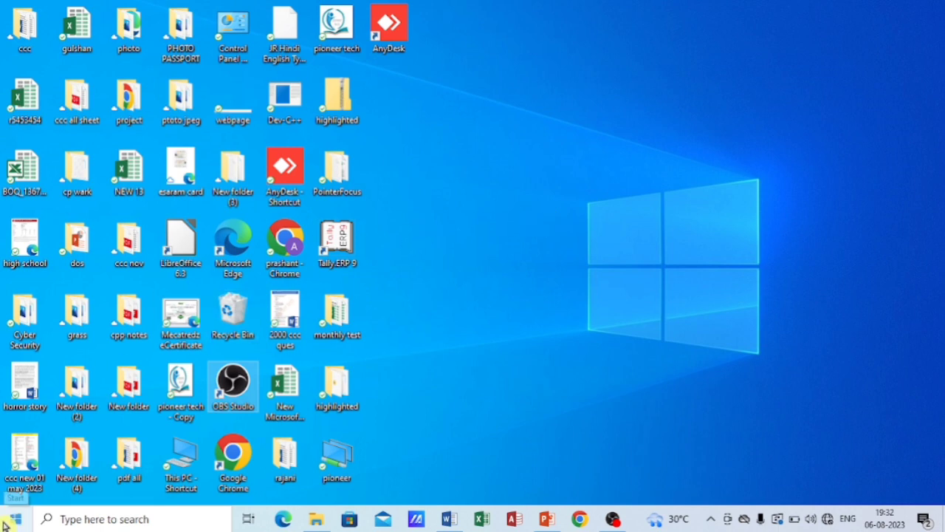
Step: Launch Excel 2013 from the Start menu, open a blank workbook, then close Excel
left_click(13, 523)
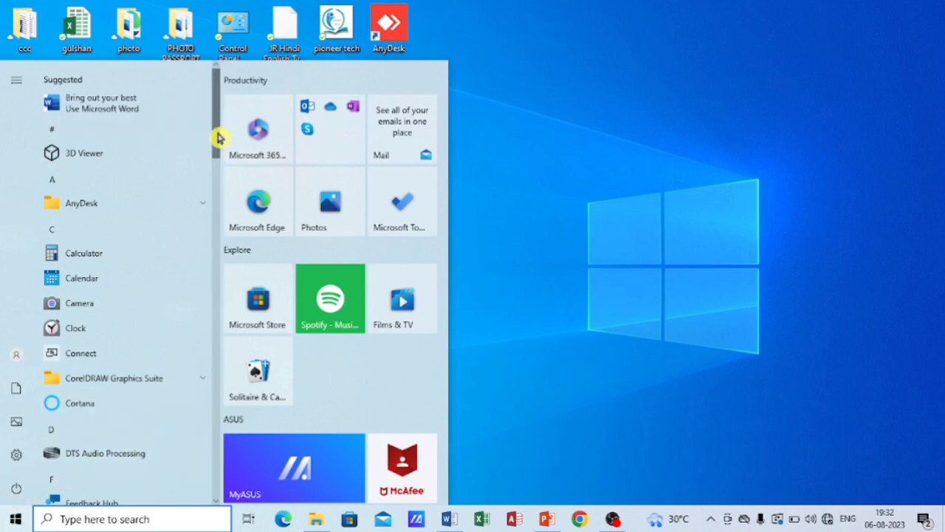
left_click_drag(213, 135, 217, 270)
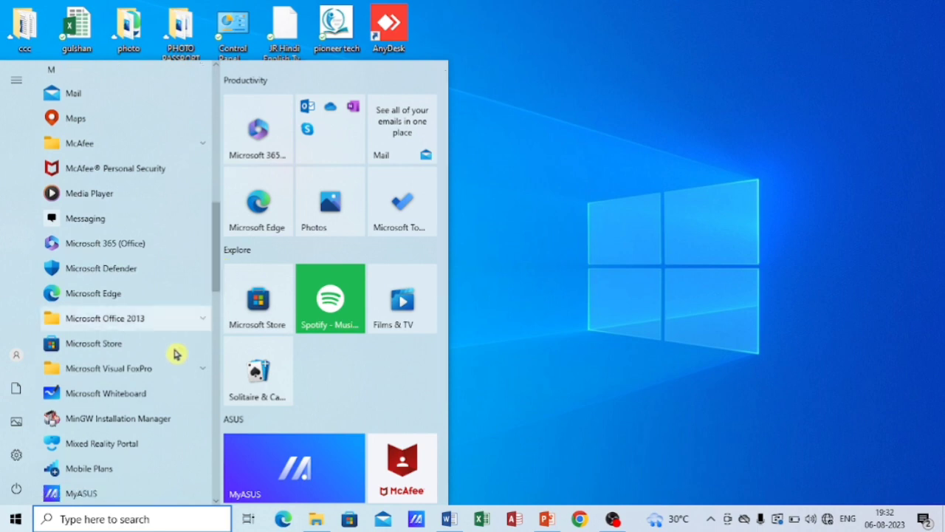
left_click(92, 320)
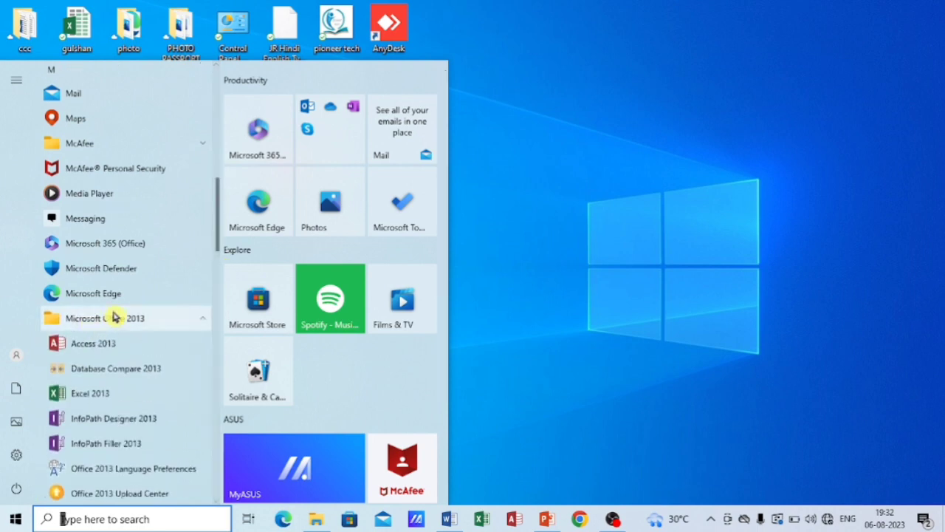
left_click(86, 400)
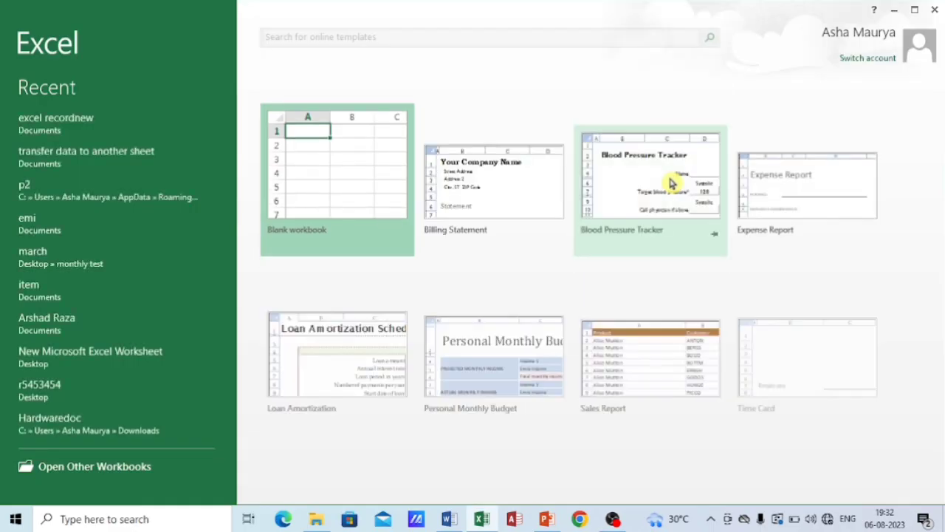
left_click(633, 109)
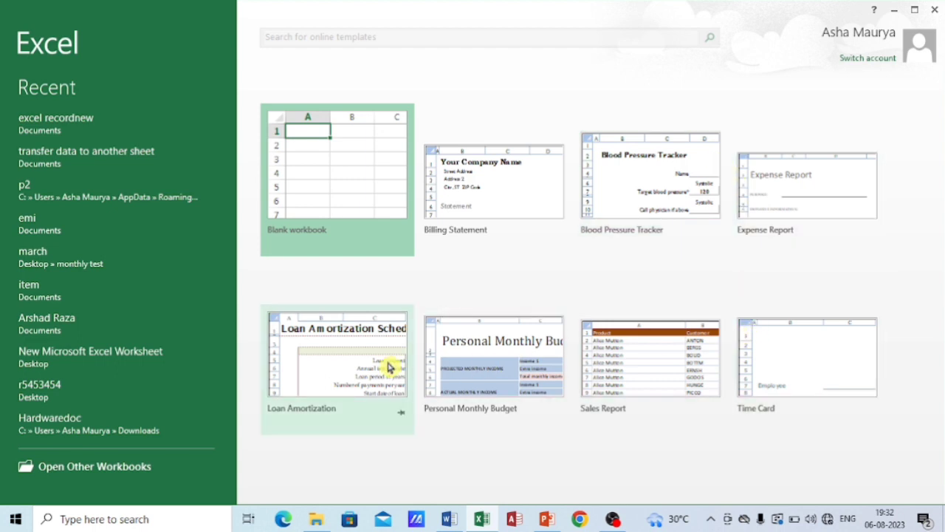
left_click(339, 162)
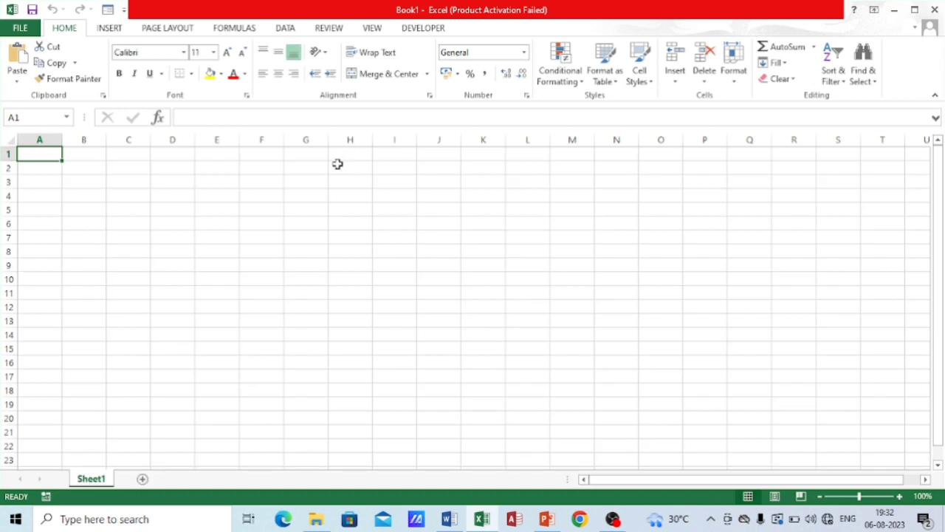
left_click(941, 11)
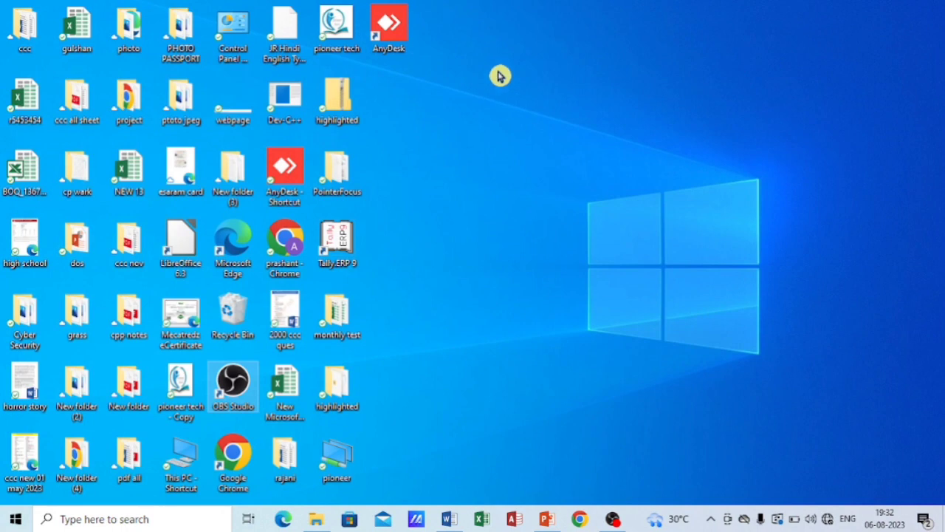
Step: Create a new Microsoft Excel Worksheet file on the desktop with its default name
right_click(498, 75)
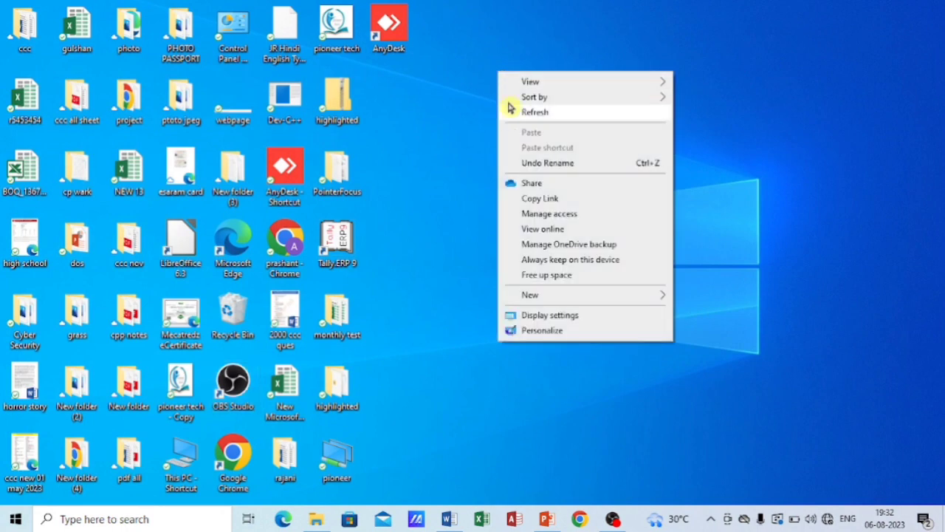
mouse_move(535, 87)
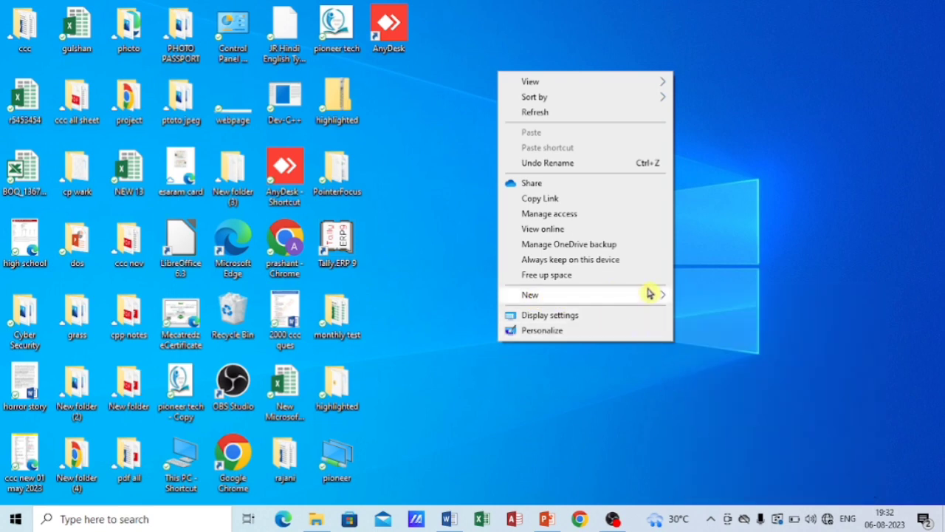
mouse_move(648, 294)
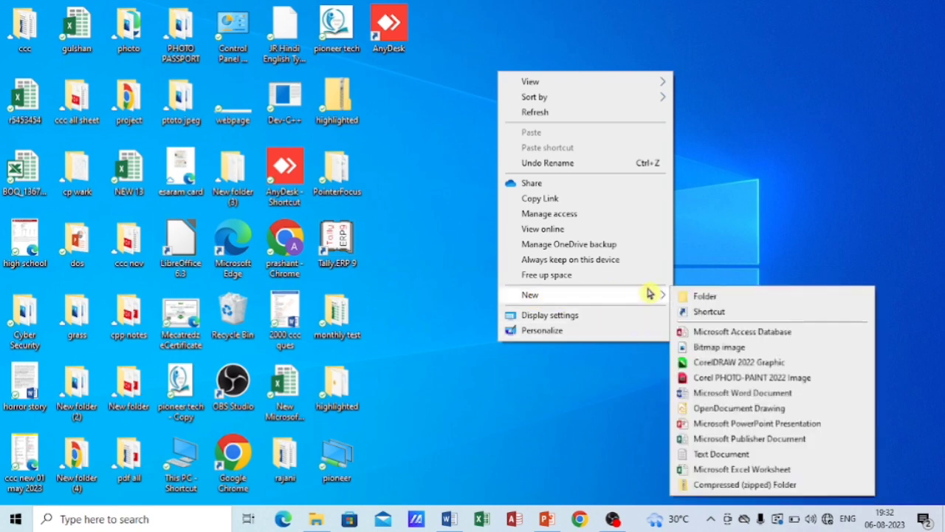
left_click(720, 473)
key("Return")
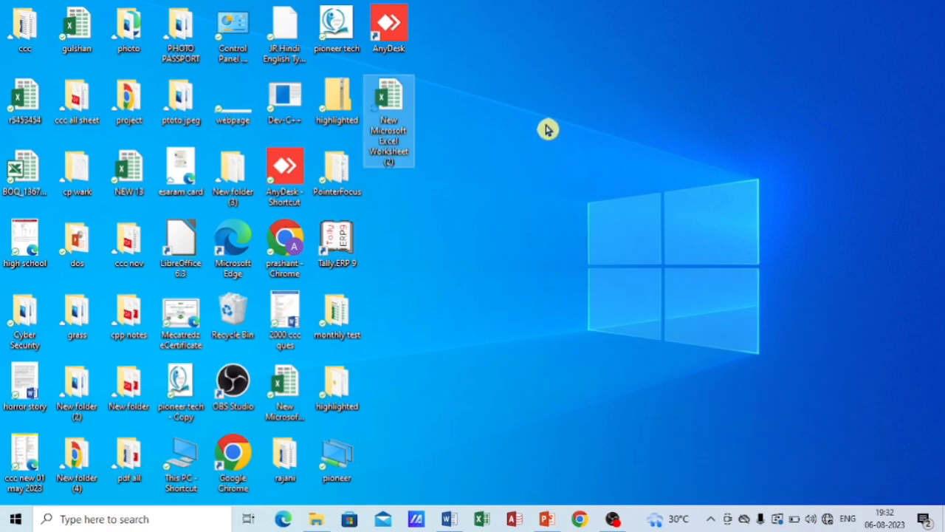
Step: Open New Microsoft Excel Worksheet (2), dismiss the activation notice, and close Excel
double_click(387, 103)
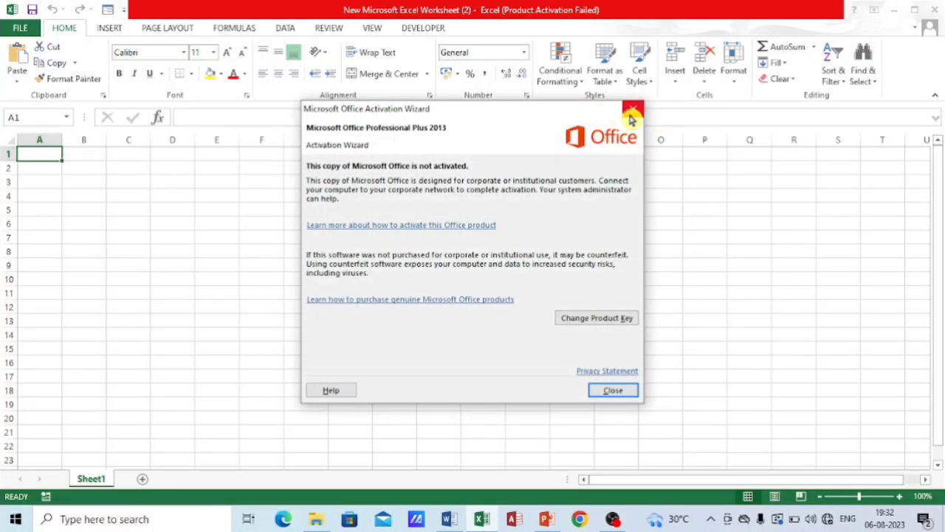
left_click(630, 107)
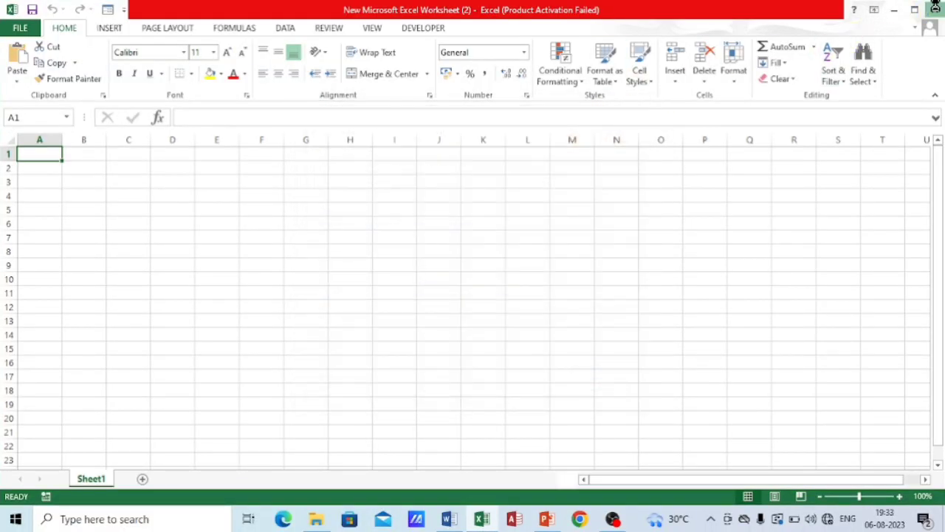
left_click(935, 9)
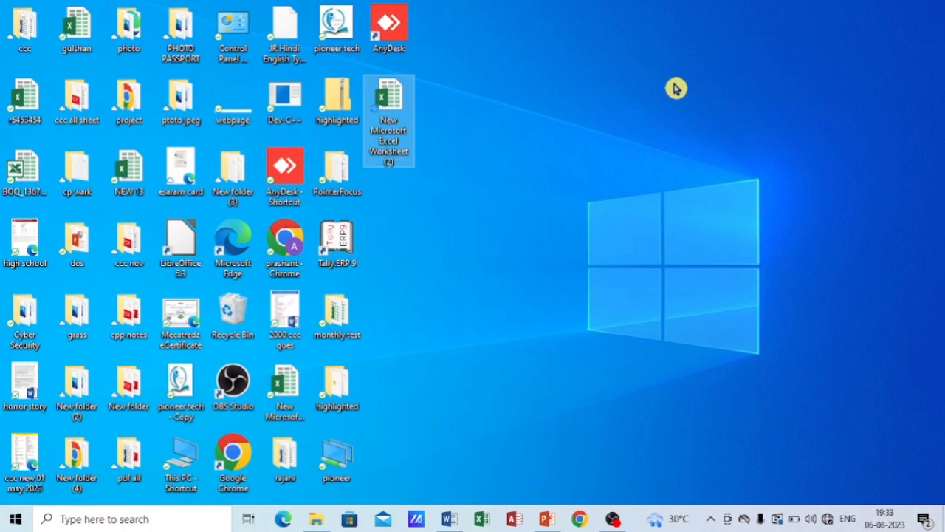
Step: Launch Excel with the Run command excel and create blank workbook Book1
key("super+r")
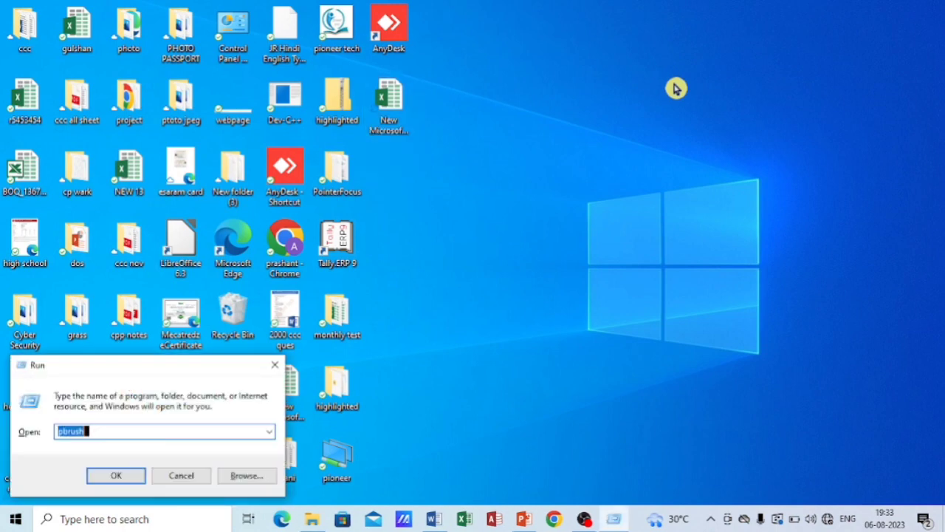
left_click_drag(159, 370, 561, 147)
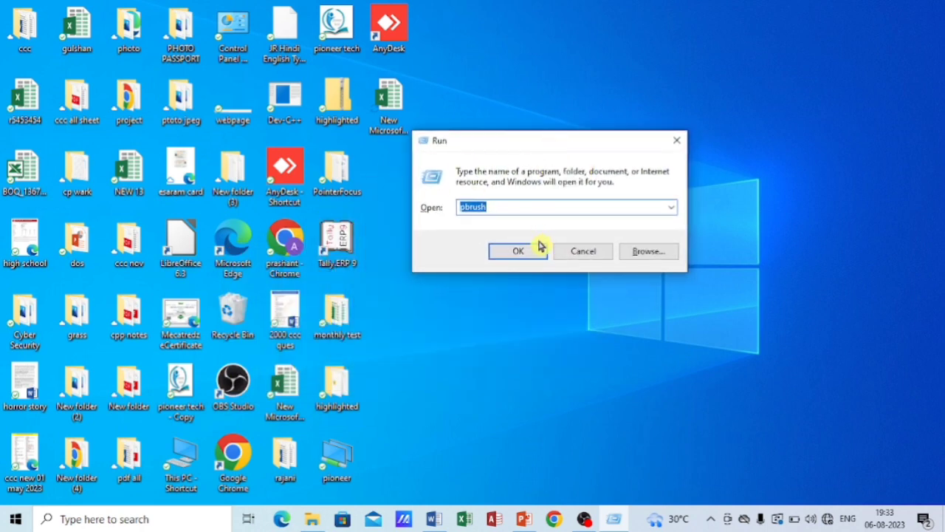
type("exc")
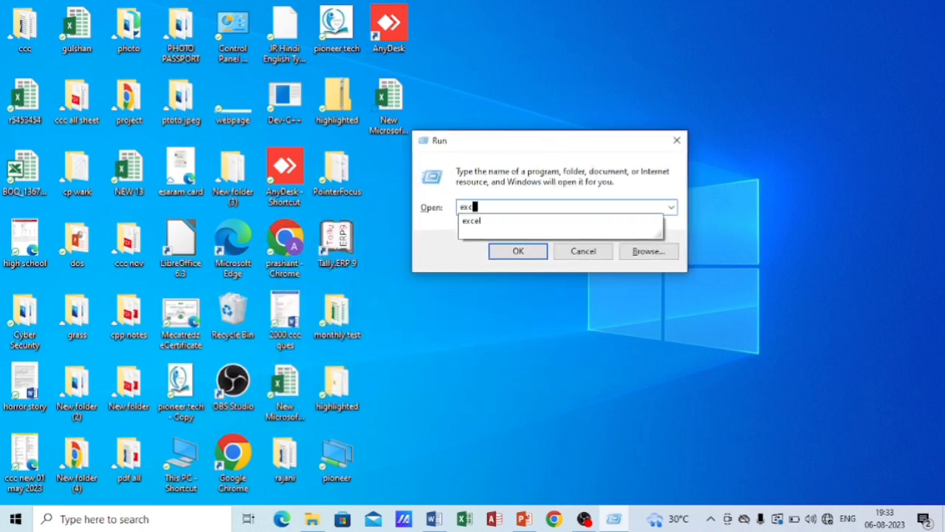
key("Down")
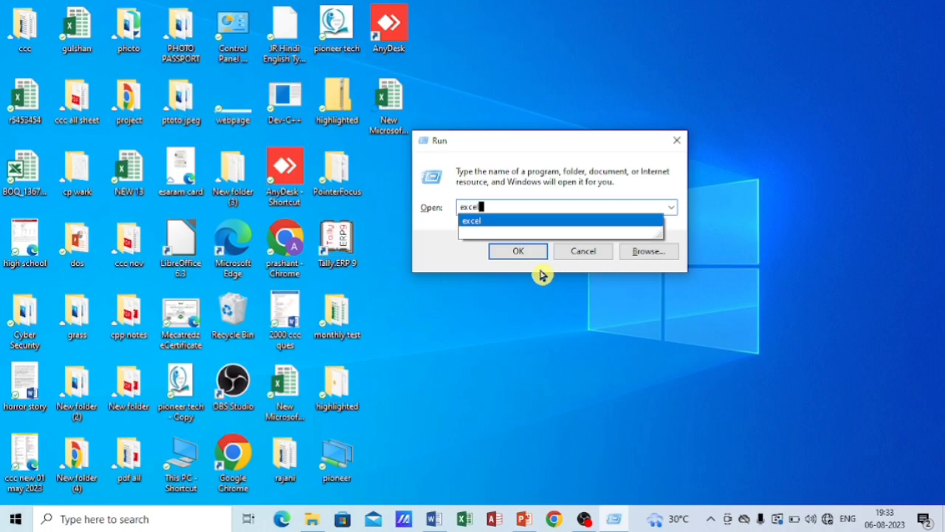
key("Return")
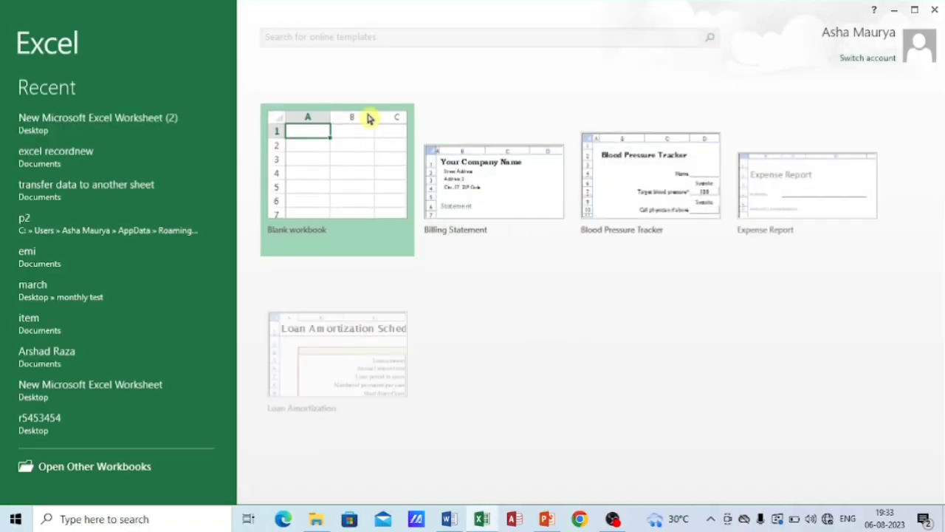
left_click(632, 110)
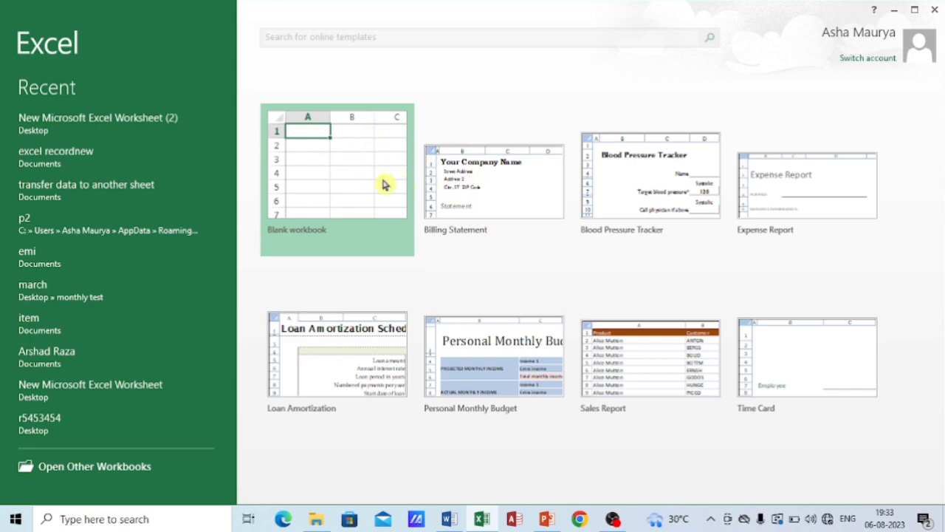
left_click(349, 183)
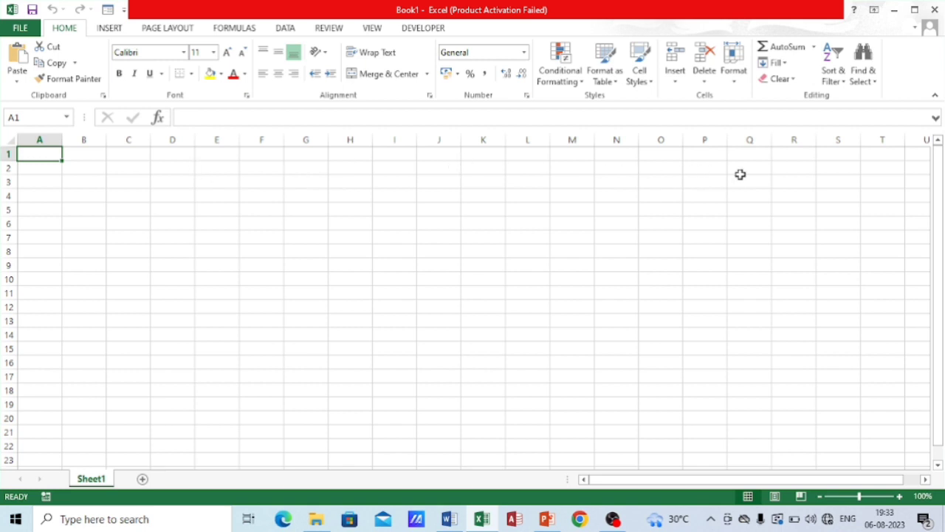
Step: Open the excel recordnew workbook from the recent workbooks
left_click(19, 29)
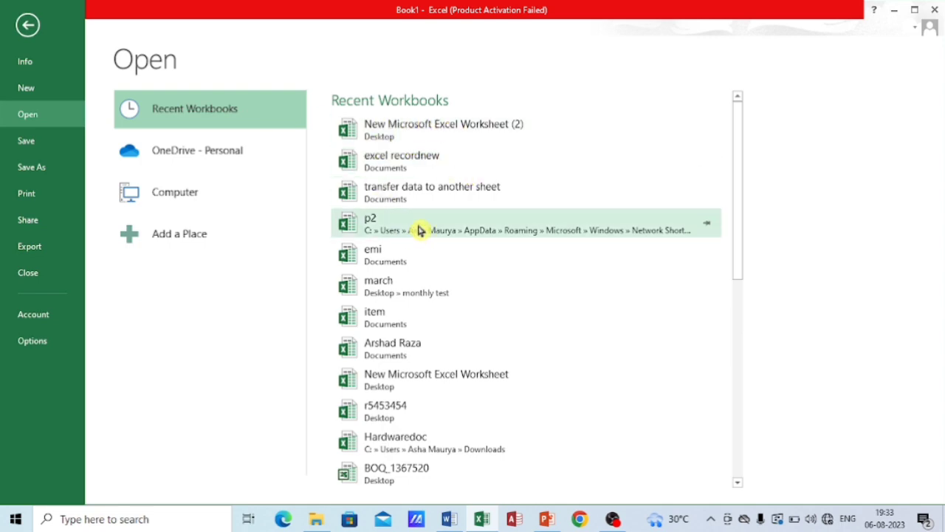
key("Escape")
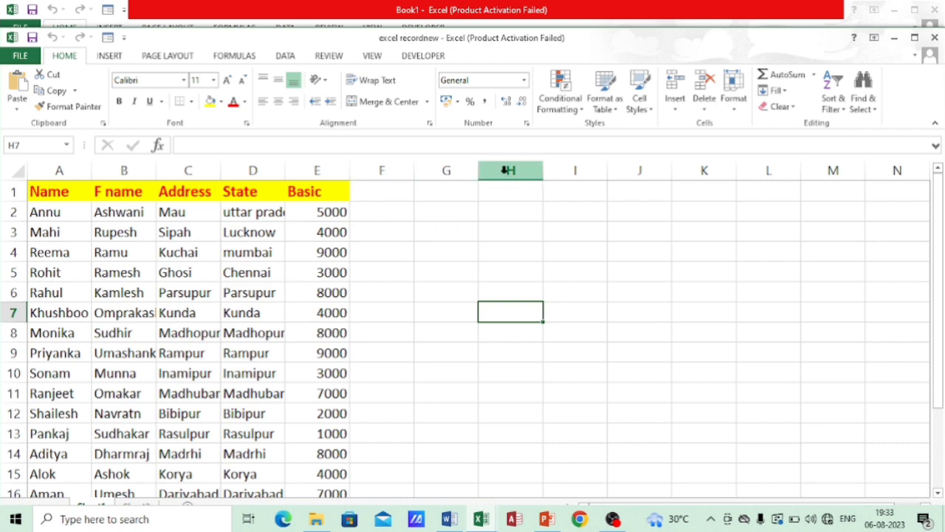
scroll(524, 232, "up", 4, "ctrl")
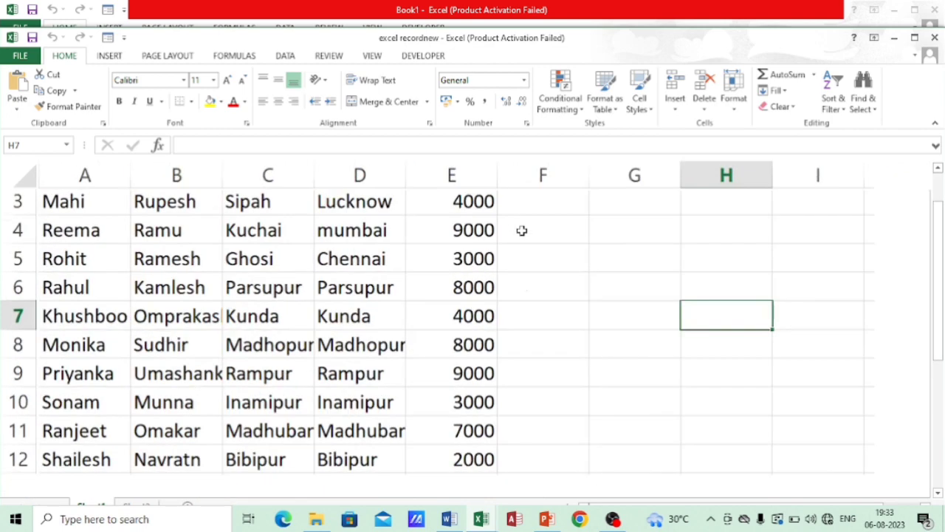
scroll(513, 177, "up", 1)
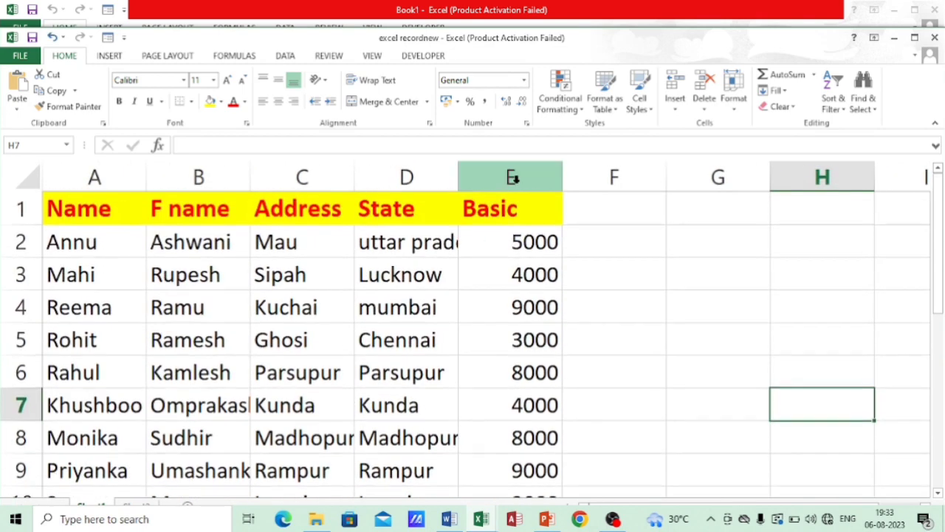
Step: Select columns E, F and D, then rows 2 to 5 and back up to row 1
left_click(546, 174)
left_click(601, 172)
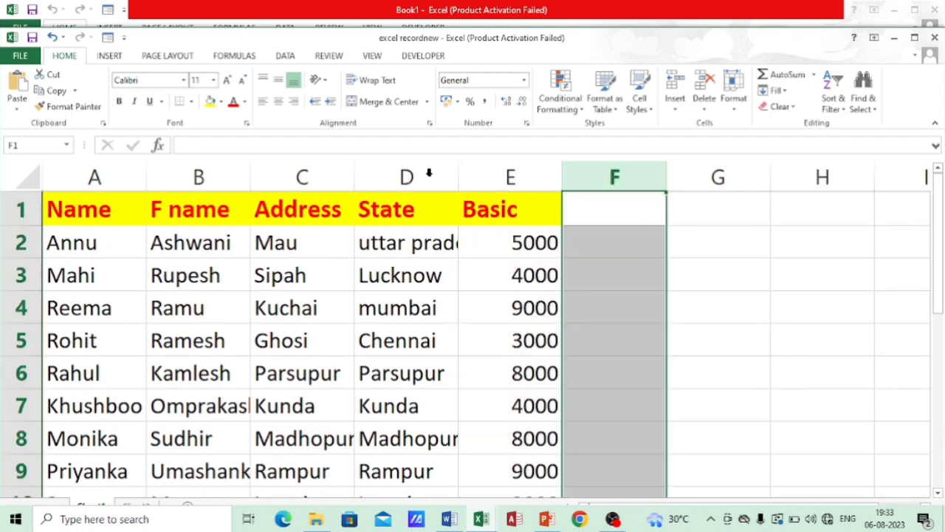
left_click(428, 174)
left_click(21, 251)
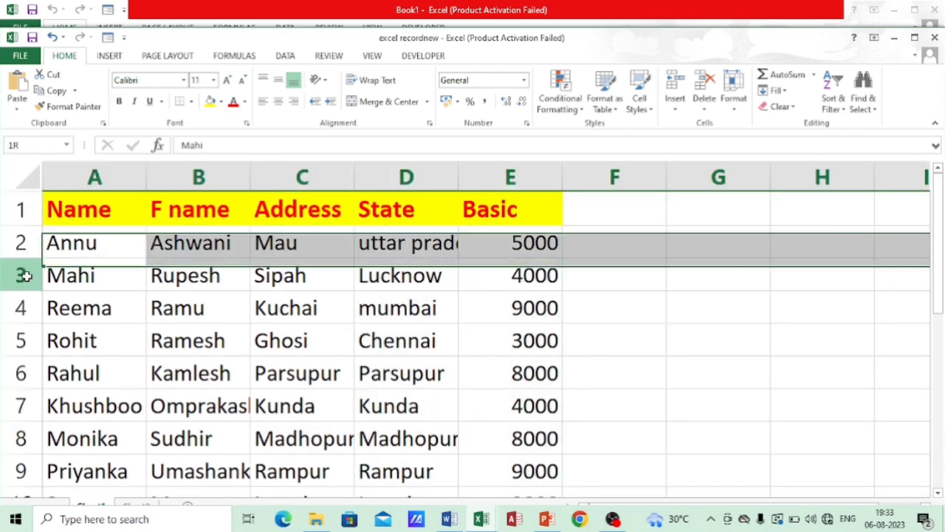
left_click(21, 273)
left_click(21, 307)
left_click(22, 341)
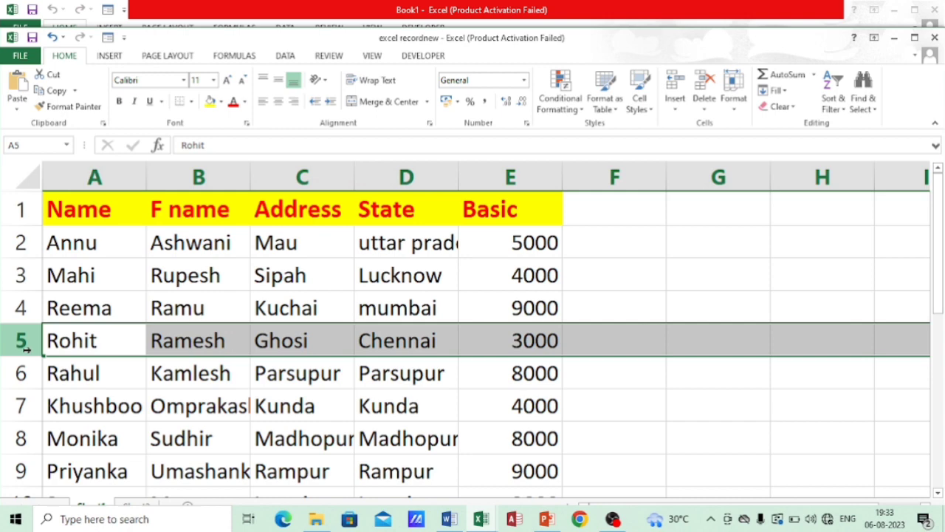
left_click(21, 307)
left_click(20, 275)
left_click(21, 242)
left_click(23, 210)
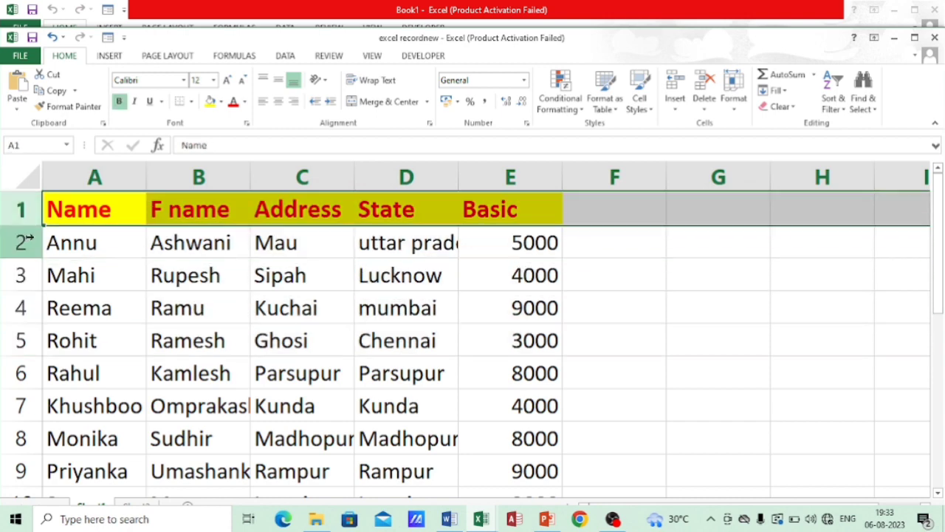
Step: Select the Address, State and Basic columns, then each employee row from Annu to Rahul
left_click(319, 181)
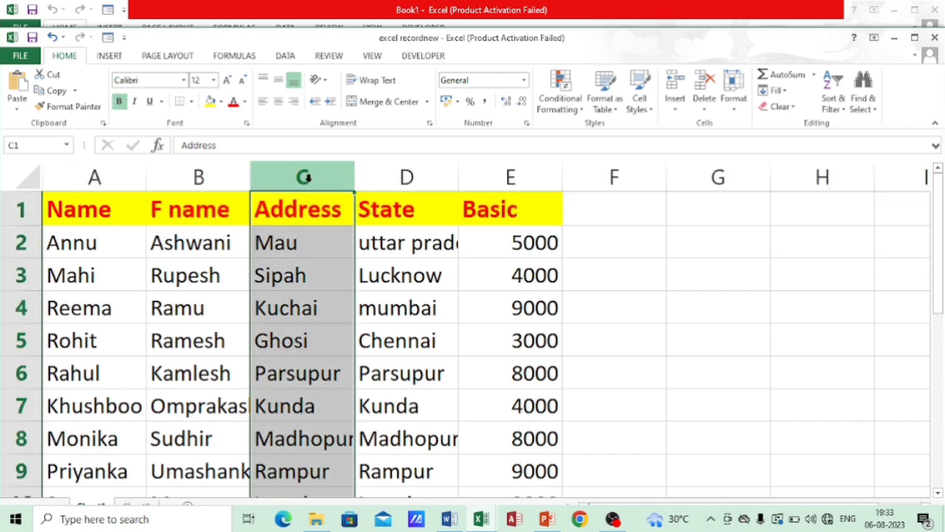
left_click(407, 179)
left_click(511, 177)
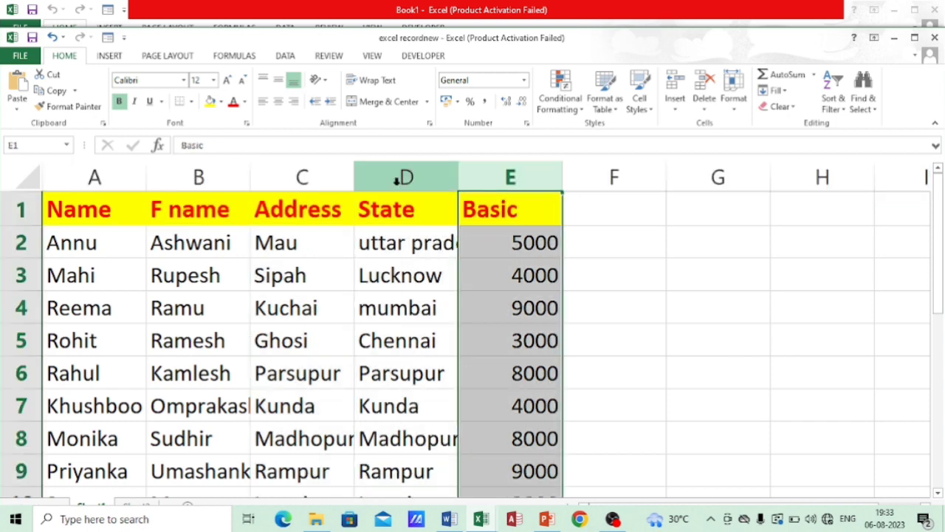
left_click(402, 178)
left_click(14, 246)
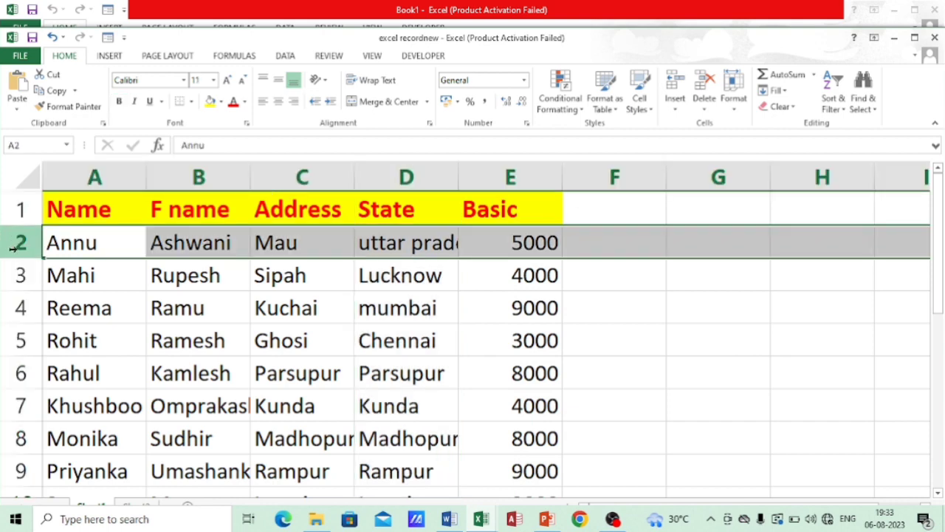
left_click(19, 276)
left_click(20, 308)
left_click(22, 340)
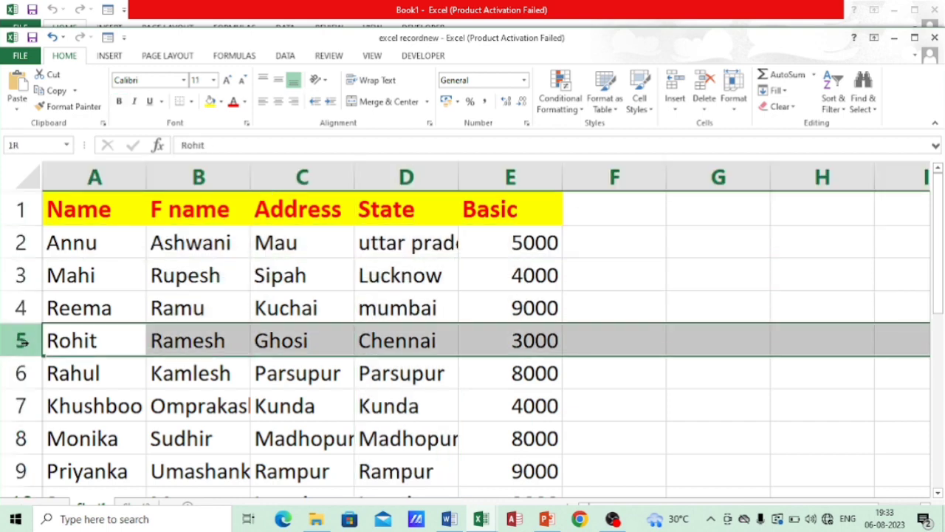
left_click(22, 373)
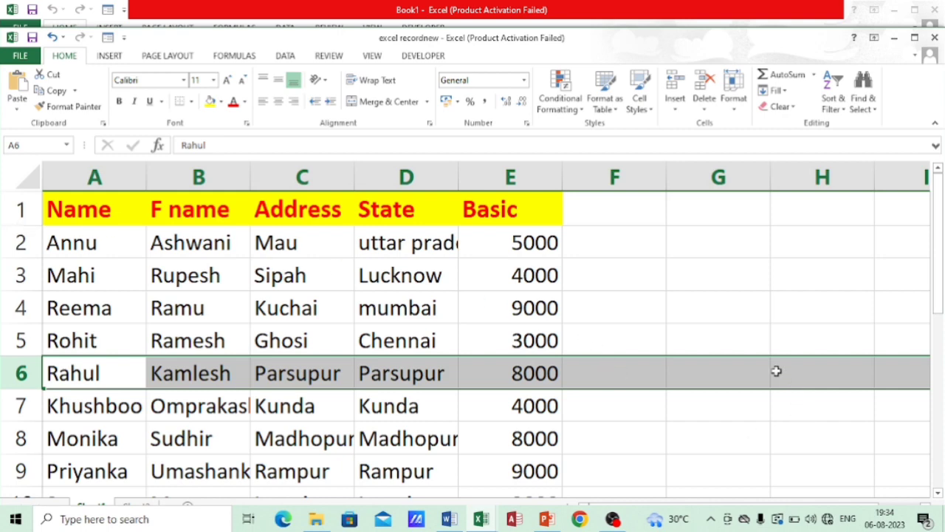
Step: Maximise the excel recordnew workbook window
scroll(649, 317, "up", 5)
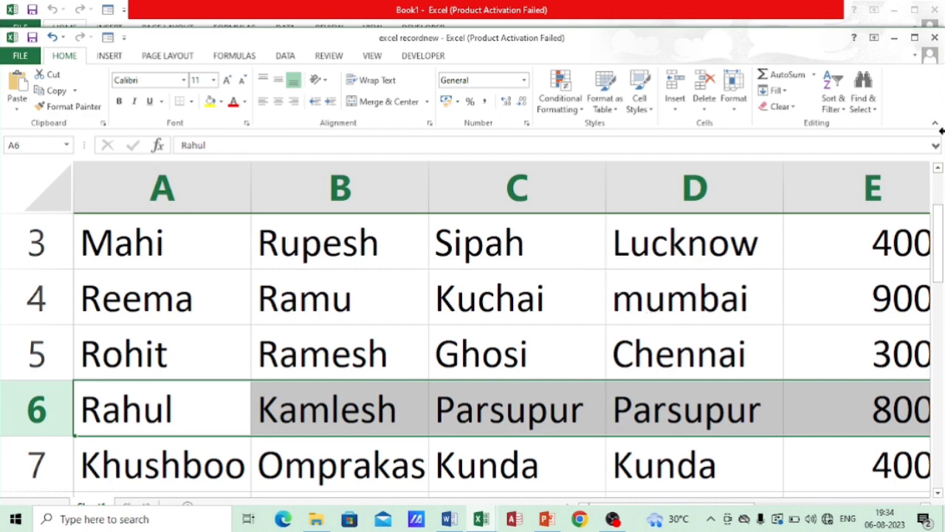
left_click(914, 41)
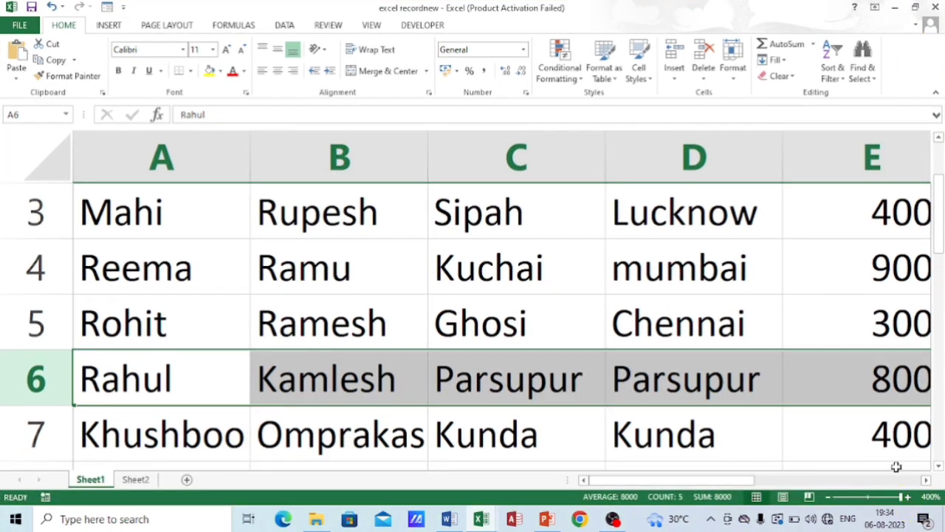
scroll(525, 258, "down", 11)
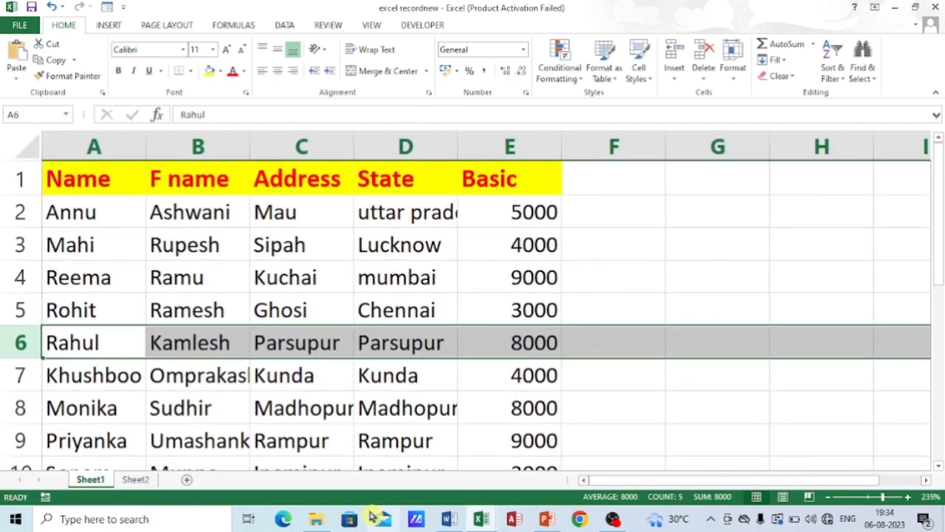
scroll(508, 303, "down", 15)
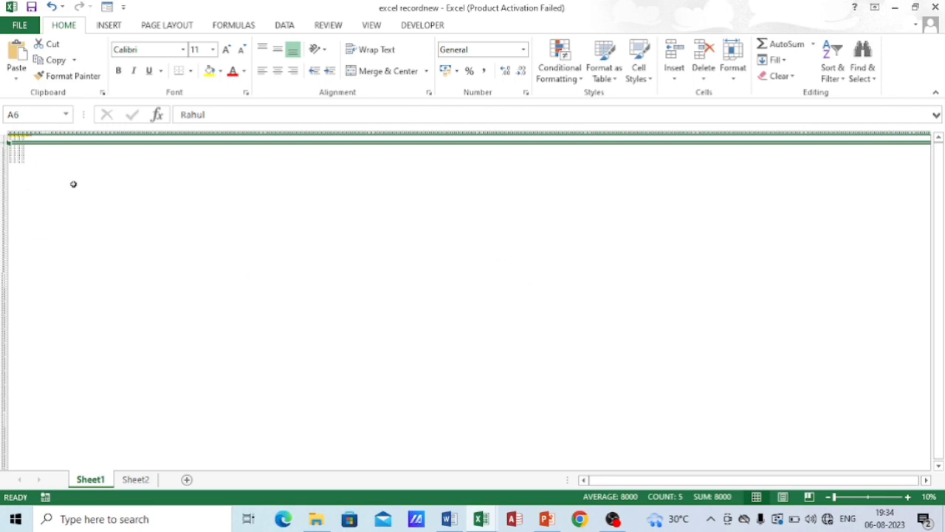
Step: Zoom the sheet to 244%, then select the Address column and Mahi's row
left_click(873, 500)
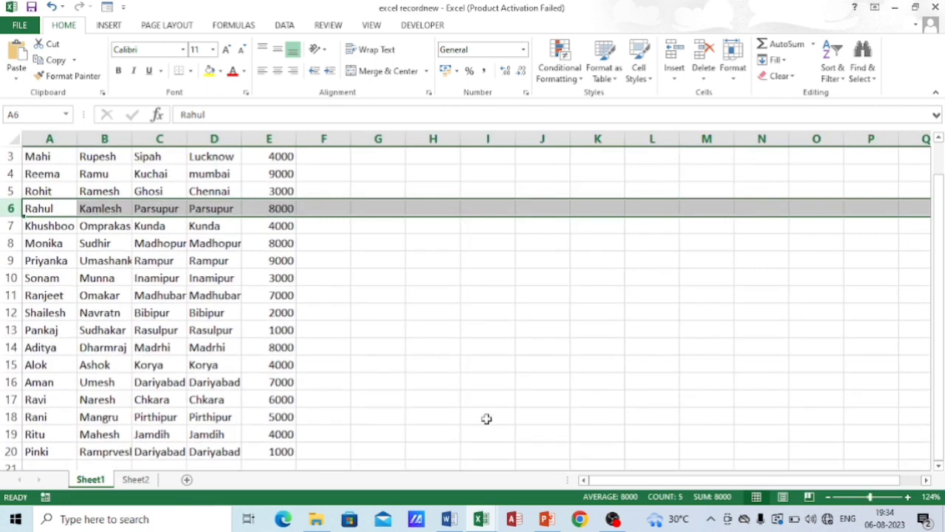
scroll(414, 352, "up", 1)
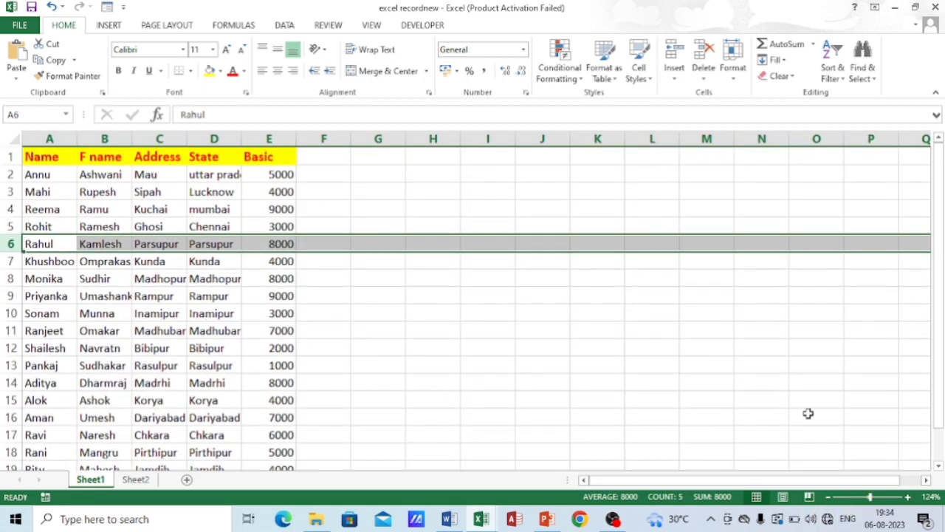
left_click(886, 497)
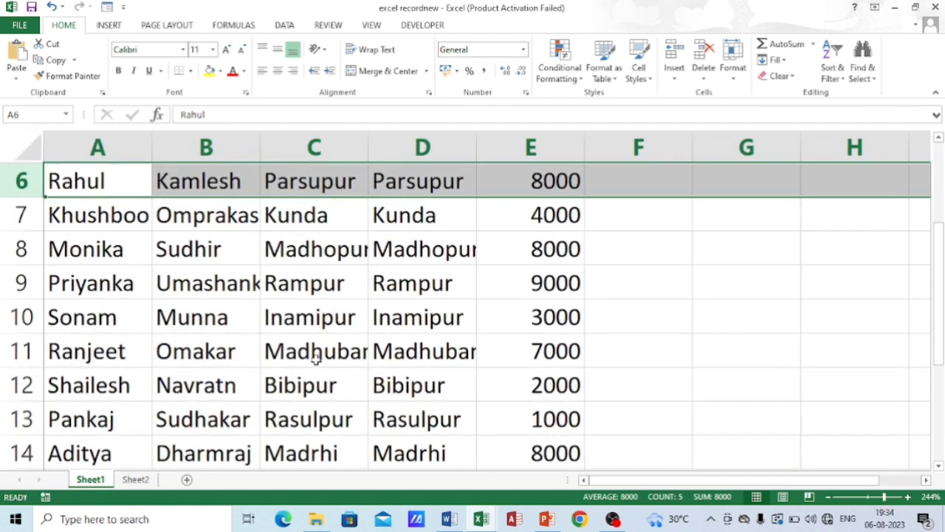
scroll(315, 358, "up", 2)
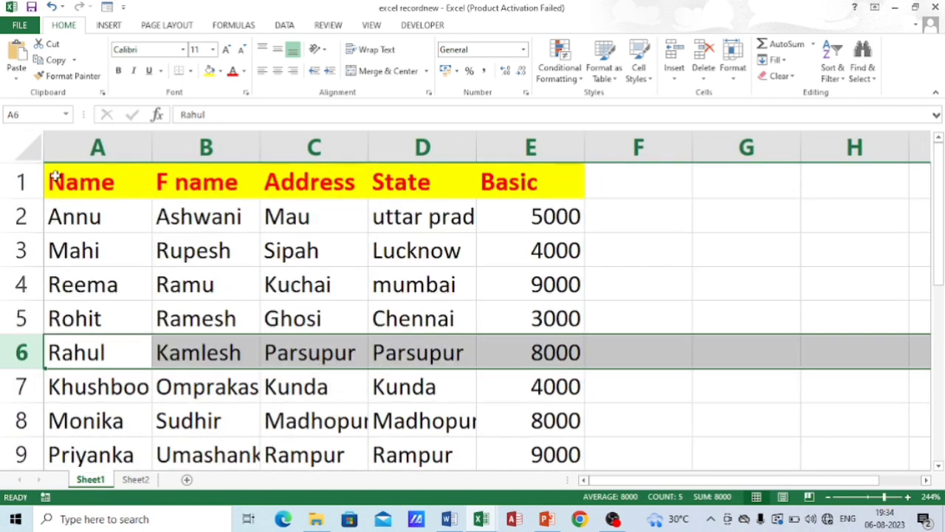
left_click(302, 148)
left_click(11, 246)
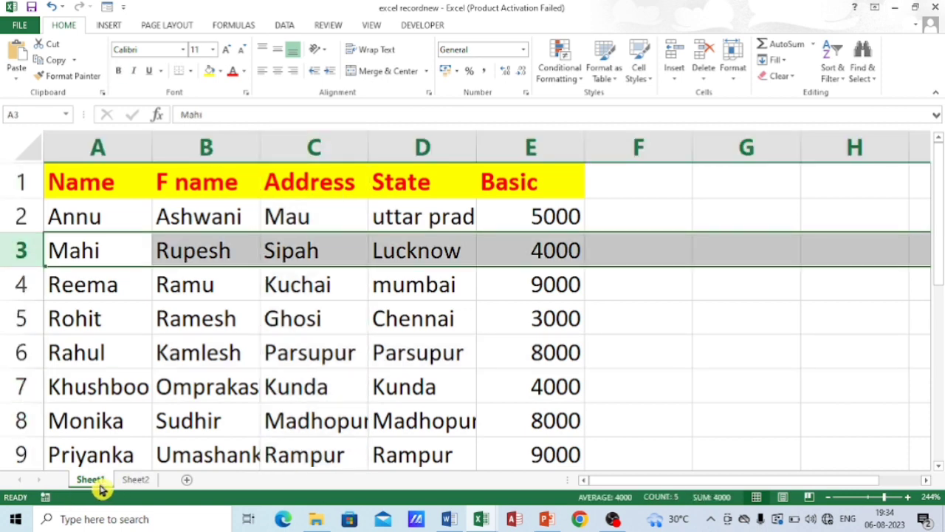
Step: From Sheet2, add new blank worksheets with the + button and Shift+F11
left_click(133, 481)
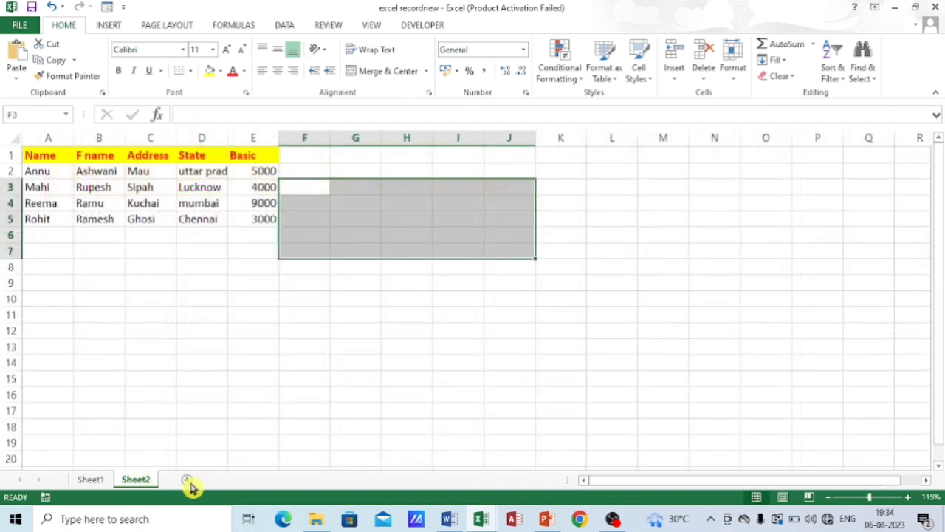
left_click(188, 481)
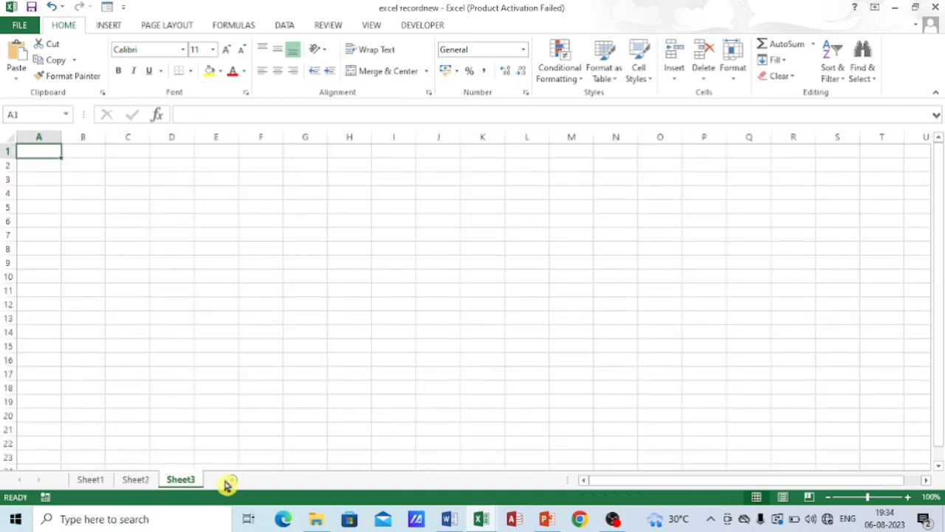
left_click(229, 481)
left_click(276, 481)
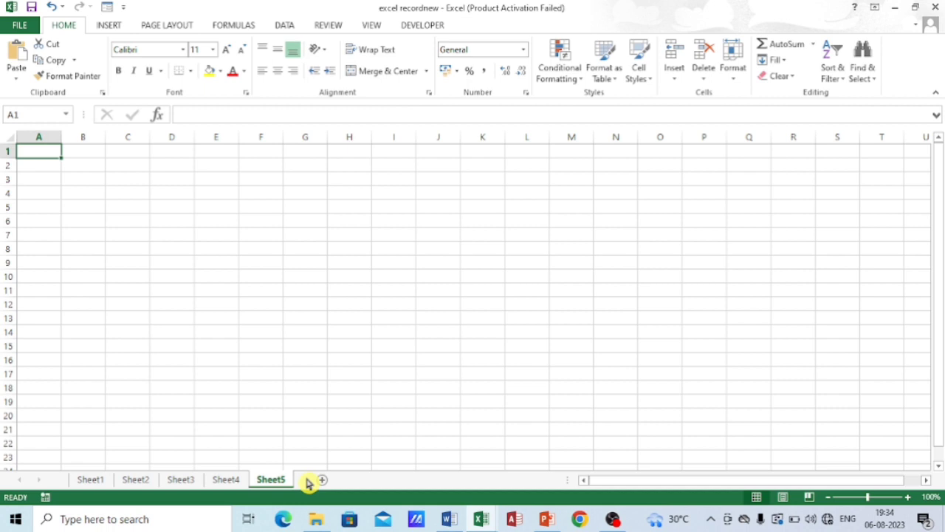
key("shift+F11")
key("shift+F11")
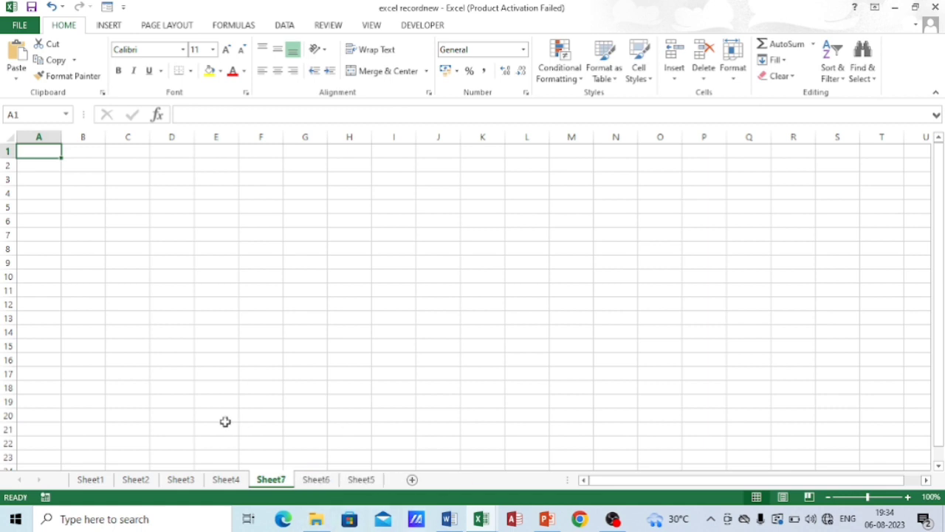
Step: Cycle from Sheet1 forward to Sheet5 and back to Sheet1 with Ctrl+PageDown/PageUp
left_click(81, 481)
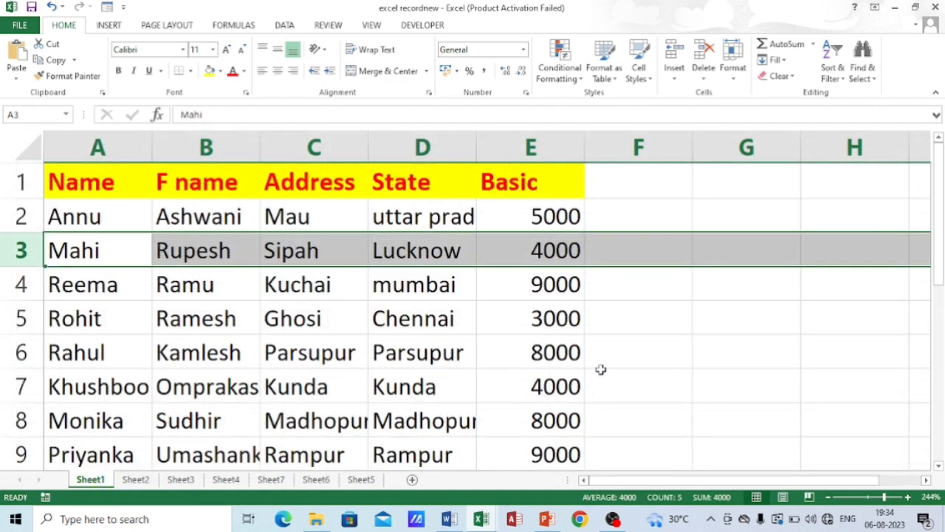
key("ctrl+Page_Down")
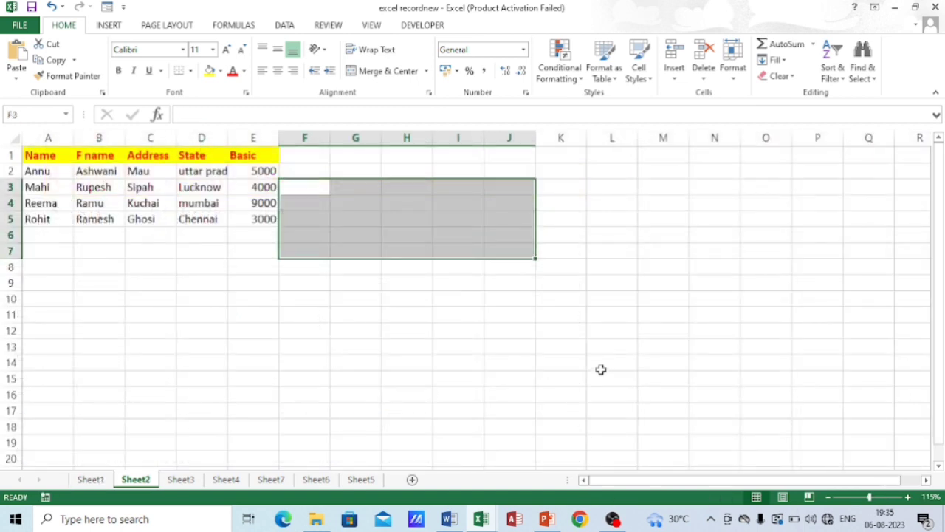
key("ctrl+Page_Down")
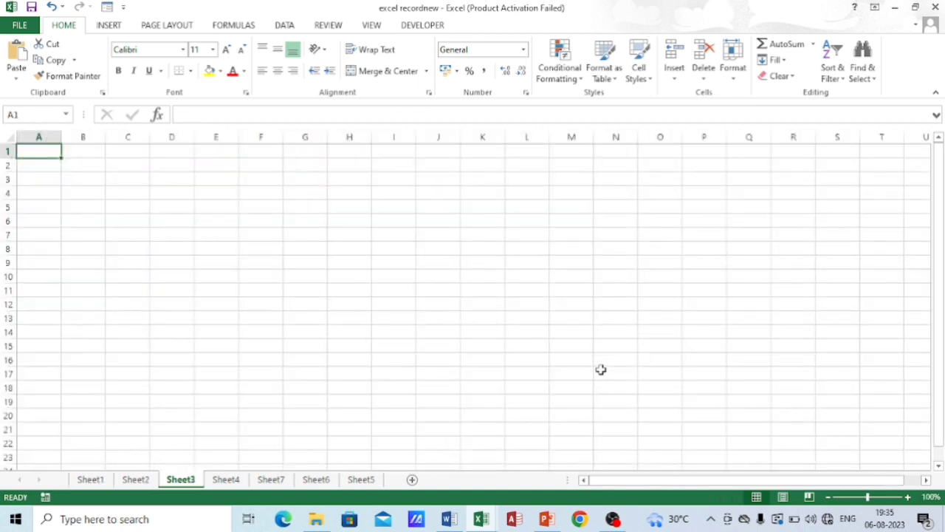
key("ctrl+Page_Down")
key("ctrl+Page_Down")
key("ctrl+Page_Down")
key("ctrl+Page_Down")
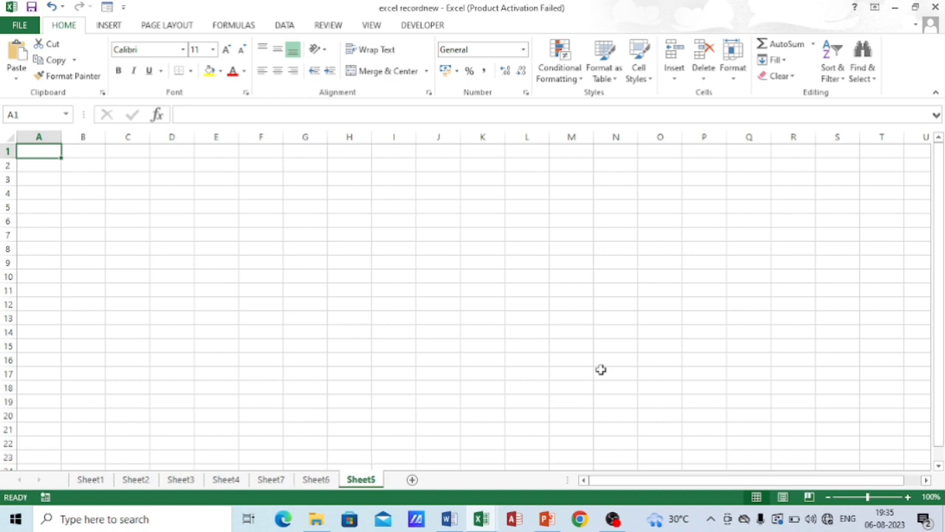
key("ctrl+Page_Up")
key("ctrl+Page_Up")
key("ctrl+Page_Up")
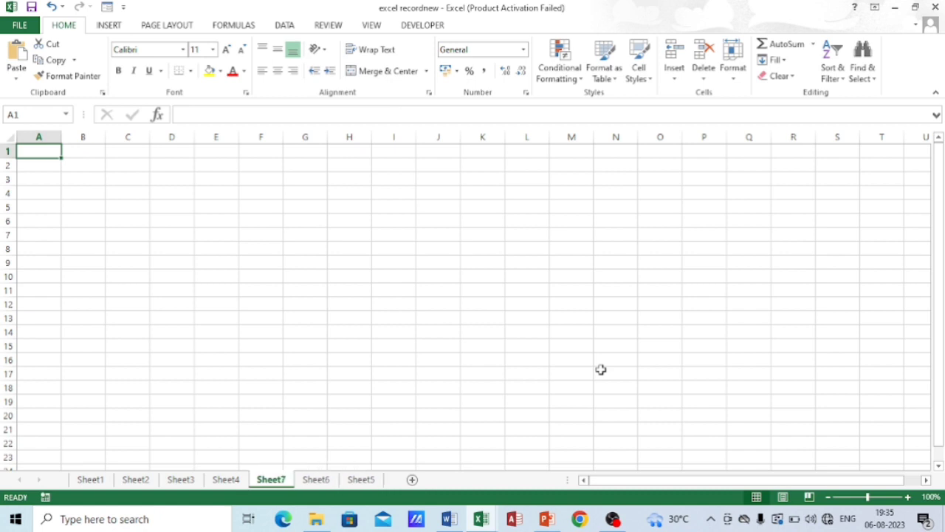
key("ctrl+Page_Up")
key("ctrl+Page_Up")
key("ctrl+Page_Up")
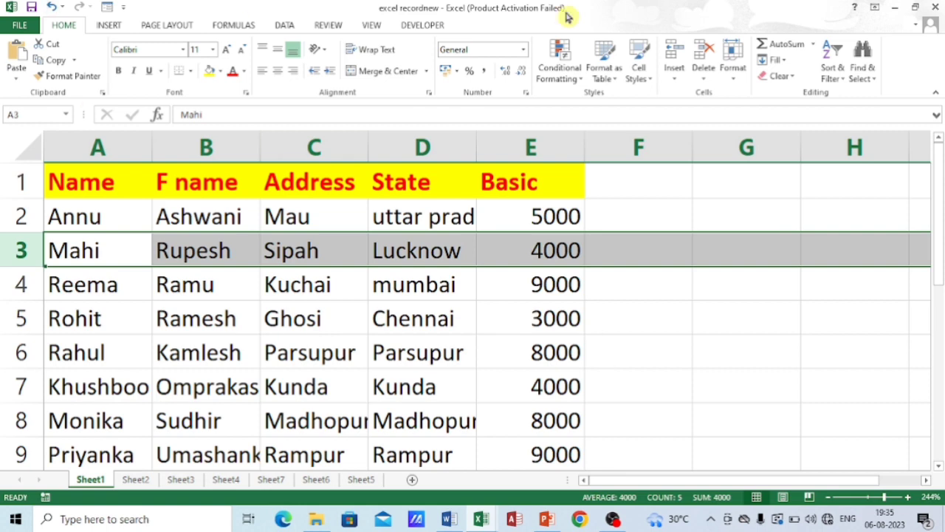
left_click(728, 222)
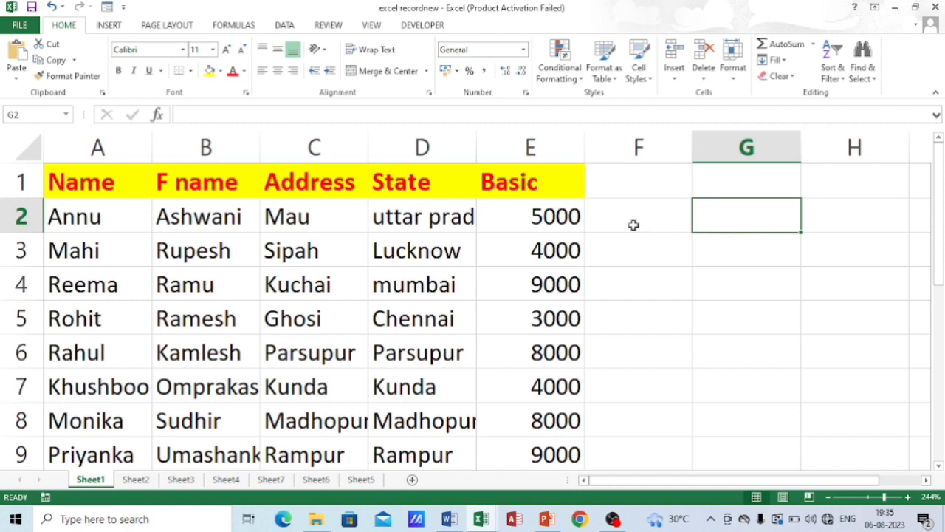
scroll(633, 225, "up", 1)
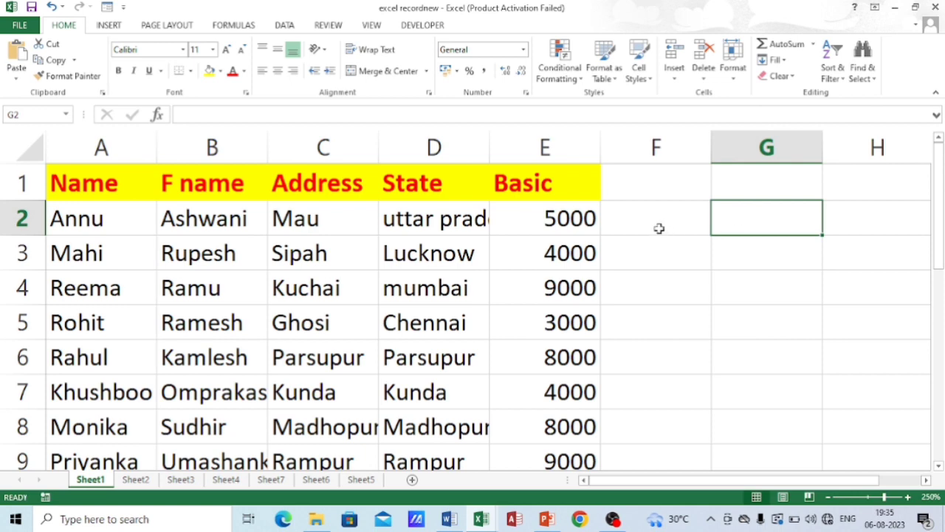
left_click(87, 212)
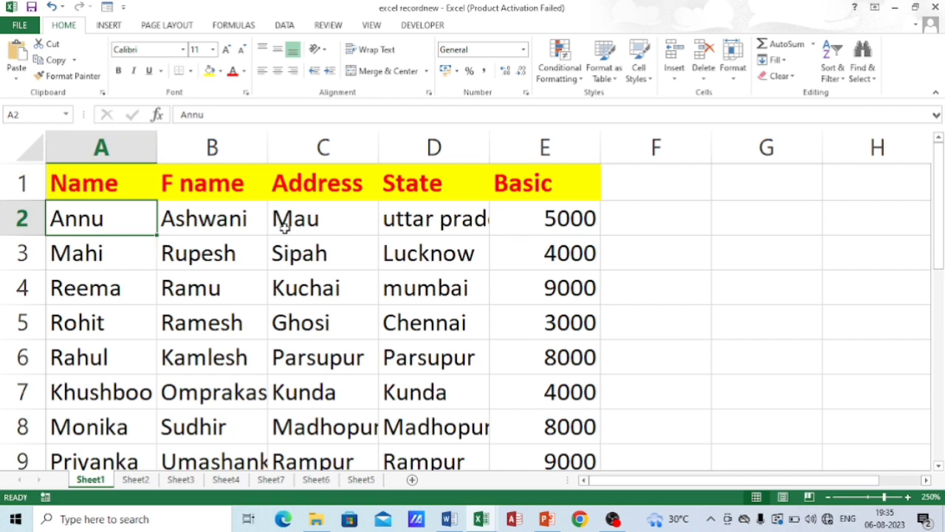
key("ctrl+Down")
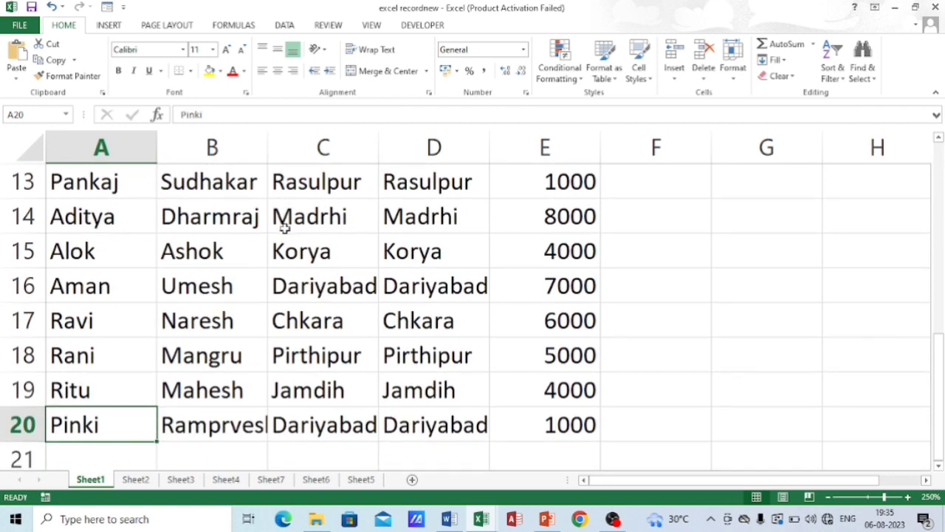
key("ctrl+Down")
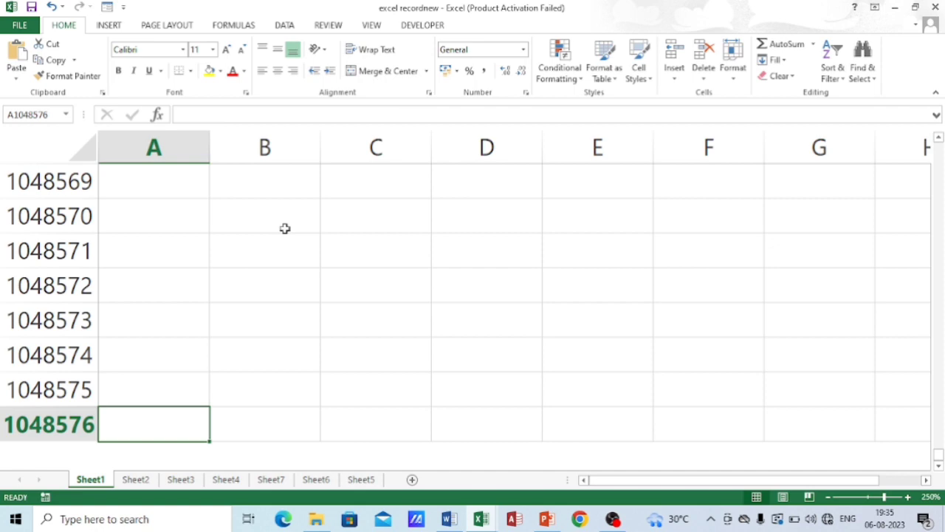
key("ctrl+Home")
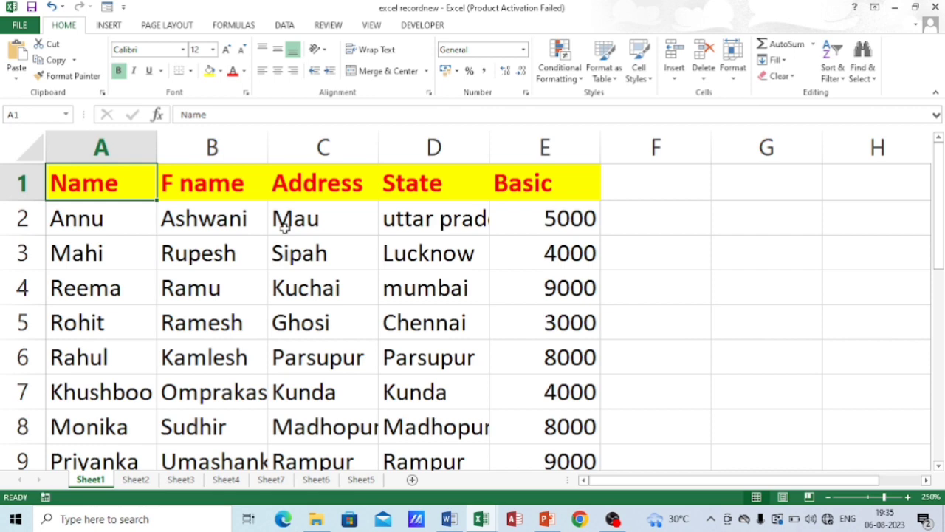
key("ctrl+Right")
key("ctrl+Right")
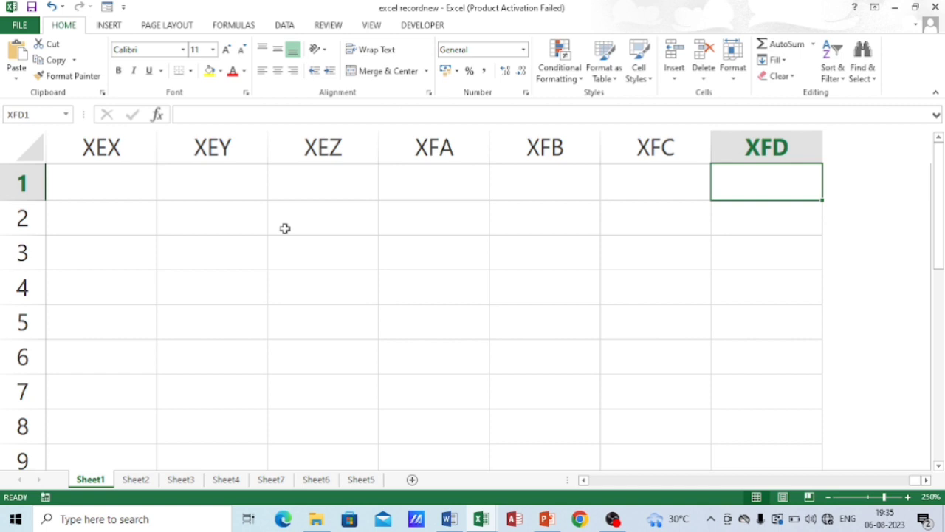
key("ctrl+Home")
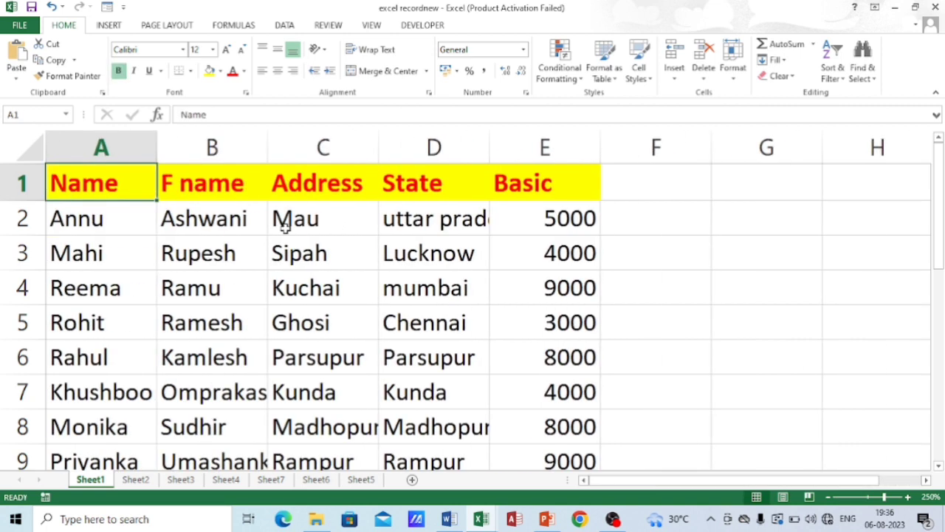
left_click(762, 222)
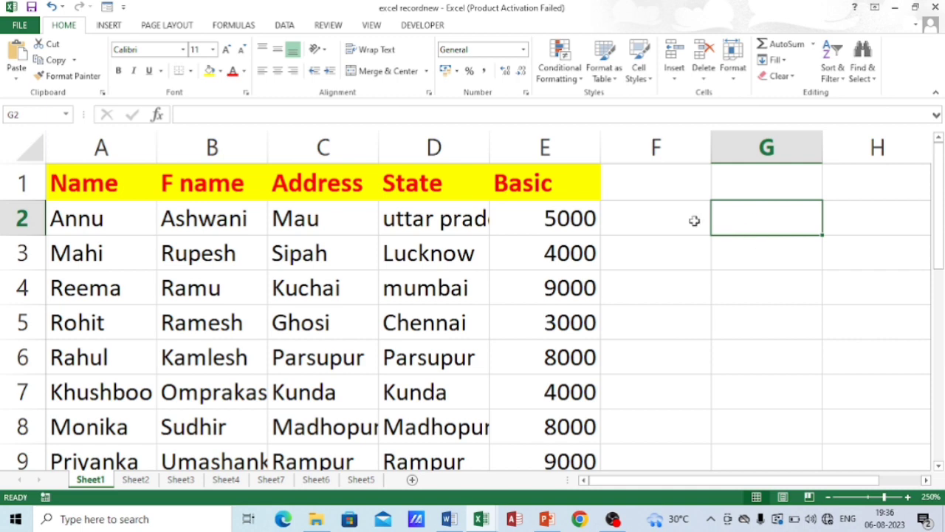
Step: Enter =COLUMNS(1:1) in G2 so it shows 16384
type("=")
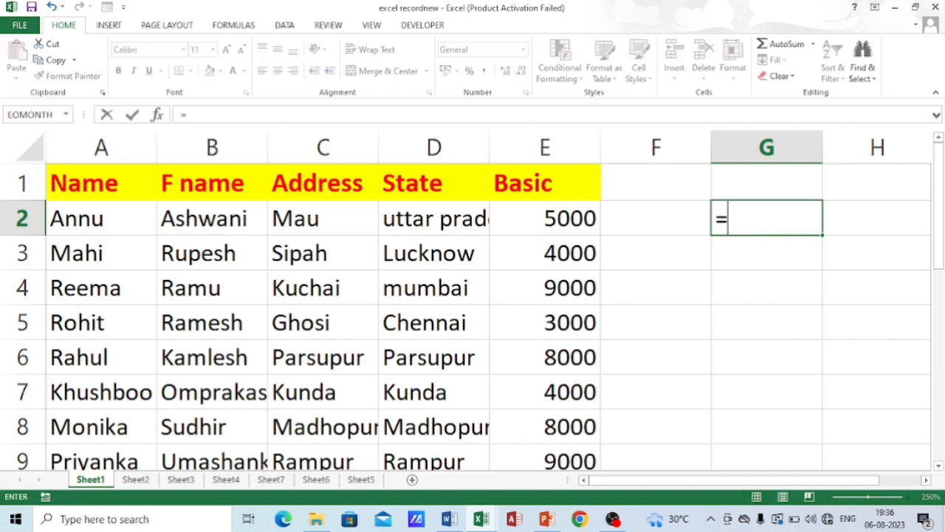
type("col")
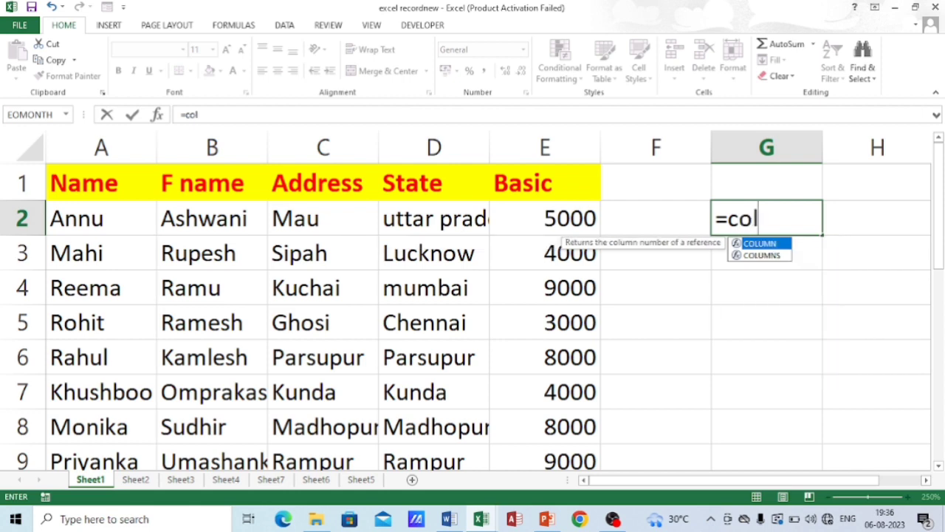
key("Down")
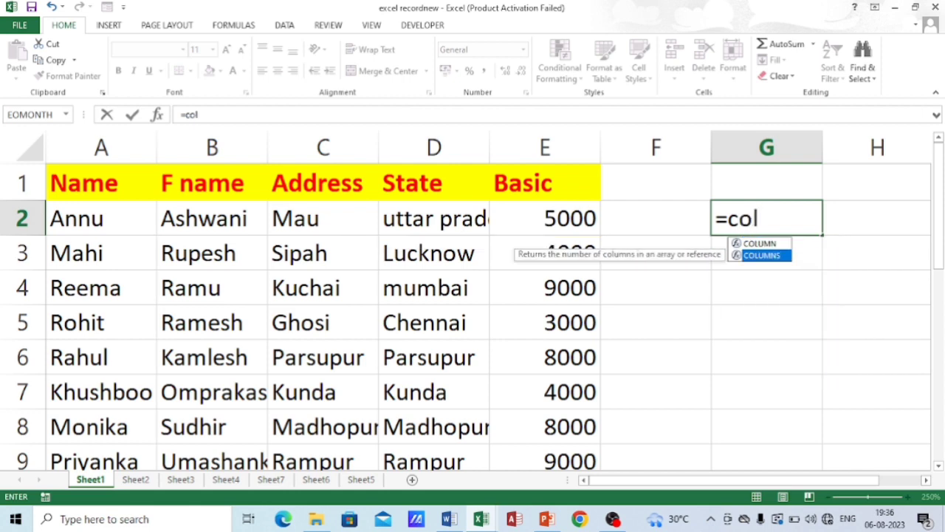
key("Tab")
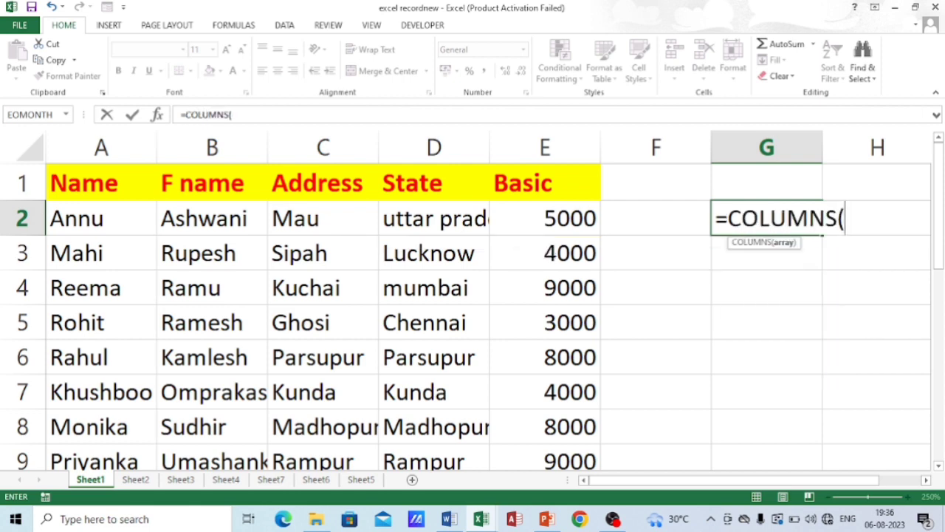
type("A")
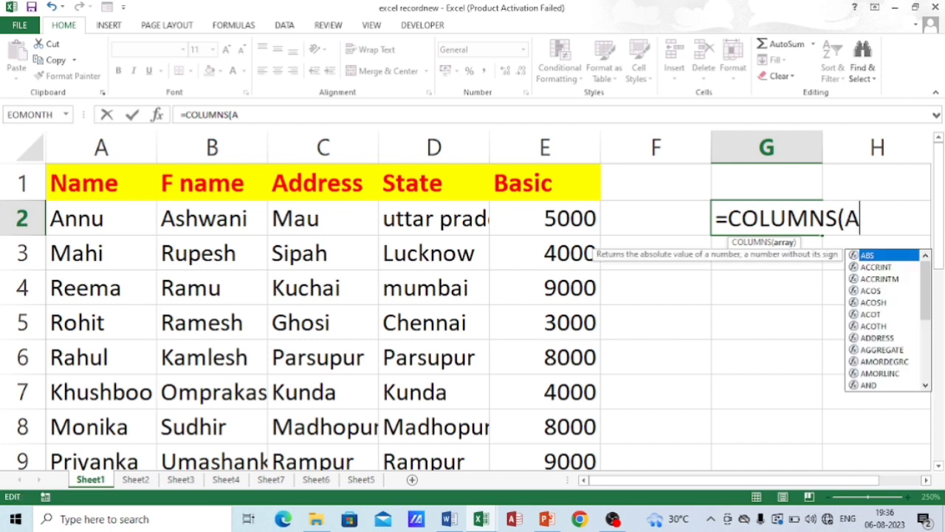
key("BackSpace")
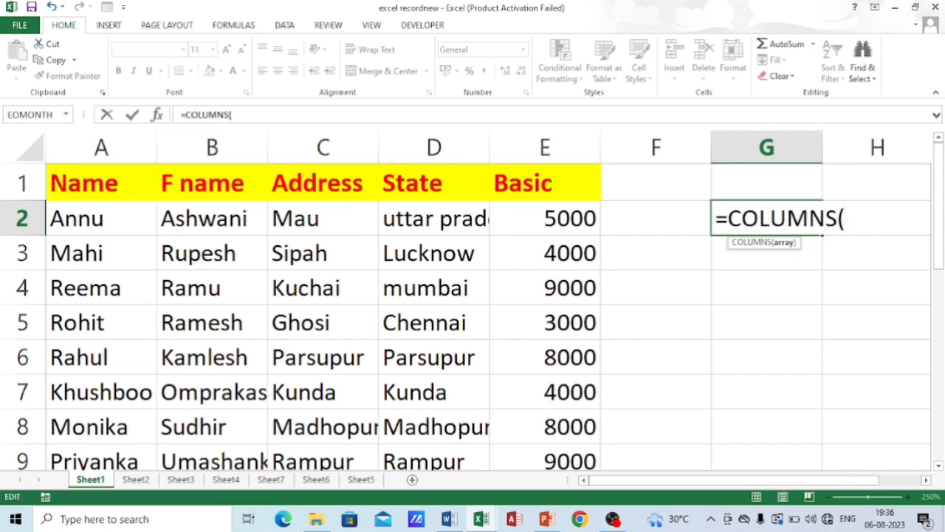
type("1:1")
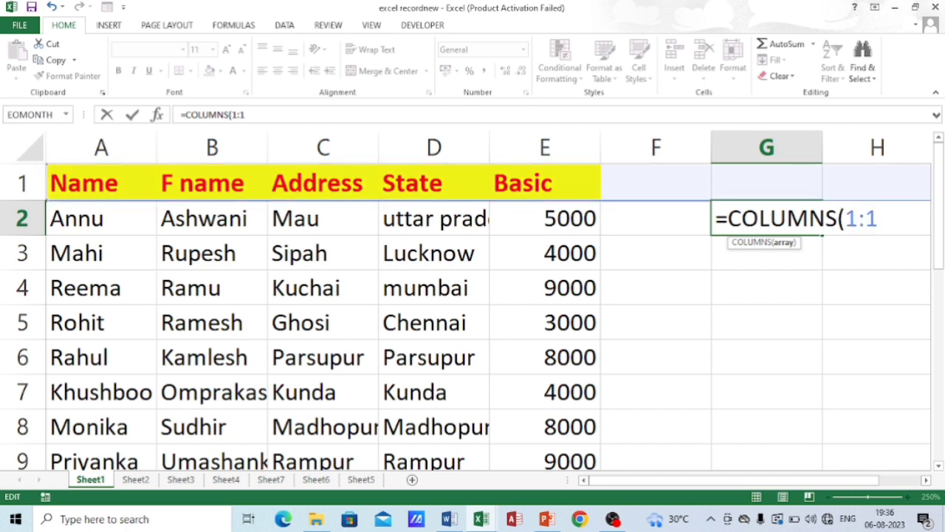
type(")")
key("Return")
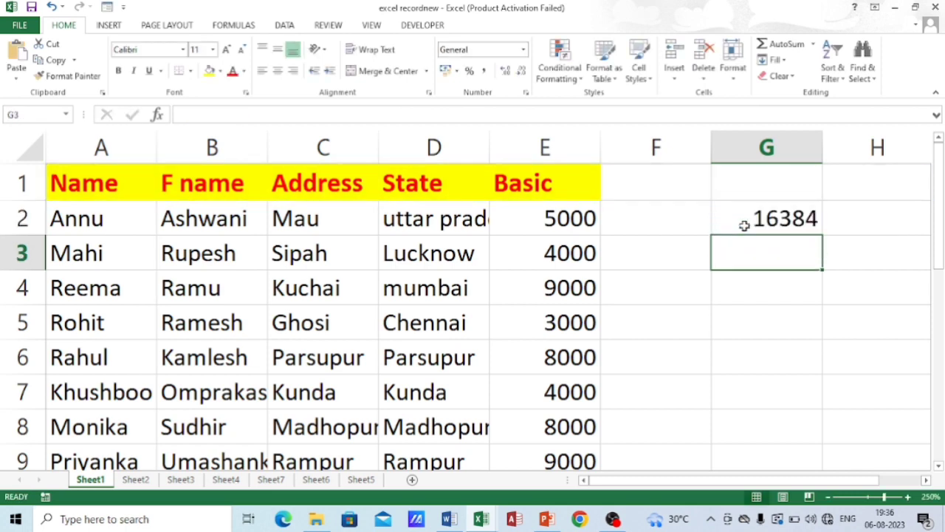
left_click(744, 225)
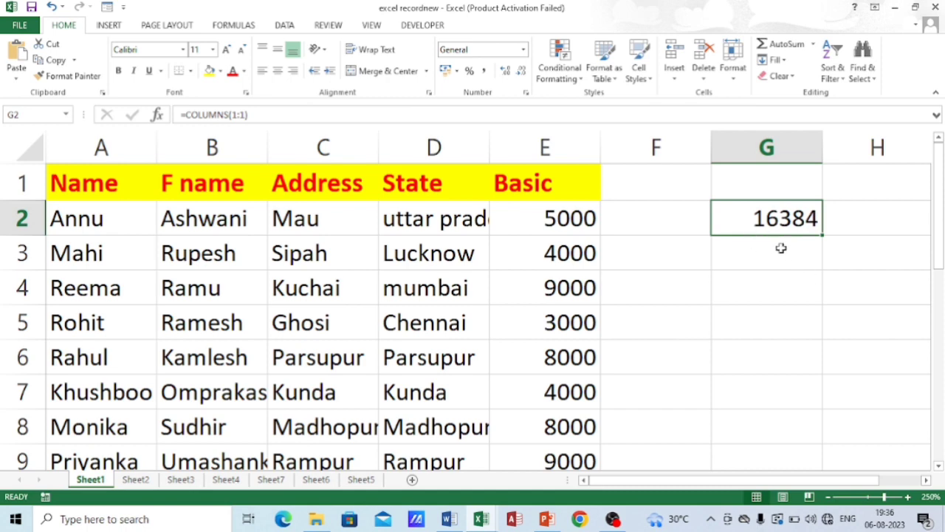
left_click(762, 260)
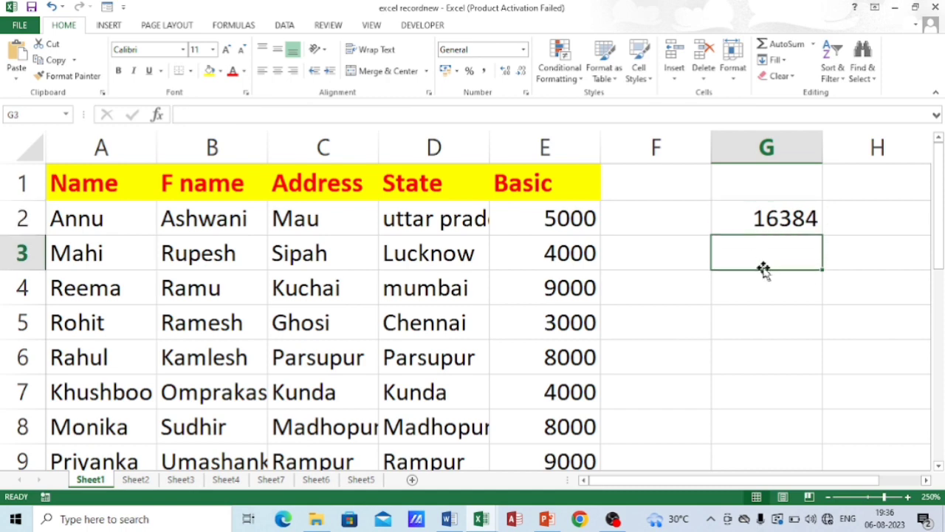
Step: Enter =ROWS(a:a) in G3 so it shows 1048576
type("=")
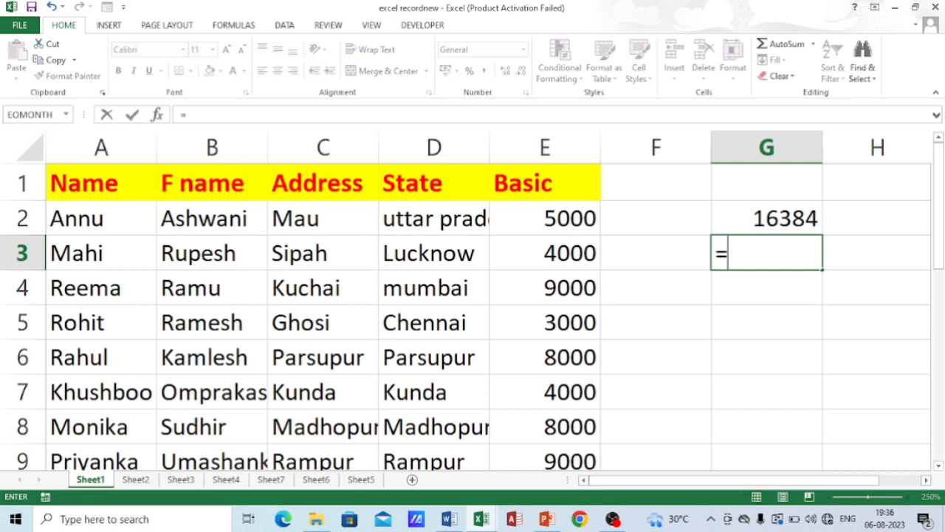
type("row")
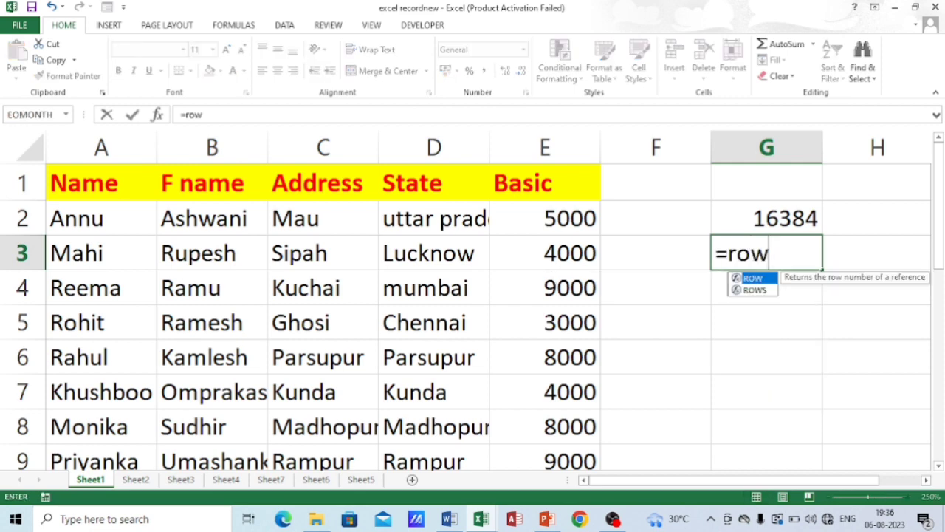
key("Down")
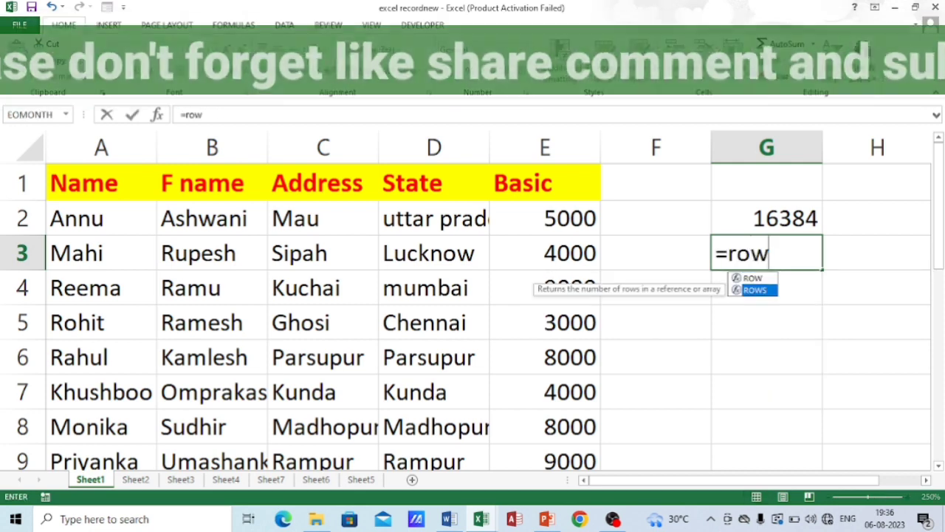
key("Tab")
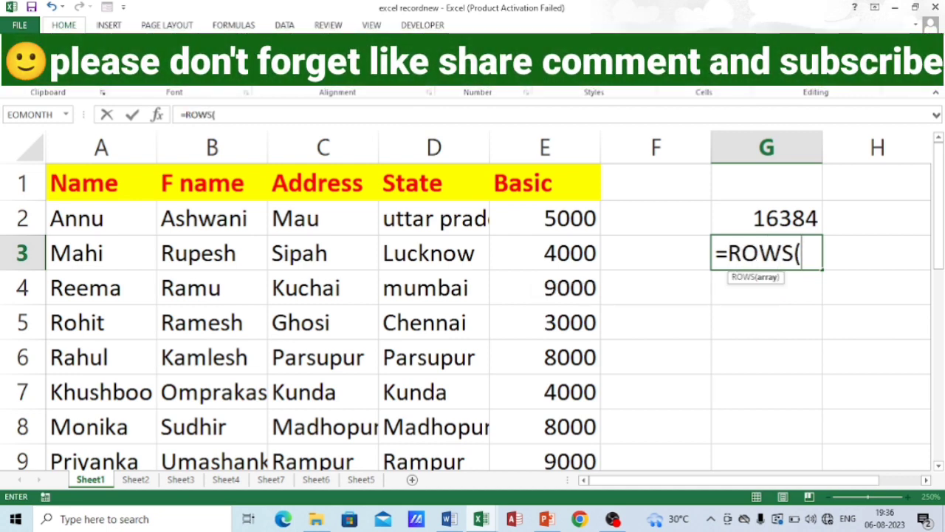
type("a")
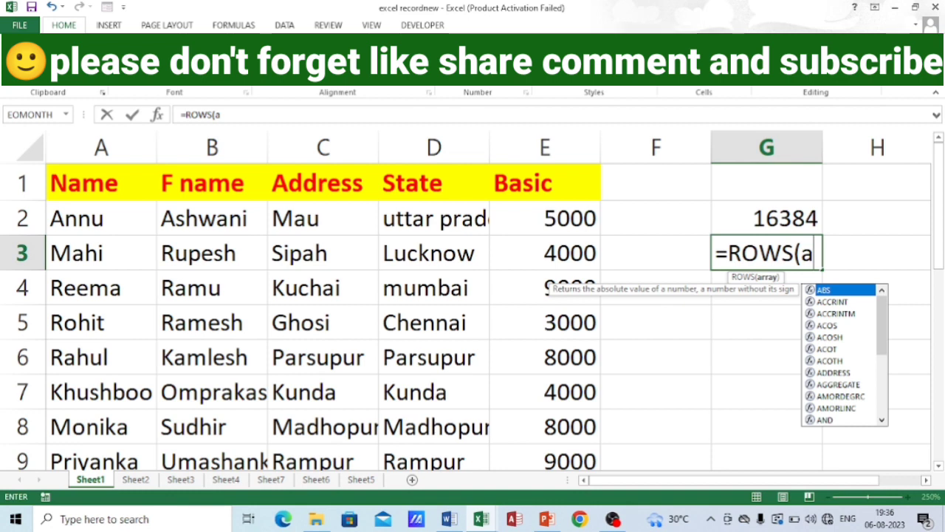
type(":a")
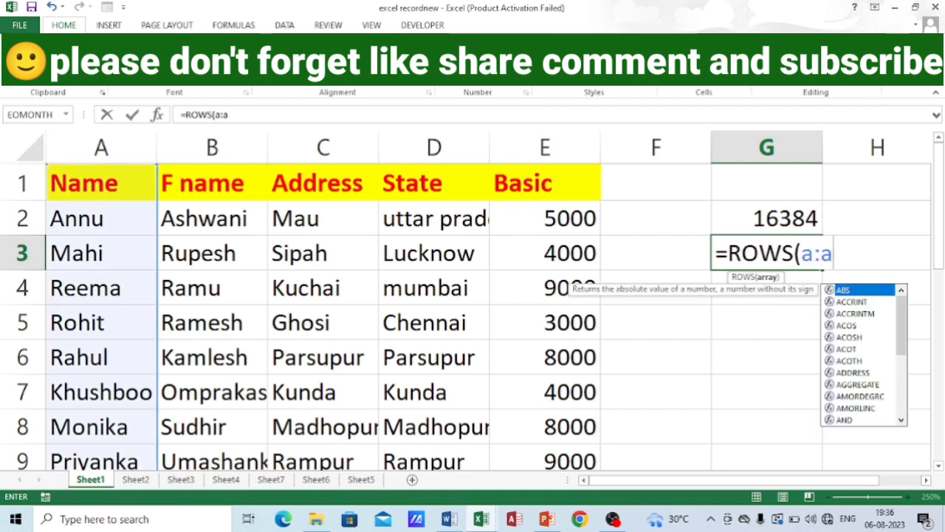
type(")")
key("Return")
left_click(813, 255)
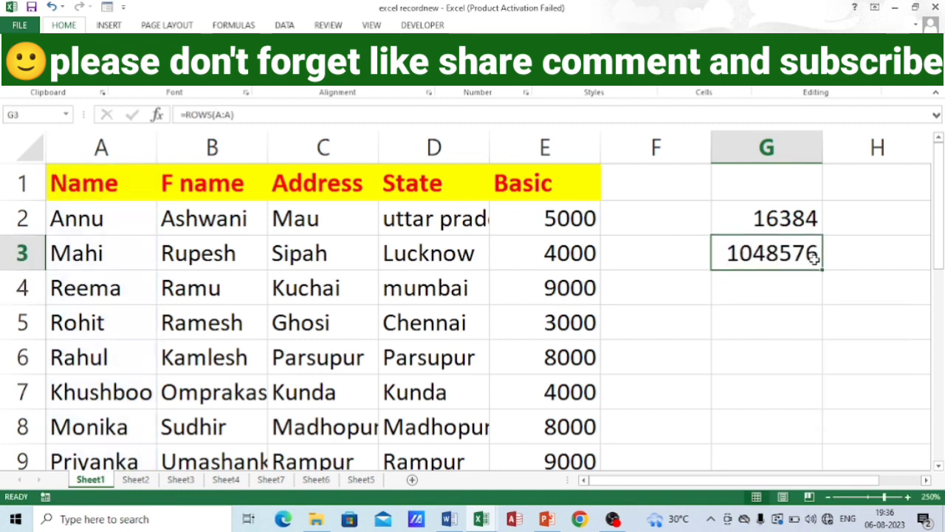
Step: Select various cells around column G, ending on G5 for the next formula
left_click(757, 299)
left_click(764, 320)
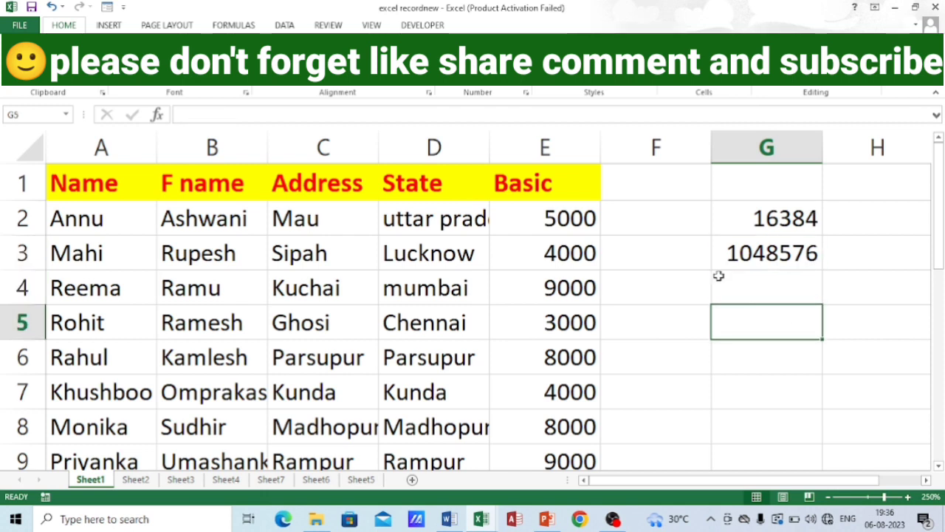
left_click(647, 264)
left_click(658, 317)
left_click(741, 393)
left_click(681, 371)
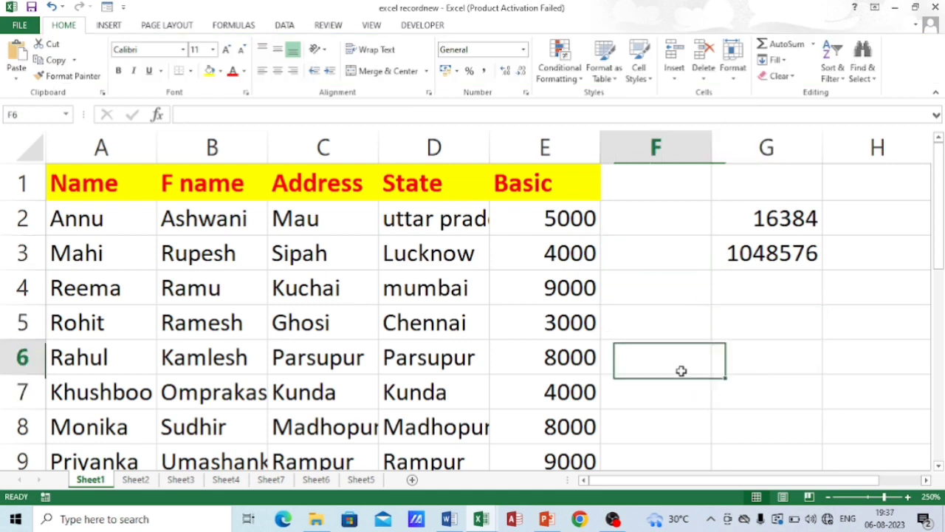
left_click(679, 310)
left_click(791, 340)
left_click(766, 391)
left_click(608, 372)
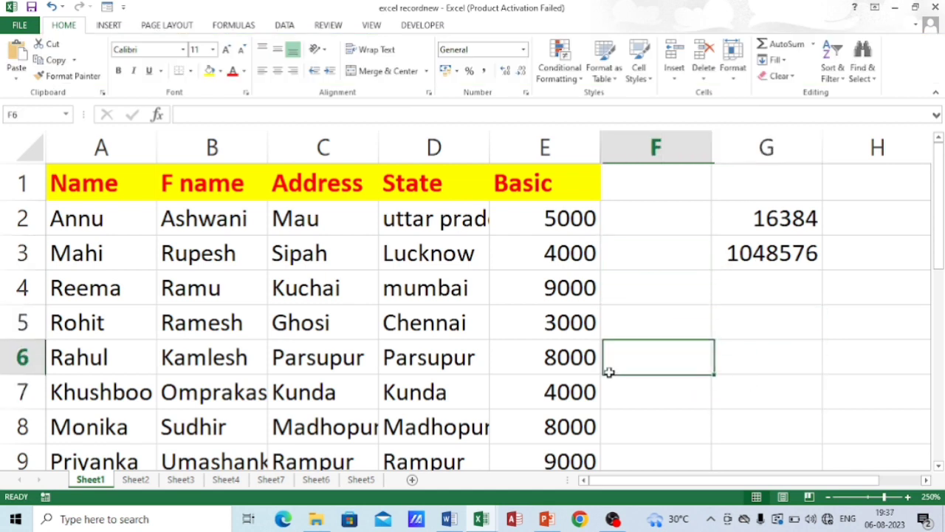
left_click(746, 318)
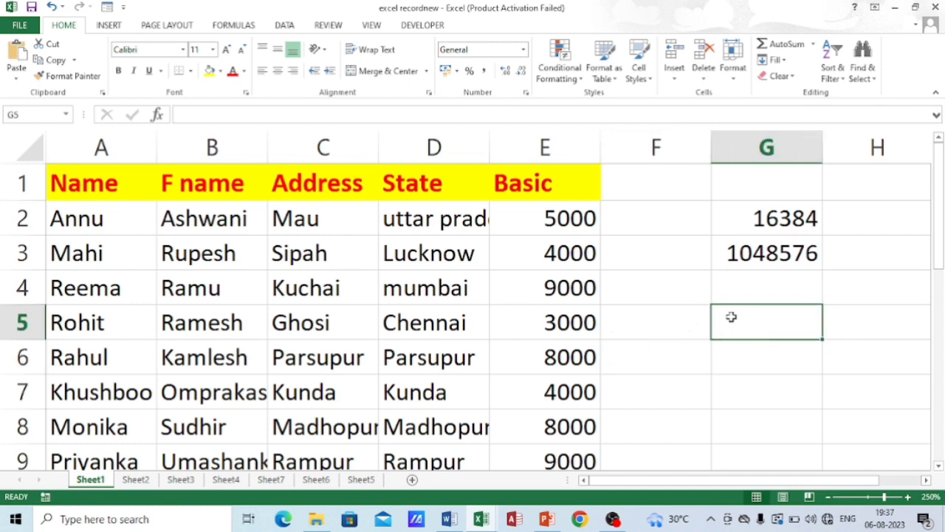
left_click(721, 362)
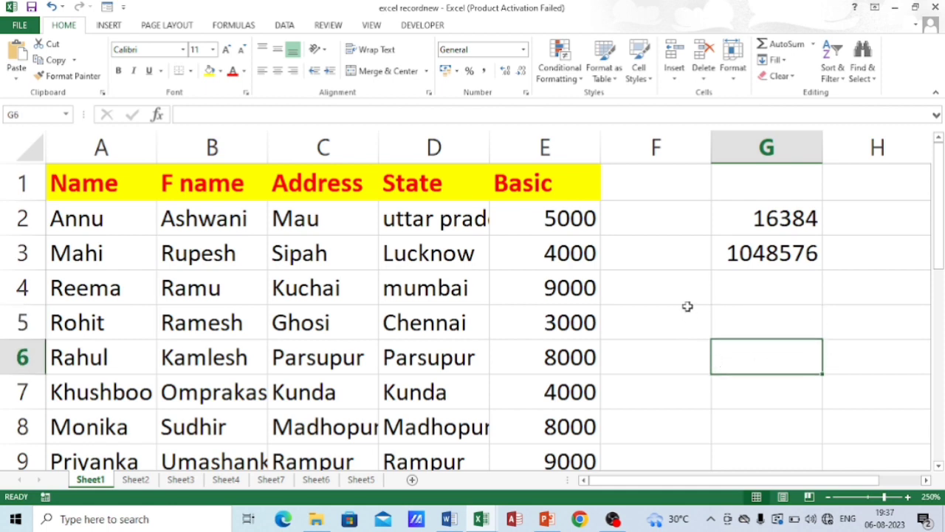
left_click_drag(835, 353, 812, 396)
left_click(768, 309)
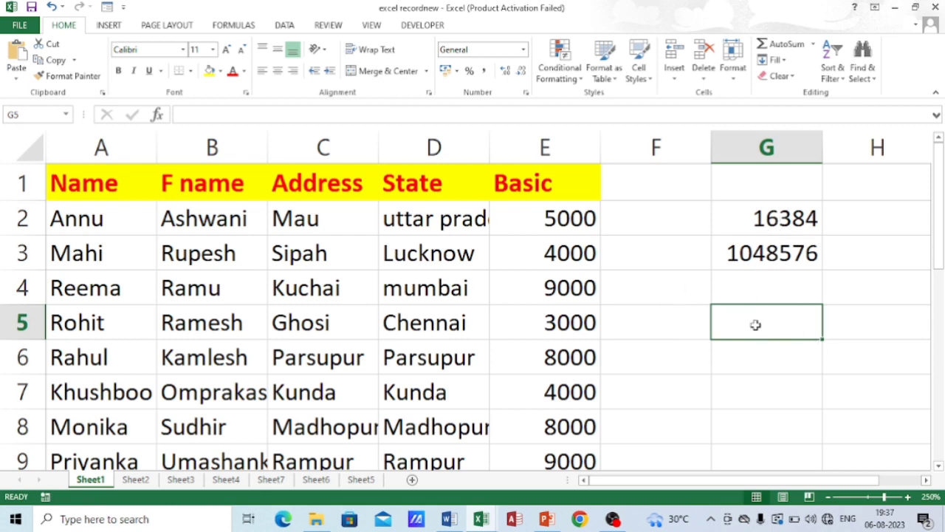
type("=")
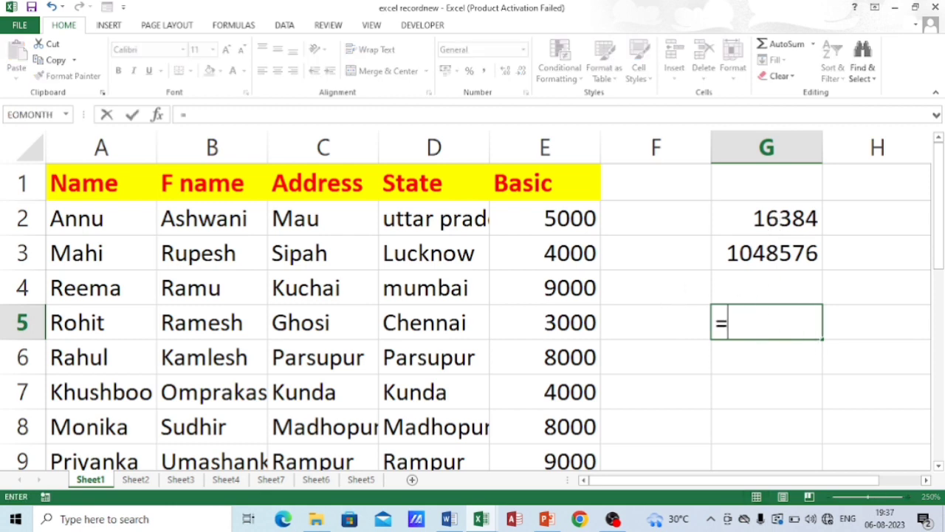
left_click(765, 219)
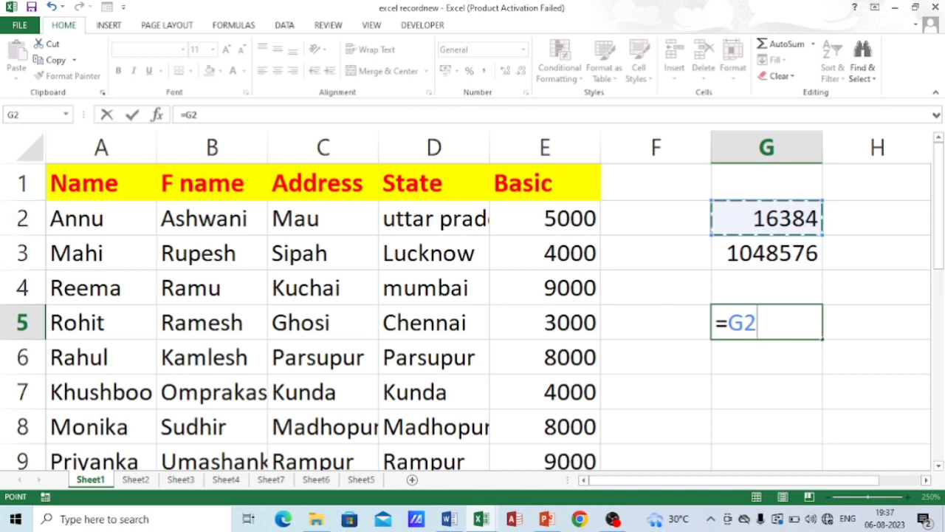
type("*")
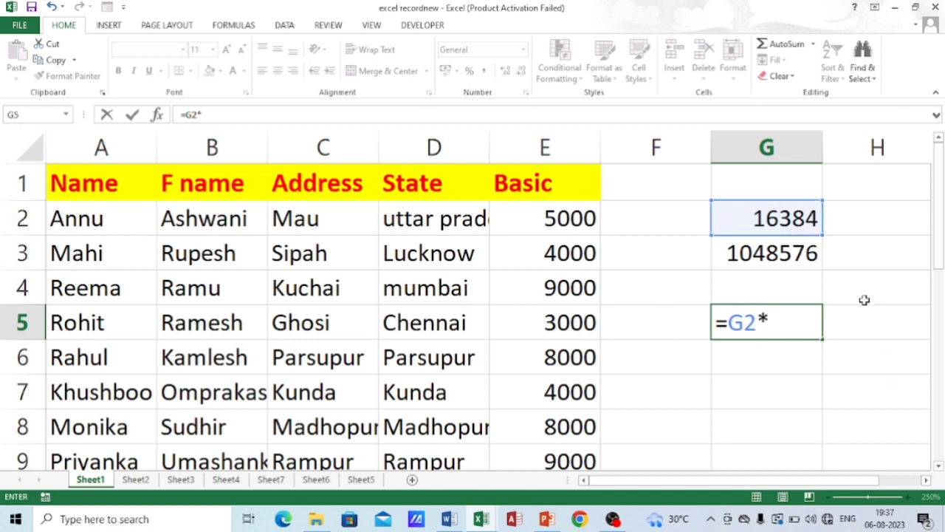
left_click(783, 254)
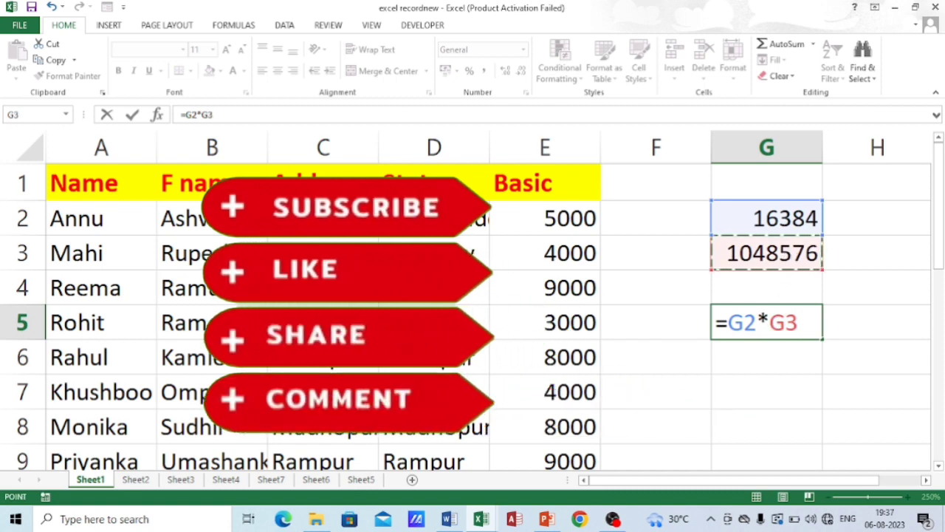
key("Return")
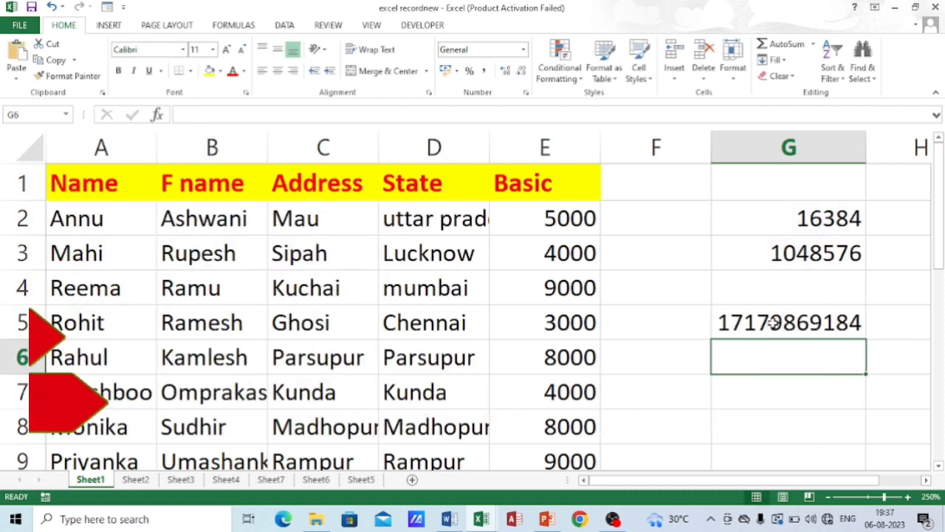
key("Up")
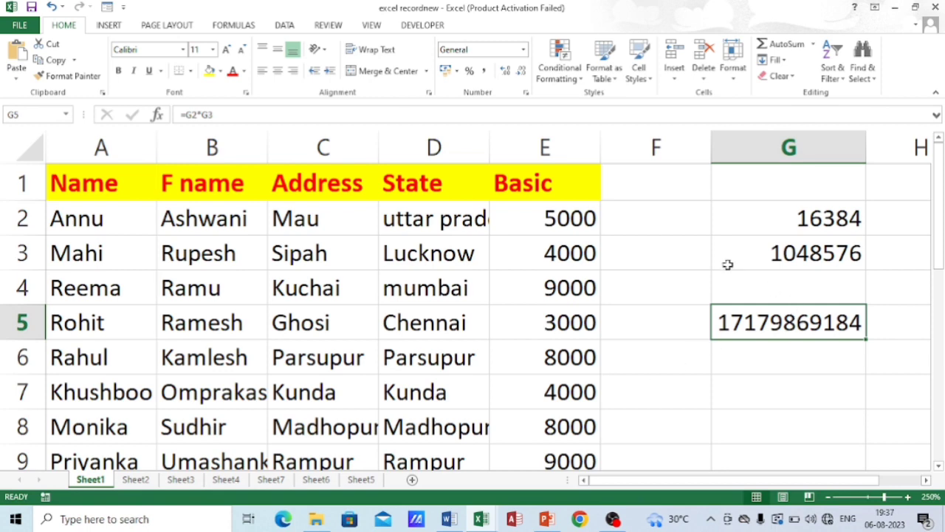
left_click(651, 257)
left_click(644, 293)
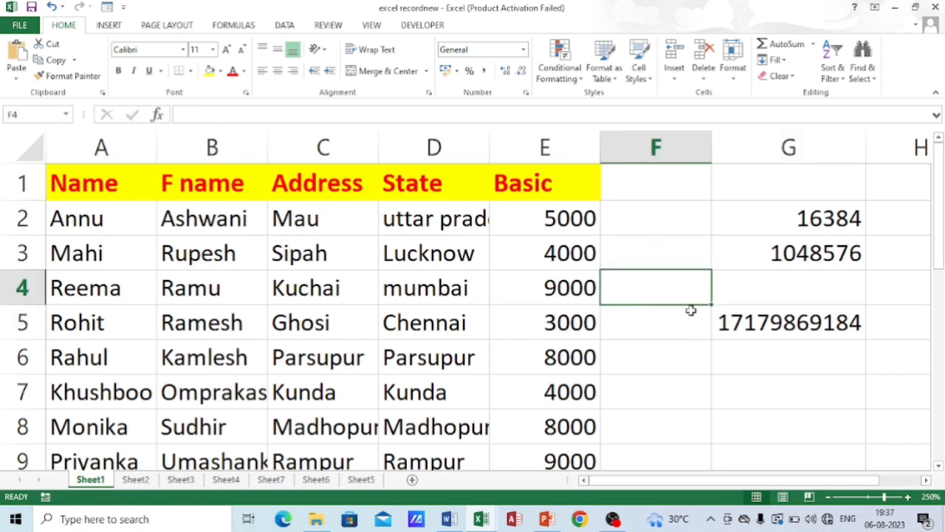
left_click(742, 384)
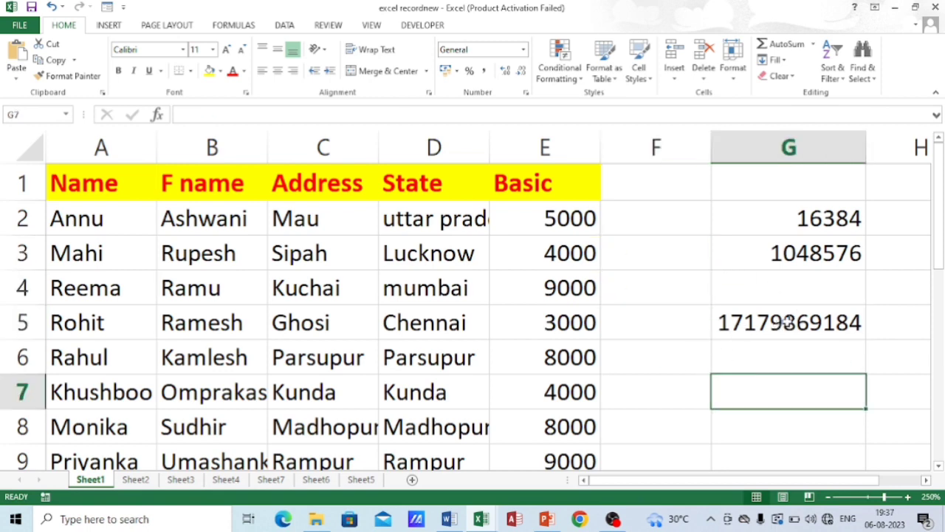
left_click_drag(867, 155, 770, 152)
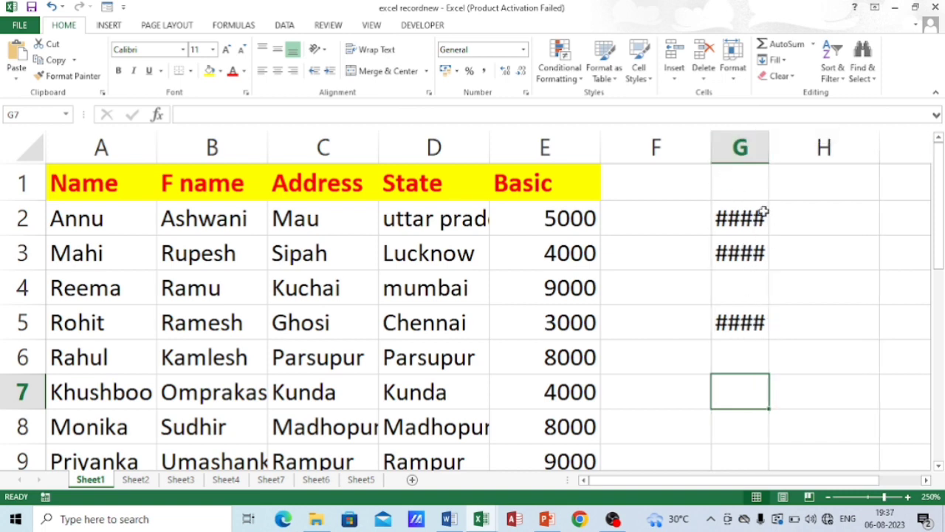
left_click_drag(768, 146, 870, 150)
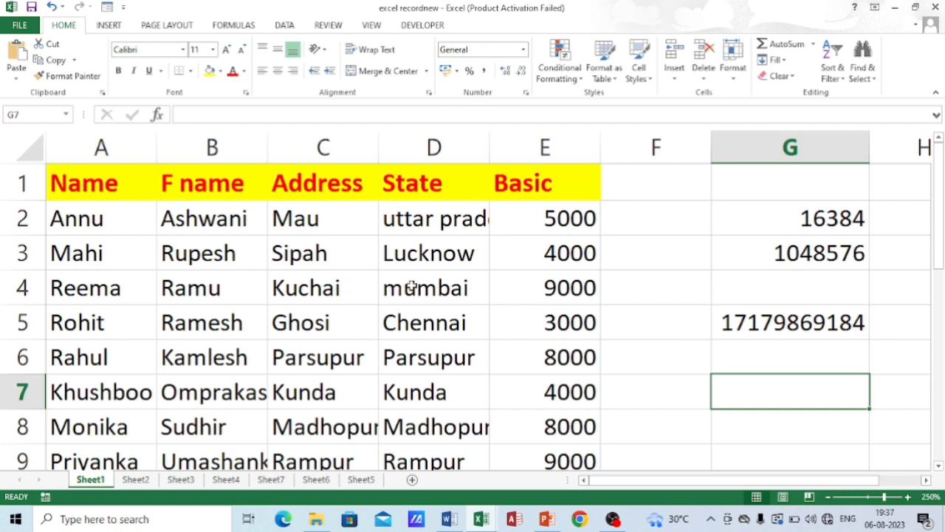
left_click(299, 286)
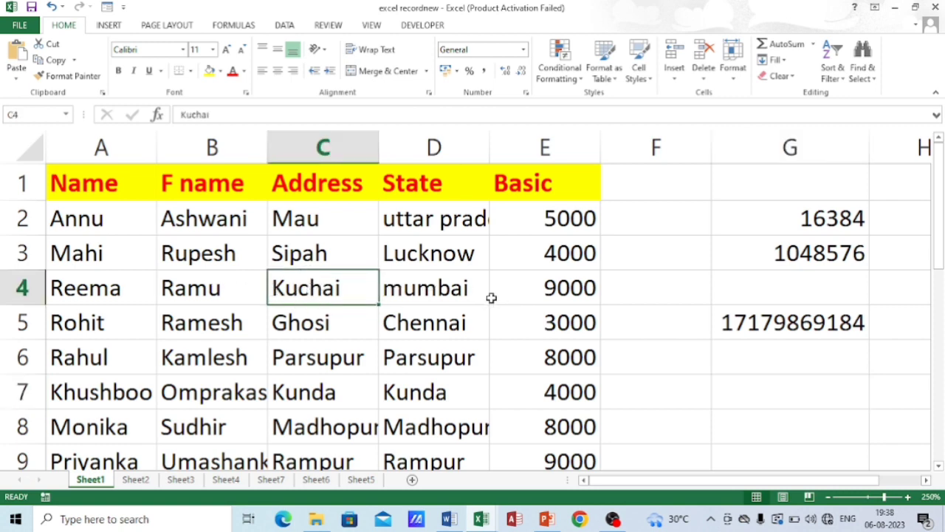
Step: Insert today's date in F3 and the current time in F4 using shortcuts
left_click(554, 280)
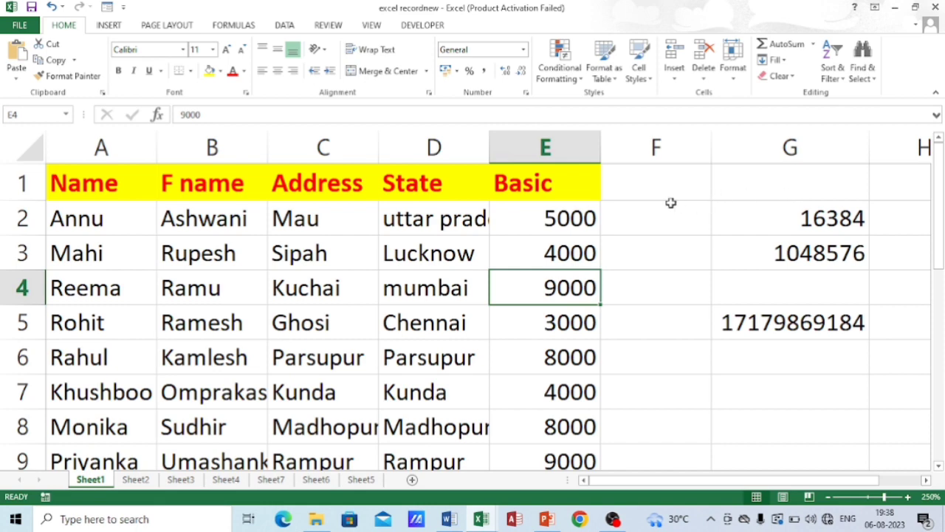
left_click(663, 224)
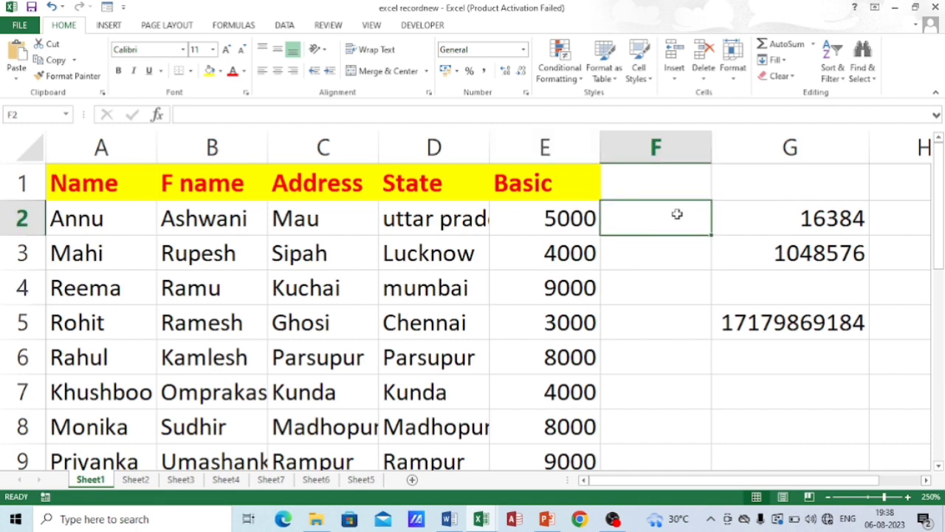
left_click(689, 244)
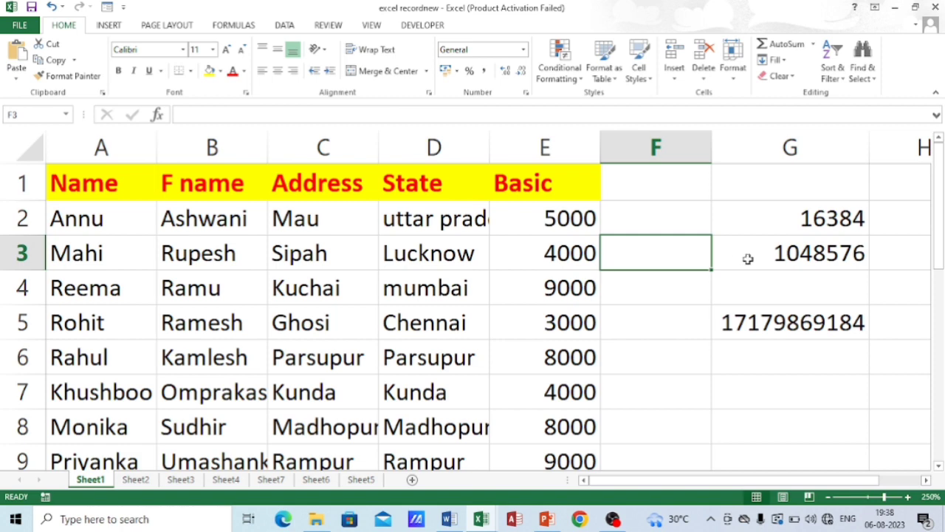
key("ctrl+semicolon")
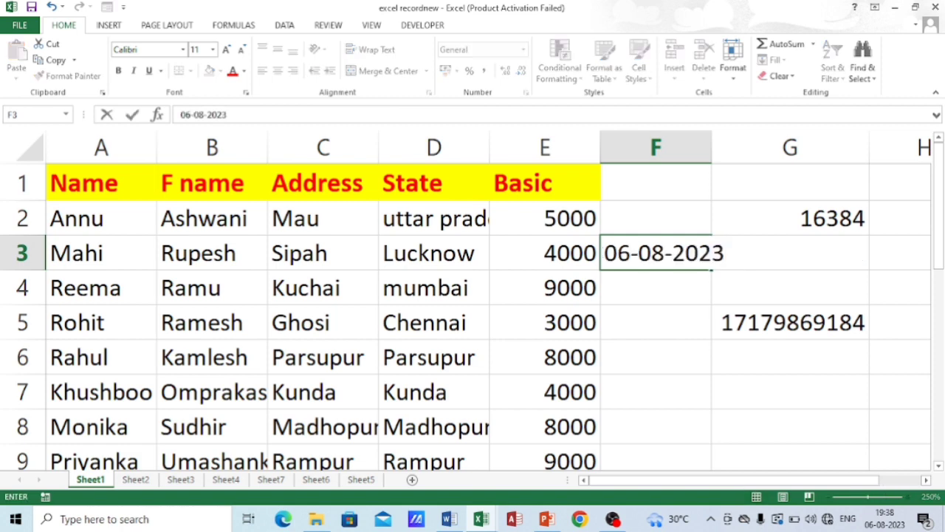
key("Return")
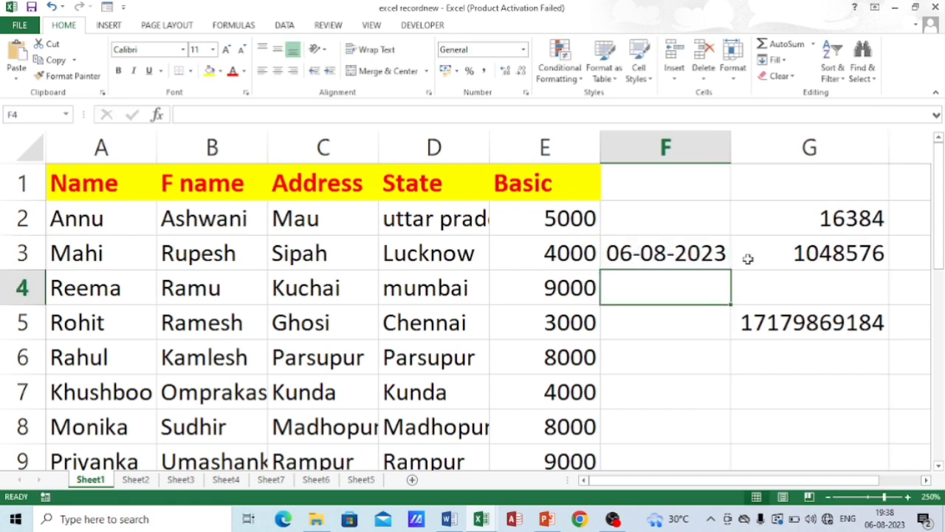
key("ctrl+shift+semicolon")
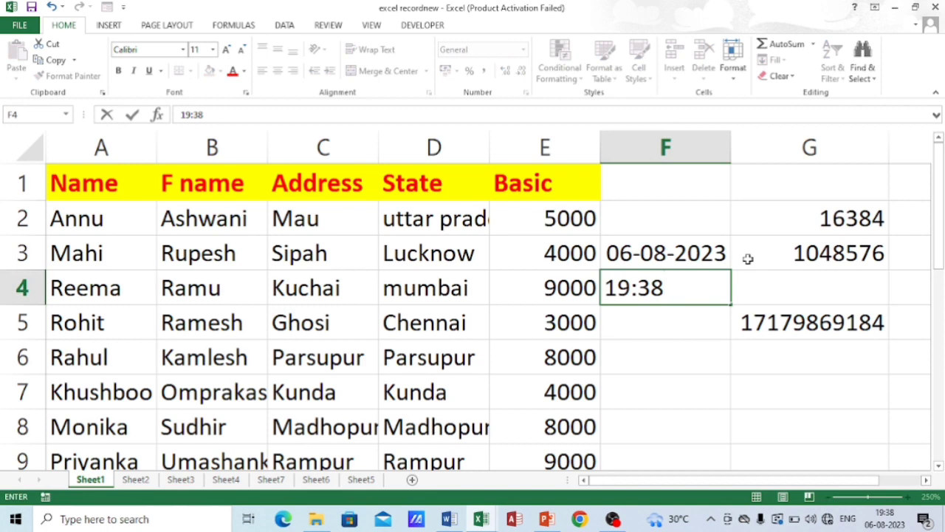
key("Return")
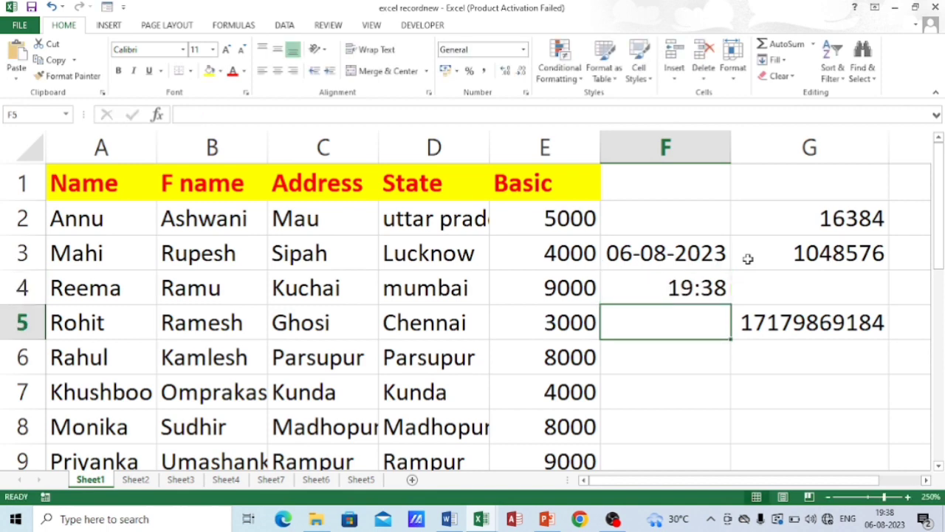
Step: Enter =now() in F5 and =today() in F7
type("=now")
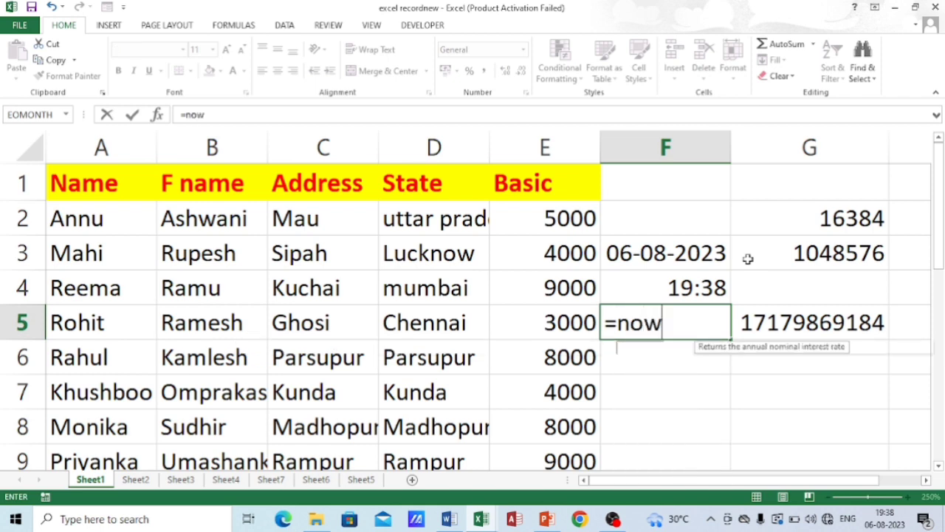
type("()")
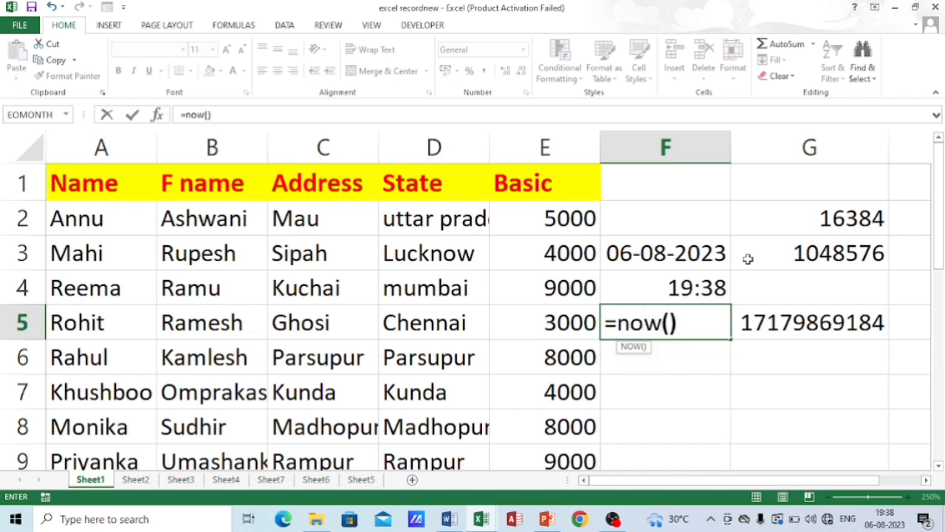
key("Return")
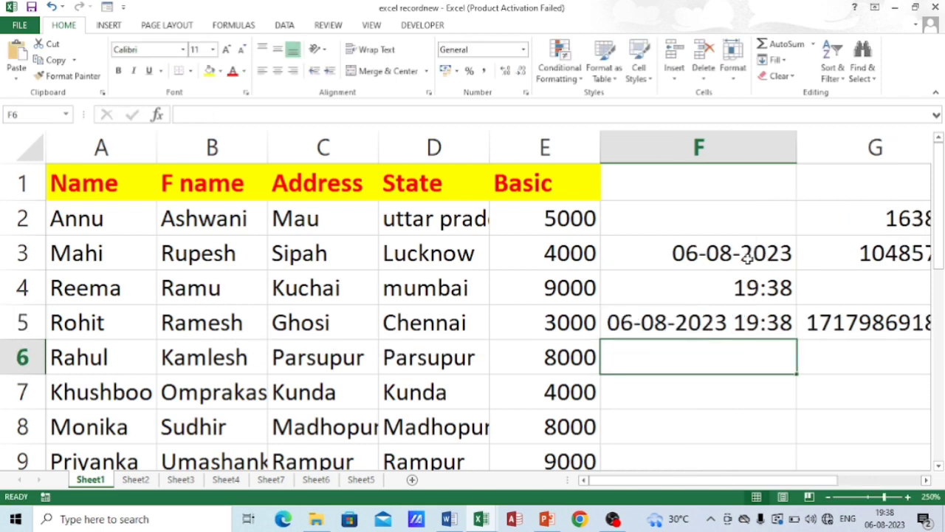
key("Down")
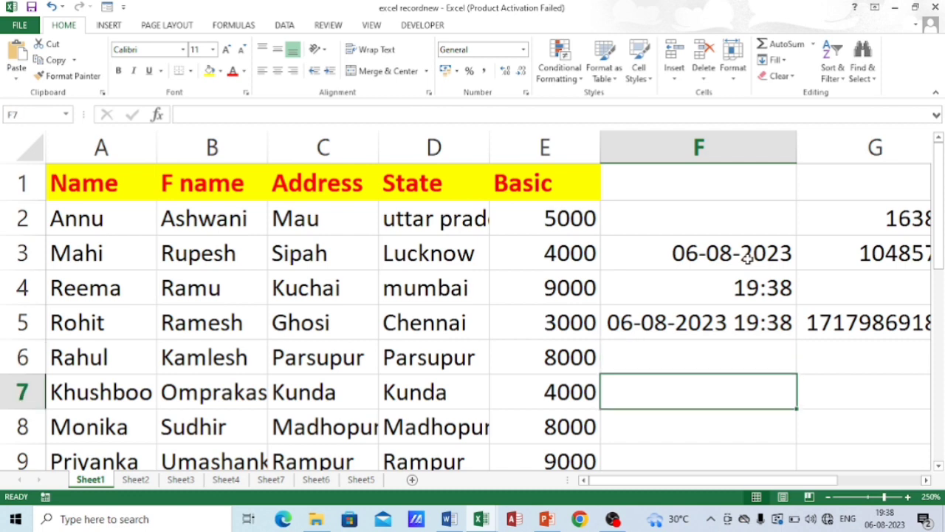
type("=")
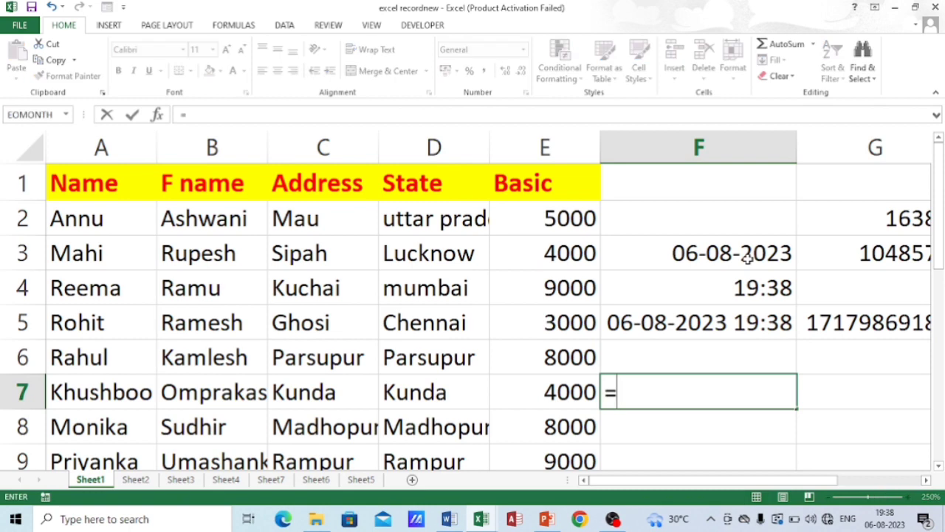
type("toda")
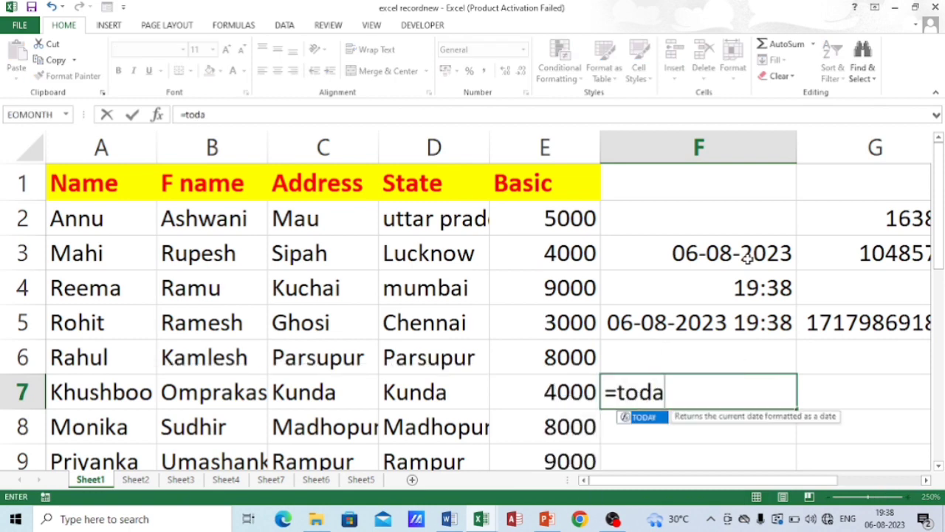
type("y()")
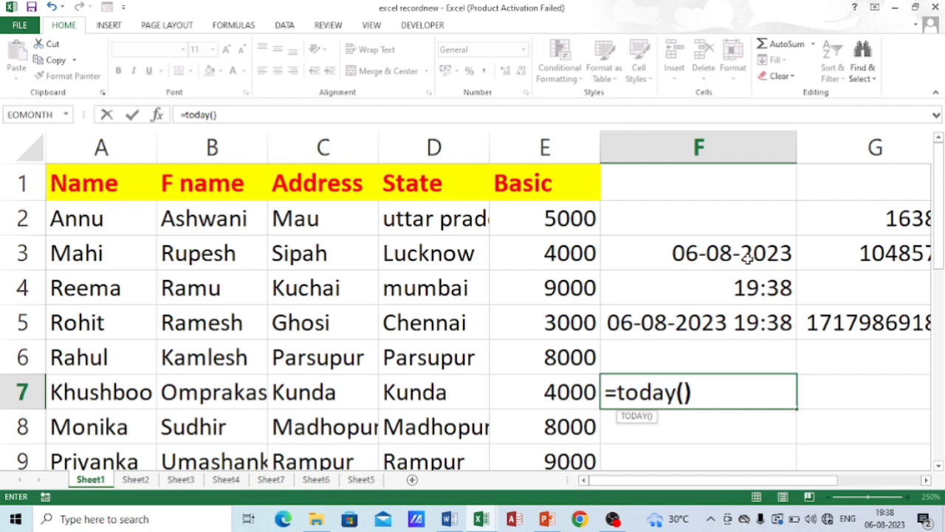
key("Return")
key("Up")
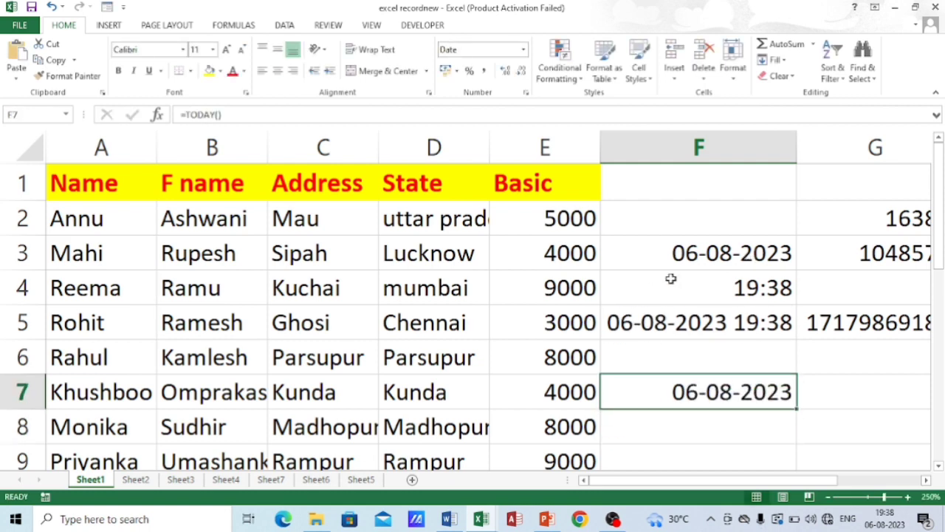
left_click(698, 253)
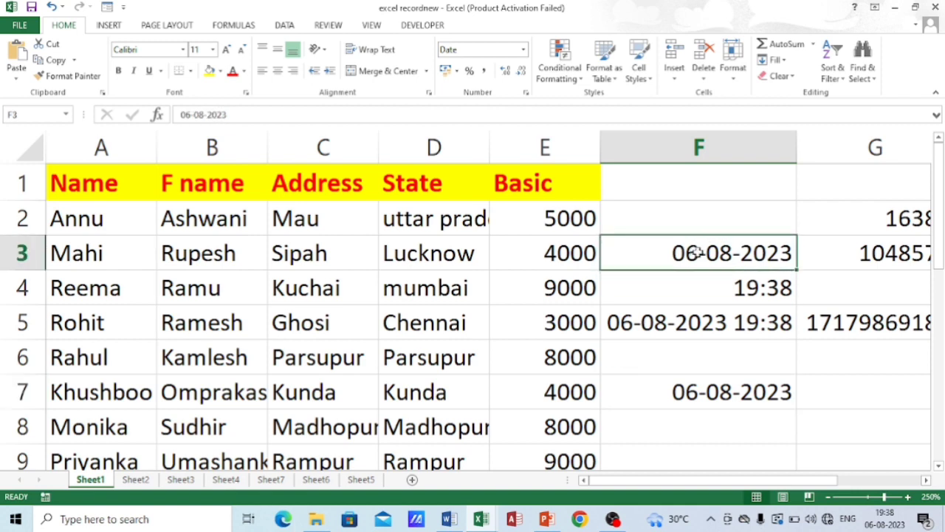
left_click(707, 289)
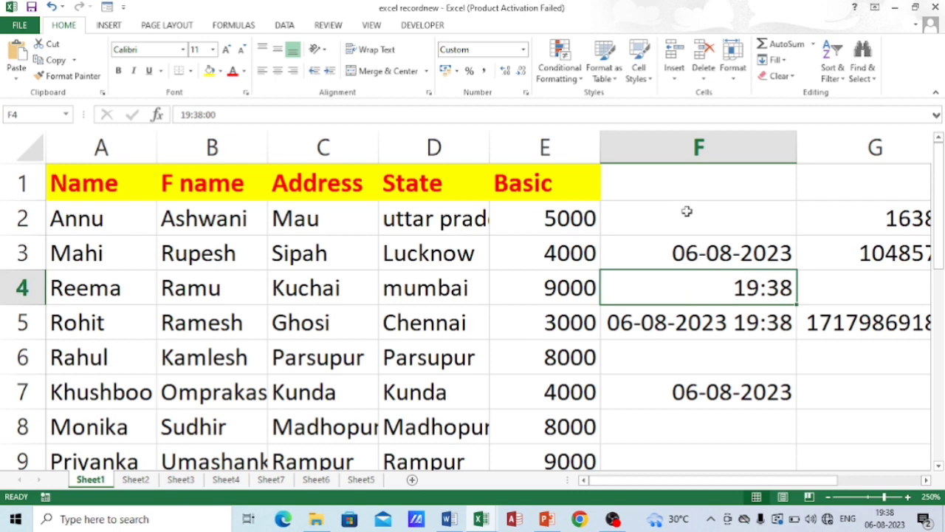
left_click(412, 151)
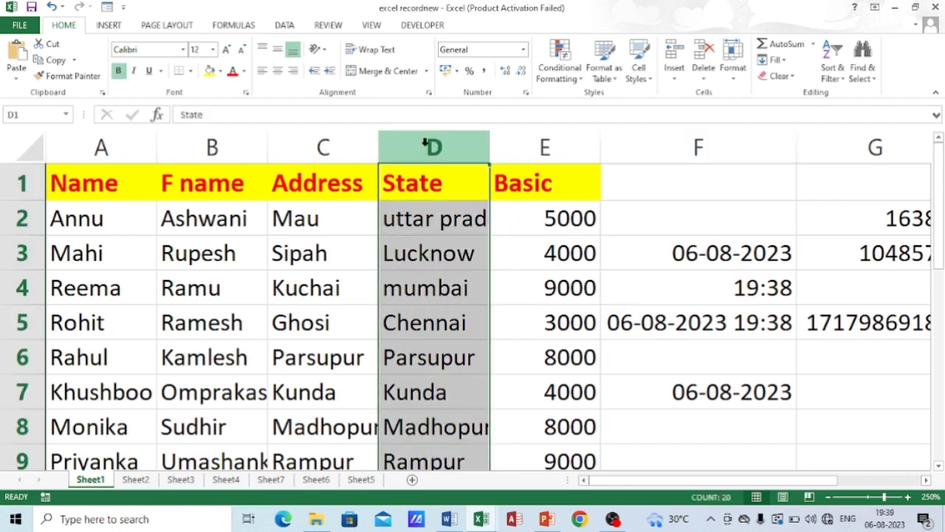
left_click(311, 292)
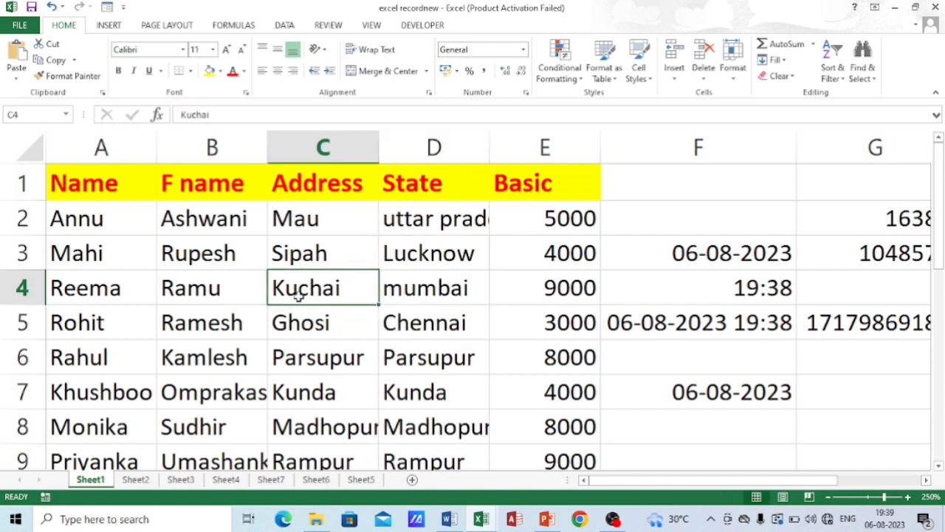
key("ctrl+space")
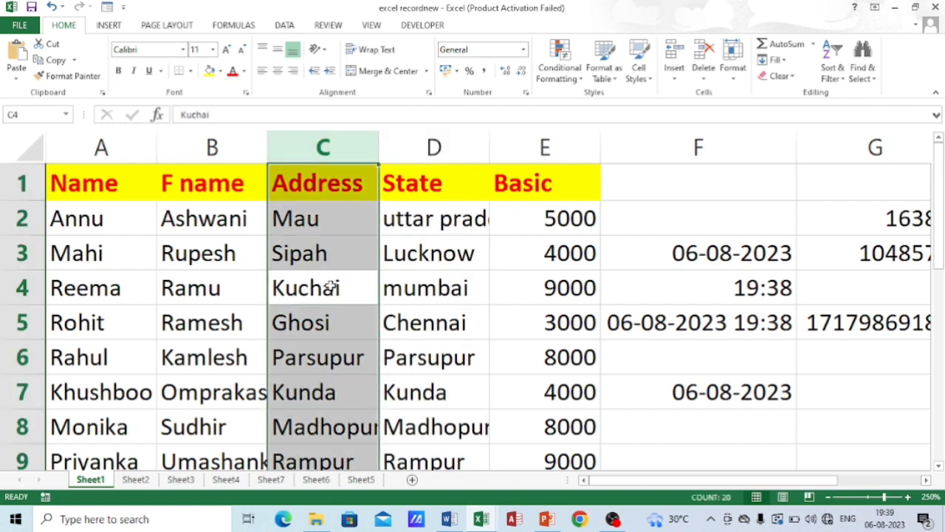
left_click(329, 288)
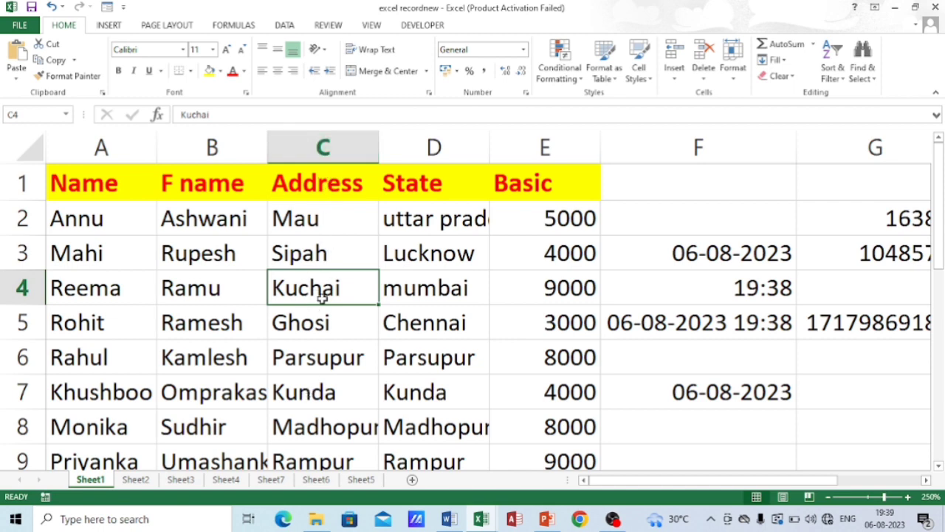
key("ctrl+space")
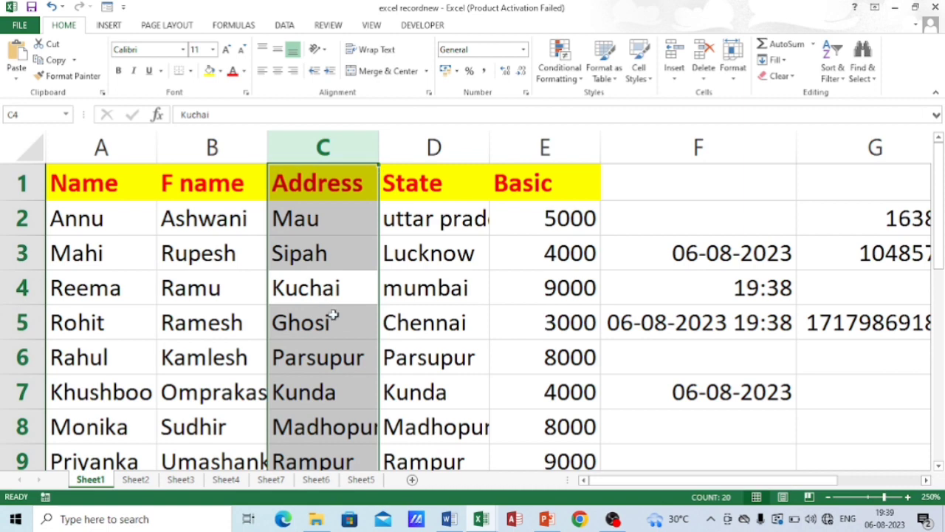
left_click(314, 255)
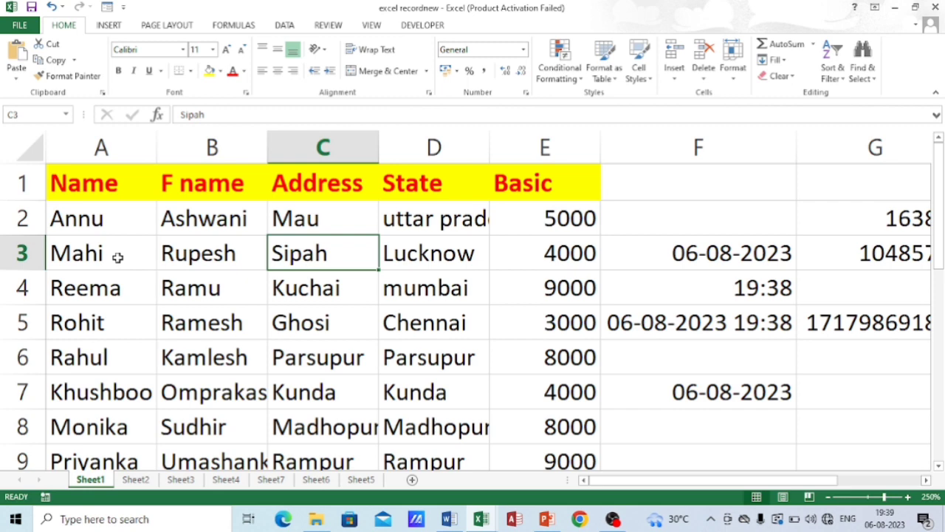
key("shift+space")
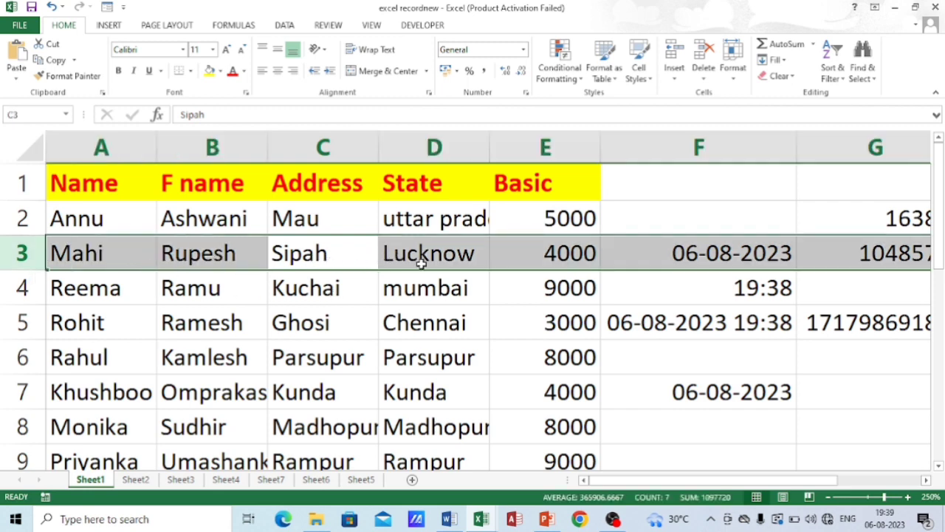
left_click(685, 265)
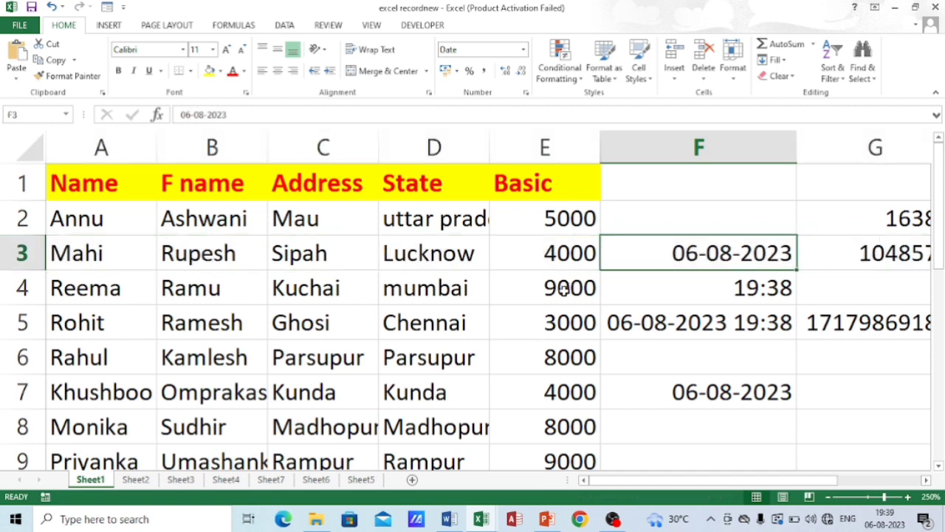
key("ctrl+Home")
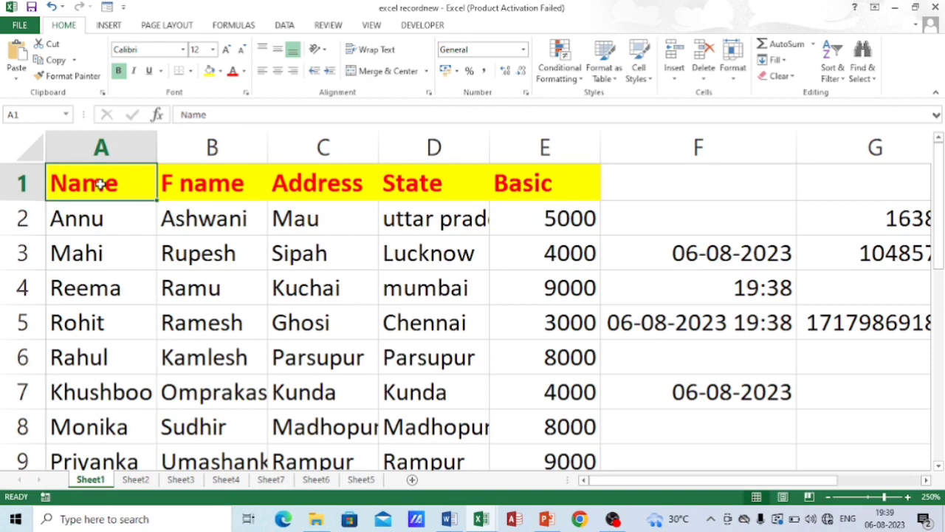
key("ctrl+Right")
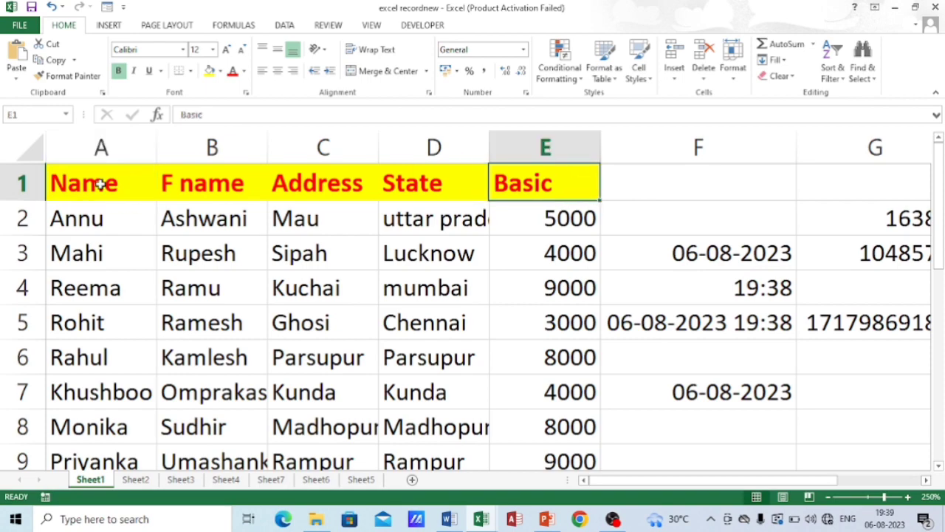
key("ctrl+Down")
key("ctrl+Left")
key("ctrl+Up")
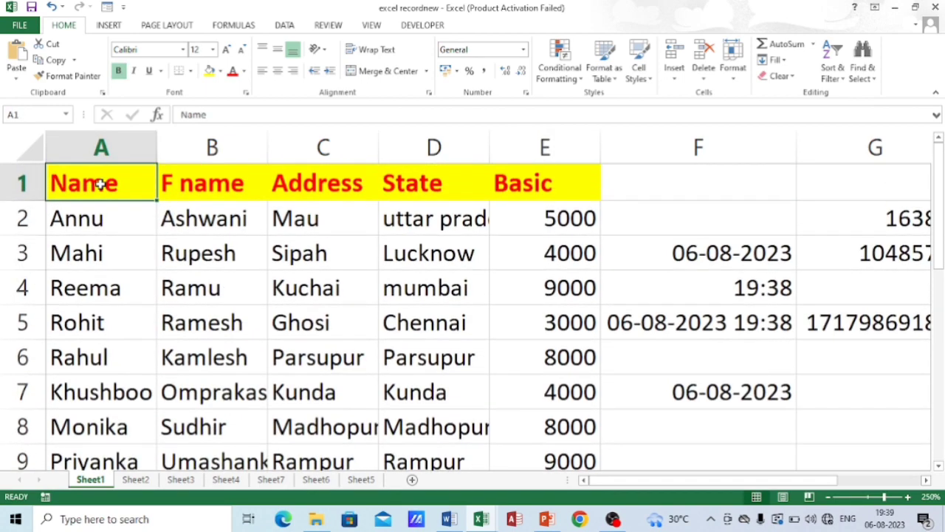
key("ctrl+Right")
key("ctrl+Down")
key("ctrl+Left")
key("ctrl+Up")
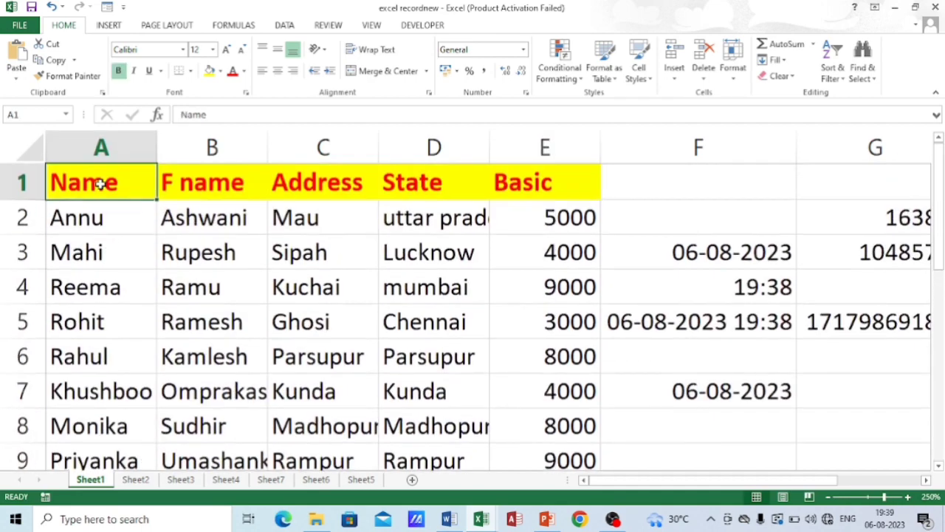
key("ctrl+Right")
key("ctrl+Down")
key("ctrl+Left")
key("ctrl+Up")
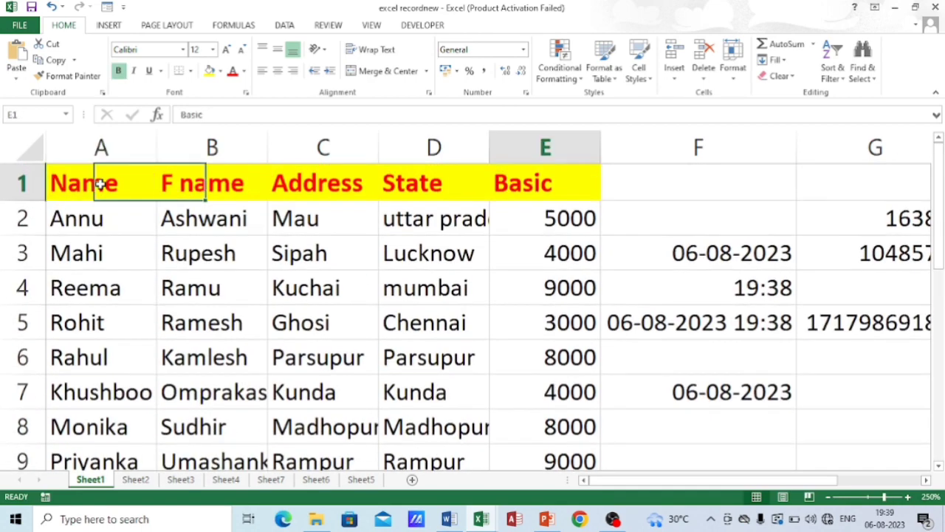
key("ctrl+Right")
key("ctrl+Down")
key("ctrl+Left")
key("ctrl+Up")
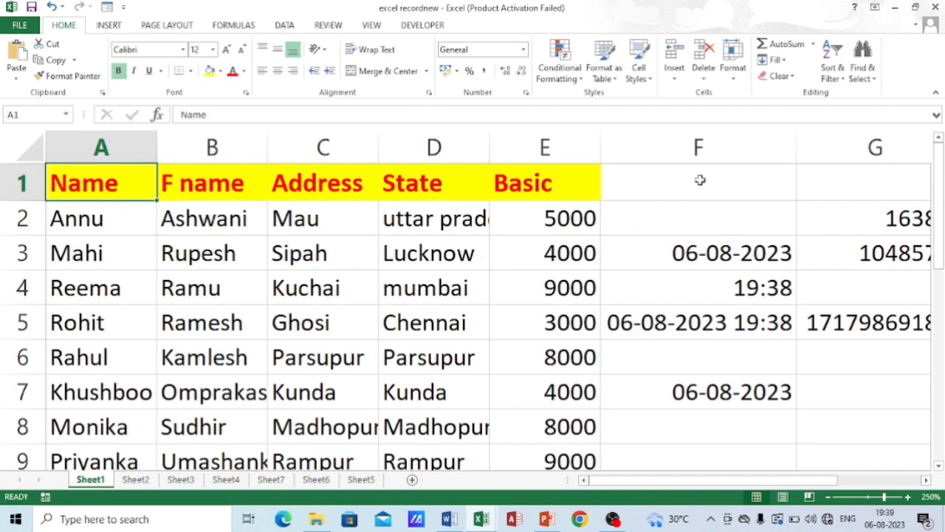
Step: Clear all the dates and times from column F
left_click_drag(701, 147, 877, 150)
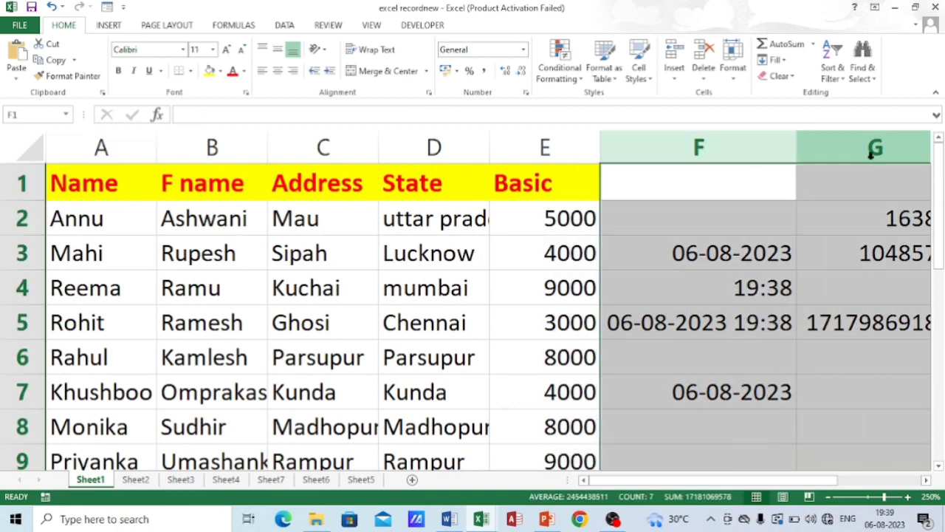
left_click(709, 244)
left_click(698, 147)
key("Delete")
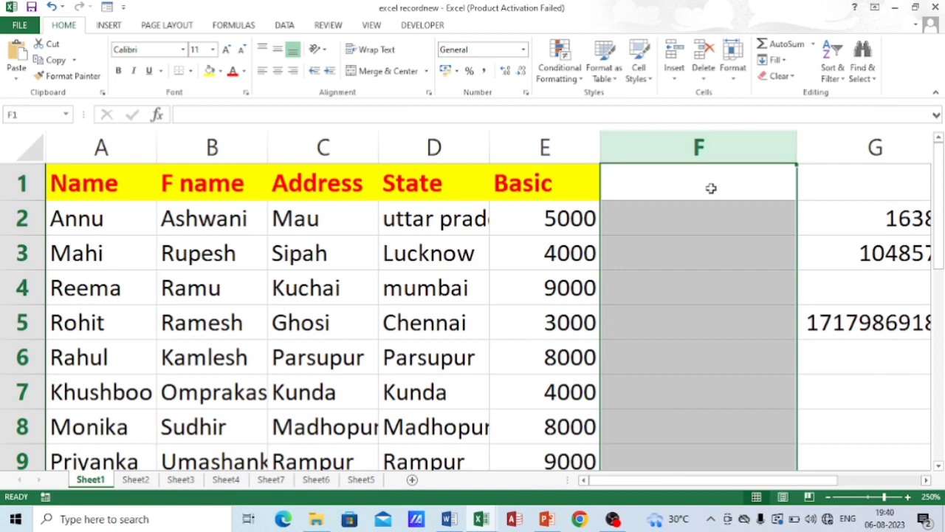
Step: Narrow column F, leave Column Width unchanged, and switch to Sheet2
left_click(628, 227)
left_click_drag(795, 150, 749, 149)
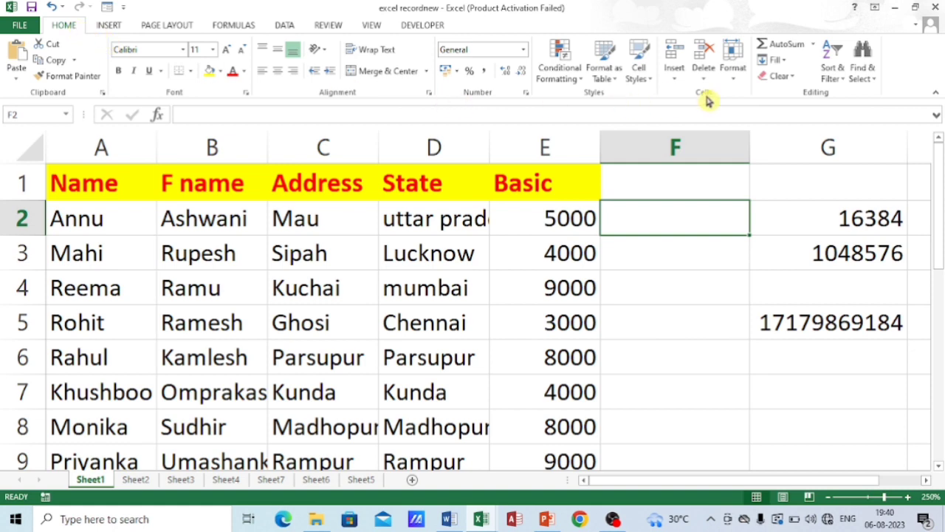
left_click(732, 82)
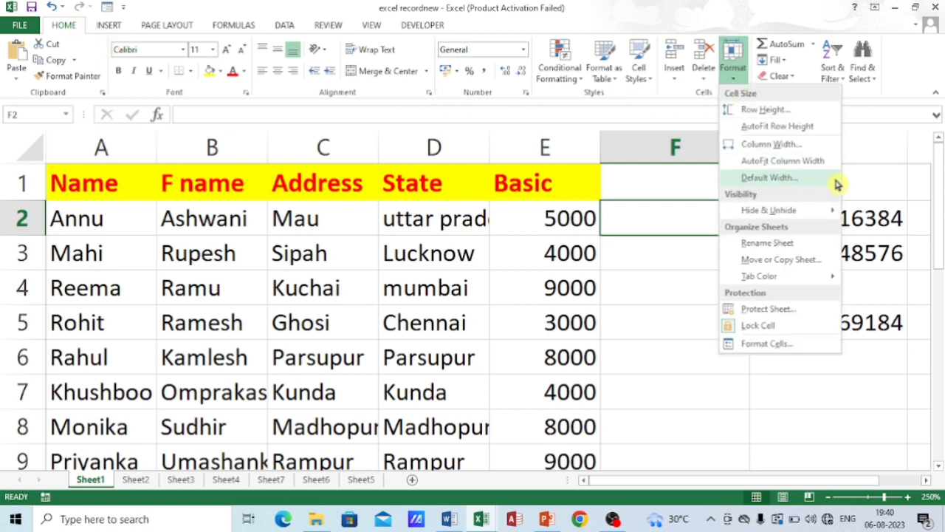
left_click(770, 145)
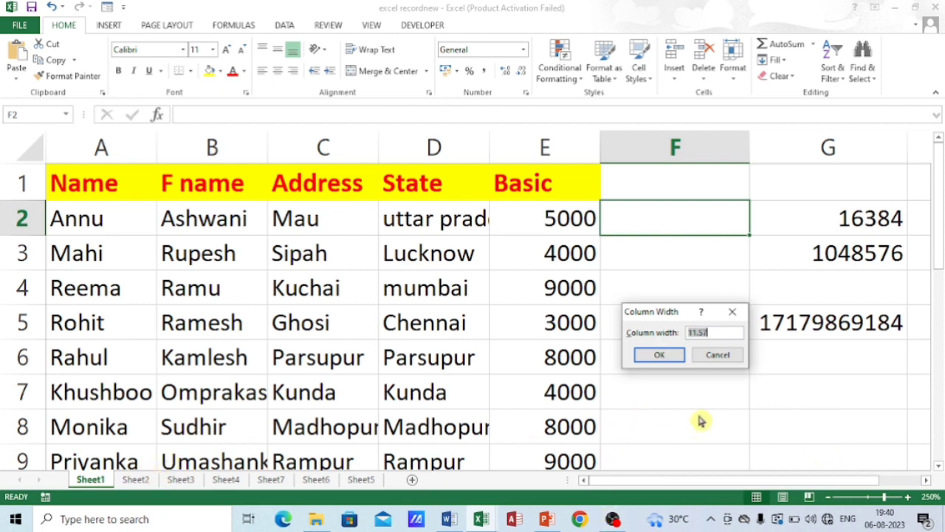
left_click(718, 356)
left_click(154, 487)
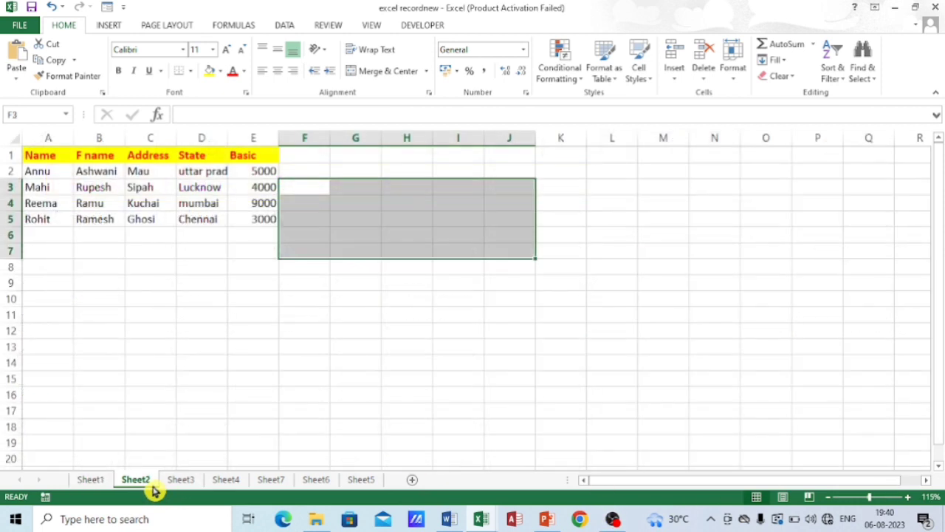
Step: Check Sheet2's column width and cancel without changing it
left_click(631, 294)
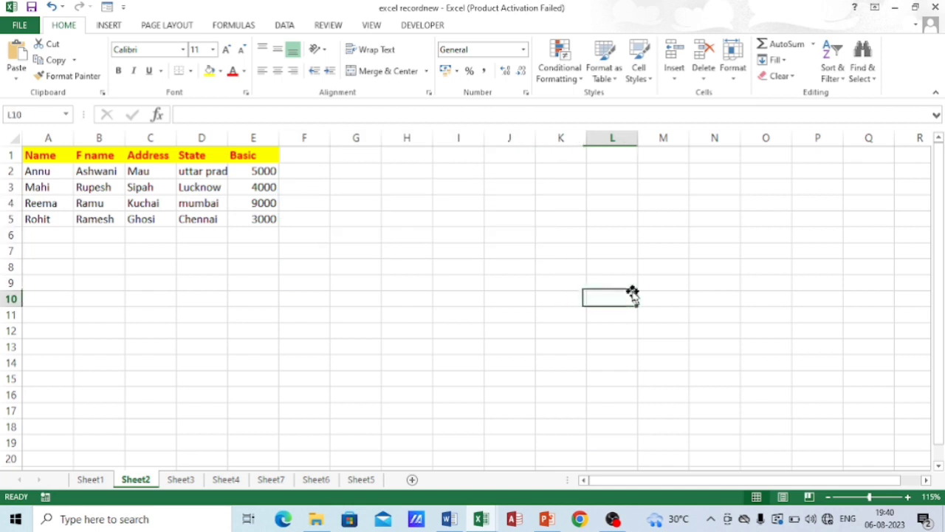
left_click(734, 68)
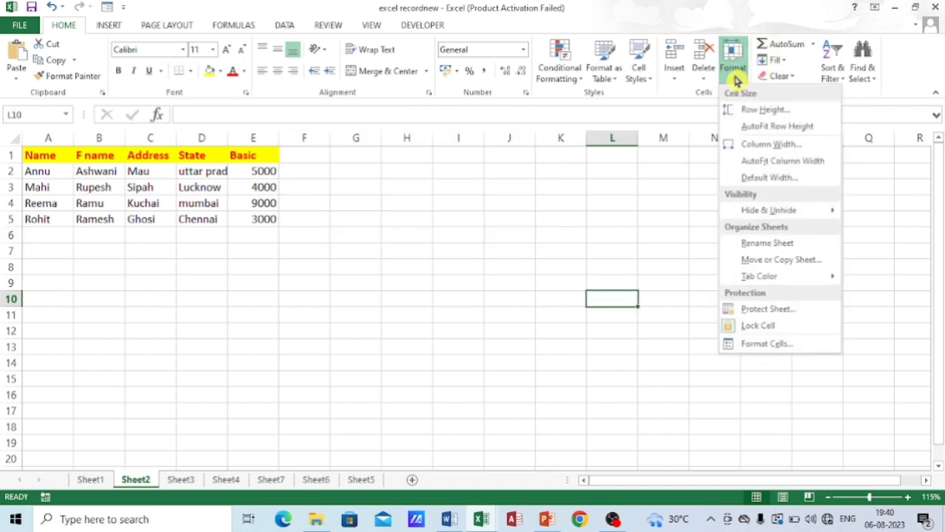
left_click(748, 147)
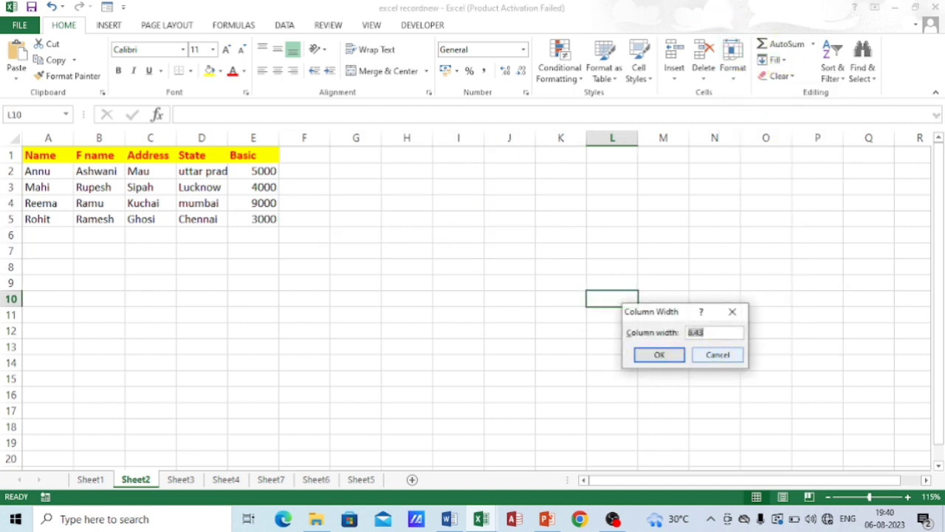
left_click(722, 355)
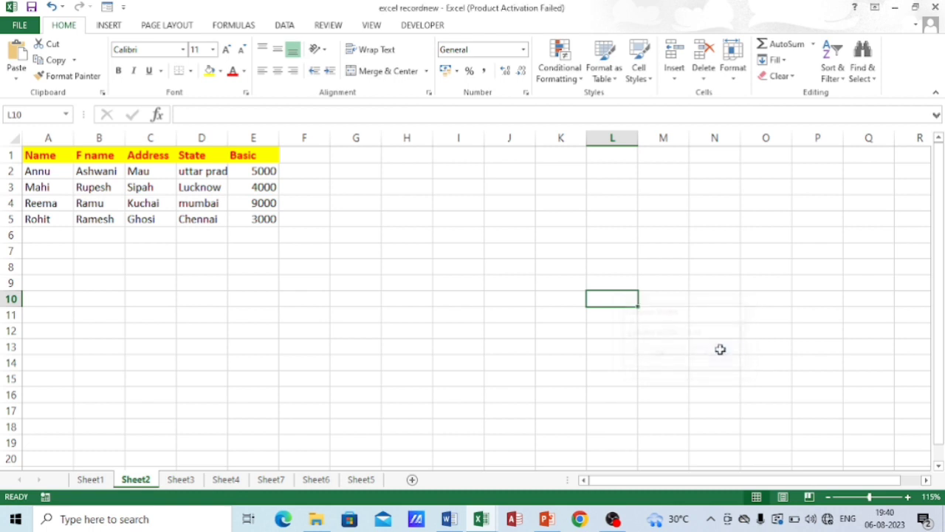
Step: Check Sheet2's row height, leave it unchanged, and return to Sheet1
left_click(736, 78)
left_click(760, 109)
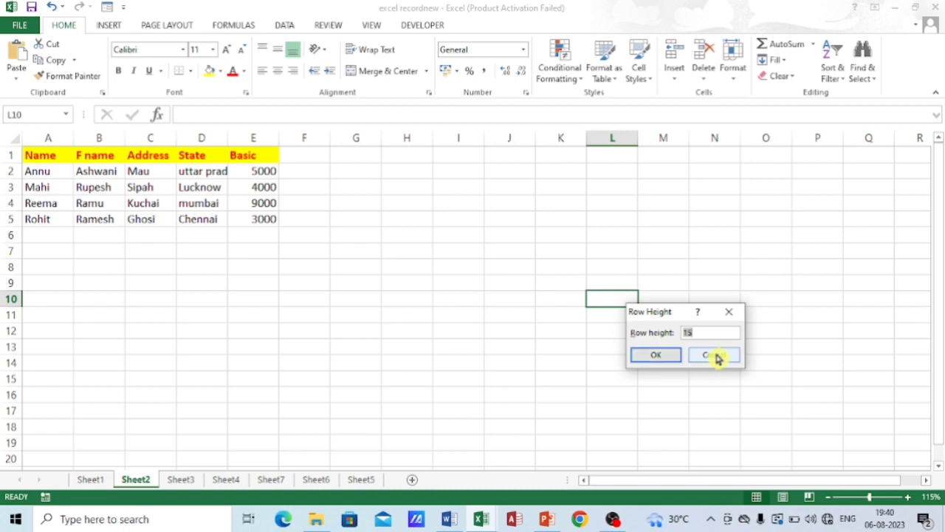
left_click(713, 356)
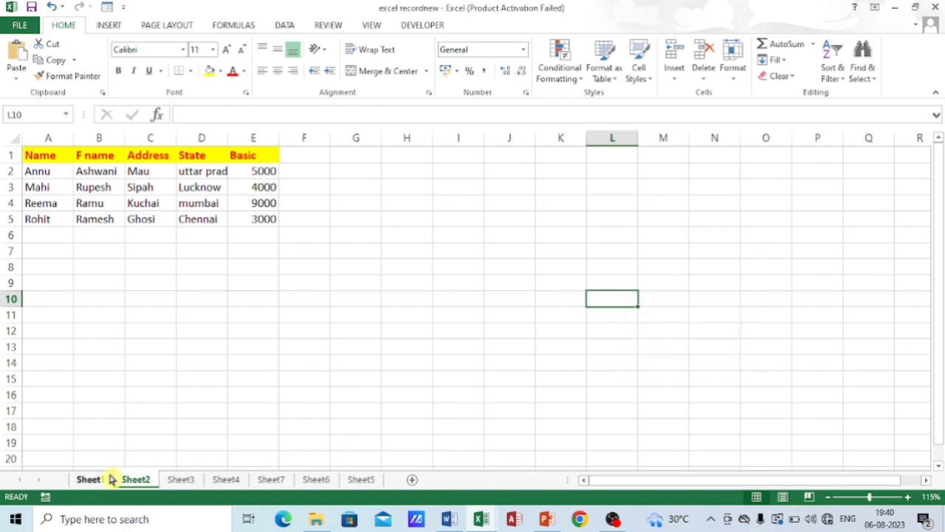
left_click(89, 482)
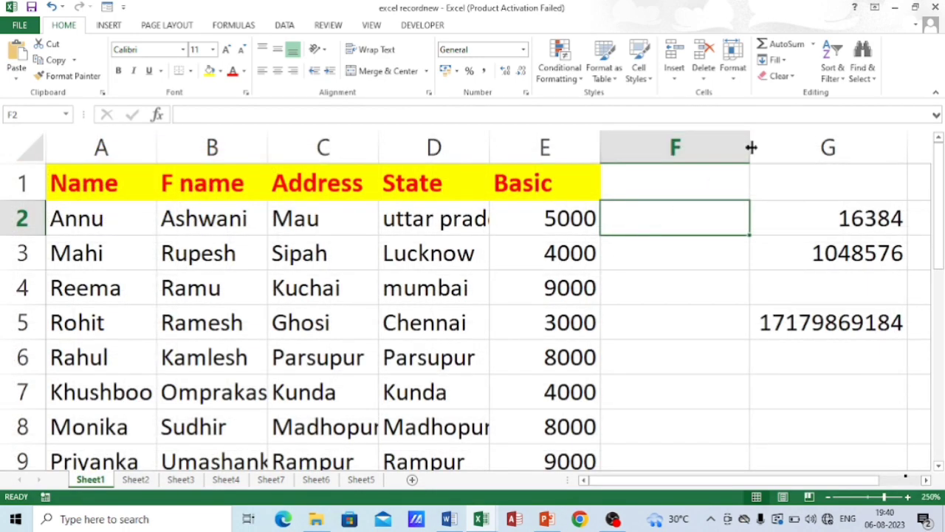
left_click_drag(751, 148, 729, 148)
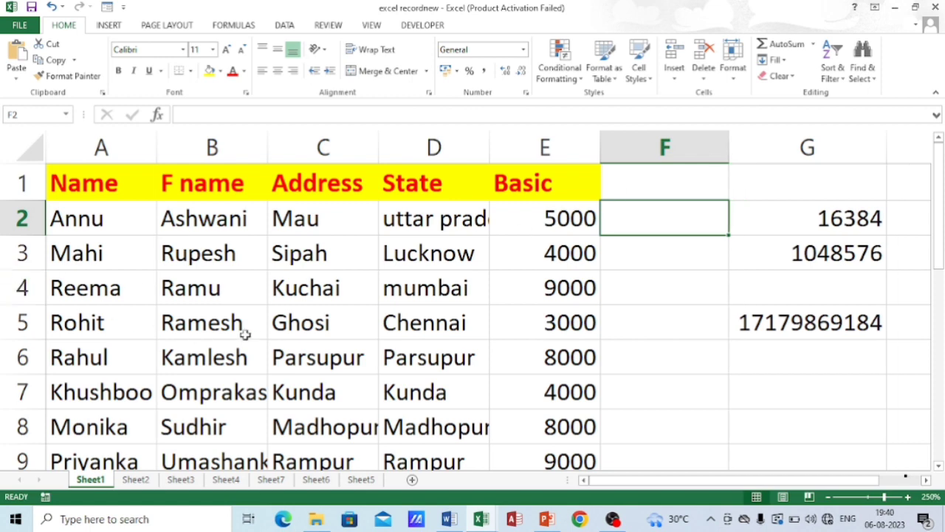
left_click(214, 395)
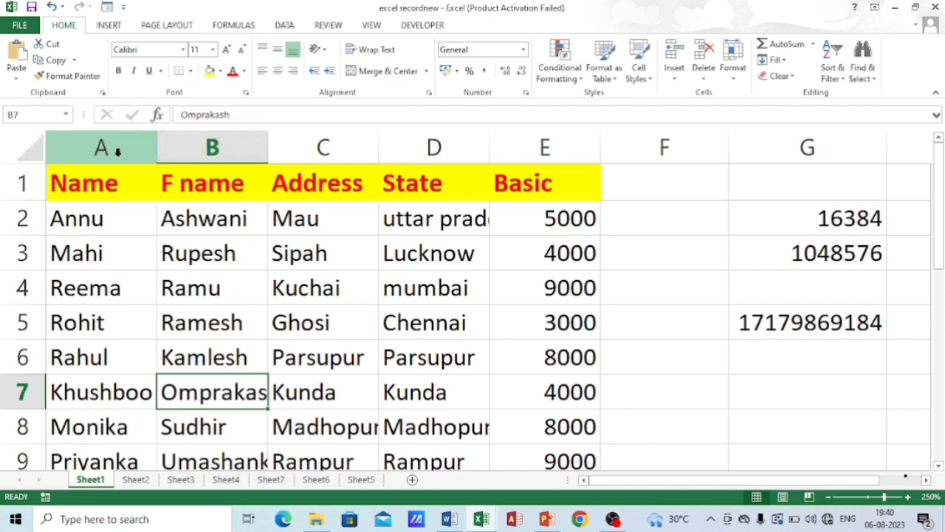
left_click_drag(105, 145, 436, 158)
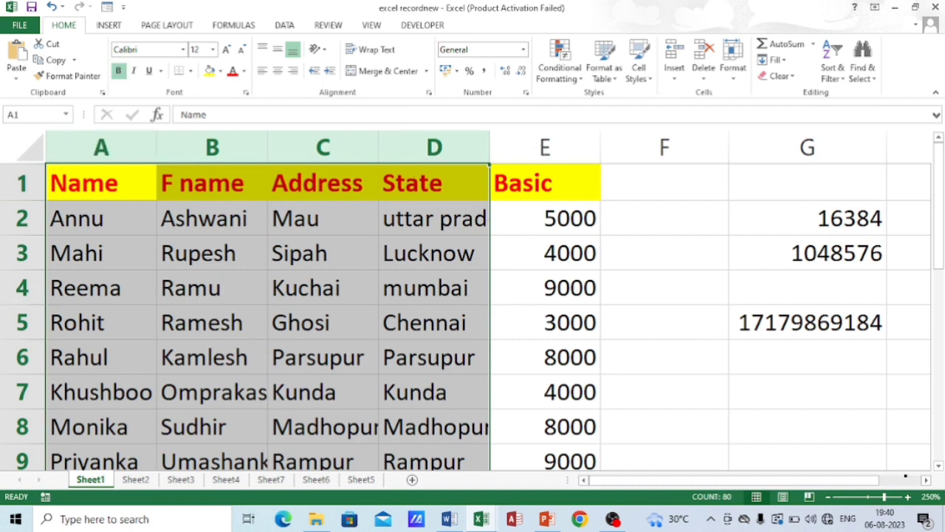
left_click(734, 80)
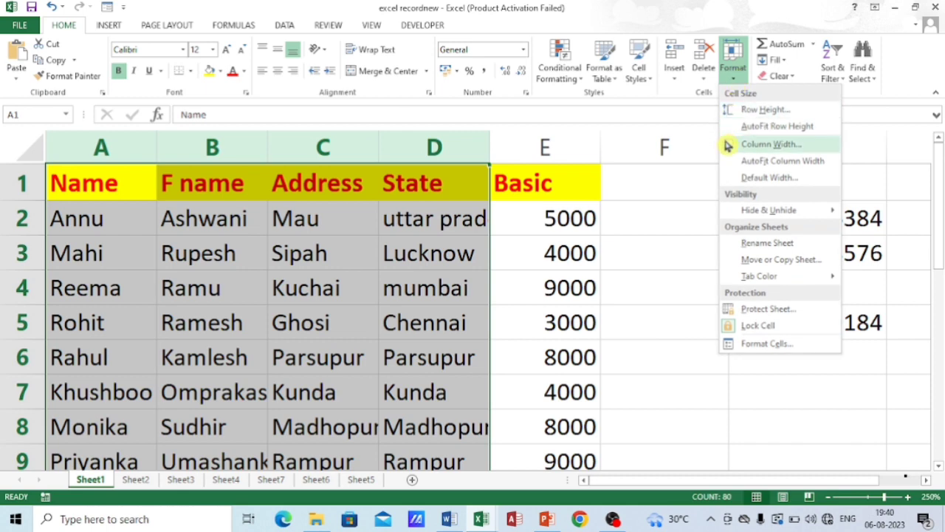
left_click(784, 167)
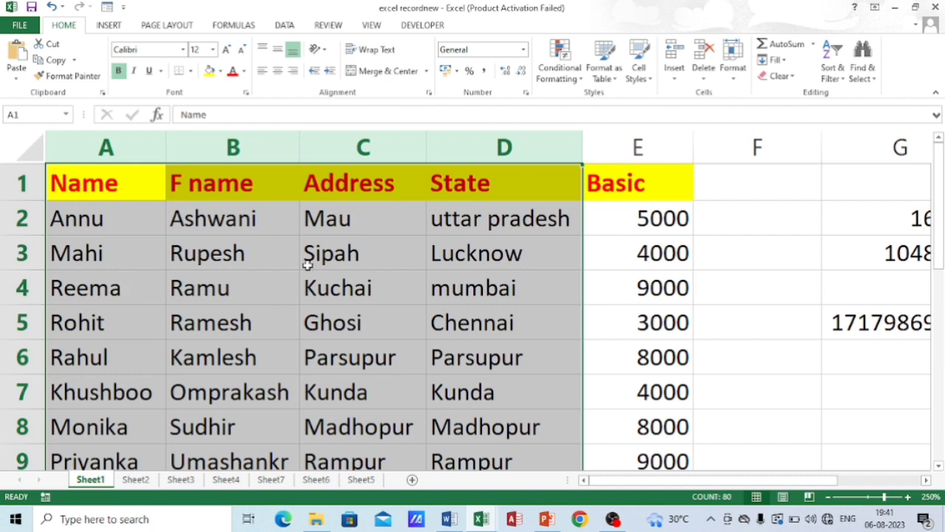
left_click(336, 266)
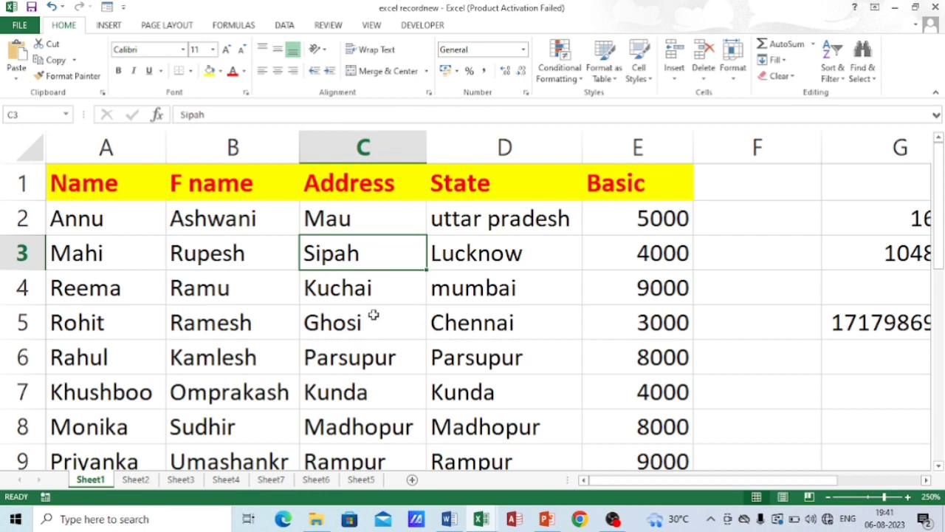
key("ctrl+Page_Down")
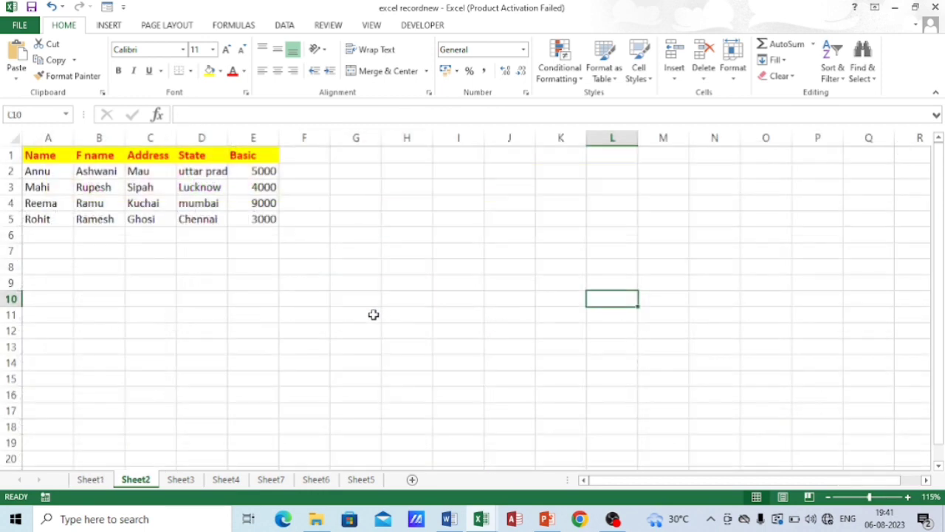
key("ctrl+Page_Down")
key("ctrl+Page_Up")
key("ctrl+Page_Up")
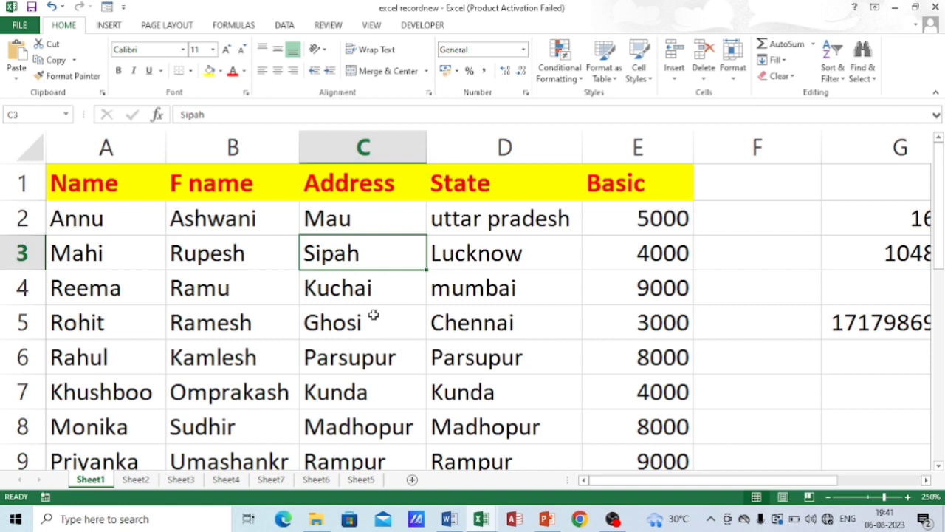
key("Right")
key("Right")
key("Right")
key("Right")
key("Right")
key("Right")
key("Right")
key("Right")
key("Right")
key("Right")
key("Right")
key("Right")
key("Right")
key("Right")
key("Right")
key("Right")
key("Right")
key("Right")
key("Right")
key("Right")
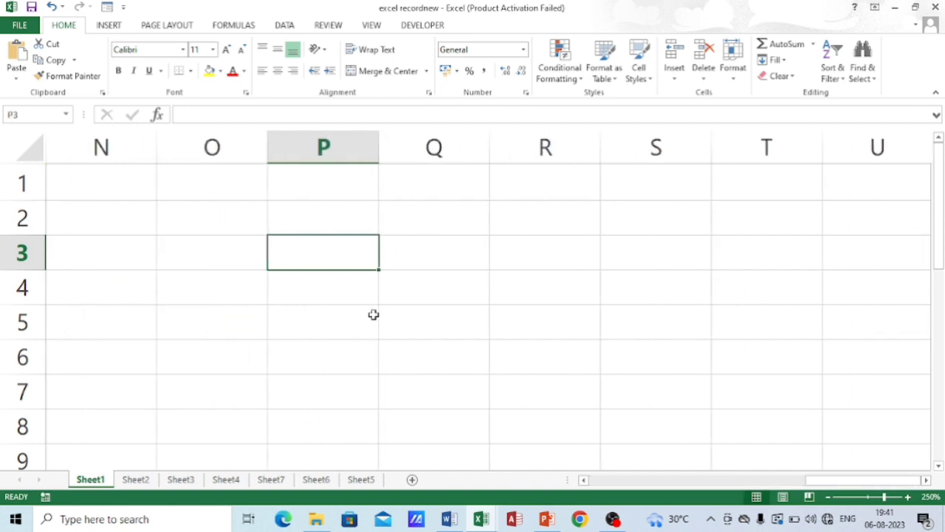
key("Right")
key("Right")
key("Right")
key("Right")
key("Right")
key("Right")
key("Right")
key("Right")
key("Right")
key("Right")
key("Right")
key("Right")
key("Right")
key("Right")
key("Right")
key("Right")
key("Right")
key("Right")
key("Right")
key("Right")
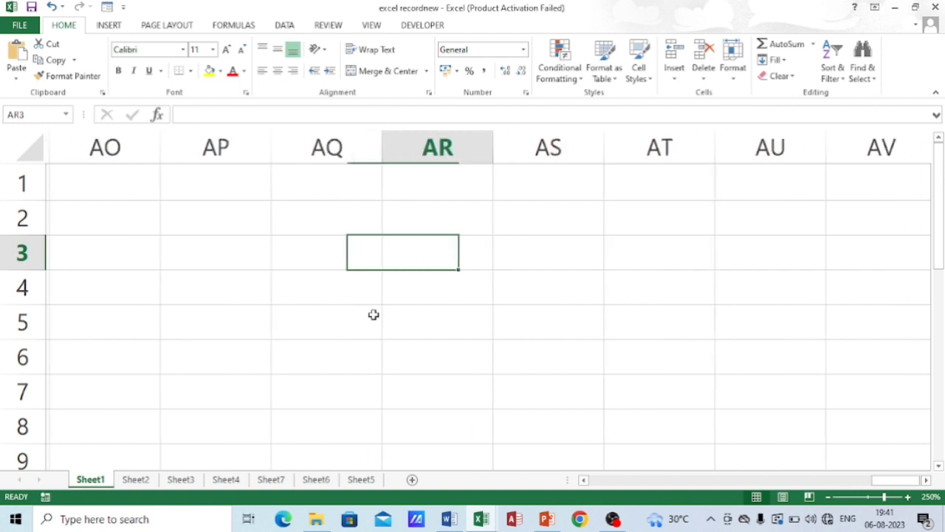
key("Right")
key("Right")
key("Right")
key("Right")
key("Right")
key("Right")
key("Right")
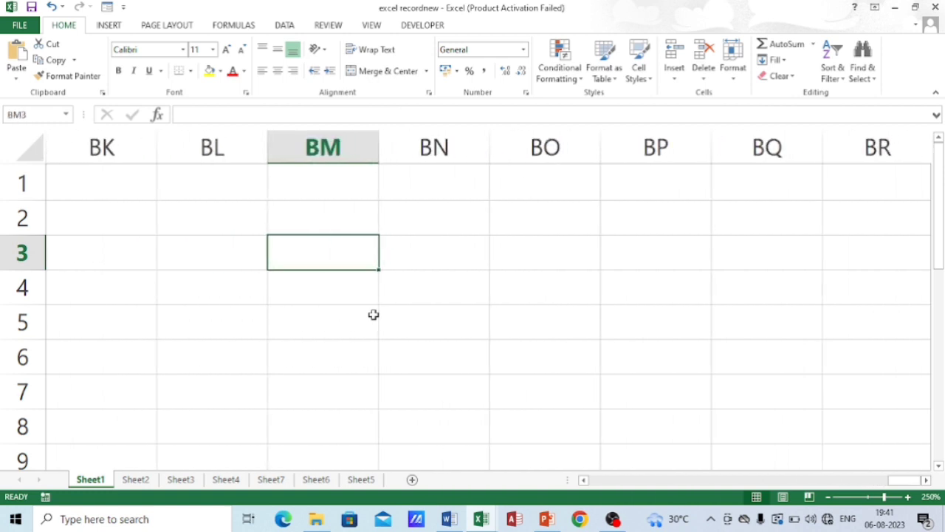
key("Left")
key("Left")
key("Left")
key("Left")
key("Left")
key("Left")
key("Left")
key("Left")
key("Left")
key("Left")
key("Left")
key("Left")
key("Left")
key("Left")
key("Left")
key("Left")
key("Left")
key("Left")
key("Left")
key("Left")
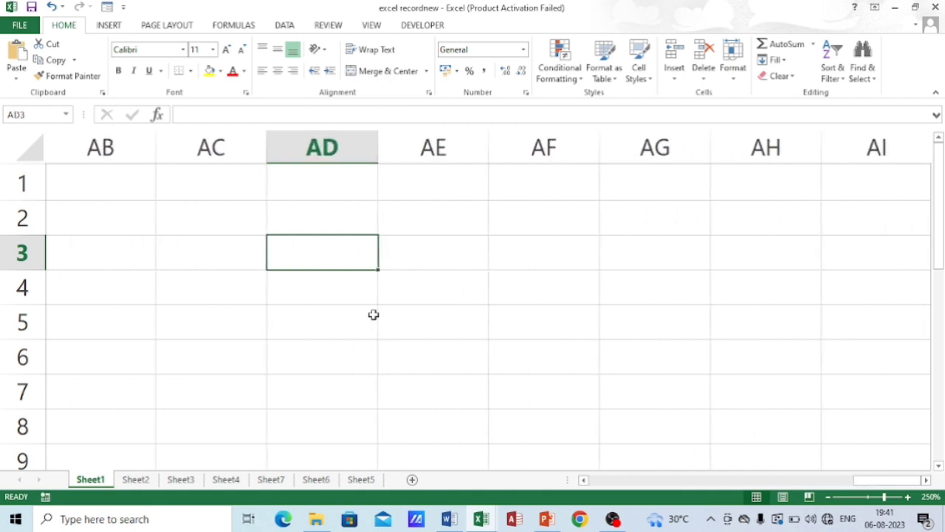
key("Left")
key("Left")
key("Left")
key("Left")
key("Left")
key("Left")
key("Left")
key("Left")
key("Left")
key("Left")
key("Left")
key("Left")
key("Left")
key("Left")
key("Left")
key("Left")
key("Left")
key("Left")
key("Left")
key("Left")
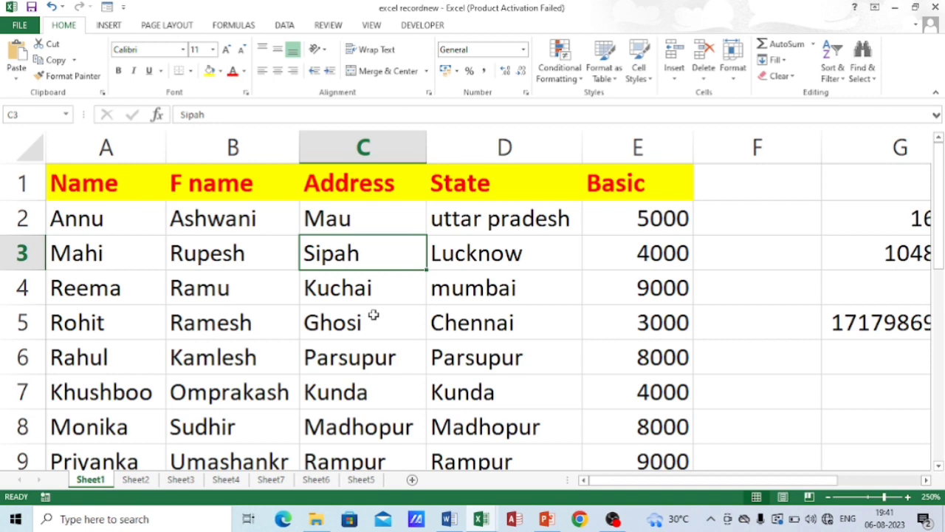
key("Right")
key("Right")
key("Right")
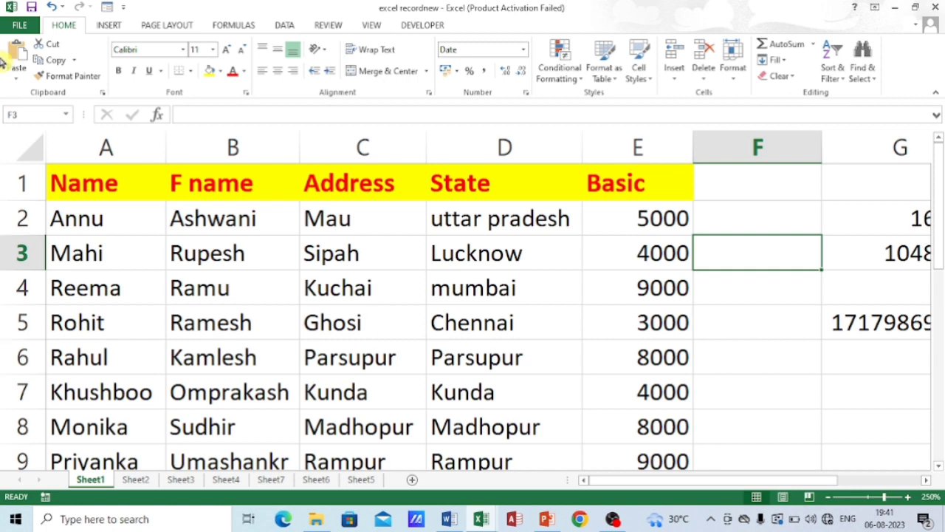
scroll(336, 242, "down", 9)
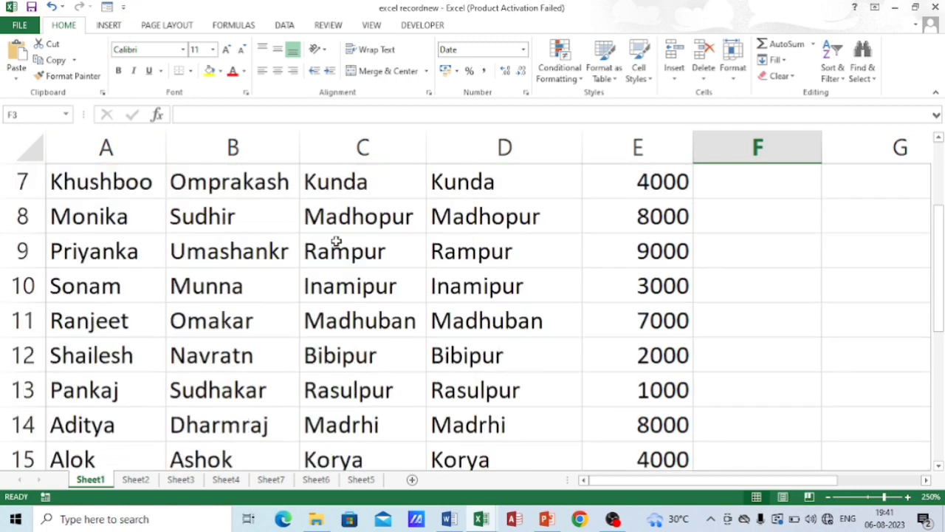
scroll(336, 243, "up", 9)
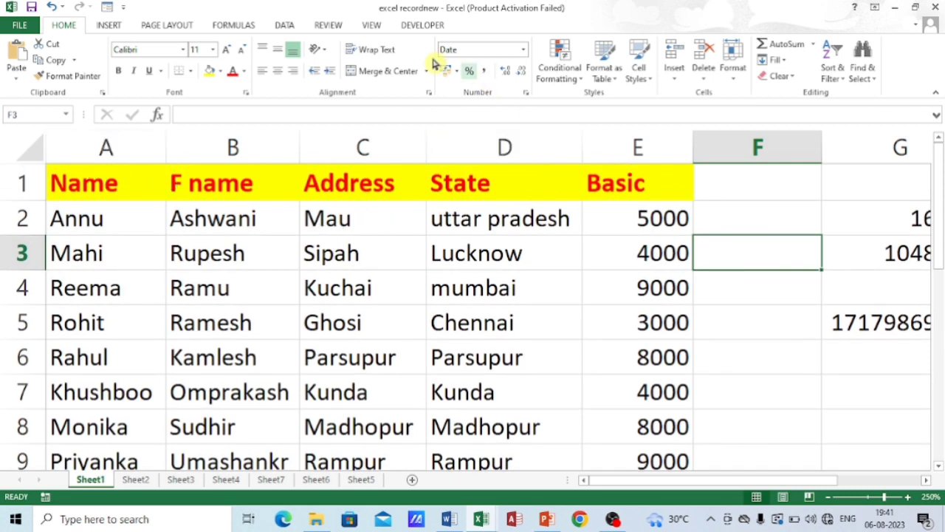
left_click(372, 27)
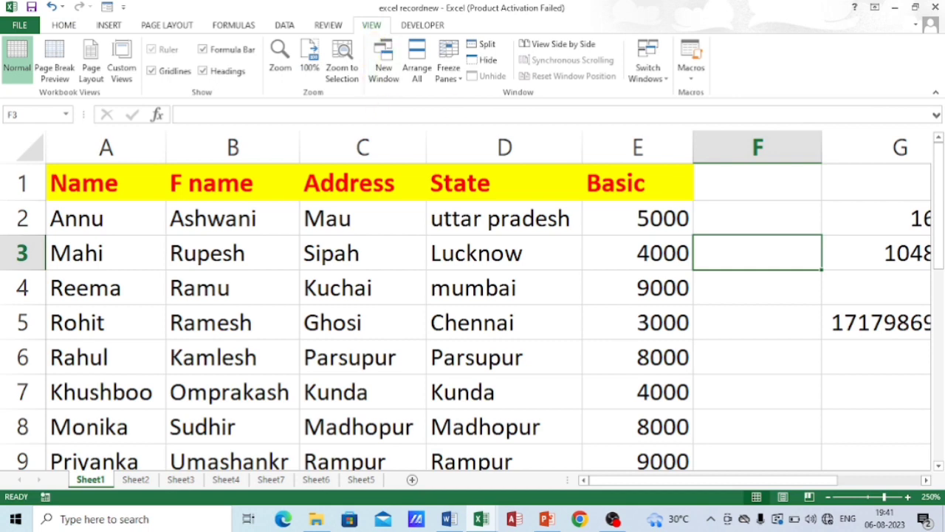
left_click(456, 79)
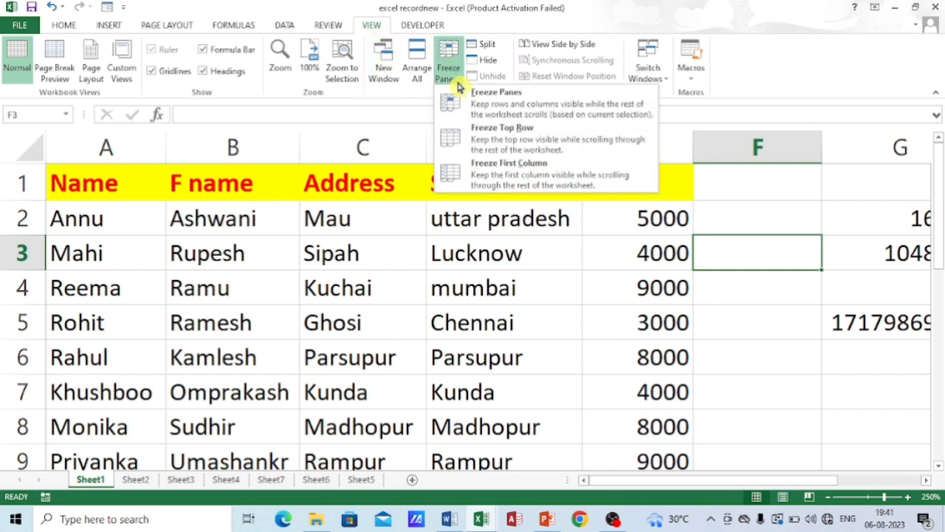
left_click(511, 143)
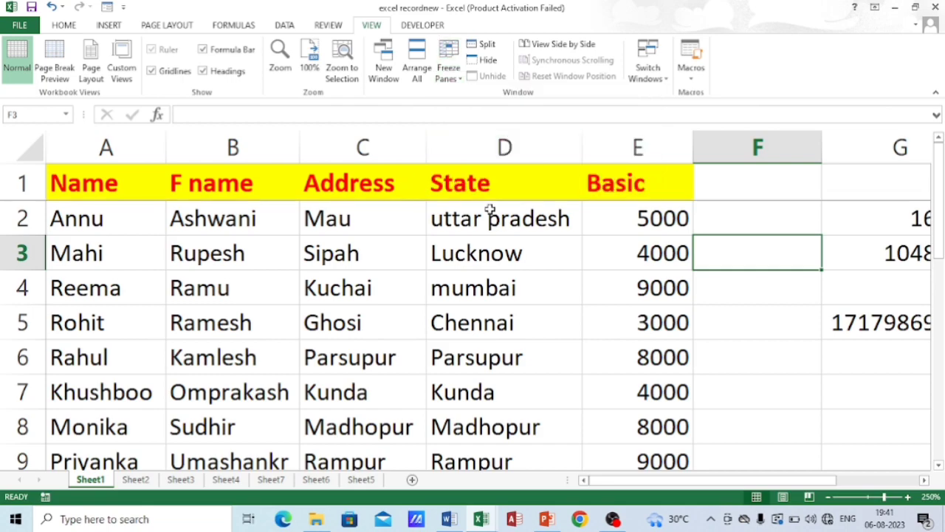
scroll(461, 229, "down", 11)
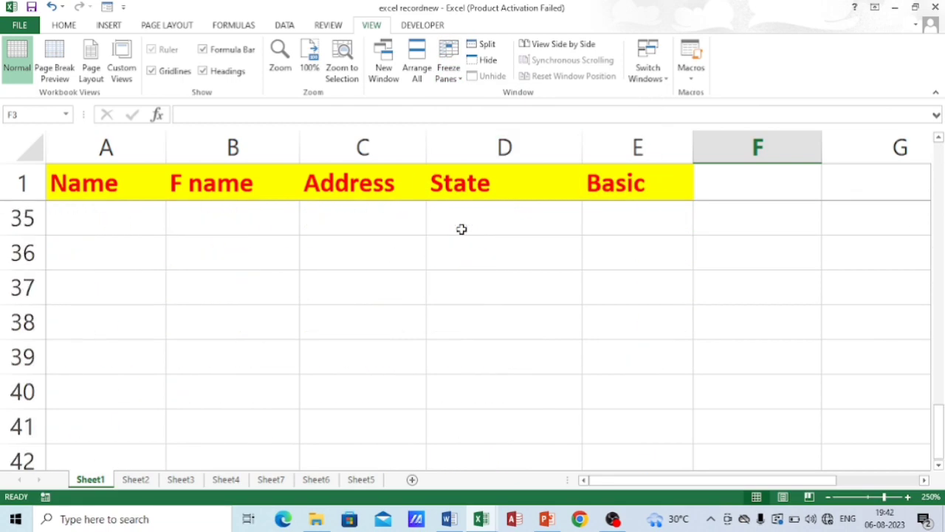
scroll(461, 229, "up", 11)
scroll(461, 229, "down", 15)
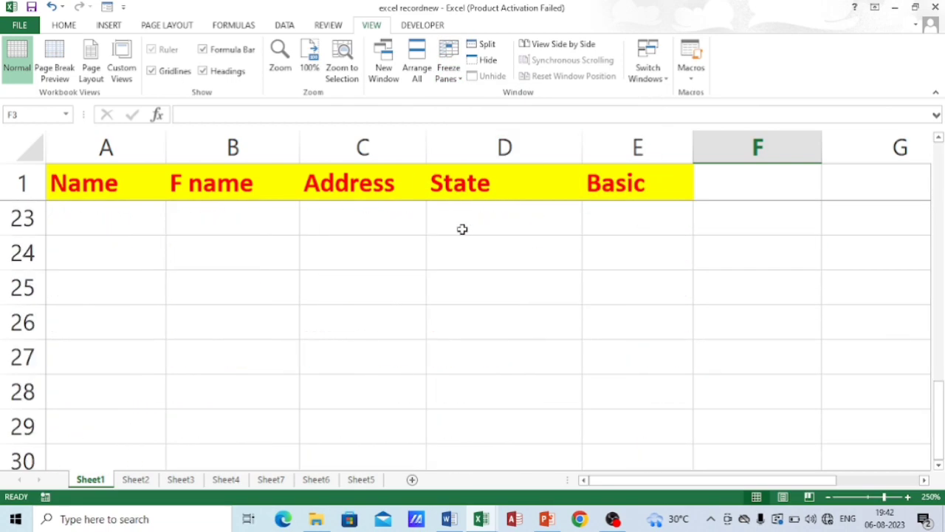
scroll(461, 229, "up", 15)
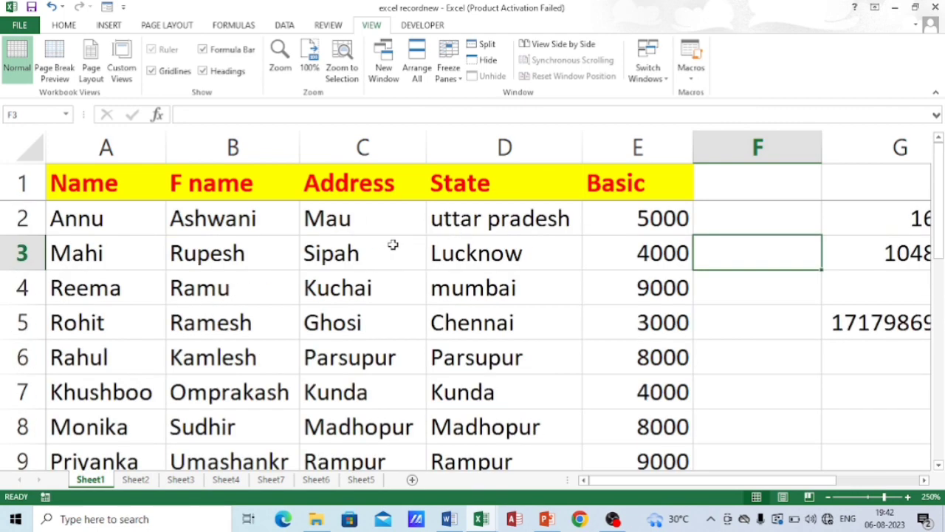
scroll(393, 244, "down", 2)
scroll(393, 245, "down", 3)
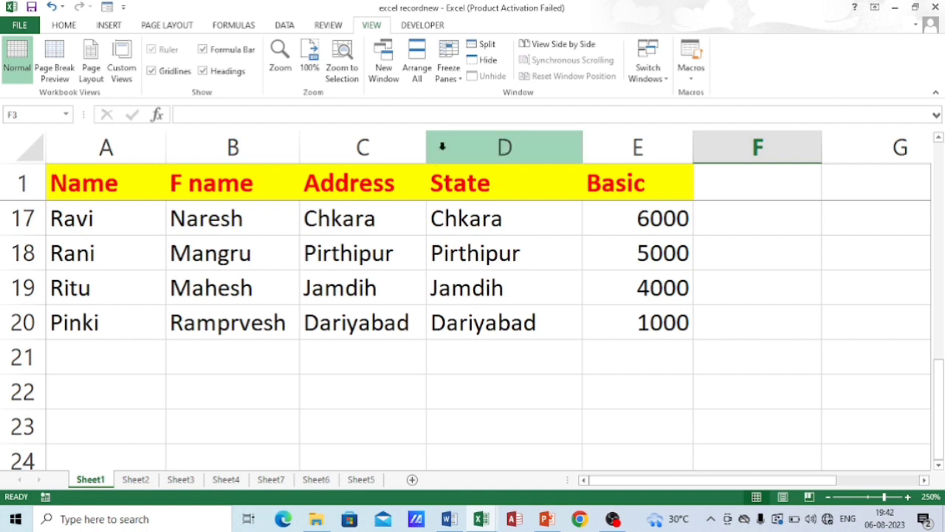
left_click(465, 82)
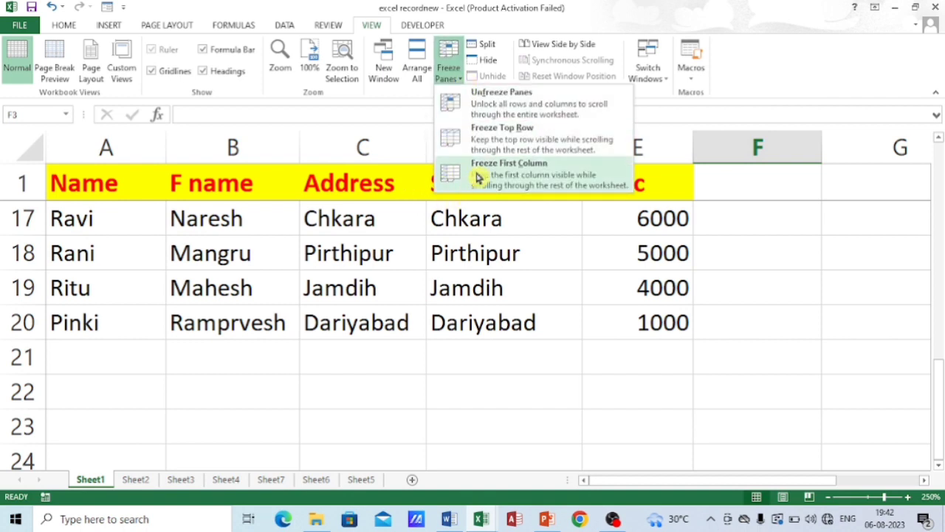
left_click(480, 100)
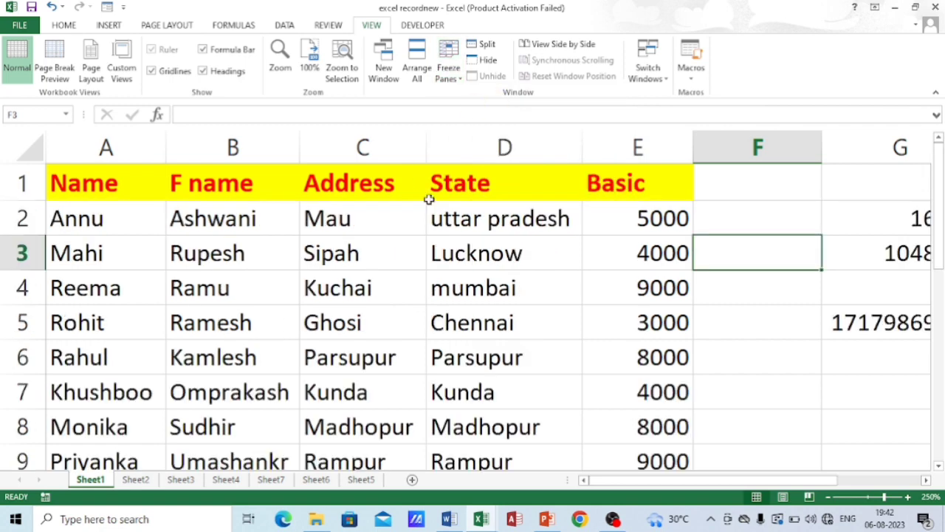
scroll(471, 224, "down", 2)
Step: Apply a yellow fill and red font to column A, and unbold the Name header
left_click(85, 159)
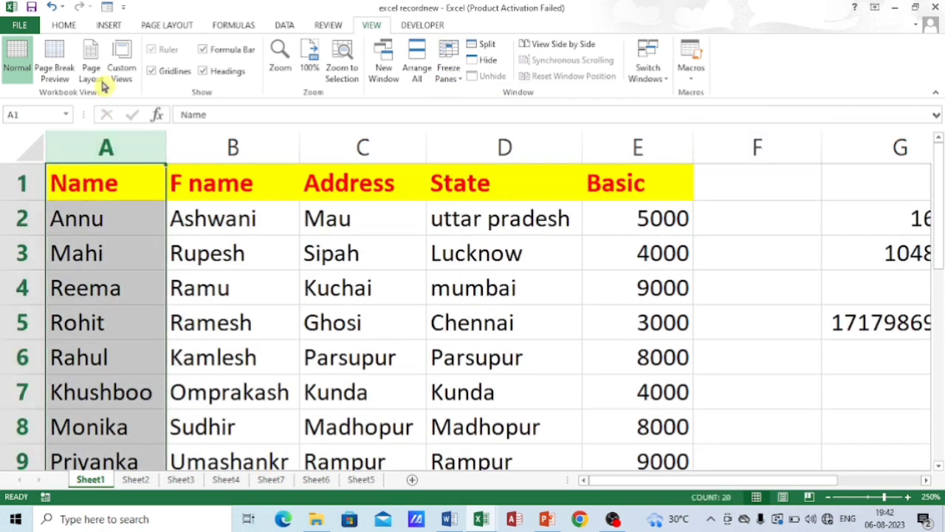
left_click(64, 25)
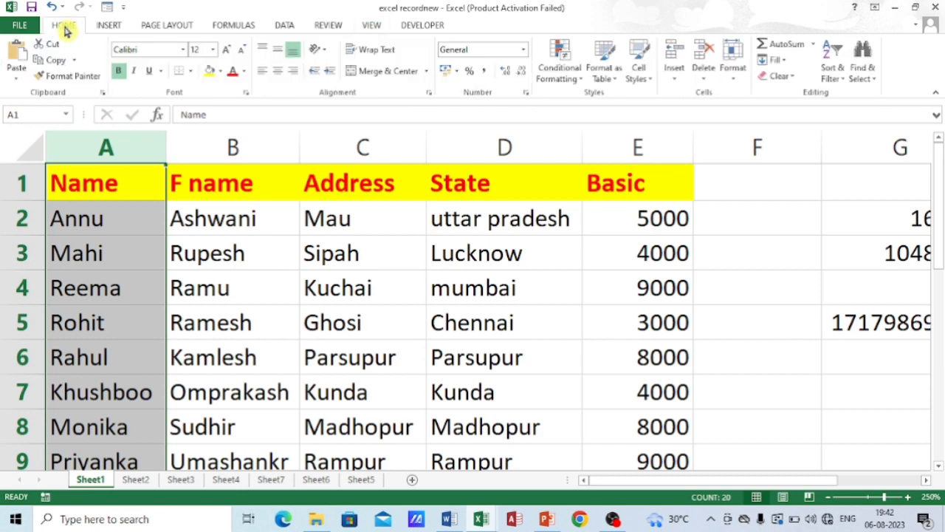
left_click(210, 71)
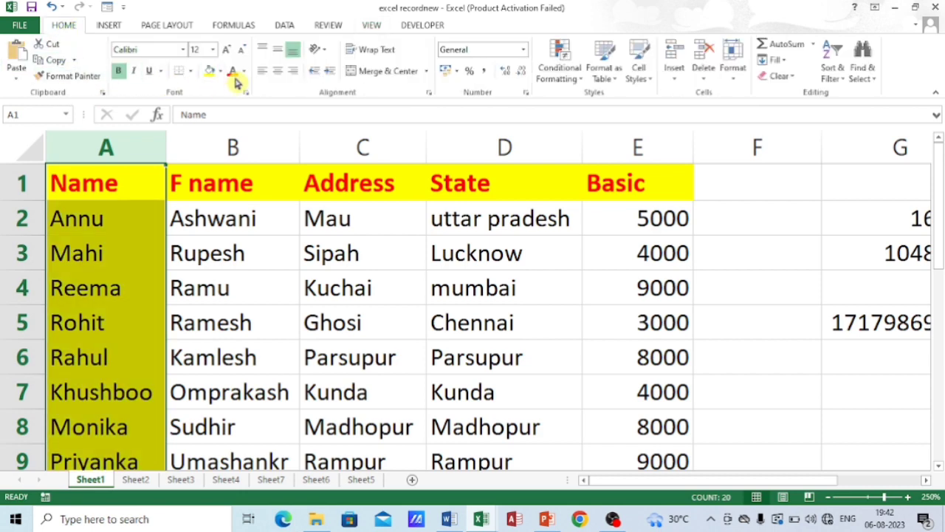
left_click(232, 71)
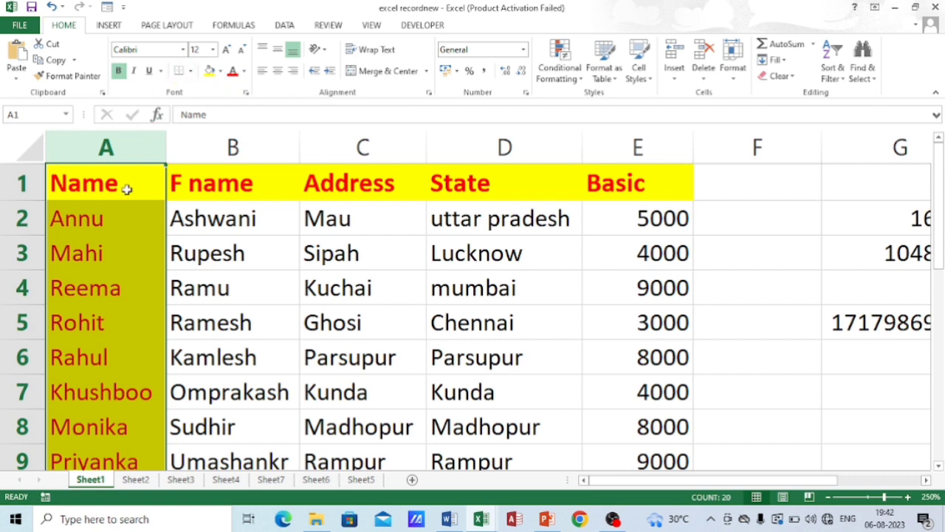
left_click(119, 72)
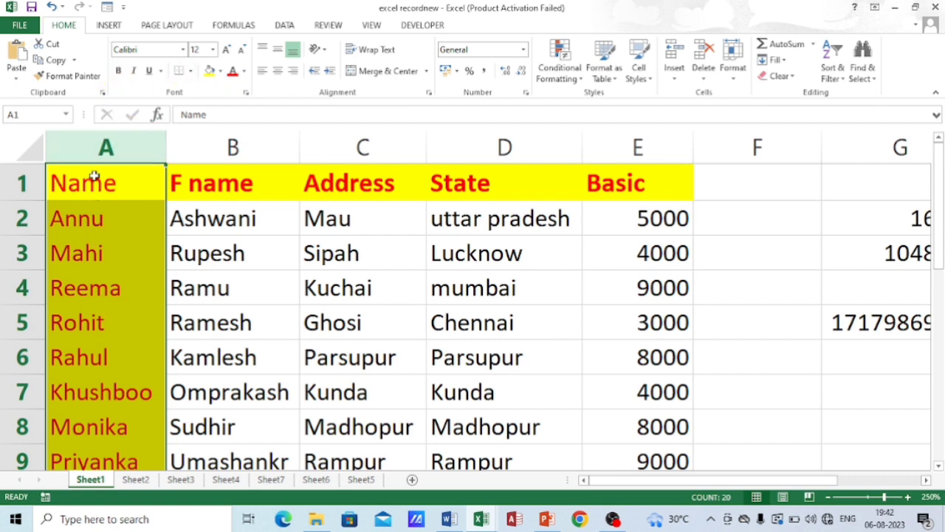
left_click(371, 25)
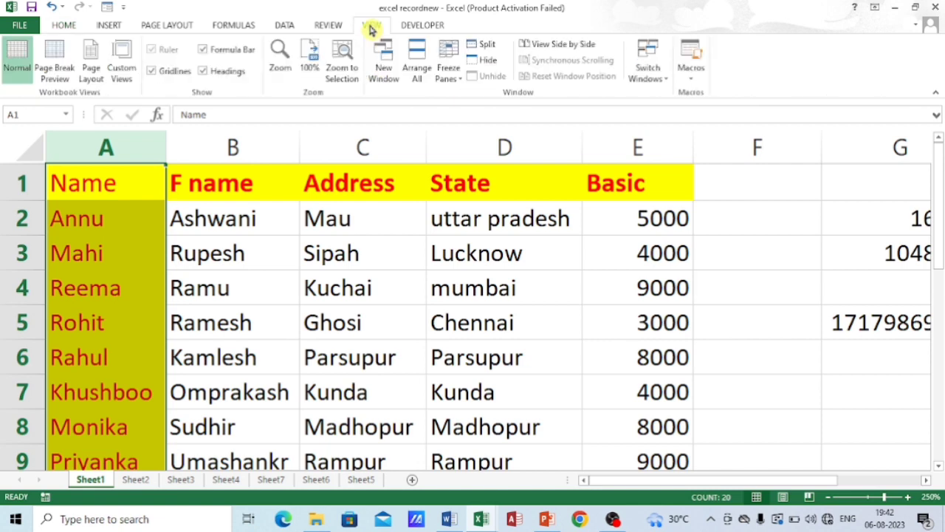
left_click(448, 70)
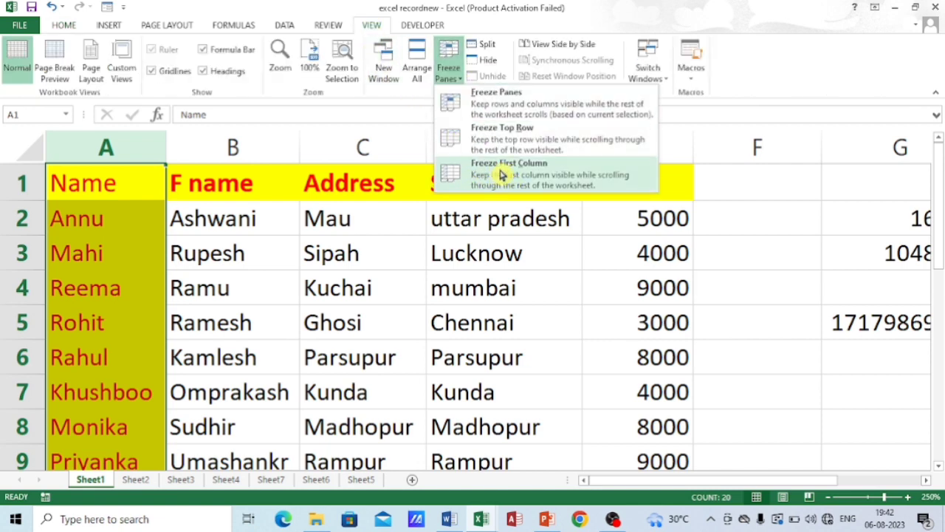
left_click(502, 174)
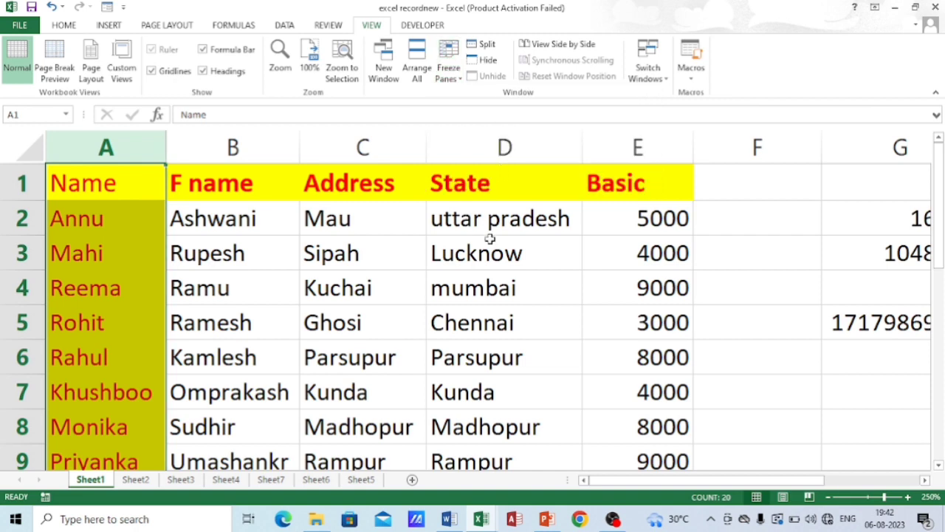
key("Right")
key("Right")
key("Right")
key("Right")
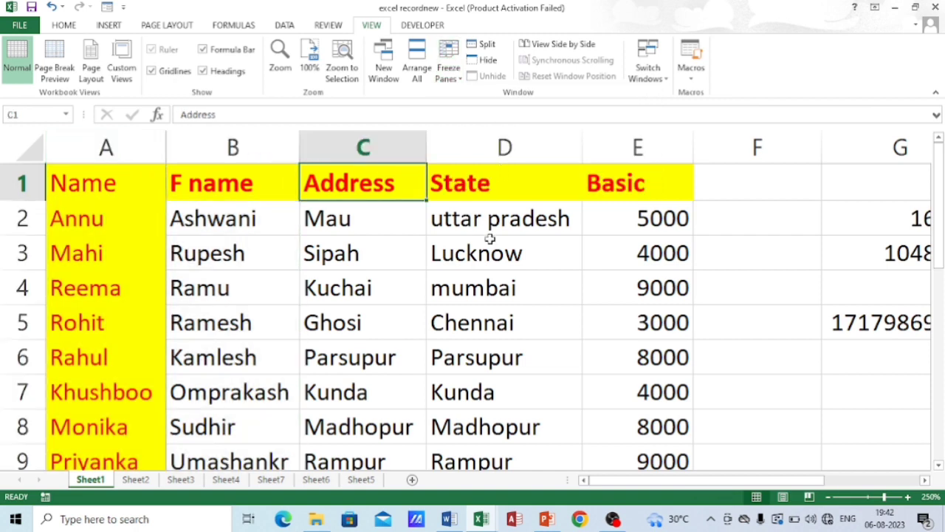
key("Right")
key("Right")
key("Right")
key("Right")
key("Right")
key("Right")
key("Right")
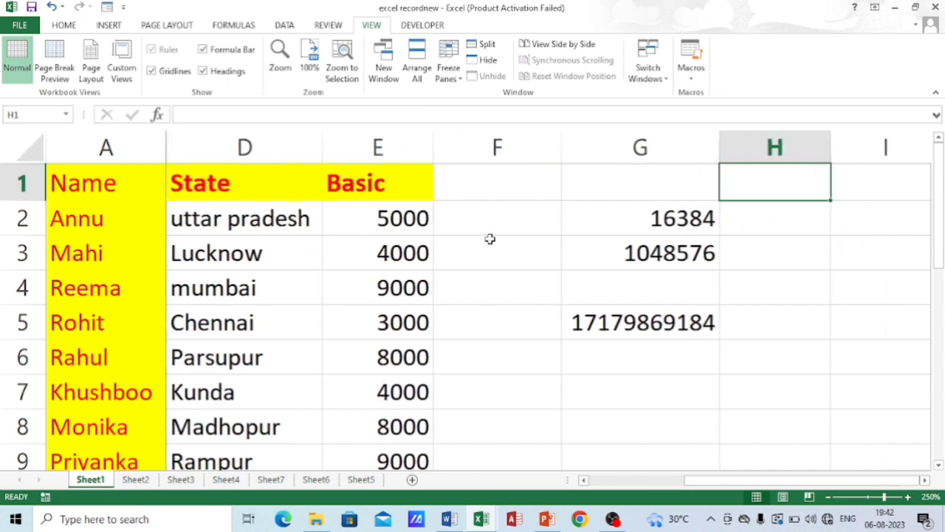
key("Right")
key("Right")
key("Right")
key("Right")
key("Right")
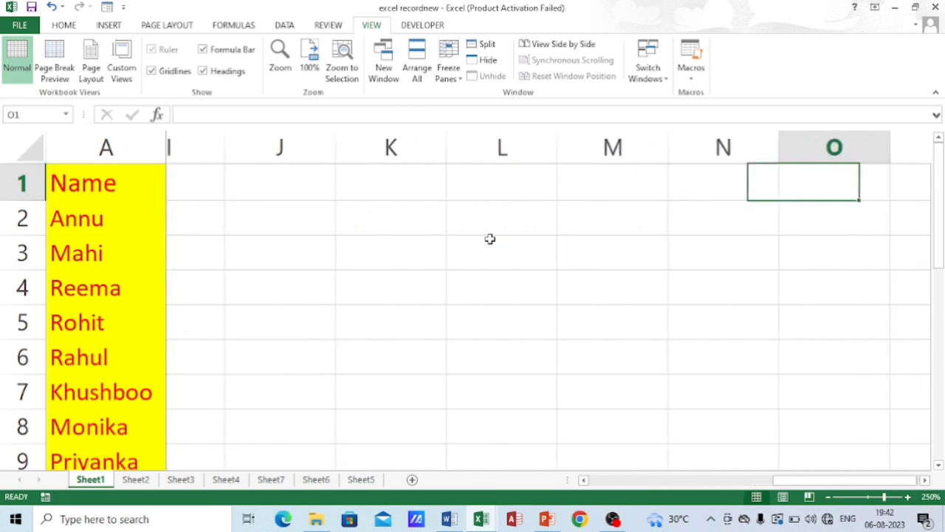
key("Right")
key("Right")
key("Right")
key("Right")
key("Right")
key("Right")
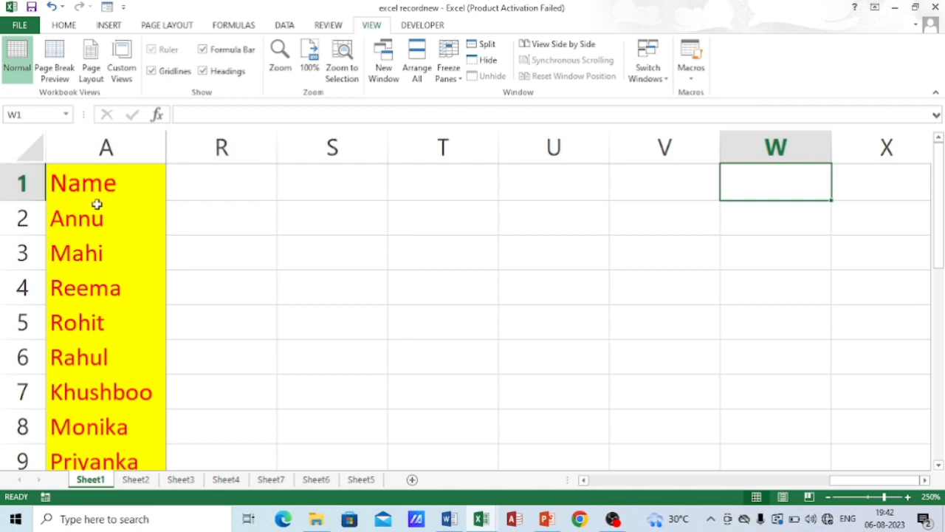
key("Left")
key("Left")
key("Left")
key("Left")
key("Left")
key("Left")
key("Left")
key("Left")
key("Left")
key("Left")
key("Left")
key("Left")
key("Left")
key("Left")
key("Left")
key("Left")
key("Left")
key("Left")
key("Left")
key("Left")
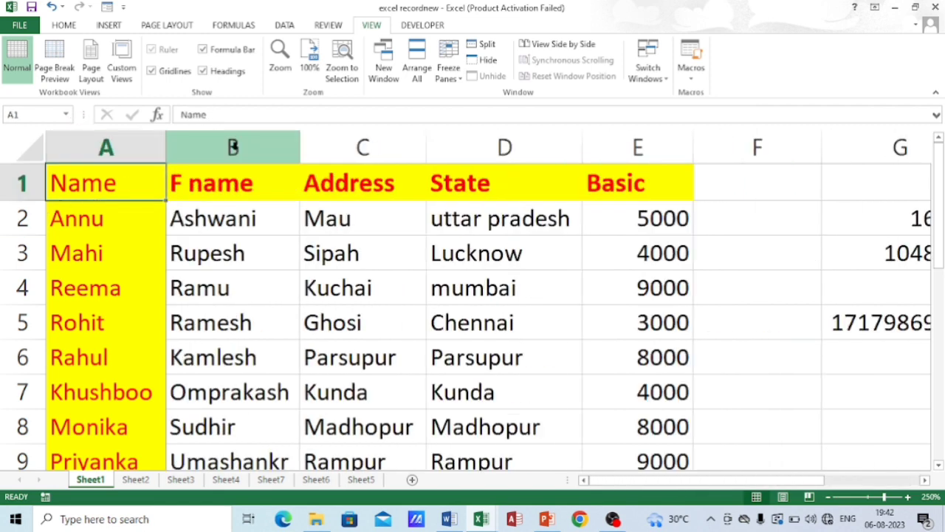
Step: Unfreeze Panes so column A scrolls with the rest of the sheet
left_click(105, 147)
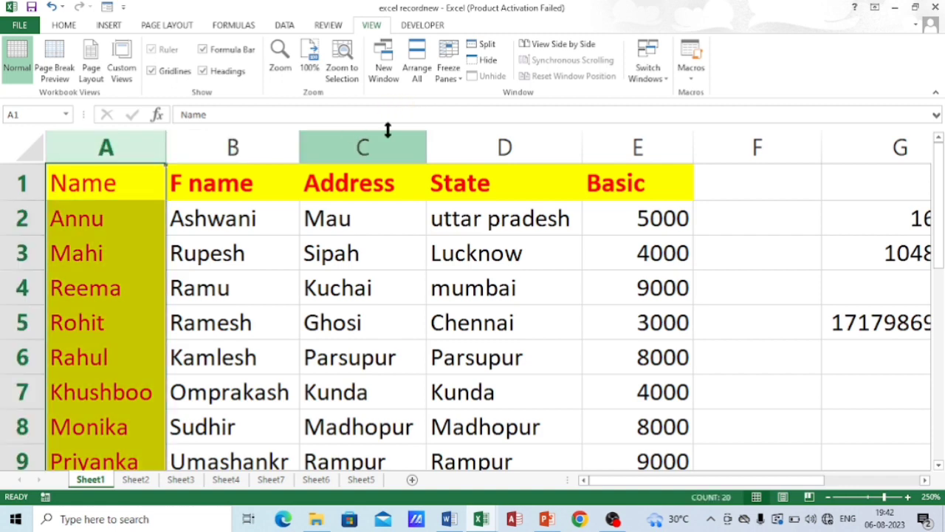
left_click(266, 214)
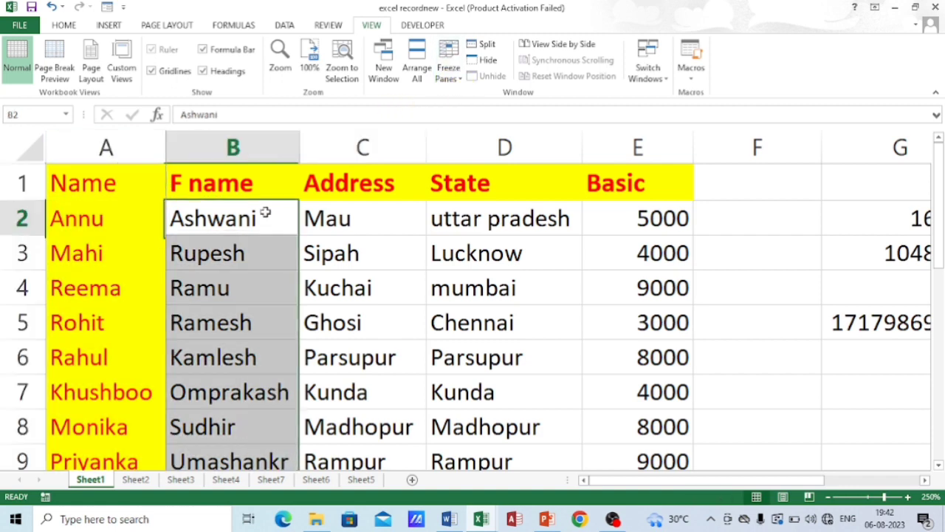
left_click(127, 232)
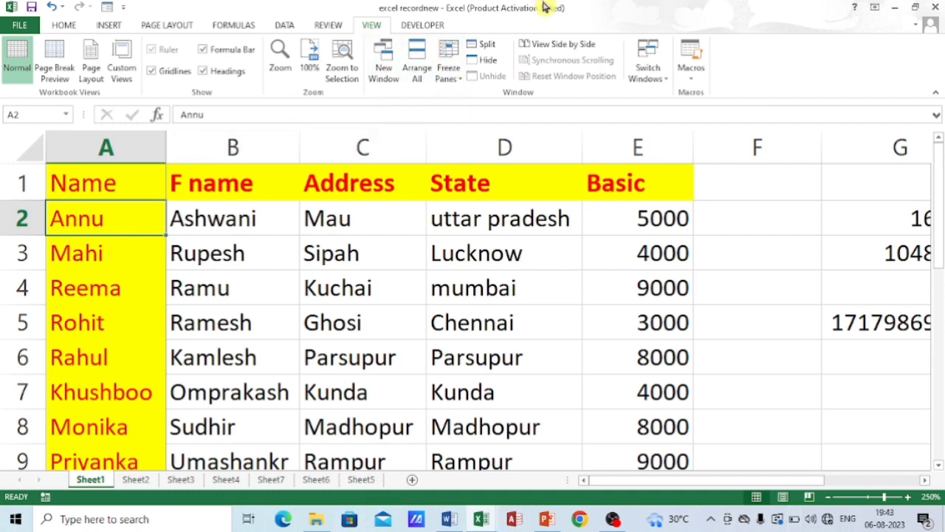
left_click(448, 70)
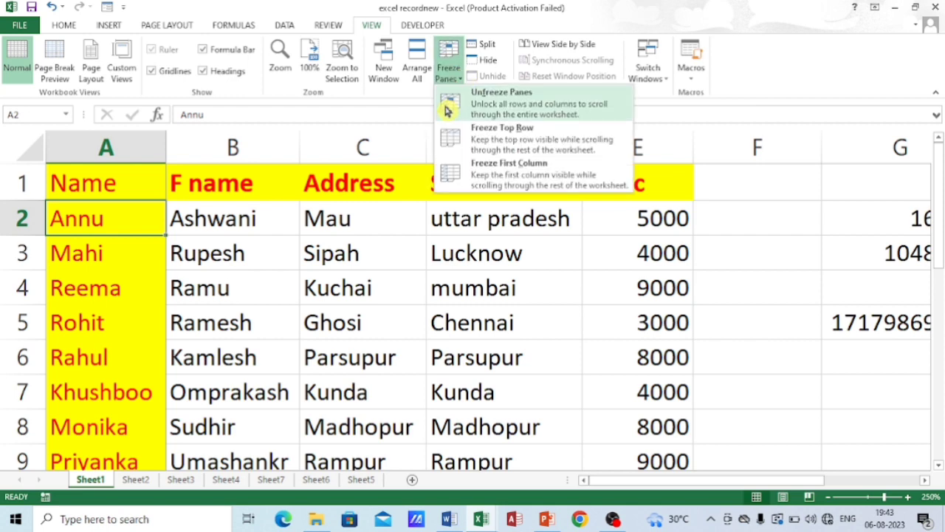
left_click(500, 101)
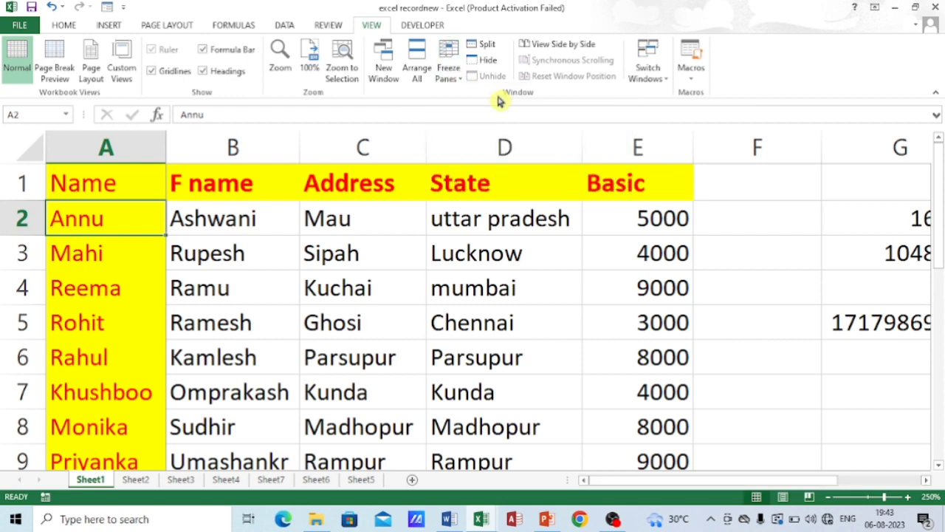
left_click(318, 238)
key("Right")
key("Right")
key("Right")
key("Right")
key("Right")
key("Right")
key("Right")
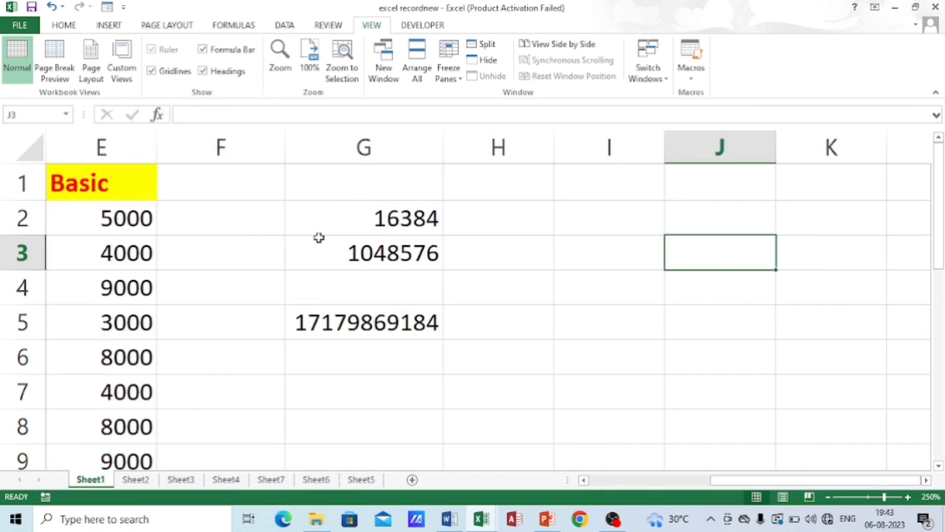
Step: Set column A to No Fill and Automatic font color
key("Left")
key("Left")
key("Left")
key("Left")
key("Left")
key("Left")
key("Left")
key("Left")
key("Left")
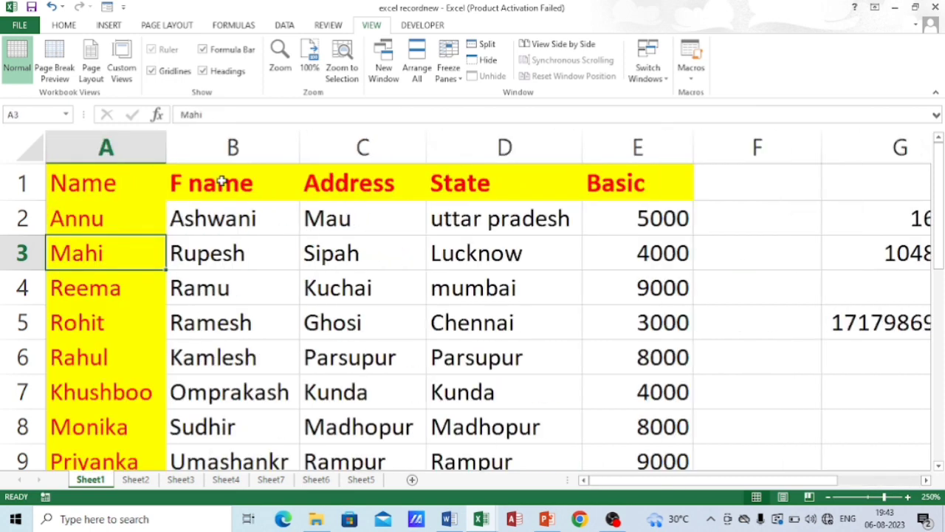
left_click(108, 146)
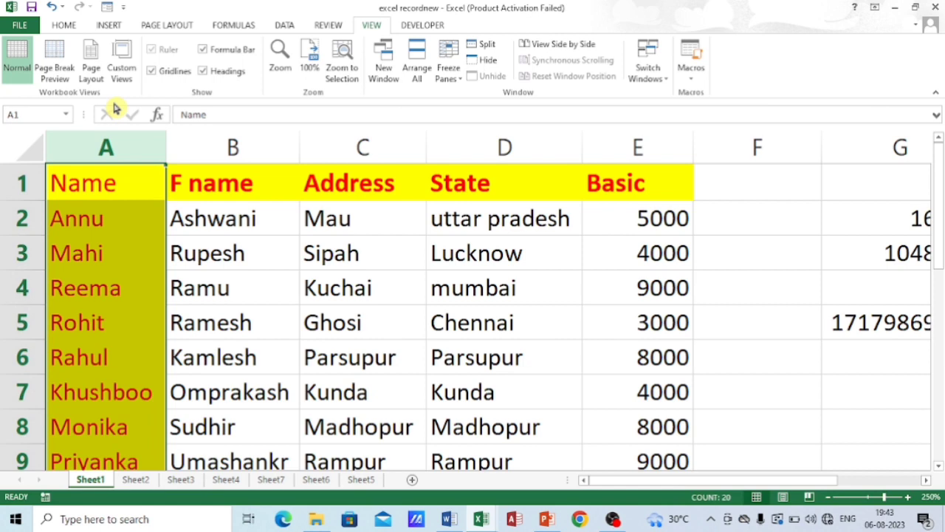
left_click(60, 27)
left_click(219, 70)
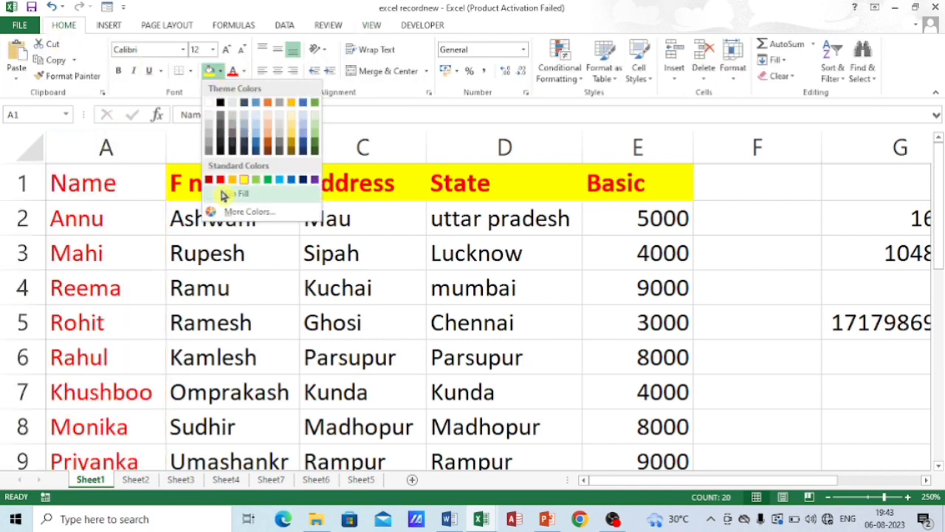
left_click(238, 193)
left_click(244, 71)
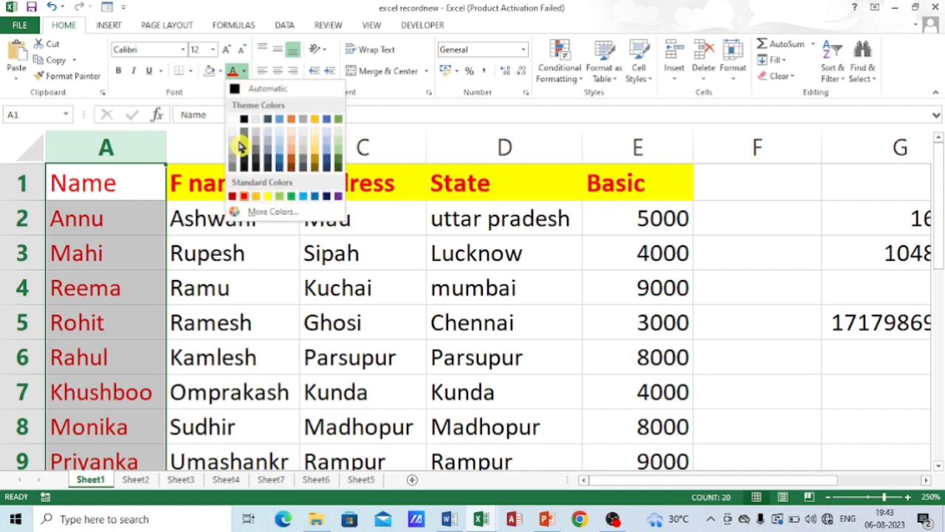
left_click(262, 89)
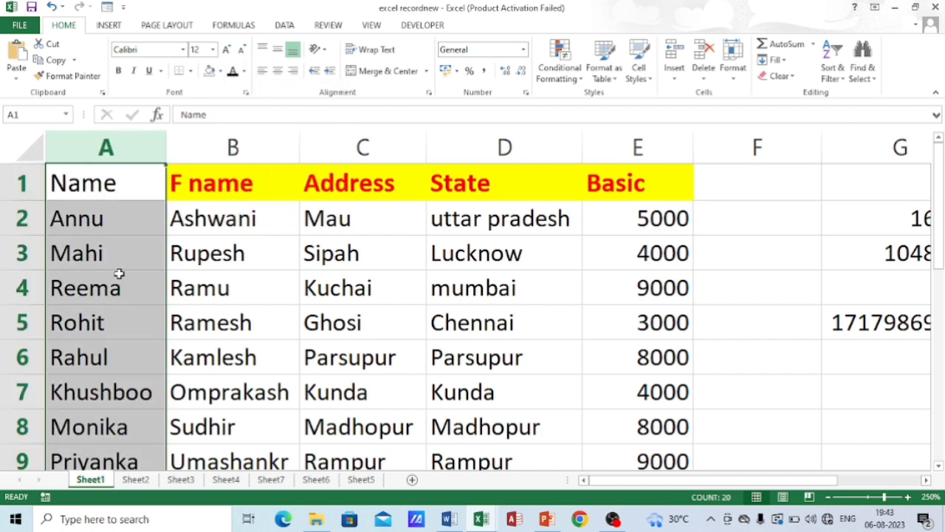
Step: Make the Name header in A1 bold red text on a yellow fill
left_click(146, 186)
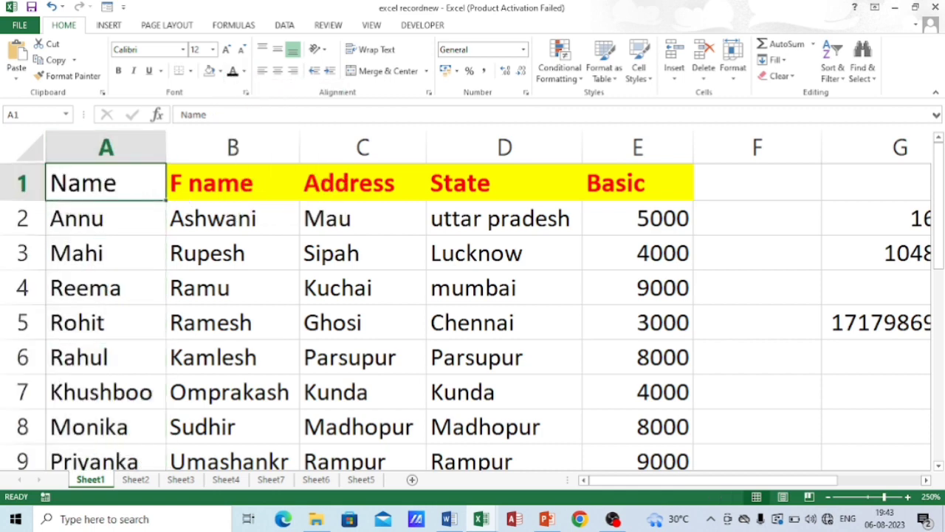
left_click(222, 73)
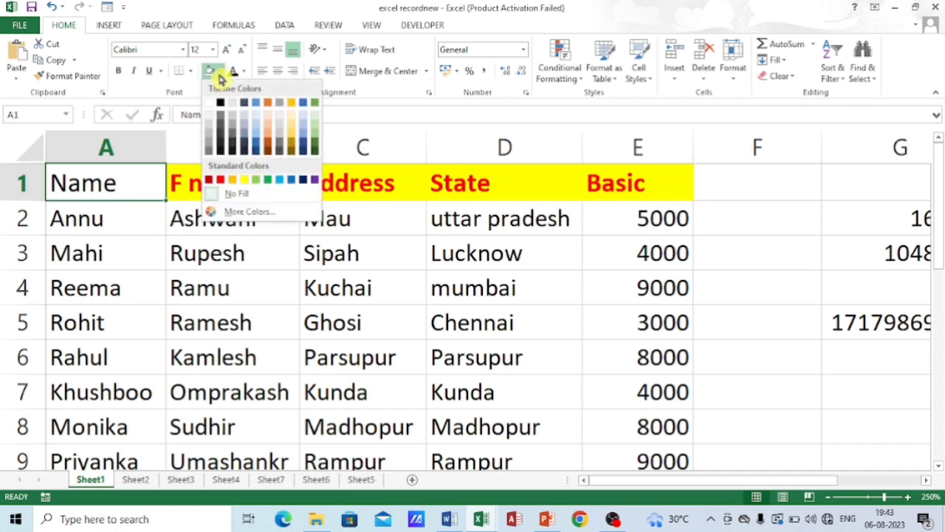
left_click(241, 181)
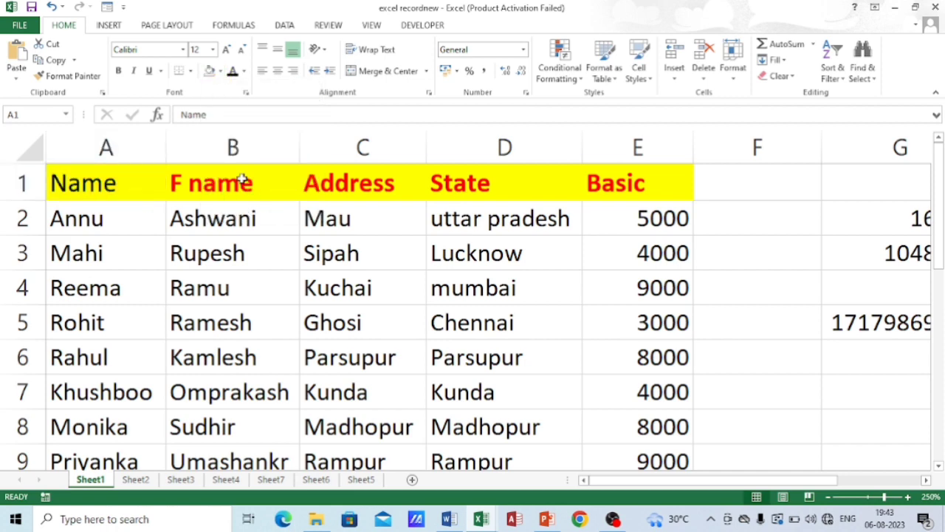
left_click(244, 70)
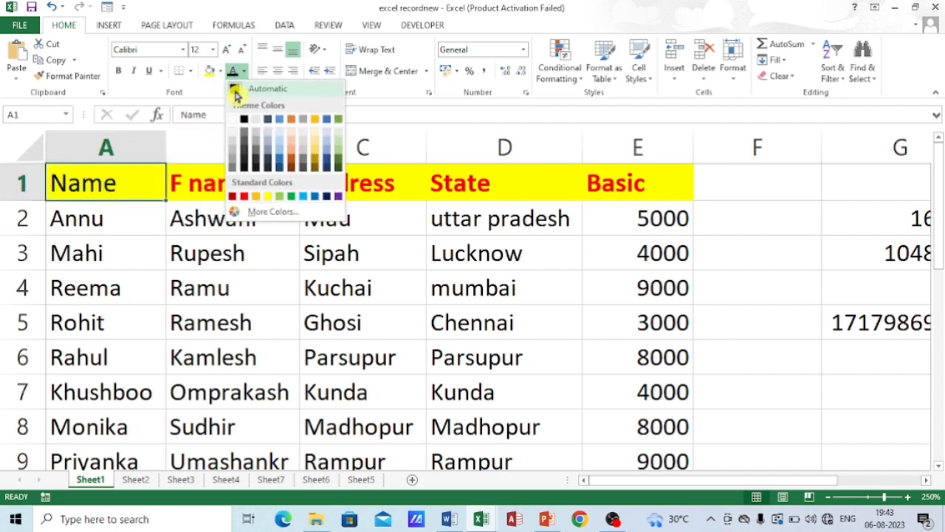
left_click(243, 196)
left_click(118, 70)
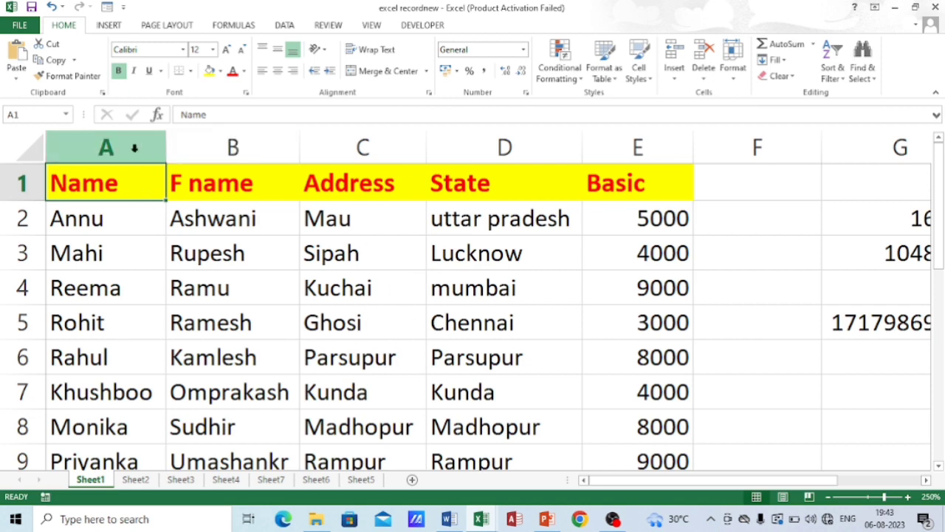
left_click_drag(131, 146, 456, 140)
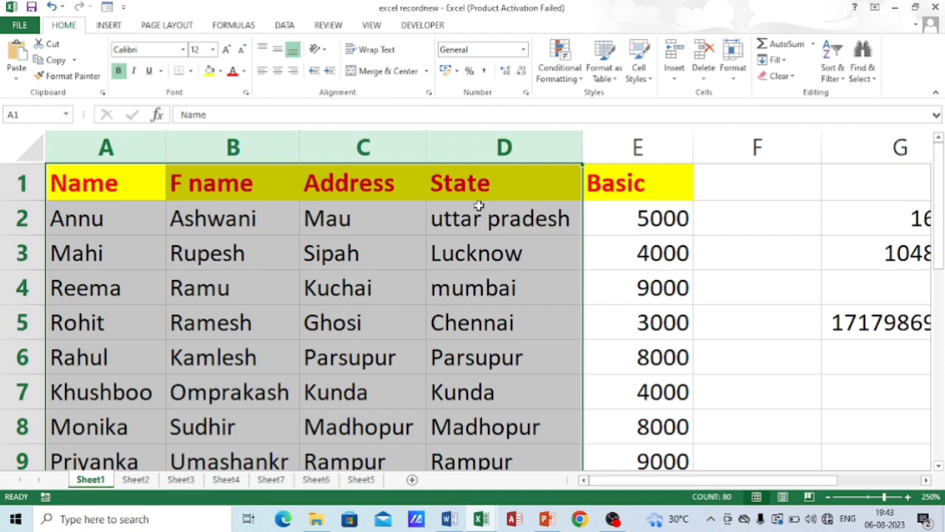
key("ctrl+shift+plus")
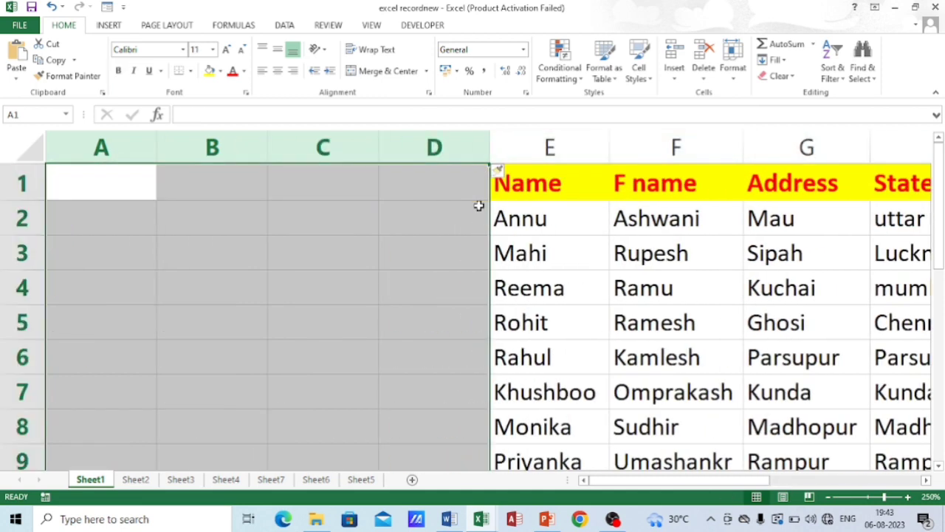
key("ctrl+shift+plus")
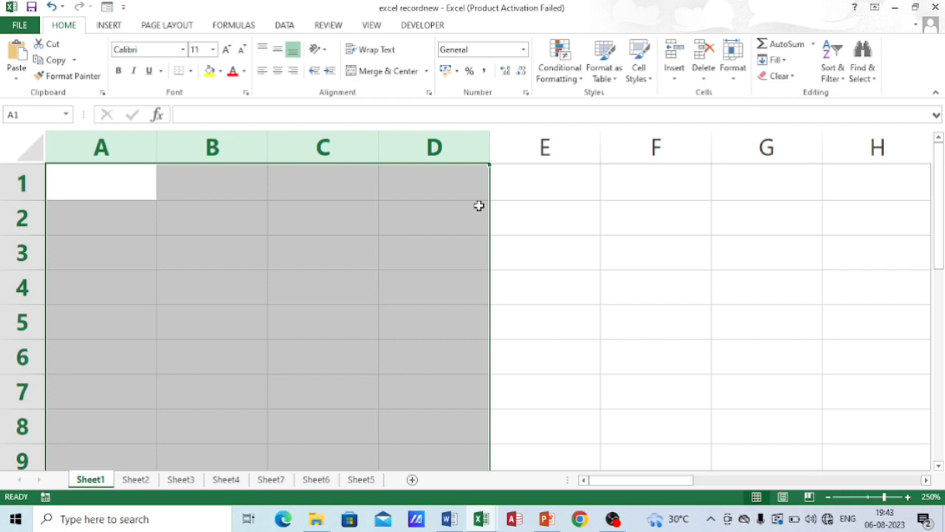
key("ctrl+z")
key("ctrl+z")
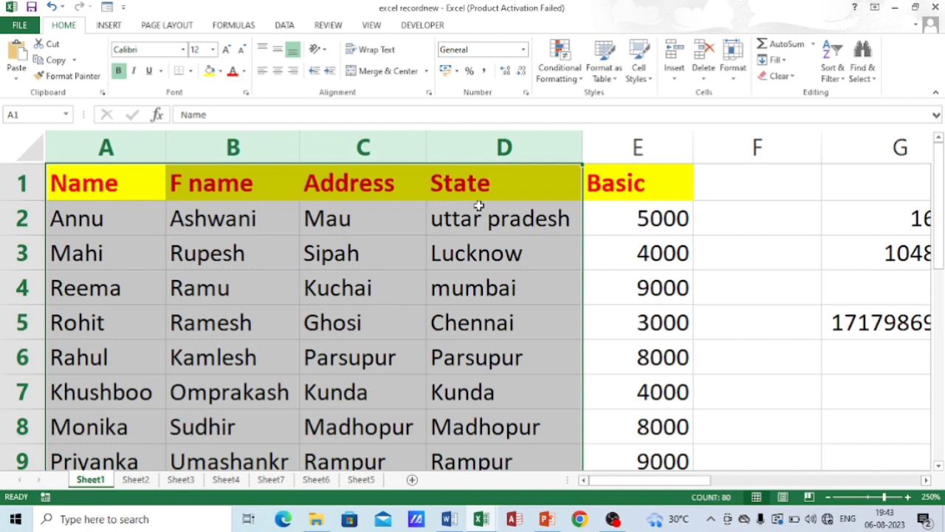
key("Down")
key("Right")
key("Down")
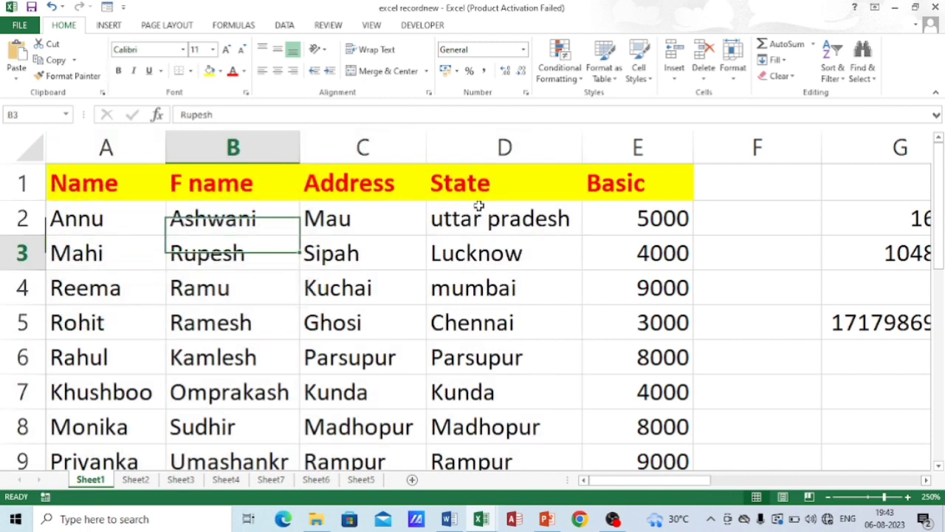
key("Down")
key("ctrl+space")
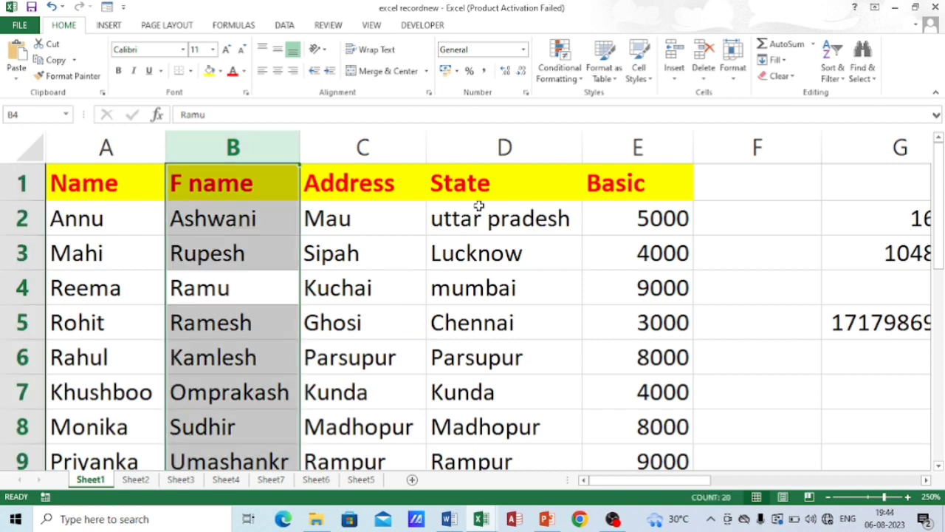
key("ctrl+shift+plus")
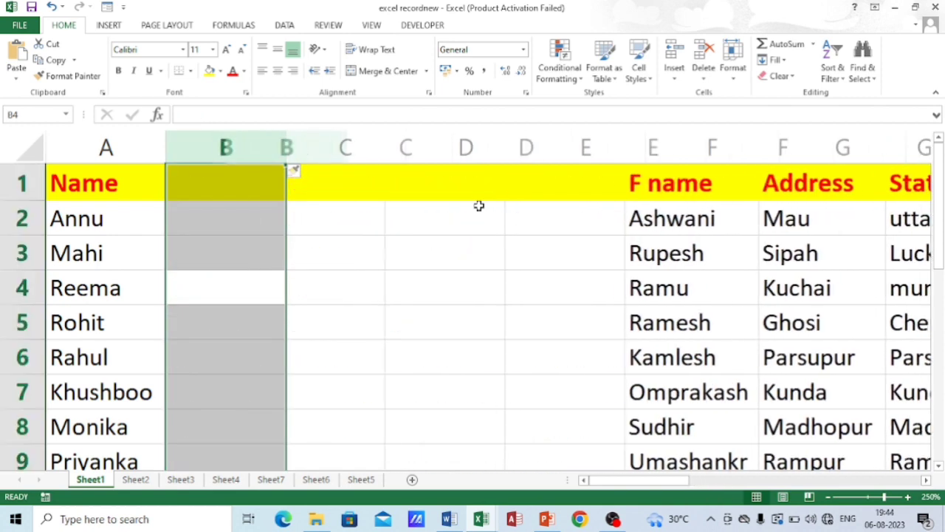
key("ctrl+shift+plus")
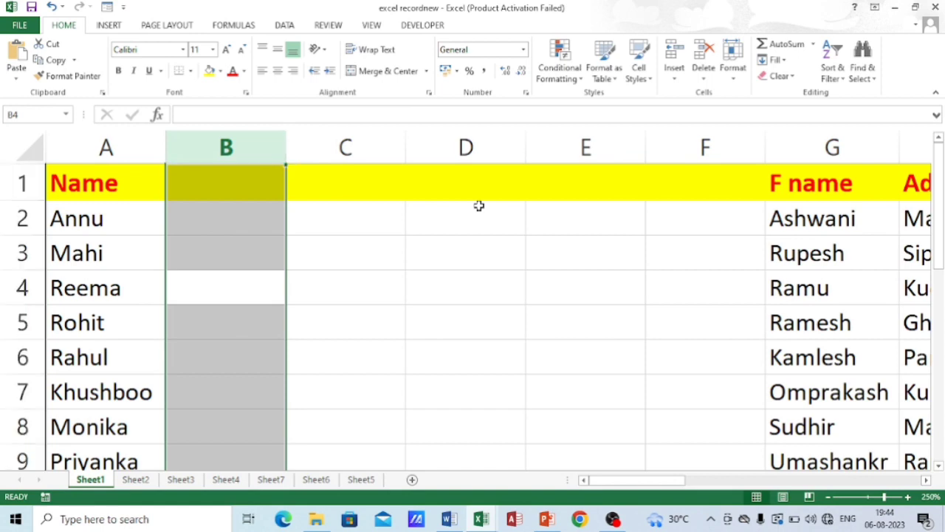
key("ctrl+minus")
key("ctrl+minus")
key("ctrl+minus")
key("ctrl+minus")
key("ctrl+minus")
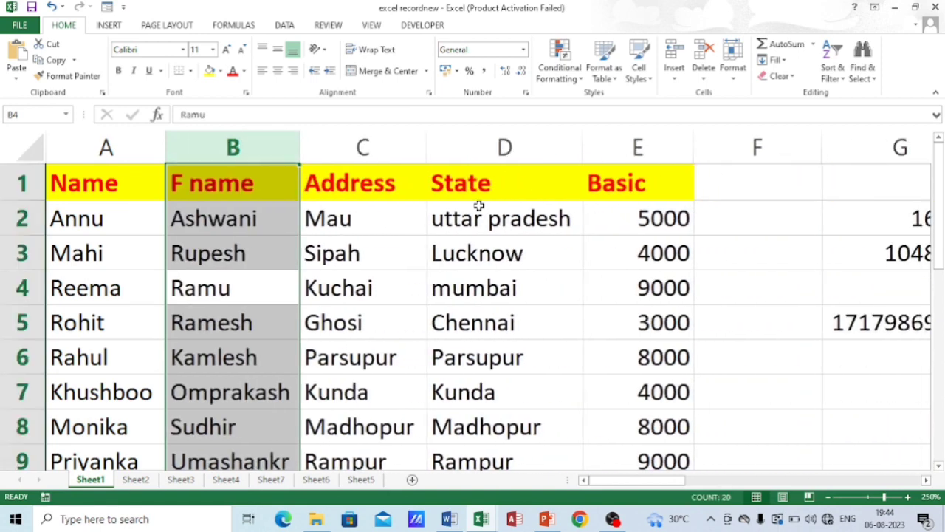
key("Down")
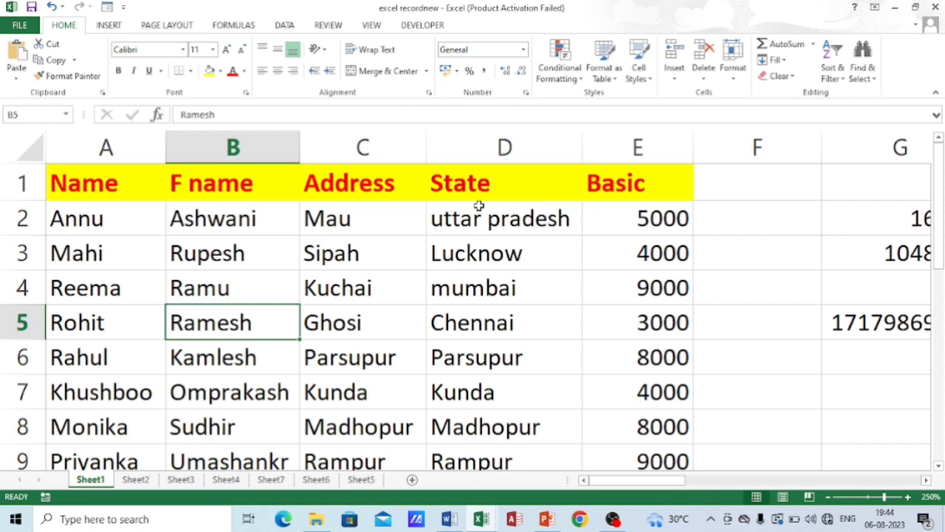
key("shift+space")
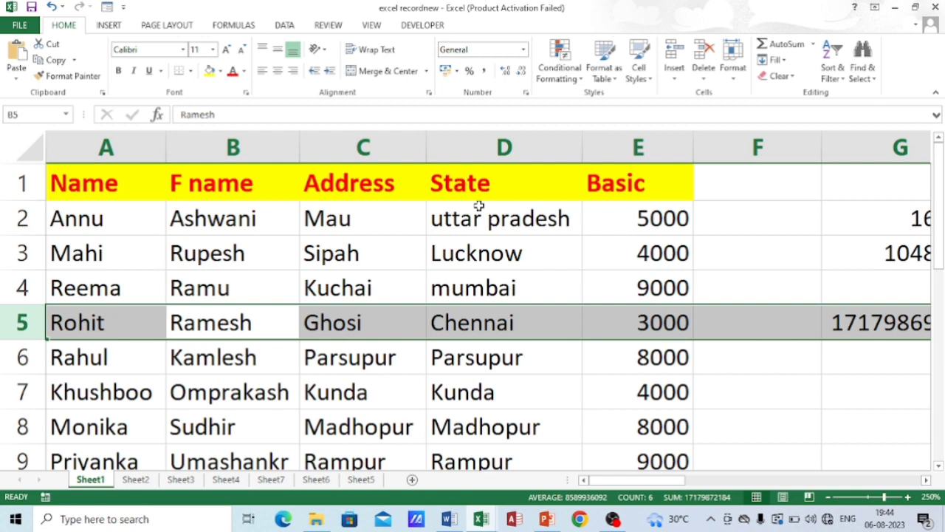
key("ctrl+plus")
key("ctrl+plus")
key("ctrl+plus")
key("ctrl+plus")
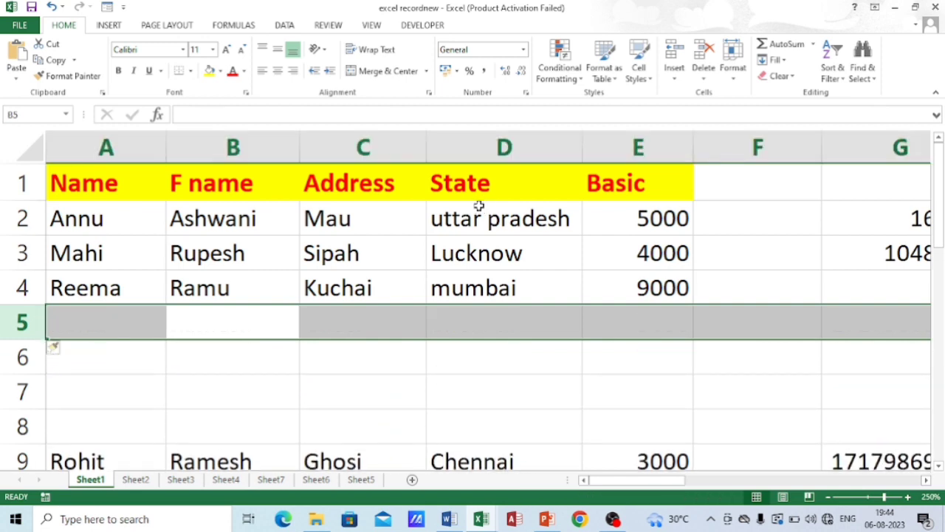
key("ctrl+minus")
key("ctrl+minus")
key("ctrl+minus")
key("ctrl+minus")
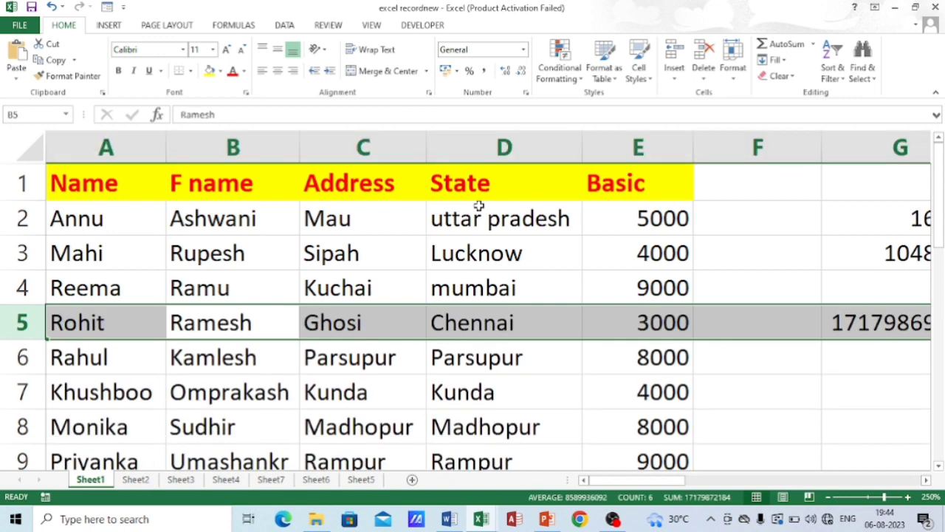
left_click(473, 296)
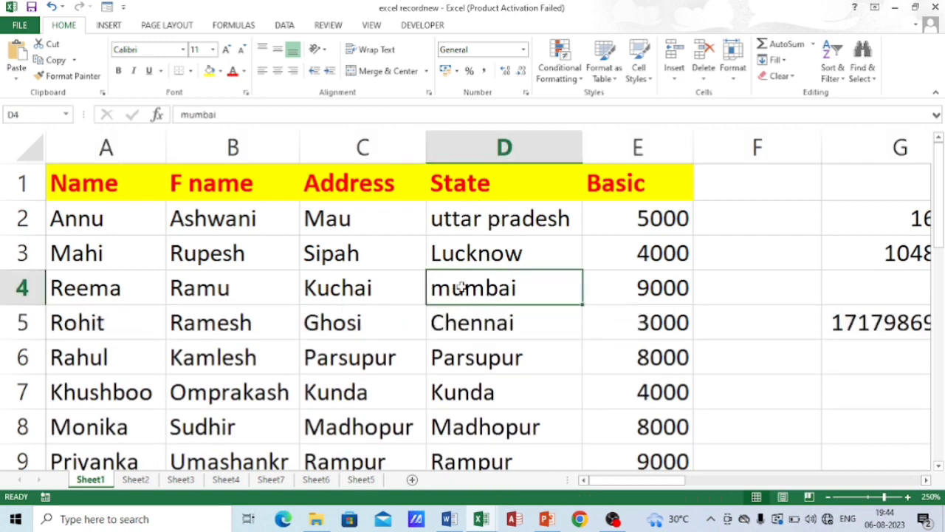
scroll(487, 325, "down", 2)
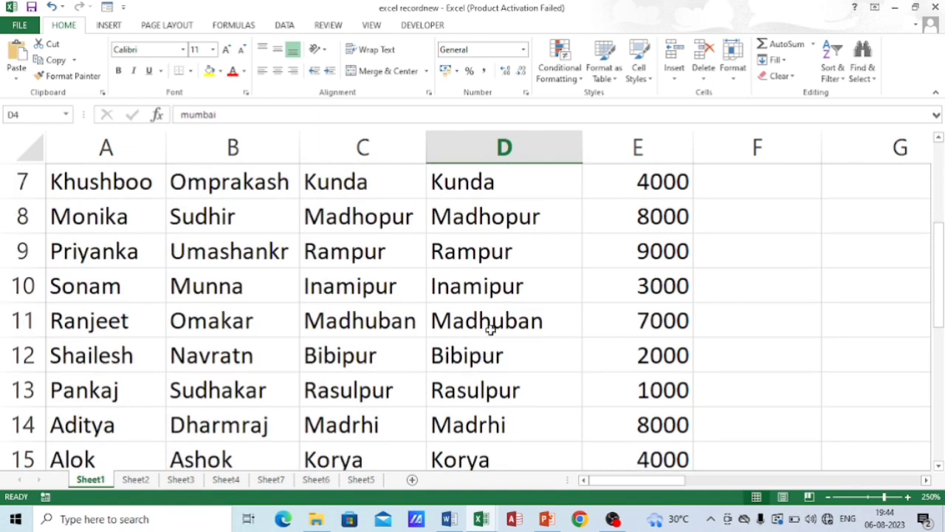
left_click(495, 212)
scroll(502, 215, "up", 2)
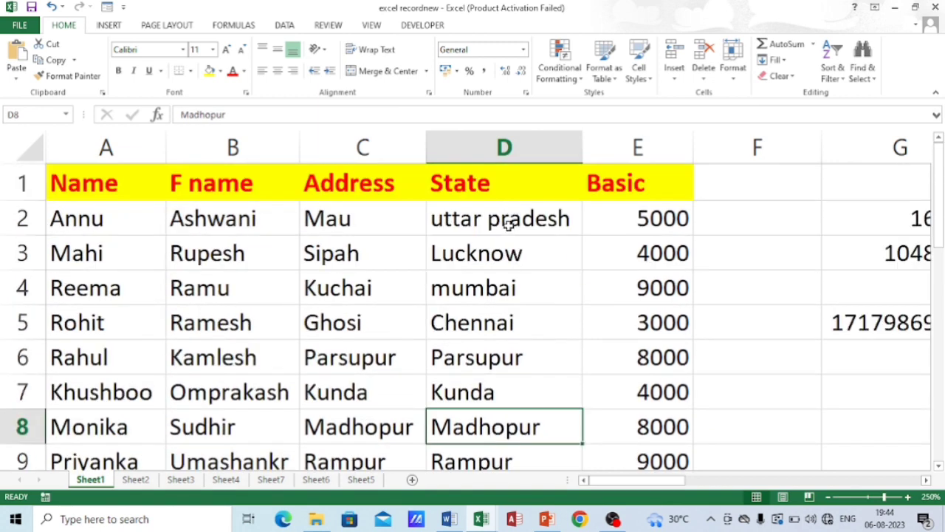
left_click(514, 228)
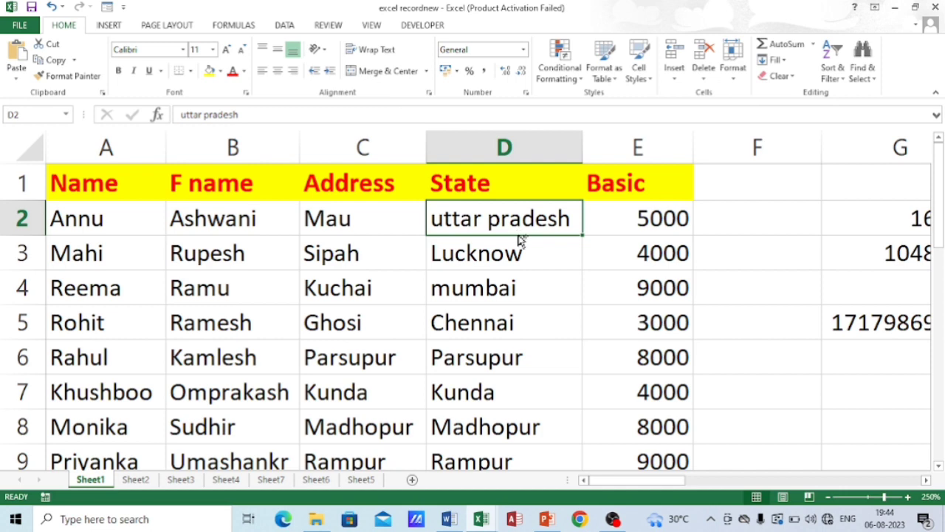
key("alt+Down")
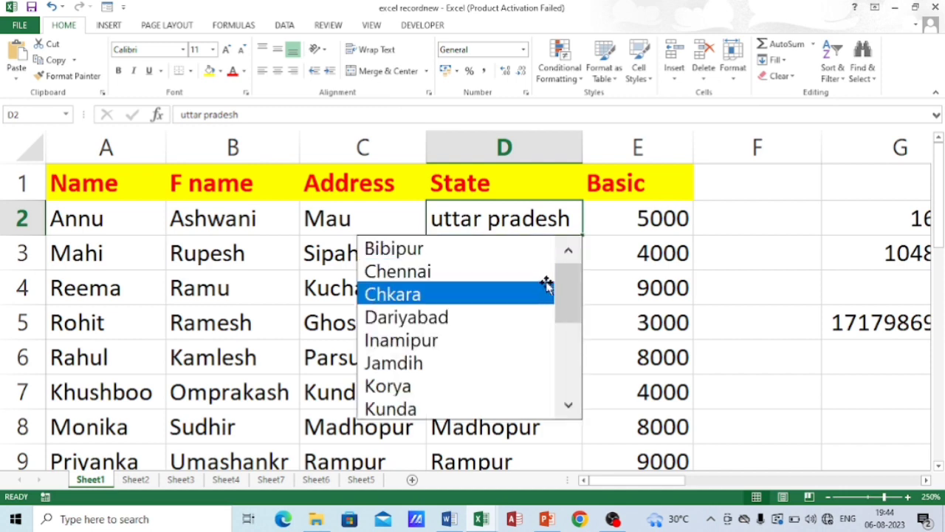
left_click_drag(566, 274, 565, 340)
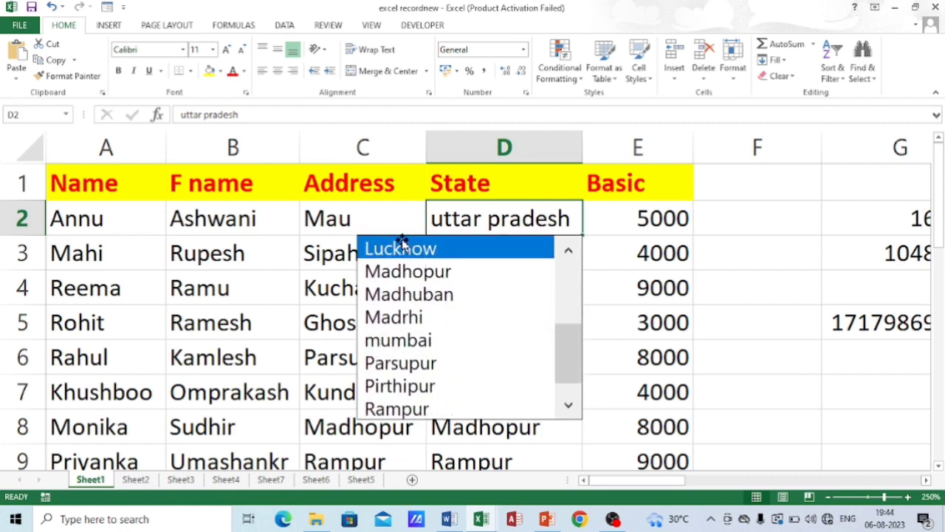
left_click_drag(567, 348, 566, 254)
left_click(740, 300)
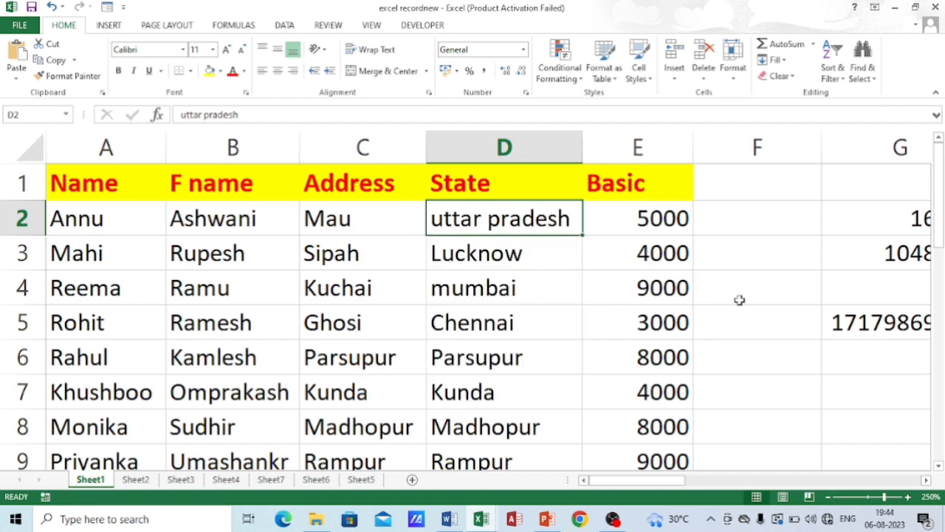
left_click(362, 217)
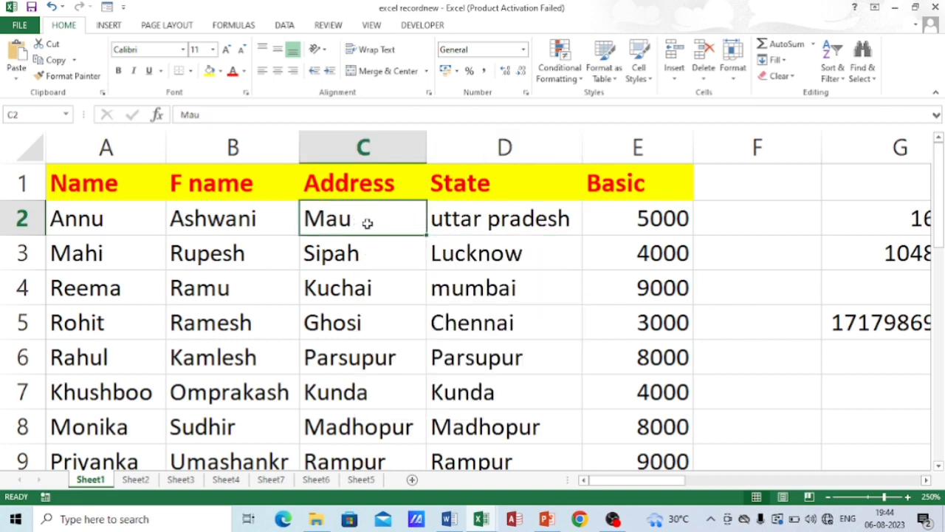
key("alt+Down")
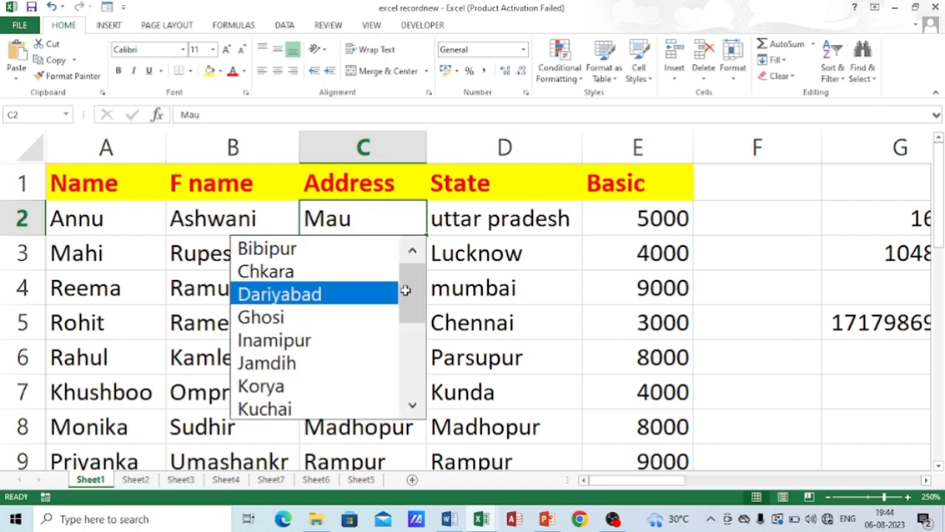
left_click_drag(409, 274, 399, 219)
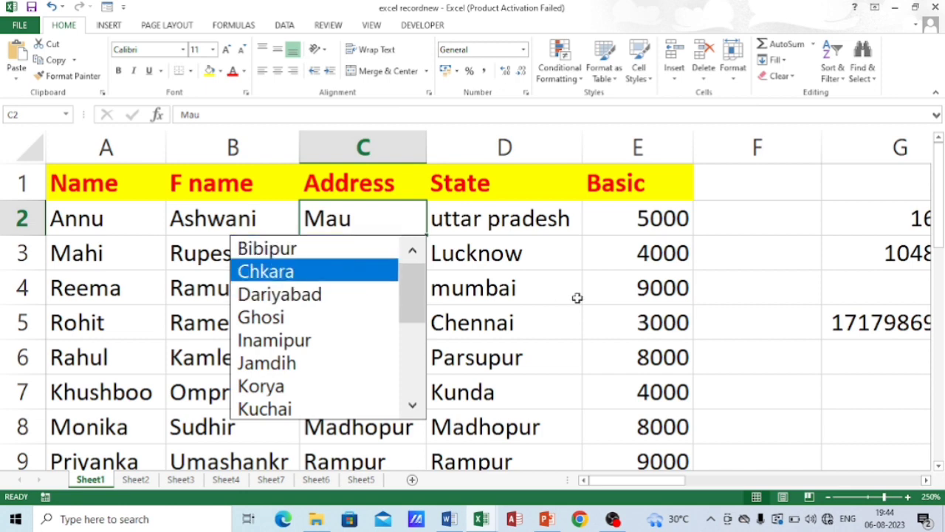
key("Escape")
left_click(86, 216)
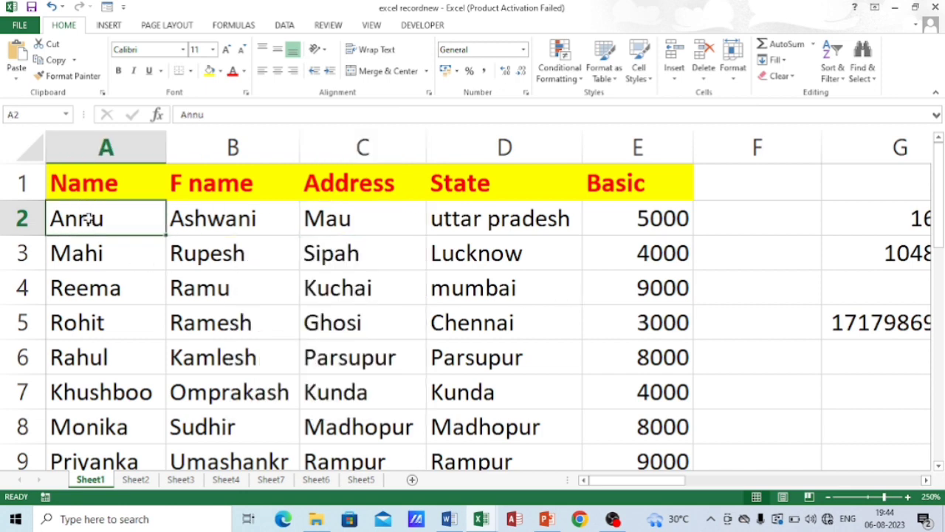
key("alt+Down")
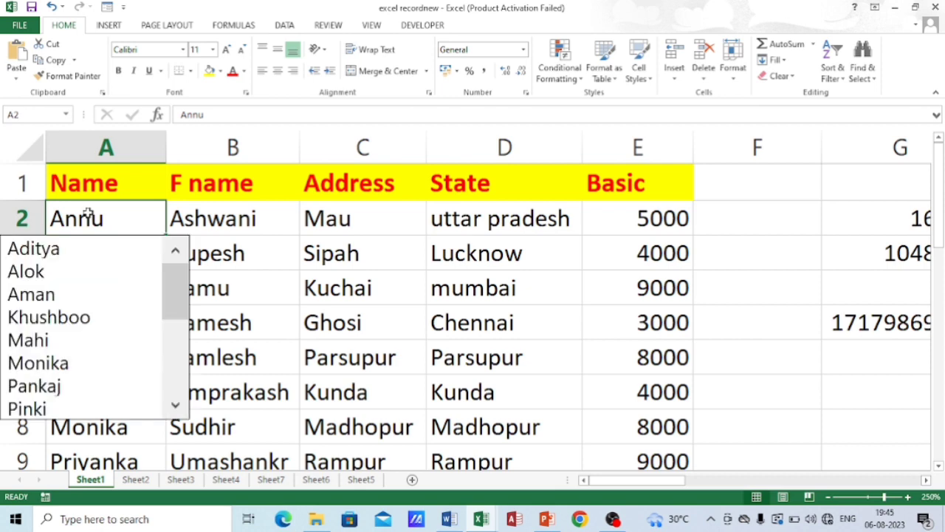
key("Escape")
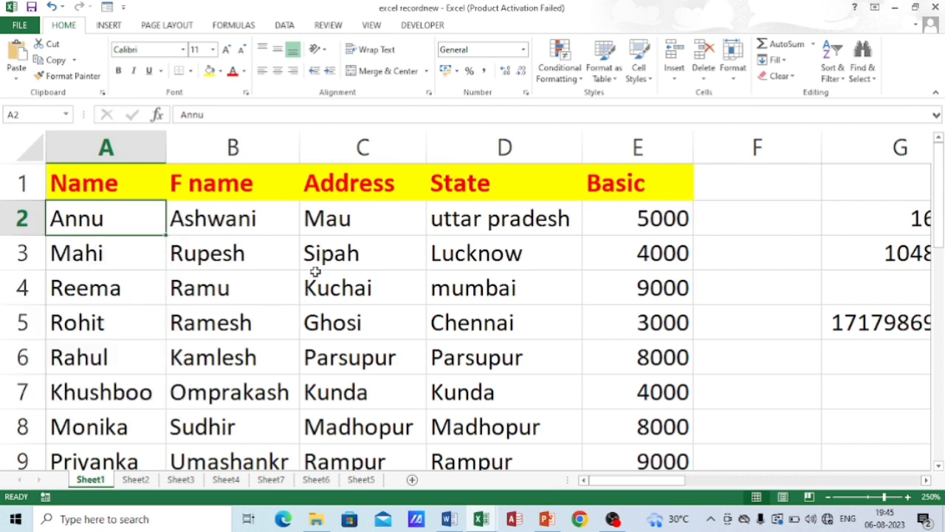
left_click(373, 262)
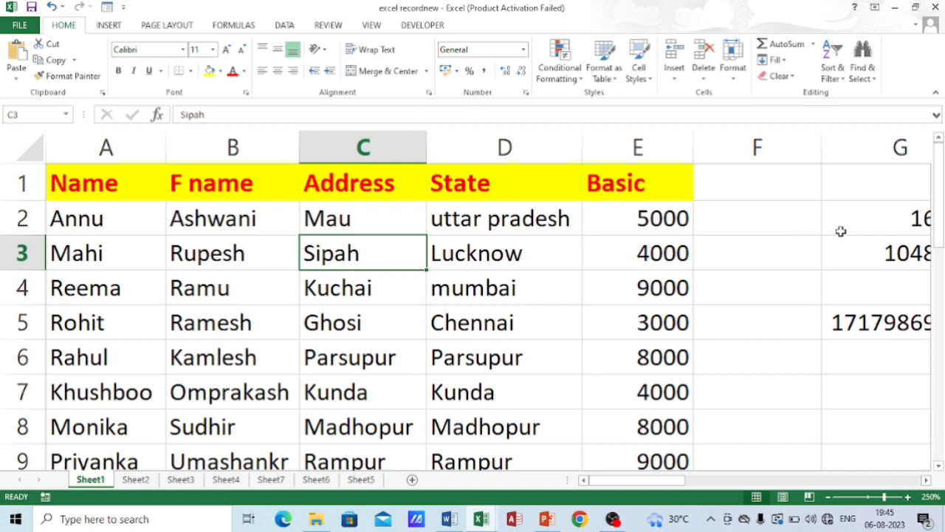
left_click_drag(656, 481, 713, 481)
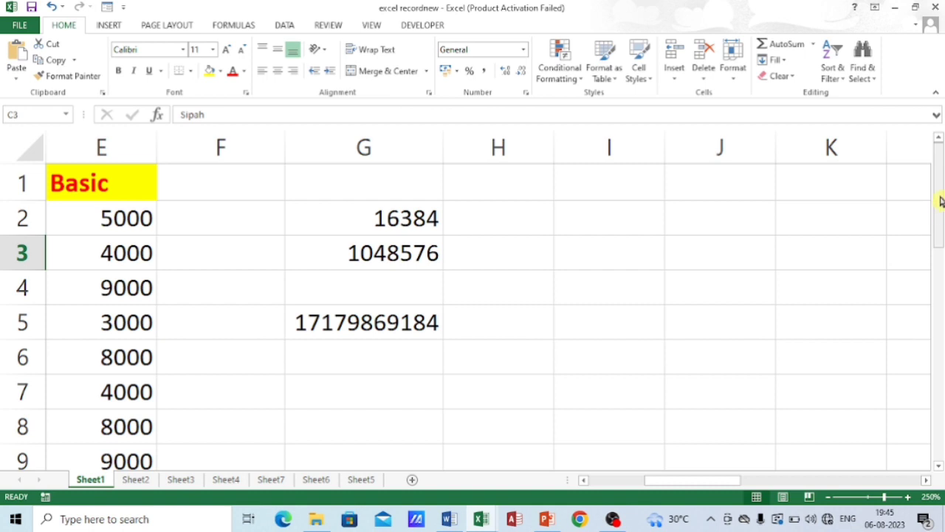
left_click_drag(941, 201, 934, 65)
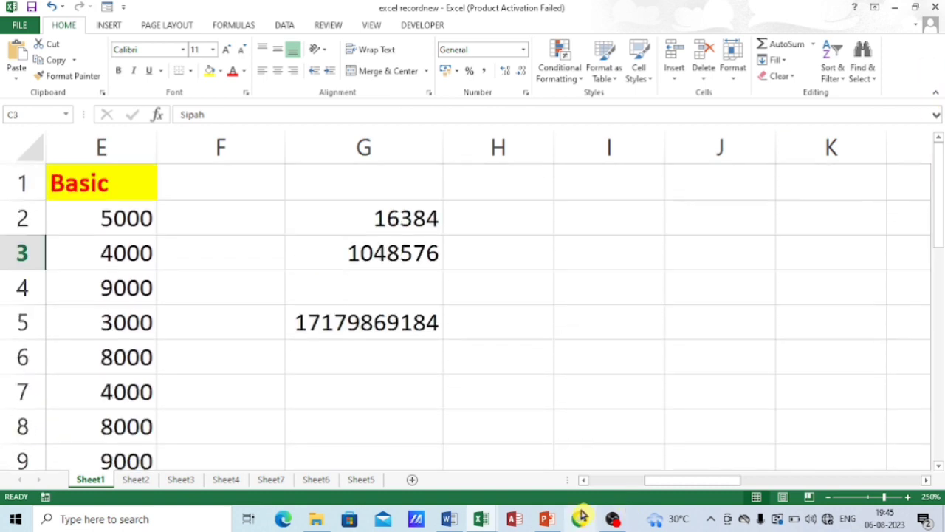
left_click_drag(686, 488, 608, 488)
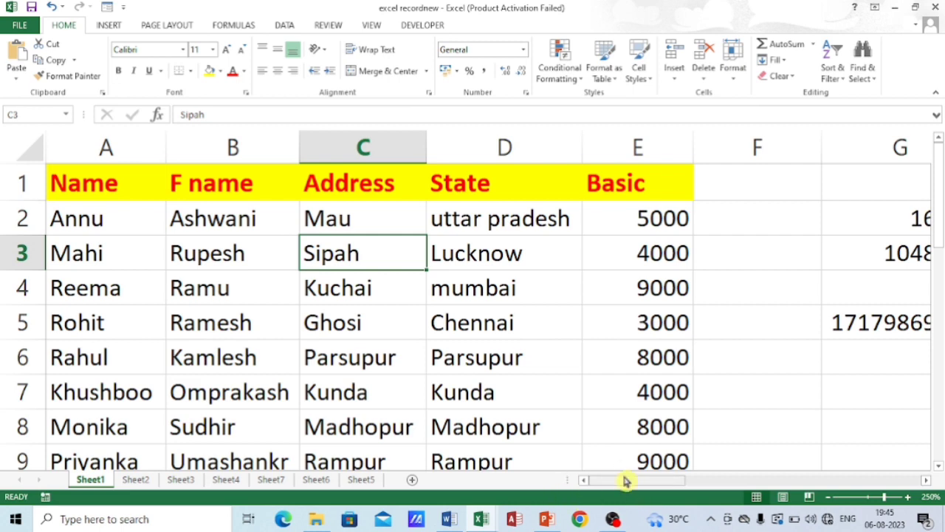
mouse_move(625, 481)
left_mouse_down()
mouse_move(675, 481)
mouse_move(624, 481)
left_mouse_up()
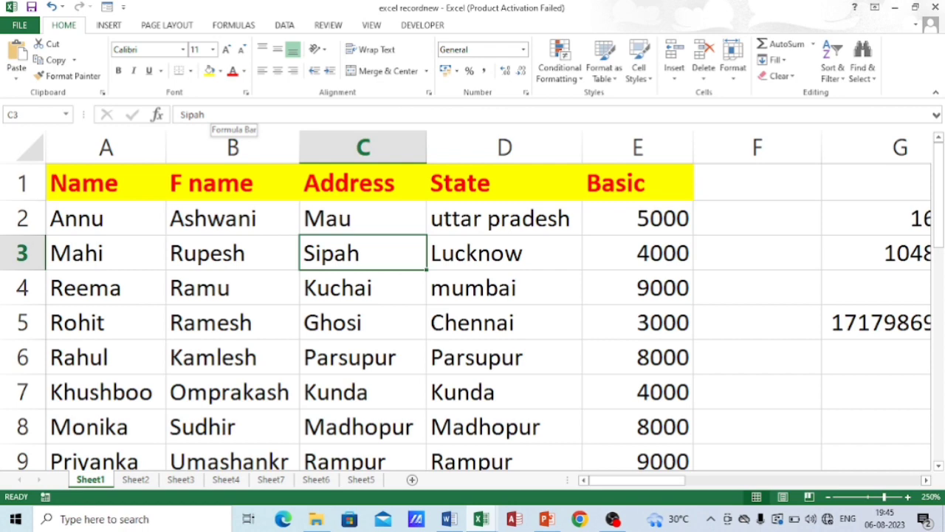
left_click(204, 114)
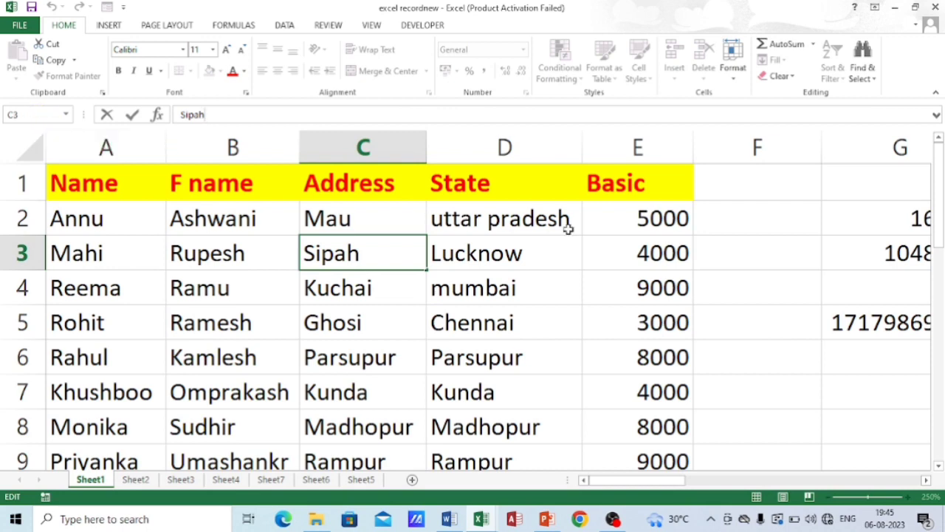
left_click(827, 250)
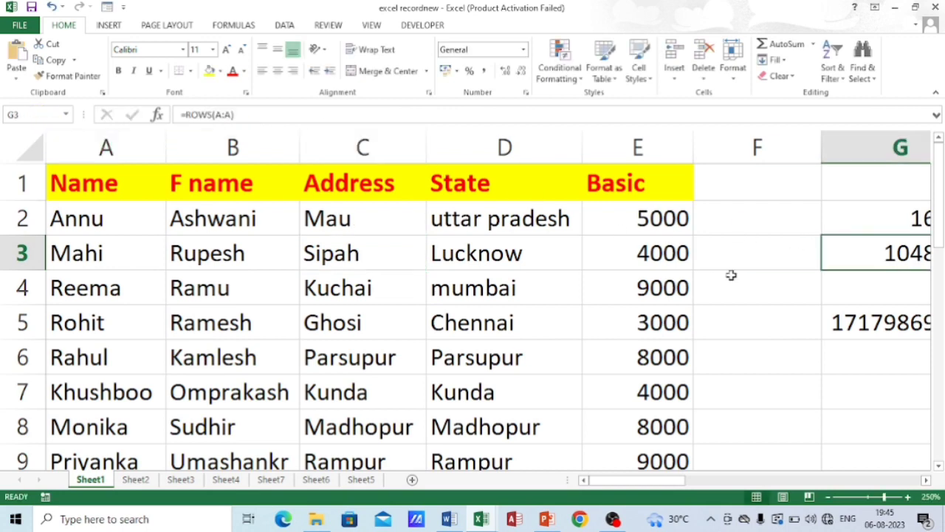
left_click(769, 294)
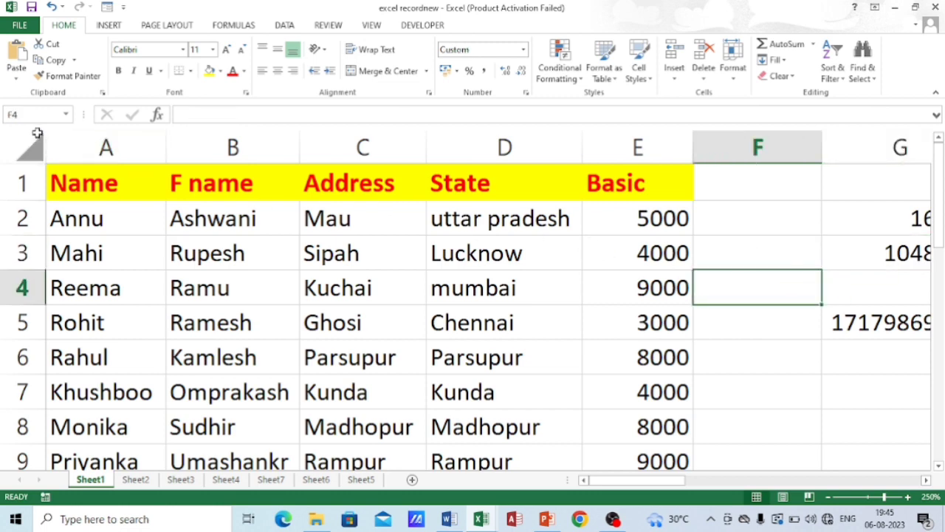
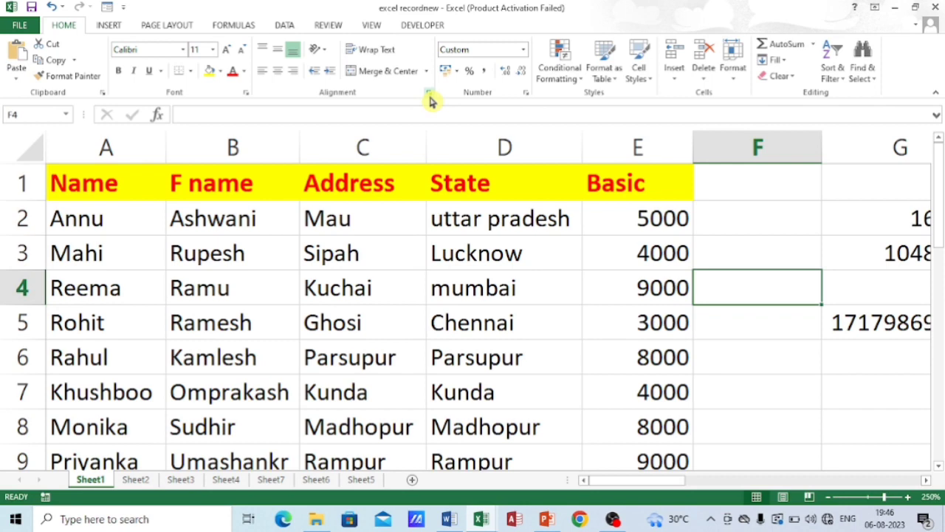
Step: Collapse and restore the ribbon, then close the blank Book1 workbook
key("ctrl+F1")
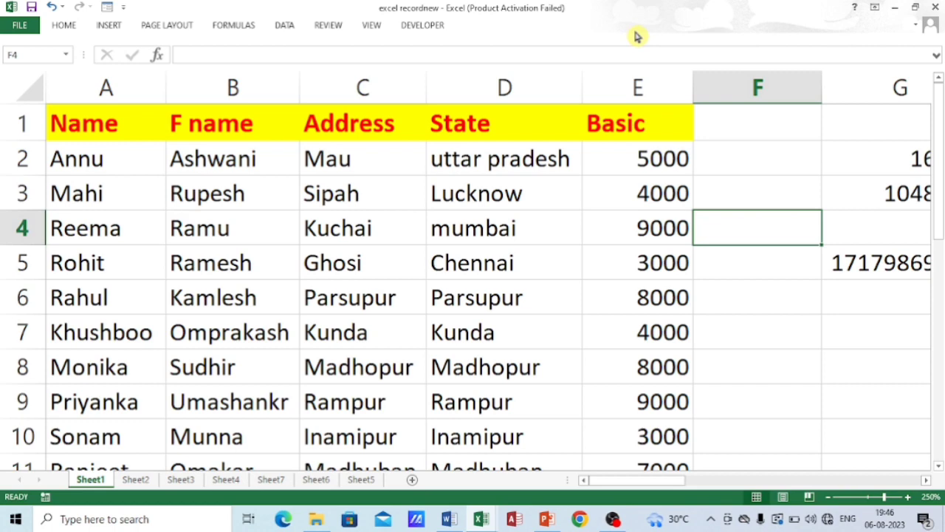
key("ctrl+F1")
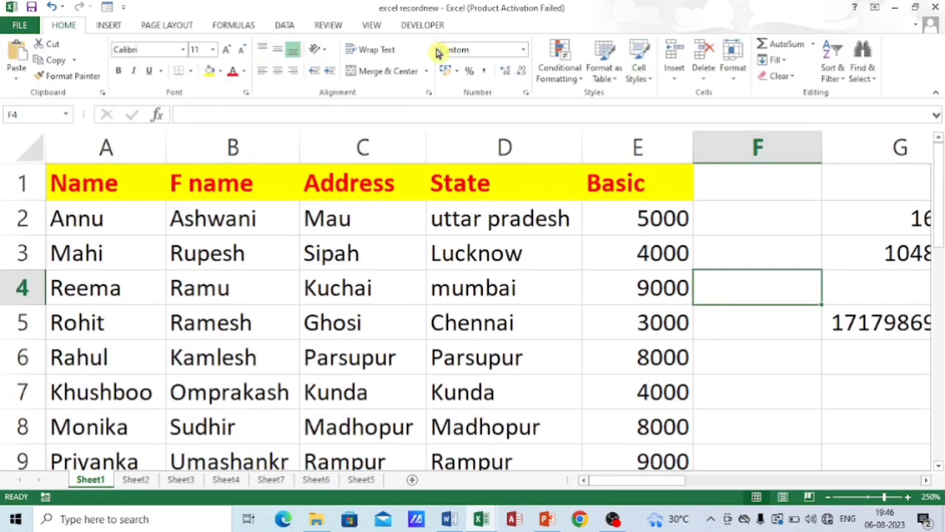
left_click(896, 11)
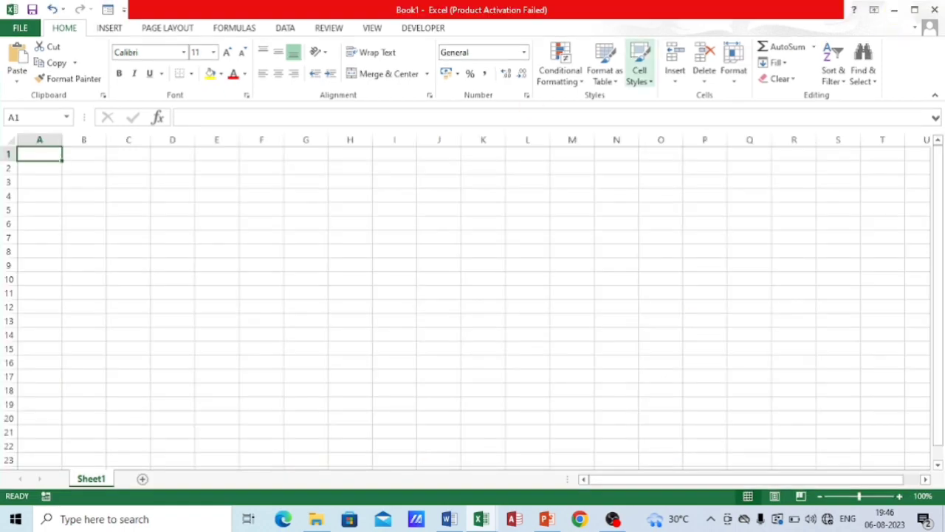
left_click(936, 9)
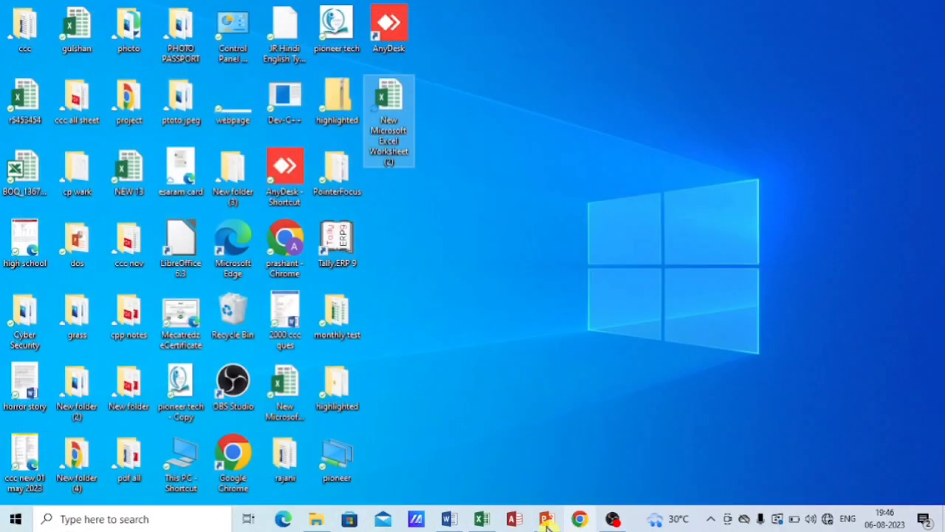
Step: Restore the employee workbook from the taskbar and maximize its window
left_click(483, 519)
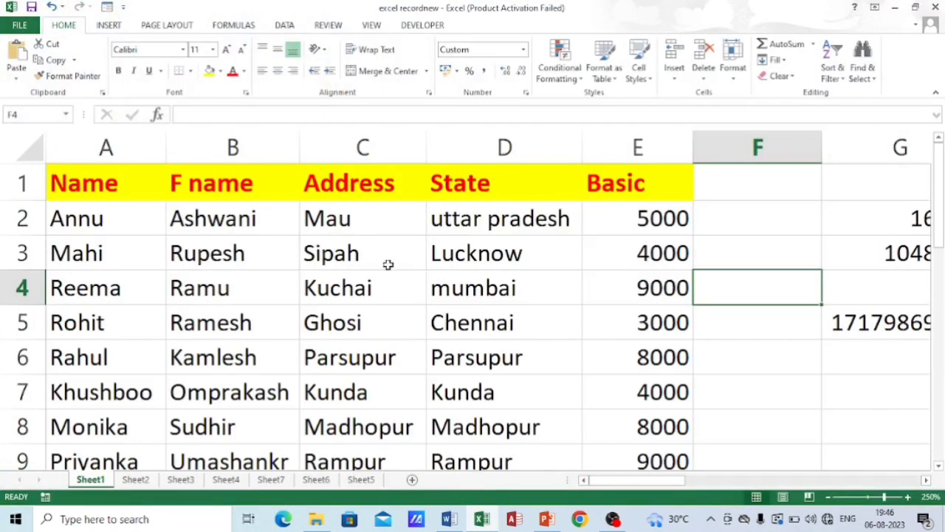
left_click(916, 11)
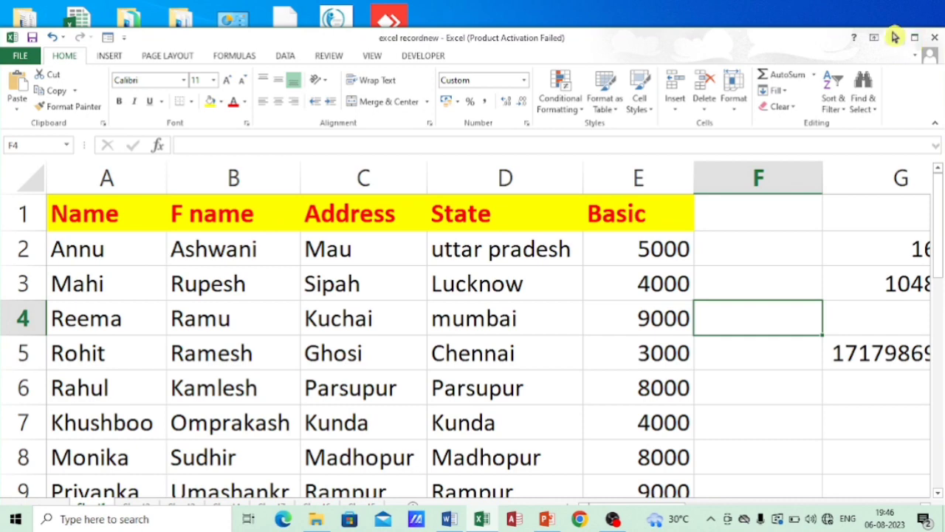
left_click(915, 38)
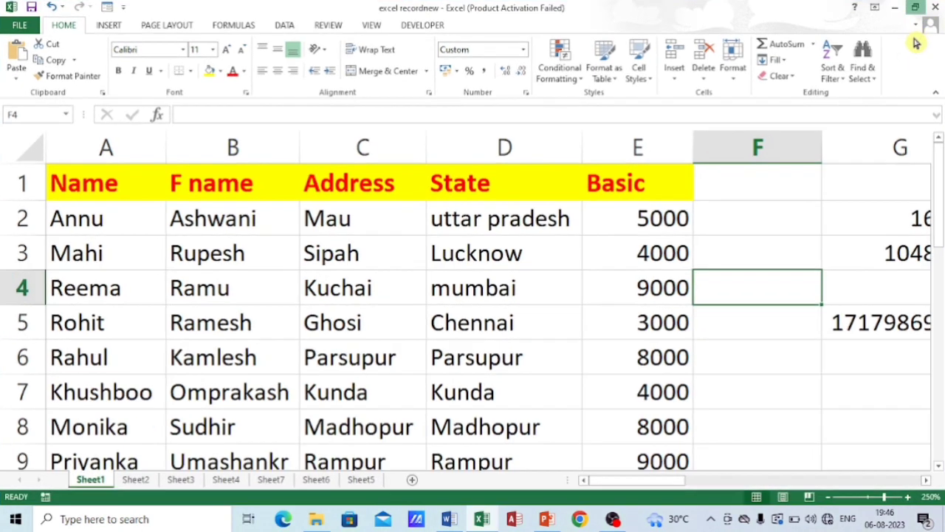
left_click(875, 9)
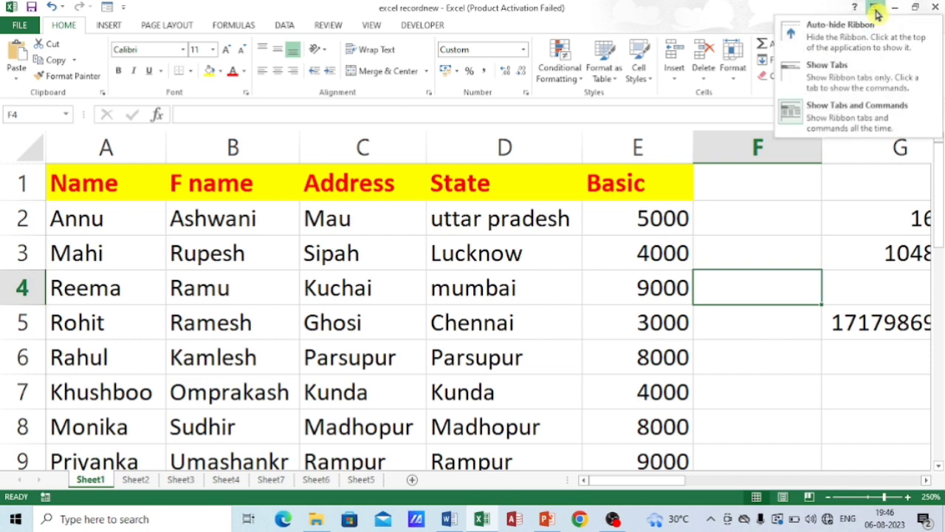
left_click(842, 41)
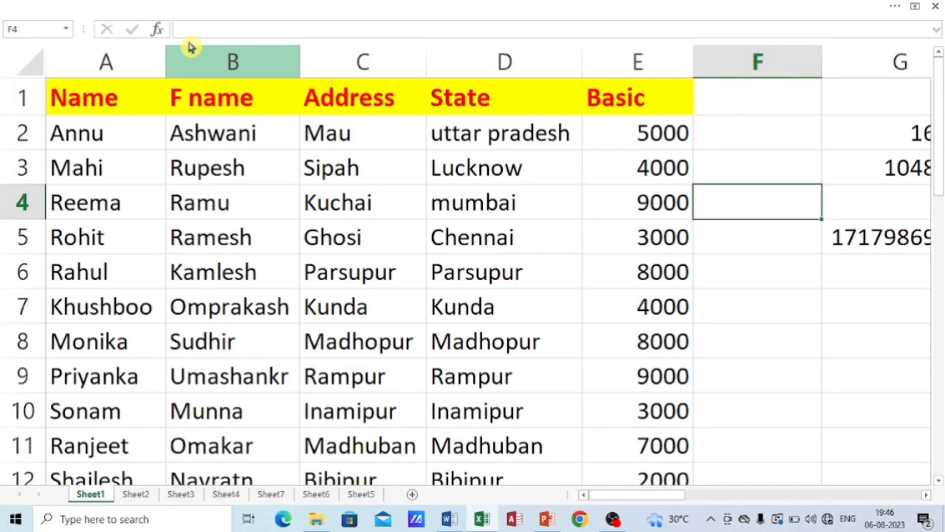
left_click(918, 9)
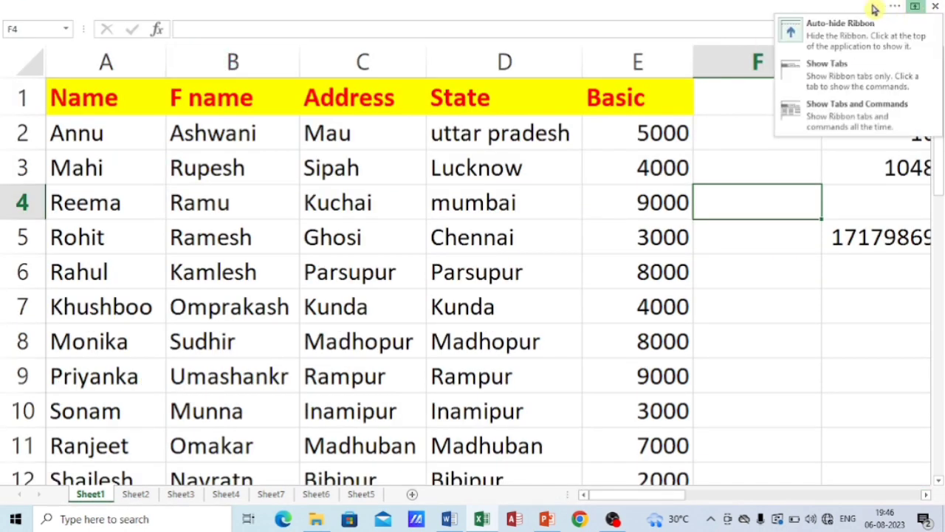
left_click(828, 71)
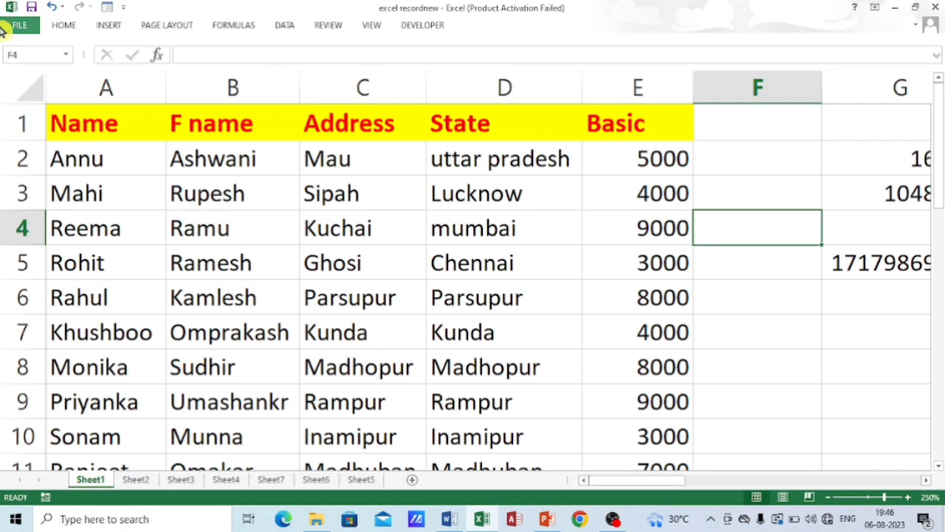
left_click(874, 8)
left_click(829, 111)
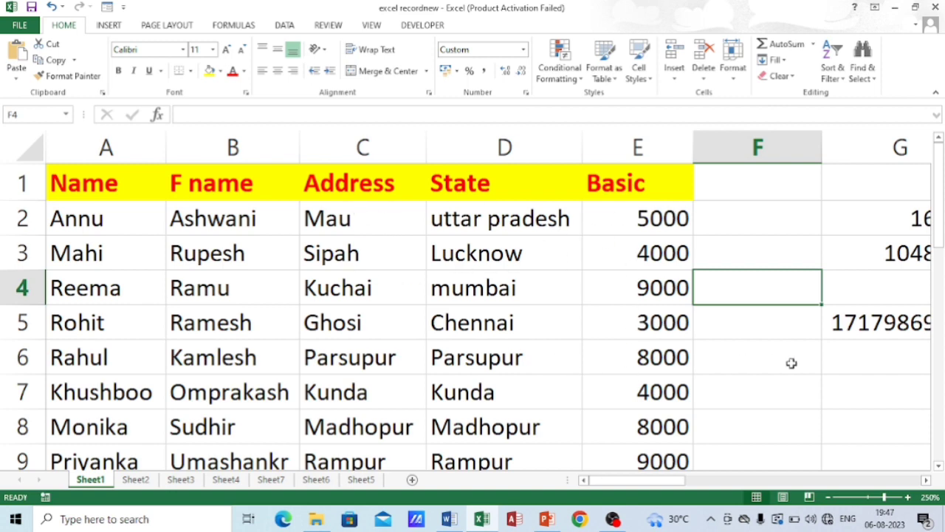
Step: Clear the numbers from column G
key("Right")
key("Right")
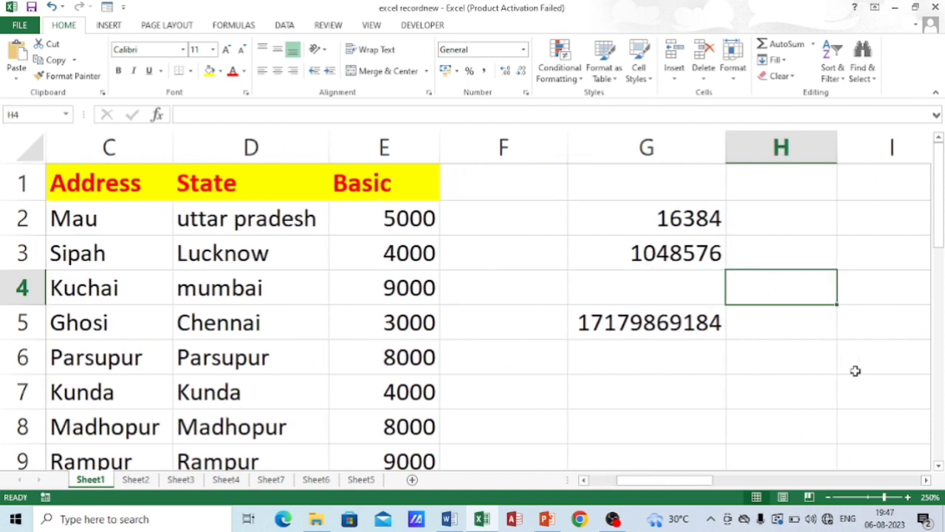
left_click(643, 141)
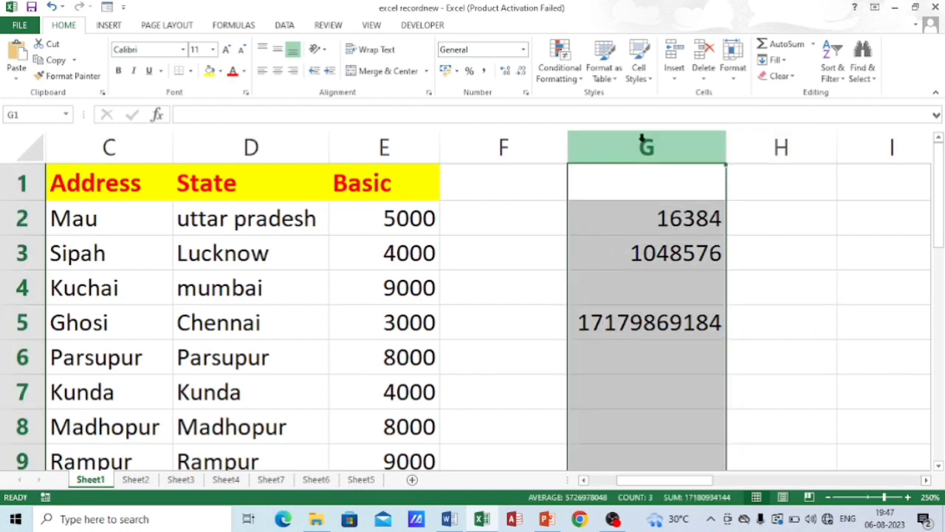
key("Delete")
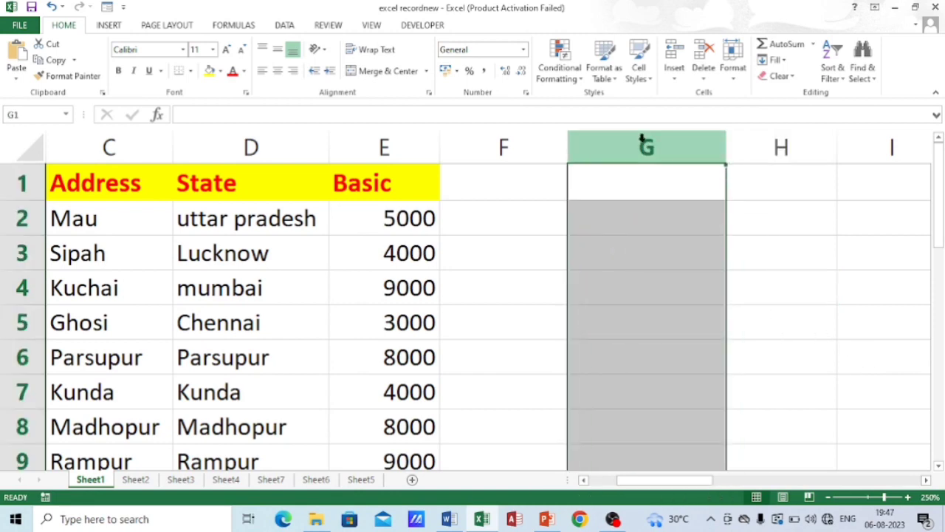
Step: Move Lucknow to F1, fill it down to F6, clear F2:F6, then return it to D3
left_click(220, 252)
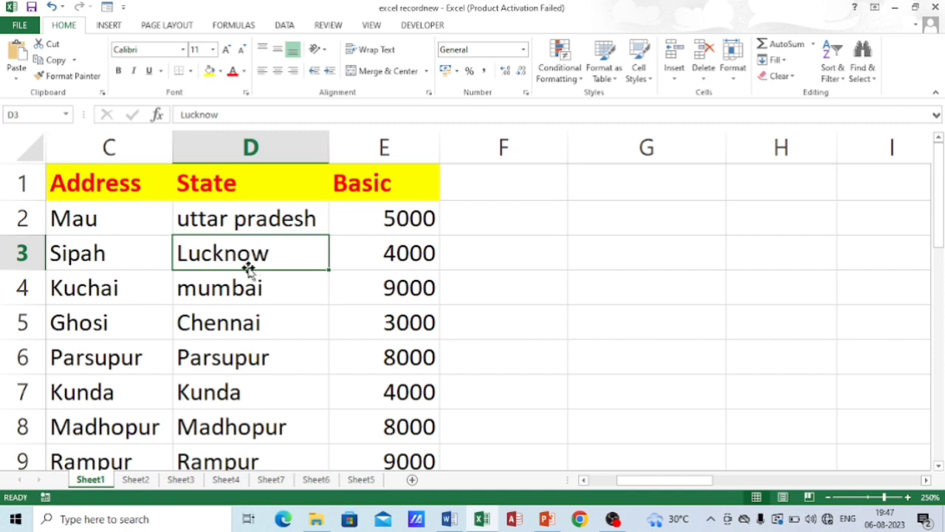
left_click_drag(248, 270, 566, 190)
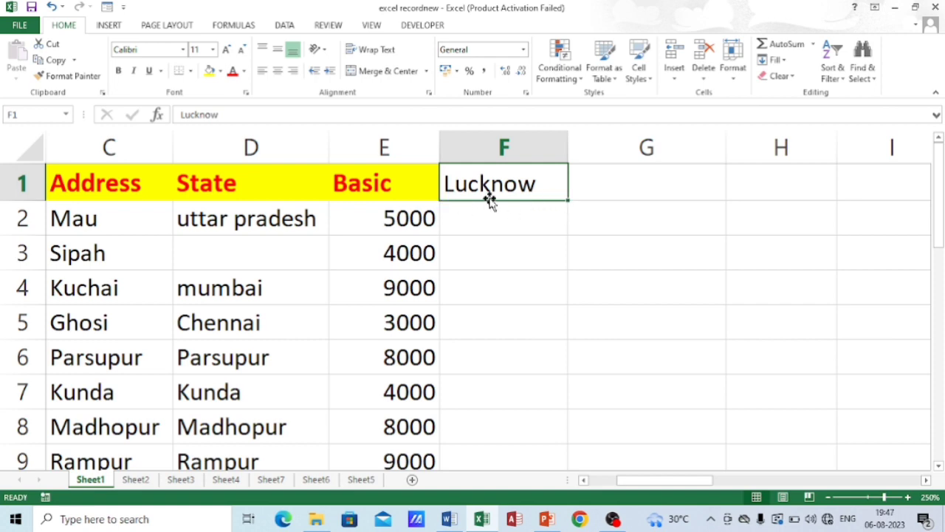
left_click_drag(569, 198, 570, 373)
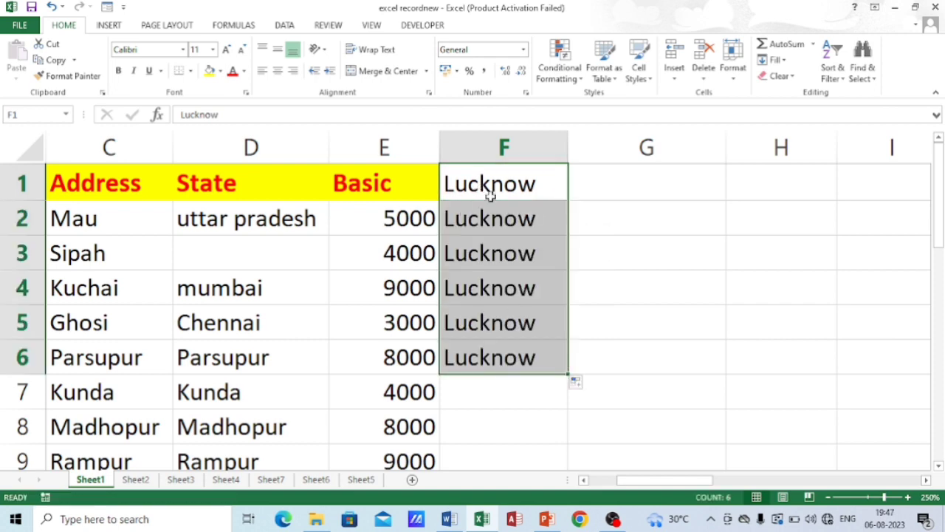
left_click(655, 230)
left_click_drag(481, 217, 542, 354)
key("Delete")
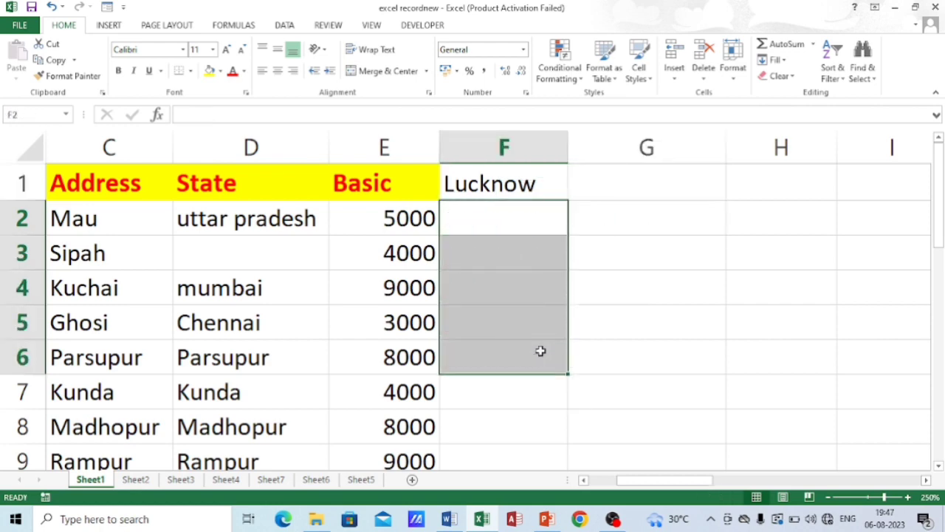
left_click(516, 184)
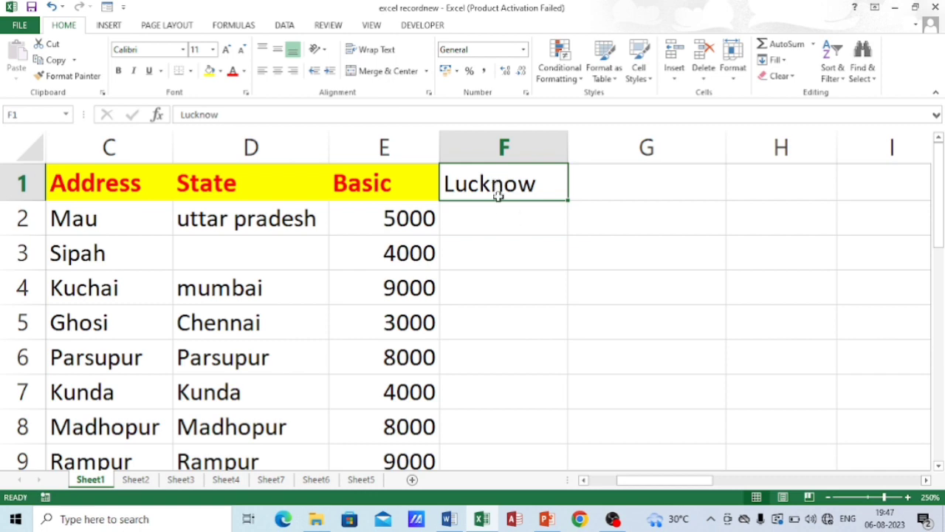
left_click_drag(500, 201, 271, 255)
left_click(536, 269)
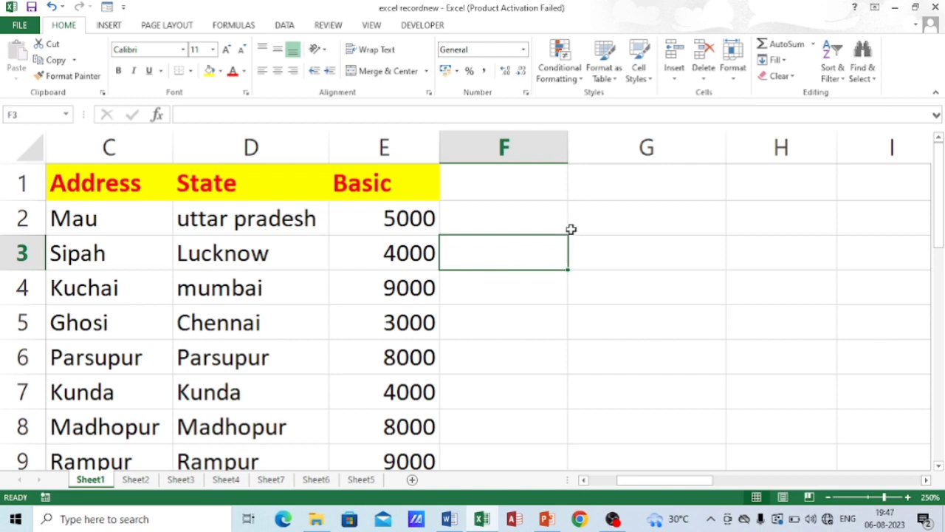
Step: Enter sunday in G1, fill a day-name series down column G, then undo it
left_click(612, 185)
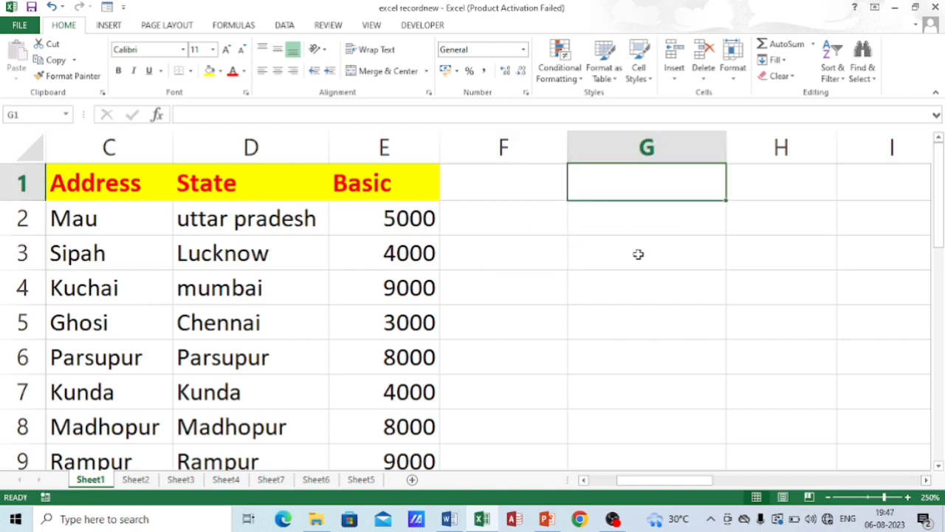
type("sund")
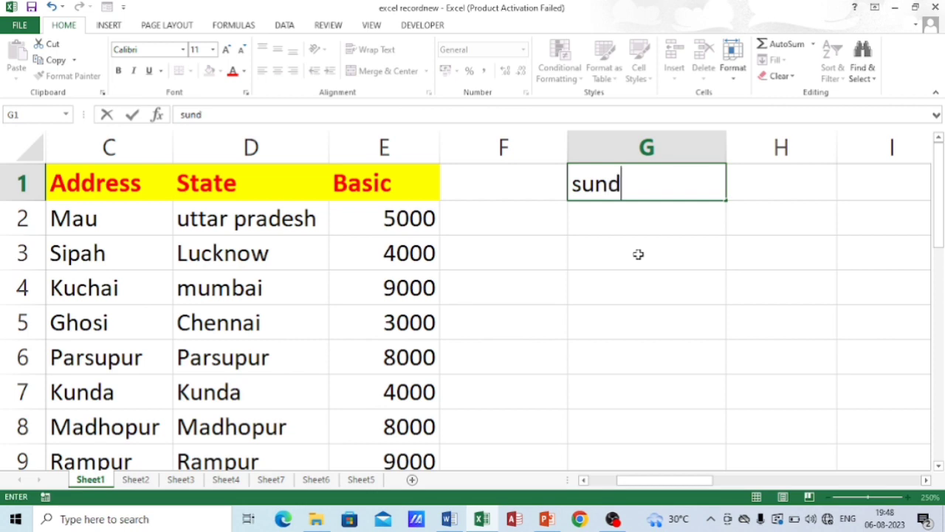
type("ay")
key("Return")
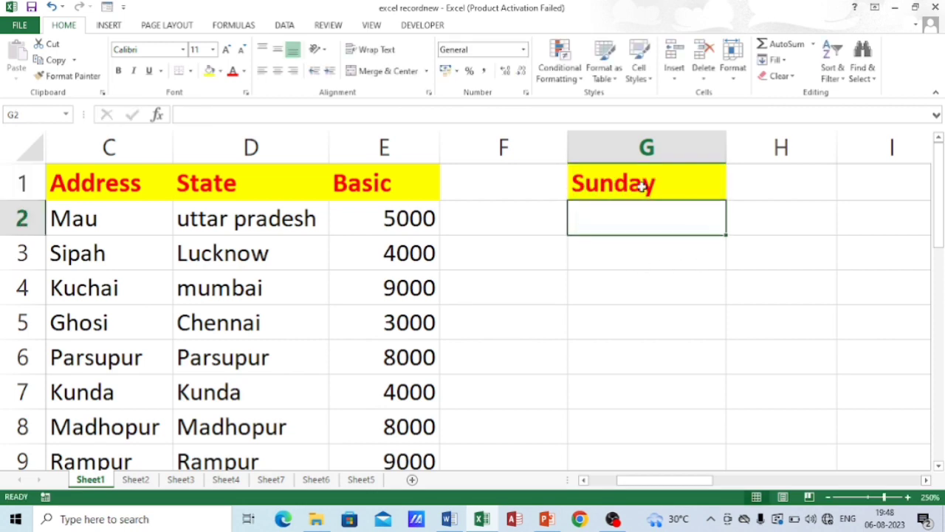
left_click(633, 180)
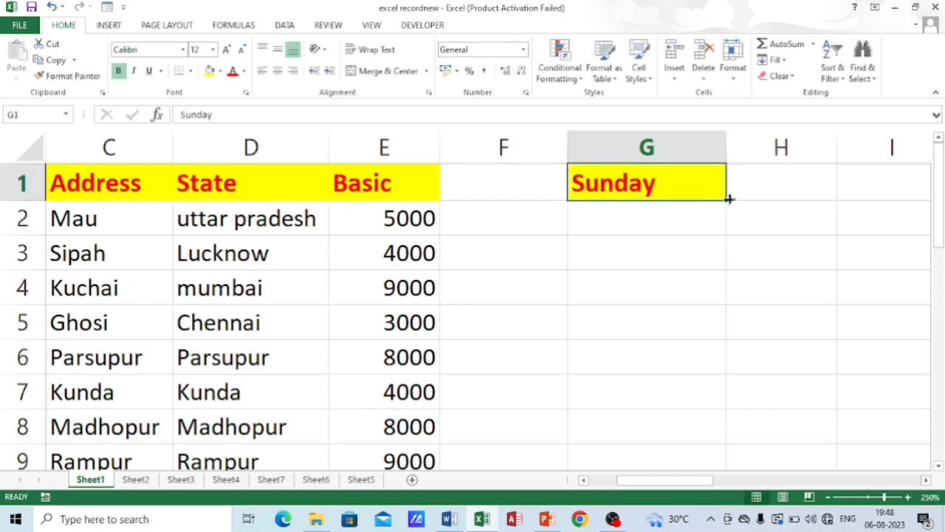
left_click_drag(728, 198, 727, 373)
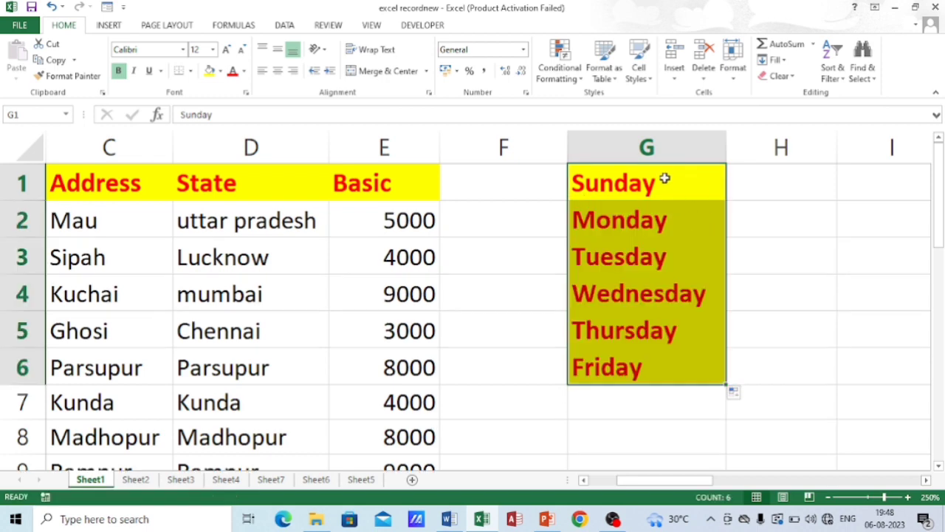
left_click_drag(726, 384, 727, 453)
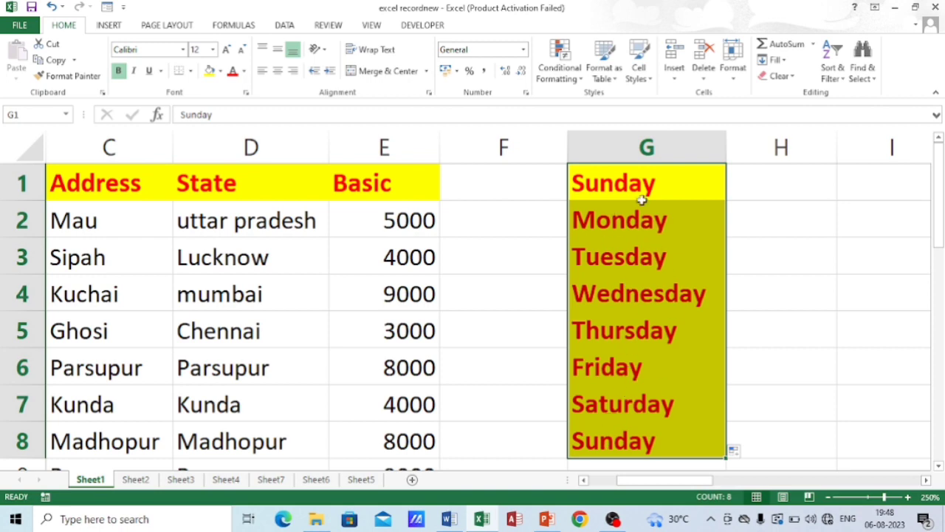
key("ctrl+z")
key("ctrl+z")
key("ctrl+z")
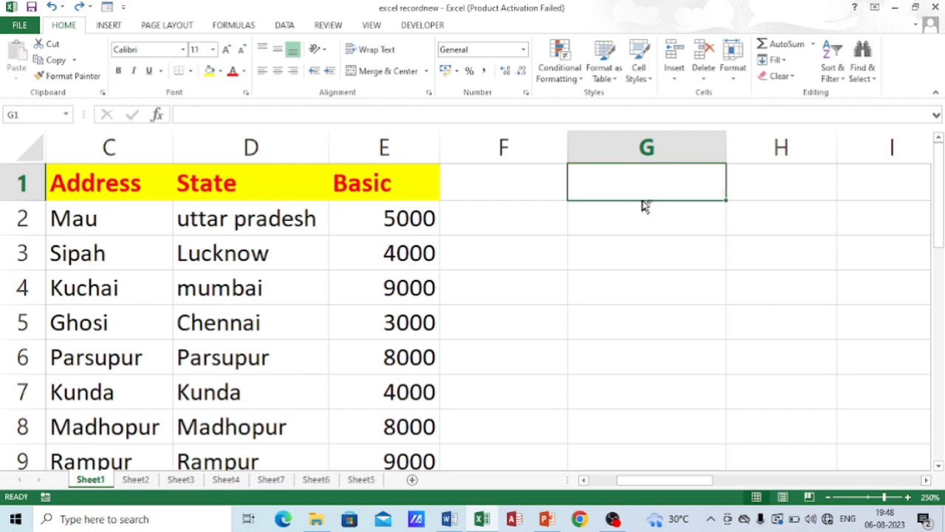
Step: Type january in G2, auto-fill the months down to G13, then clear them
left_click(616, 216)
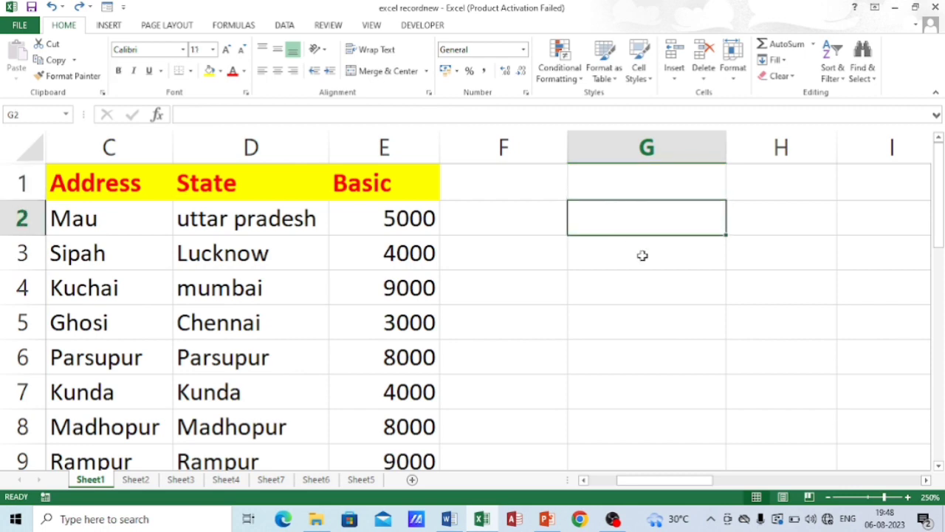
type("janu")
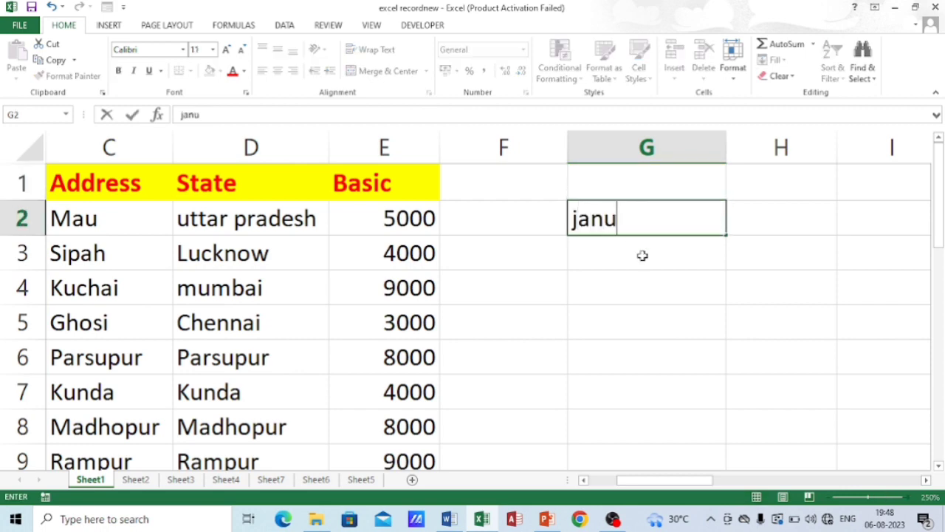
type("ary")
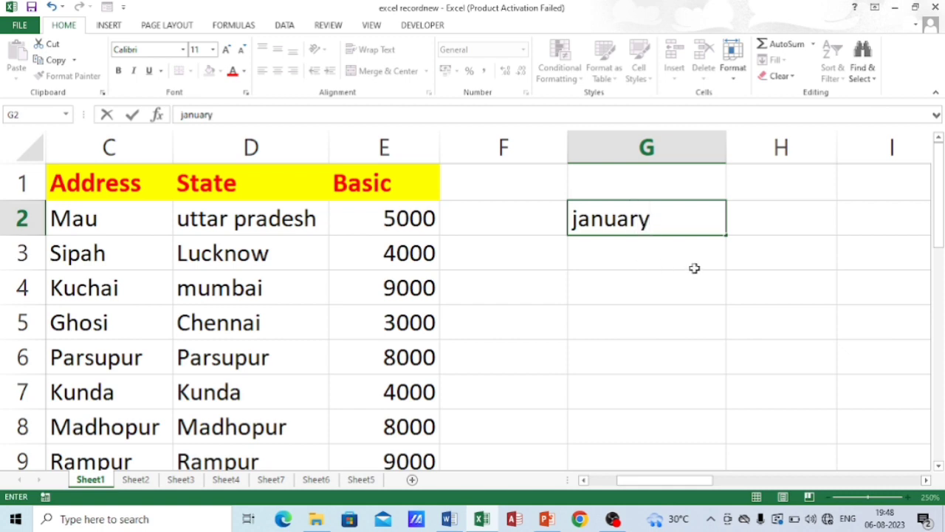
key("Return")
left_click(654, 216)
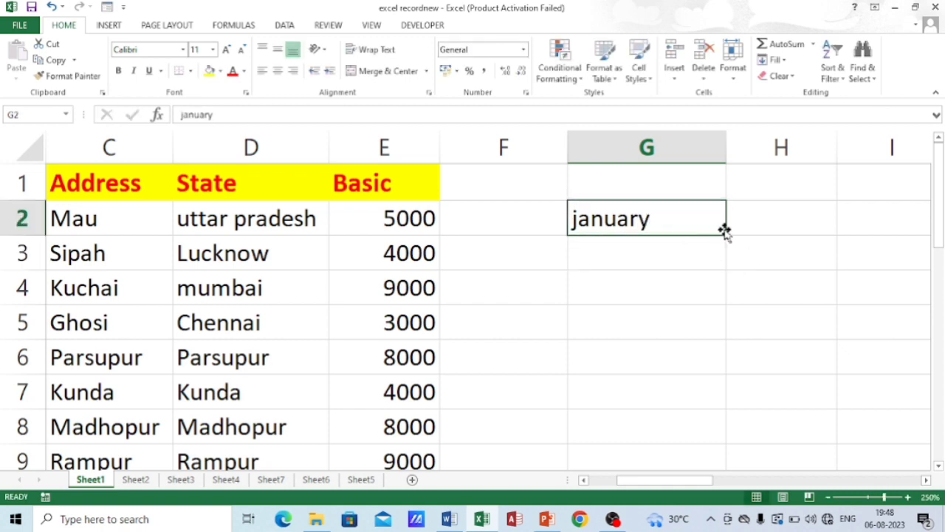
left_click_drag(726, 234, 715, 324)
scroll(652, 317, "up", 3)
scroll(653, 317, "down", 3)
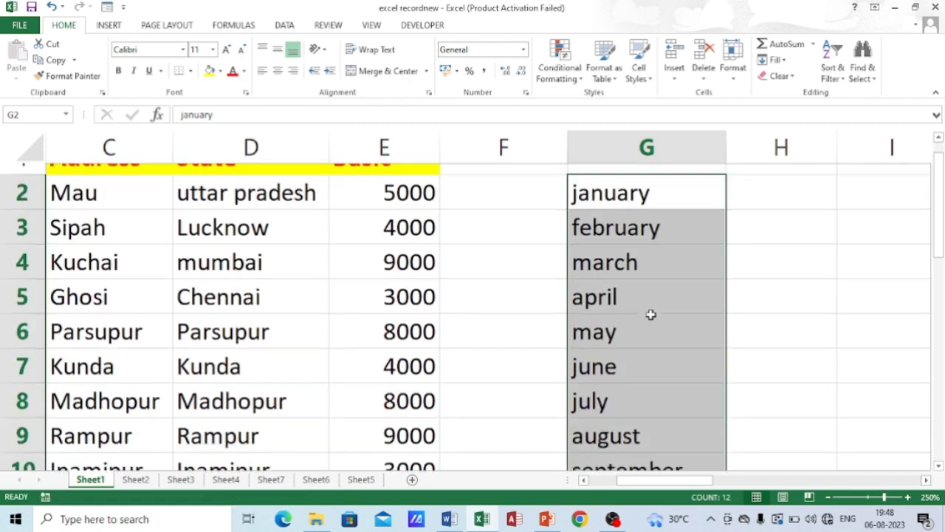
scroll(651, 314, "up", 3)
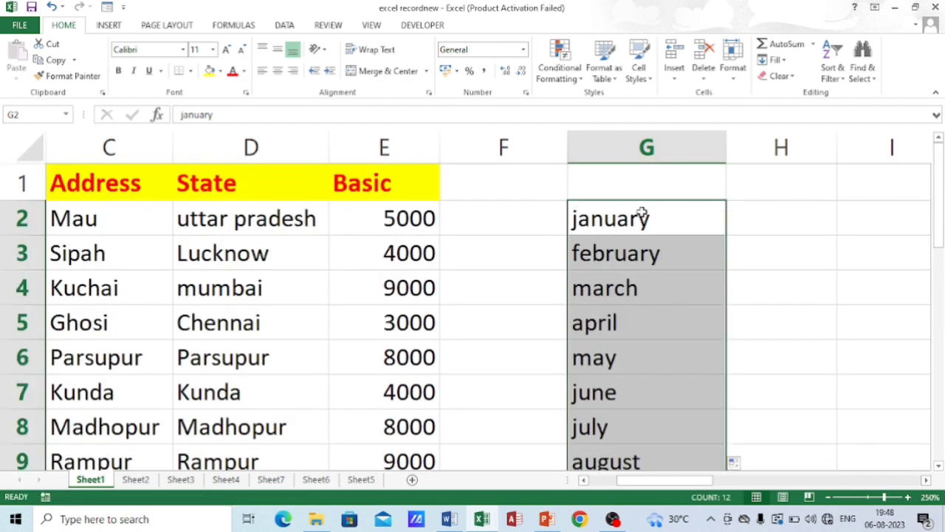
key("Delete")
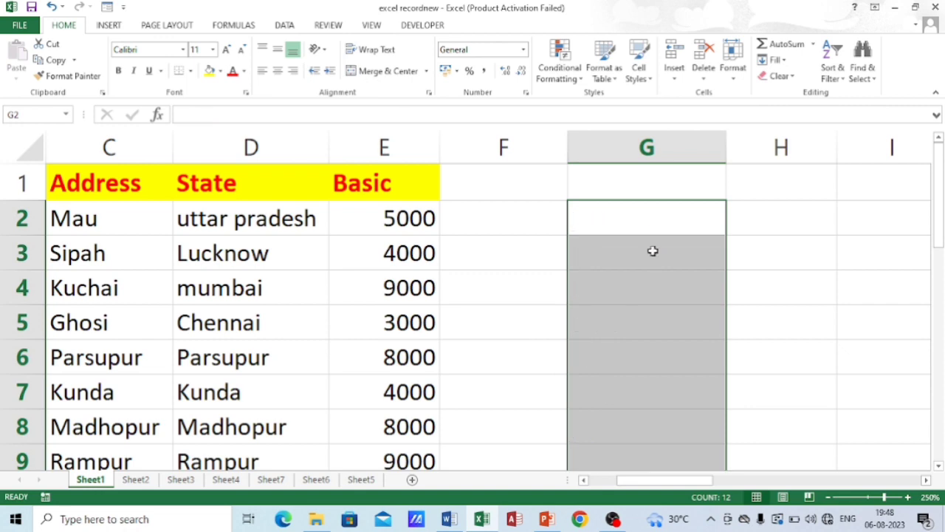
Step: Enter 12 in G2 and 24 in G3, undoing a fill that overwrote 24
left_click(628, 229)
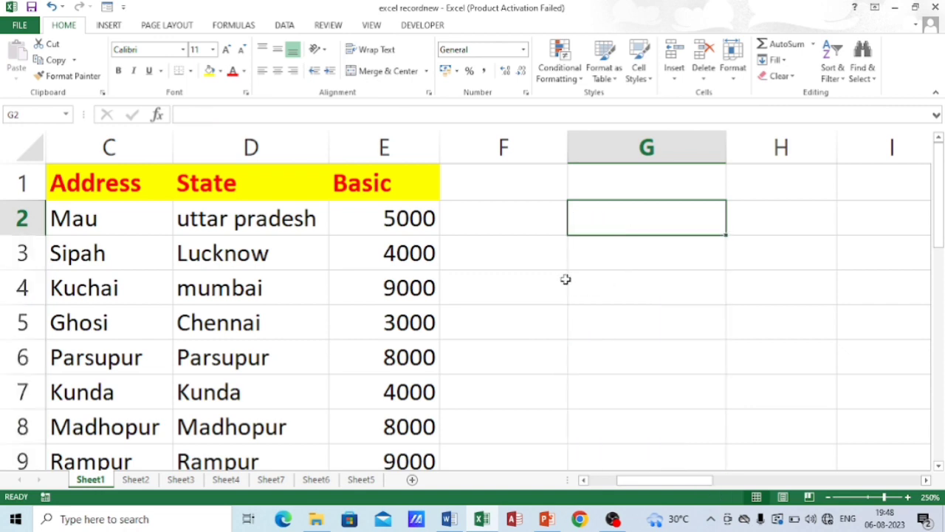
type("12")
key("Return")
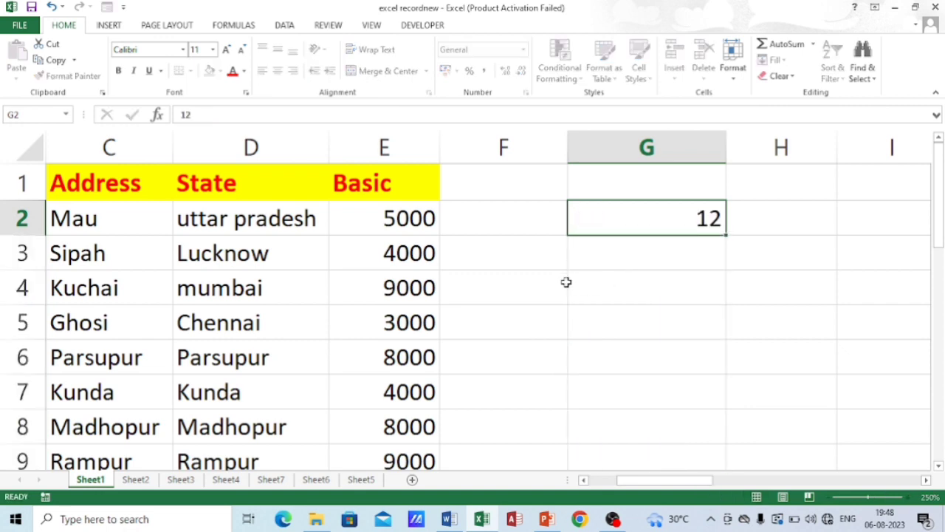
type("24")
left_click(652, 329)
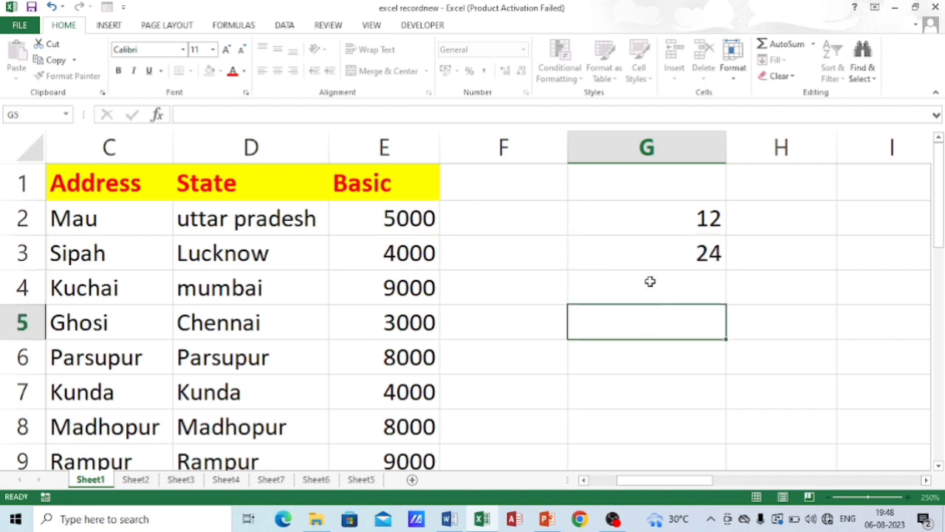
key("Up")
key("Up")
key("Up")
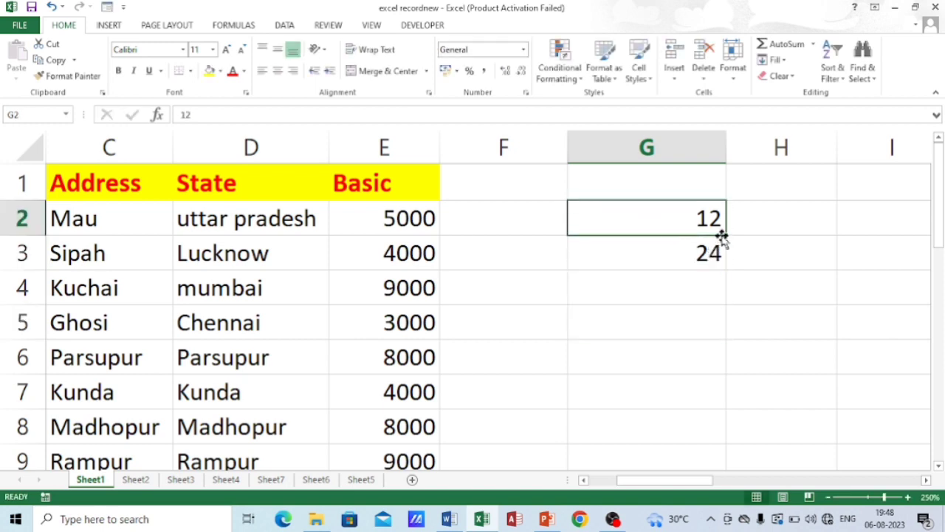
left_click_drag(726, 235, 728, 303)
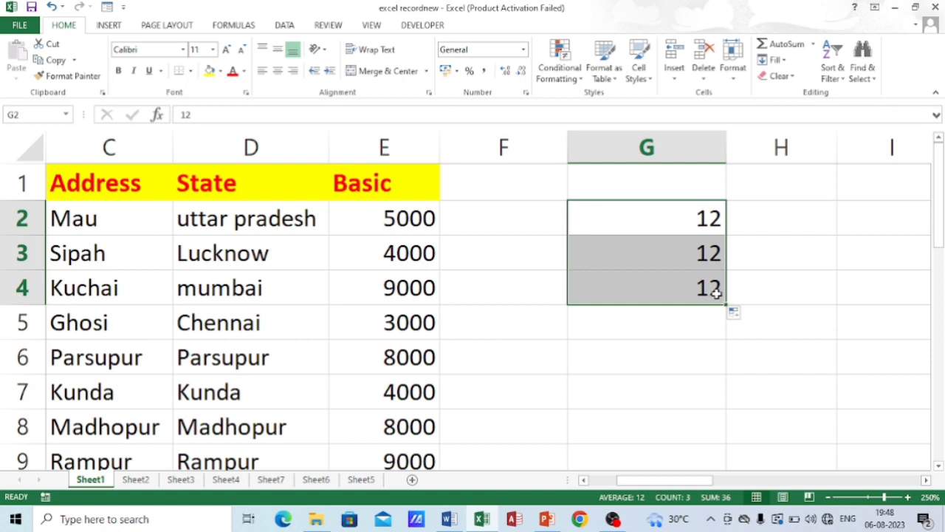
key("ctrl+z")
Step: Extend the 12, 24 pattern from G2:G3 down to 108 in G10
left_click_drag(692, 218, 690, 245)
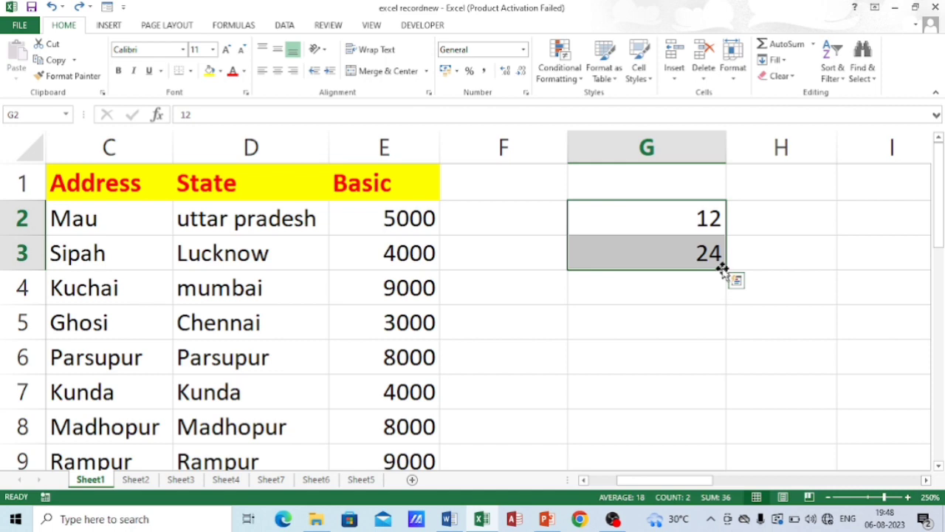
left_click_drag(723, 272, 725, 462)
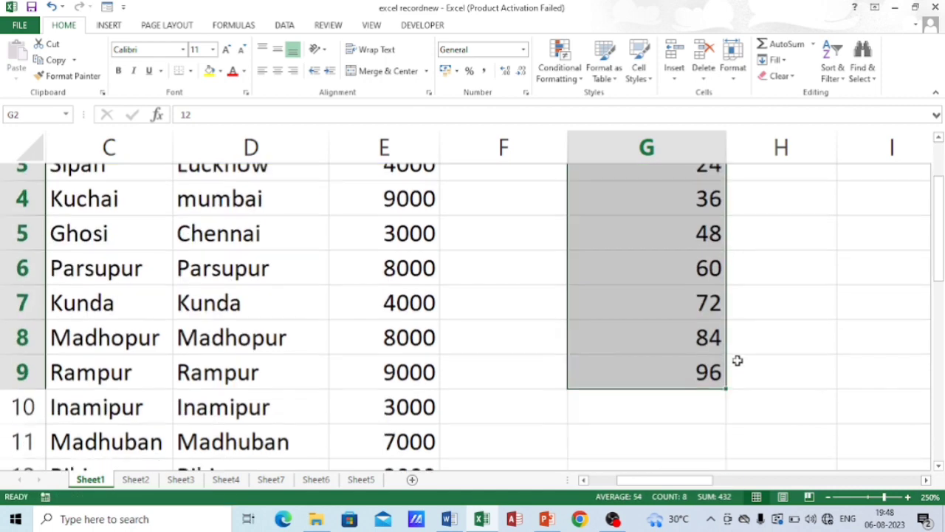
scroll(735, 358, "down", 1)
left_click_drag(725, 374, 728, 414)
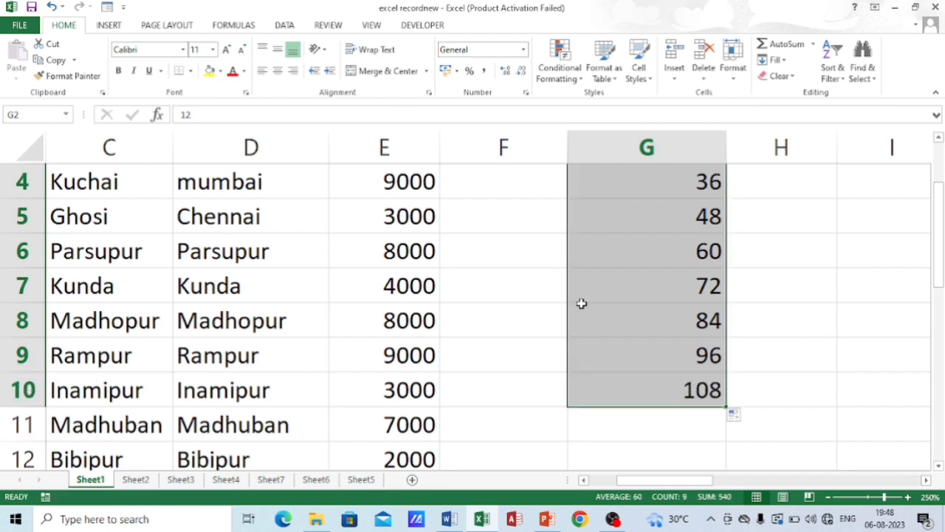
scroll(596, 253, "up", 1)
Step: Enter 1 in F2 and copy it down through F6
left_click(537, 197)
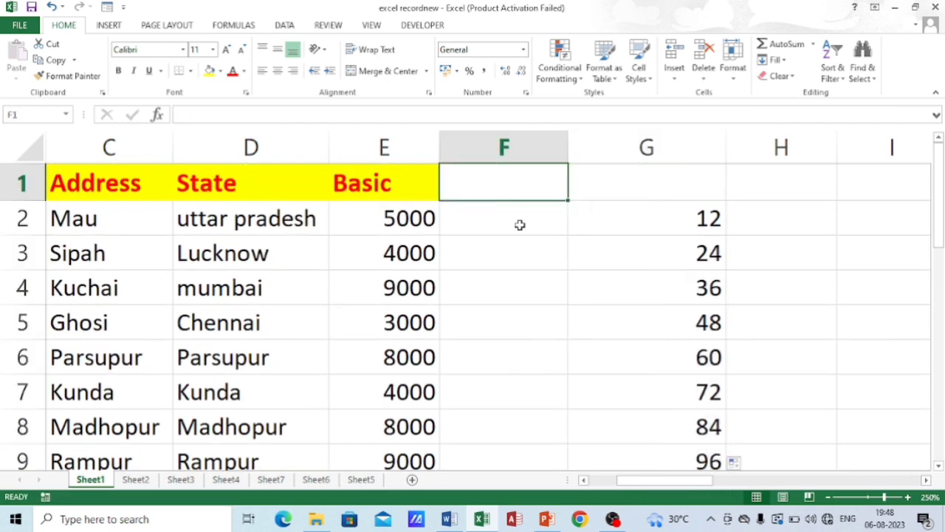
left_click(522, 215)
type("1")
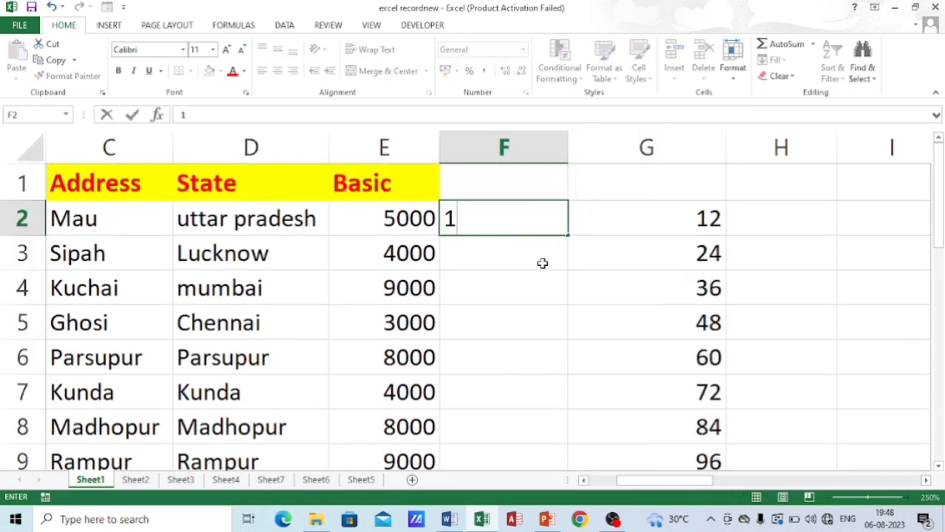
left_click(542, 276)
left_click(512, 222)
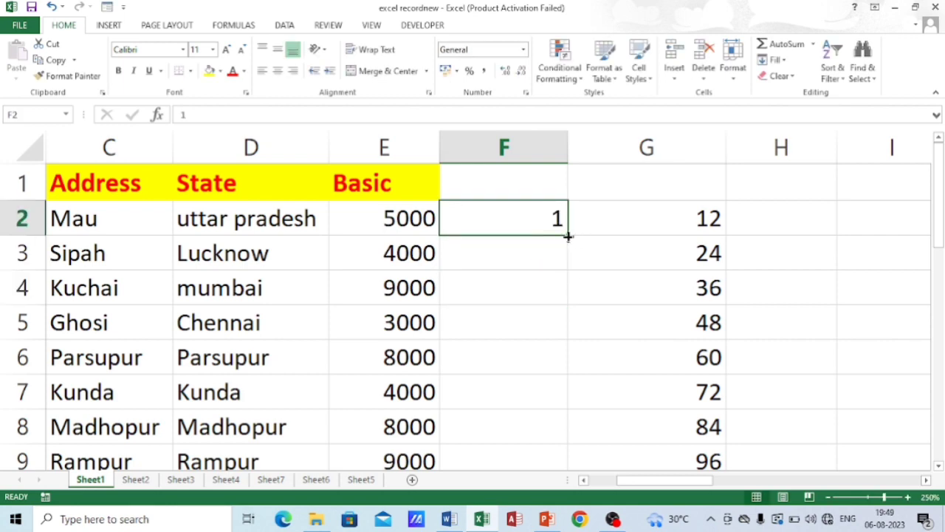
left_click_drag(567, 236, 562, 348)
left_click(532, 219)
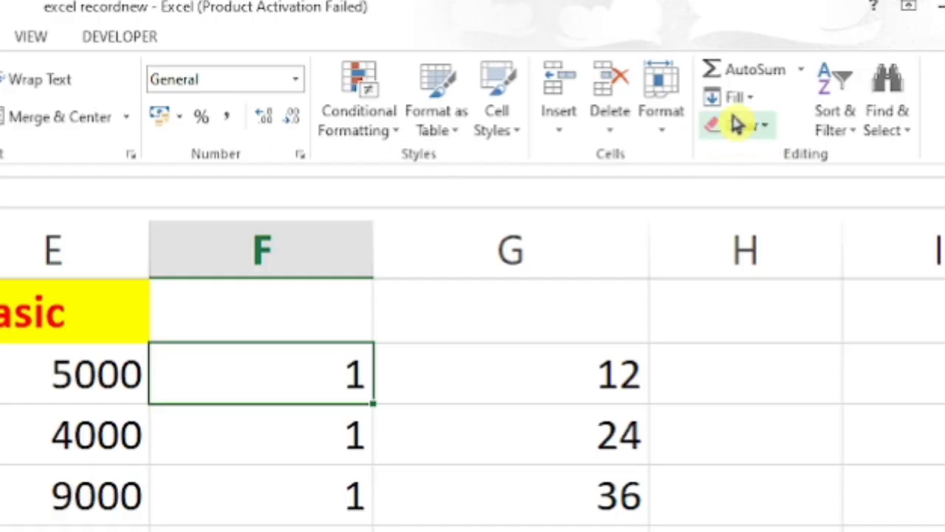
Step: Fill row 2 from F2 with a linear series, step 1, stop value 600
left_click(753, 105)
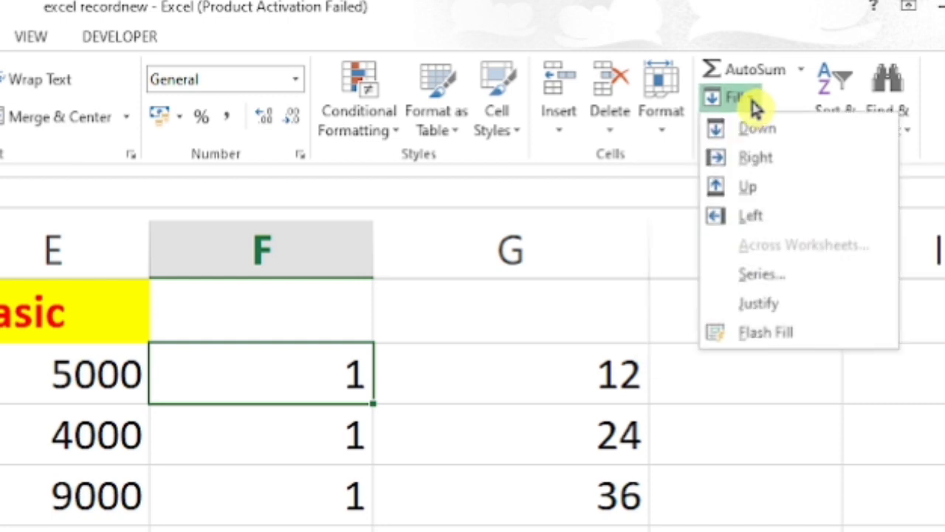
left_click(782, 275)
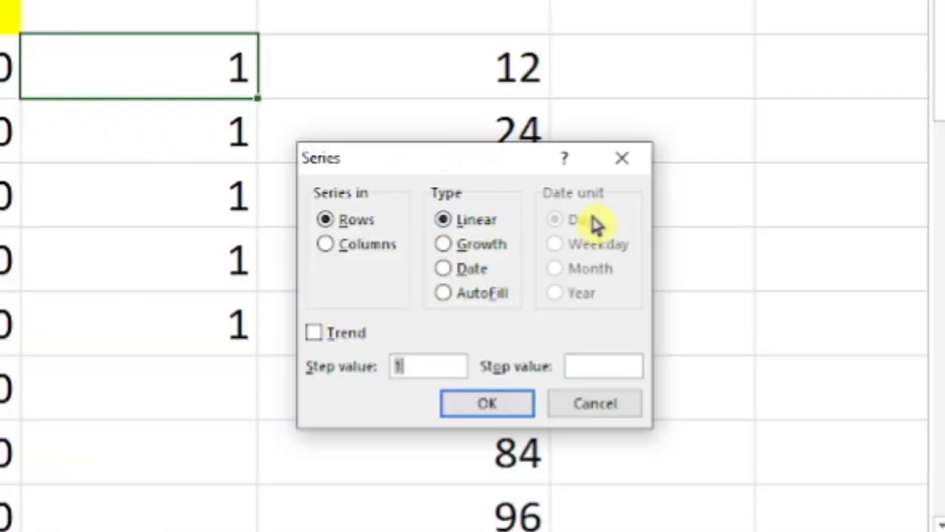
left_click_drag(469, 169, 105, 147)
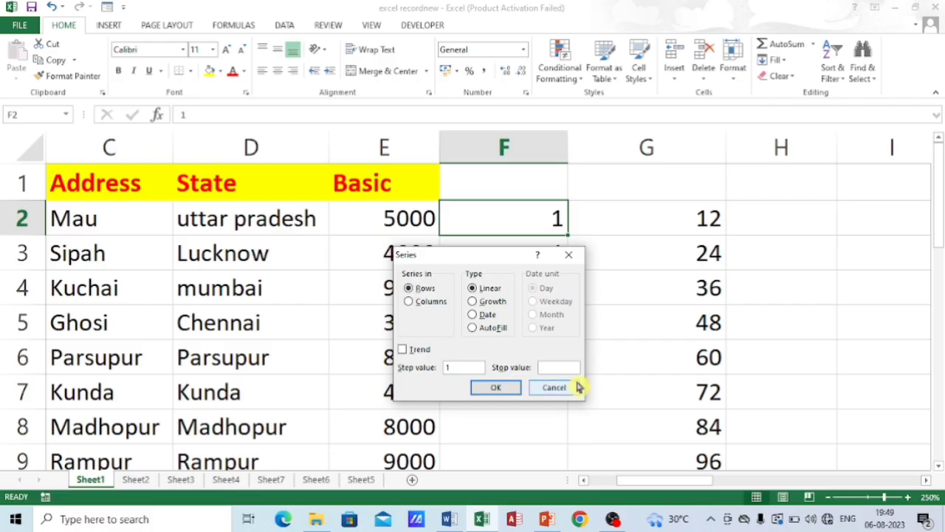
type("00")
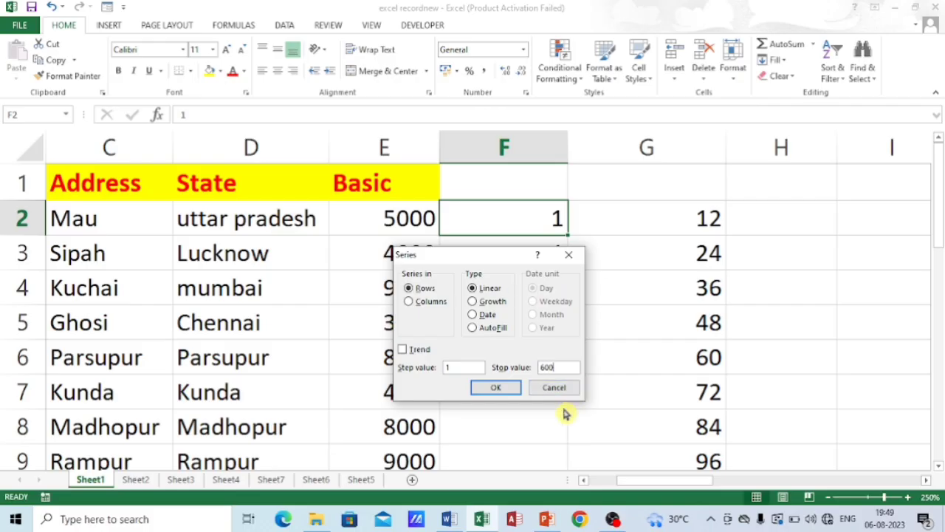
left_click(506, 388)
Step: Check the series by selecting F2 through WG2, then return to F2
key("Right")
key("Right")
key("Right")
key("Right")
key("Right")
key("Right")
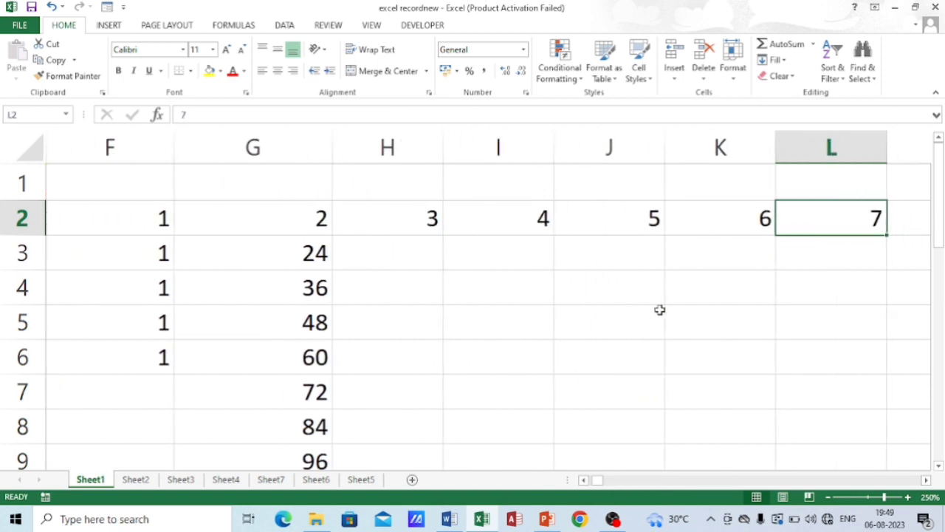
key("Left")
key("Left")
key("Left")
key("Left")
key("Left")
key("Left")
key("Left")
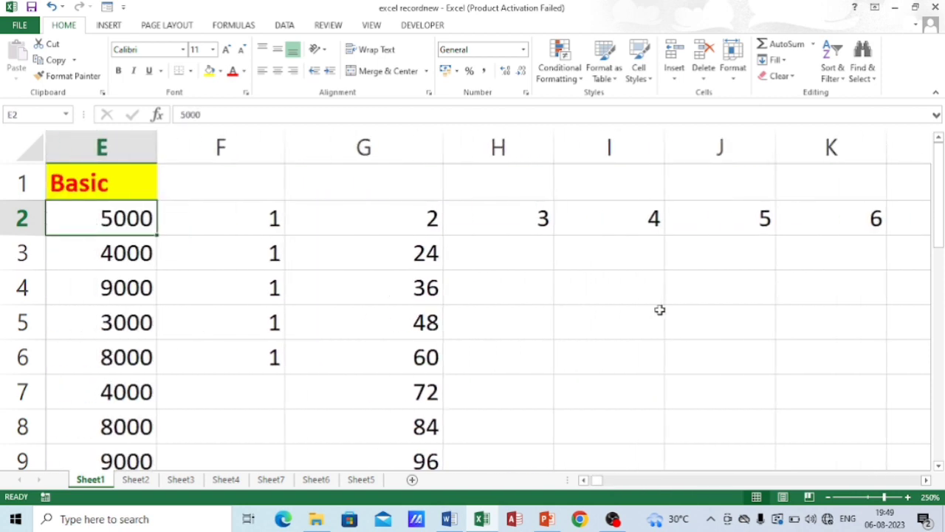
key("Right")
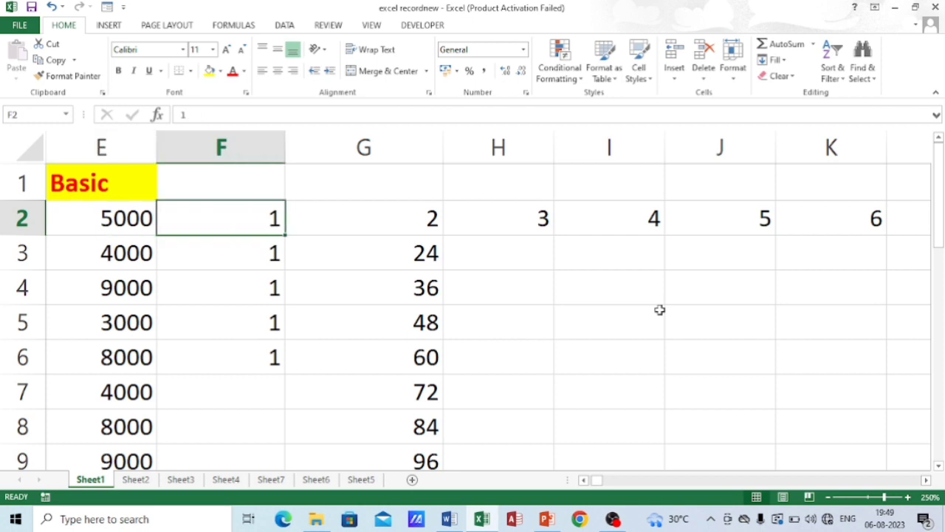
key("ctrl+shift+Right")
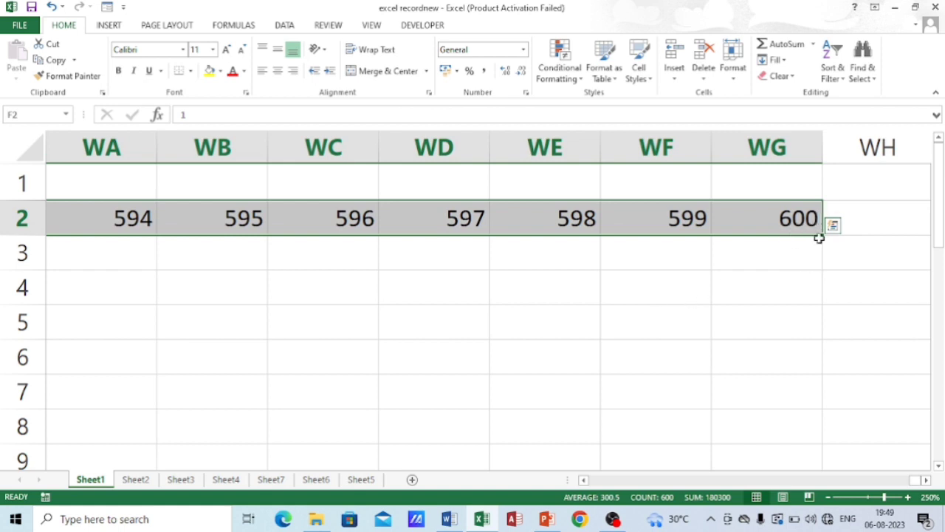
key("ctrl+BackSpace")
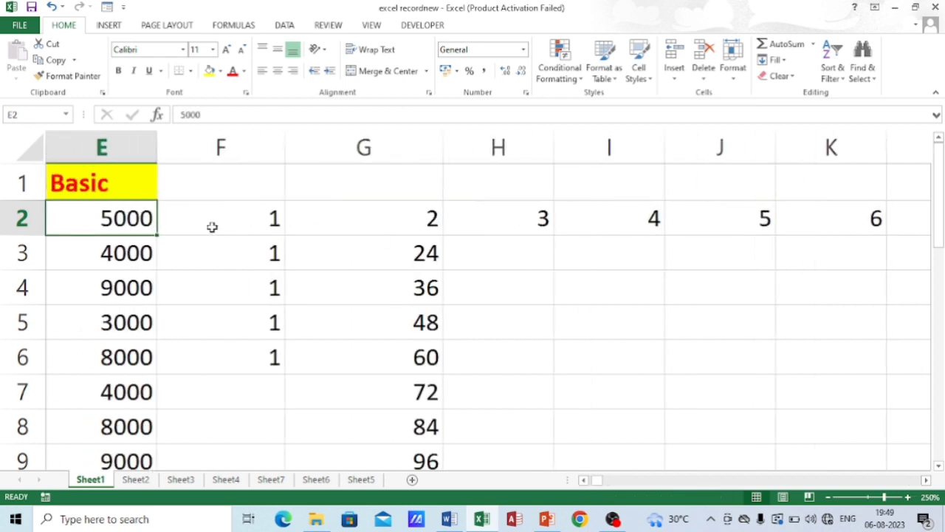
Step: Reselect the F2:WG2 series and bring the view back to F2
left_click(240, 218)
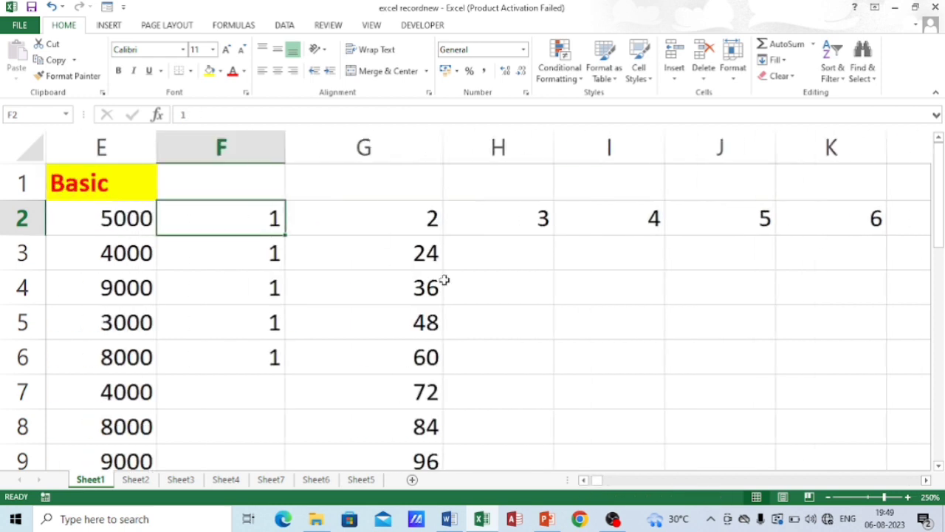
key("ctrl+shift+Right")
key("ctrl+BackSpace")
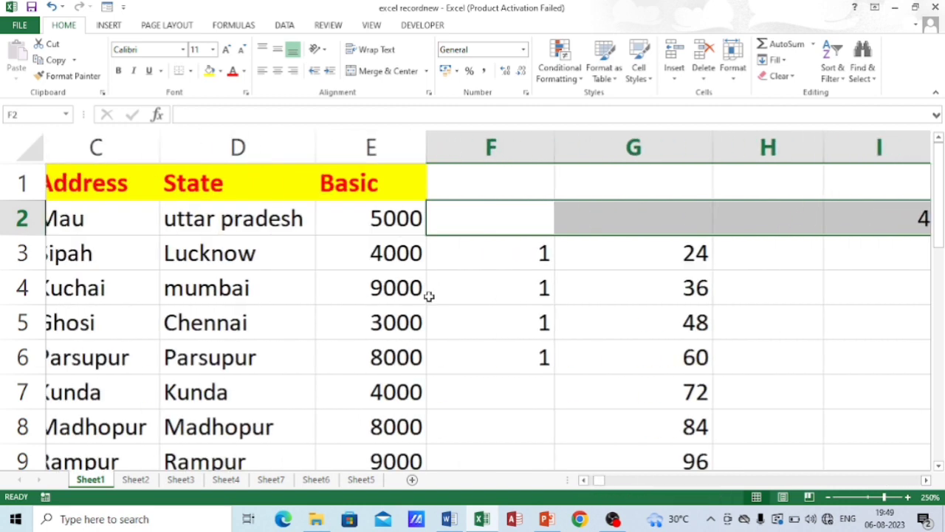
Step: Fill column F from F3 with a linear series to 5000, then select it to verify
left_click(530, 252)
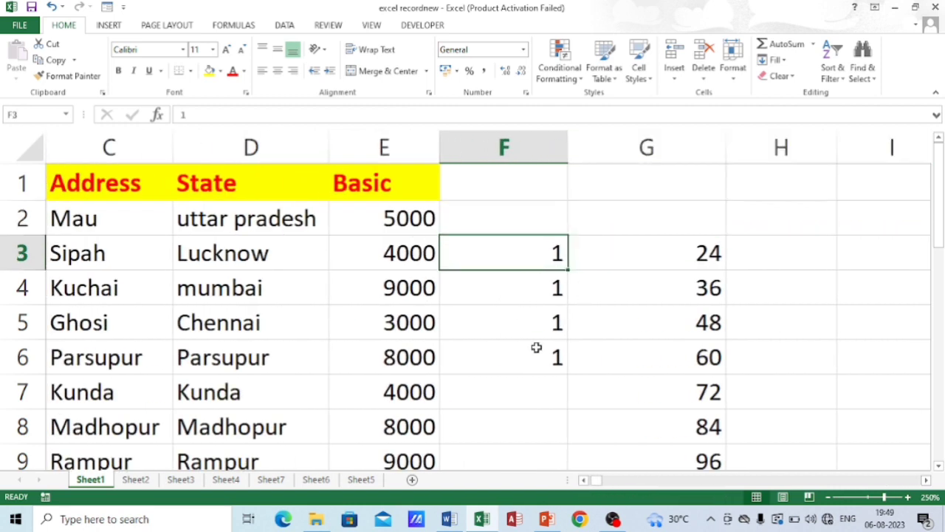
left_click(777, 60)
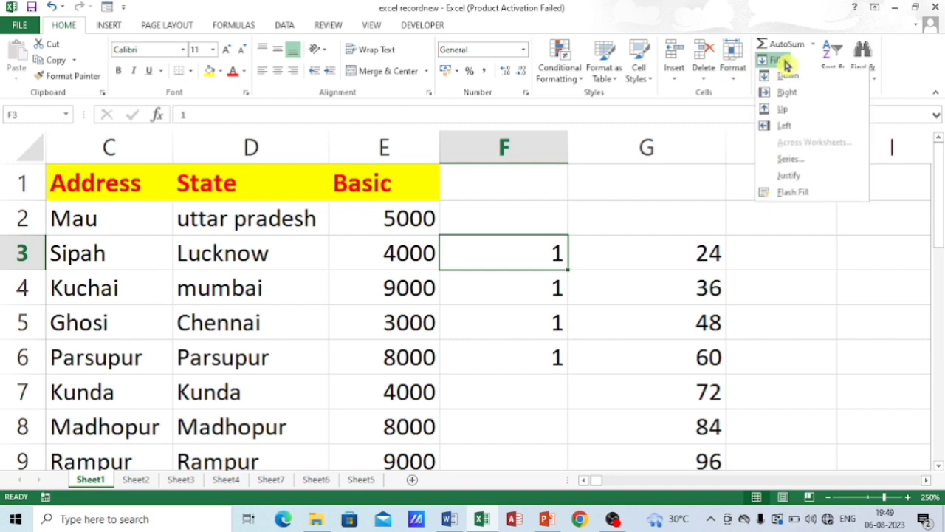
left_click(790, 160)
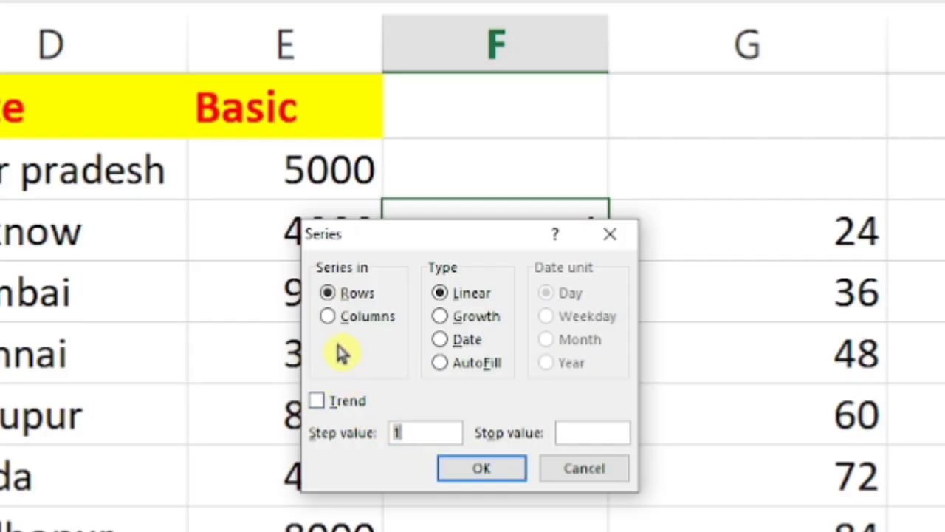
left_click(328, 317)
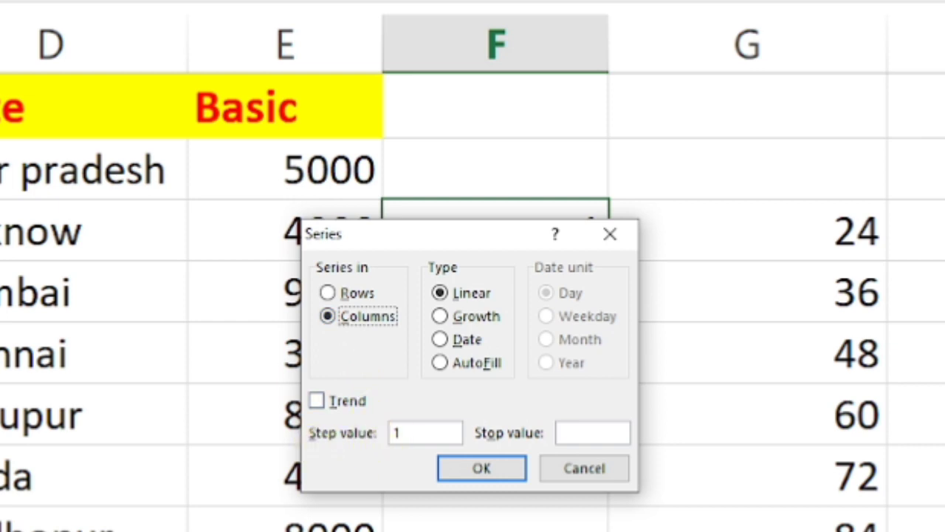
left_click(561, 434)
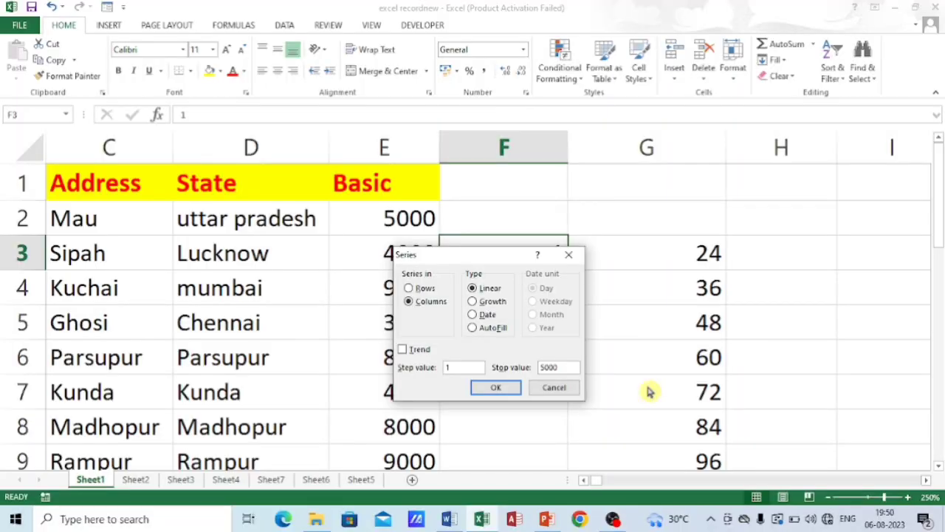
left_click(482, 467)
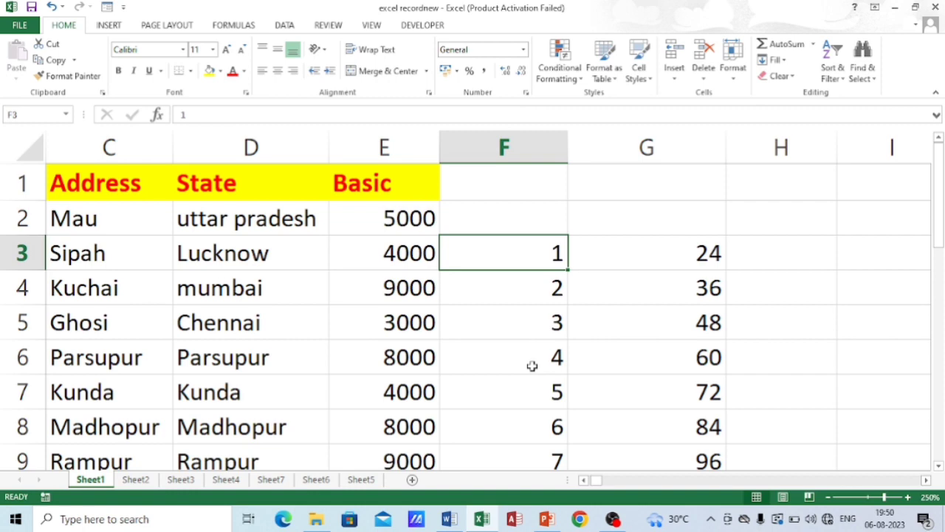
key("ctrl+shift+Down")
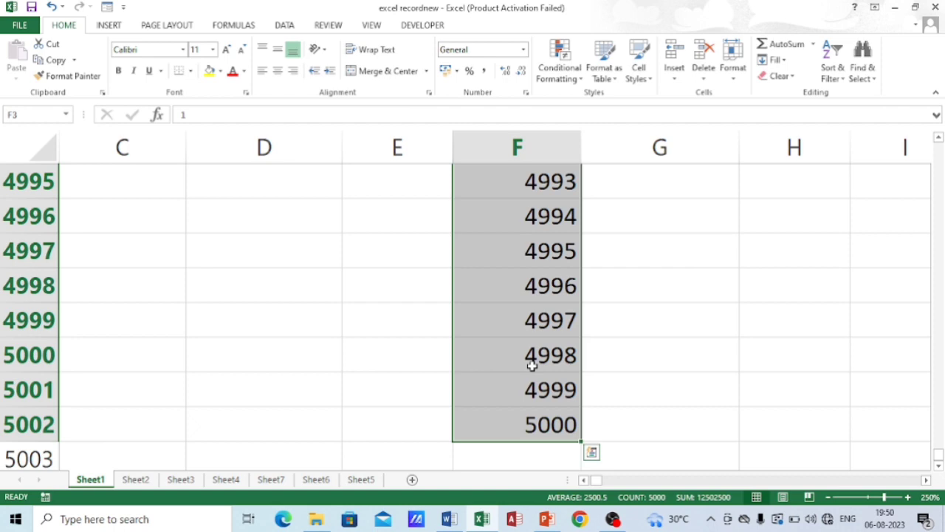
key("ctrl+BackSpace")
Step: Type 1 and 2 in F2:F3, extend the count to 6 in F7, then clear it
left_click(527, 184)
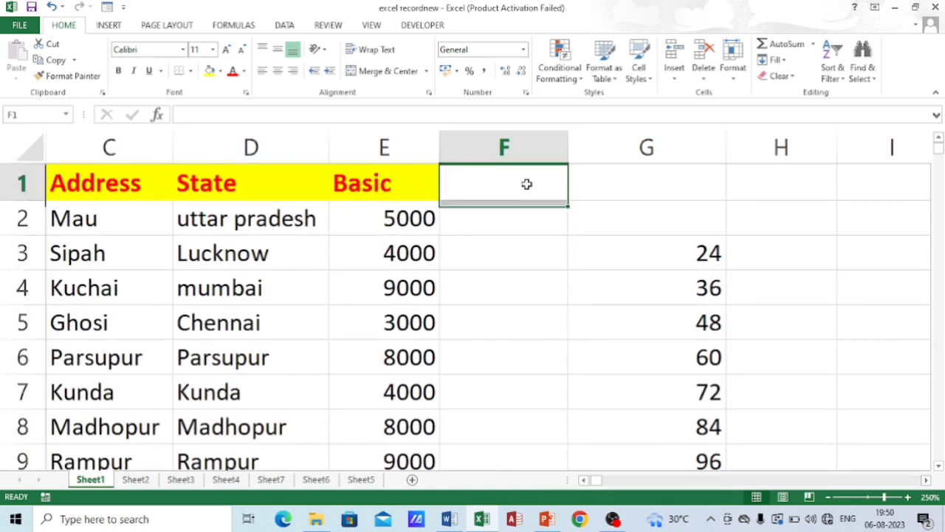
left_click(625, 218)
left_click(509, 216)
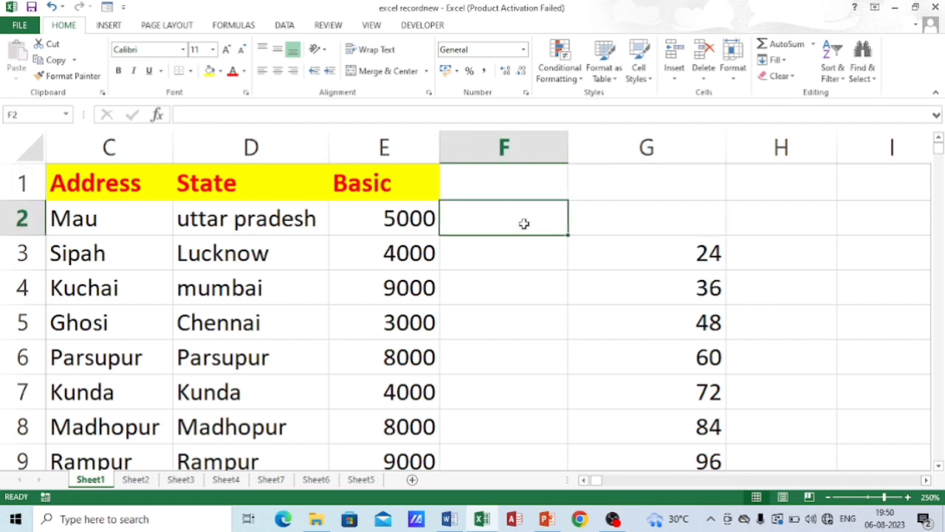
type("1")
left_click(537, 261)
type("2")
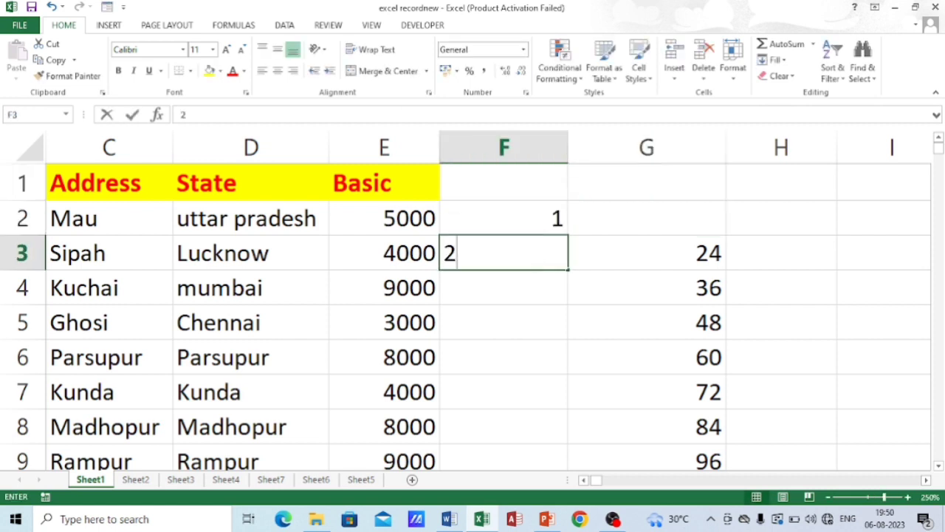
left_click(529, 213)
left_click_drag(529, 222, 532, 241)
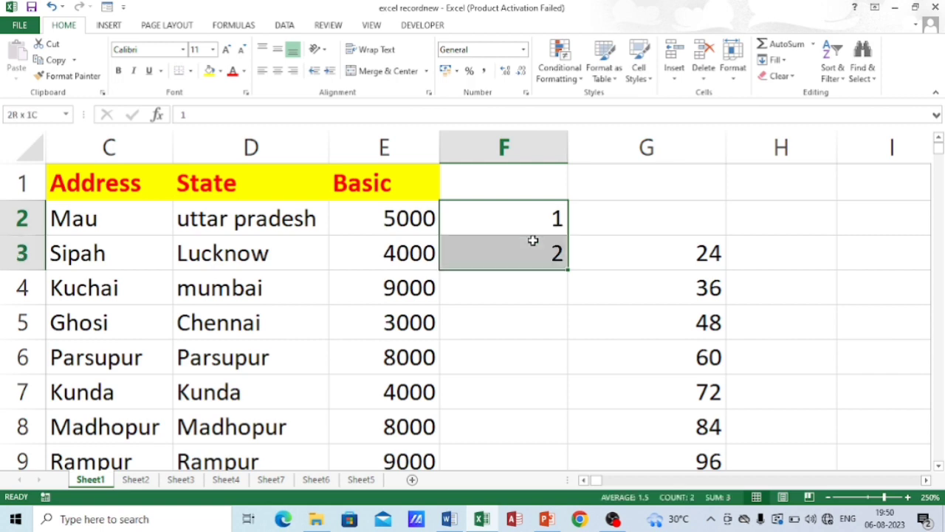
left_click_drag(569, 270, 559, 393)
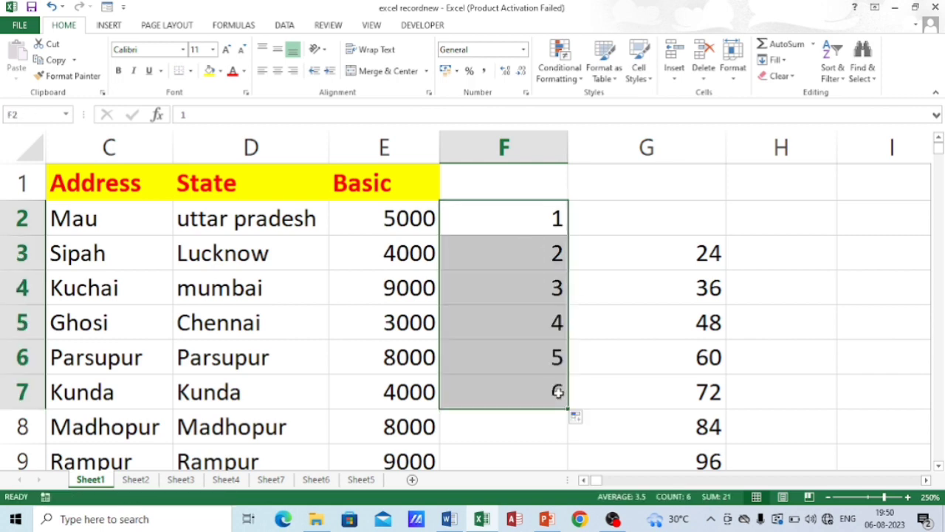
key("Delete")
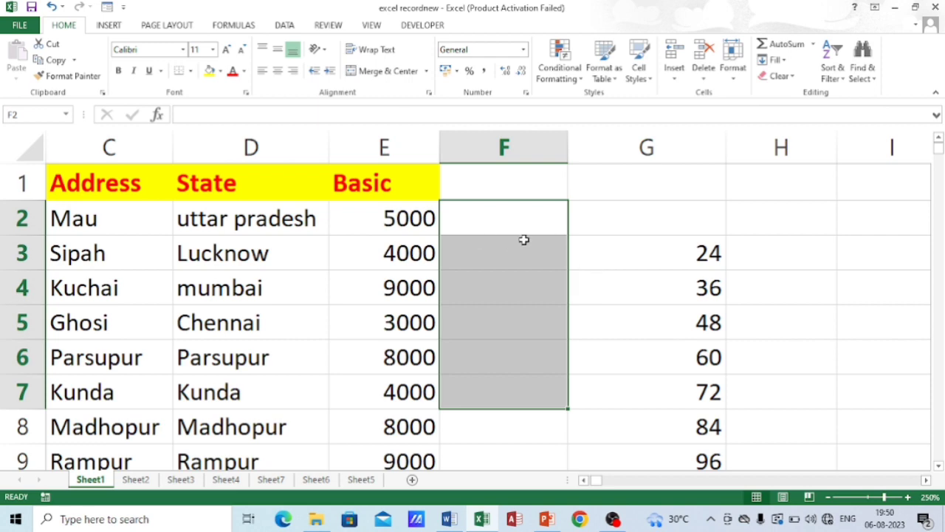
Step: Open Excel Options from the ribbon menu, go to Advanced, and open Edit Custom Lists
right_click(85, 40)
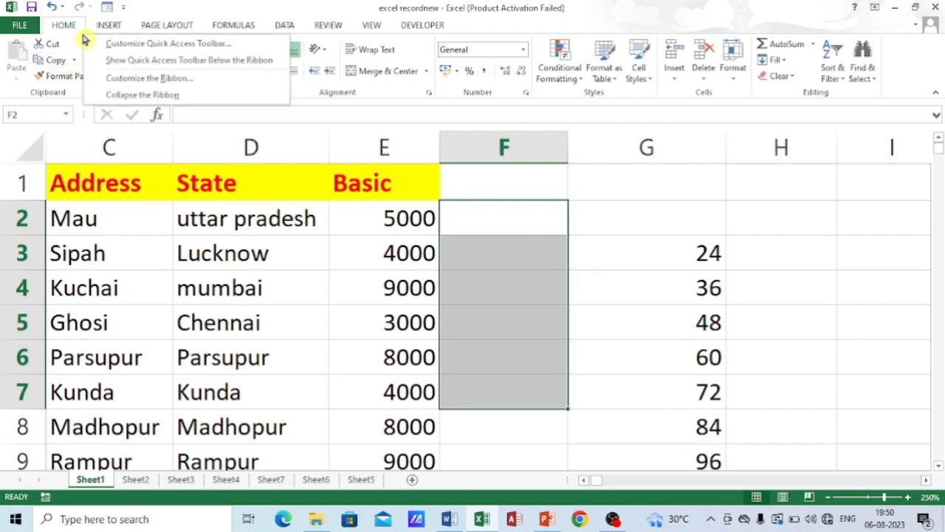
left_click(135, 81)
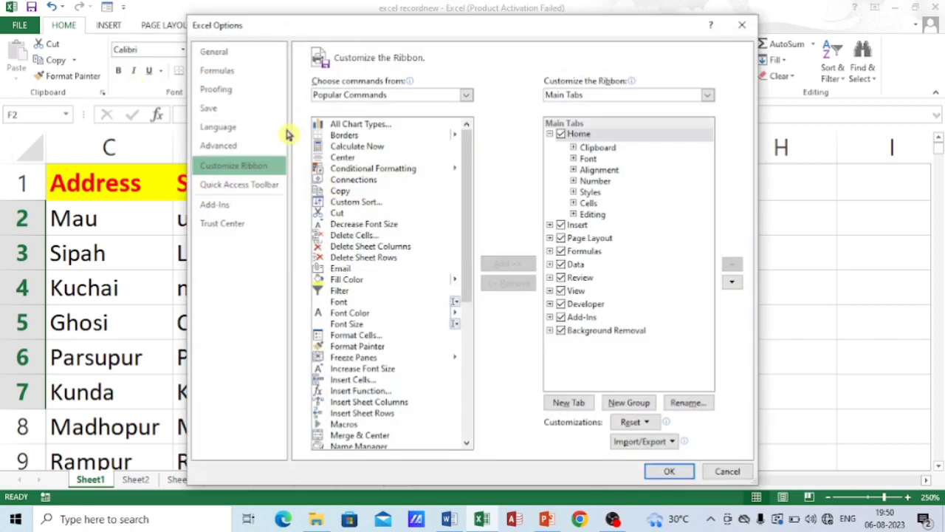
left_click(224, 155)
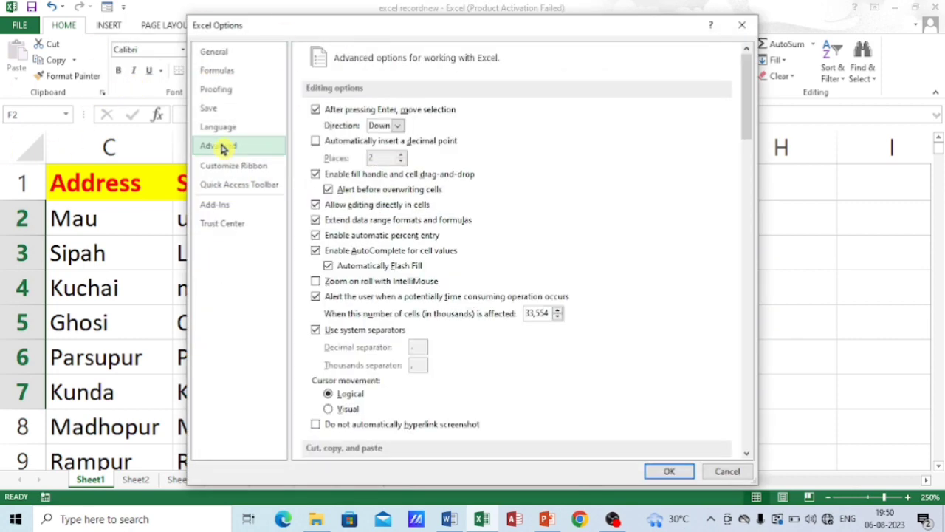
left_click_drag(744, 122, 750, 418)
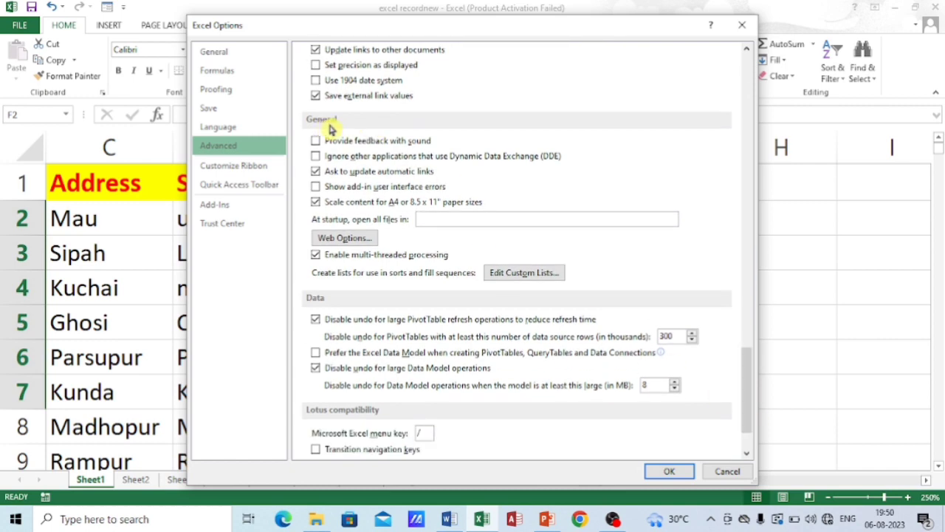
left_click(521, 273)
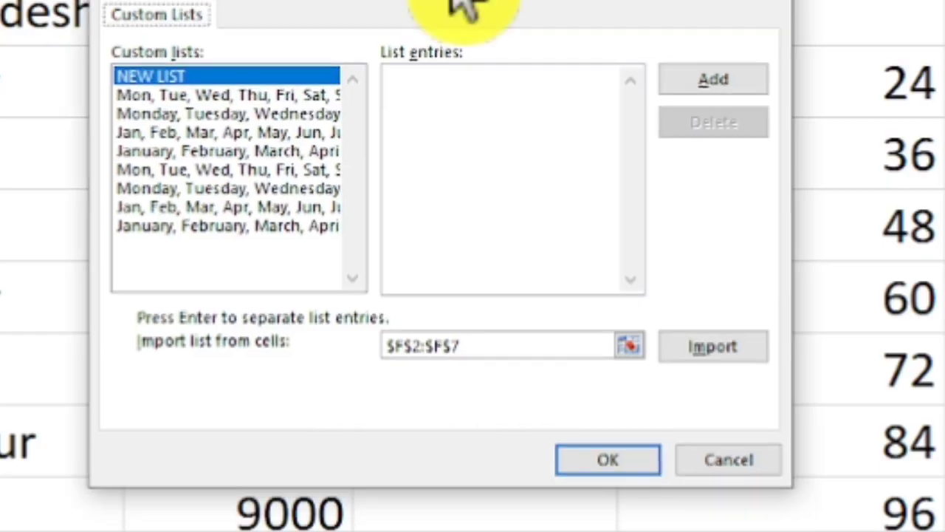
Step: Add a custom list of six first names, close Options, and select F2
left_click_drag(495, 206, 383, 91)
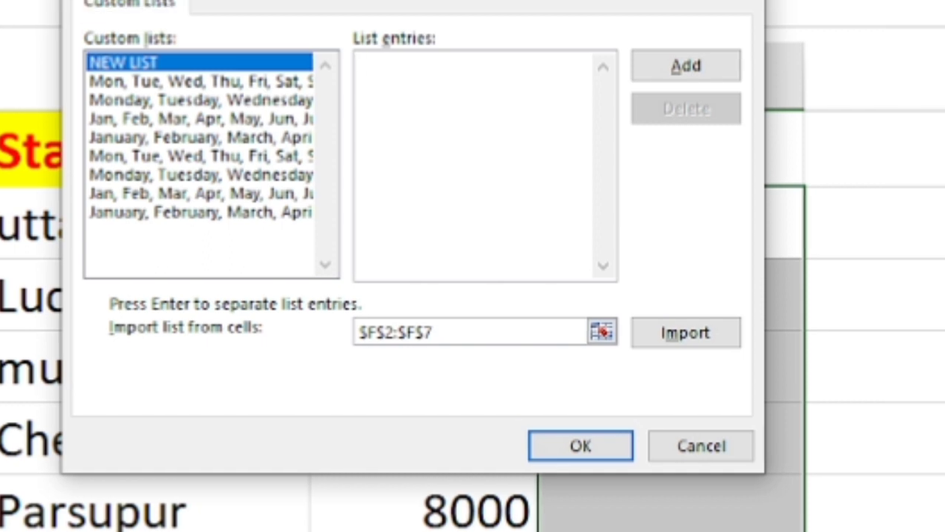
type("annu,")
type("rani")
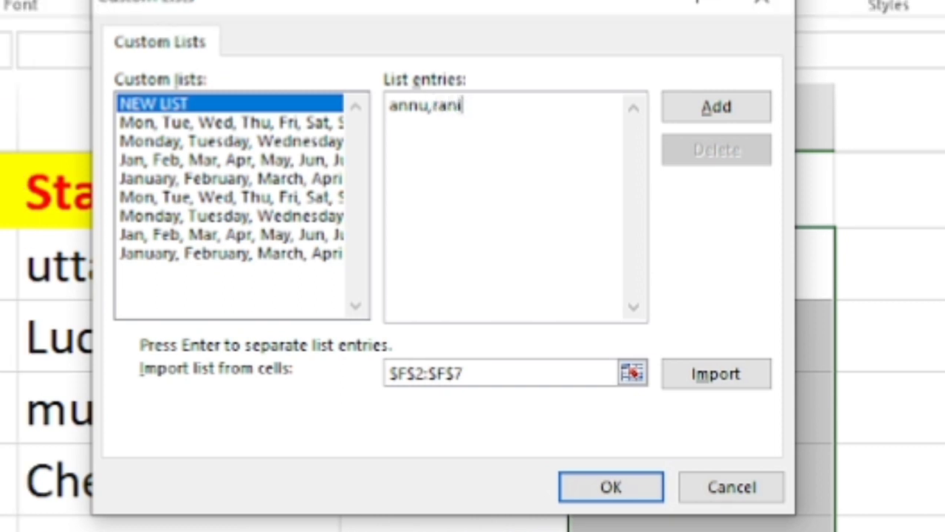
type(",")
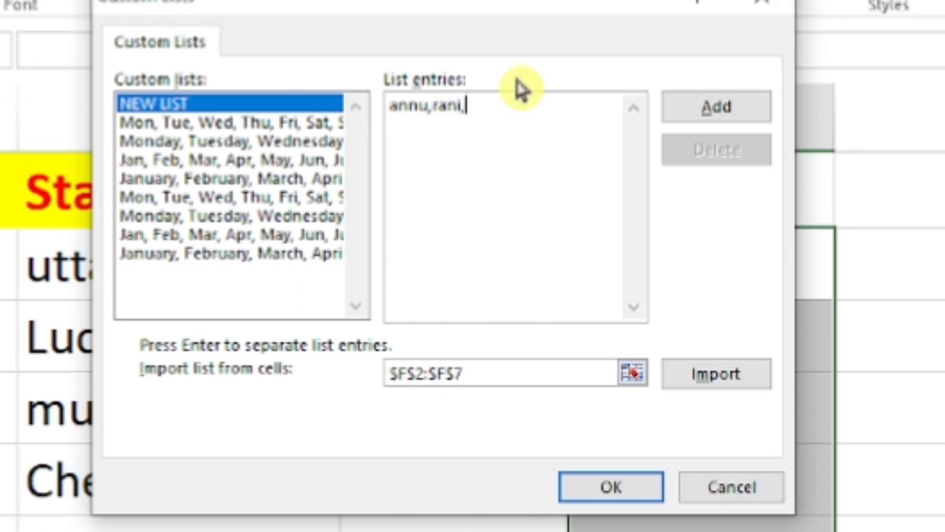
type("heena,")
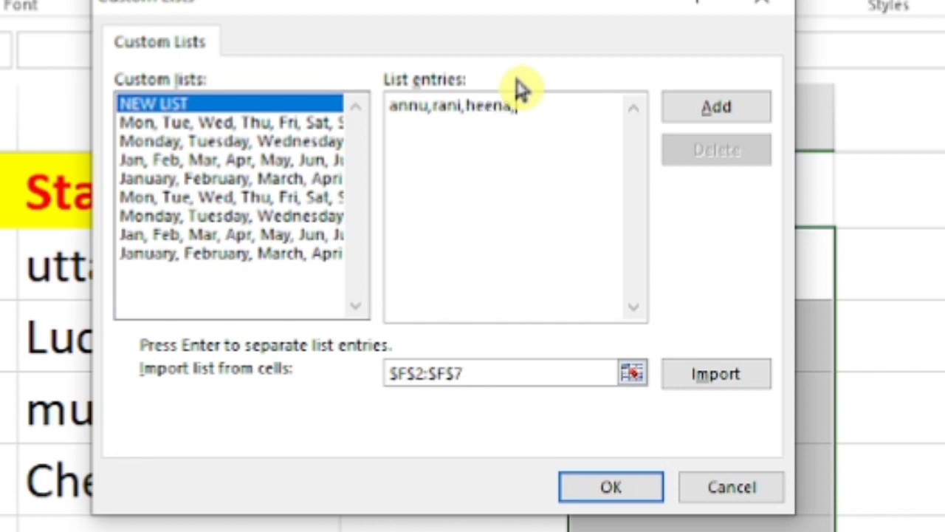
type("meen")
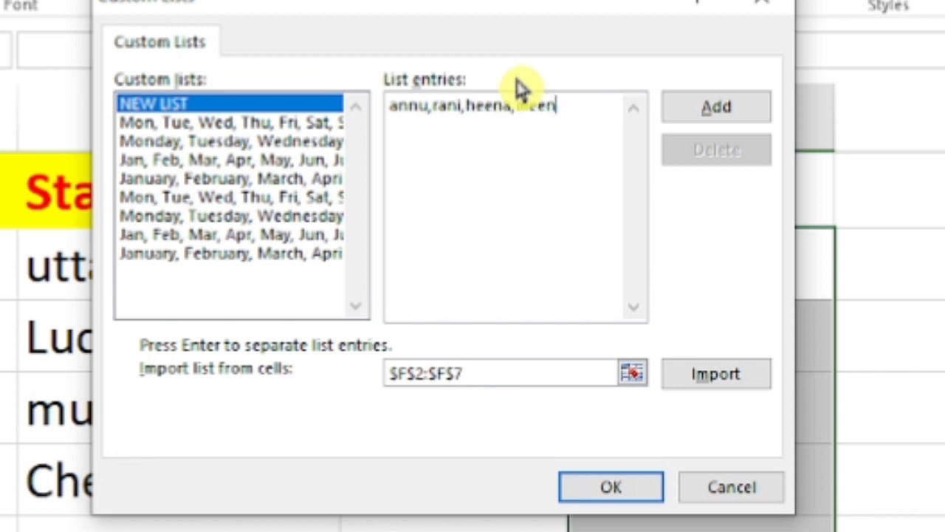
type("a,jiy")
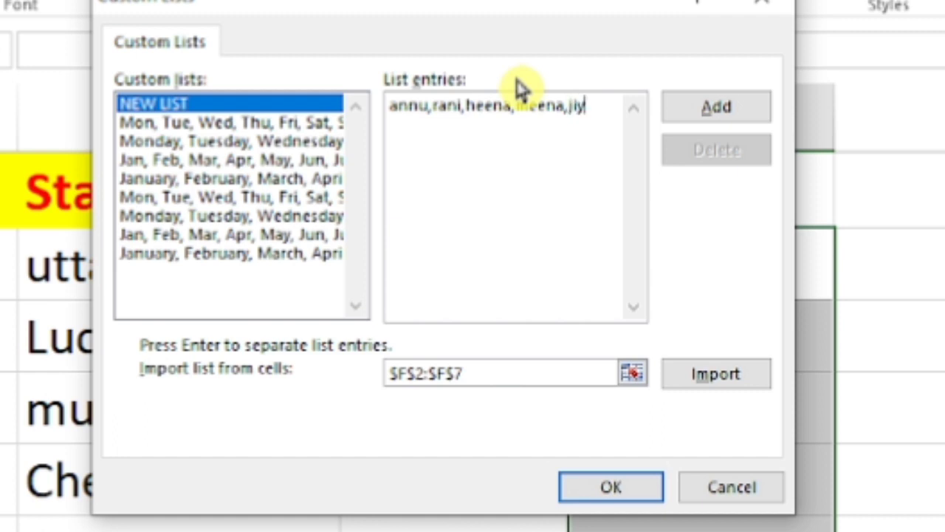
type("a,ka")
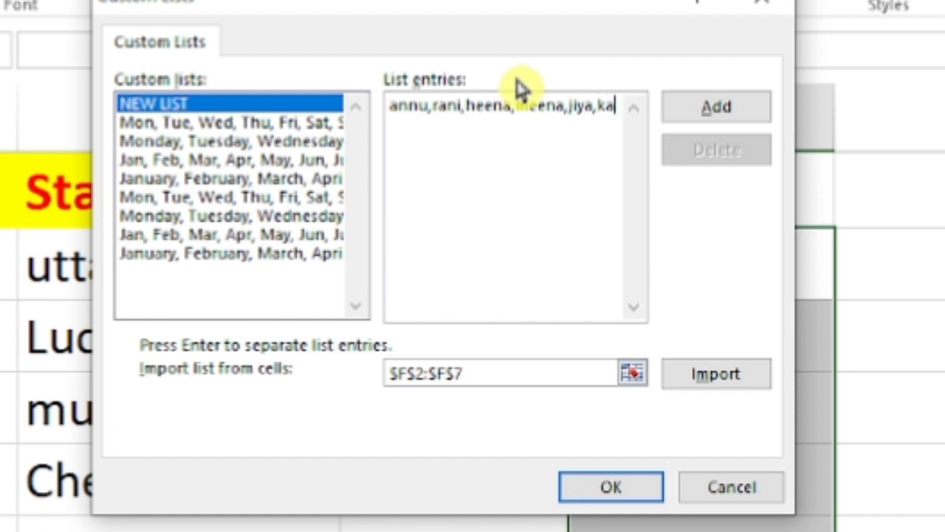
type("jal")
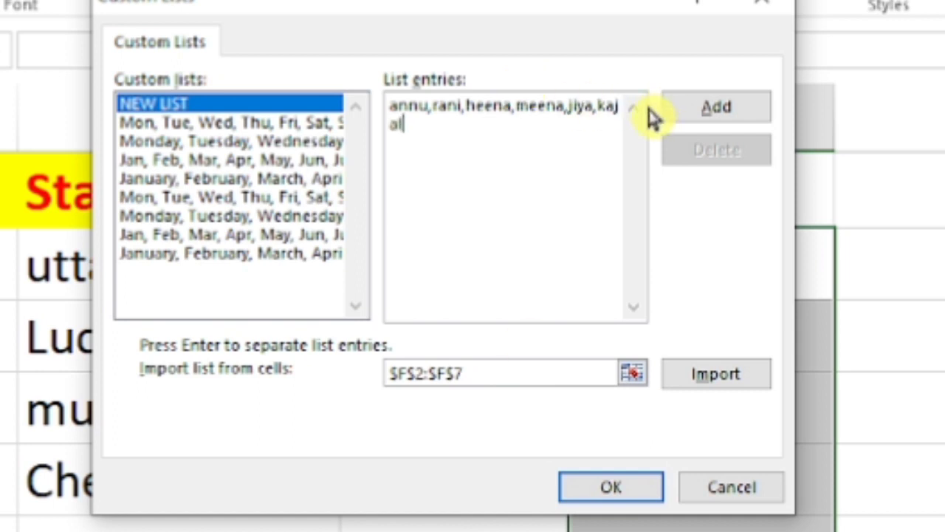
left_click(701, 117)
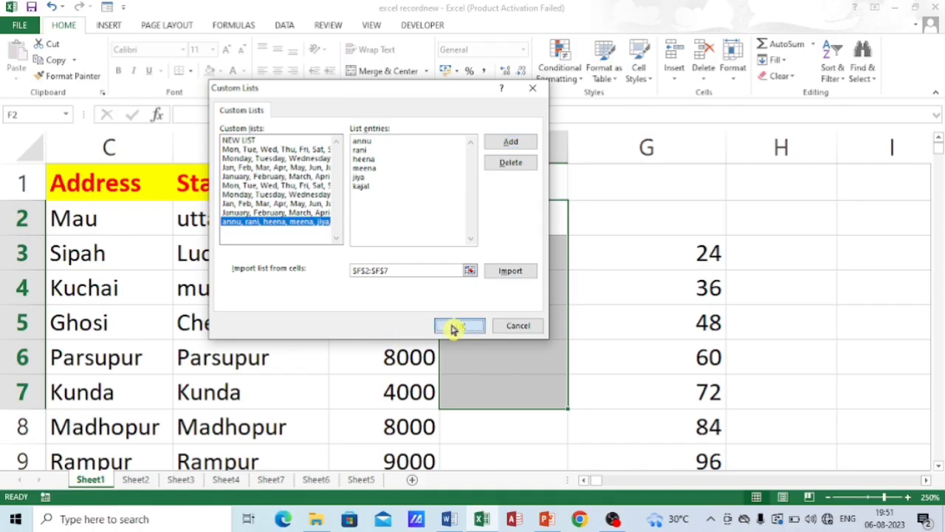
left_click(608, 491)
left_click(654, 470)
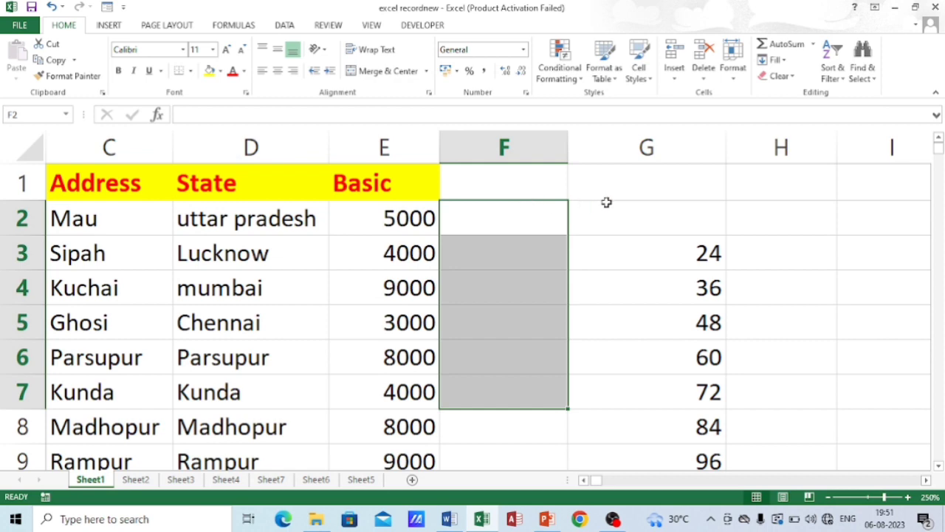
left_click(519, 217)
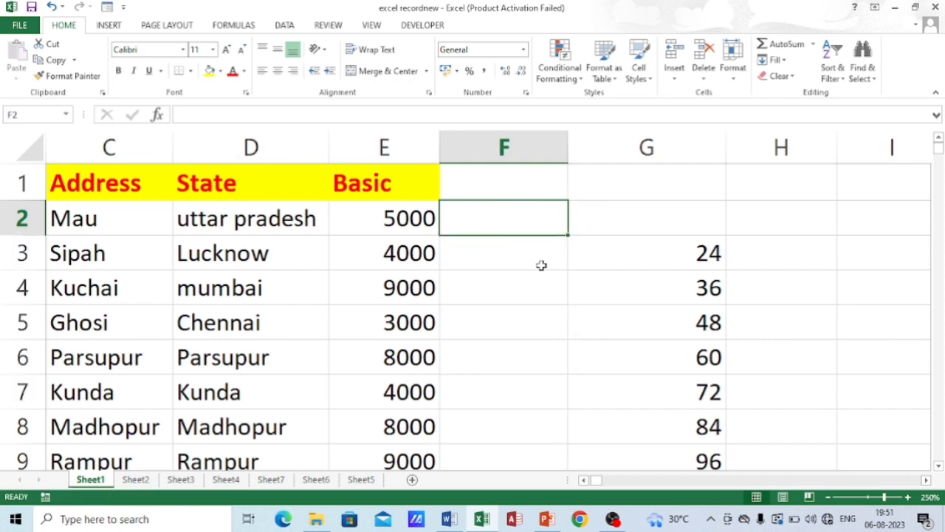
Step: Enter annu in F2 and fill the custom first-name list down column F to row 12
type("annu")
left_click(571, 279)
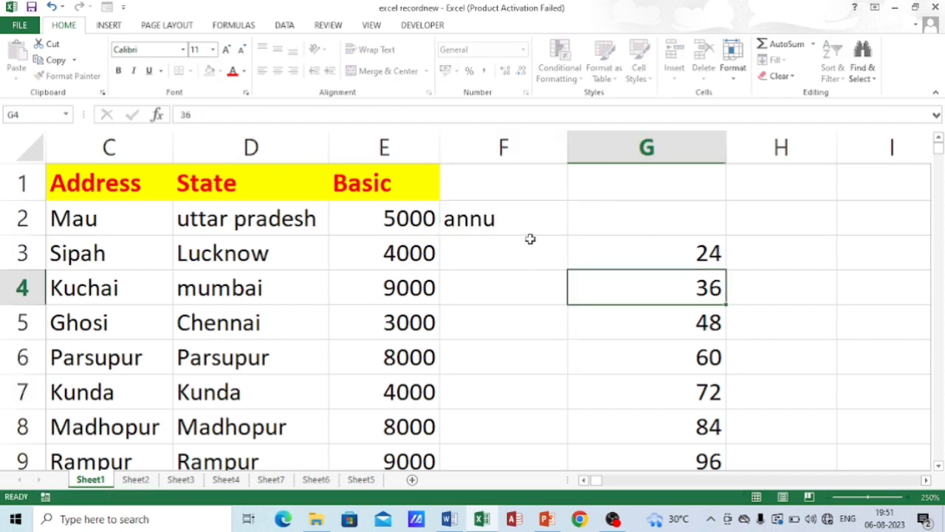
left_click(476, 216)
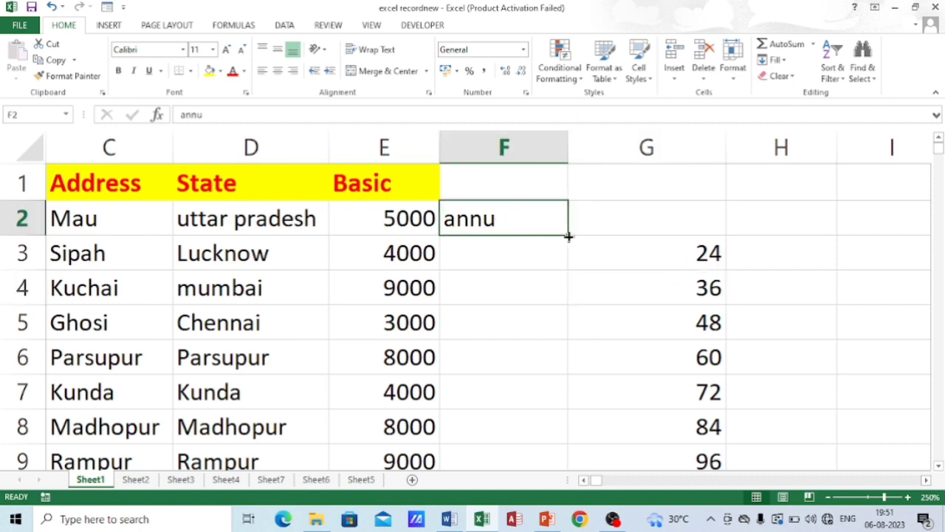
left_click_drag(568, 236, 568, 407)
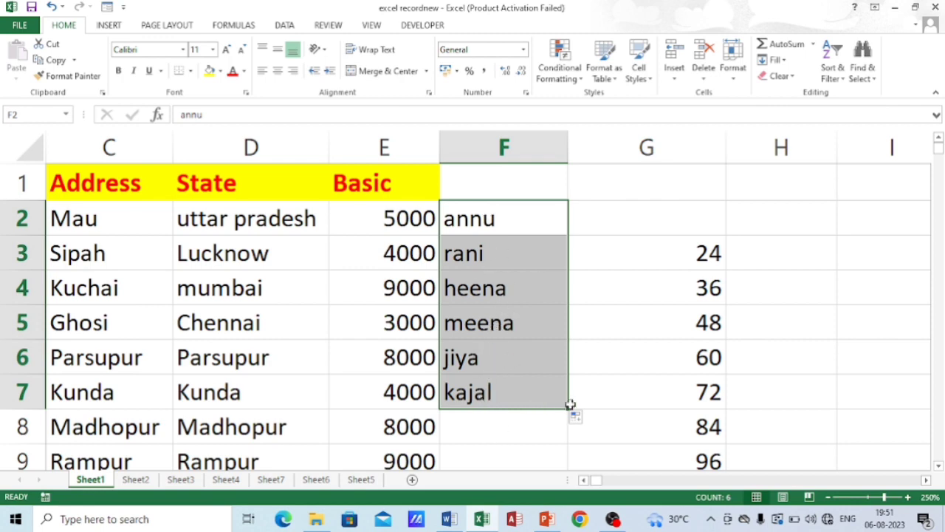
mouse_move(566, 410)
left_mouse_down()
mouse_move(581, 485)
mouse_move(569, 403)
left_mouse_up()
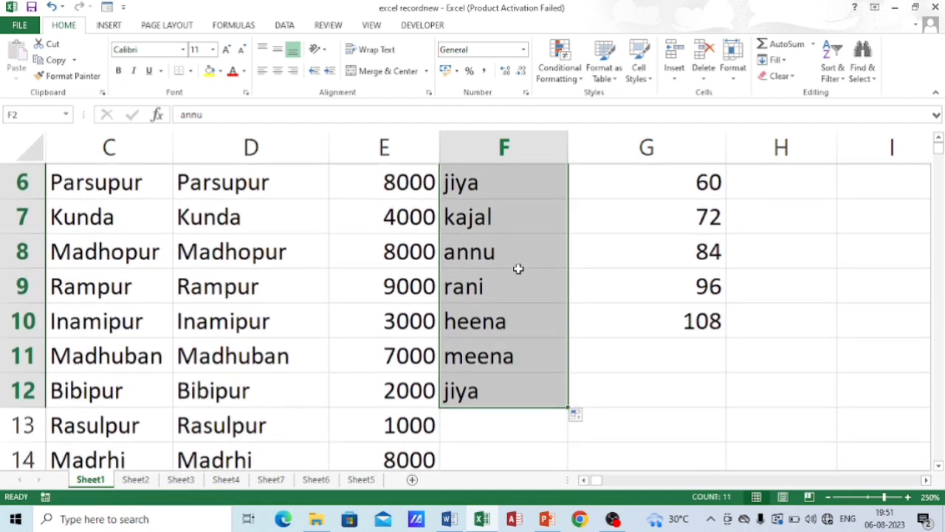
Step: Select the filled names in column F and delete them
scroll(513, 285, "up", 2)
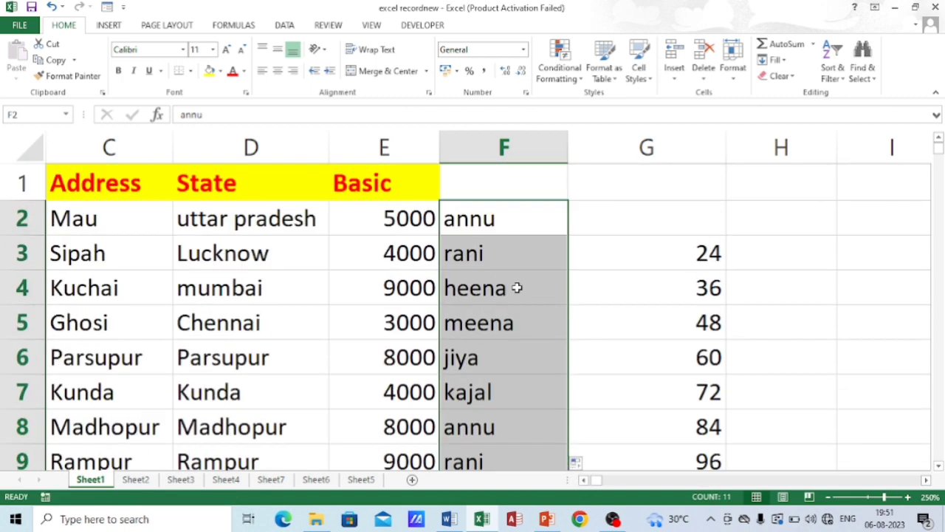
left_click(623, 194)
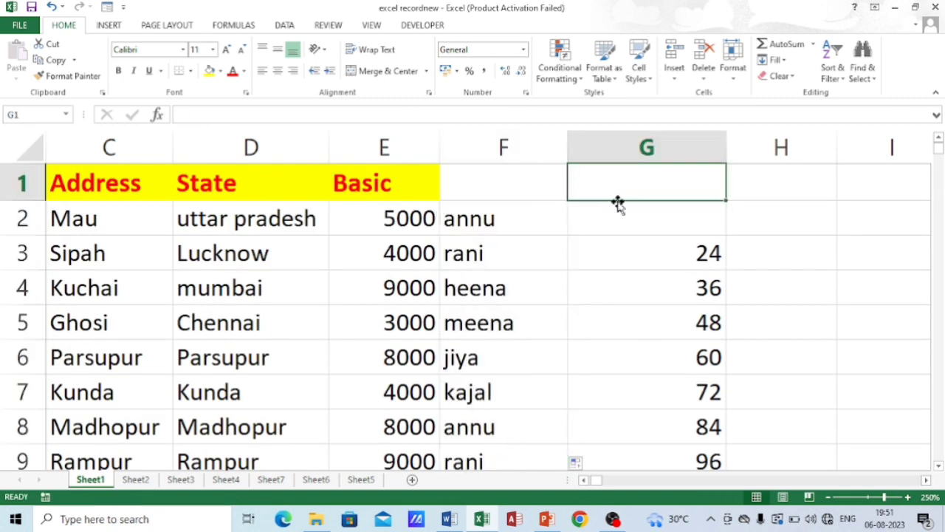
left_click_drag(473, 210, 487, 360)
key("Delete")
Step: Type jan in F2 and autofill the months through jul down to F8
left_click(517, 218)
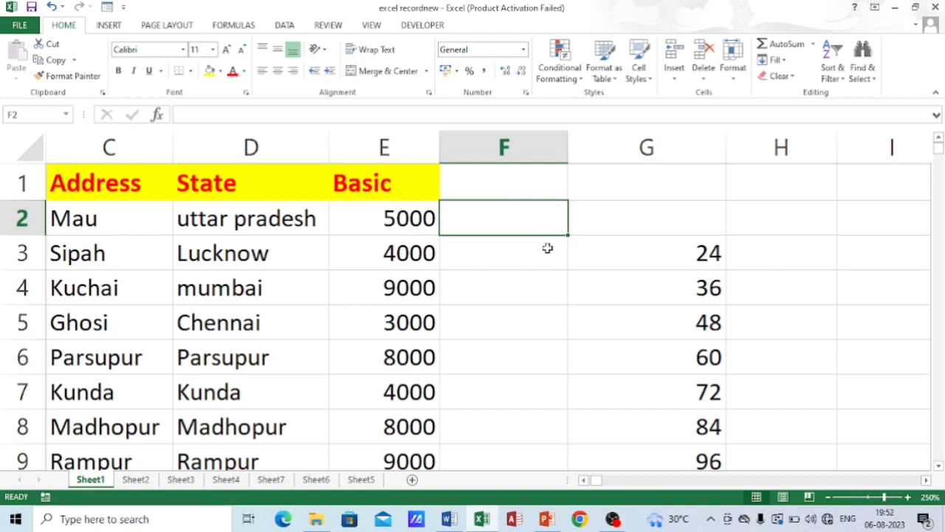
type("jan")
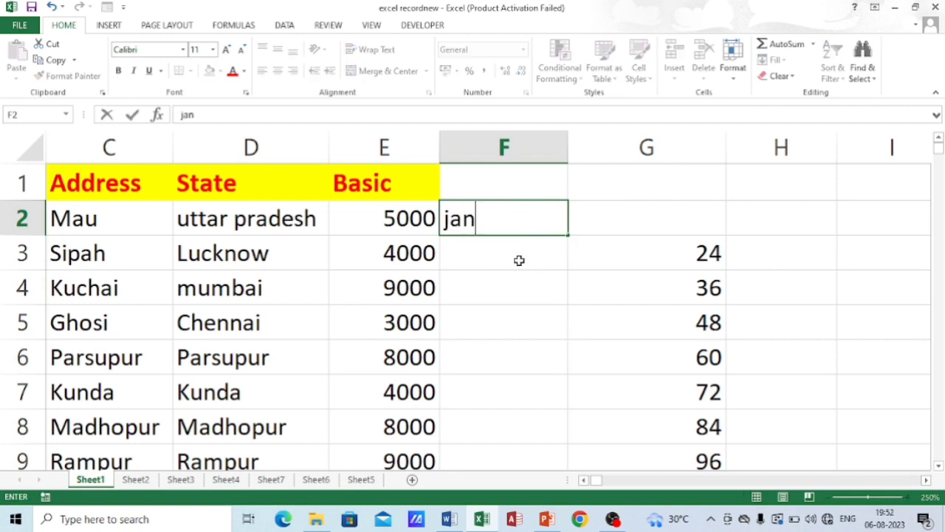
left_click(465, 197)
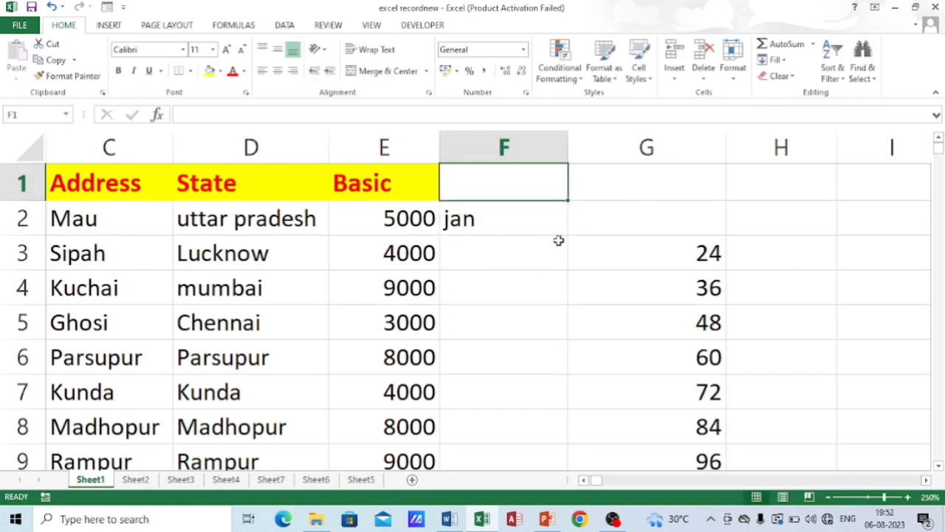
left_click(516, 224)
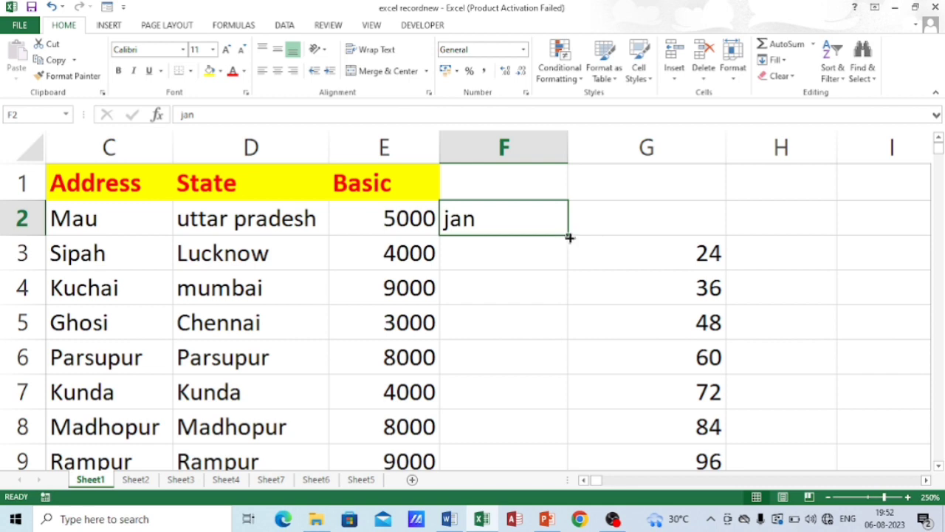
left_click_drag(570, 238, 572, 431)
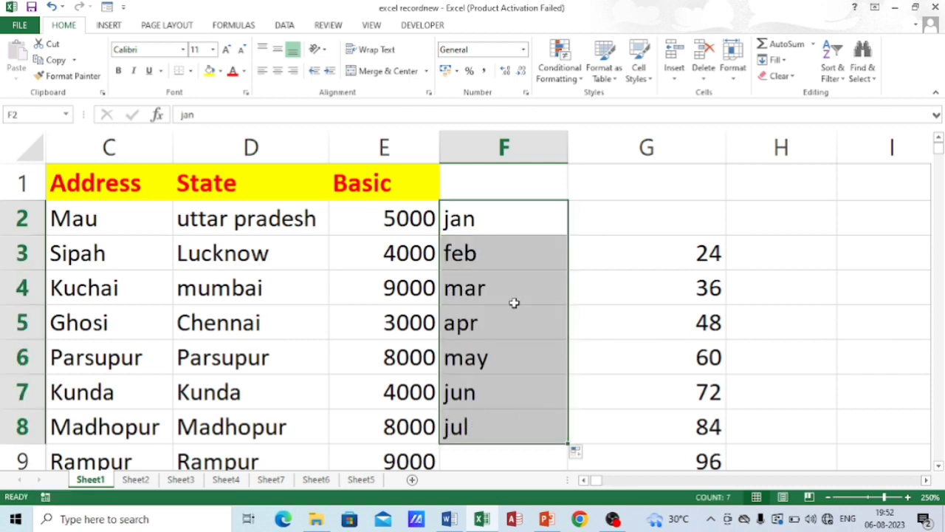
Step: Clear the months and numbers in F2:G9, then jump back to A1
left_click(619, 217)
left_click_drag(477, 218, 641, 469)
key("Delete")
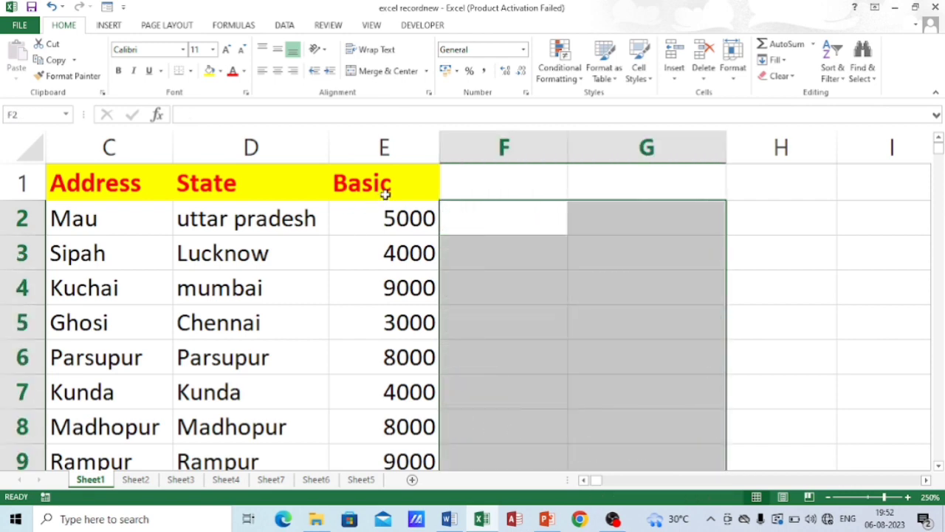
left_click(531, 234)
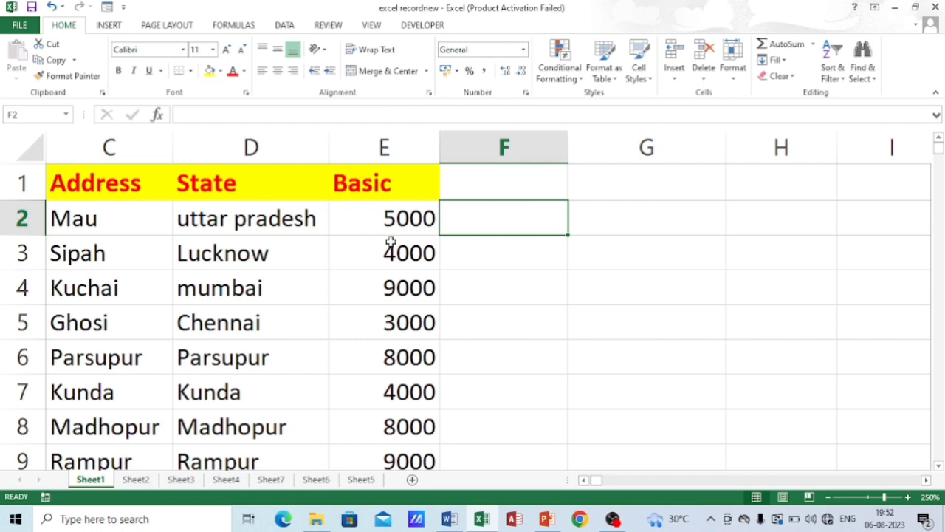
key("ctrl+Home")
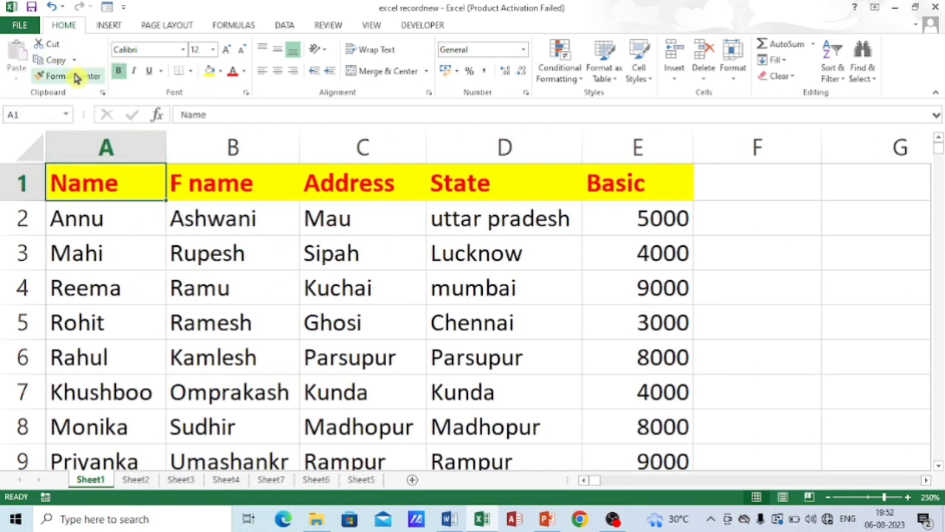
Step: Copy Mau from C2 and paste it into F2 and F3
left_click(334, 226)
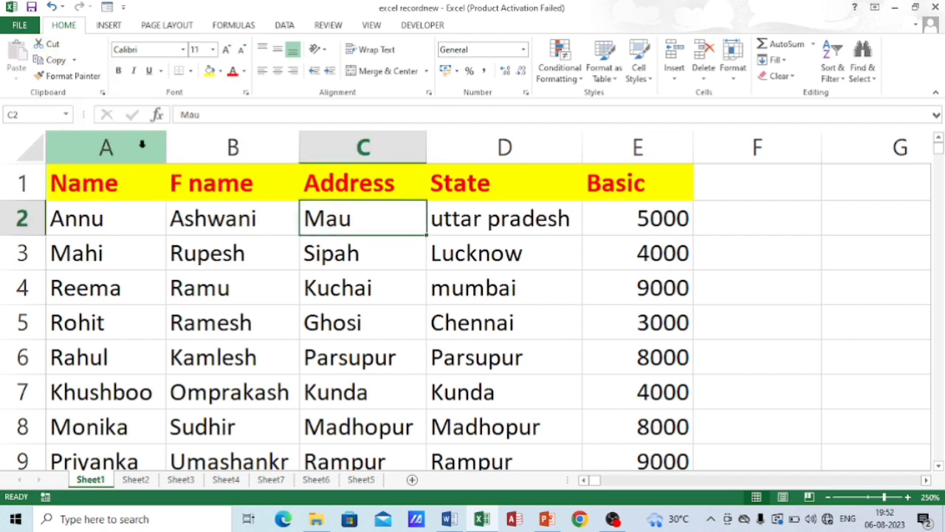
key("ctrl+c")
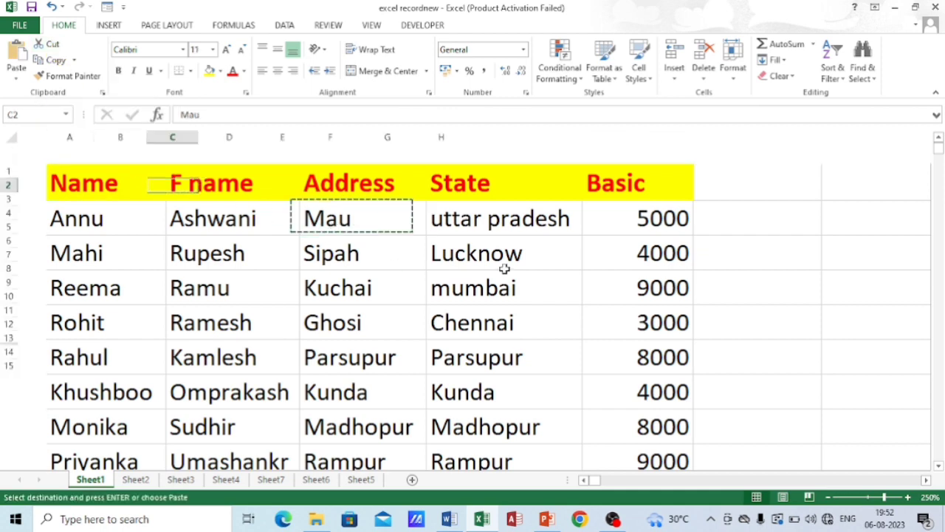
left_click(760, 224)
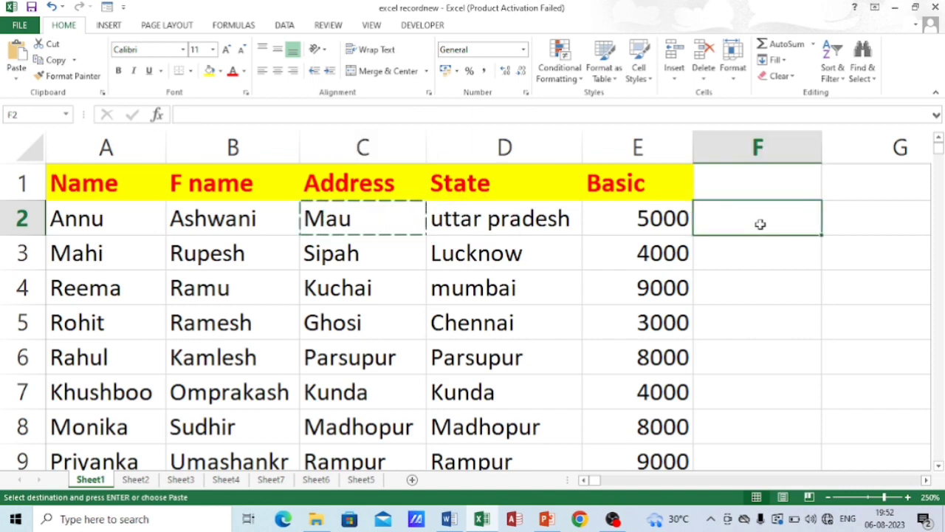
key("ctrl+v")
left_click(757, 251)
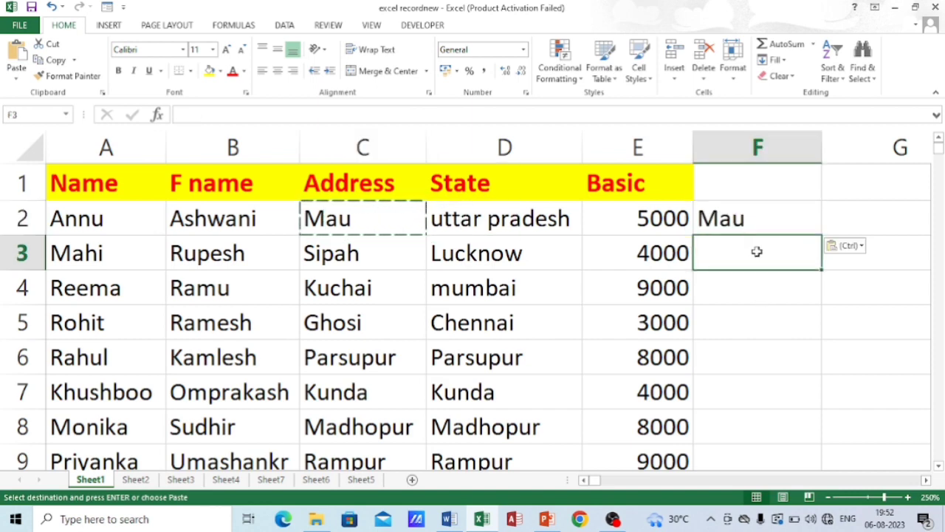
key("ctrl+v")
Step: Enter ghosi in F4, then switch over to Word
left_click(743, 291)
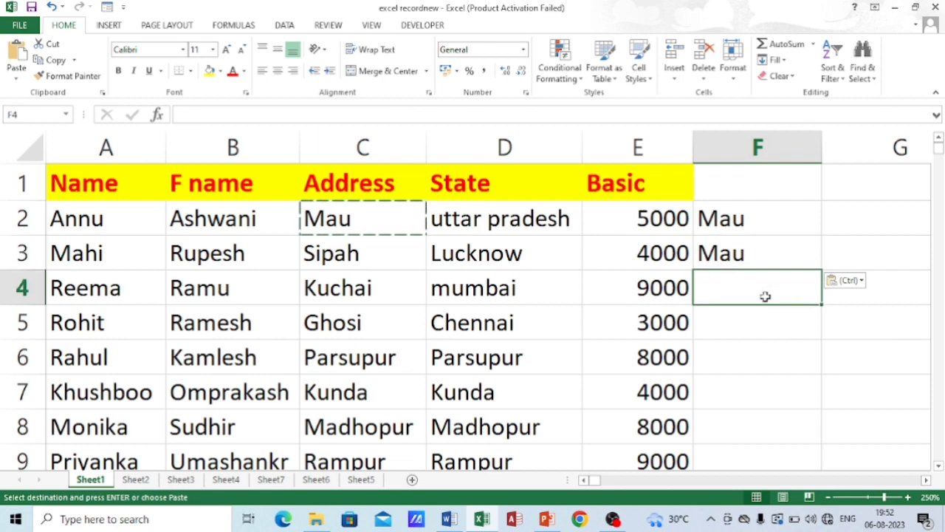
type("gh")
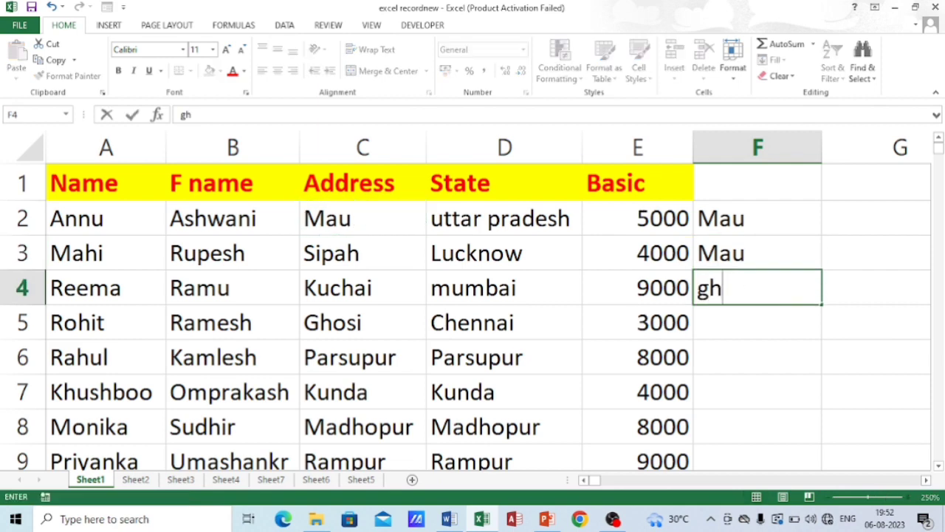
type("osi")
left_click(731, 318)
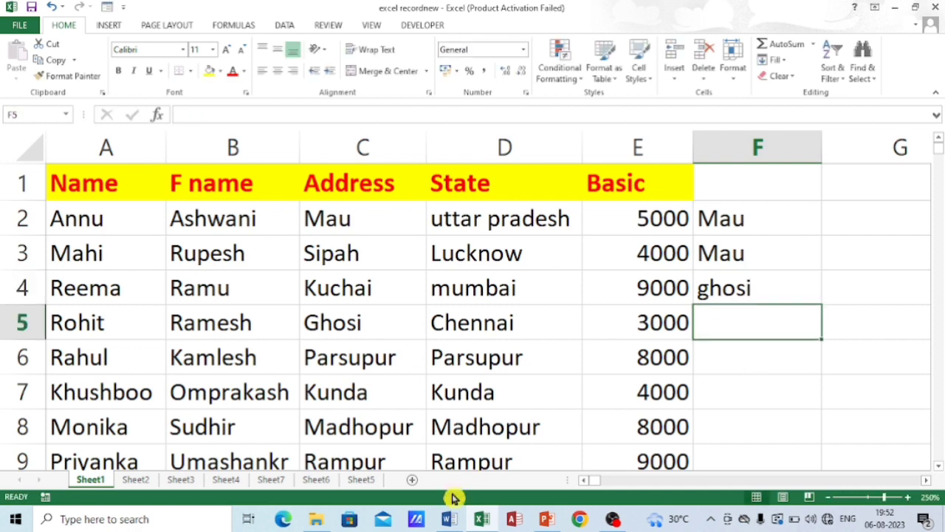
left_click(449, 520)
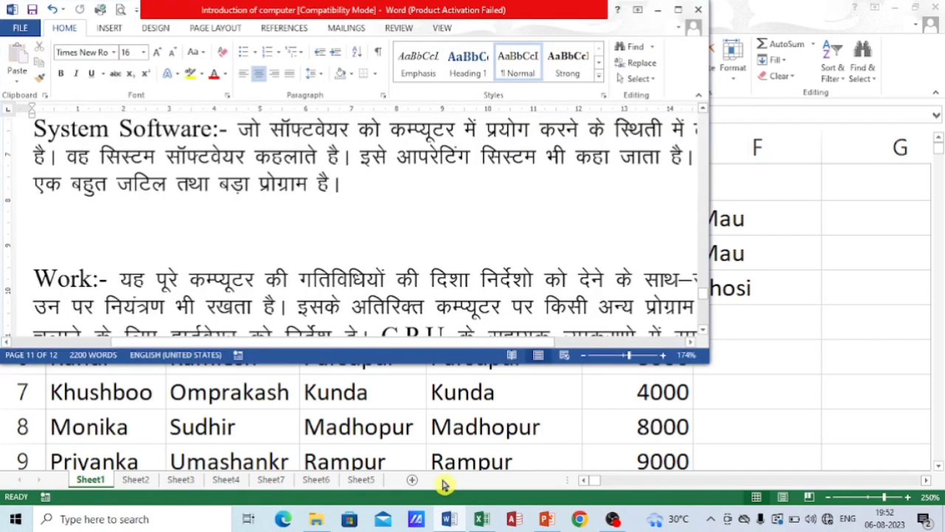
Step: Close the Word document without saving and start a new maximized blank document
left_click(698, 9)
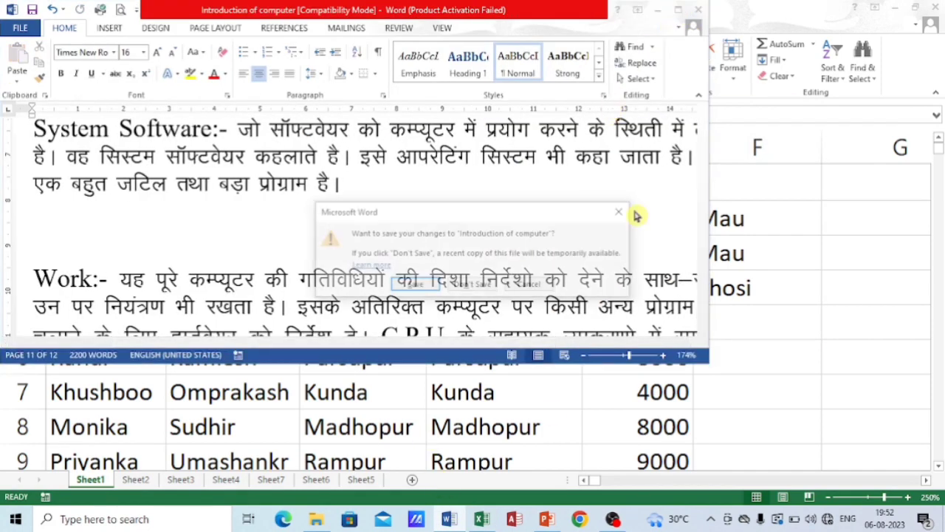
left_click(477, 285)
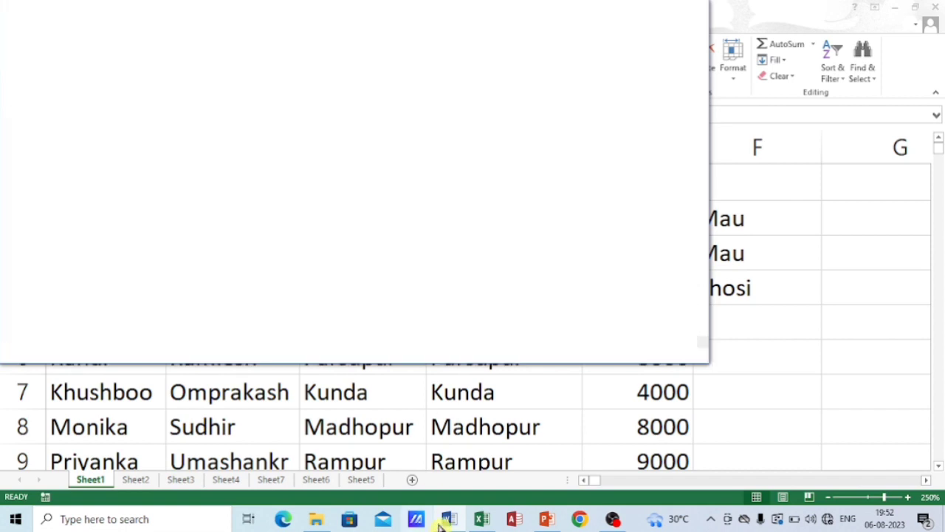
left_click(449, 519)
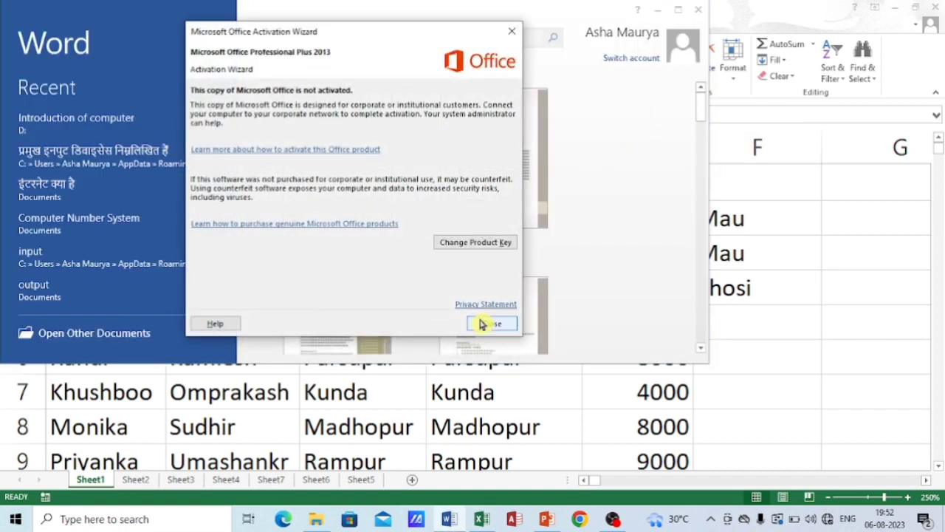
left_click(491, 322)
left_click(355, 203)
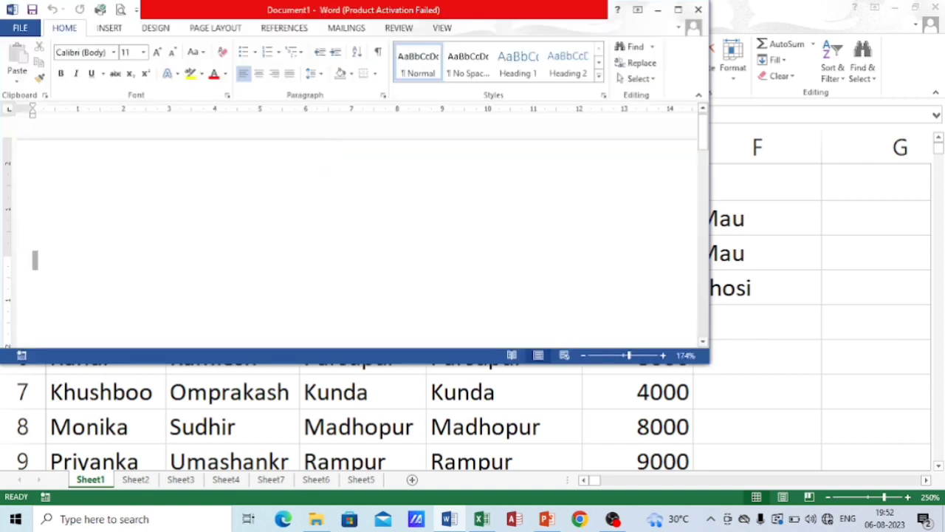
left_click(677, 13)
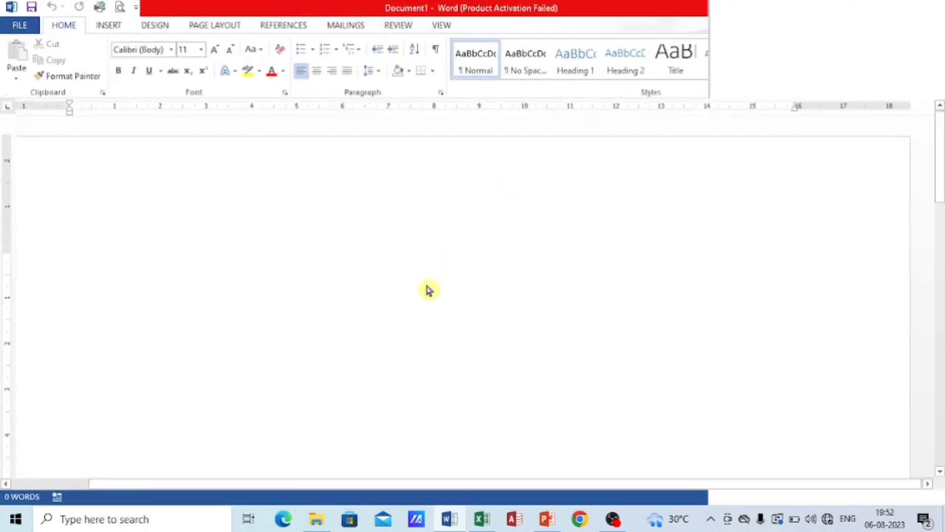
Step: Type geeta, zoom to 268%, then cut geeta and paste it back
type("geeta")
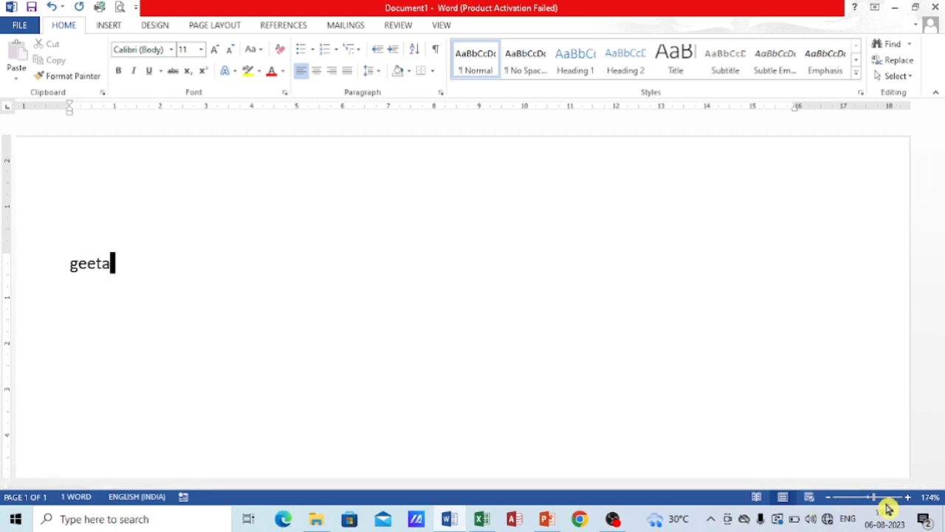
left_click(883, 497)
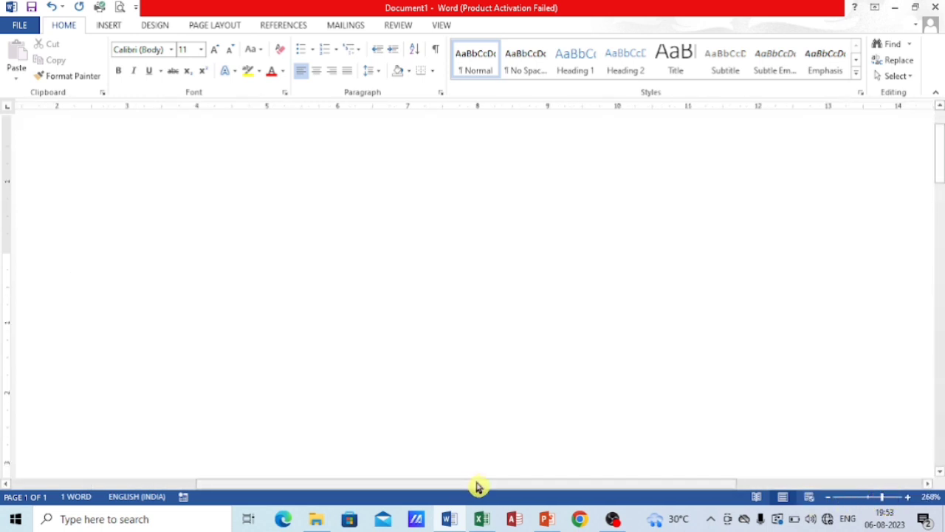
left_click_drag(476, 485, 277, 484)
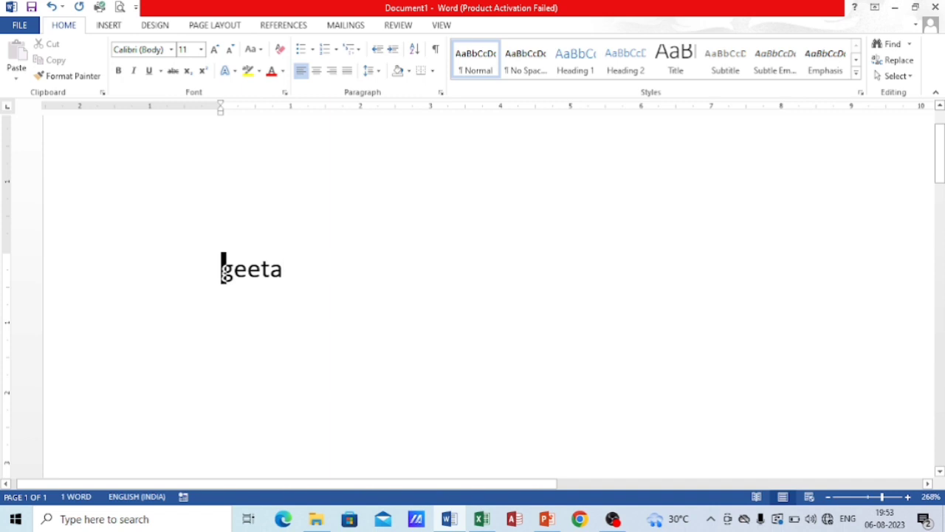
left_click_drag(222, 269, 298, 295)
key("ctrl+c")
key("BackSpace")
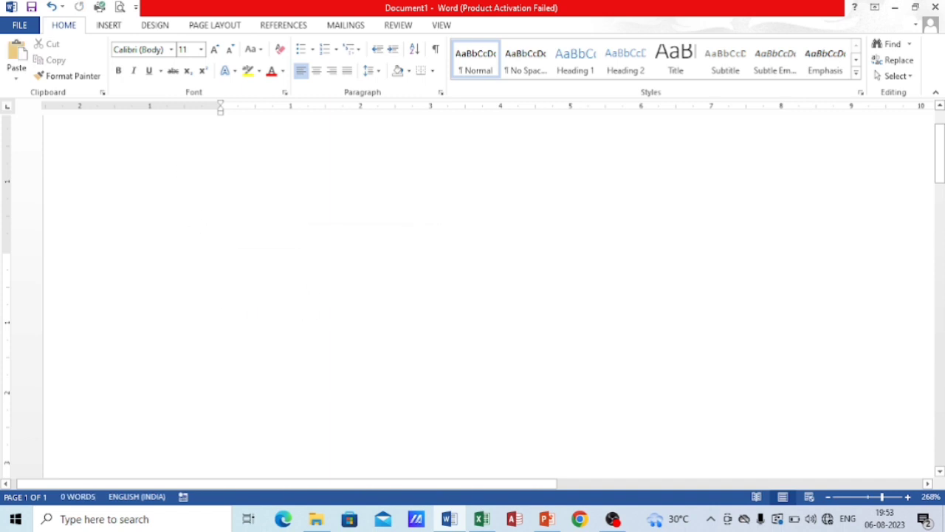
key("ctrl+v")
key("ctrl+v")
key("ctrl+v")
Step: Add pioneer and sipah lines between further pasted copies of geeta
scroll(473, 295, "down", 1)
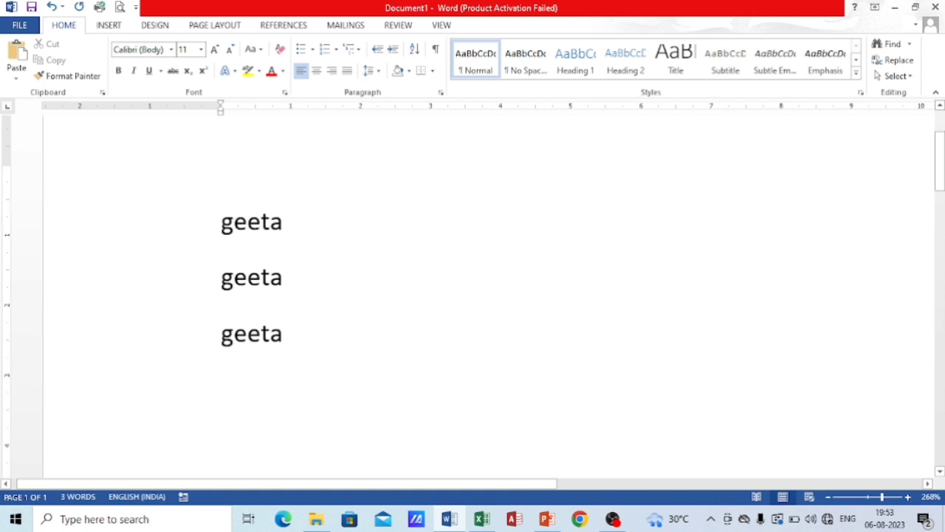
type("pio")
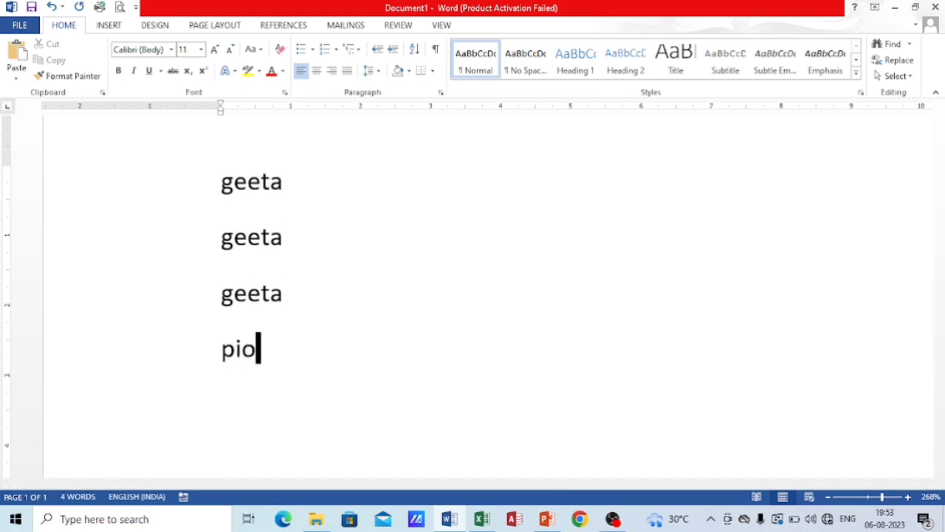
type("neer")
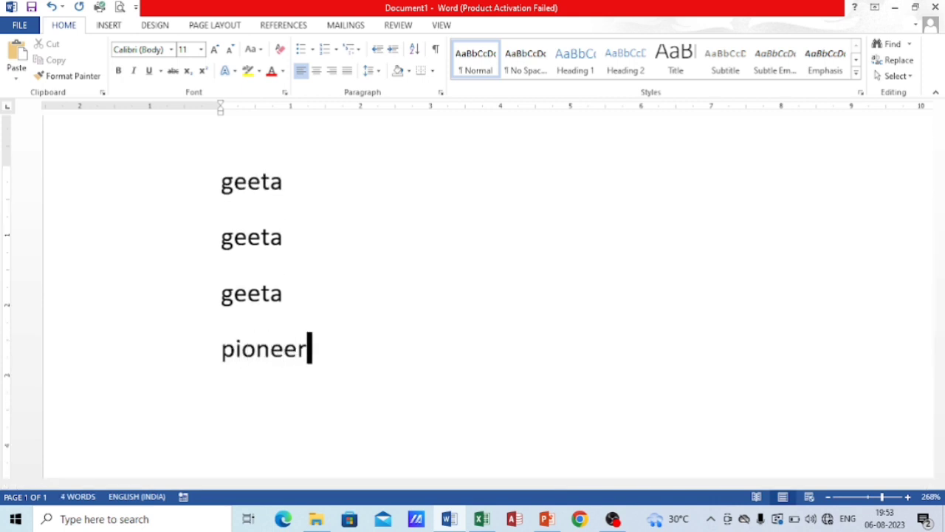
key("Return")
key("ctrl+v")
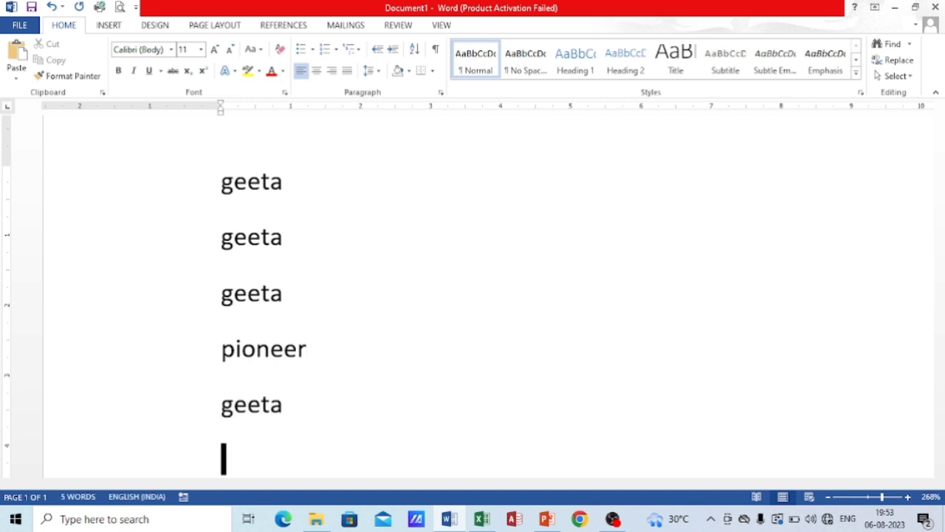
key("ctrl+v")
key("ctrl+v")
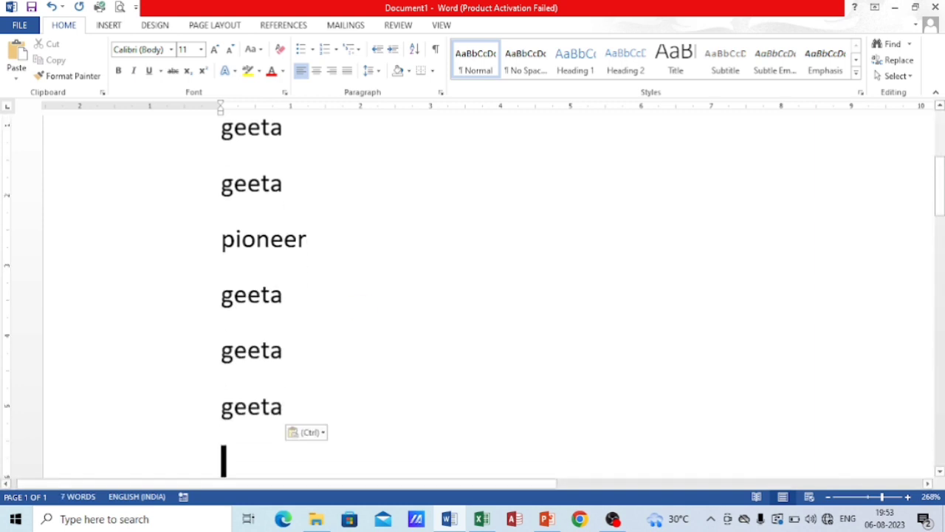
type("s")
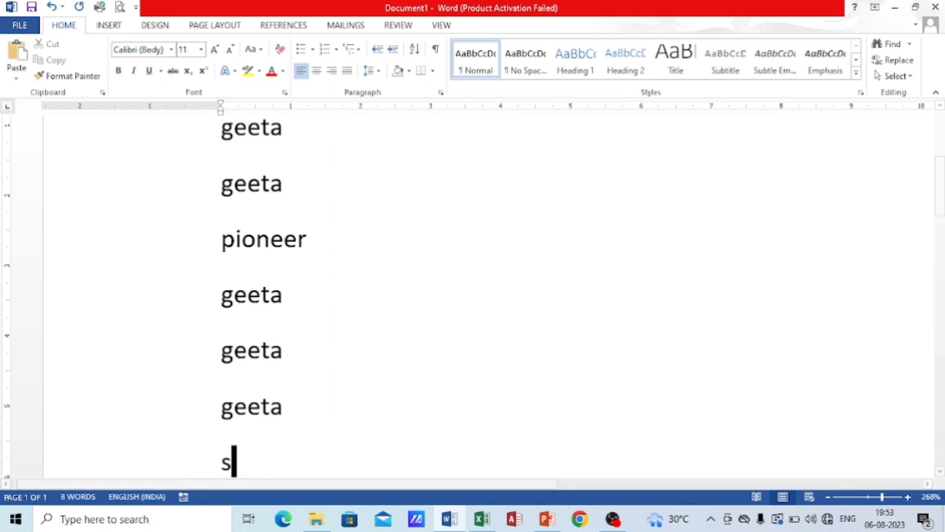
type("ipah")
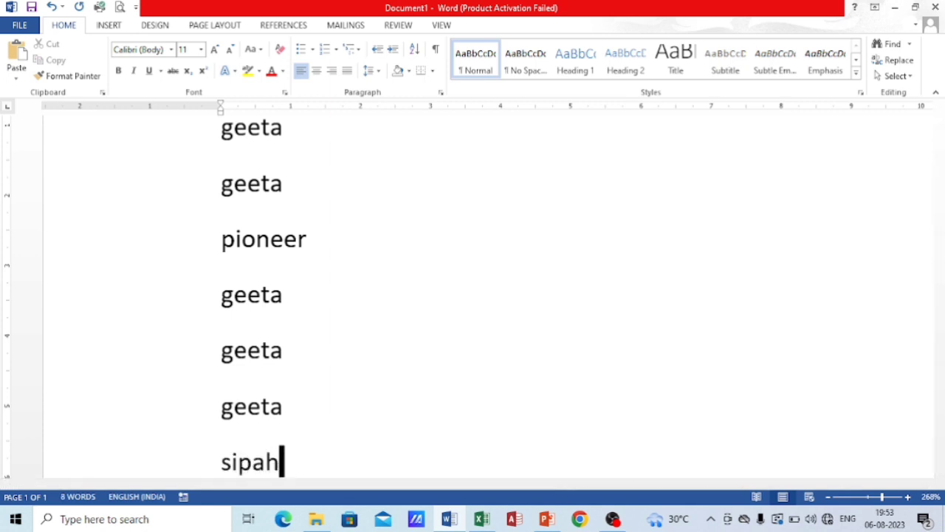
key("Return")
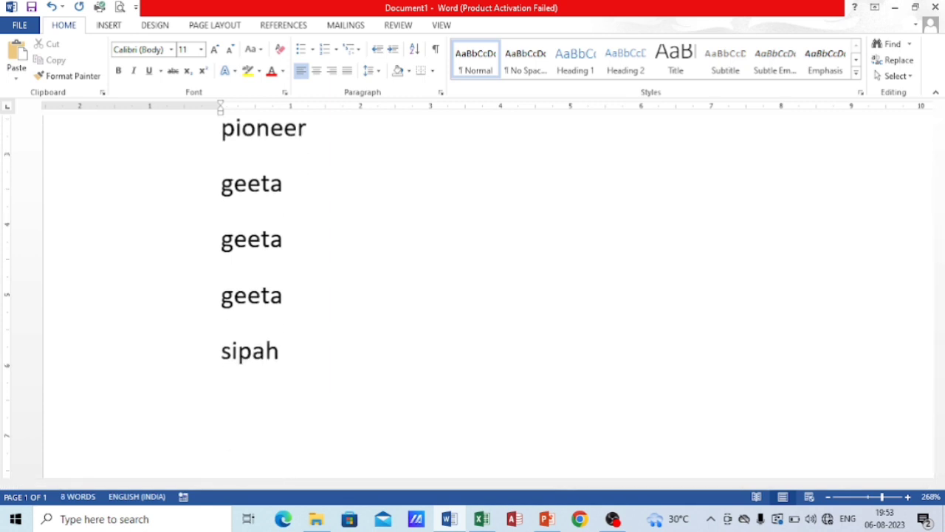
key("ctrl+v")
key("ctrl+v")
key("ctrl+v")
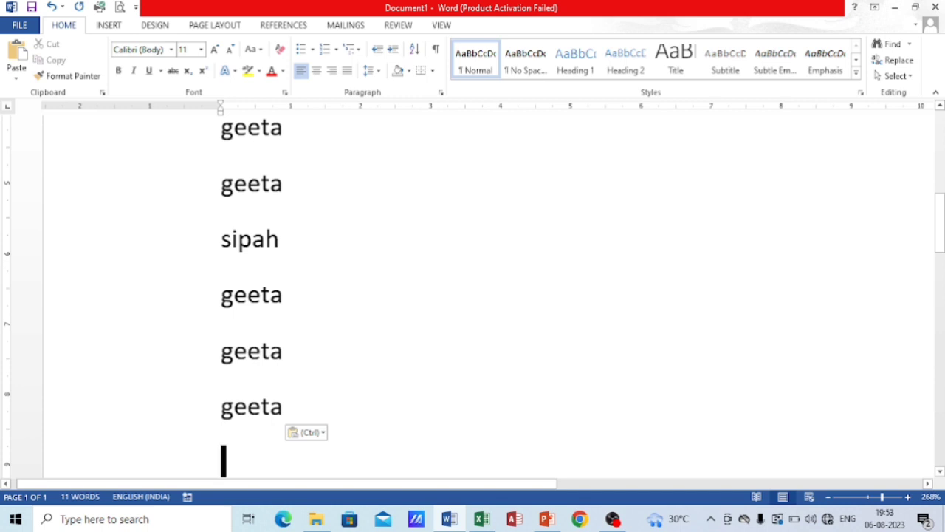
Step: Back in Excel, move mumbai from D4 into F6
left_click(473, 417)
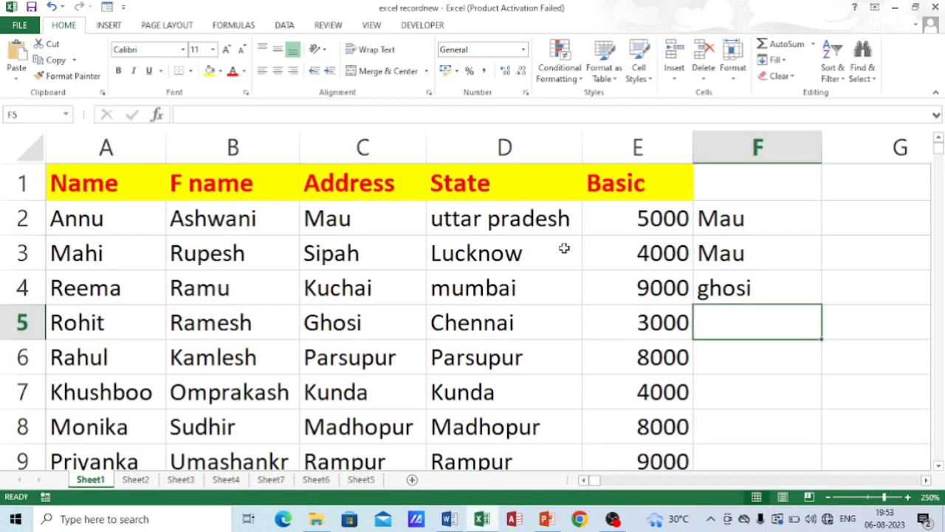
left_click(491, 292)
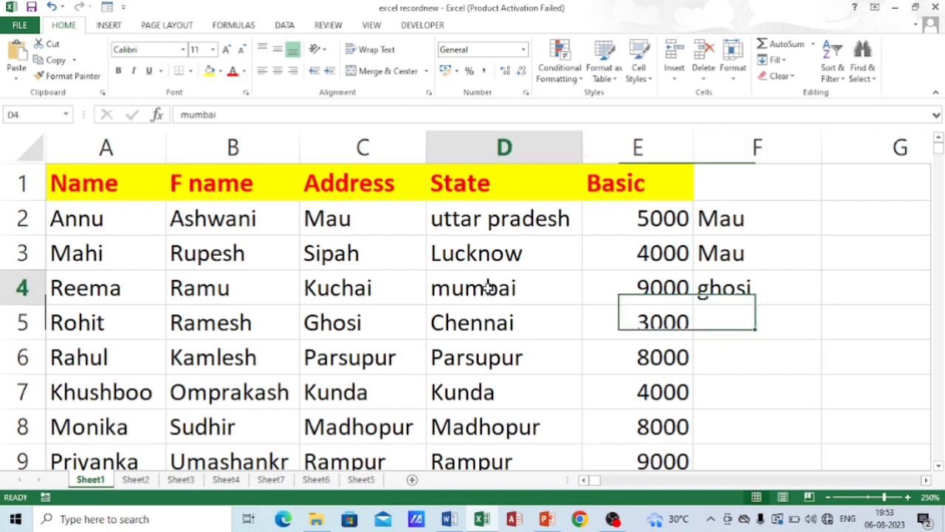
key("ctrl+c")
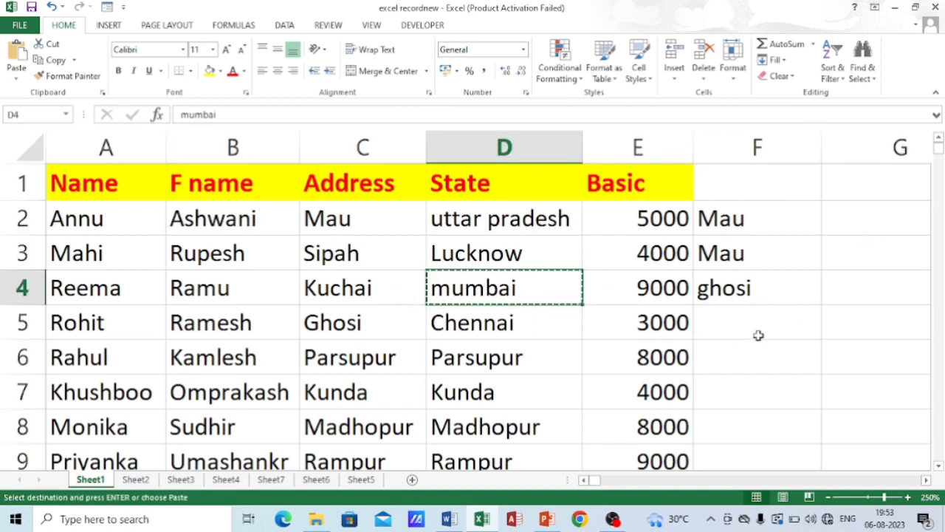
left_click(761, 358)
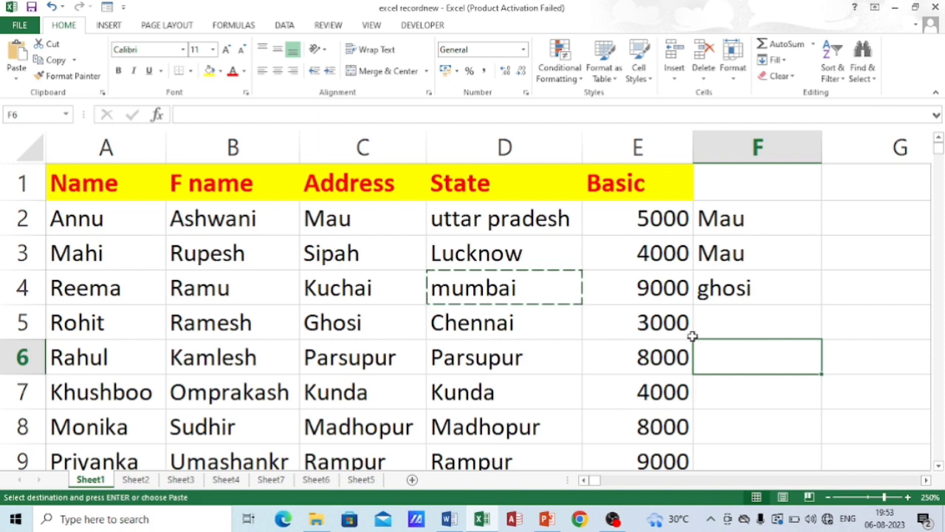
key("Return")
Step: Drag mumbai from F6 back into D4, then select columns A through E
left_click(747, 403)
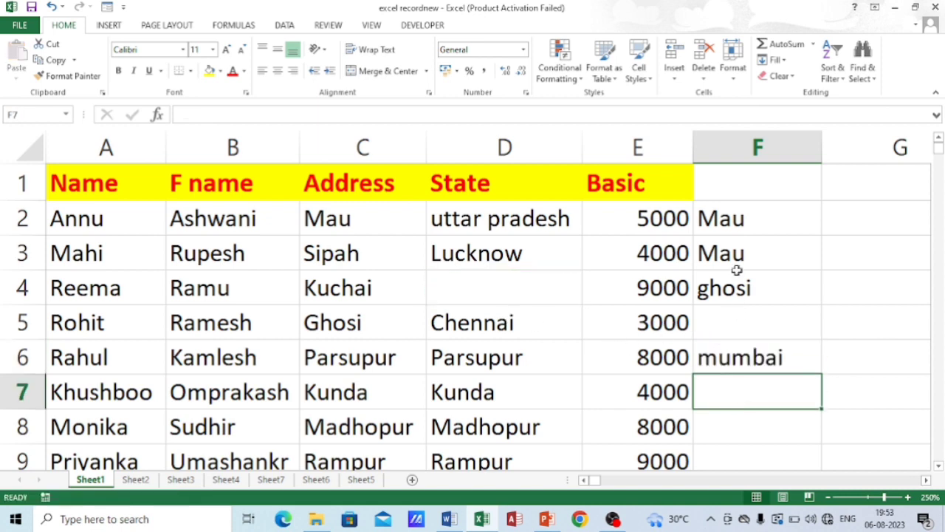
left_click(750, 359)
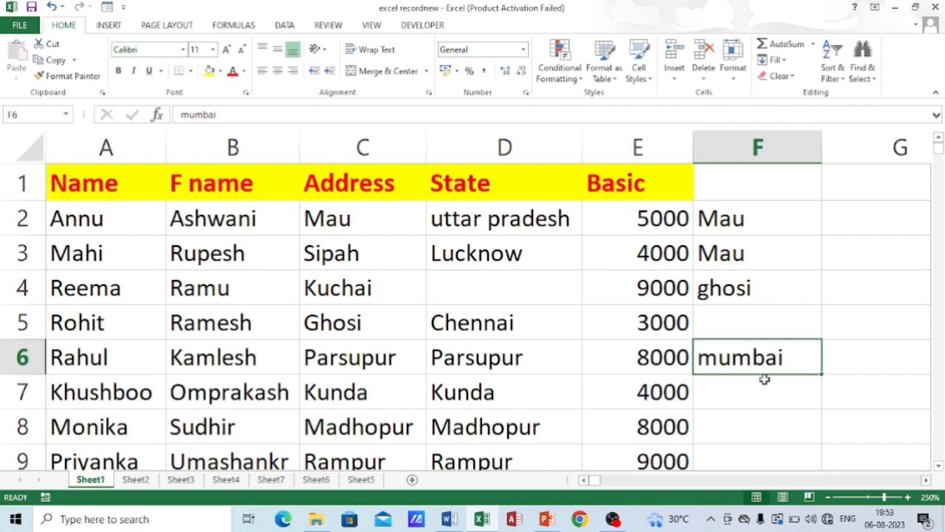
left_click_drag(755, 375, 487, 285)
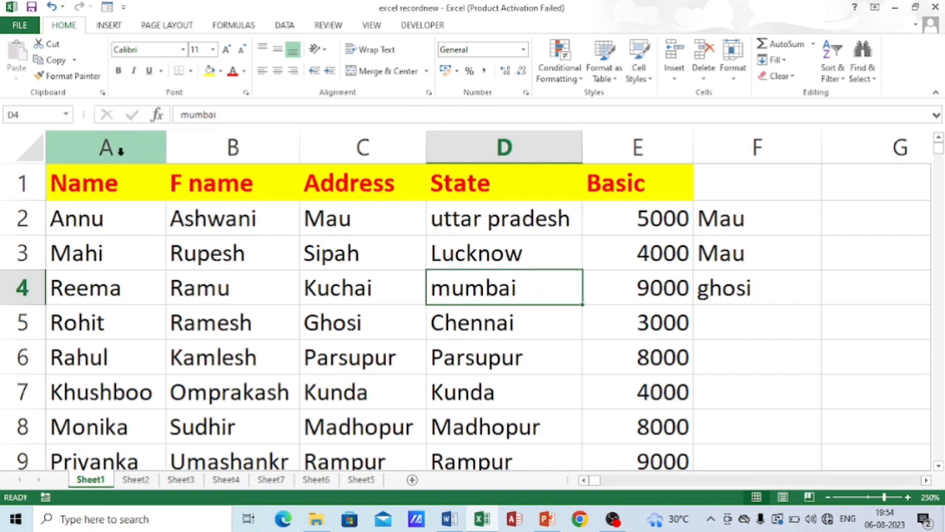
left_click_drag(102, 150, 617, 254)
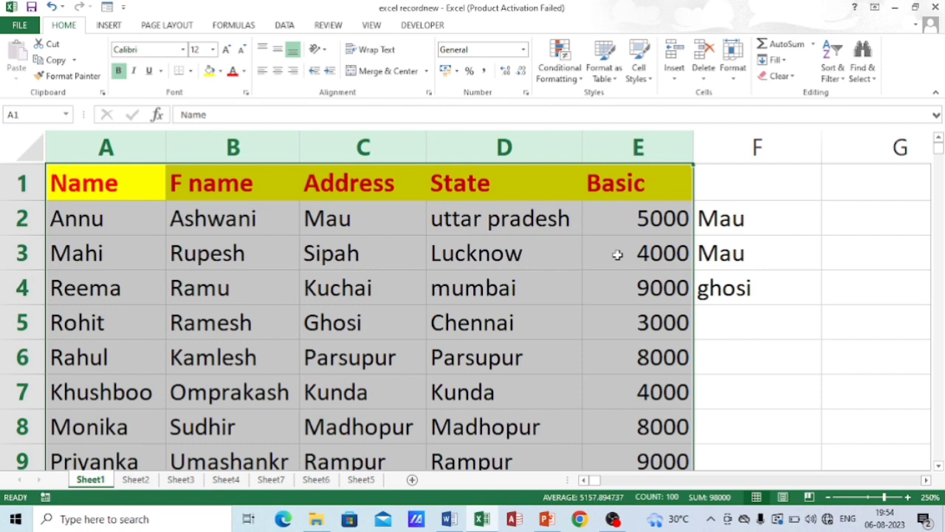
key("ctrl+f")
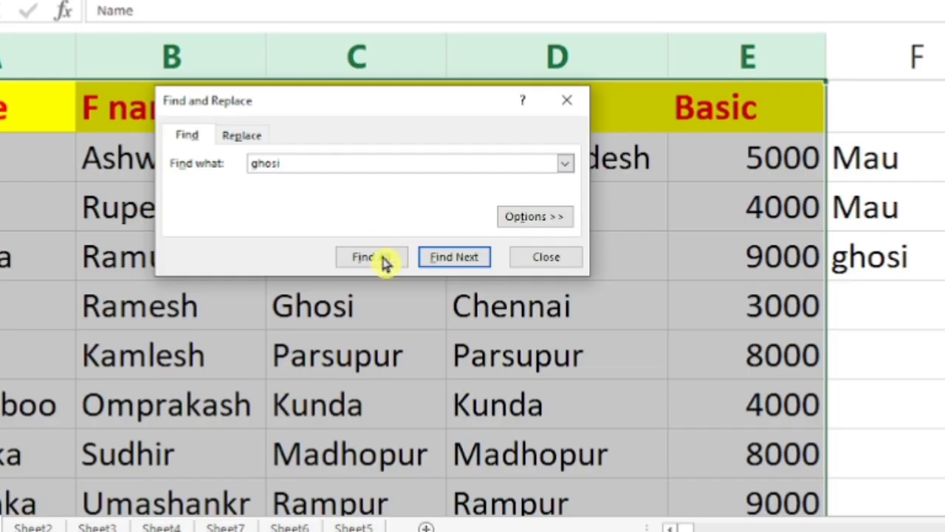
left_click(387, 258)
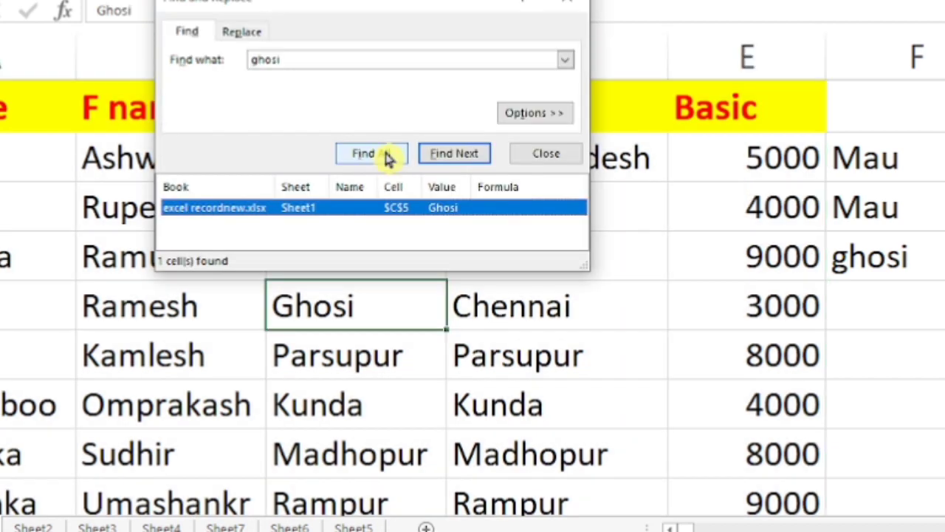
left_click(353, 159)
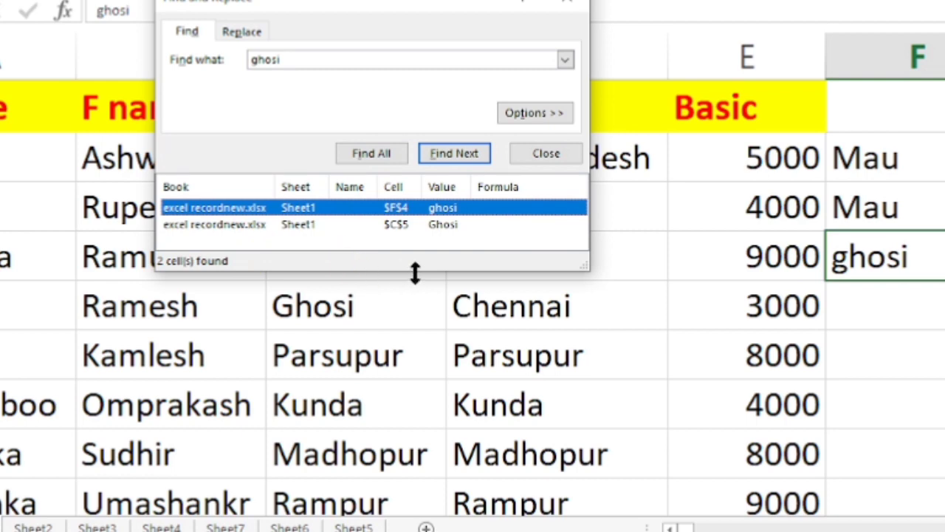
left_click(391, 156)
left_click(380, 158)
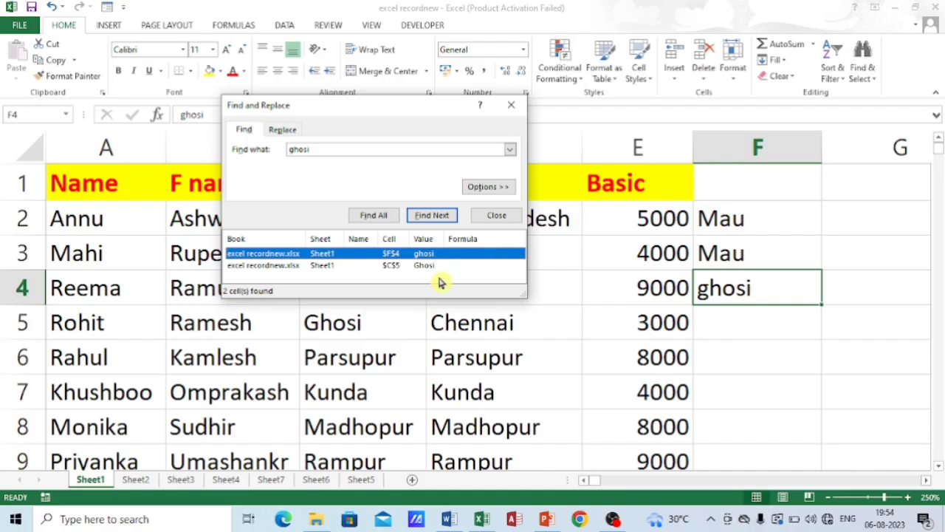
left_click(511, 105)
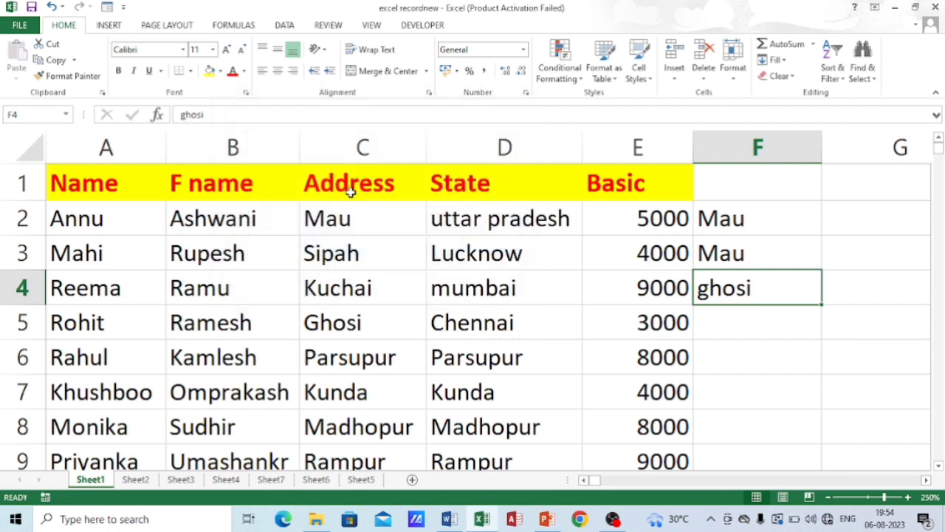
left_click(342, 146)
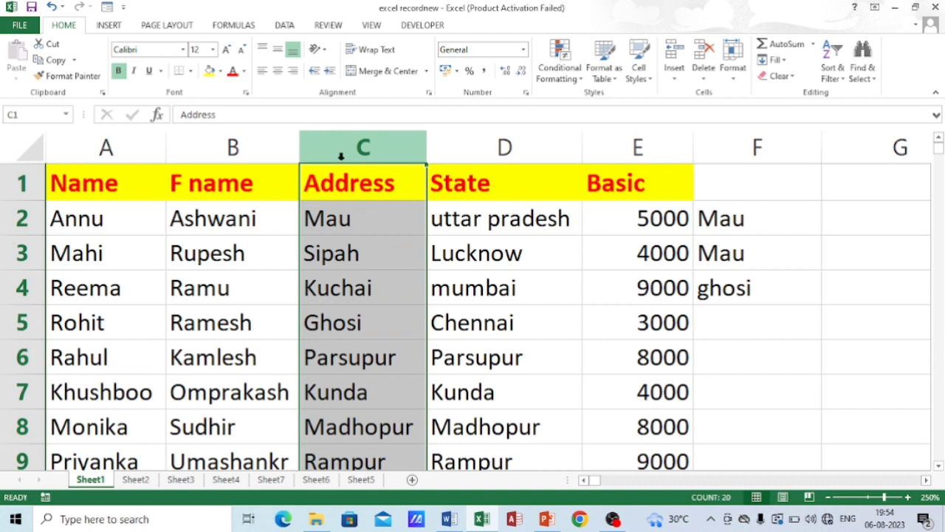
Step: Replace Ghosi with Rampur via Find and Replace, correcting the search term to capital G
key("ctrl+h")
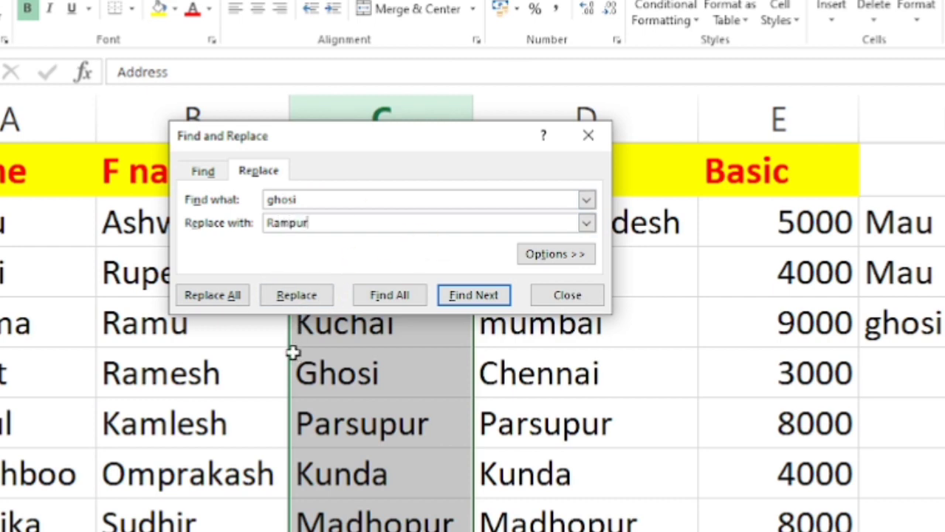
left_click(292, 301)
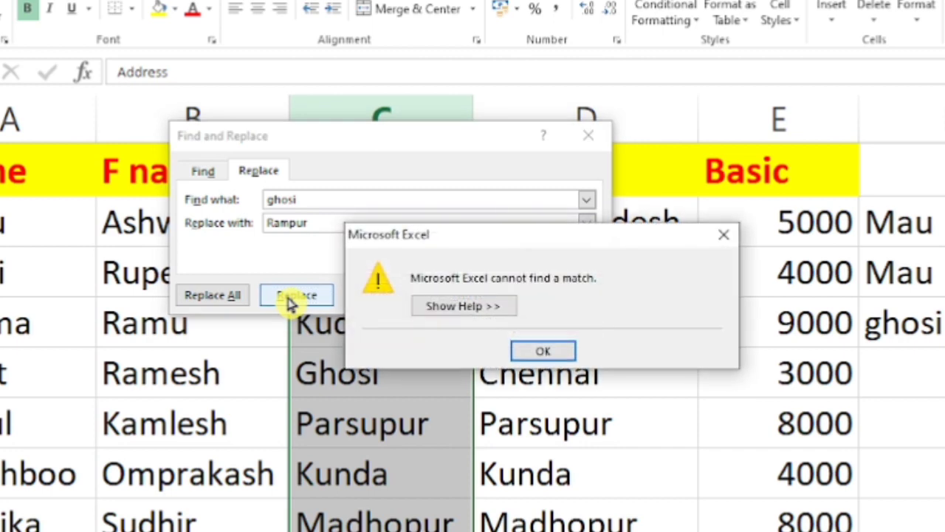
left_click(538, 349)
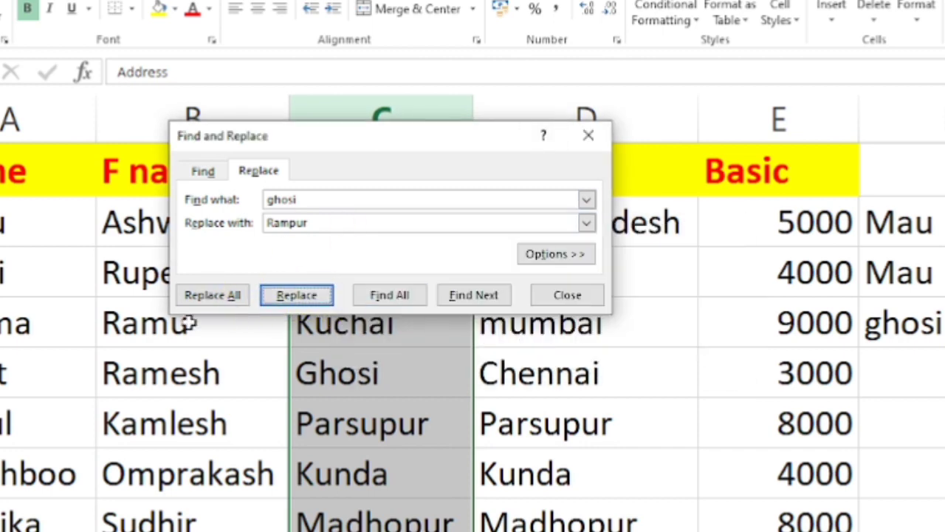
double_click(275, 200)
left_click(275, 199)
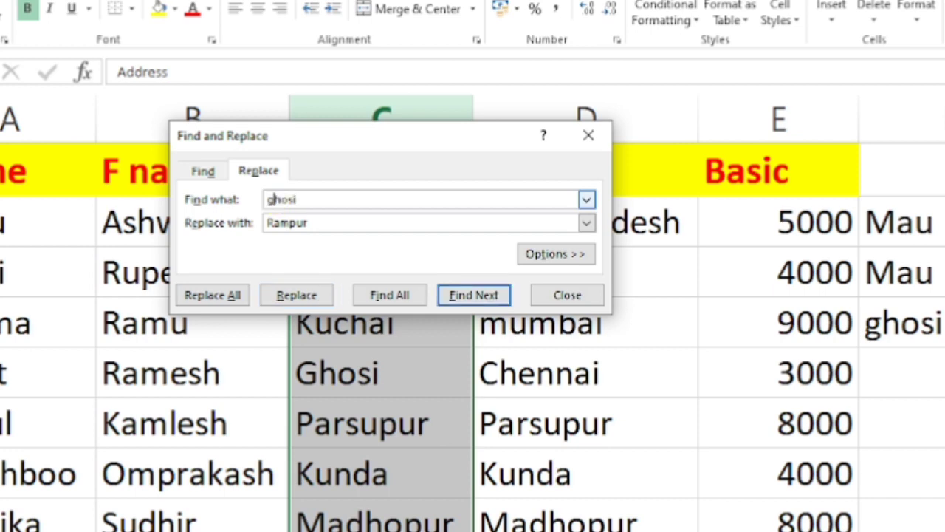
key("BackSpace")
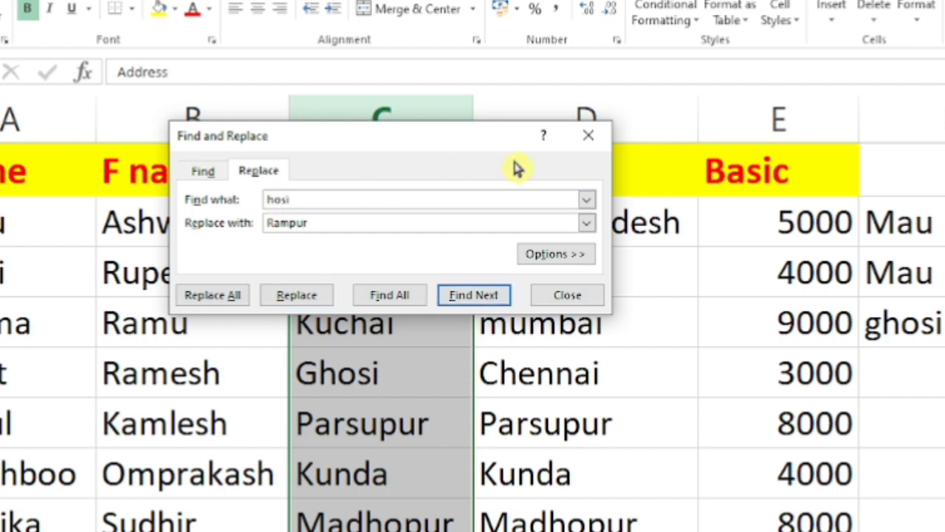
type("G")
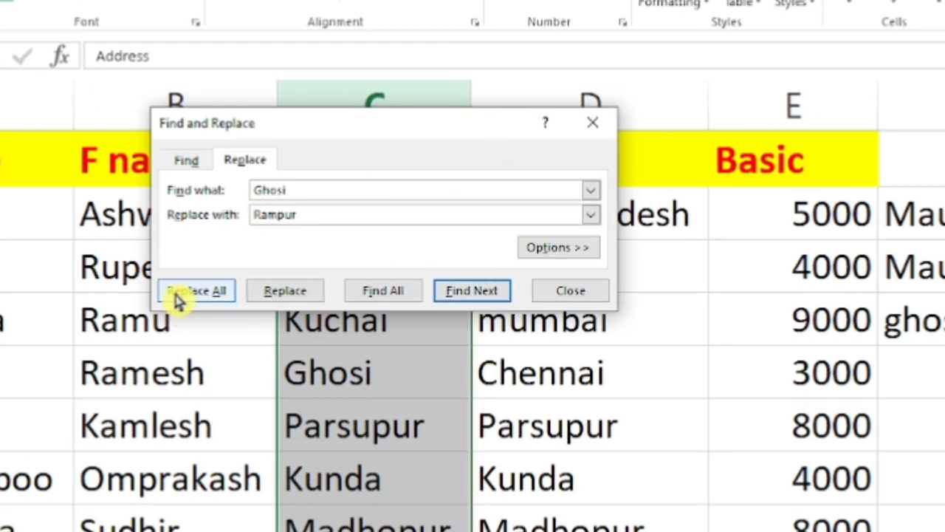
left_click(178, 297)
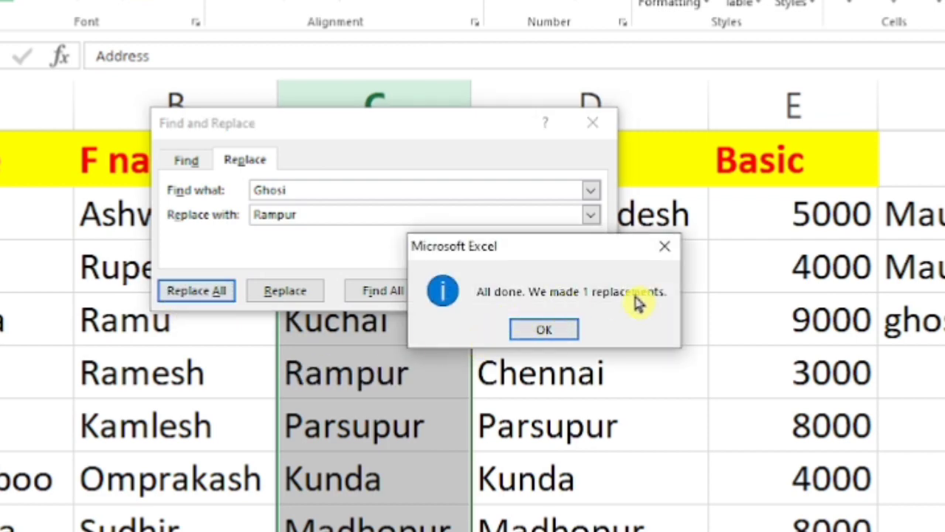
left_click(559, 331)
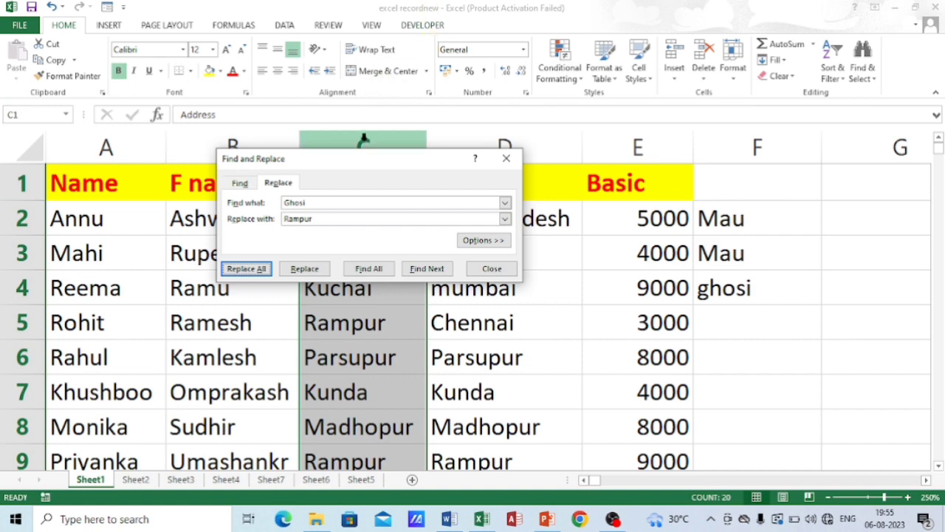
Step: Move the Find and Replace window aside, close it, and select cell C13
left_click_drag(369, 159, 659, 268)
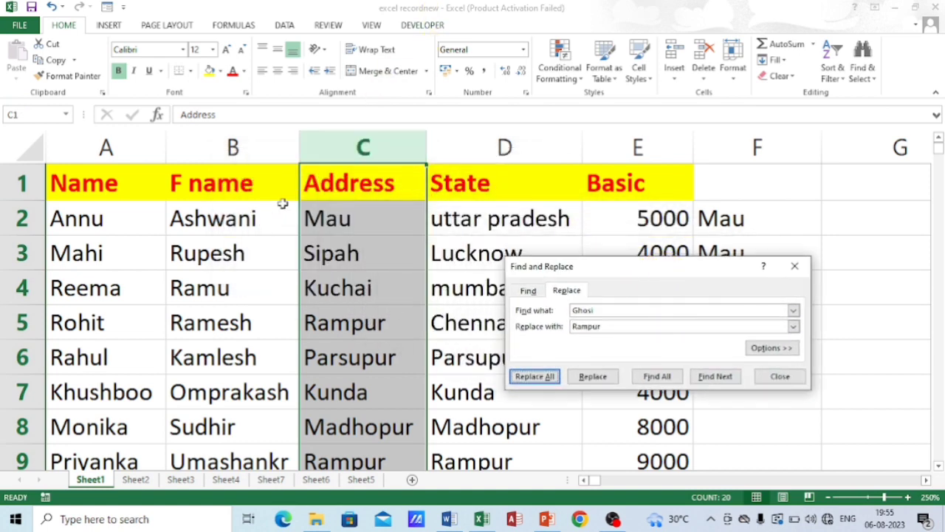
scroll(388, 319, "down", 3)
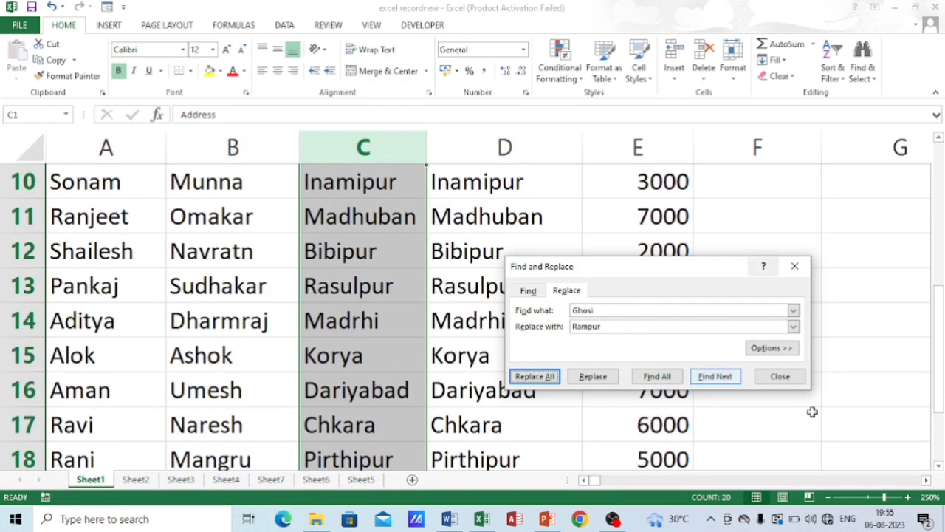
left_click(795, 266)
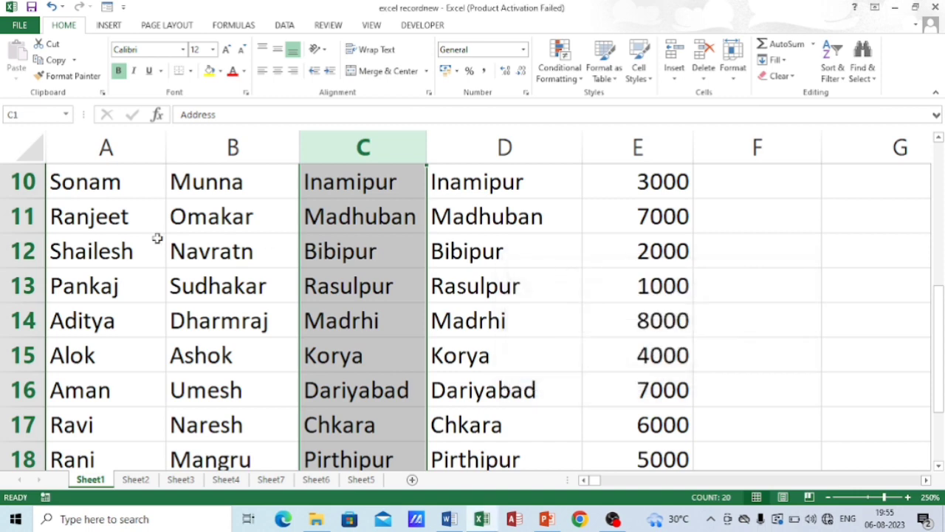
left_click(356, 290)
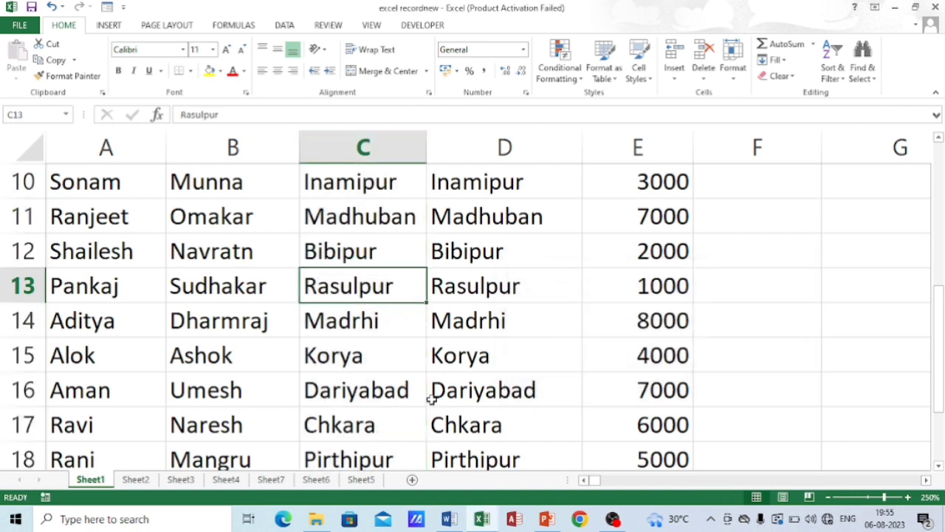
scroll(425, 308, "up", 3)
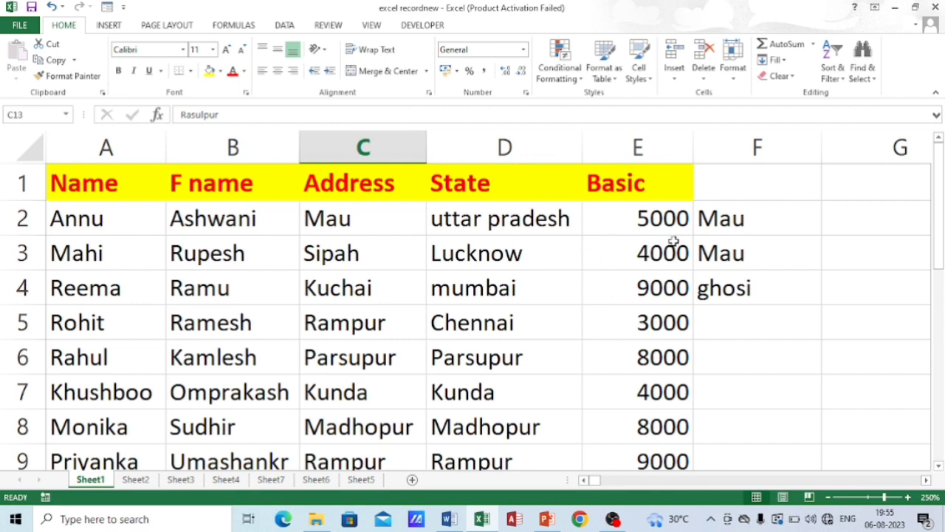
Step: Enter 6000 in cell F6
left_click(641, 220)
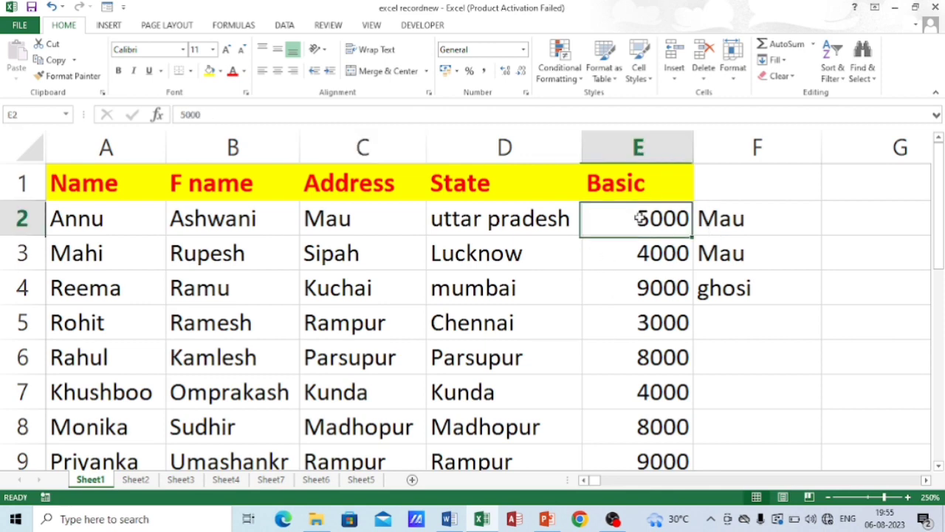
left_click(768, 362)
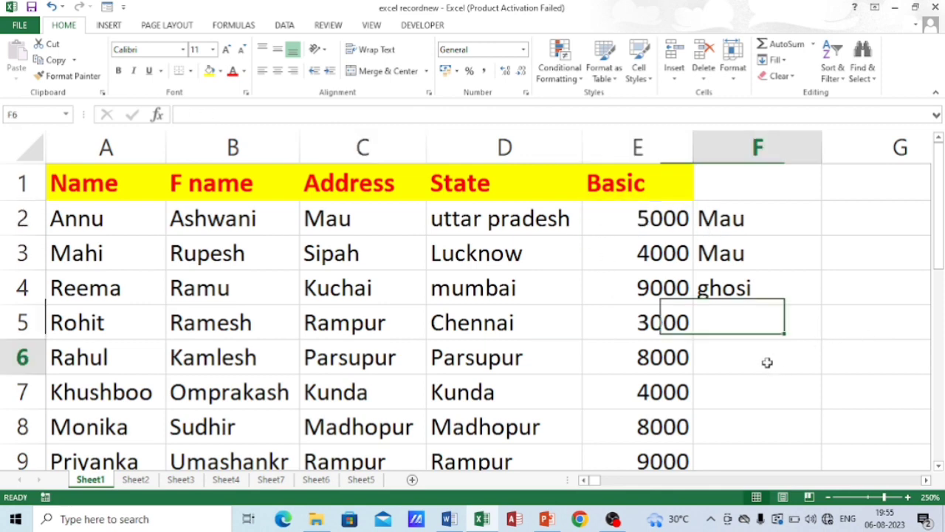
type("6000")
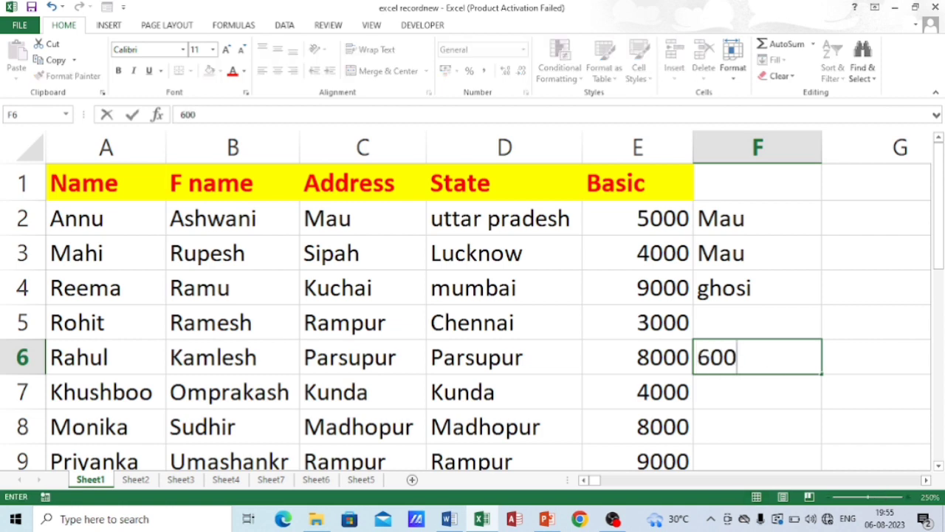
left_click(848, 519)
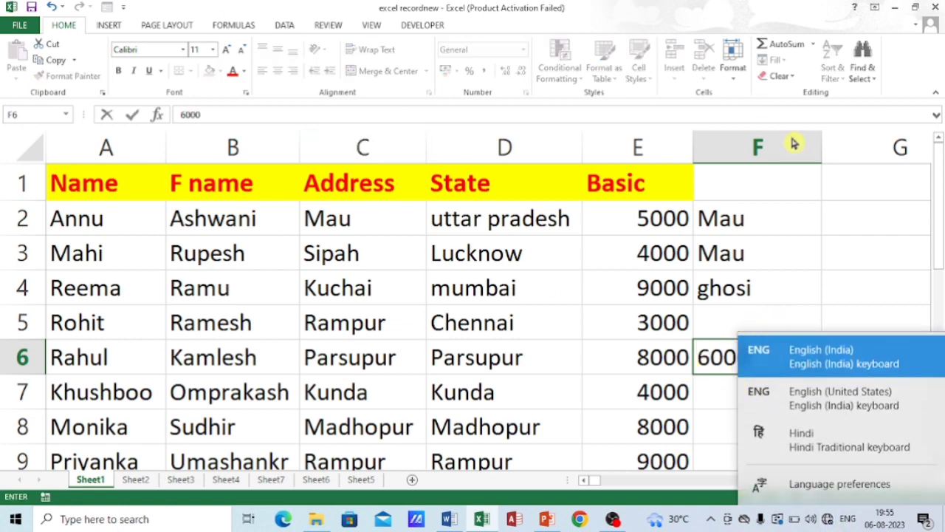
left_click(883, 255)
key("Return")
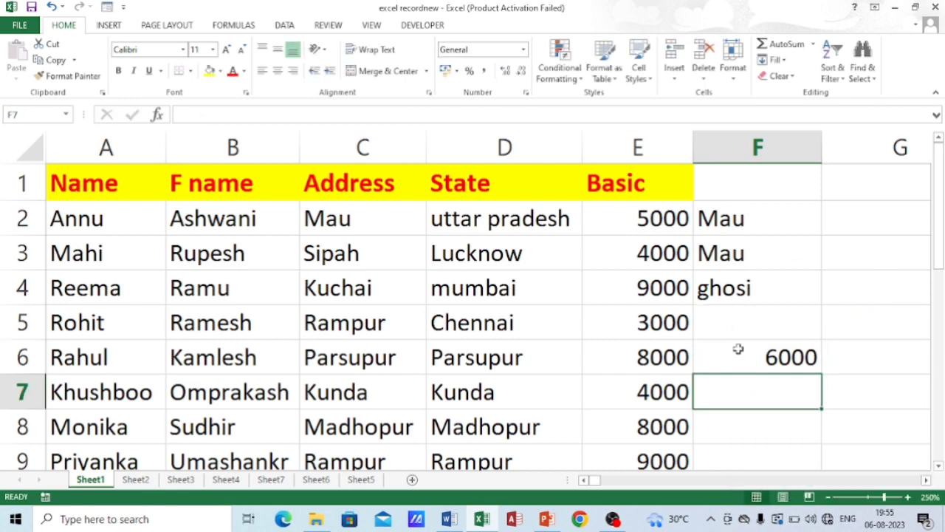
left_click(723, 352)
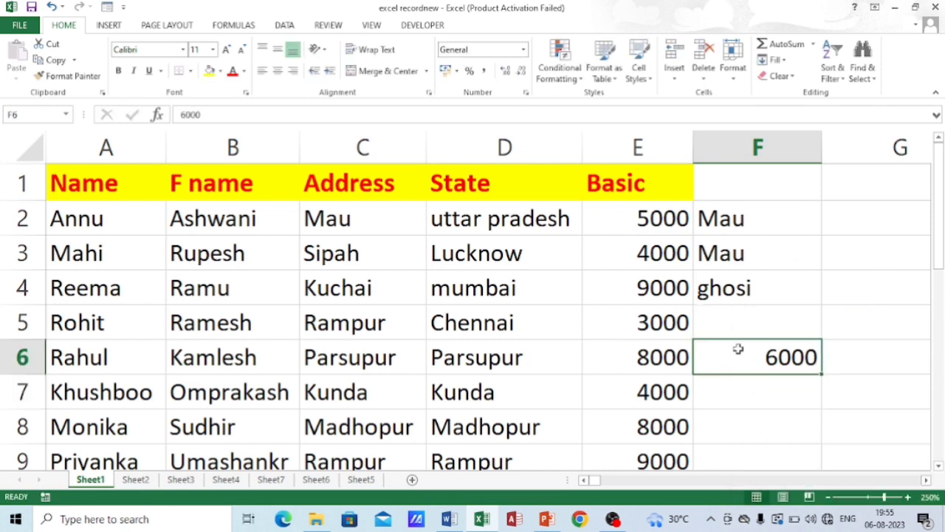
Step: Apply Vertical Text, Angle Counterclockwise, then Angle Clockwise orientation to 6000 in F6
left_click(318, 50)
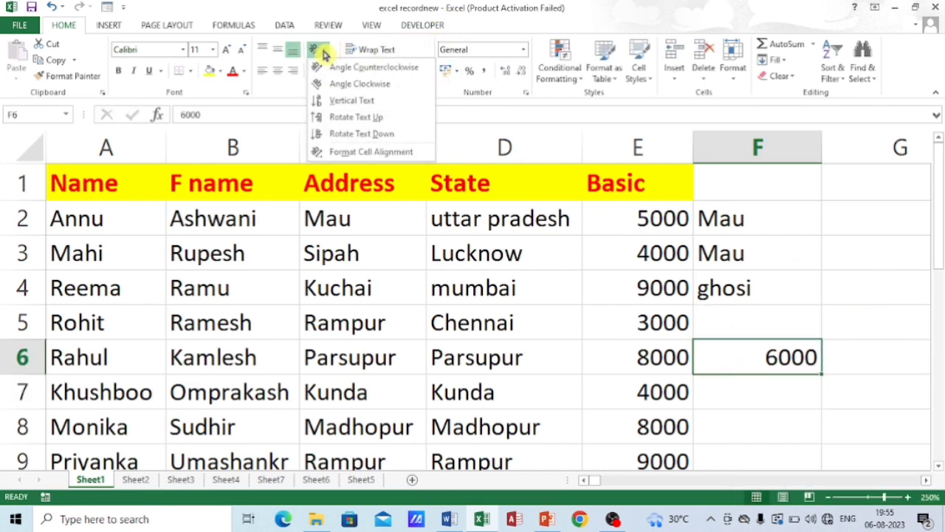
left_click(342, 101)
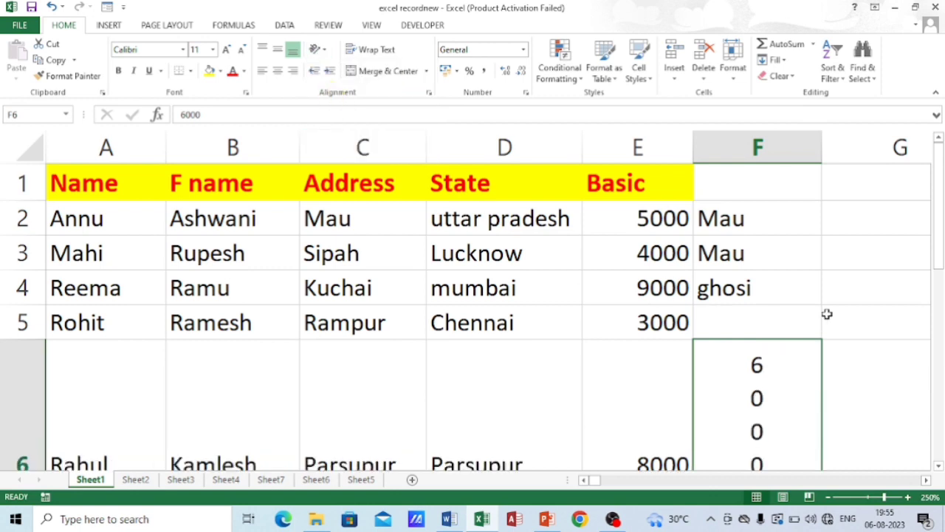
scroll(827, 313, "down", 2)
scroll(746, 251, "up", 1)
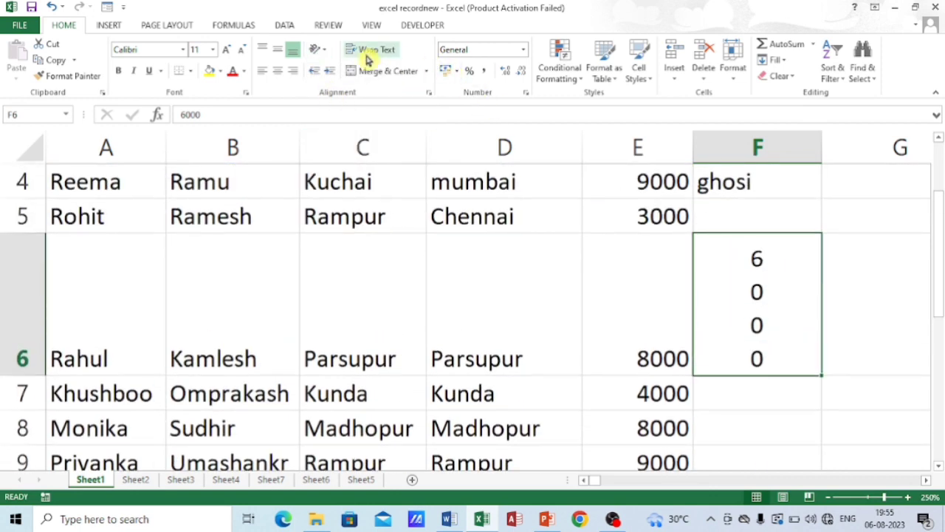
left_click(322, 50)
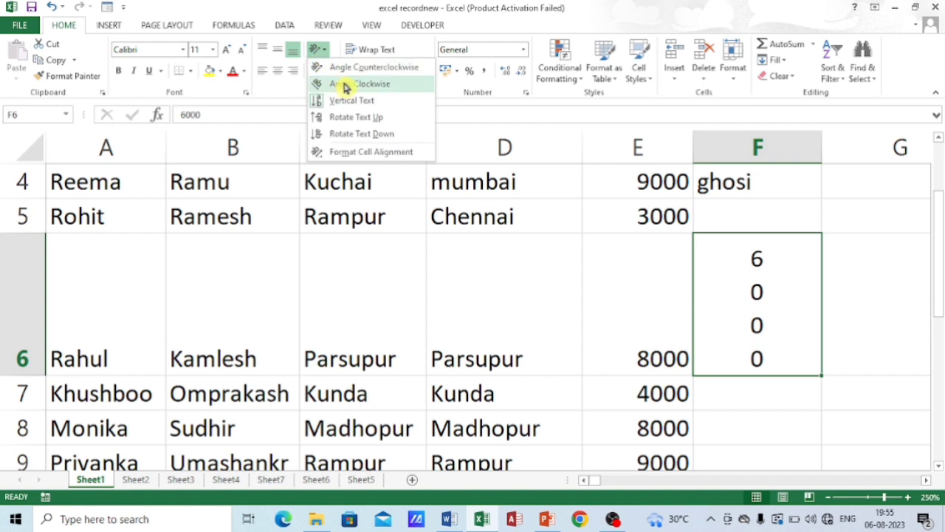
left_click(347, 67)
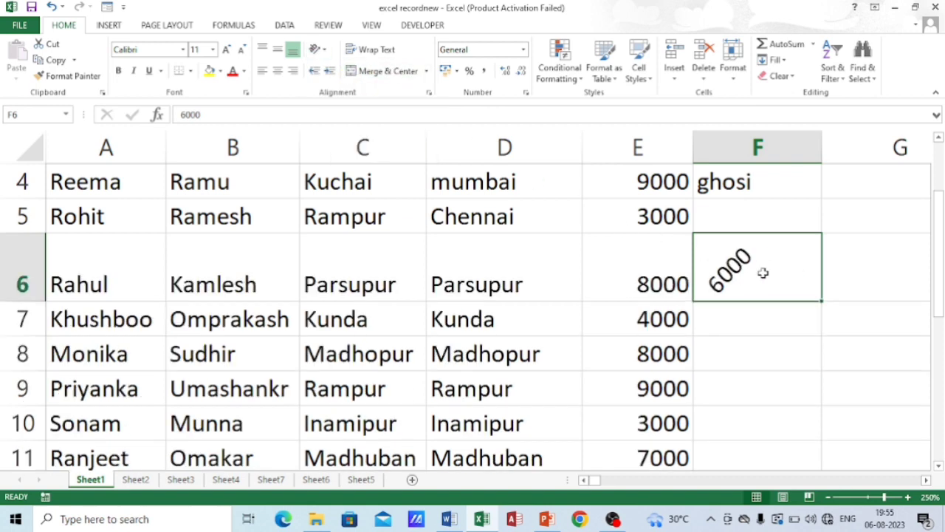
left_click(317, 48)
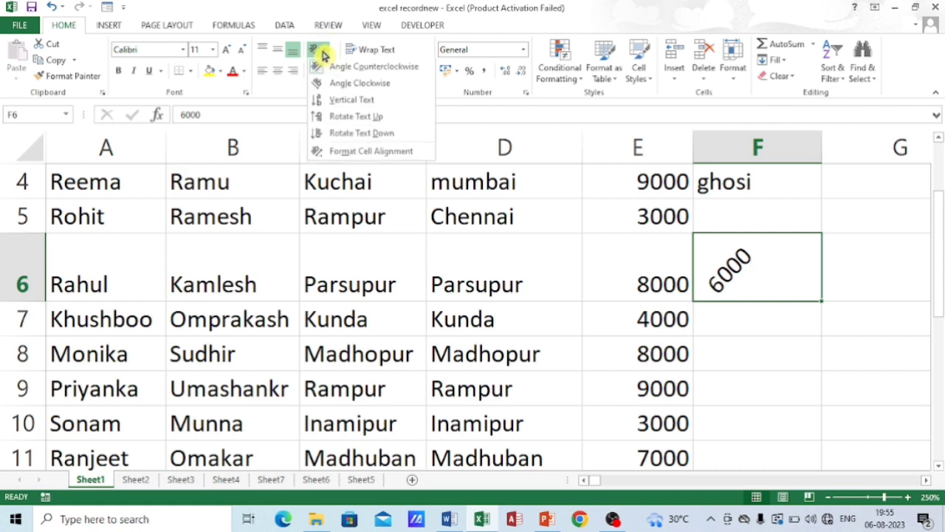
left_click(347, 84)
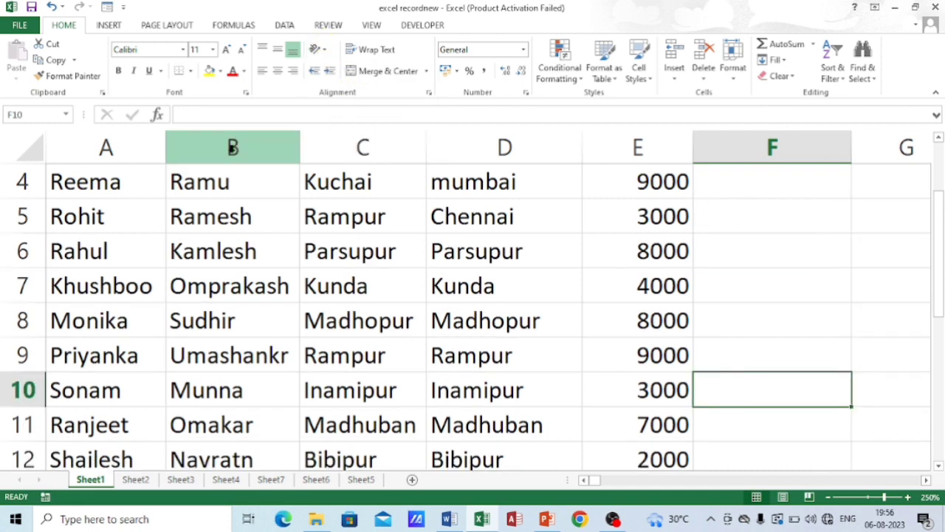
scroll(232, 144, "up", 1)
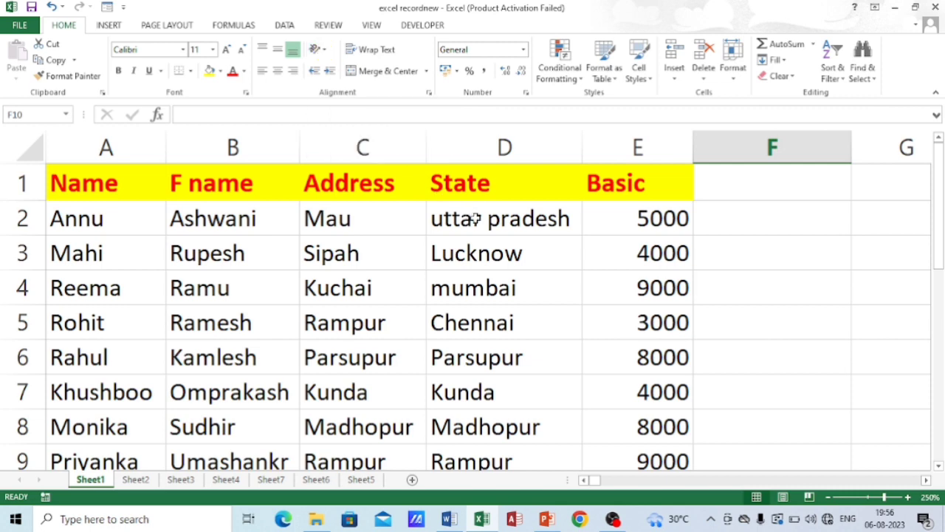
Step: Break D2's 'uttar pradesh' onto two lines with Alt+Enter and center it horizontally
left_click(502, 216)
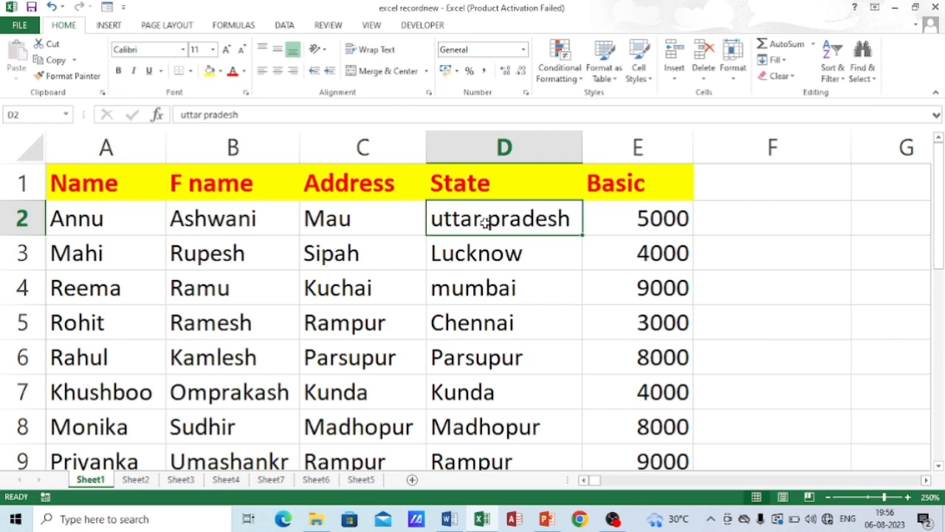
key("F2")
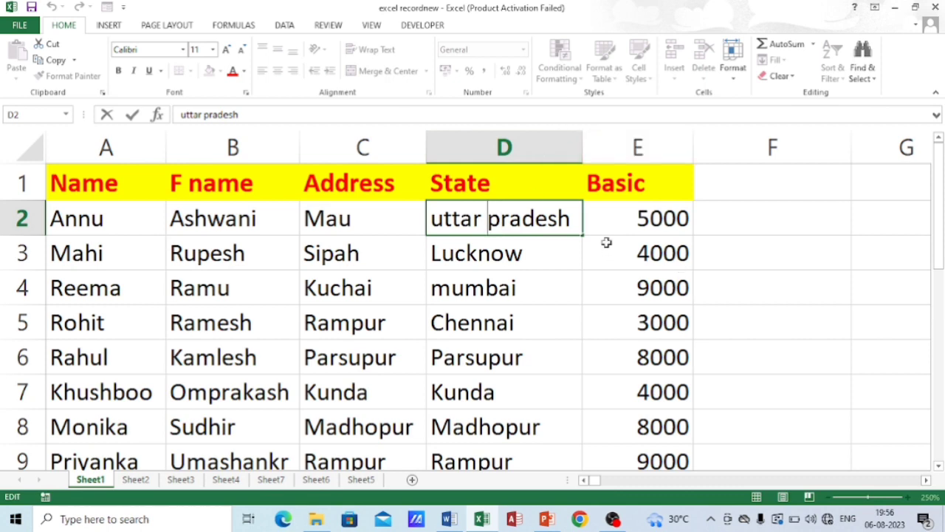
key("alt+Return")
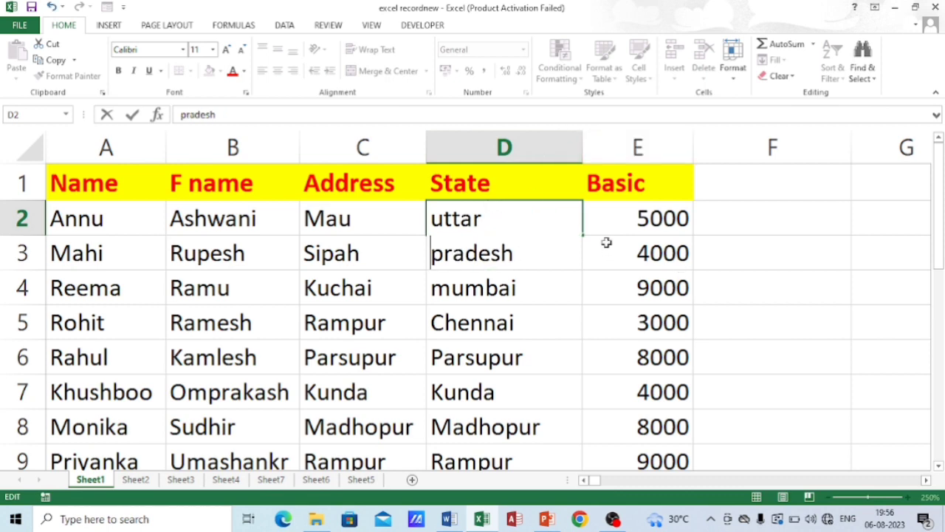
left_click(731, 212)
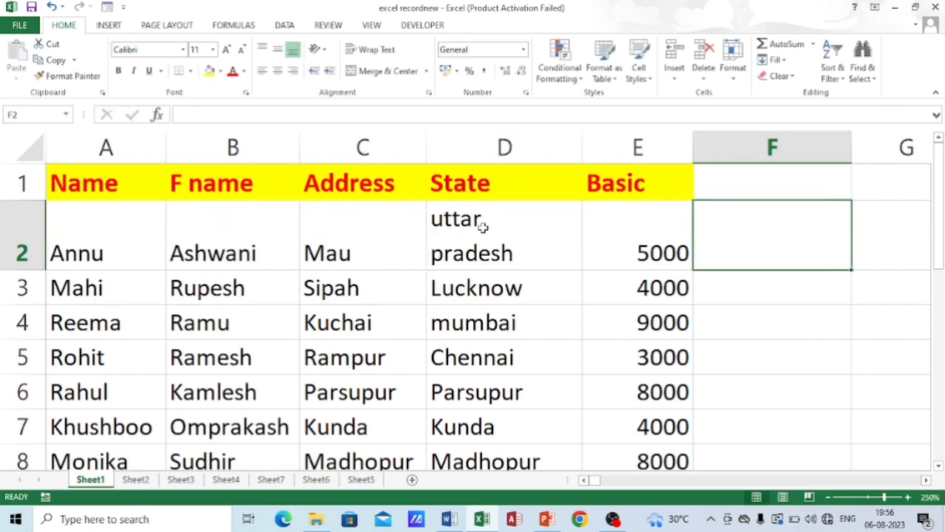
left_click(441, 226)
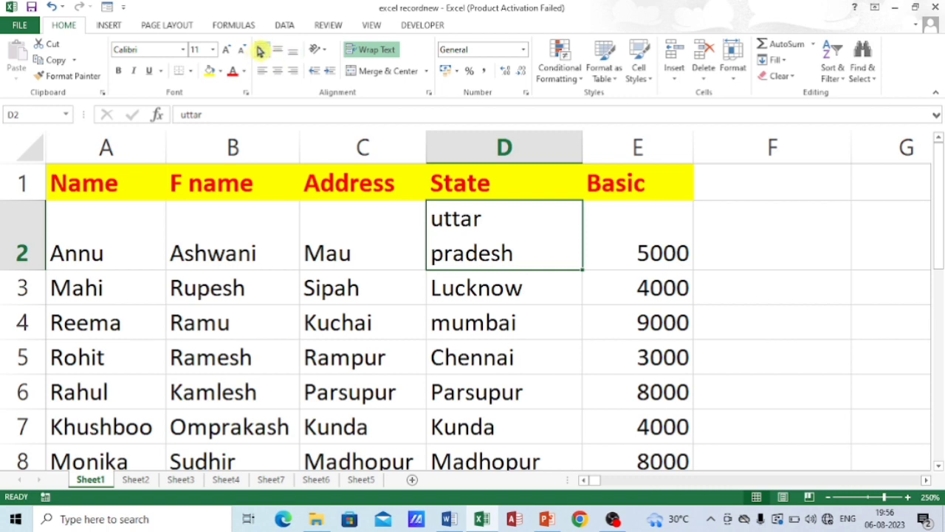
left_click(277, 70)
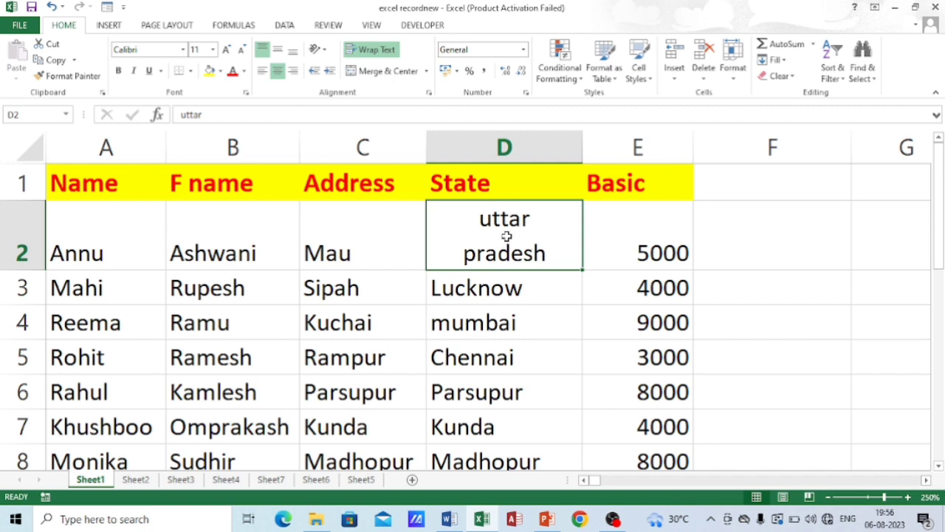
left_click(771, 228)
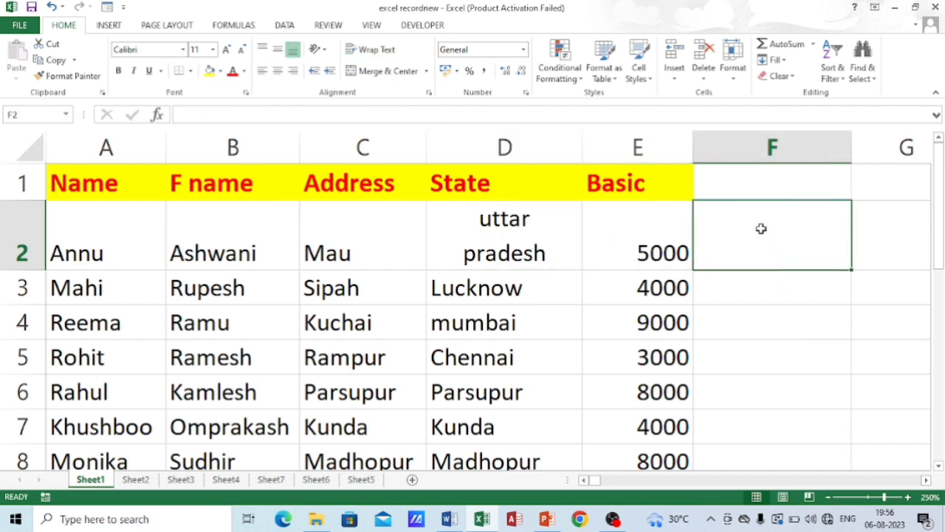
Step: Enter the three-line list 1.annu, 2.deepa, 3.heena in cell F2
key("F2")
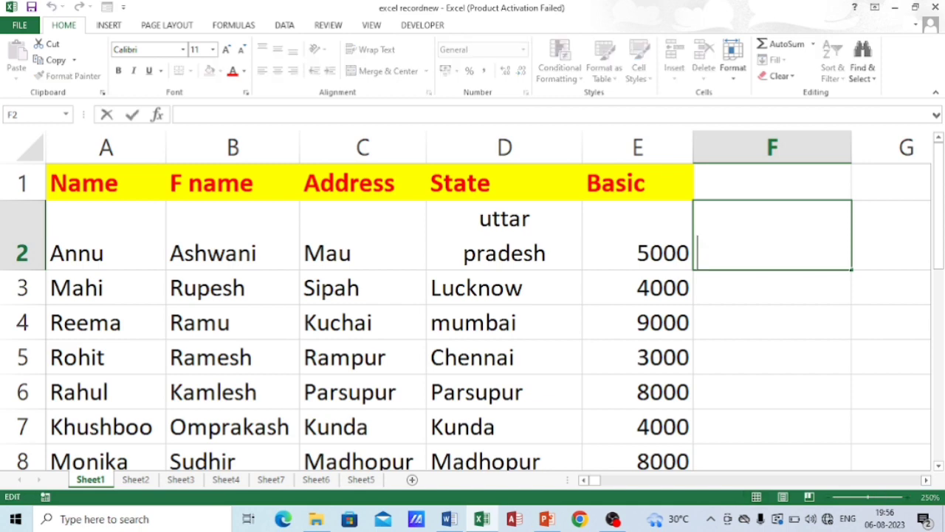
type("1.annu")
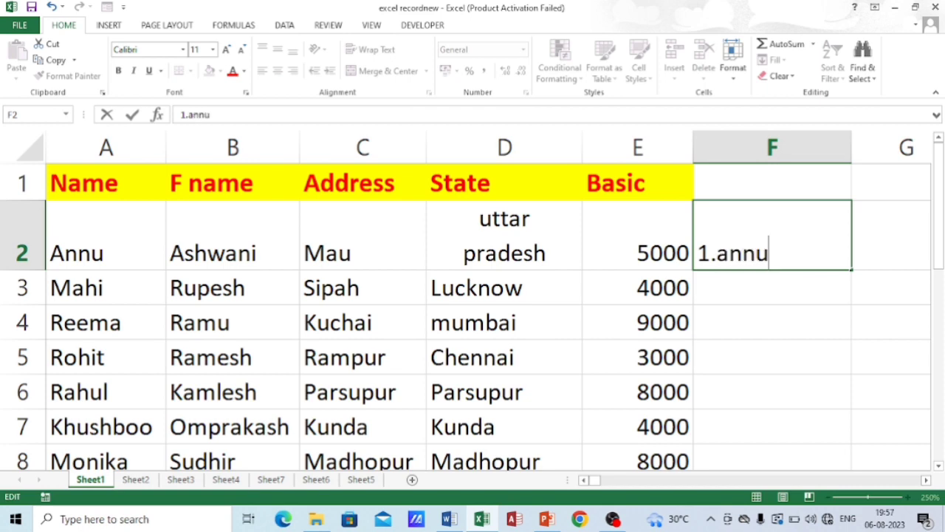
key("alt+Return")
type("2")
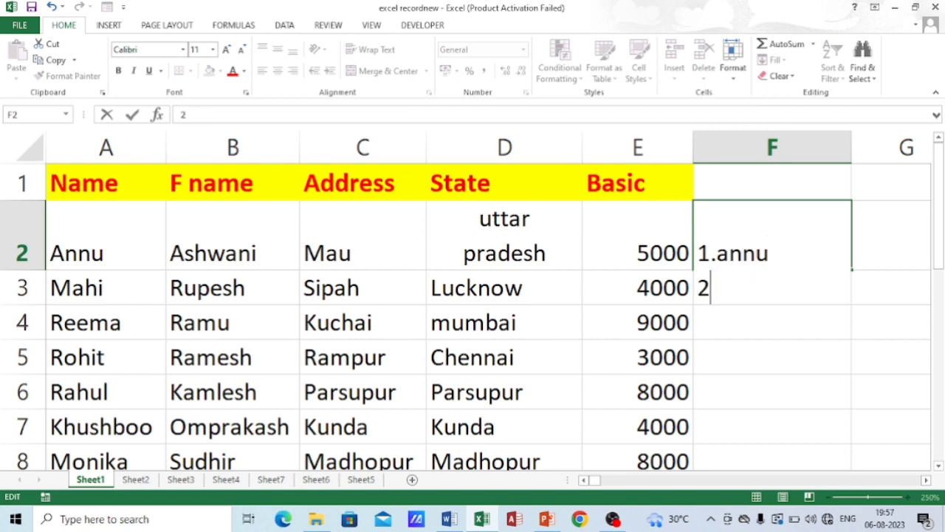
type(".deepa")
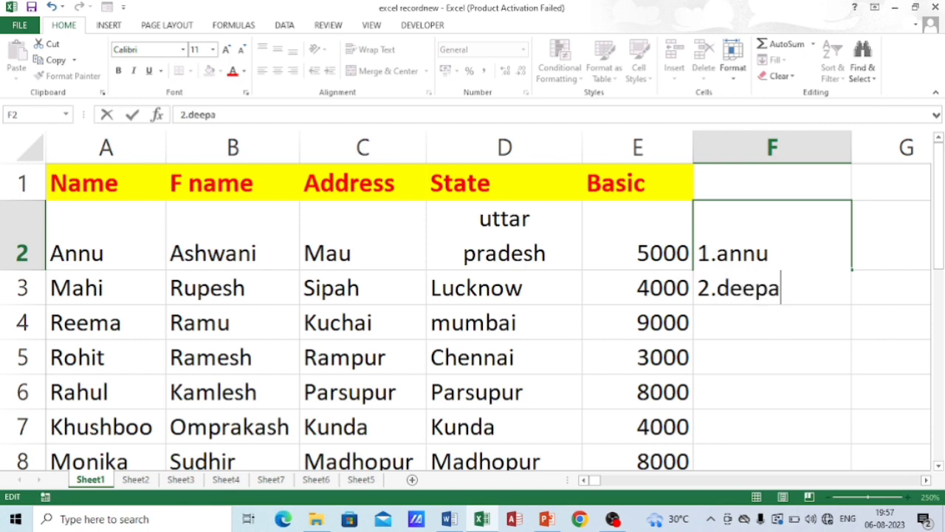
key("alt+Return")
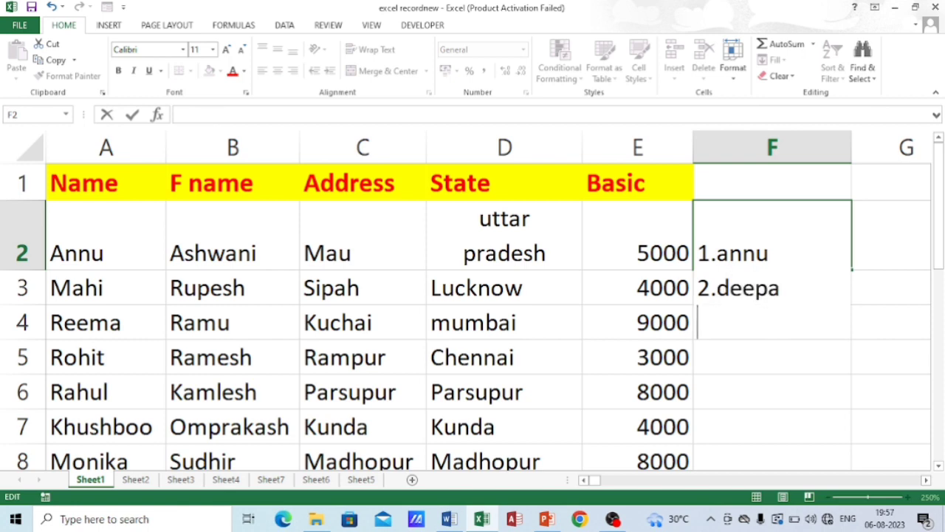
type("3.heena")
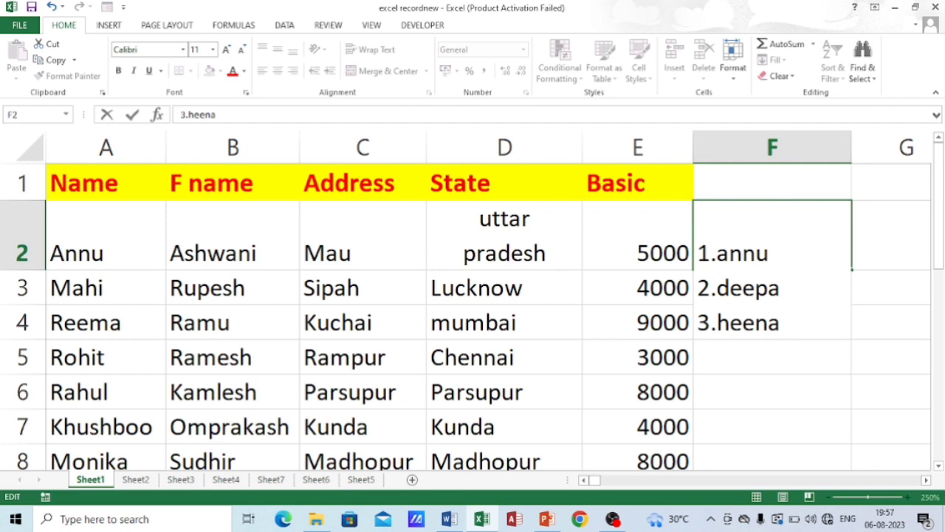
left_click(833, 379)
Step: Middle-align and center the list in F2, then undo it and D2's wrapping
left_click(751, 266)
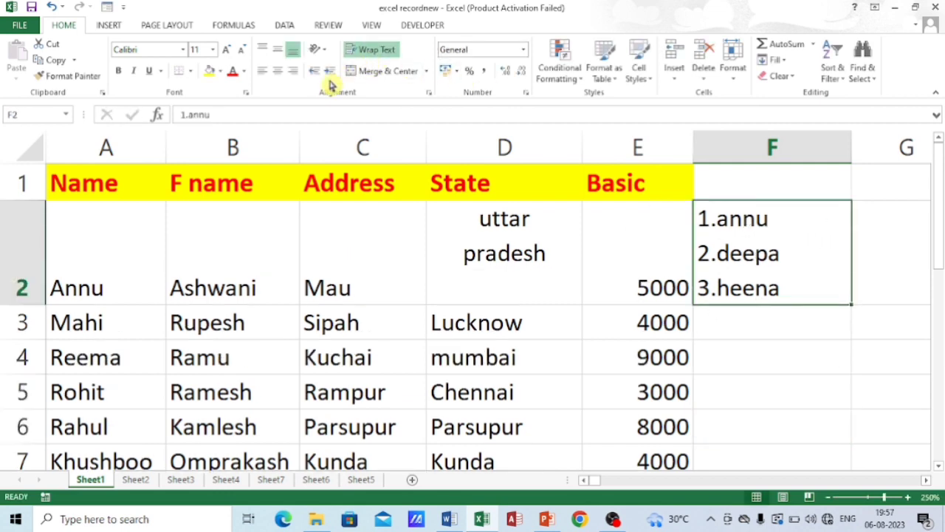
left_click(277, 50)
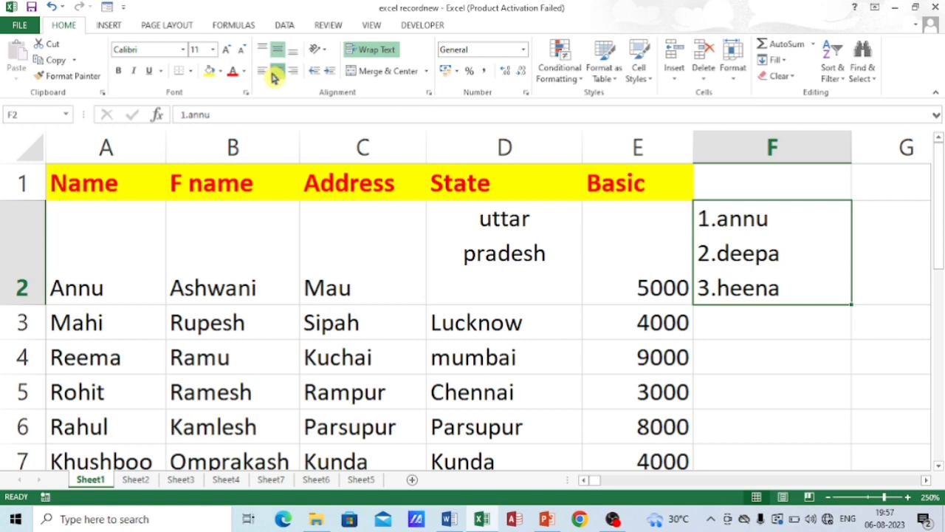
left_click(278, 71)
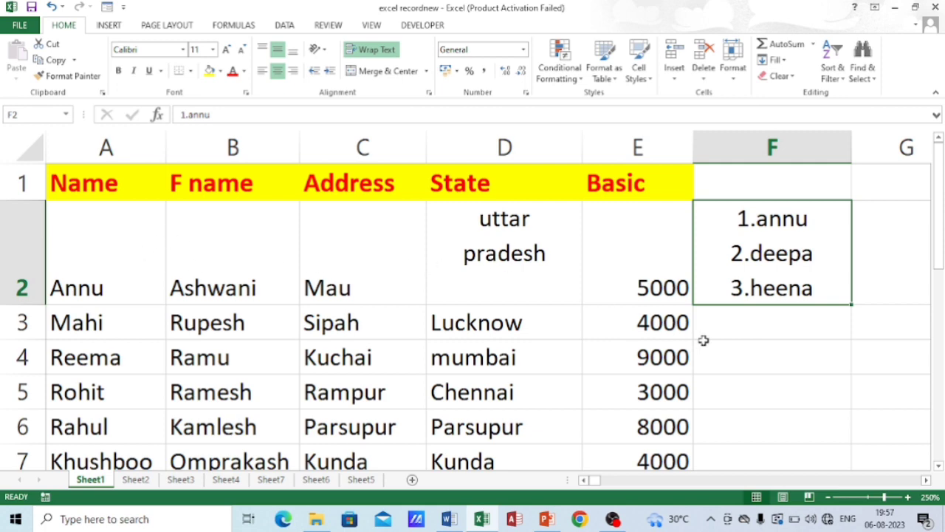
key("ctrl+z")
key("ctrl+z")
key("ctrl+z")
key("ctrl+z")
key("ctrl+z")
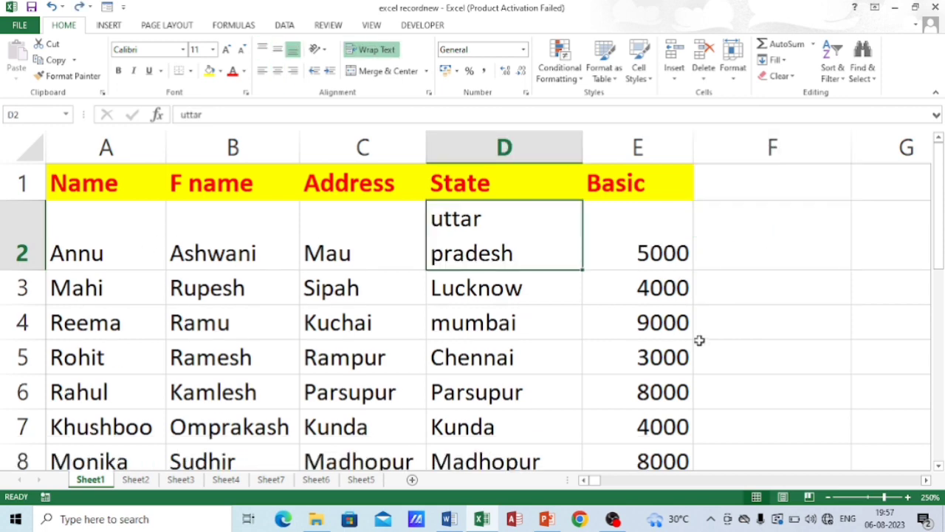
key("ctrl+z")
key("ctrl+z")
Step: Scroll back up, select F4, then go to the Name header in A1
scroll(780, 257, "up", 1)
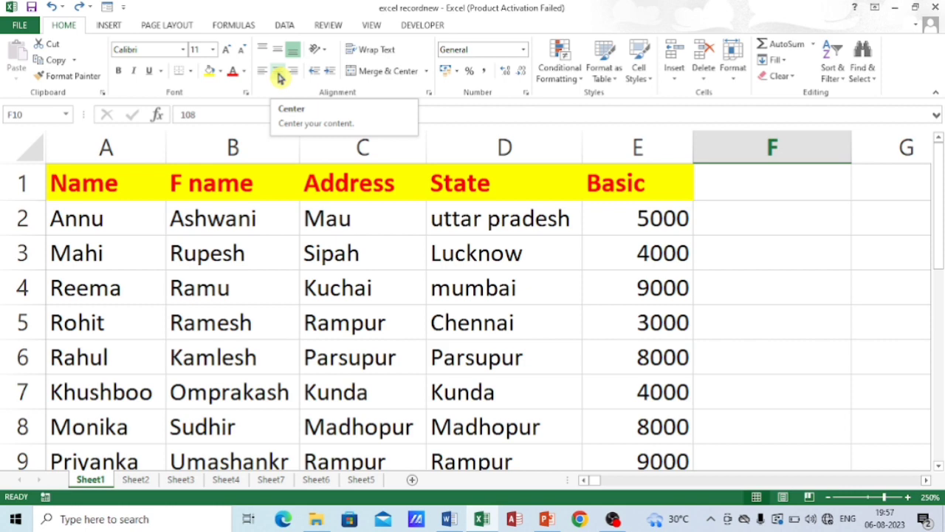
left_click(749, 294)
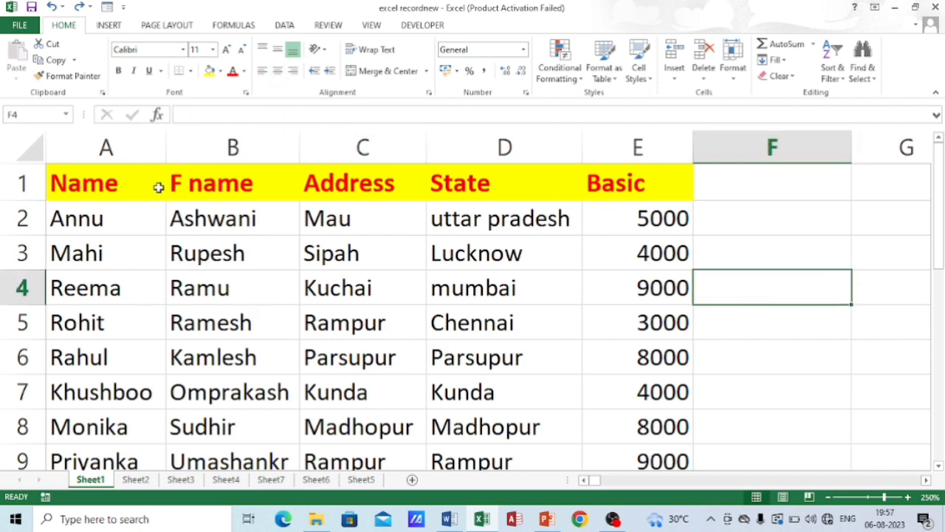
left_click(121, 180)
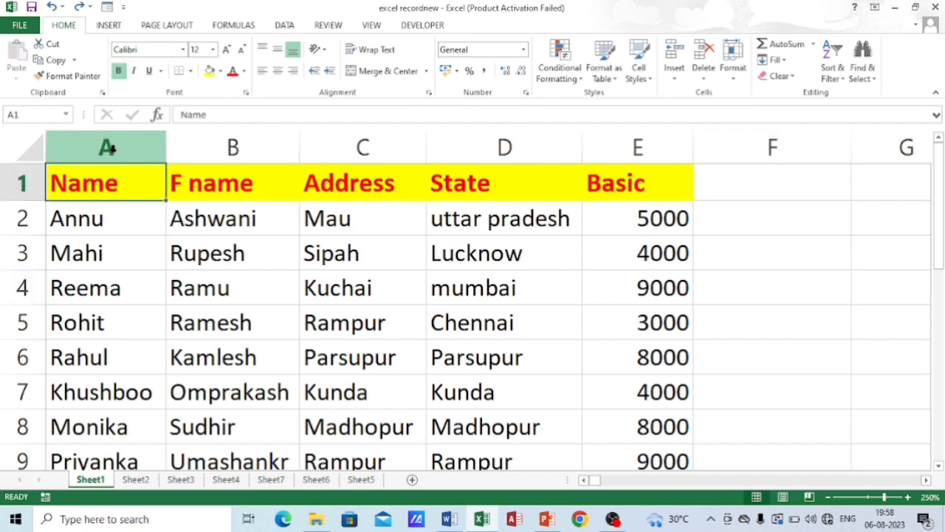
Step: Turn on AutoFilter for the header row of the A1:E9 employee table
left_click_drag(115, 181, 608, 465)
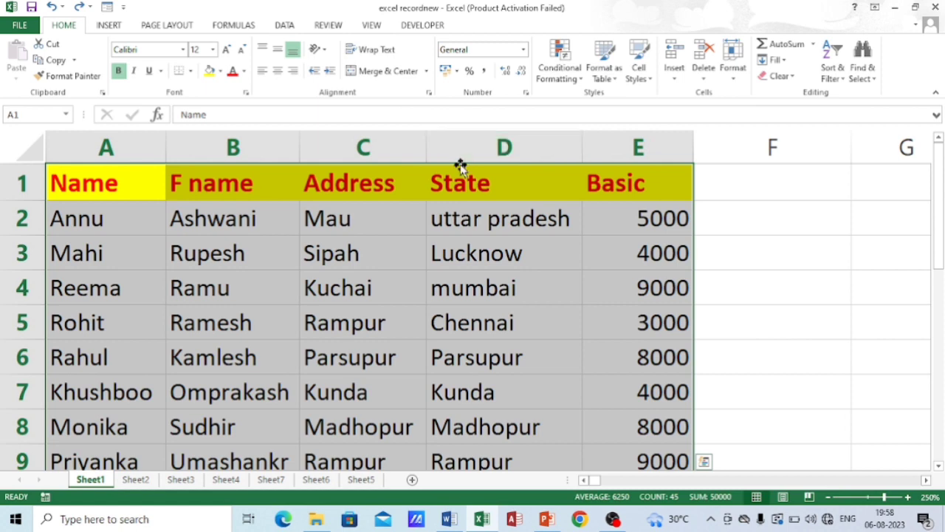
key("ctrl+shift+l")
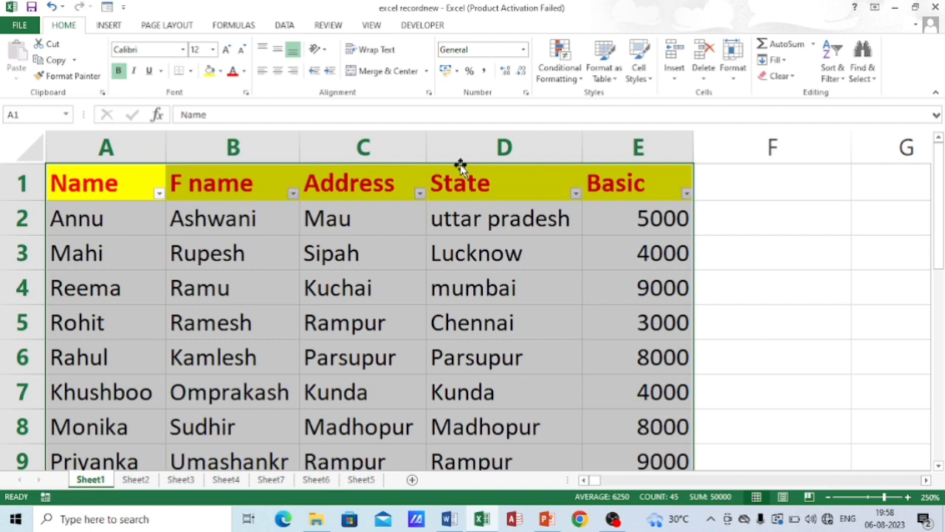
left_click(728, 219)
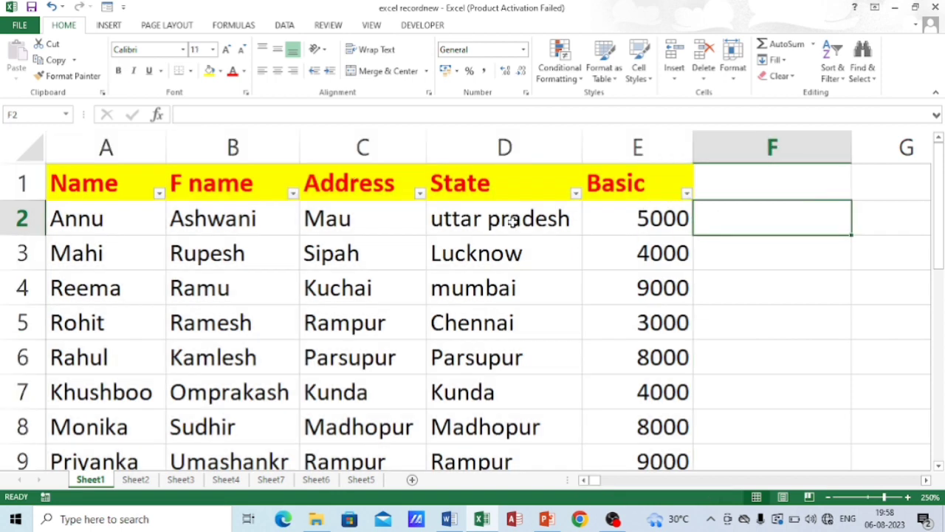
Step: Filter the State column to show only Lucknow and Kunda
left_click(576, 193)
left_click(455, 328)
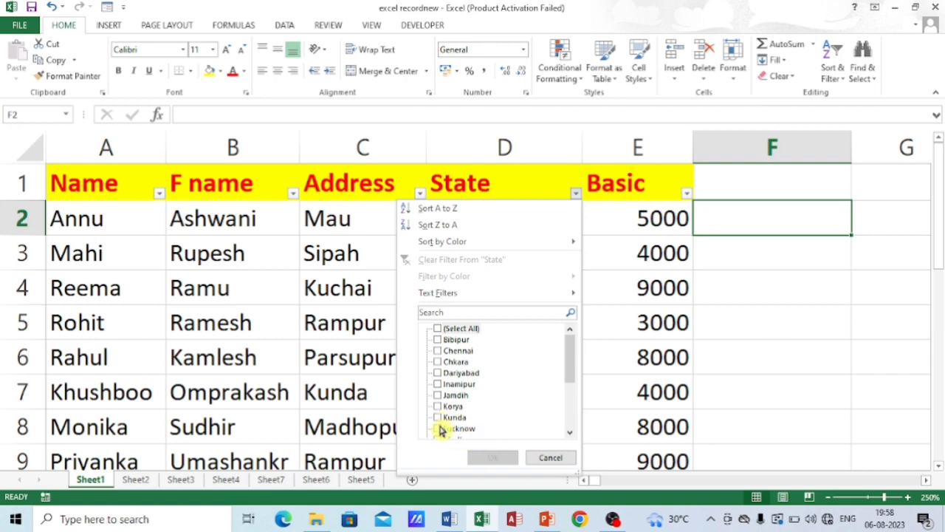
left_click(440, 425)
left_click(438, 418)
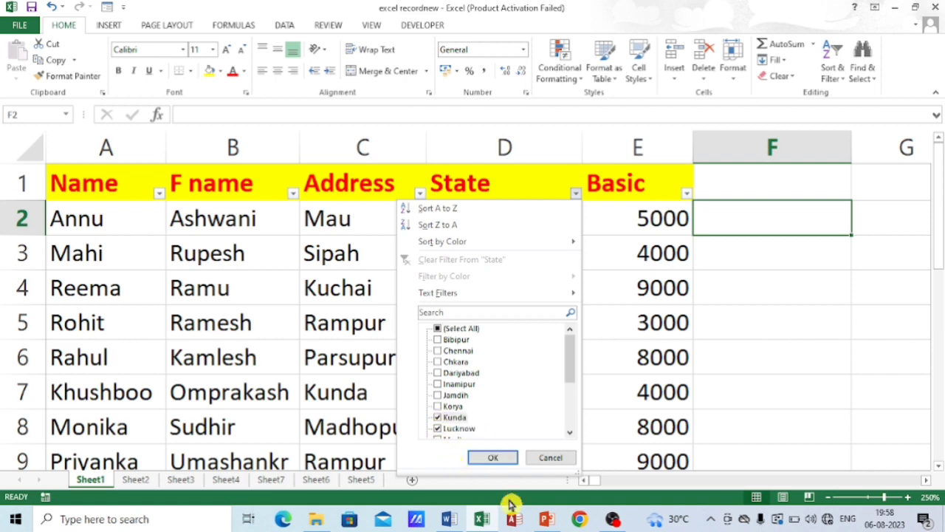
left_click(494, 458)
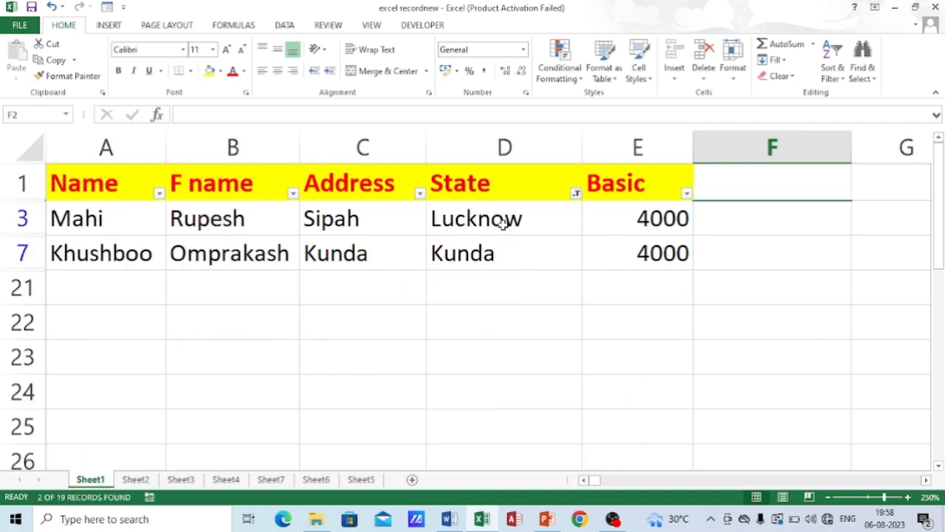
Step: Clear the State filter so all rows show again
left_click(576, 195)
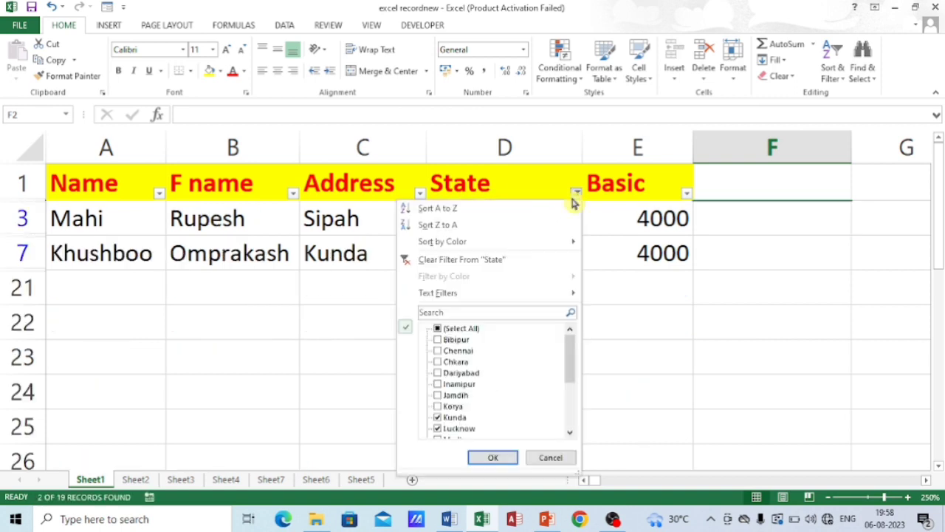
left_click(478, 457)
left_click(489, 289)
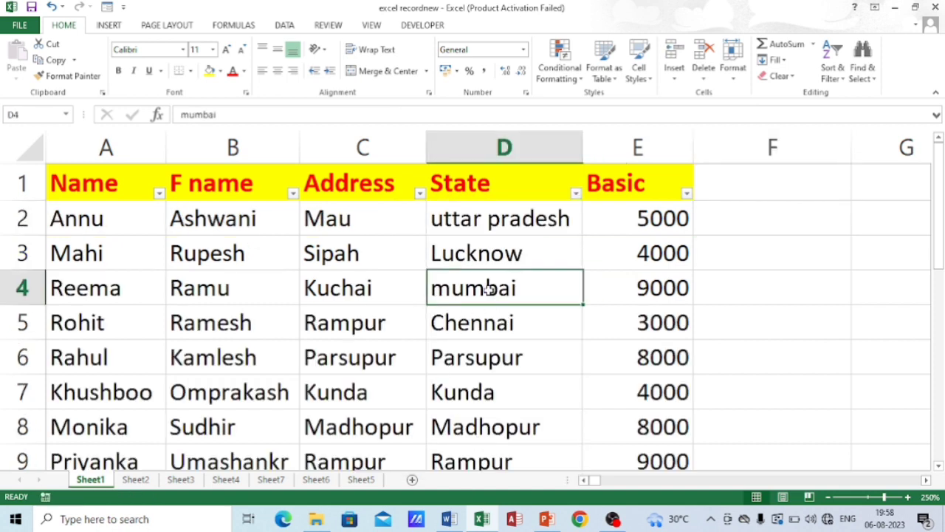
Step: Change State entries to Lucknow in D4 and Kunda in D9, then Lucknow lower down
type("l")
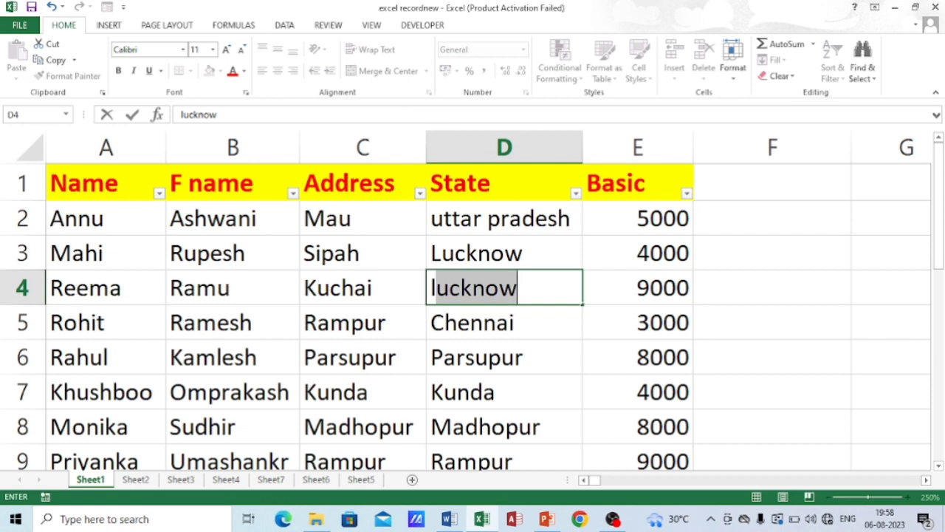
key("Return")
key("Return")
key("Return")
key("Return")
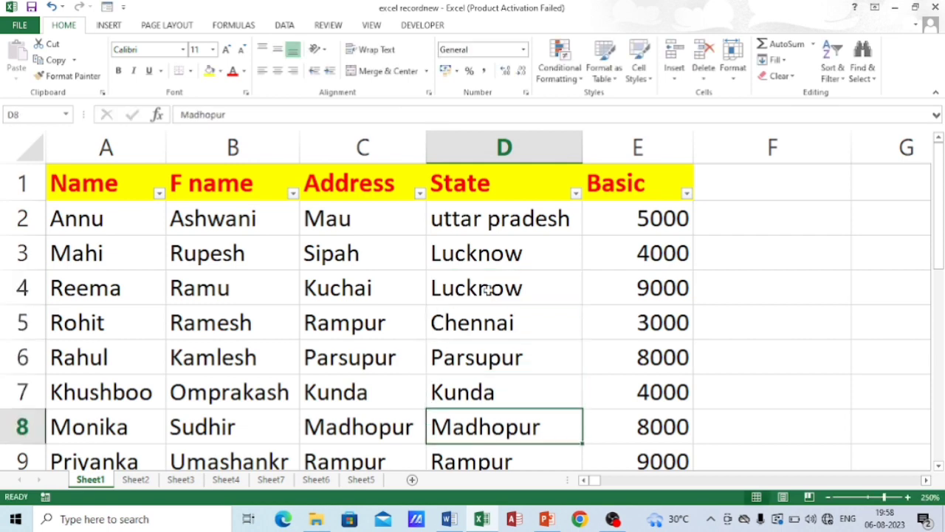
key("Return")
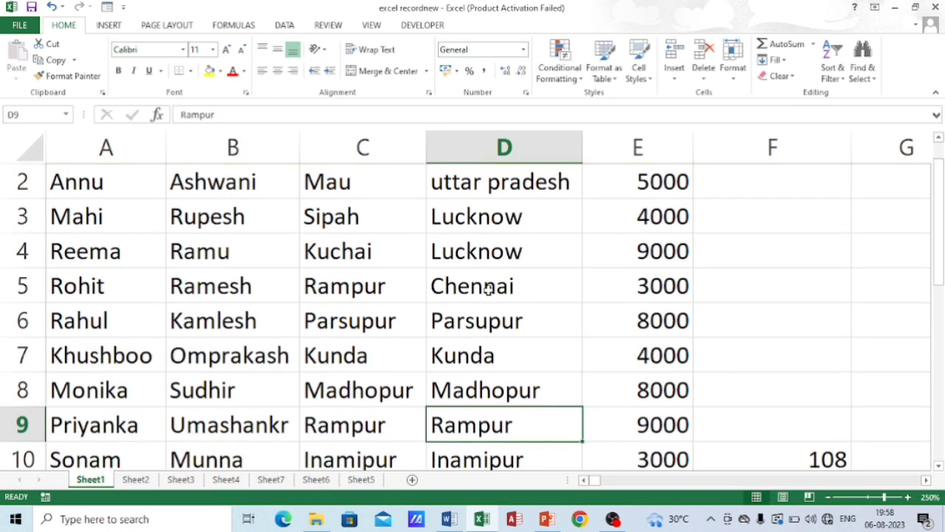
type("k")
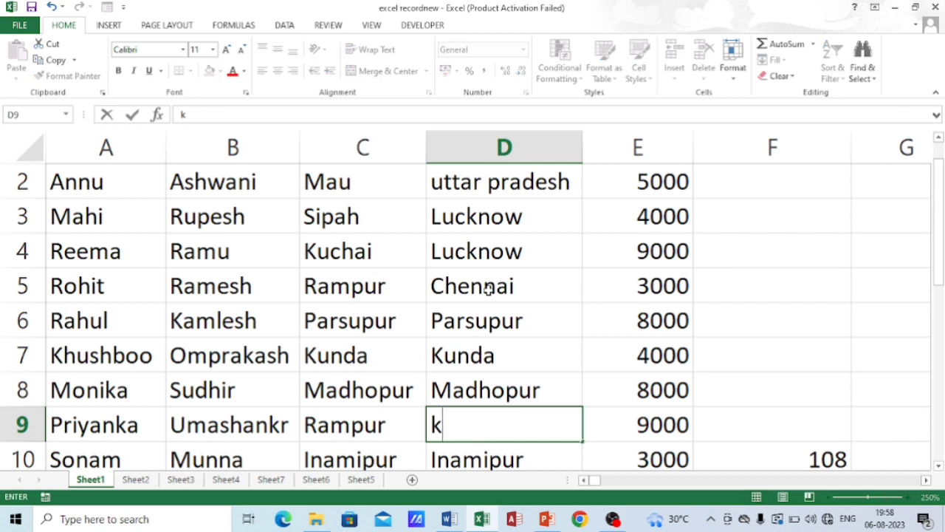
type("u")
key("Return")
key("Return")
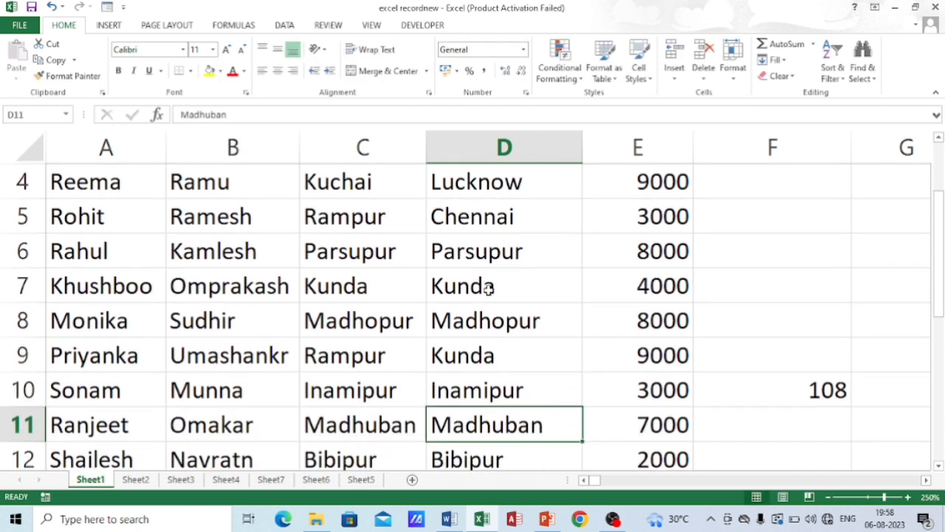
type("lucknow")
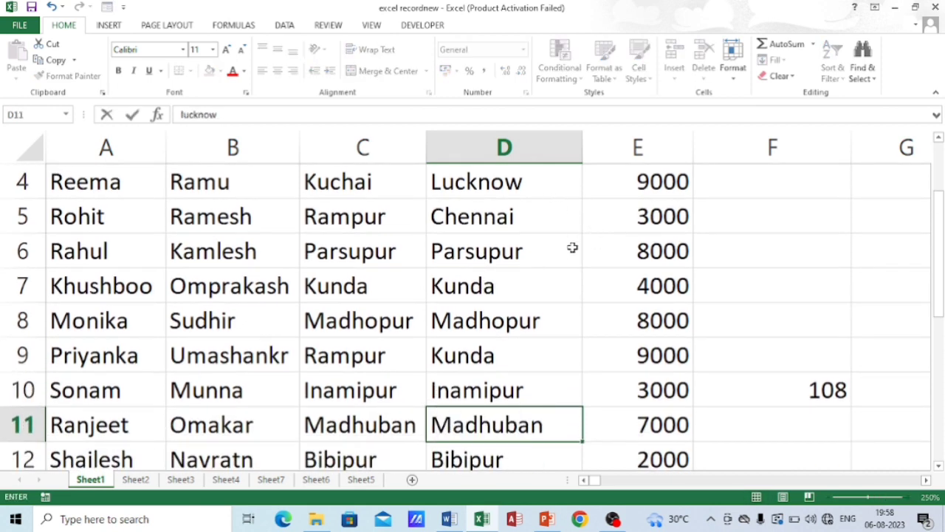
scroll(572, 237, "up", 1)
Step: Filter State to only Lucknow and Kunda, then reselect all values to restore every row
left_click(575, 193)
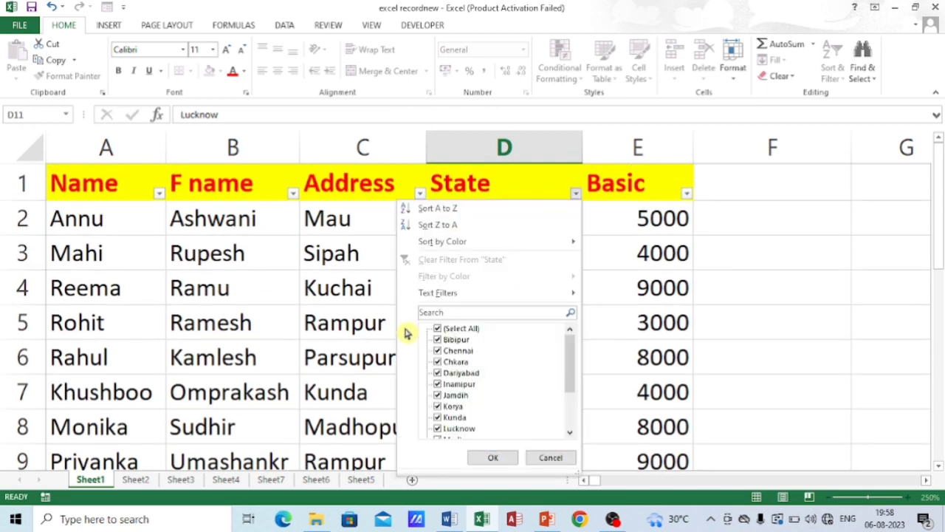
left_click(440, 329)
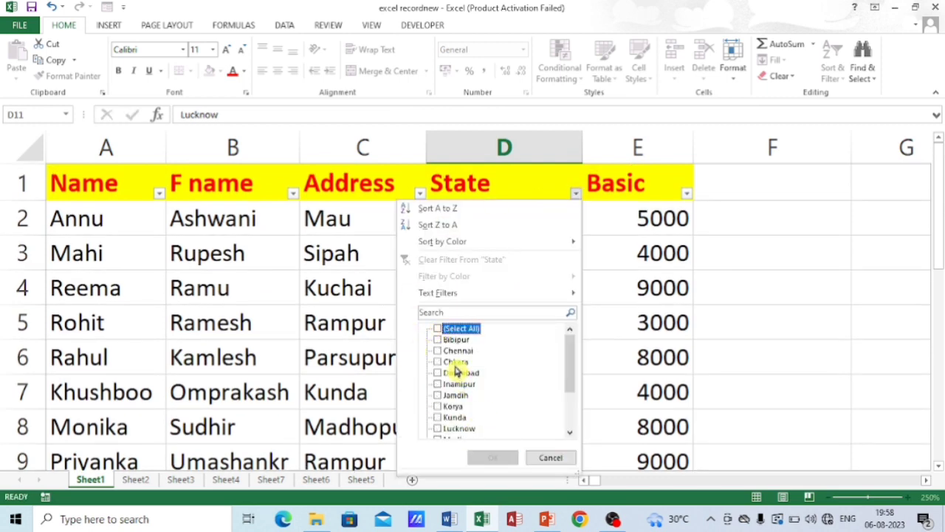
left_click(439, 429)
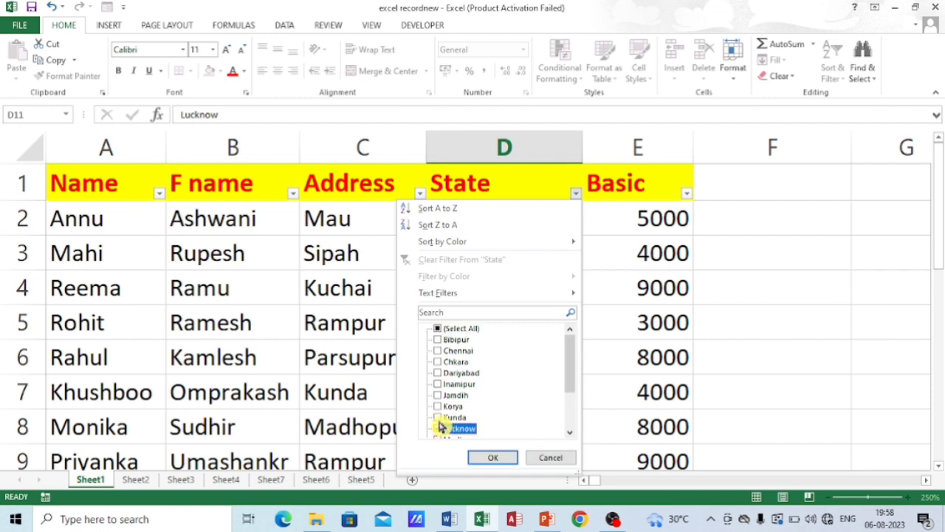
left_click(438, 418)
left_click(491, 458)
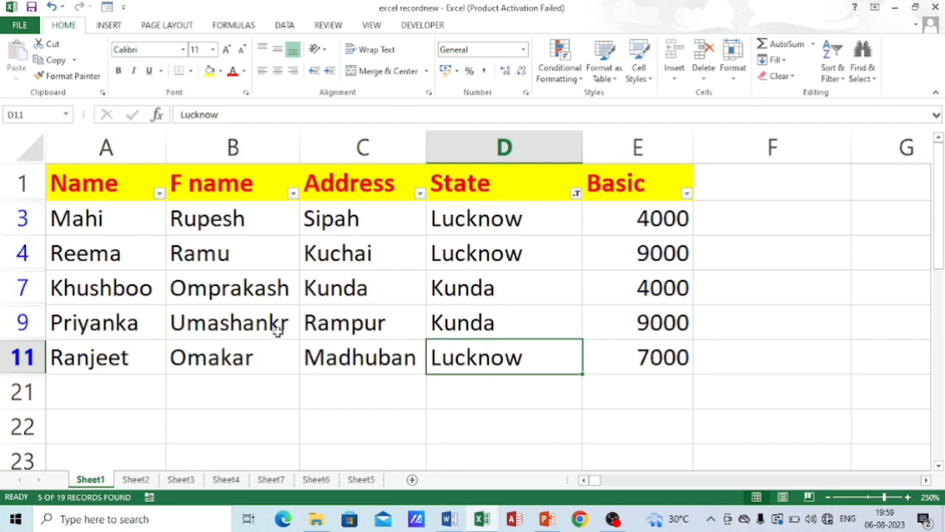
left_click(577, 193)
left_click(438, 328)
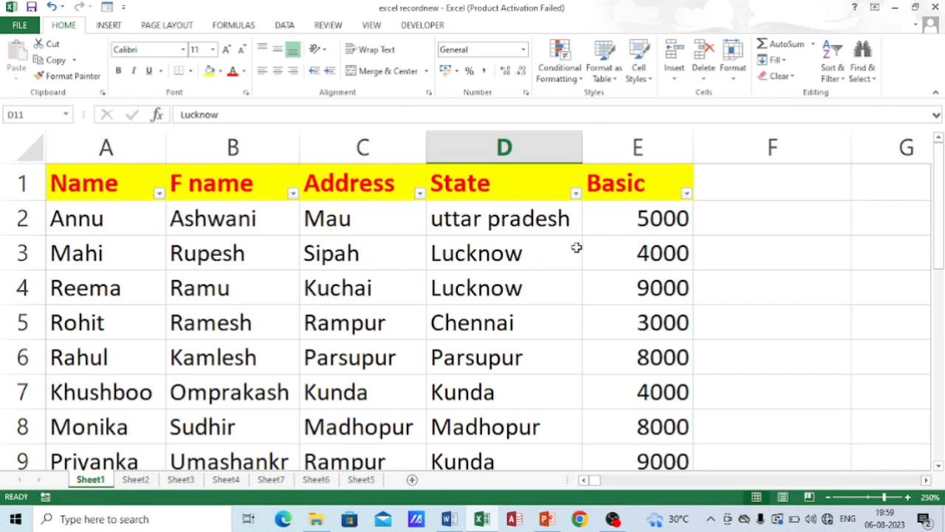
left_click(160, 193)
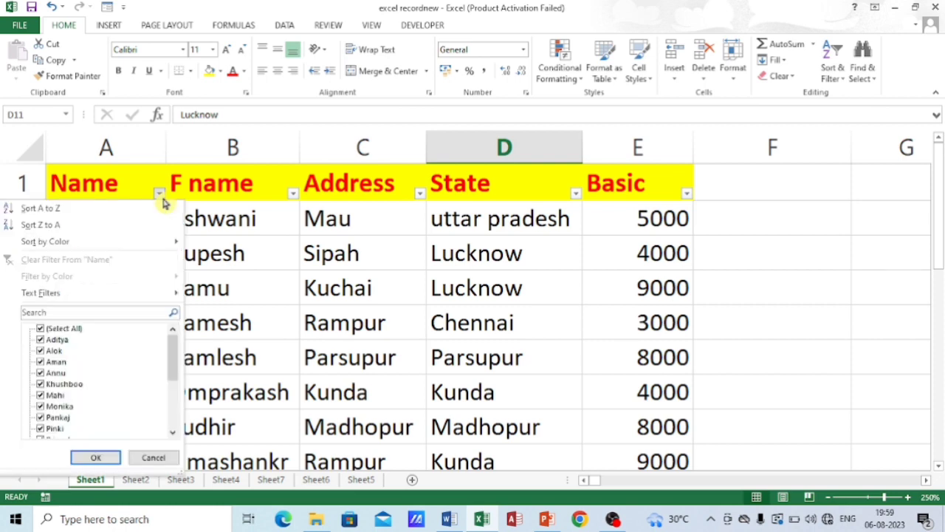
left_click(52, 329)
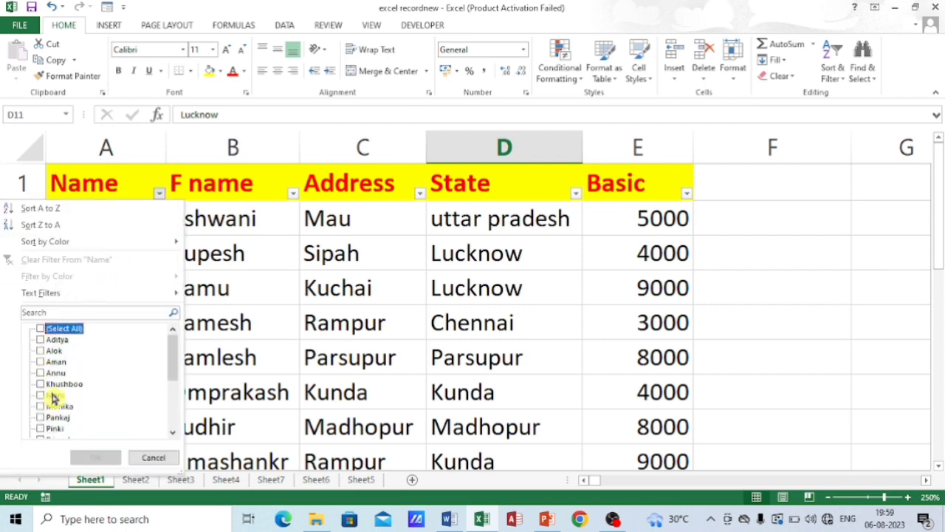
left_click(45, 362)
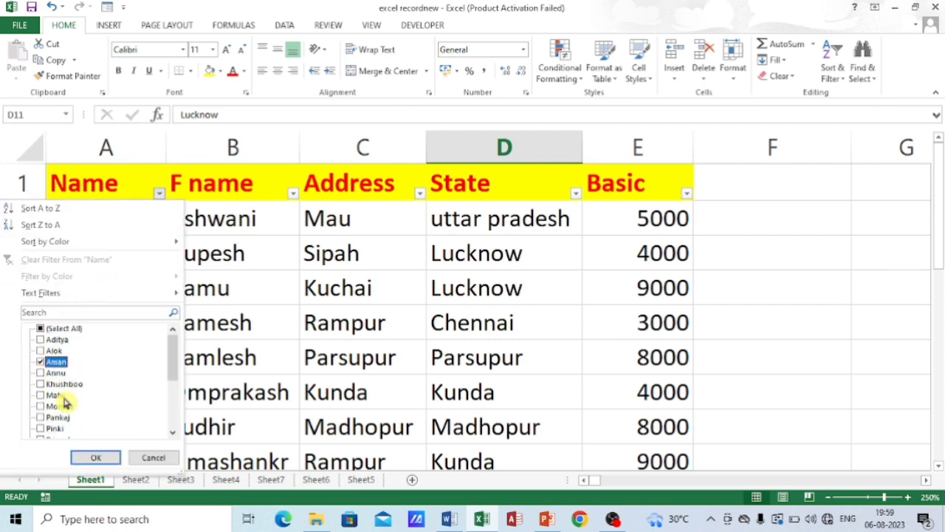
left_click(81, 456)
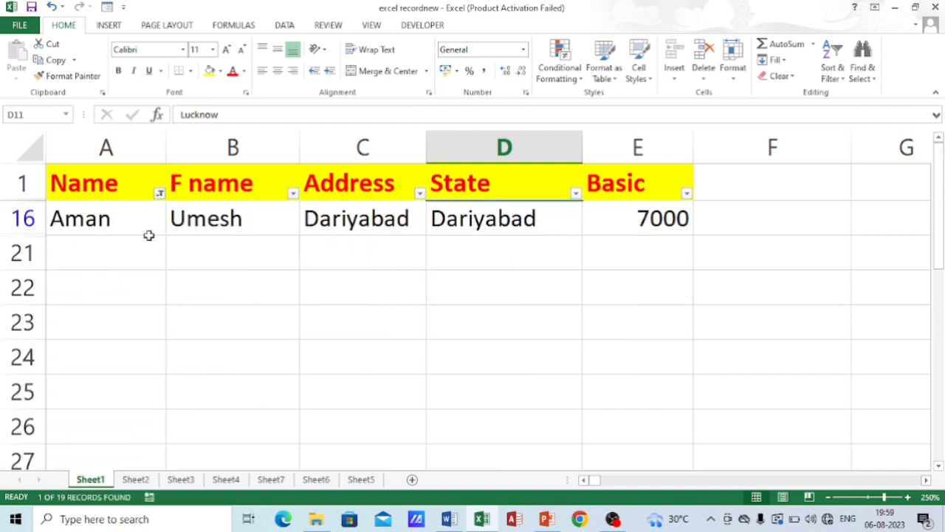
left_click(160, 193)
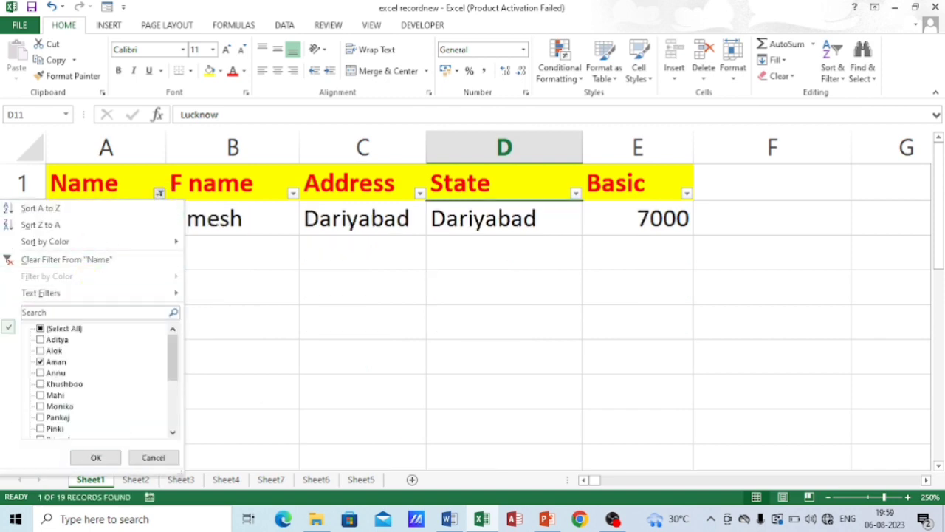
left_click(52, 328)
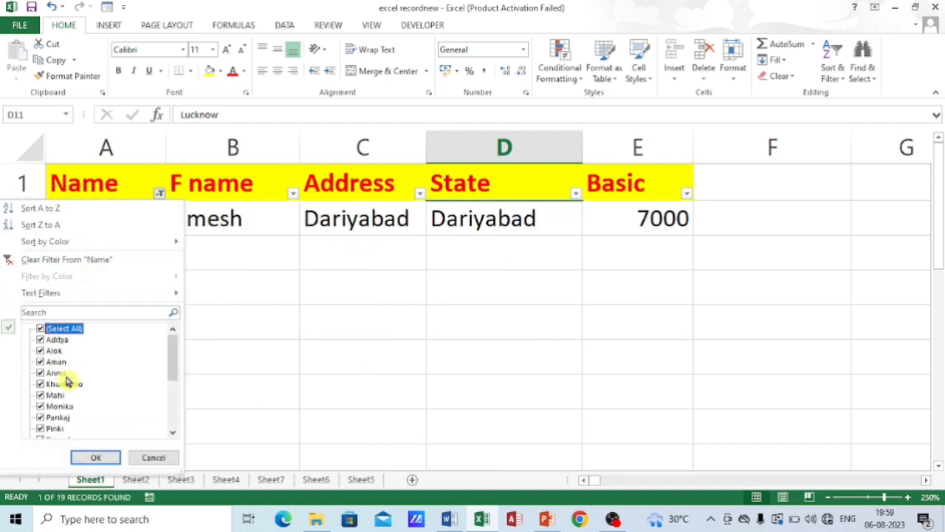
left_click(89, 456)
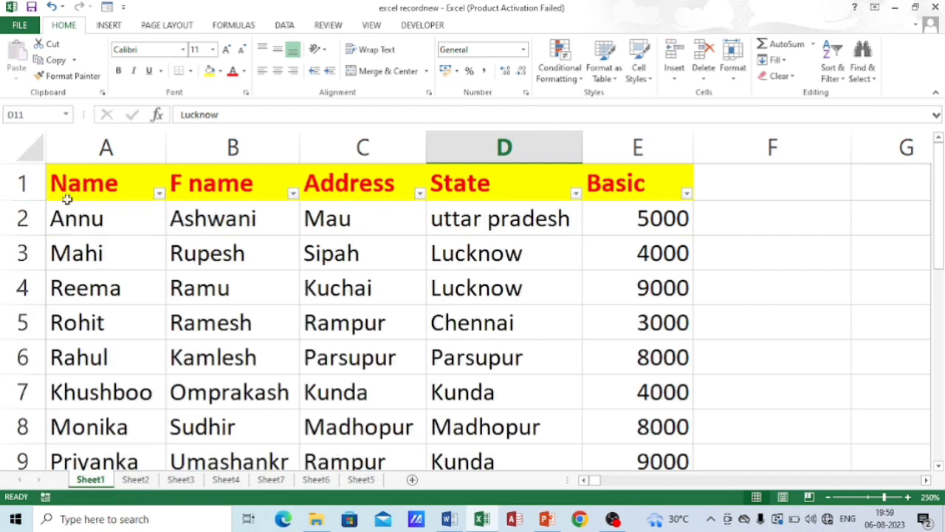
Step: Apply a custom Basic number filter: is greater than 3000 And is less than 6000
left_click(686, 193)
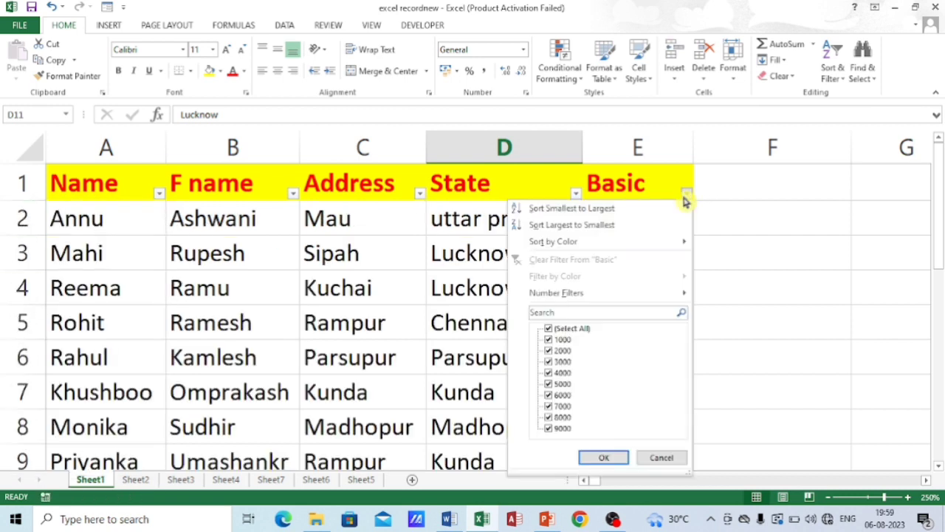
mouse_move(607, 297)
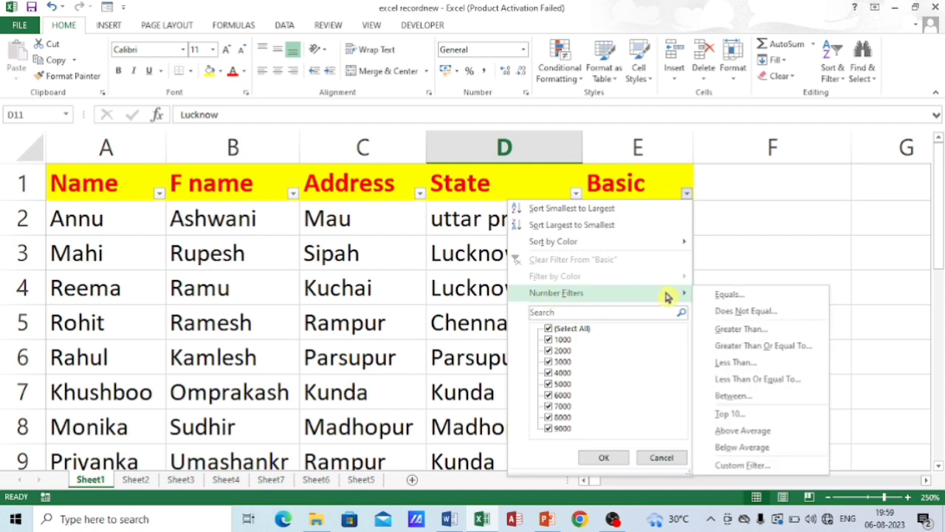
left_click(734, 466)
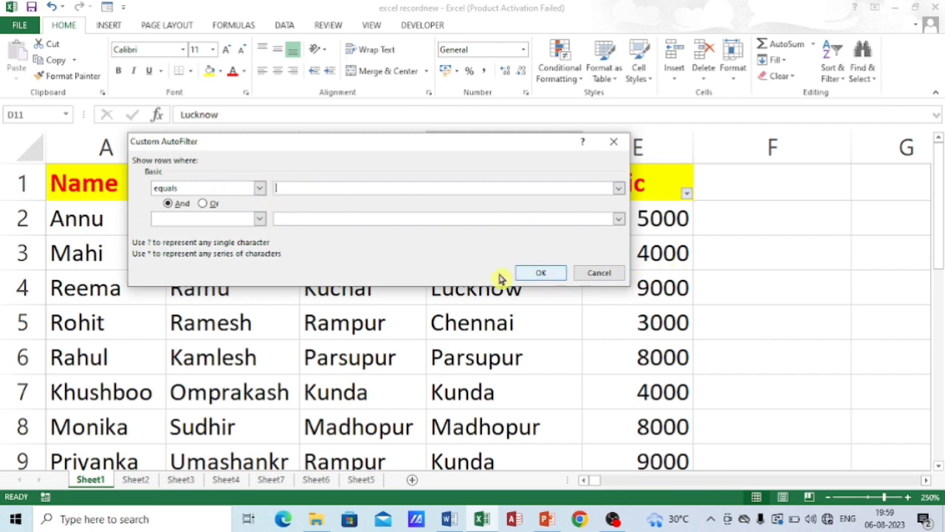
left_click(259, 188)
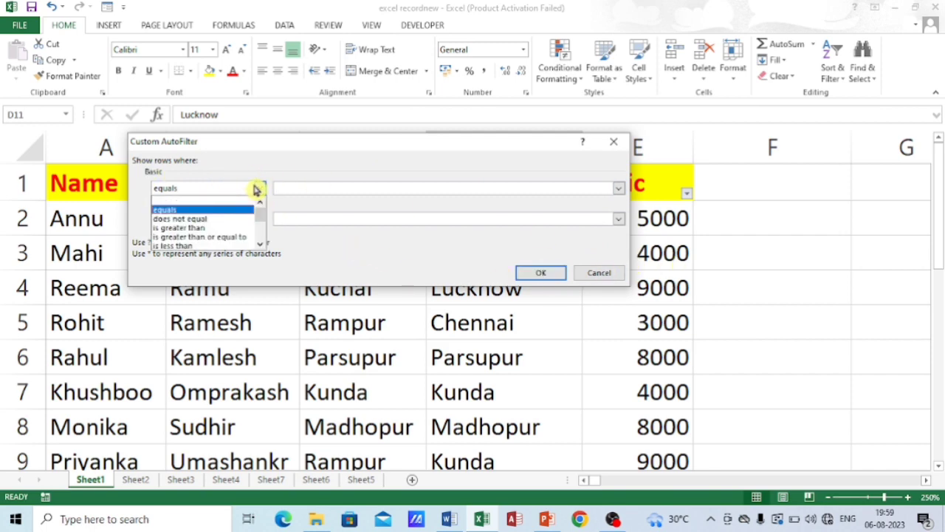
left_click(199, 229)
left_click(618, 188)
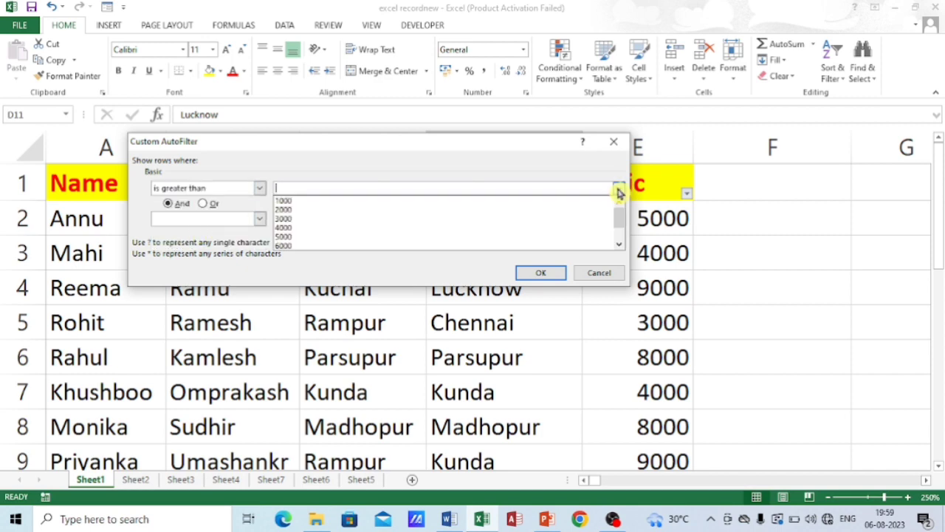
left_click(283, 219)
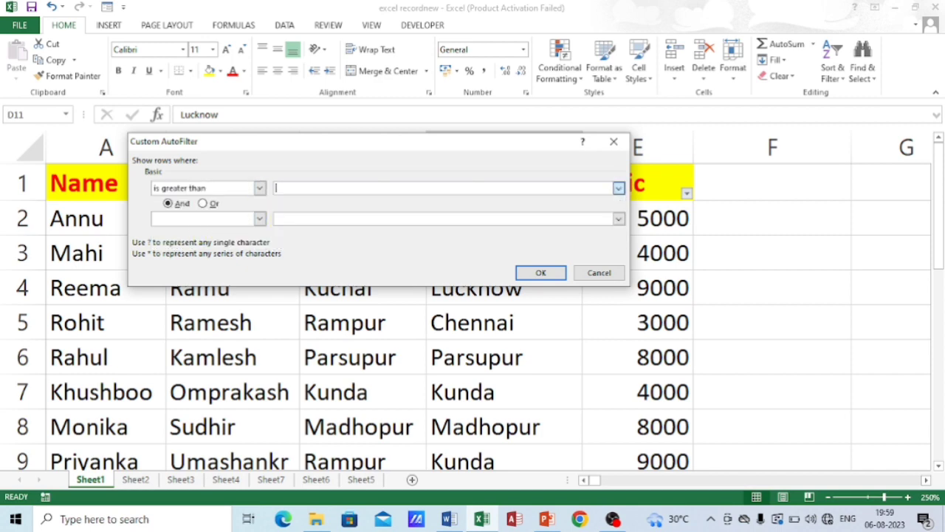
left_click(259, 219)
left_click(169, 272)
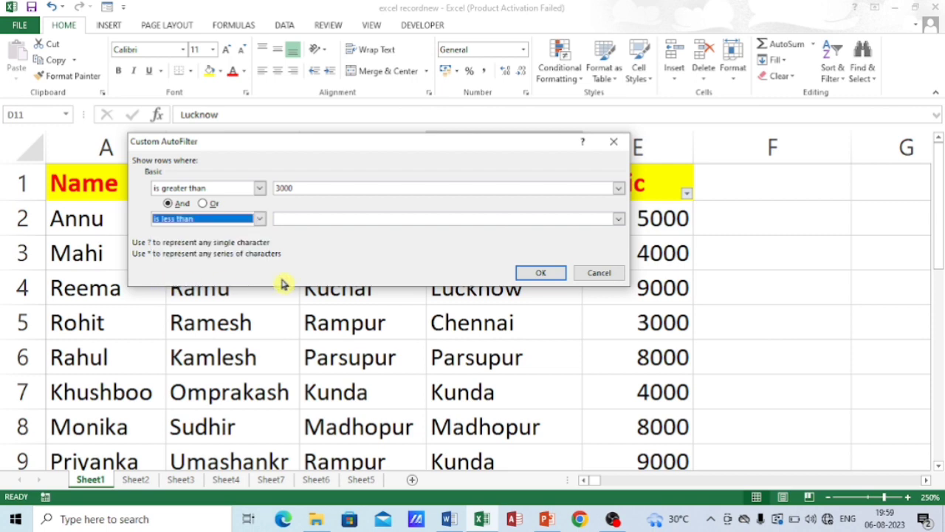
left_click(619, 218)
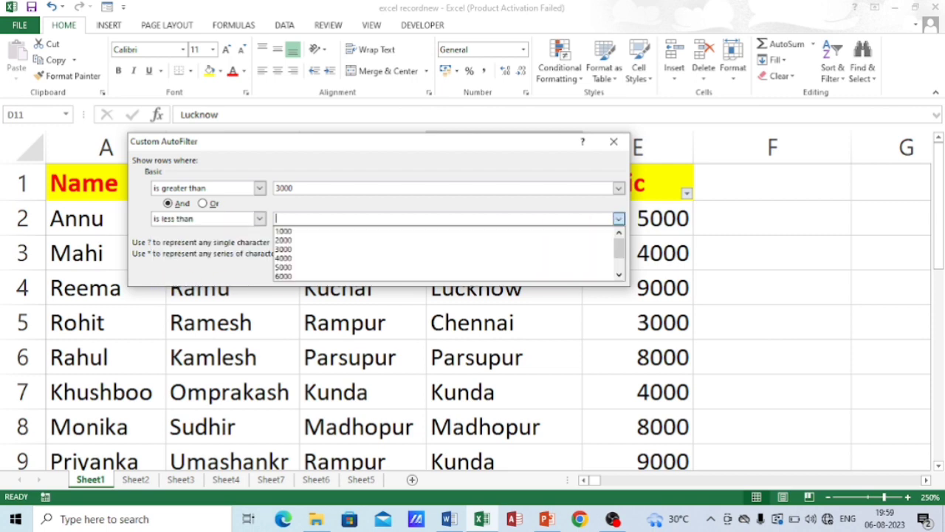
left_click(277, 272)
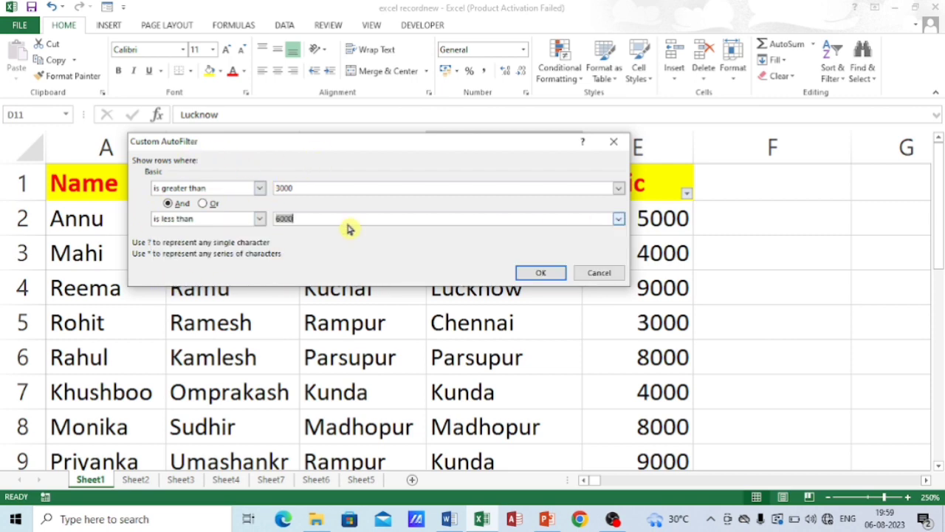
left_click(537, 273)
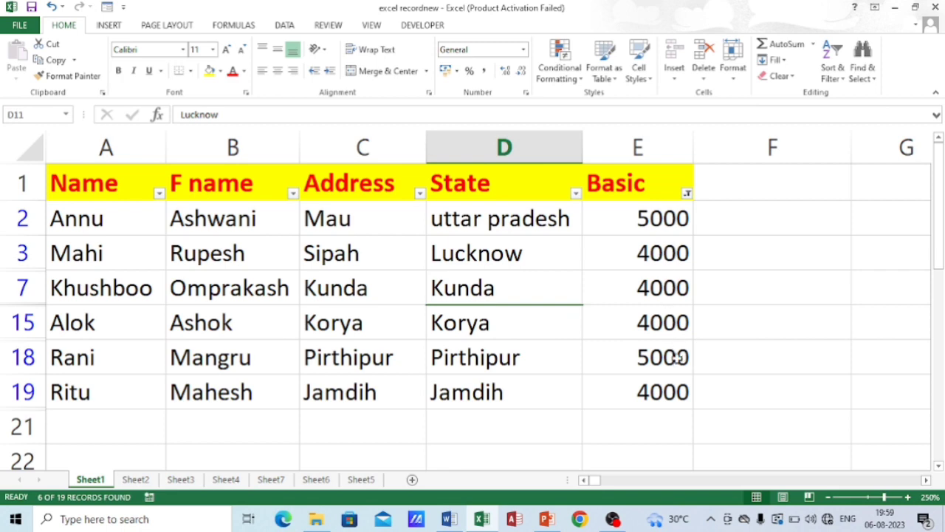
left_click(687, 195)
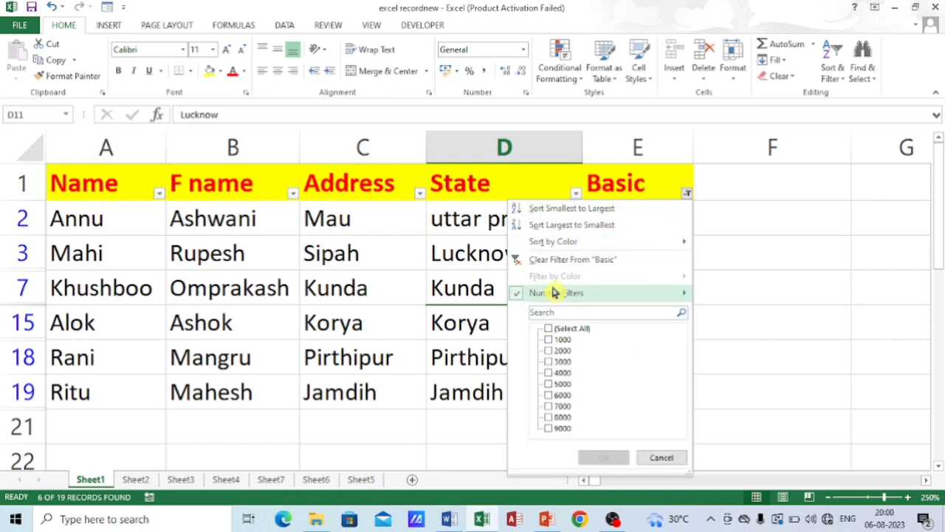
mouse_move(557, 293)
left_click(731, 465)
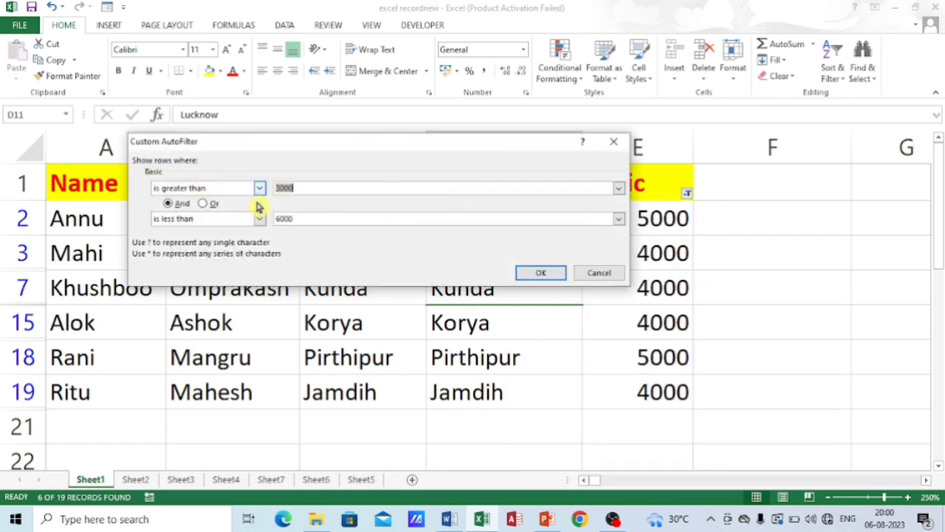
left_click(259, 189)
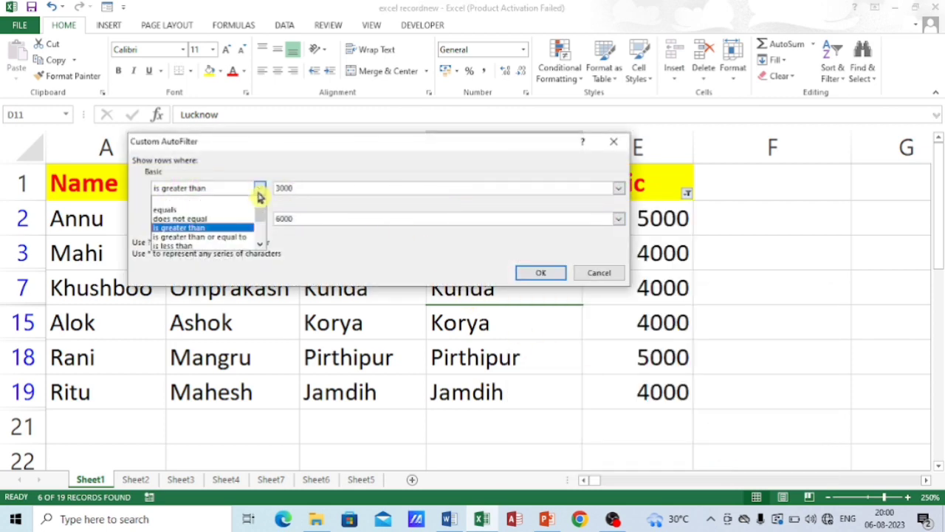
left_click(229, 241)
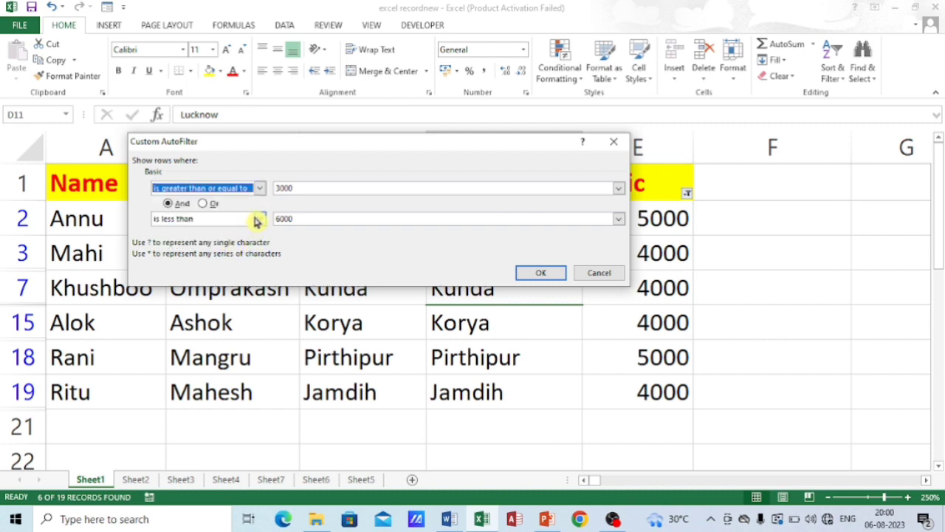
left_click(258, 219)
left_click(260, 278)
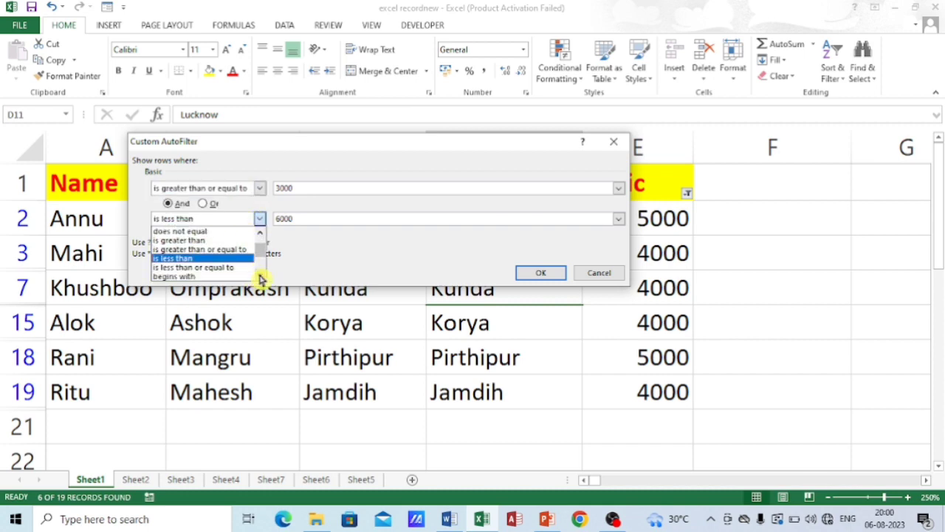
left_click(231, 268)
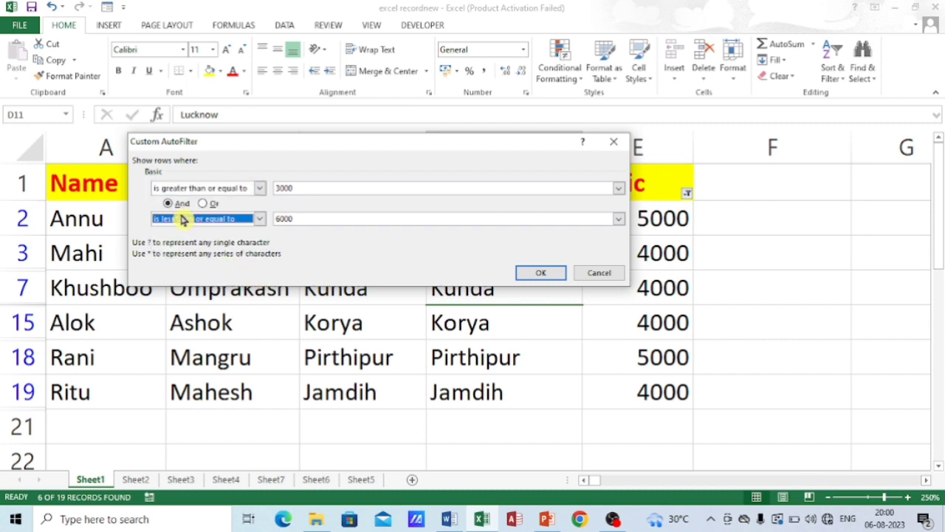
left_click(534, 274)
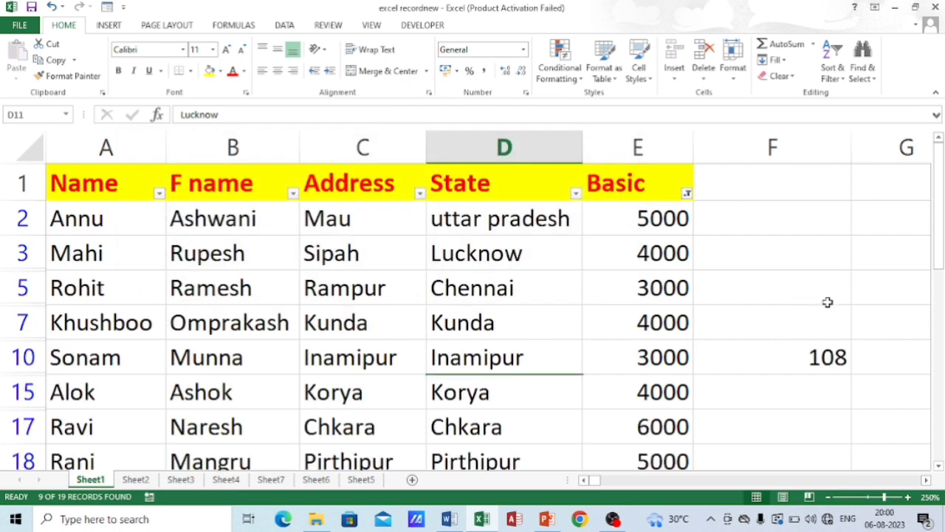
scroll(673, 243, "down", 2)
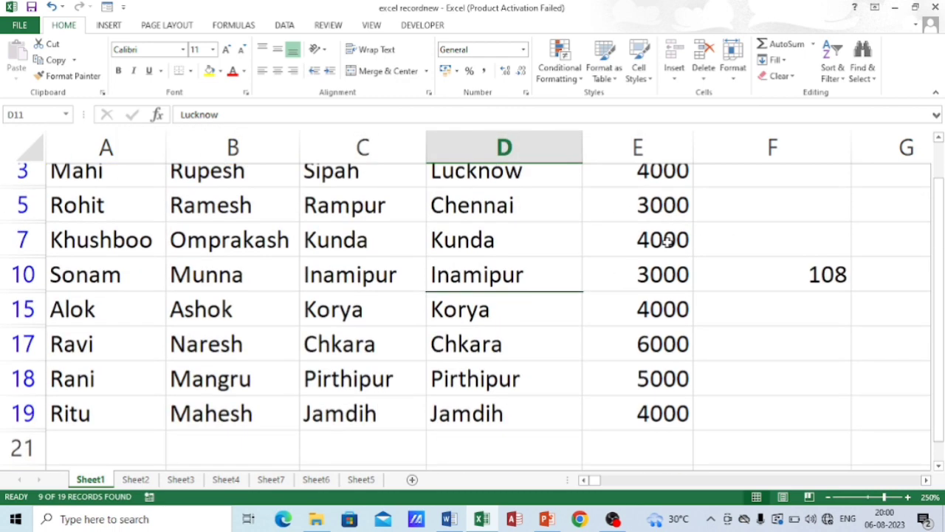
scroll(656, 267, "up", 1)
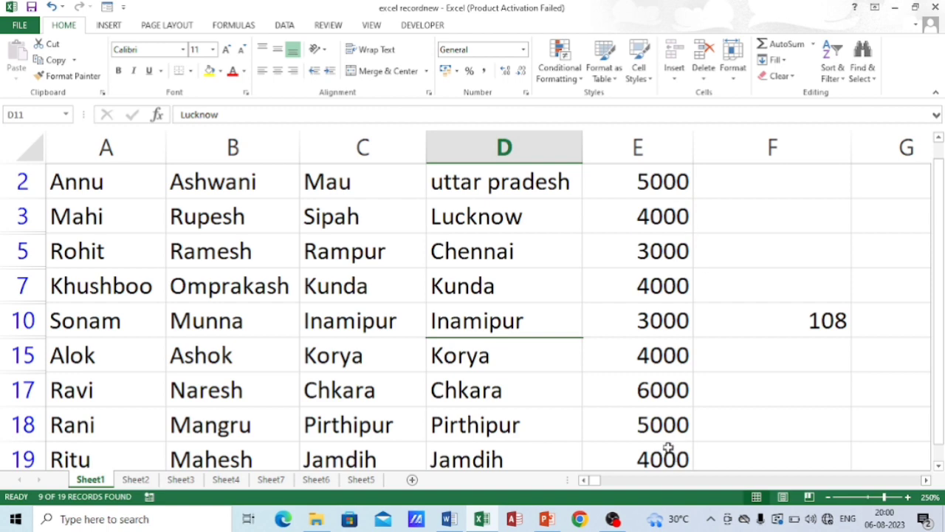
scroll(476, 353, "up", 1)
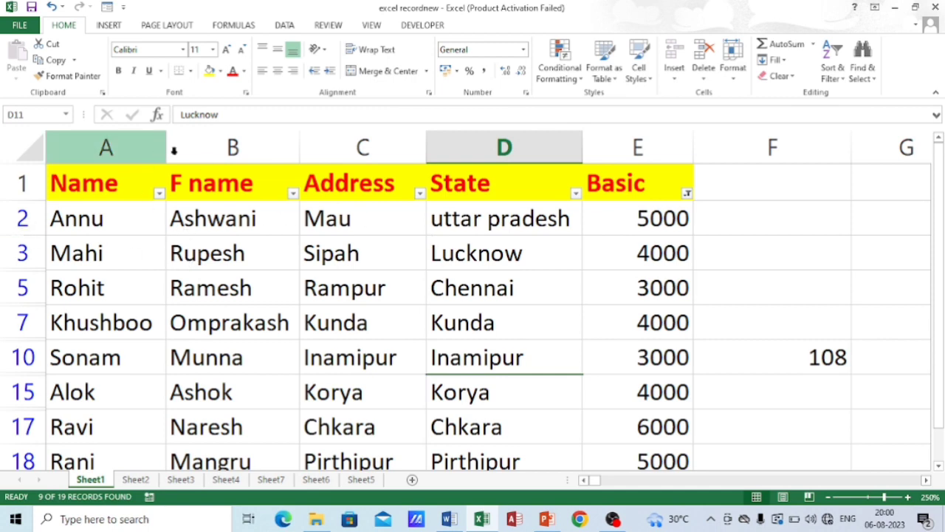
left_click(404, 134)
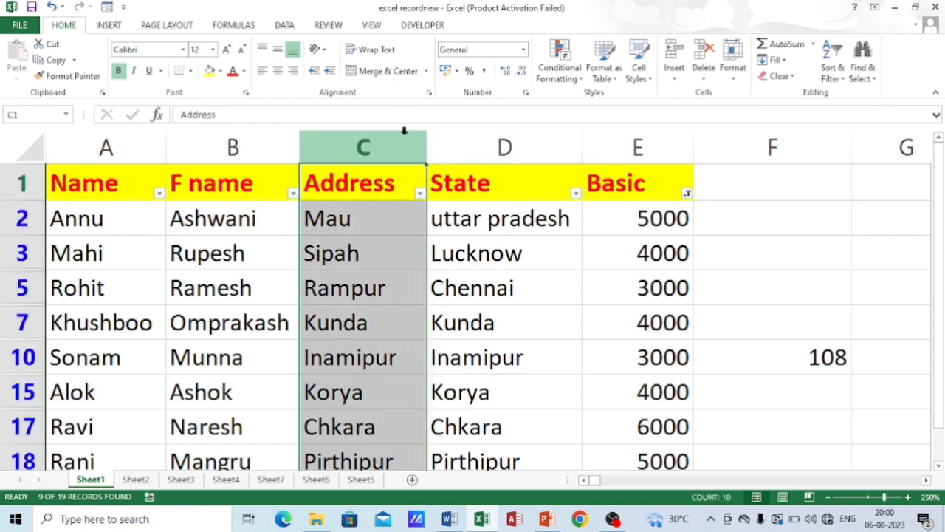
left_click(735, 78)
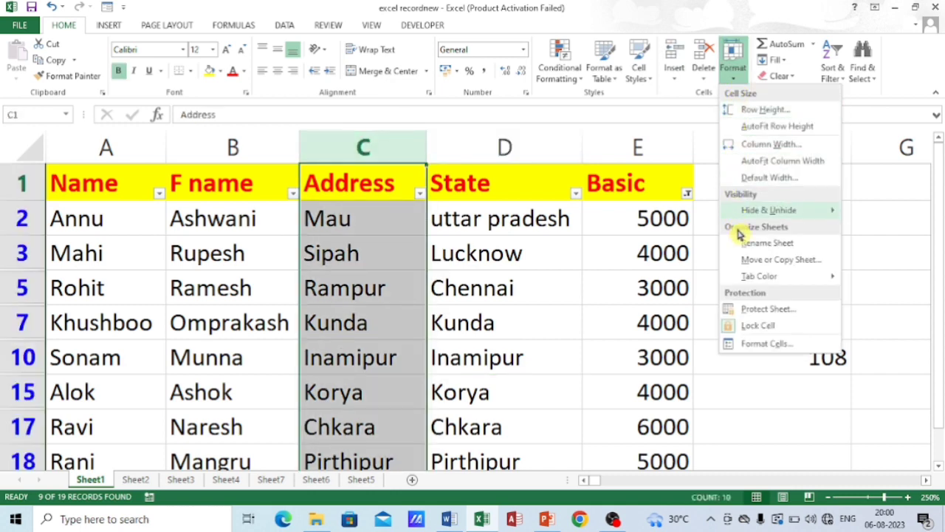
mouse_move(782, 212)
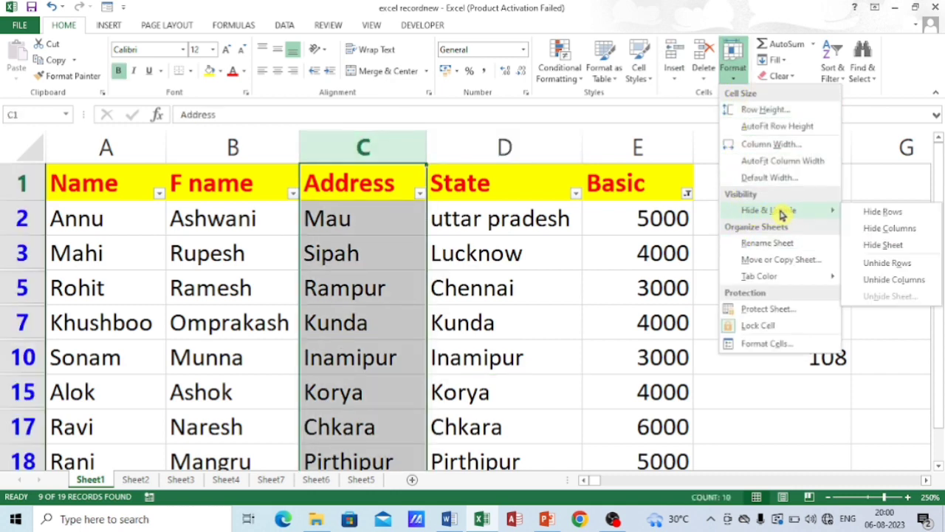
left_click(873, 231)
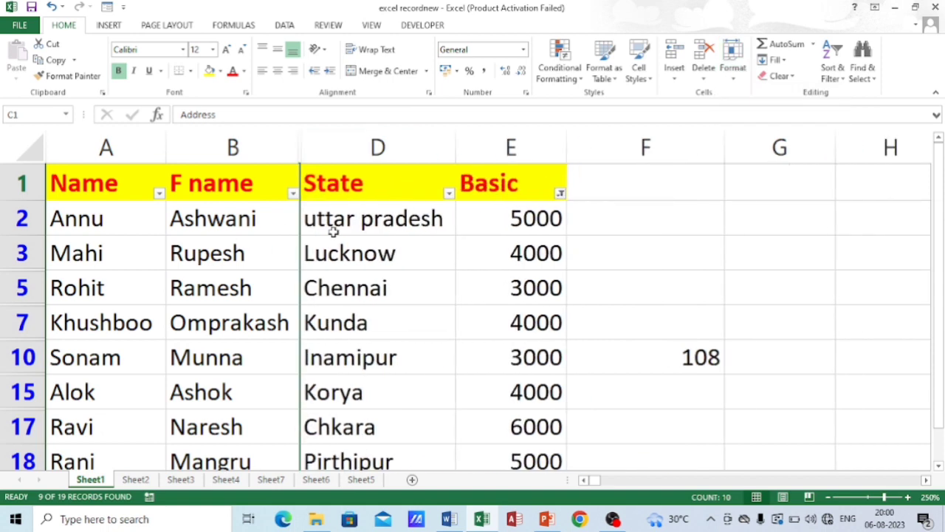
left_click(733, 65)
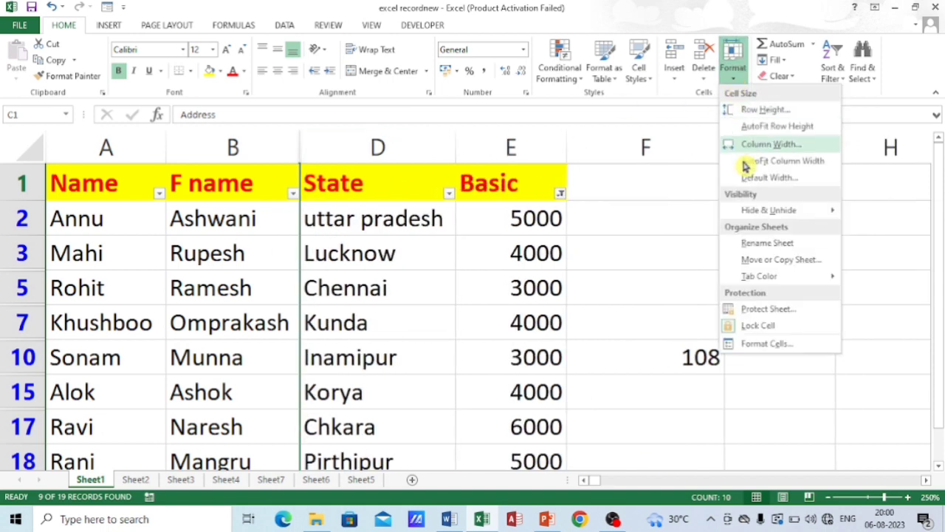
mouse_move(792, 213)
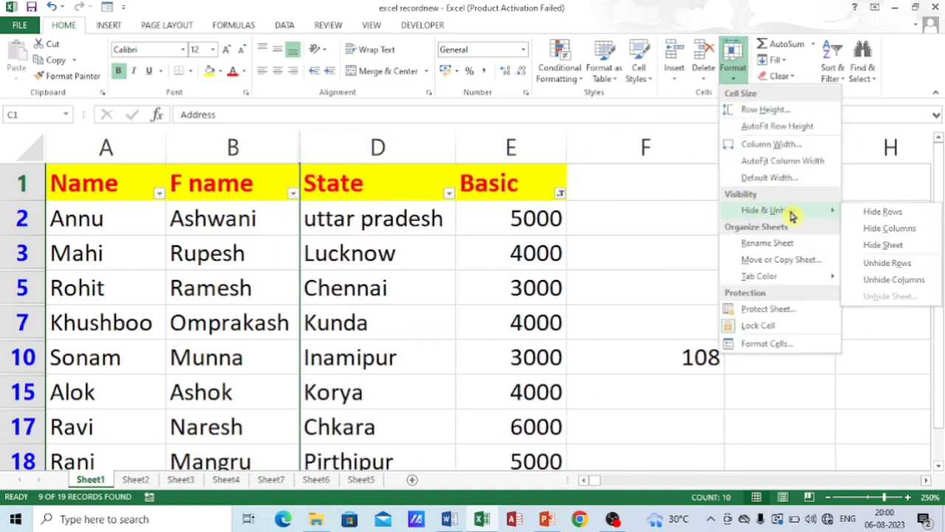
left_click(879, 279)
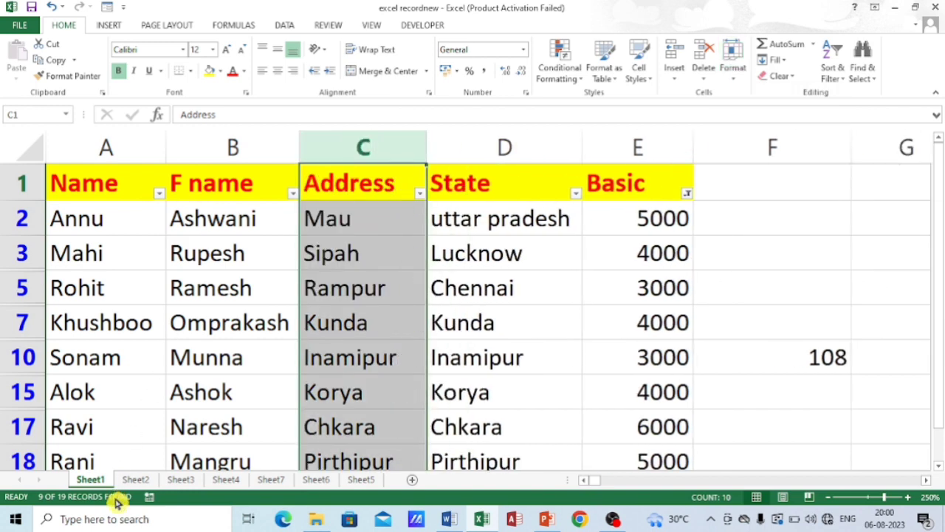
Step: Rename the Sheet2 tab to gggg
right_click(131, 484)
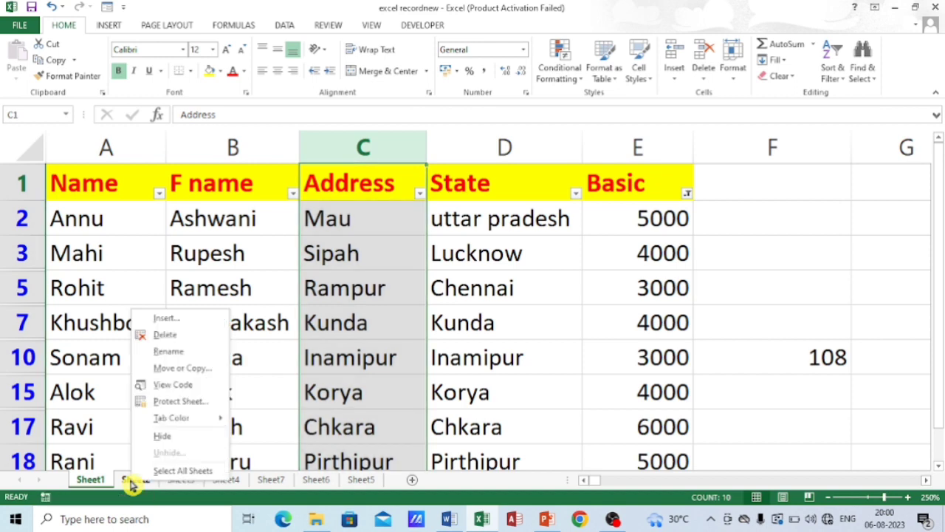
left_click(169, 357)
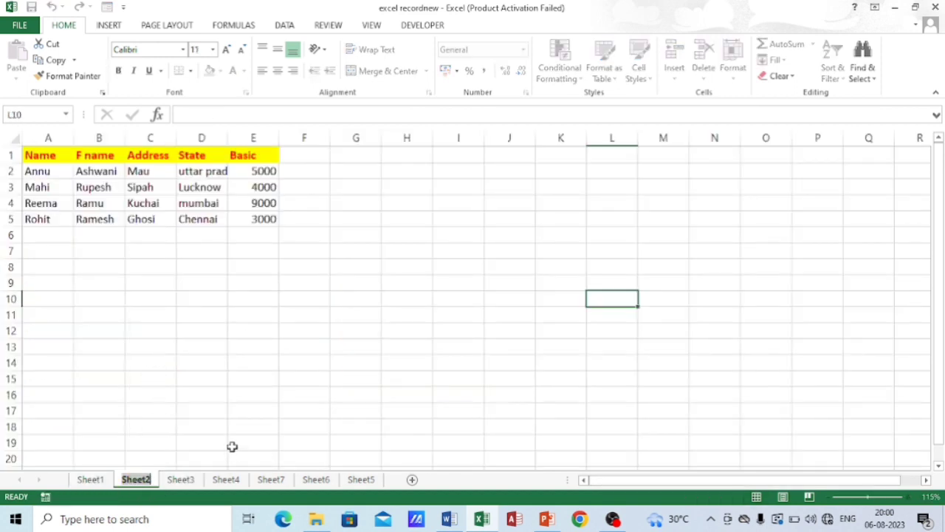
type("gggg")
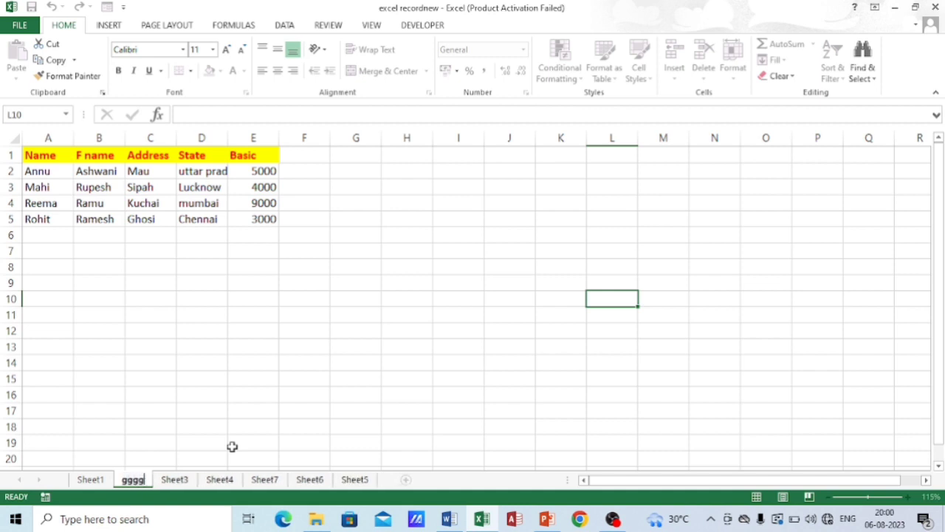
key("Return")
left_click(326, 289)
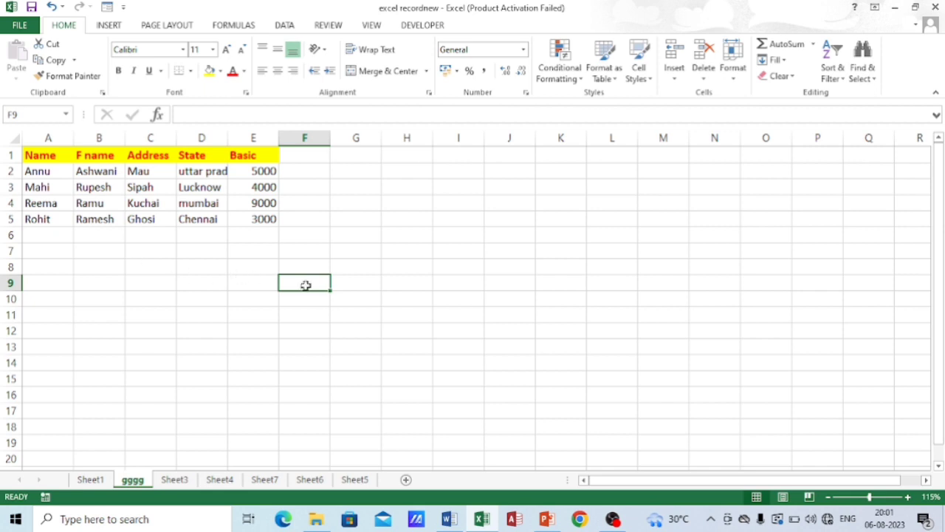
Step: Enter =TRANSPOSE(A1:E5) as an array formula filling F1:H7
scroll(322, 275, "up", 2)
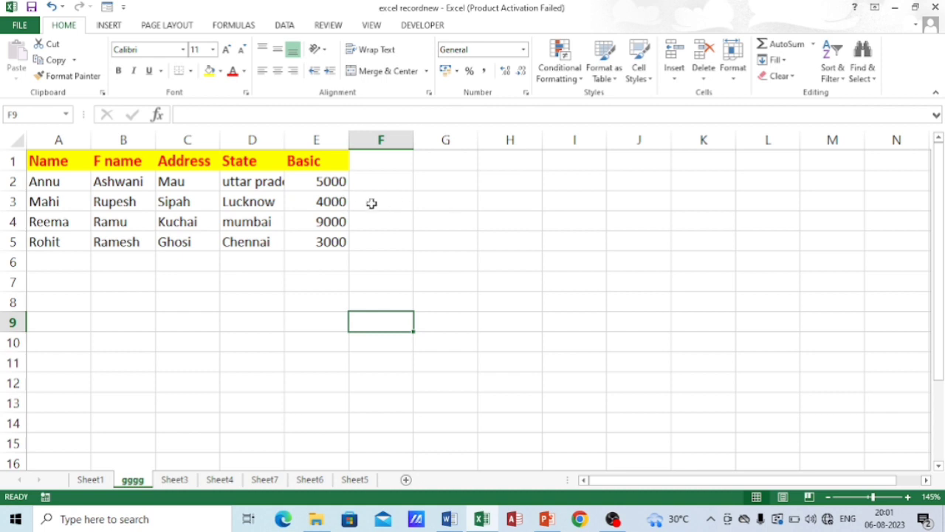
scroll(421, 225, "up", 2)
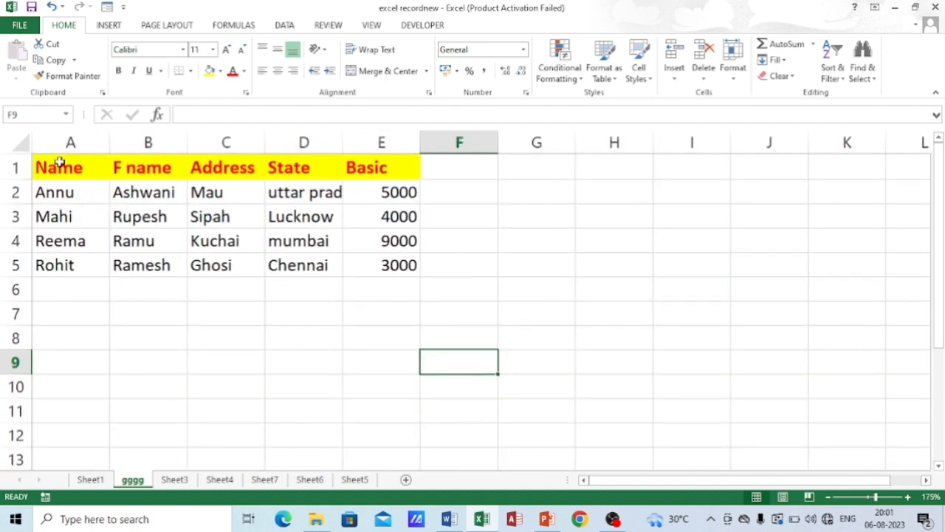
left_click_drag(62, 162, 373, 264)
left_click_drag(480, 169, 729, 289)
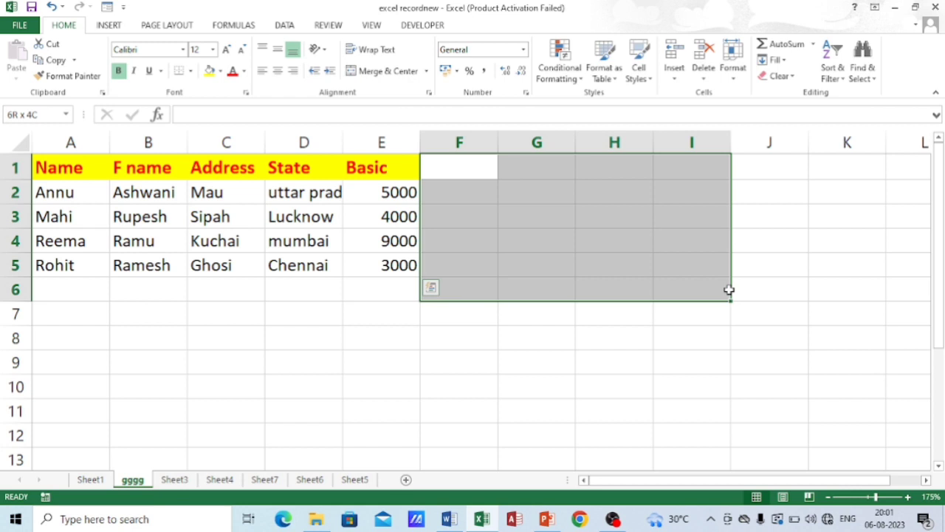
left_click_drag(685, 294, 652, 323)
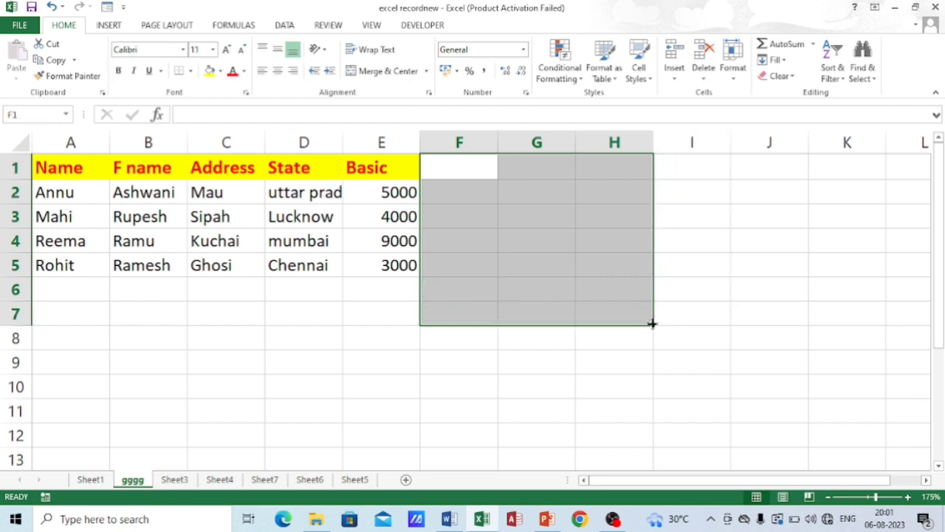
key("F2")
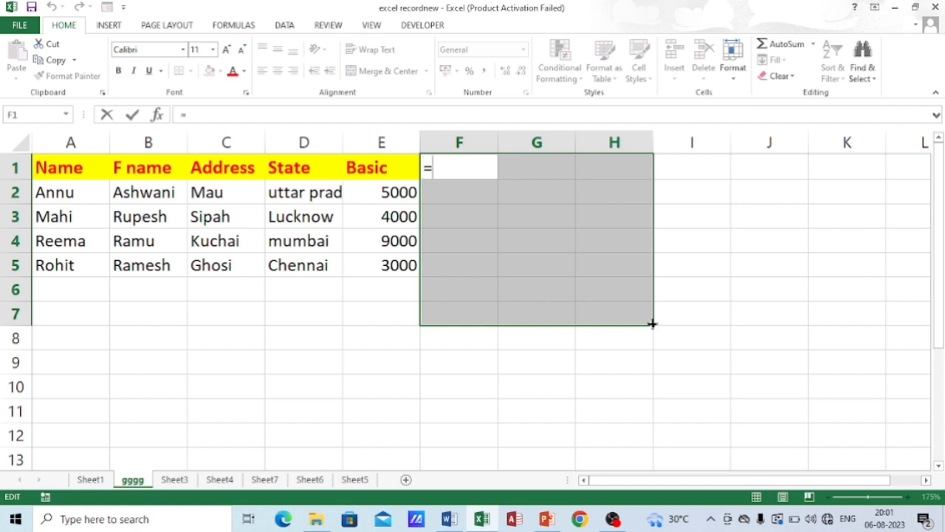
type("=tr")
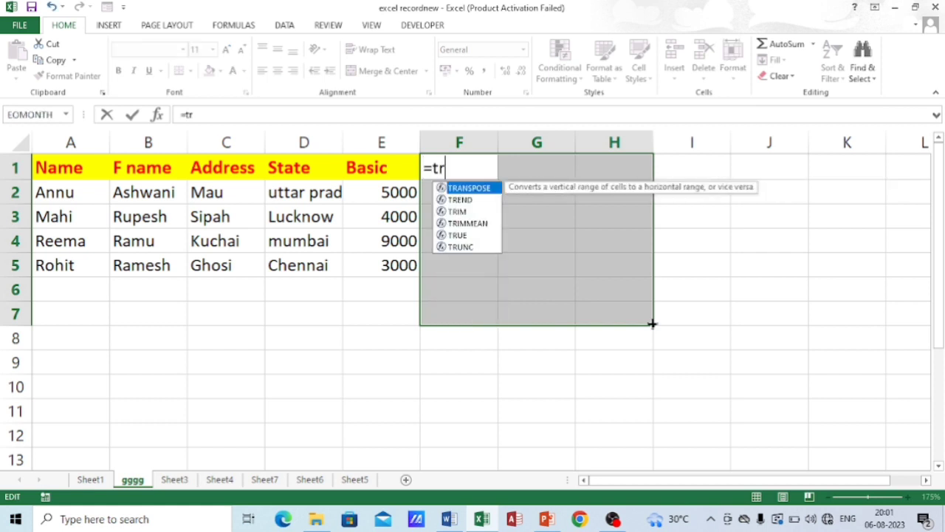
key("Tab")
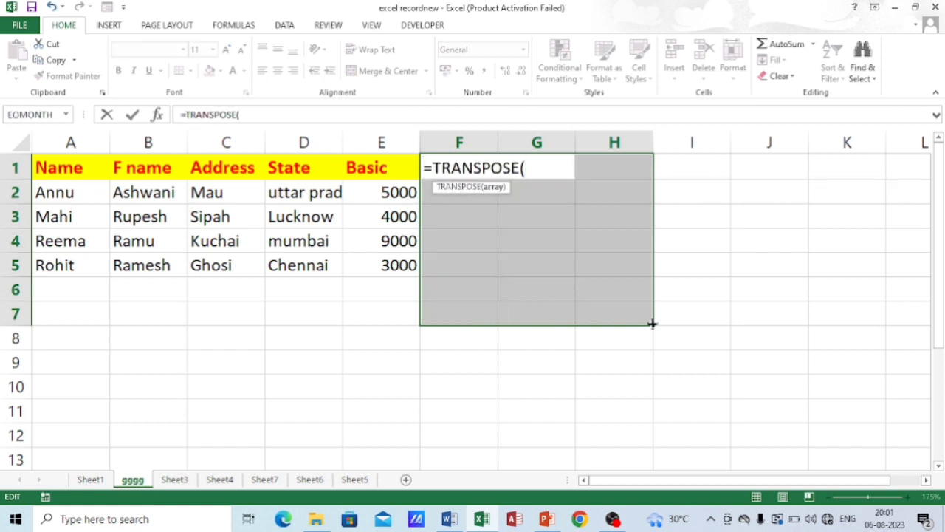
left_click_drag(69, 167, 380, 268)
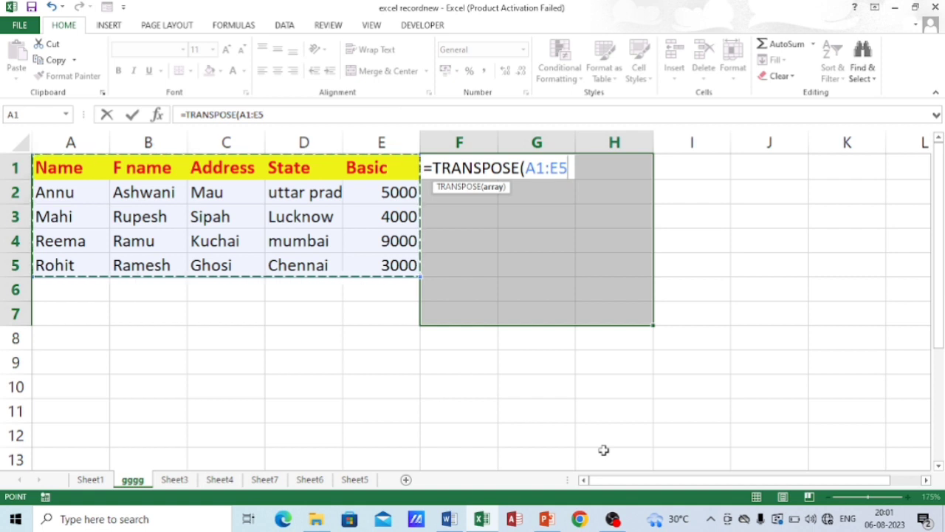
type(")")
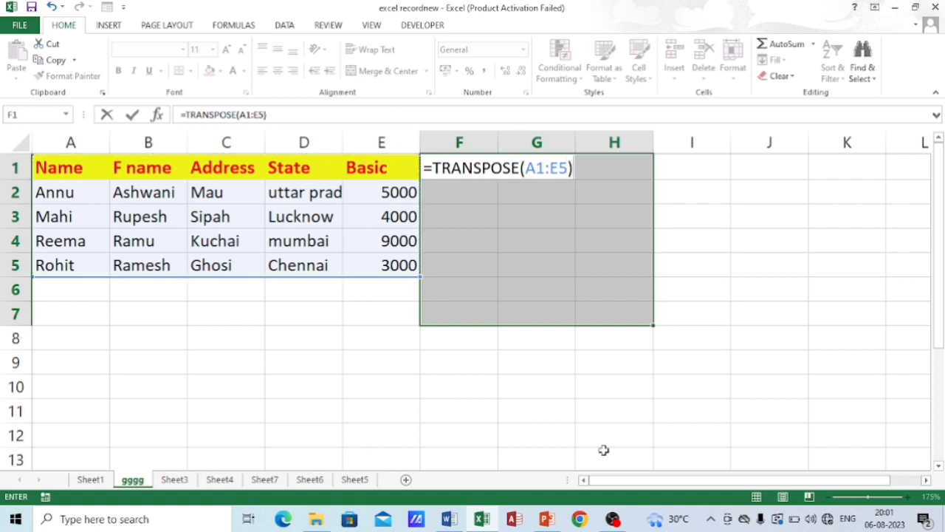
key("ctrl+shift+Return")
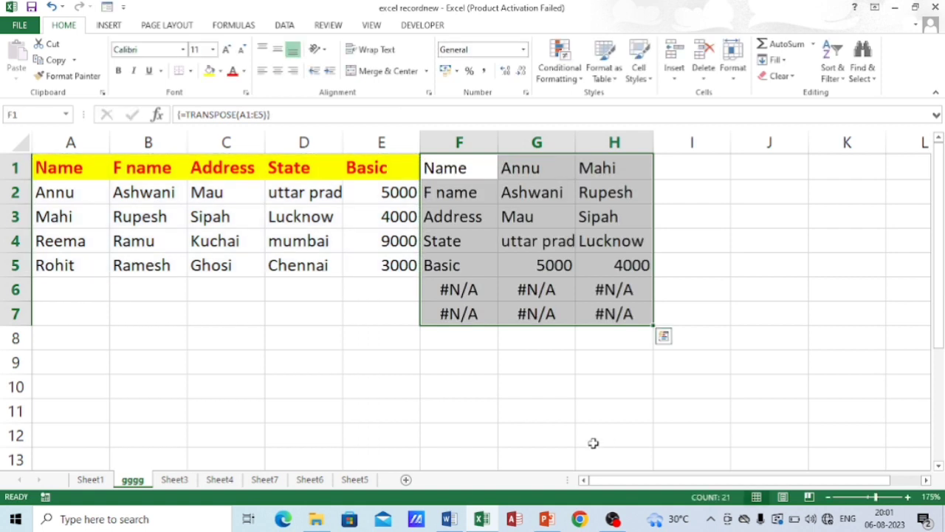
left_click(478, 177)
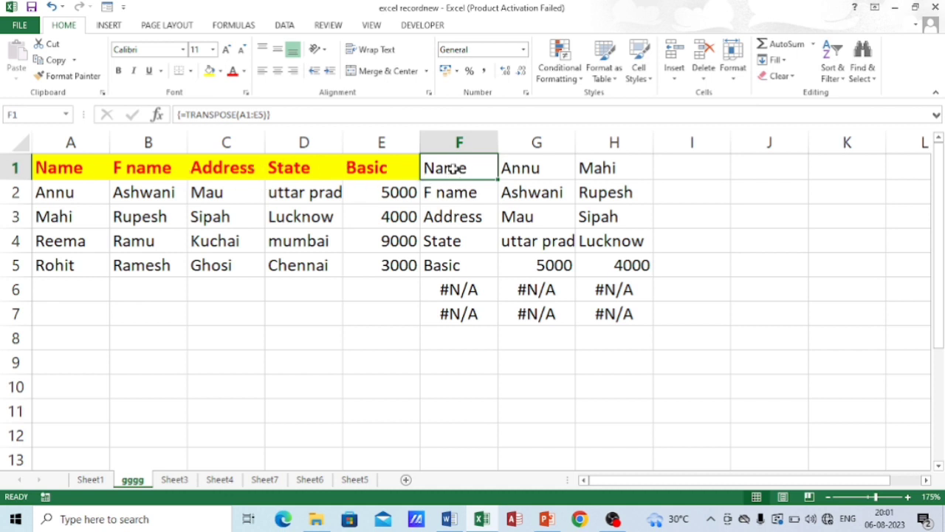
Step: Give the headings in F1:F5 a yellow fill and red font colour
left_click_drag(456, 168, 452, 263)
left_click(209, 71)
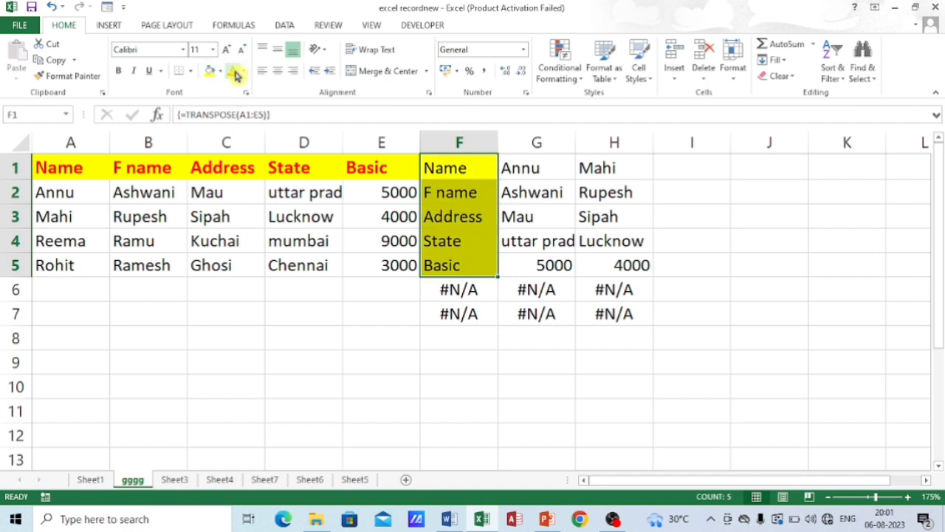
left_click(232, 71)
left_click(459, 375)
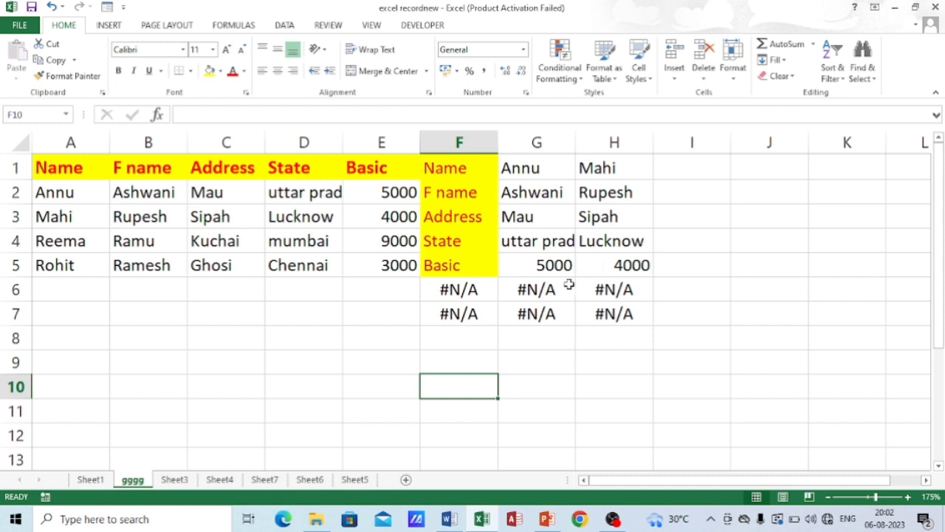
Step: Change E2 to 700 to watch G5 update, then undo back to 5000 and remove the F1:F5 label styling
left_click(563, 267)
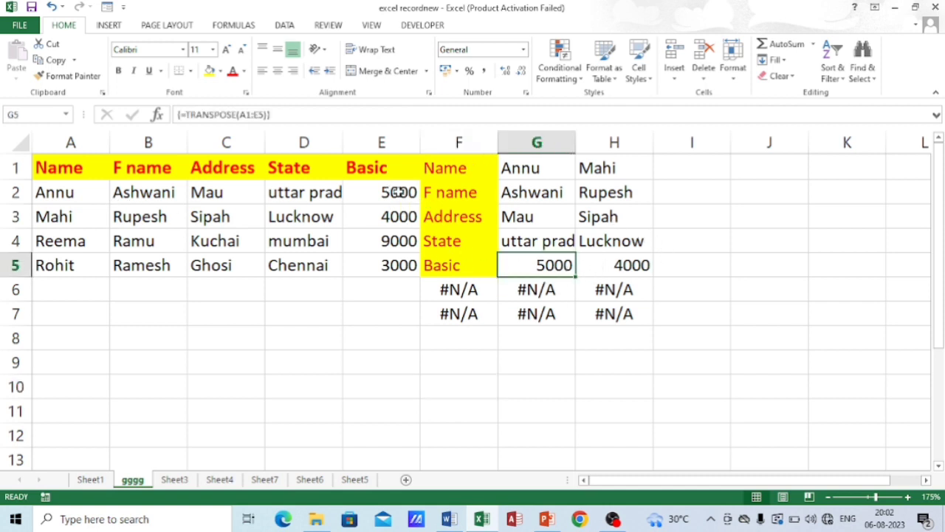
left_click(397, 192)
type("700")
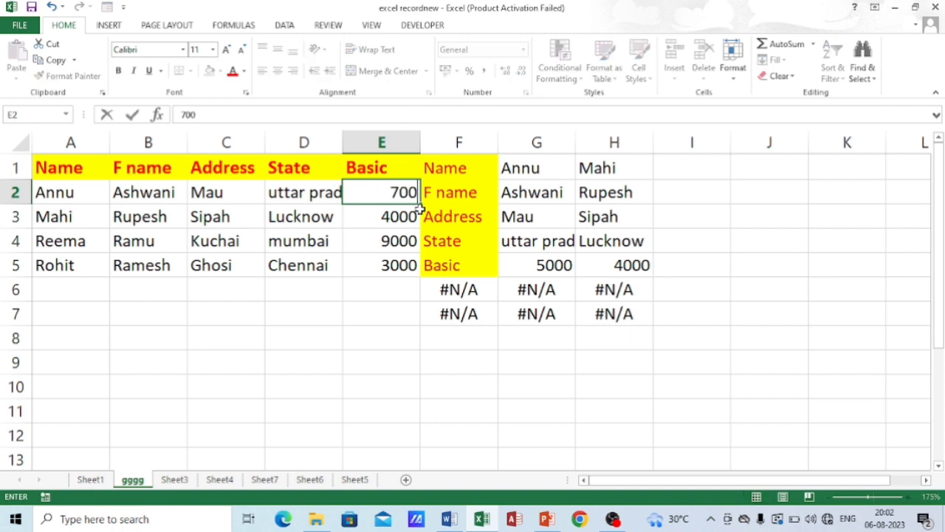
key("Return")
left_click(552, 267)
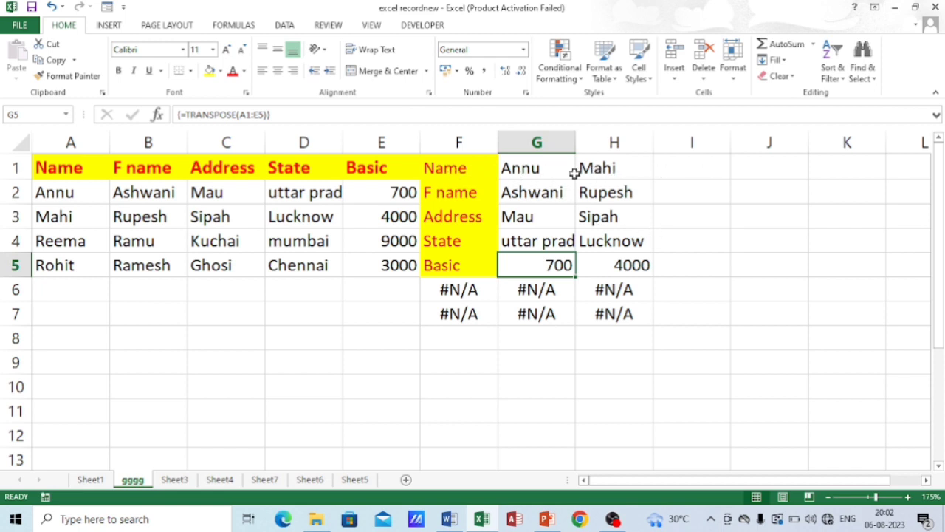
key("ctrl+z")
key("ctrl+z")
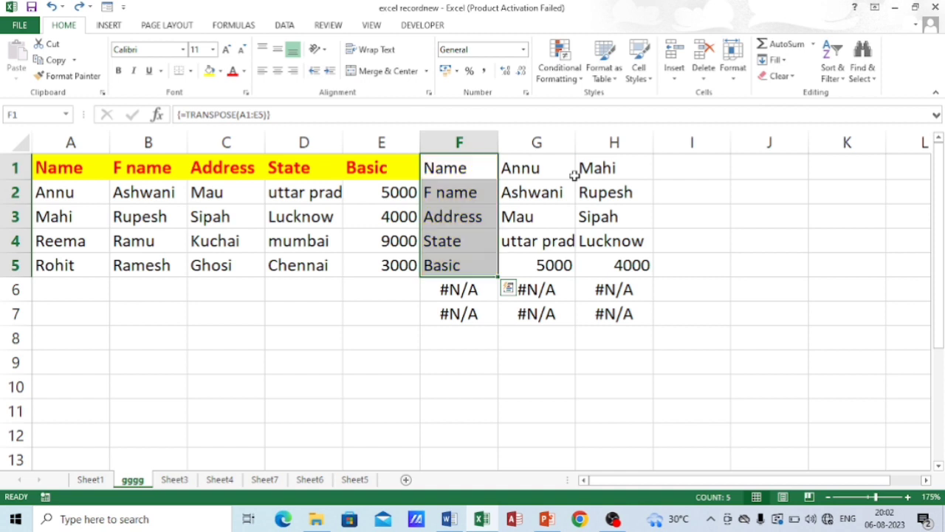
key("ctrl+z")
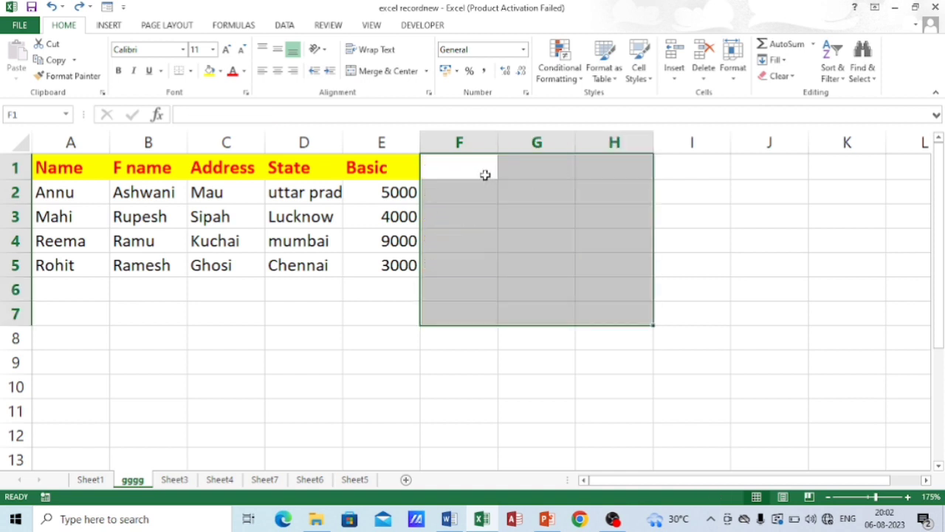
Step: Enter =TRANSPOSE(A1:E5) as an array formula filling F1:J5, then select labels F1:F5
key("shift+Right")
key("shift+Right")
key("shift+Up")
key("shift+Up")
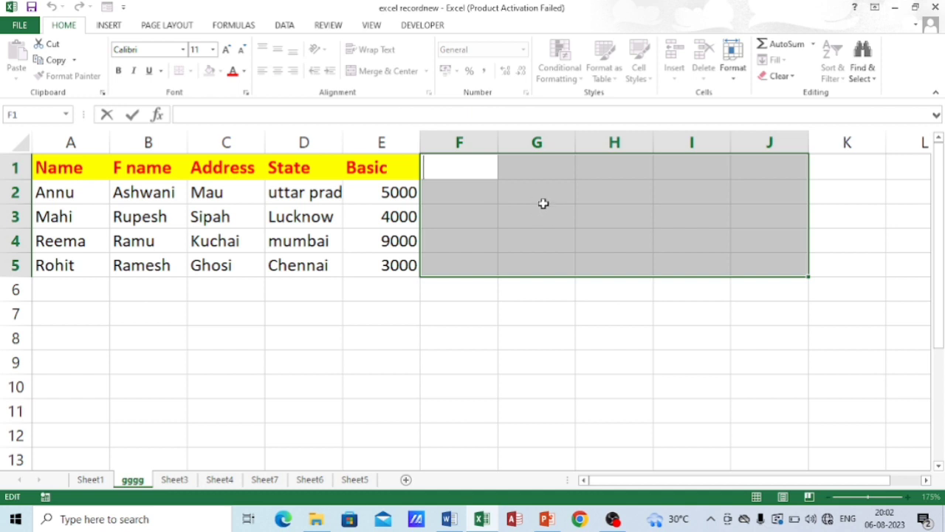
type("=tr")
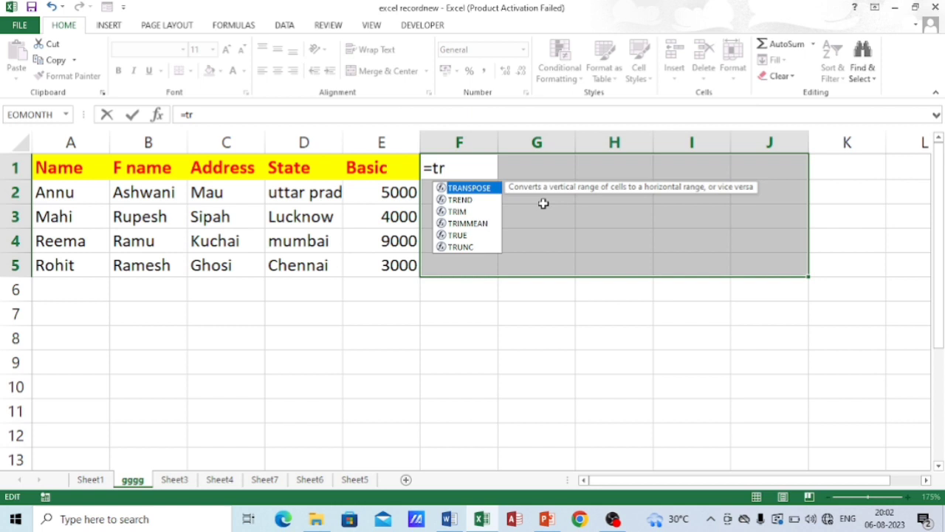
key("Tab")
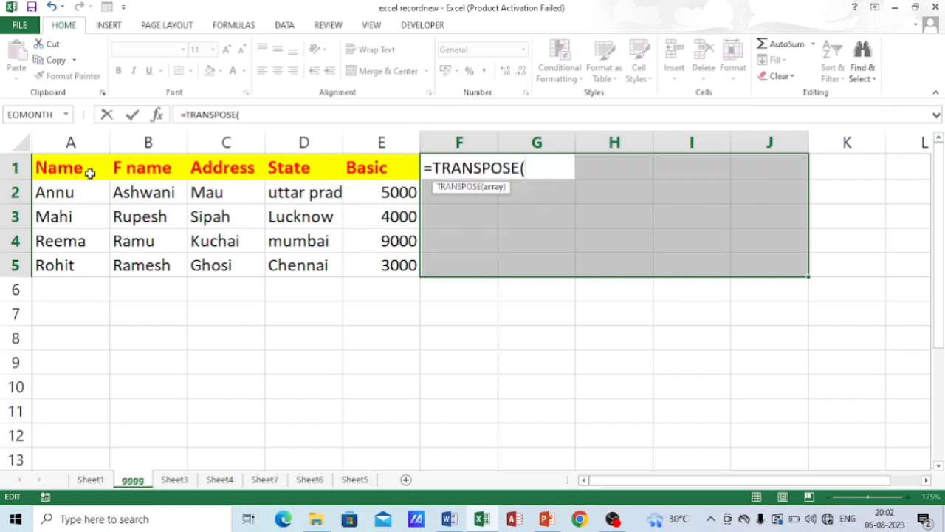
mouse_move(76, 162)
left_mouse_down()
mouse_move(259, 237)
mouse_move(370, 263)
left_mouse_up()
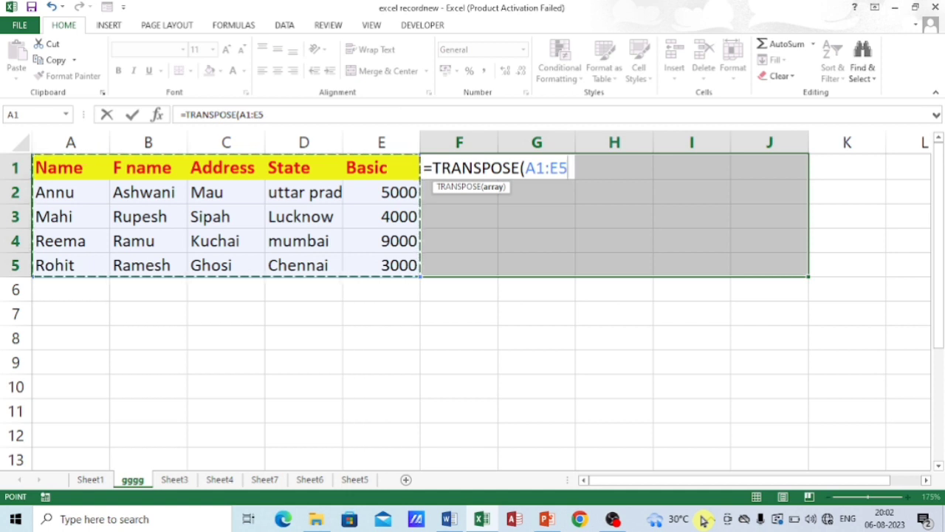
type(")")
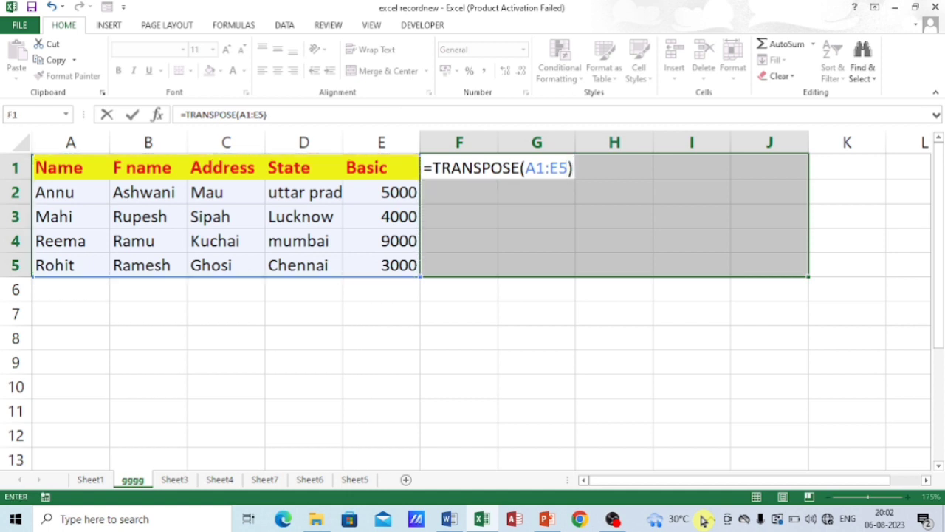
key("ctrl+shift+Return")
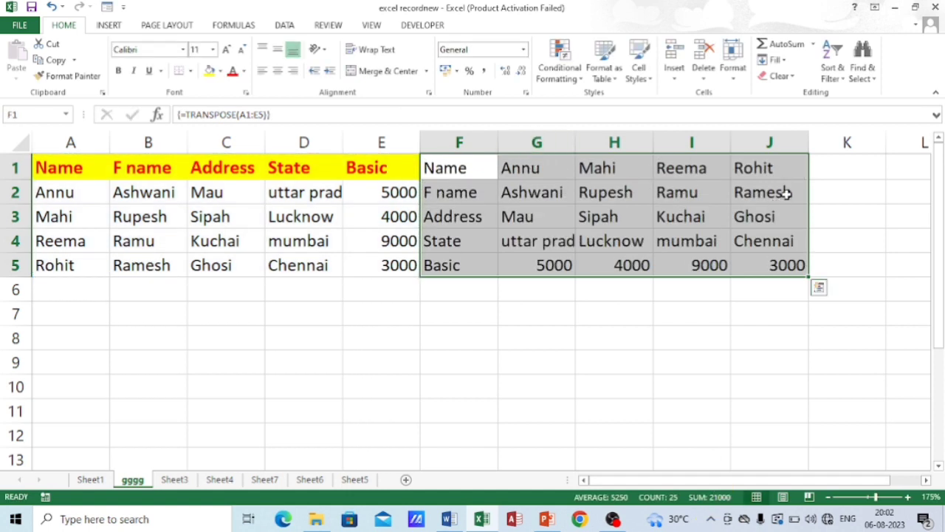
left_click_drag(462, 176, 458, 259)
Step: Insert a blank column at F and format labels G1:G5 with yellow fill and bold red text
left_click(446, 140)
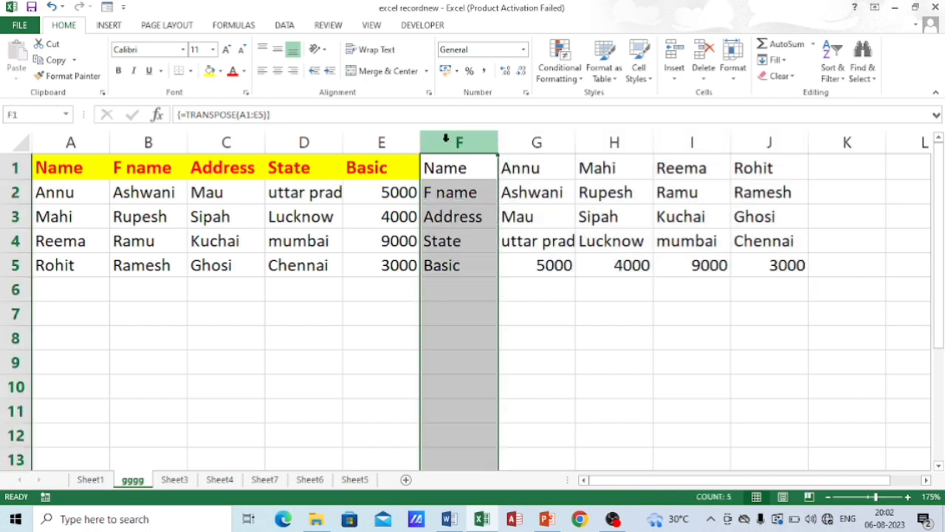
key("ctrl+shift+plus")
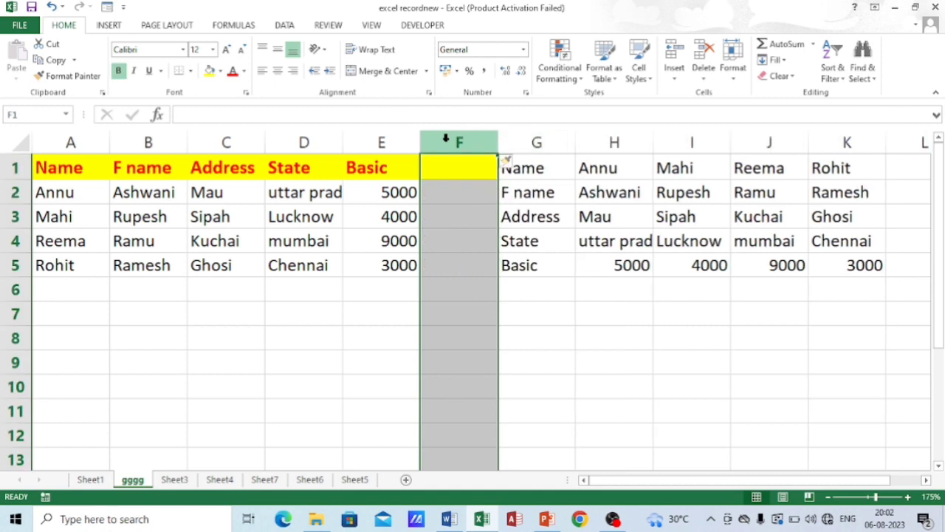
left_click_drag(543, 179, 529, 265)
left_click(211, 71)
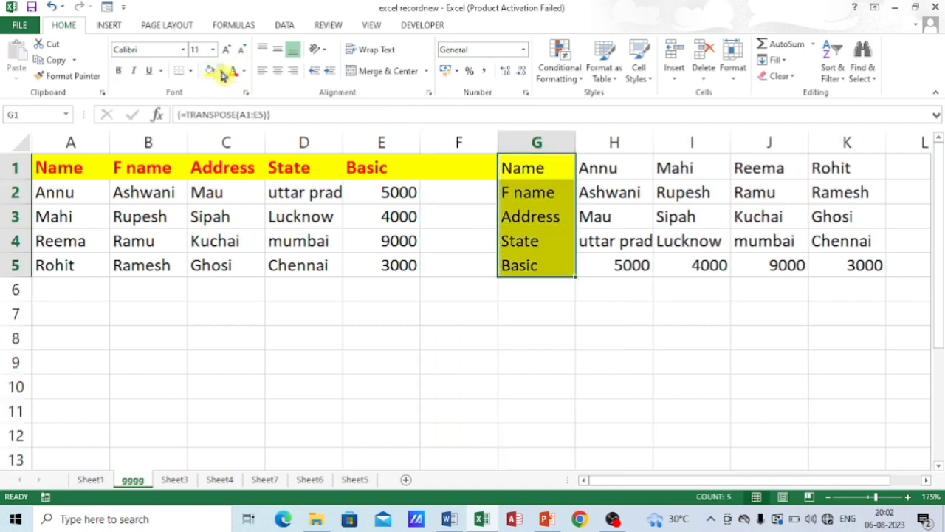
left_click(230, 71)
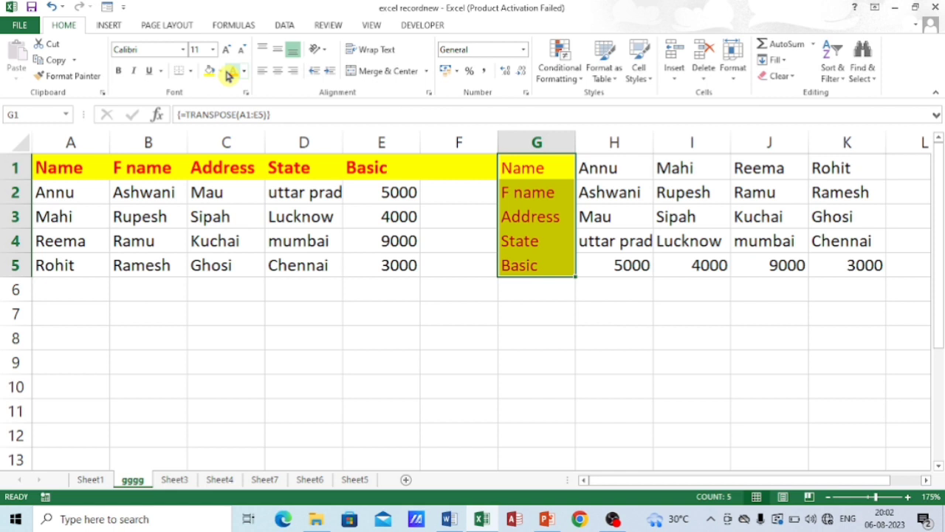
left_click(118, 71)
left_click(432, 306)
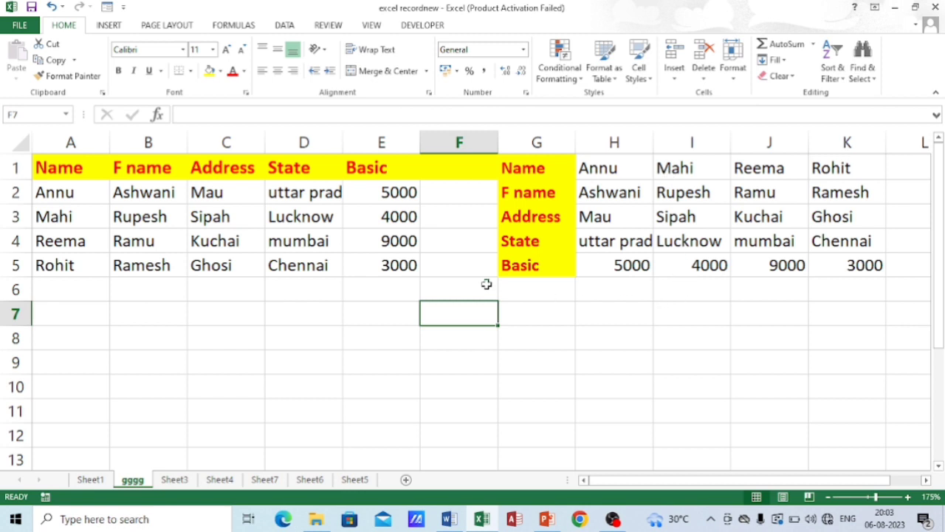
Step: Change E3 to 40 and C4 to delhi, then go to Sheet1
left_click(396, 217)
type("40")
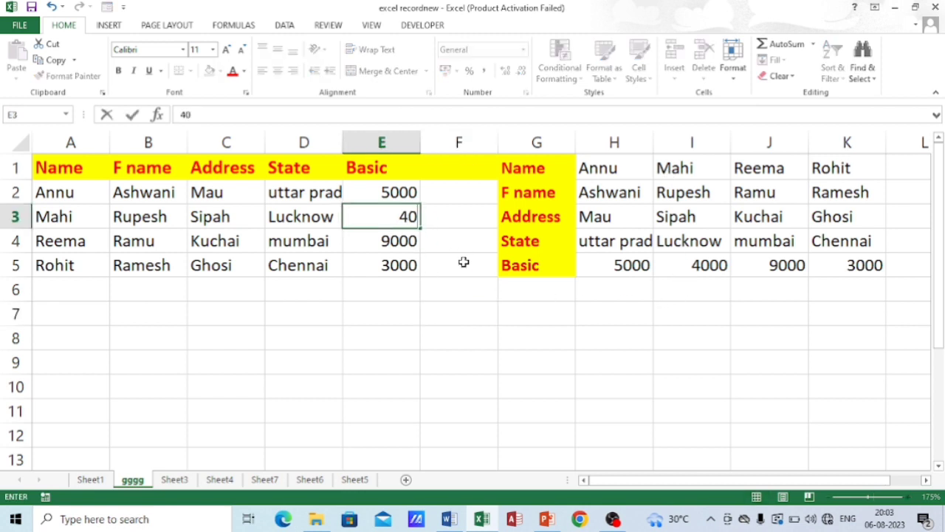
key("Return")
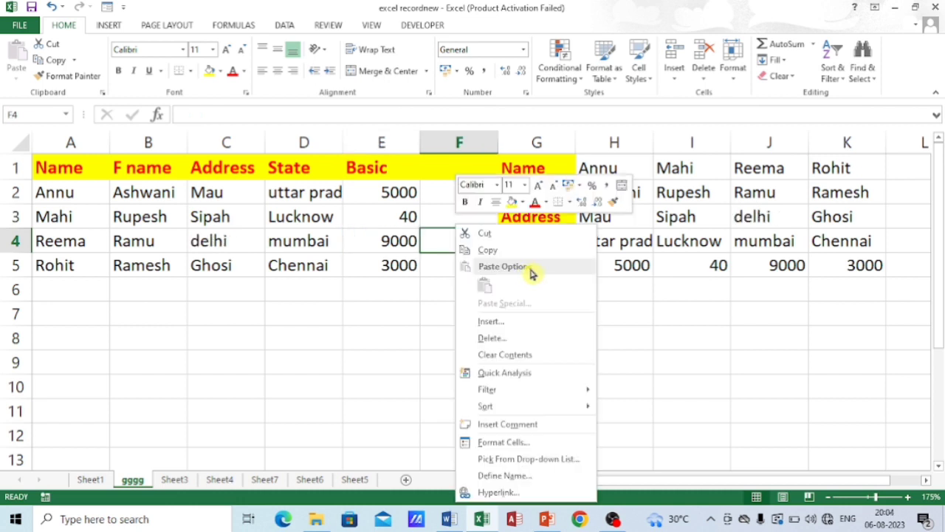
key("Escape")
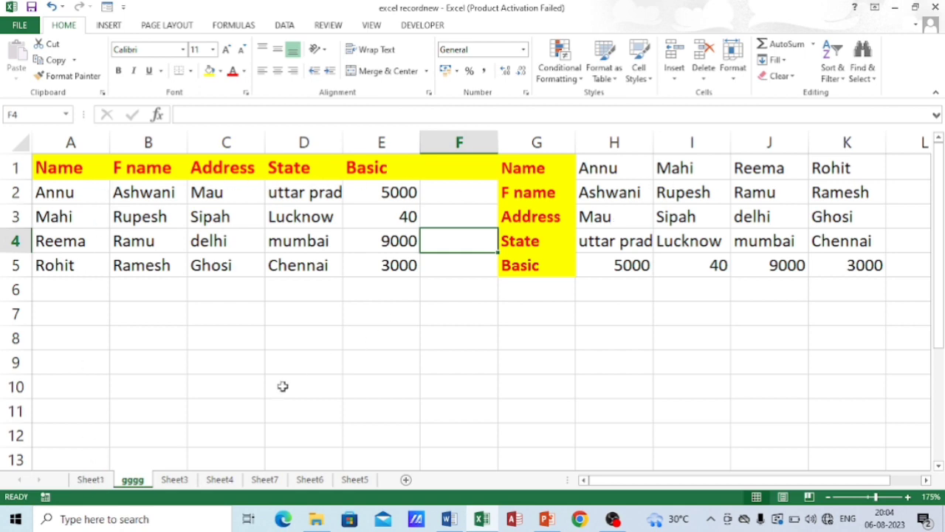
left_click(87, 479)
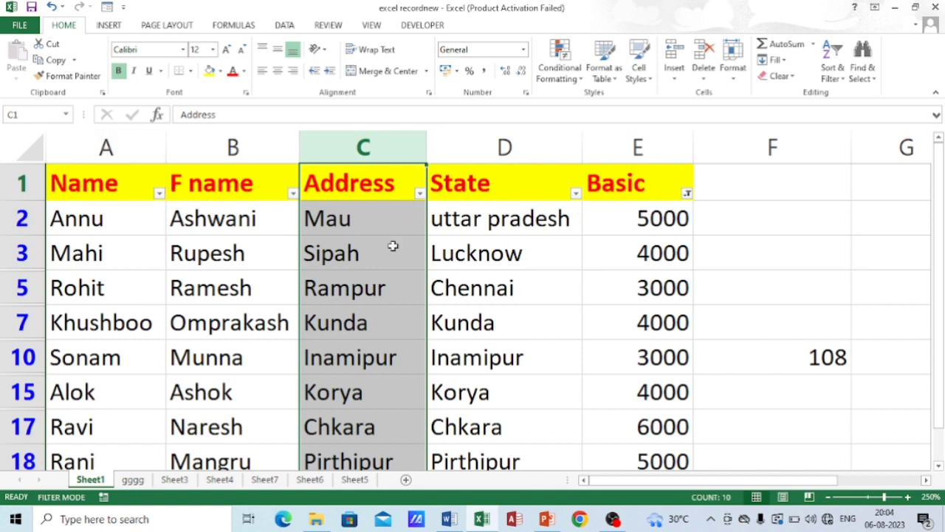
Step: Clear the filter on Sheet1's A1:E18 table so all rows show
left_click_drag(104, 184, 628, 463)
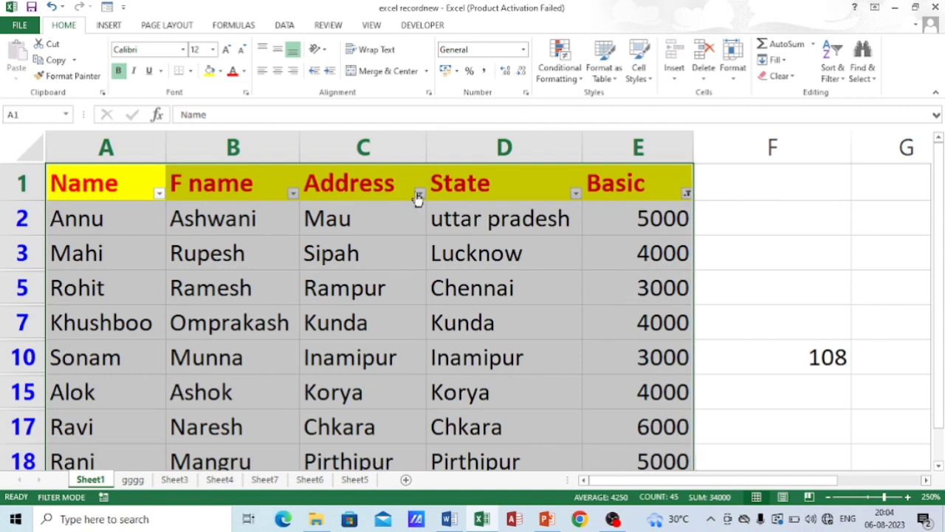
left_click(285, 27)
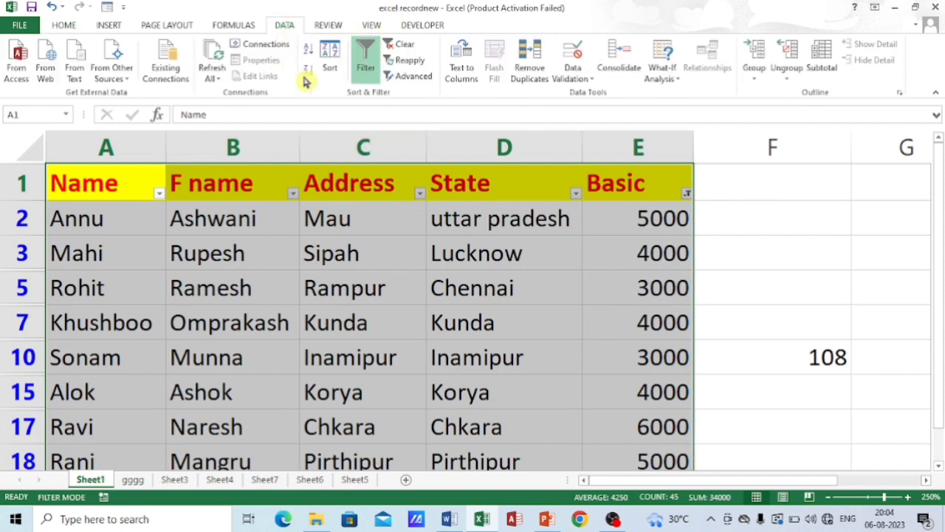
left_click(365, 59)
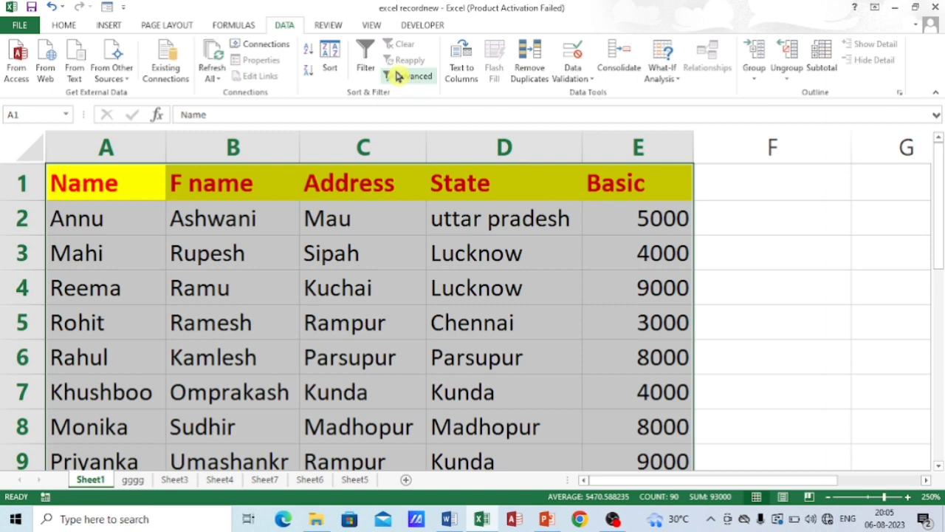
Step: Delete the gggg worksheet and return to Sheet1
right_click(135, 480)
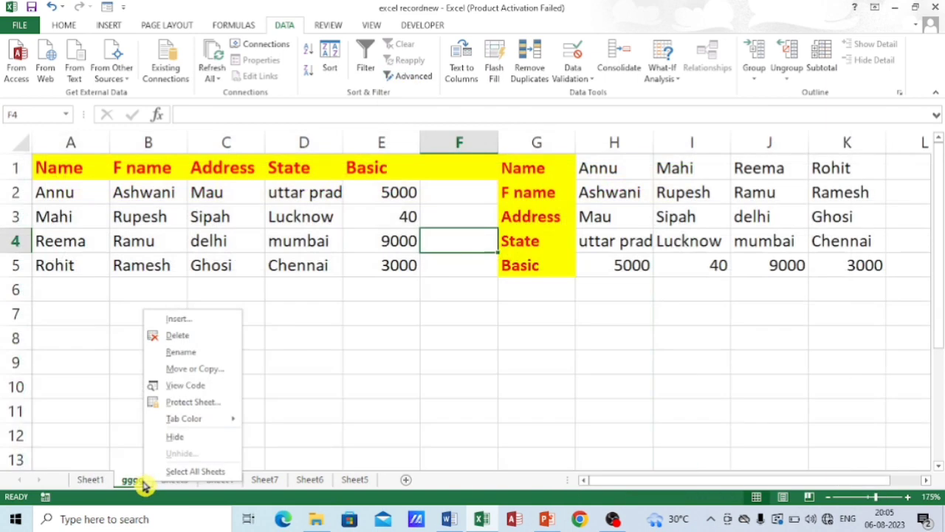
left_click(177, 336)
left_click(447, 293)
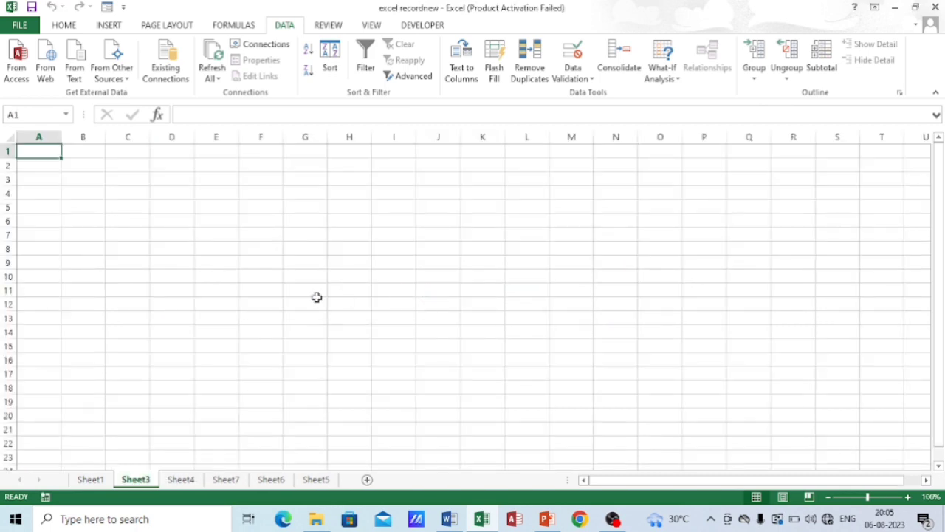
scroll(333, 350, "up", 4, "ctrl")
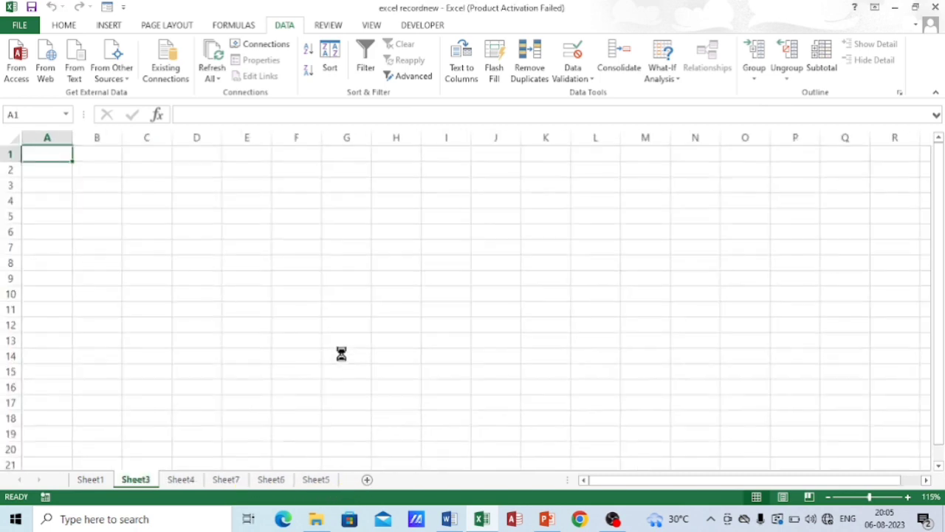
left_click(91, 480)
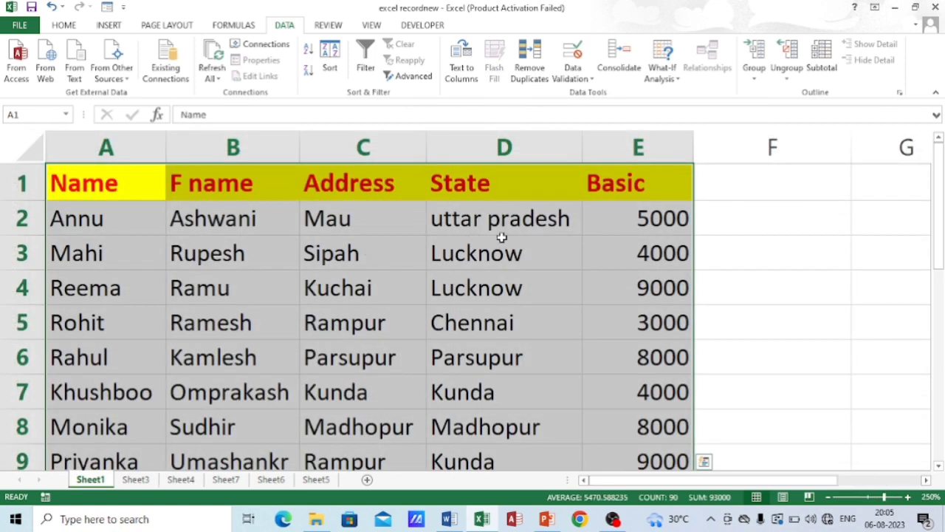
Step: Retype the Address entries in C4 and C7 as mau
left_click(318, 288)
type("m")
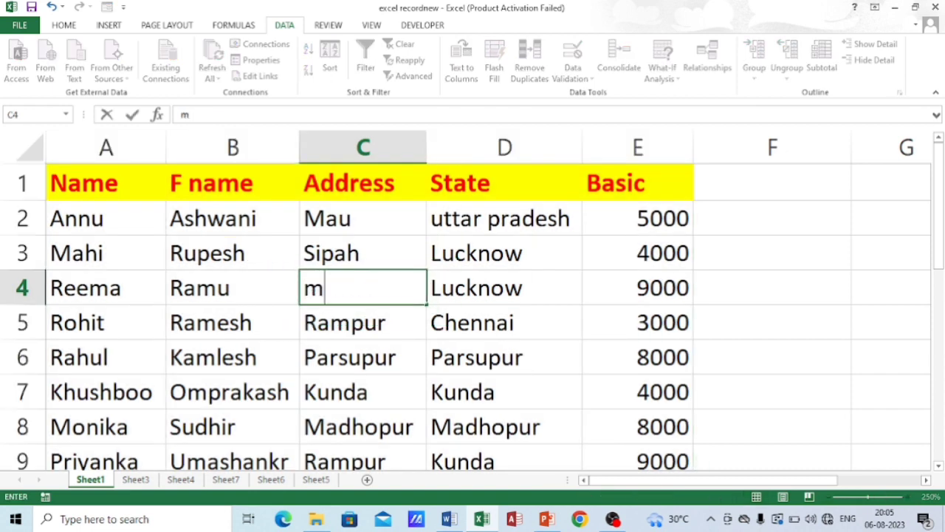
type("au")
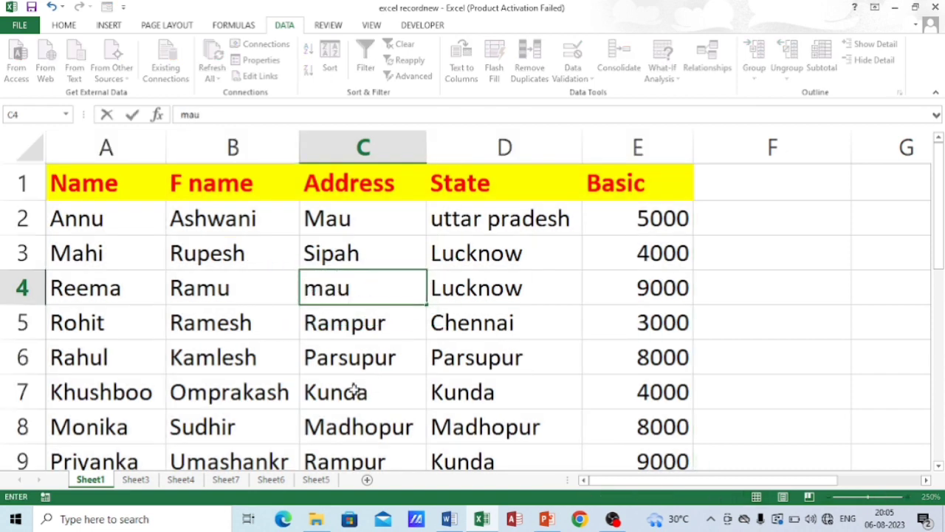
left_click(353, 392)
type("mau")
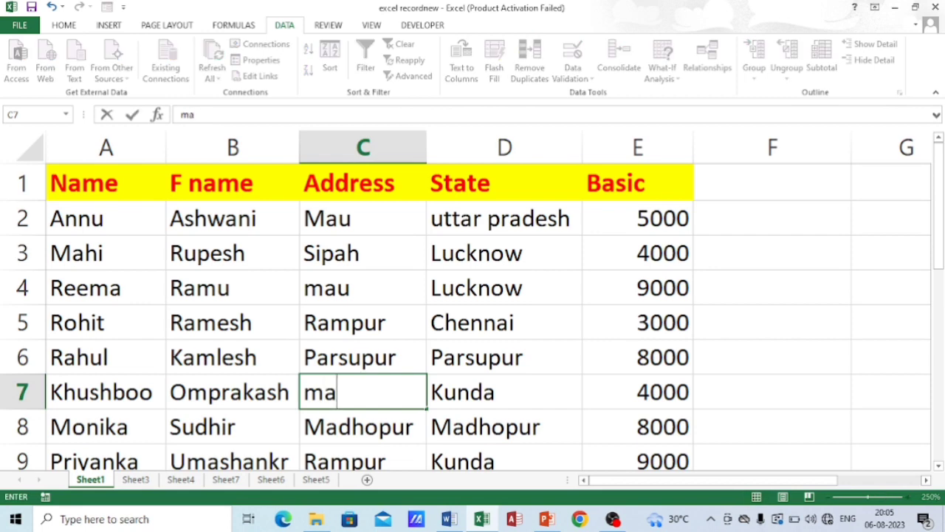
key("Return")
key("Return")
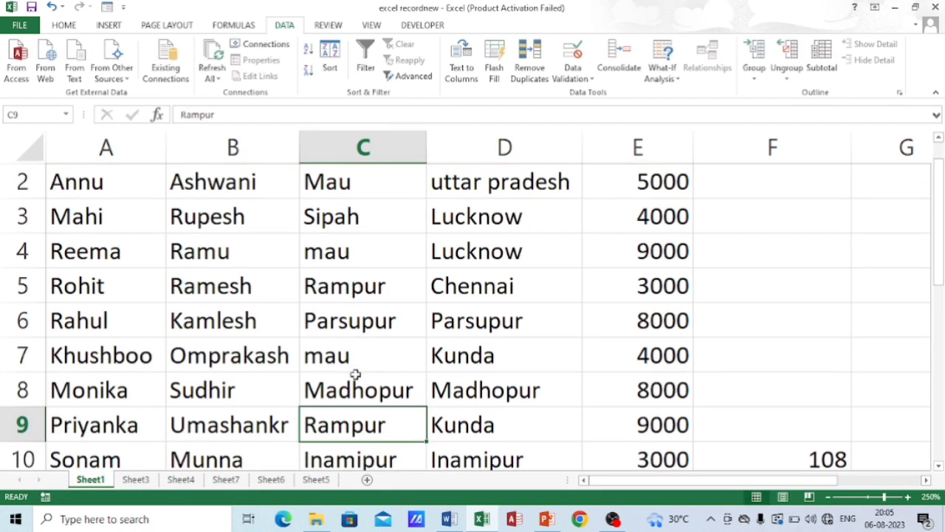
type("ma")
key("Return")
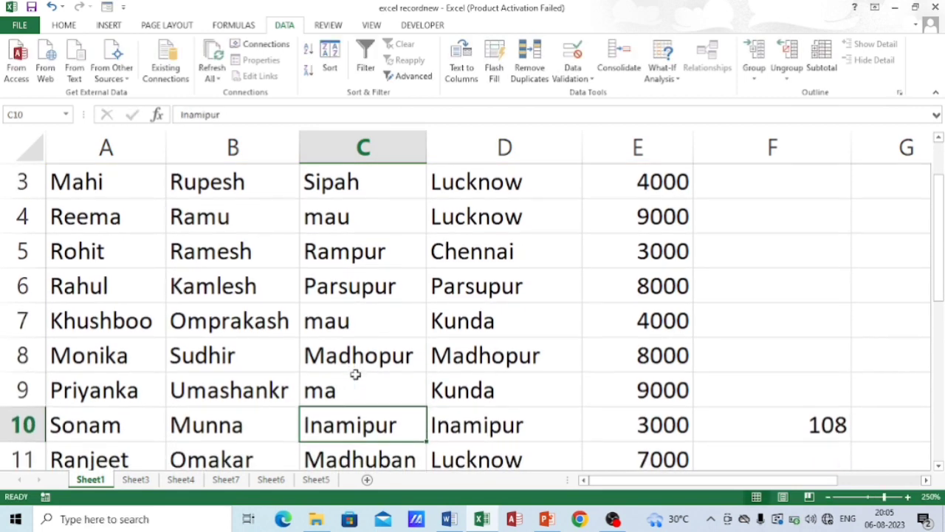
Step: Set C9 and C11 to mau as well, then switch to Sheet3
key("Up")
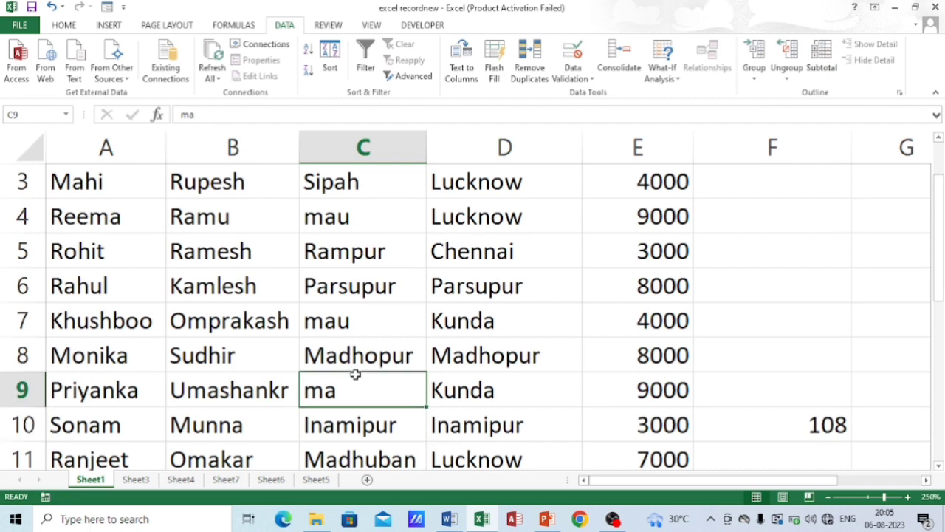
type("mau")
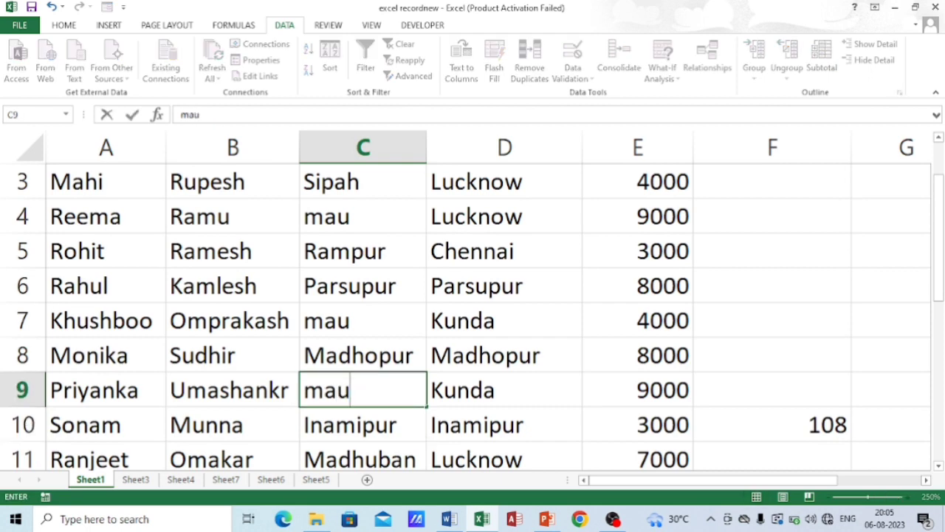
key("Return")
key("Down")
type("mau")
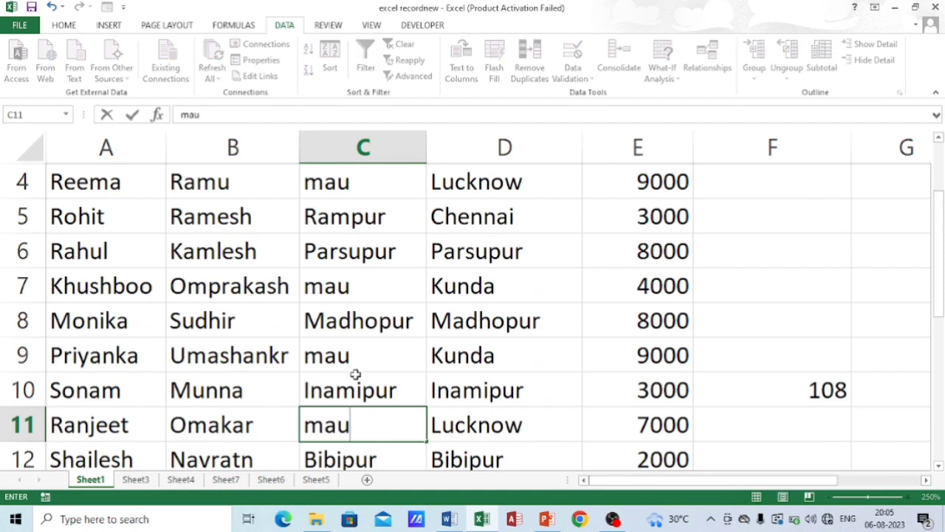
key("ctrl+Return")
key("Down")
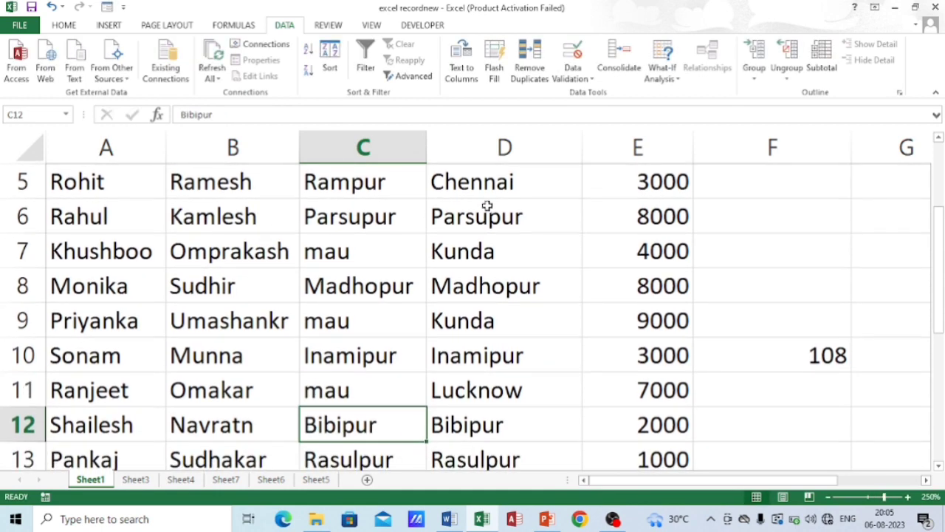
scroll(392, 209, "up", 2)
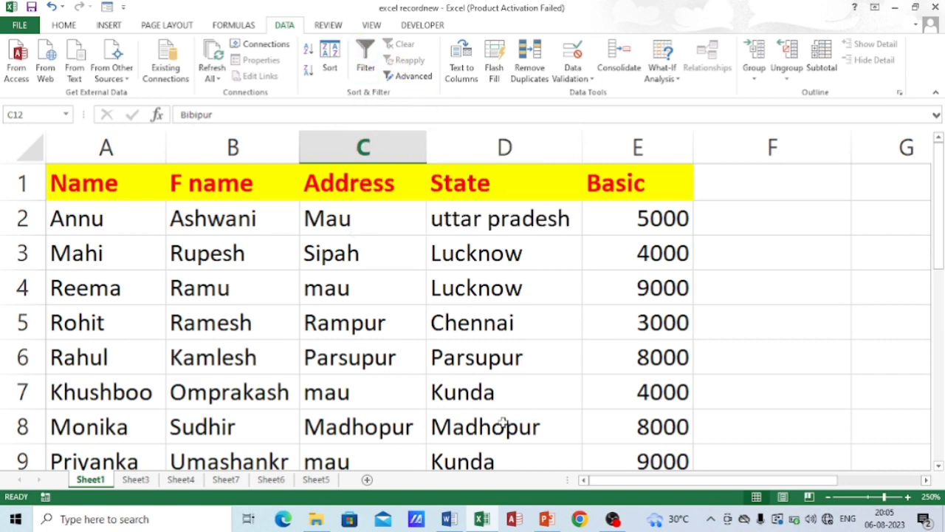
left_click(133, 480)
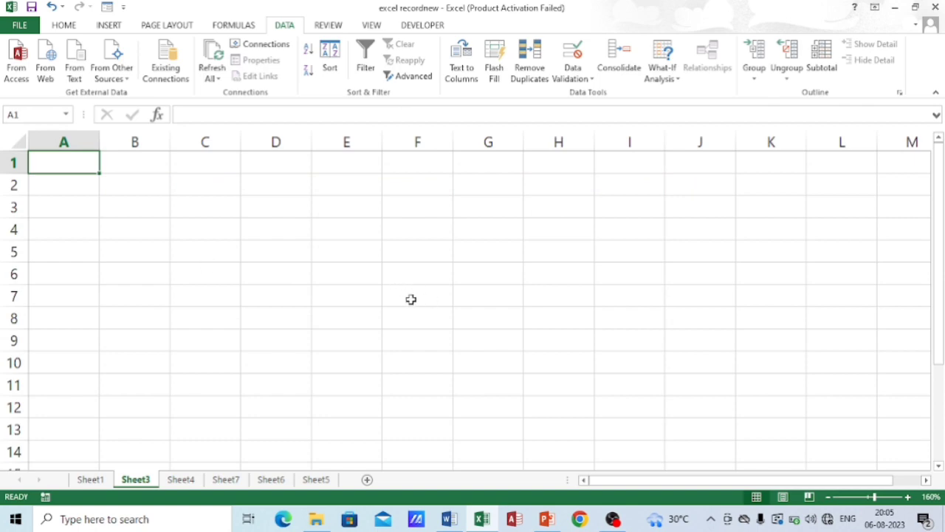
Step: Copy Sheet1's Address heading and Mau from C1:C2 into F3:F4, then return to Sheet3
scroll(412, 300, "up", 1)
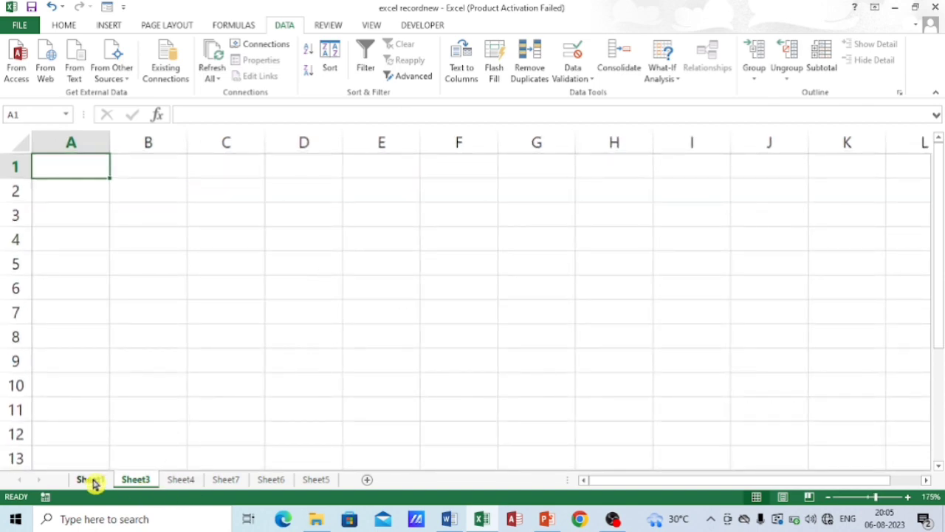
left_click(93, 480)
left_click_drag(329, 183, 329, 216)
key("ctrl+c")
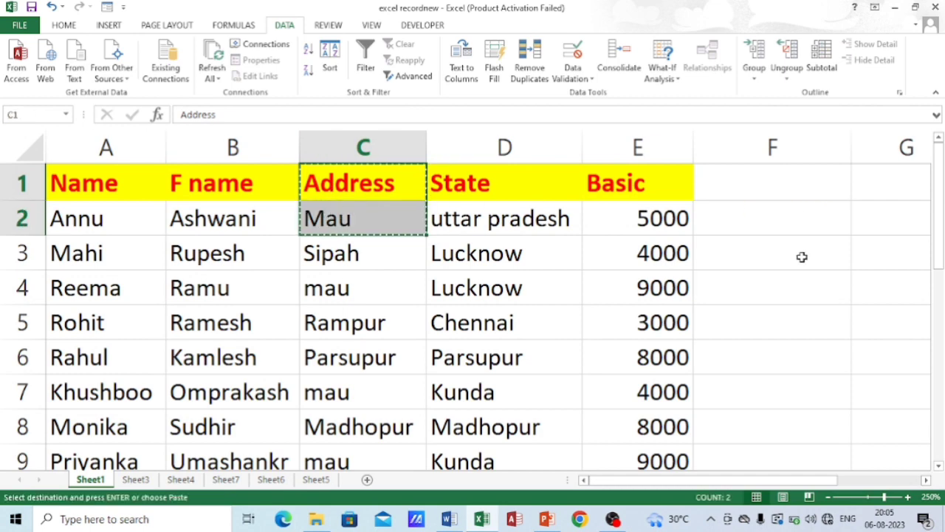
left_click(817, 251)
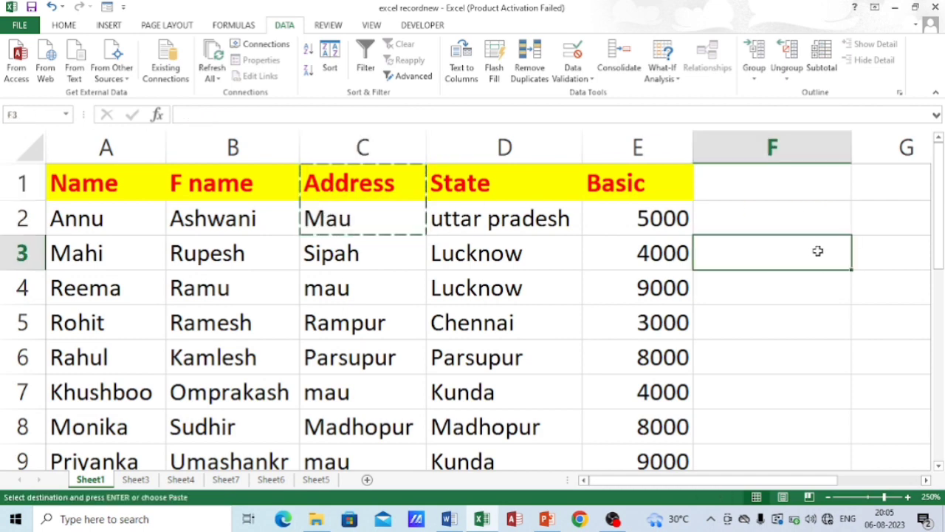
key("ctrl+v")
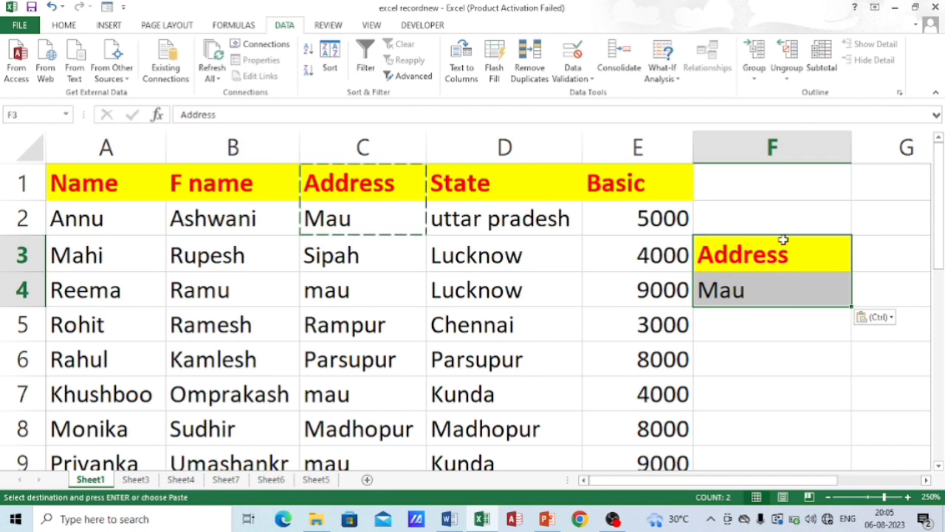
left_click(133, 480)
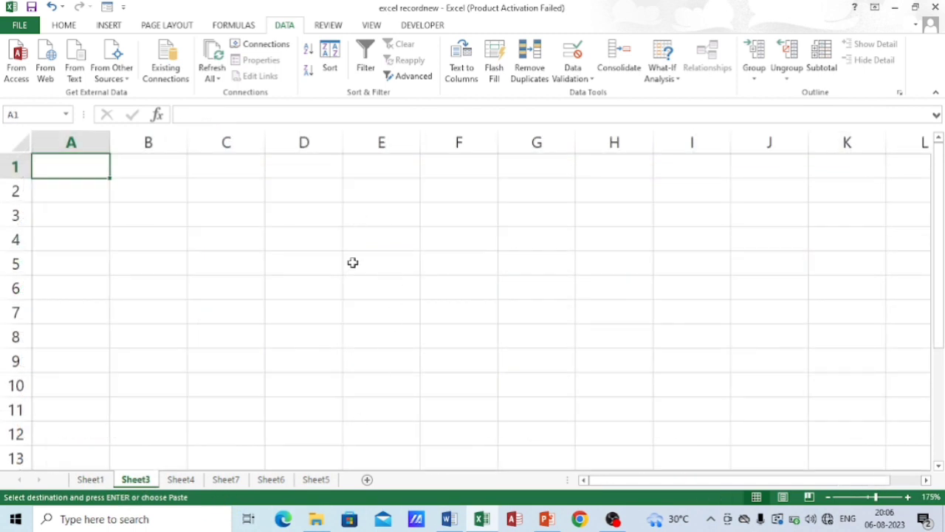
left_click(359, 286)
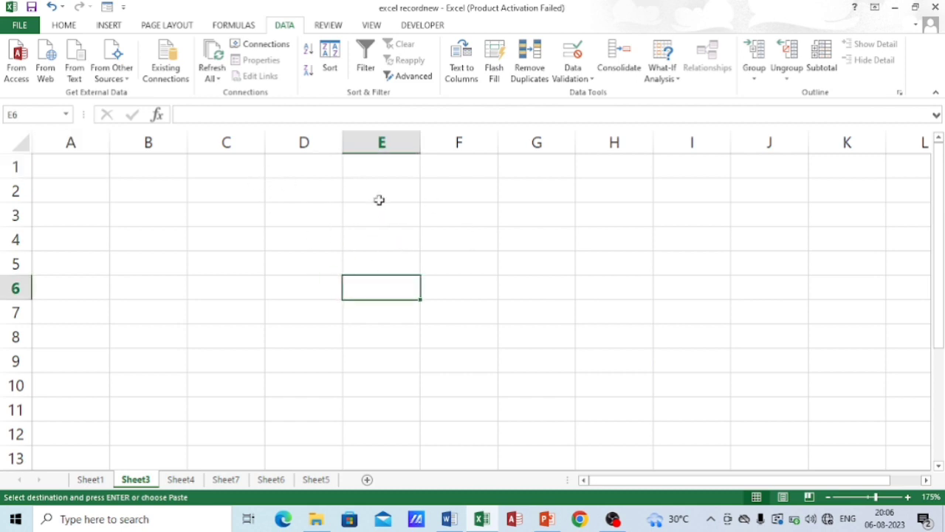
Step: Start an Advanced Filter copying to another location, with list range Sheet1!$A$1:$E$20
left_click(405, 83)
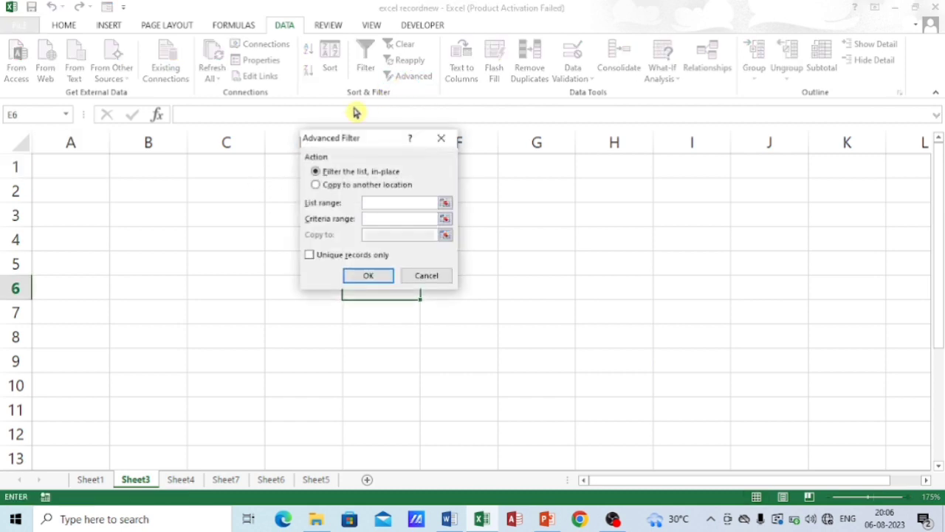
left_click(328, 186)
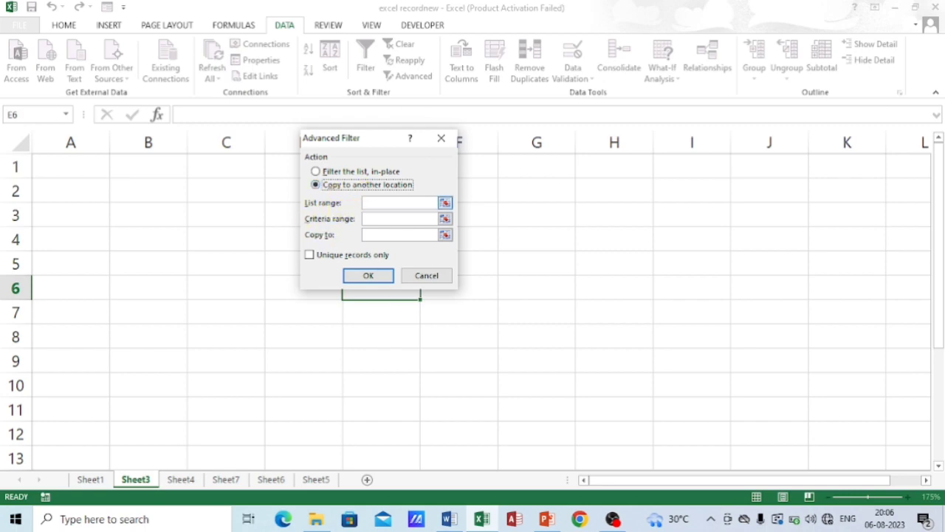
left_click(436, 203)
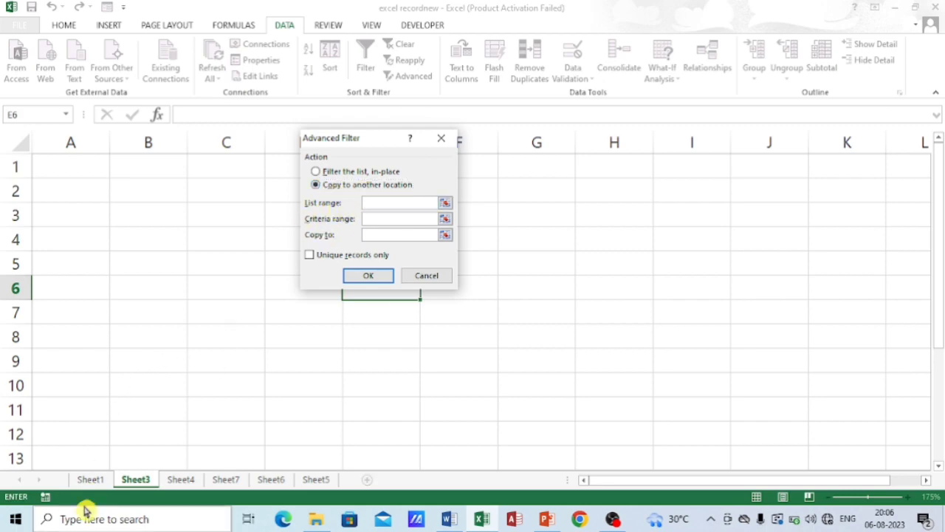
left_click(90, 479)
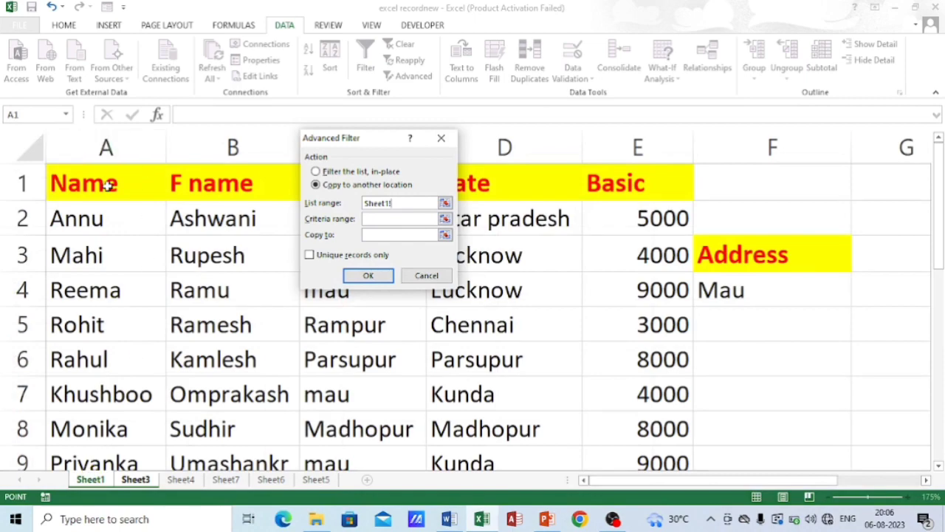
mouse_move(109, 183)
left_mouse_down()
mouse_move(623, 461)
mouse_move(622, 522)
mouse_move(605, 390)
left_mouse_up()
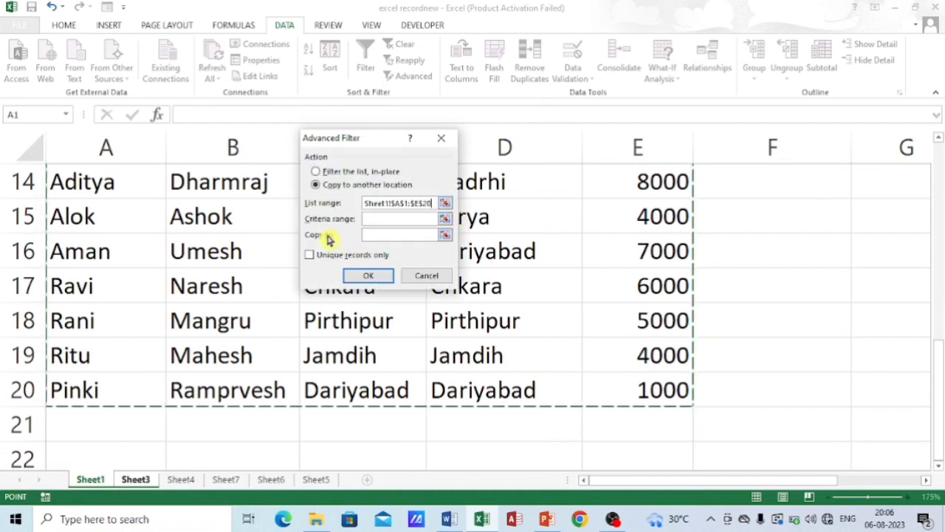
Step: Set criteria Sheet1!$F$3:$F$4 and destination Sheet3!$A$1, then run the filter
left_click(399, 219)
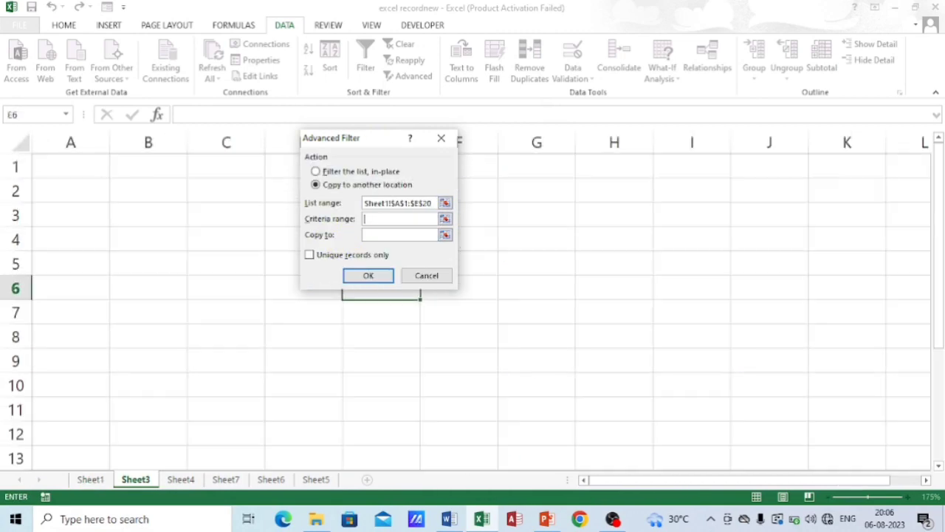
left_click_drag(392, 139, 636, 184)
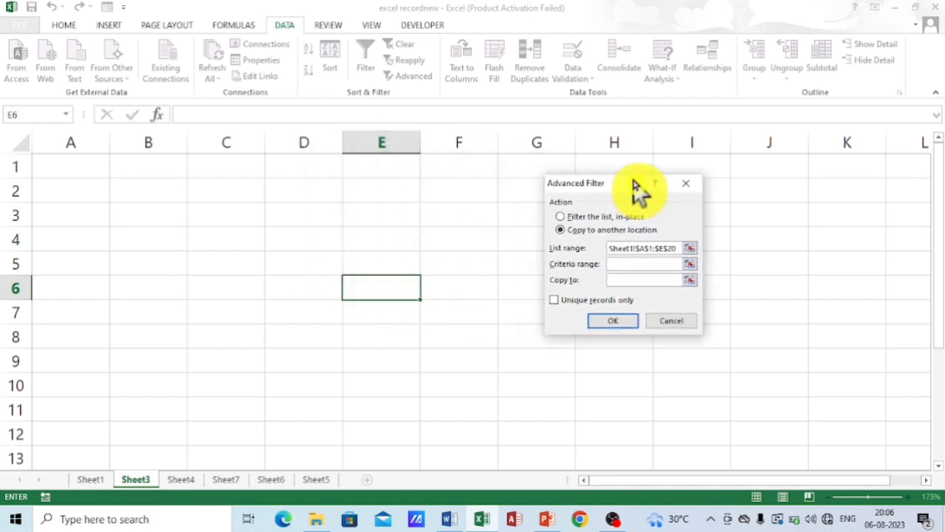
left_click(105, 478)
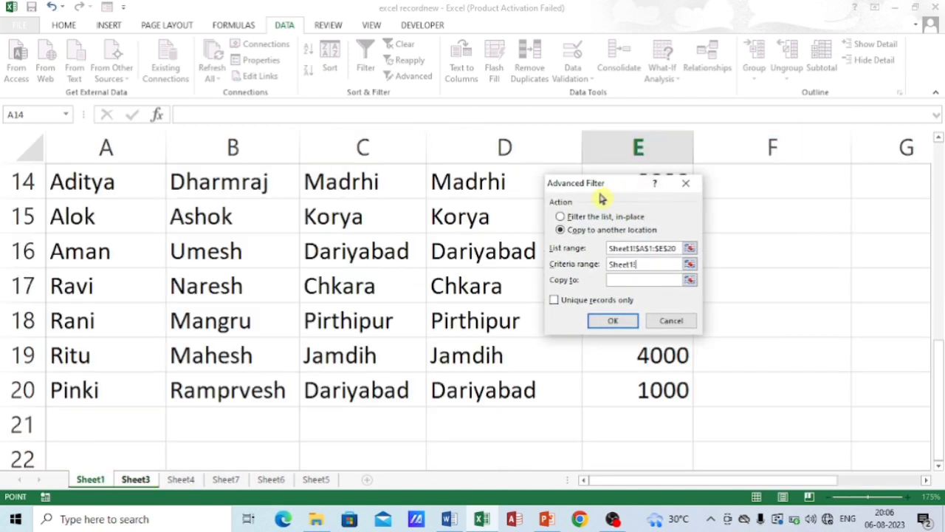
left_click_drag(617, 185, 855, 230)
scroll(794, 216, "up", 4)
left_click_drag(742, 214, 743, 251)
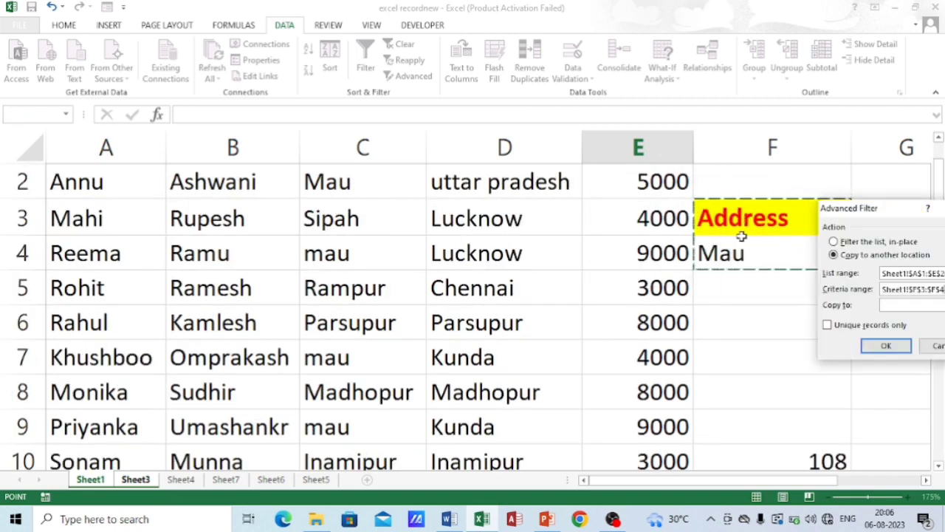
left_click(886, 305)
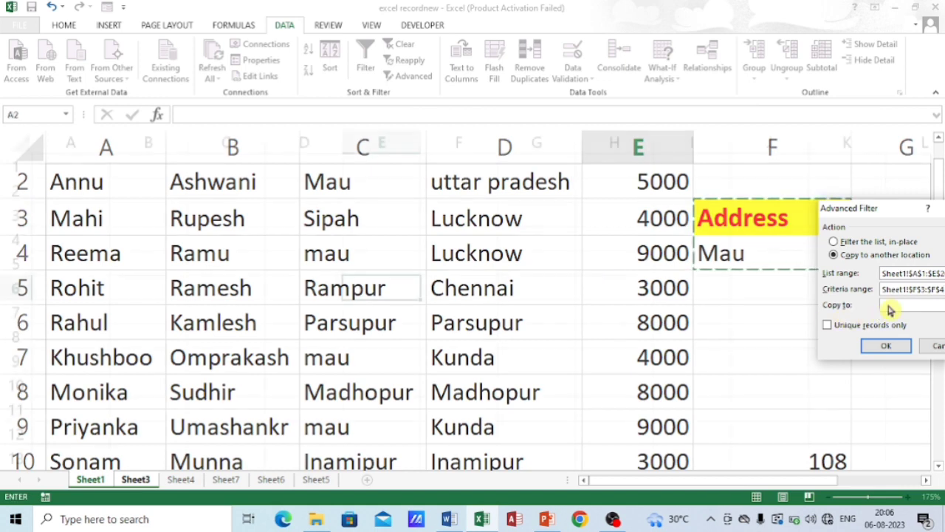
key("ctrl+Page_Down")
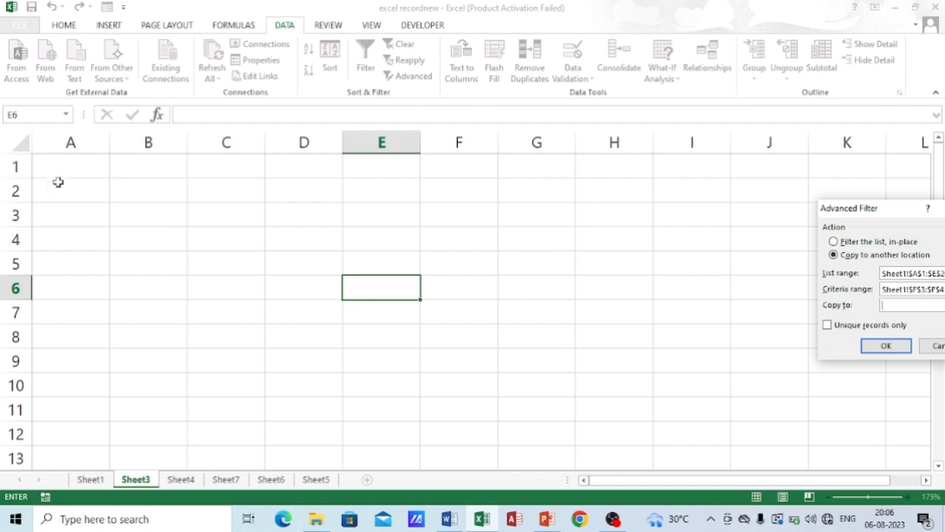
left_click(63, 166)
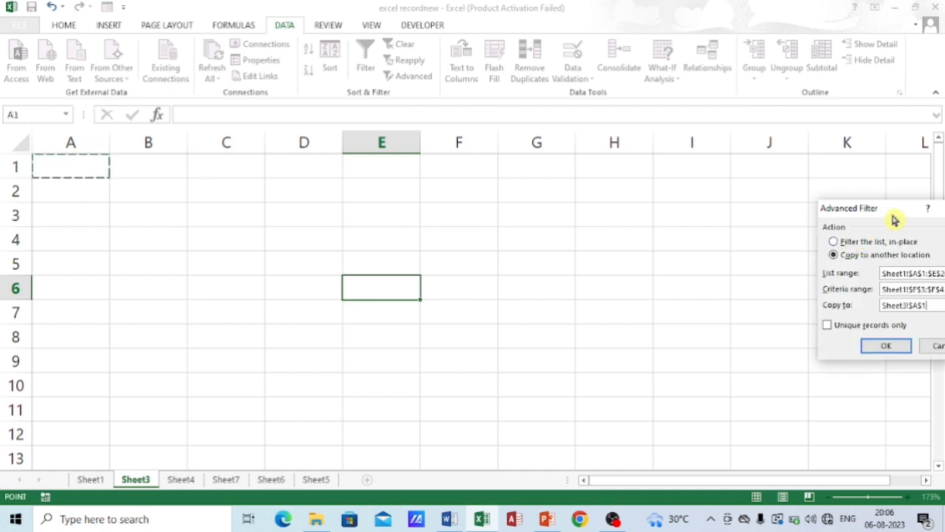
left_click_drag(894, 220, 591, 226)
left_click(581, 349)
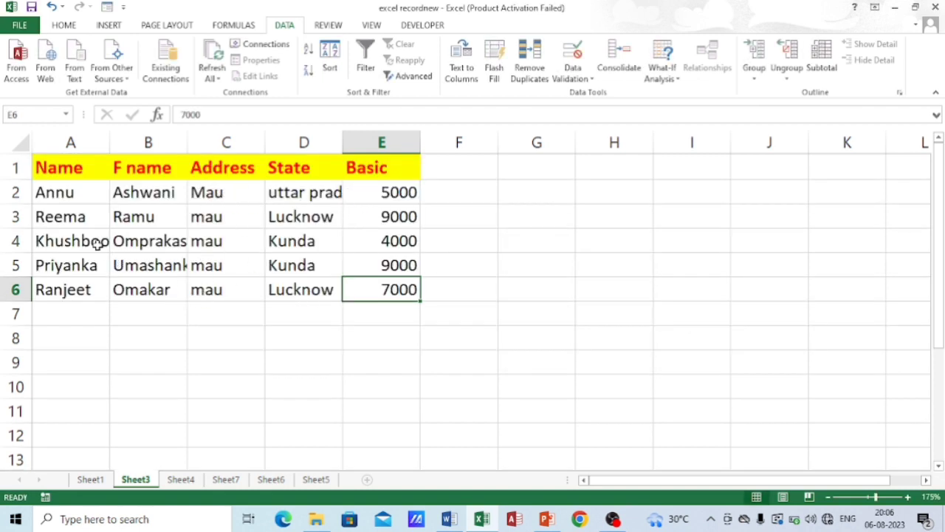
Step: Clear the criteria cells F3:F4 on Sheet1, then select D2 beside Sheet4's name list
scroll(492, 258, "up", 2)
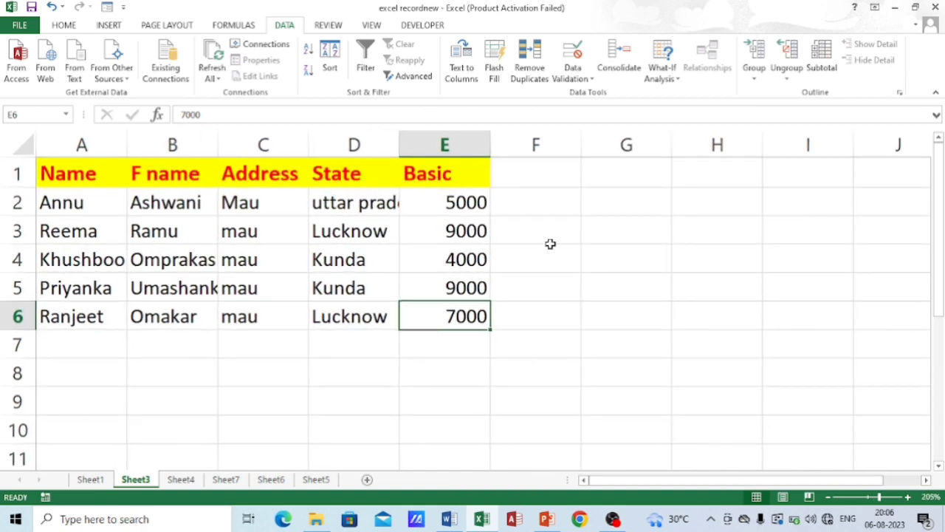
scroll(564, 239, "up", 1)
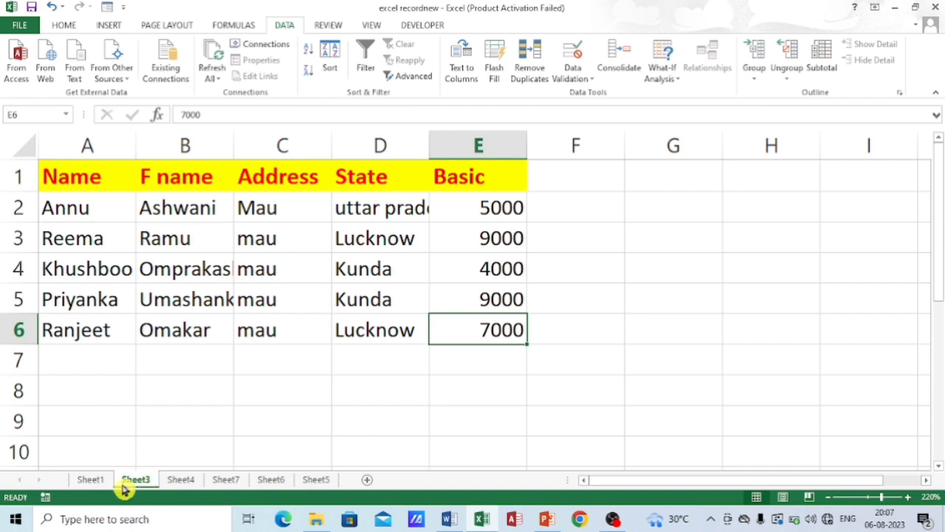
left_click(91, 480)
scroll(374, 278, "up", 1)
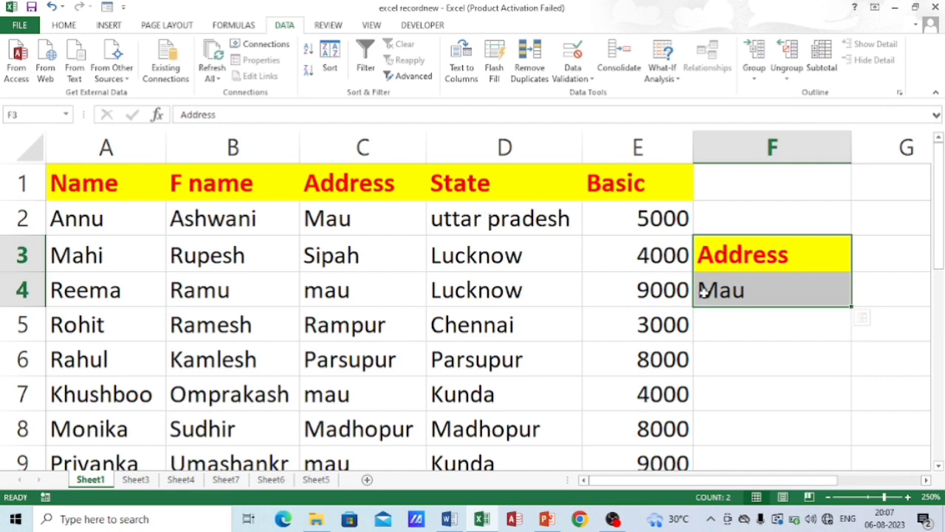
left_click_drag(739, 249, 754, 294)
key("Delete")
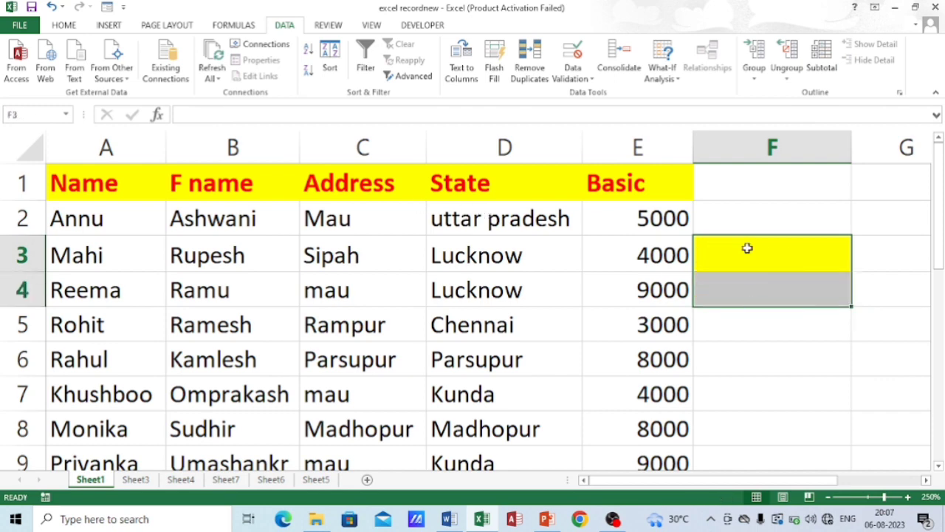
left_click(748, 152)
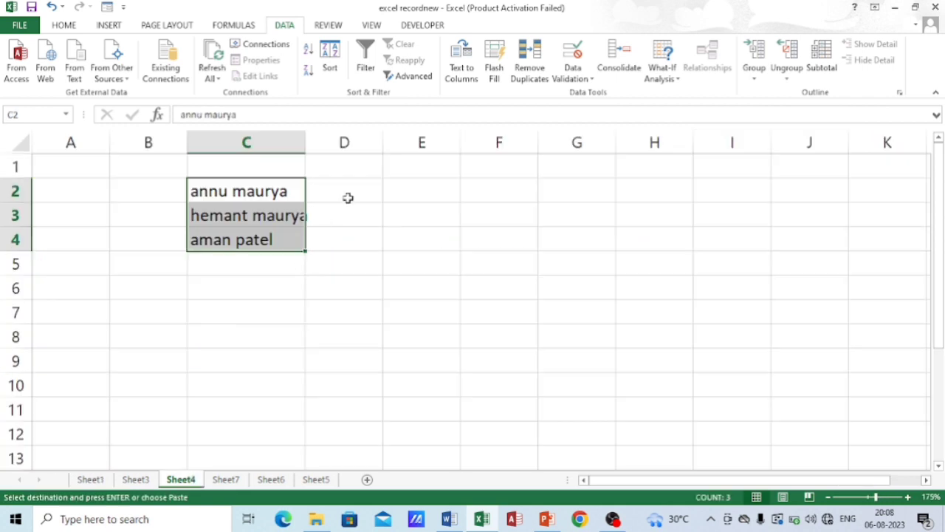
left_click(348, 198)
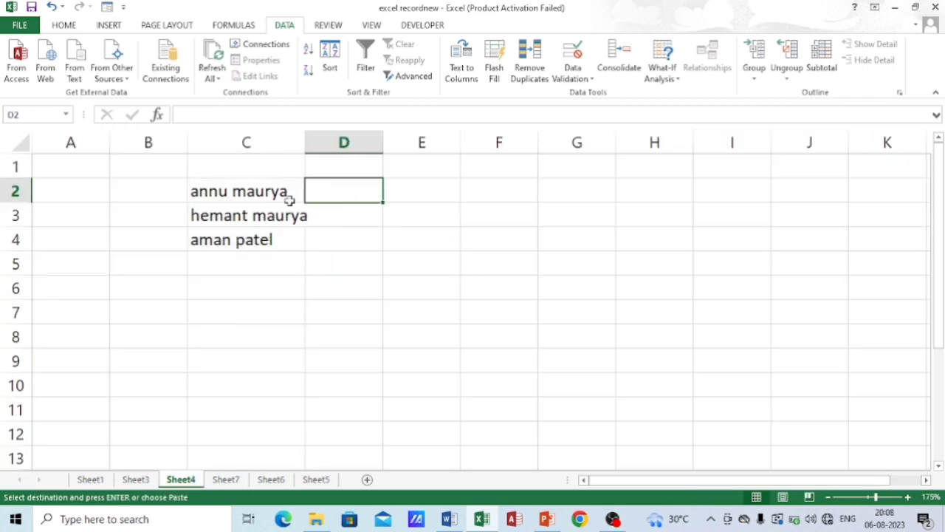
Step: Type the first name in capitals in D2 and Flash Fill the first names down D2:D4
scroll(345, 219, "up", 3, "ctrl")
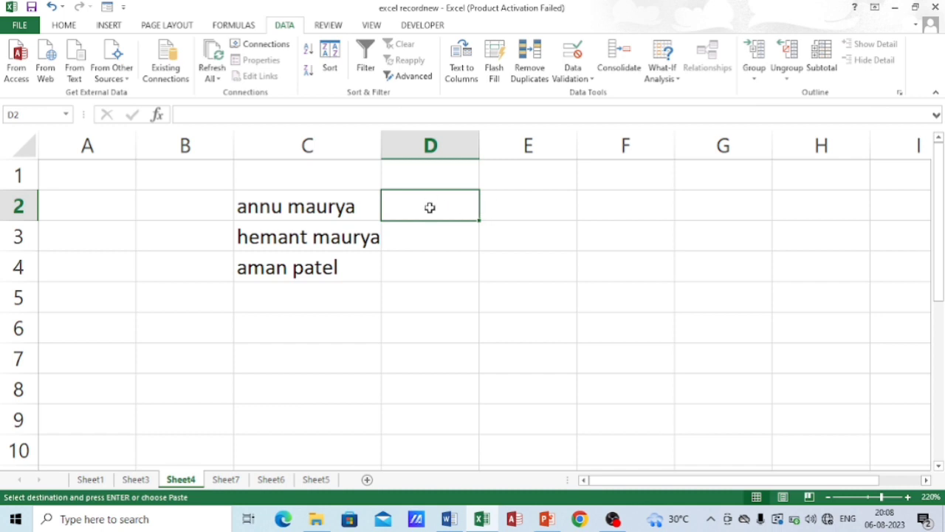
key("Escape")
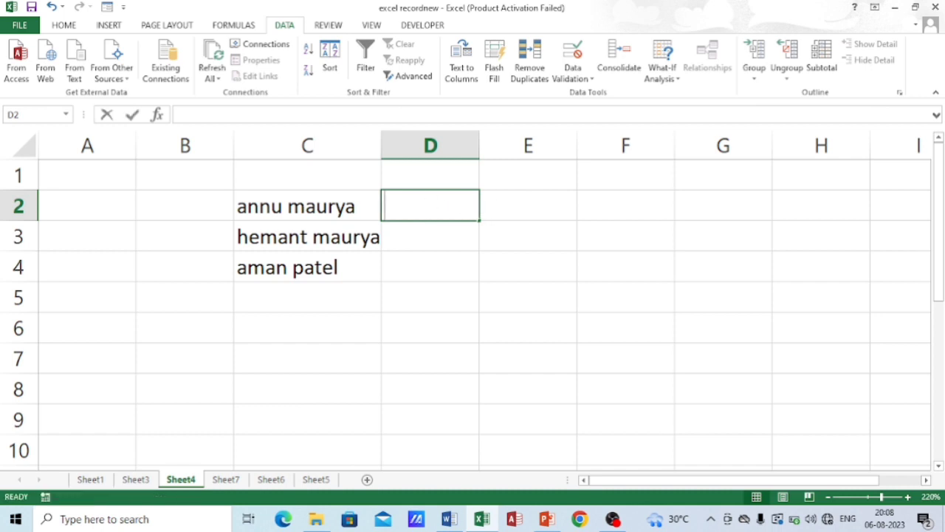
type("ANNU")
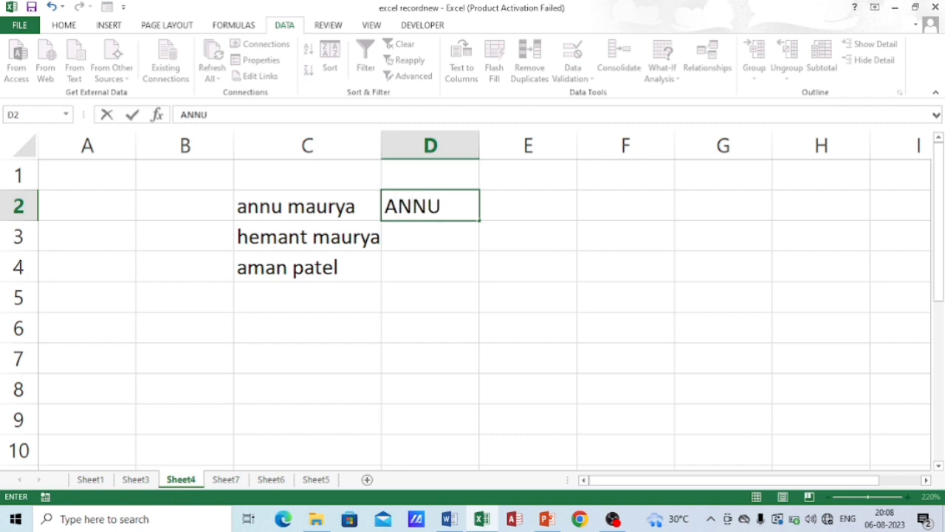
key("shift+Down")
key("shift+Down")
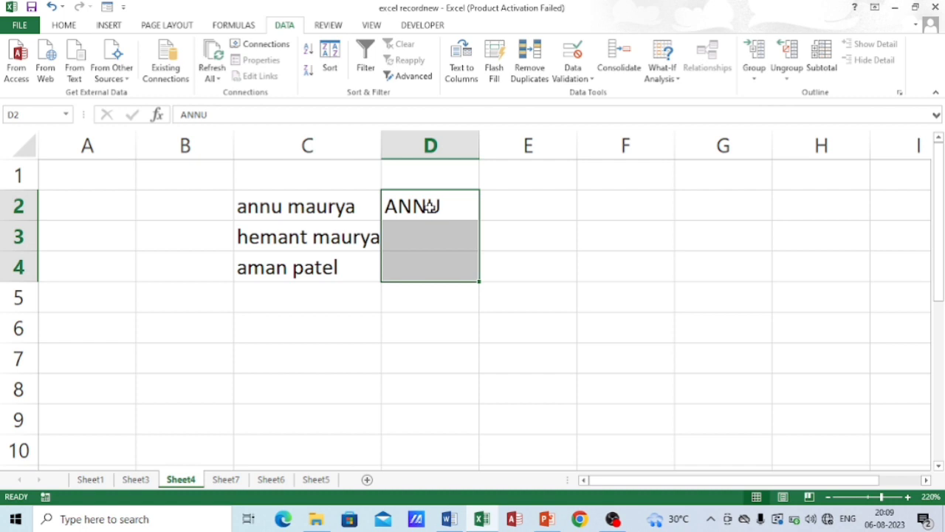
key("ctrl+e")
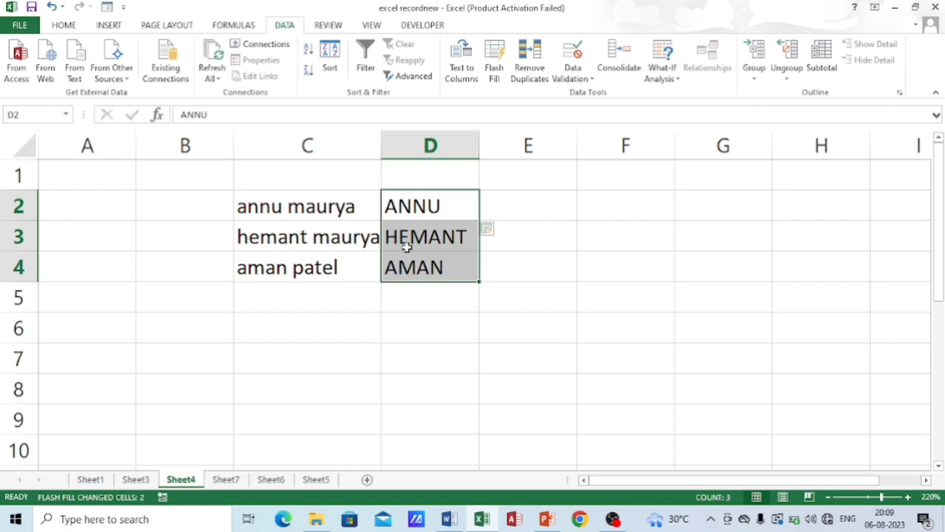
Step: Type the surname in capitals in E2 and Flash Fill the surnames down E2:E4
left_click(563, 201)
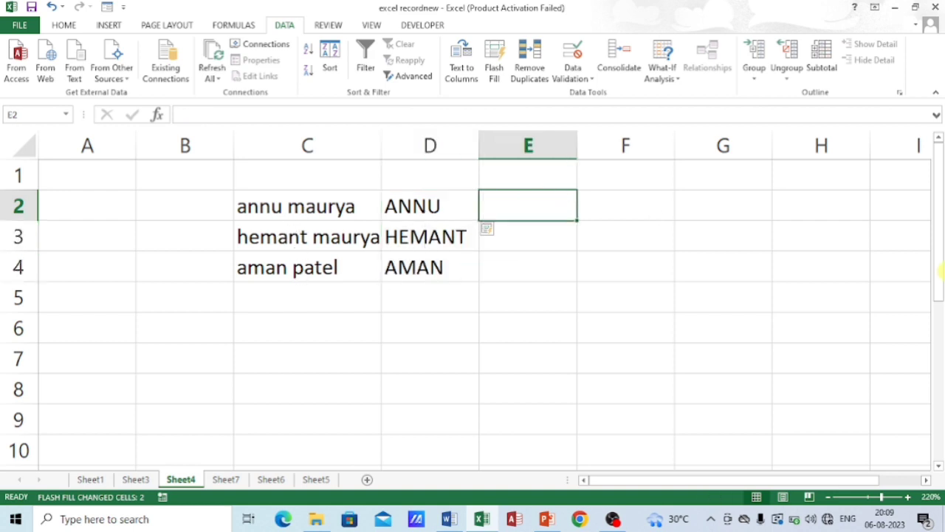
type("MA")
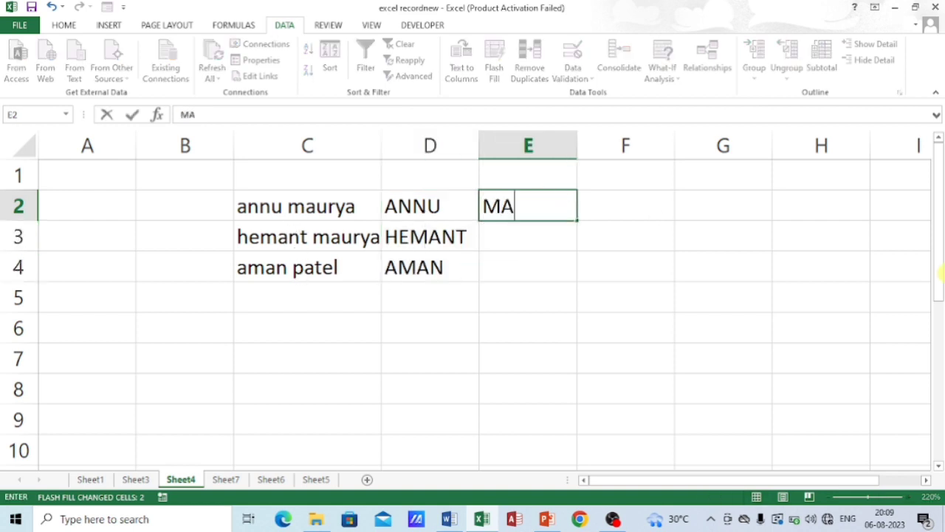
type("URYA")
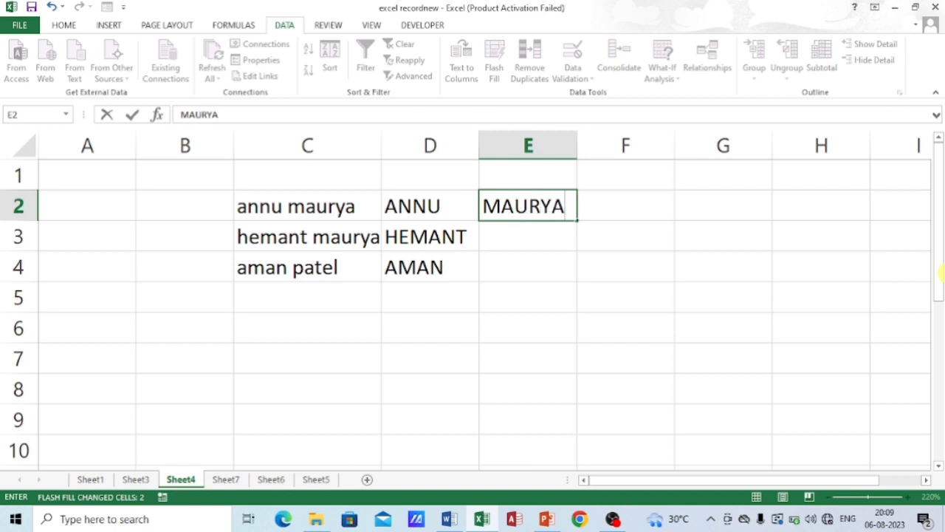
key("shift+Down")
key("shift+Down")
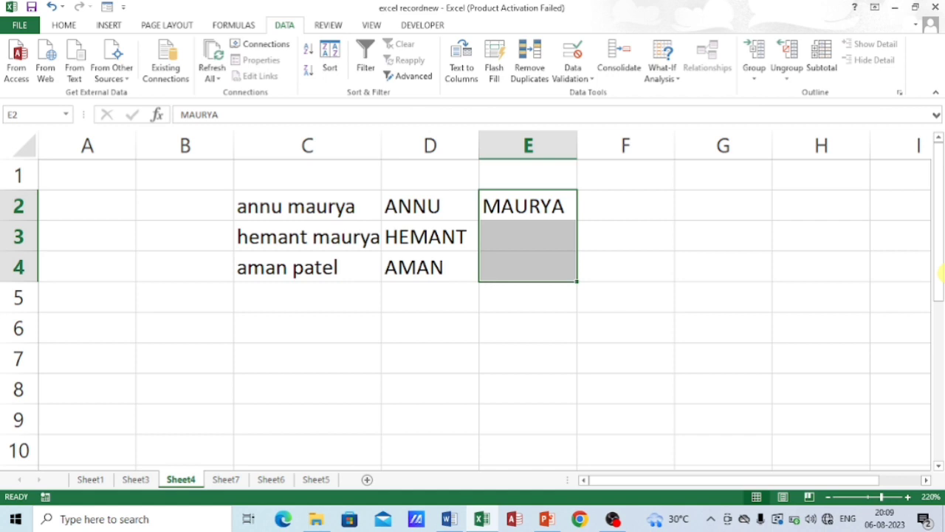
key("ctrl+e")
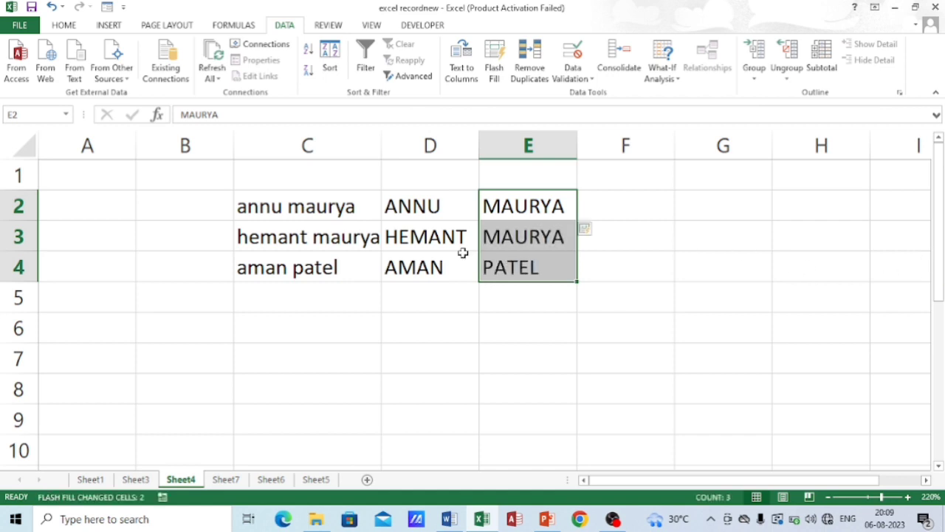
left_click(540, 325)
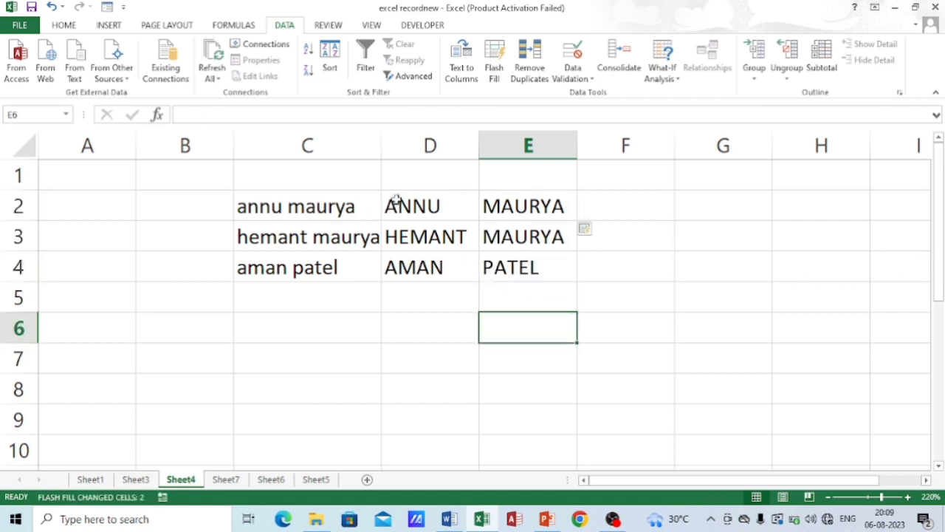
left_click_drag(397, 200, 412, 234)
left_click(547, 208)
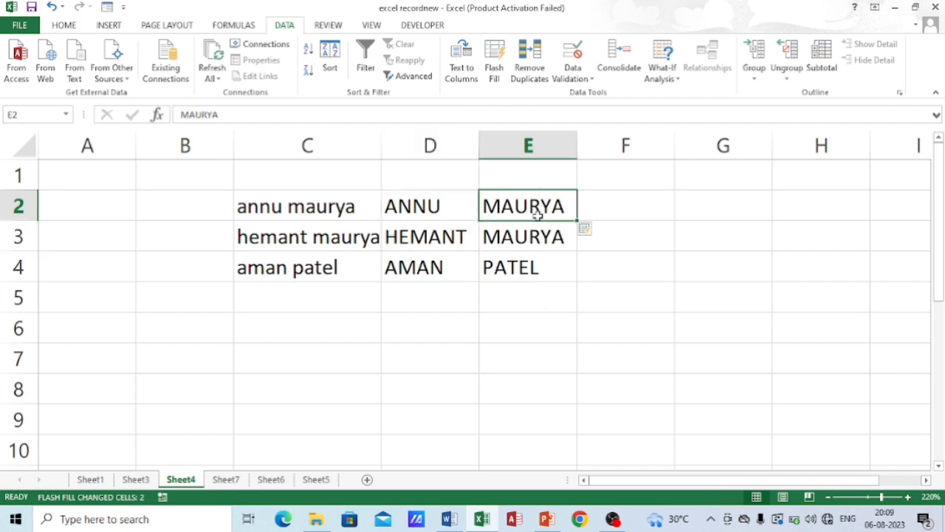
Step: Widen column F and enter the first employee's full name in proper case in F2
left_click(622, 205)
left_click_drag(676, 144, 770, 142)
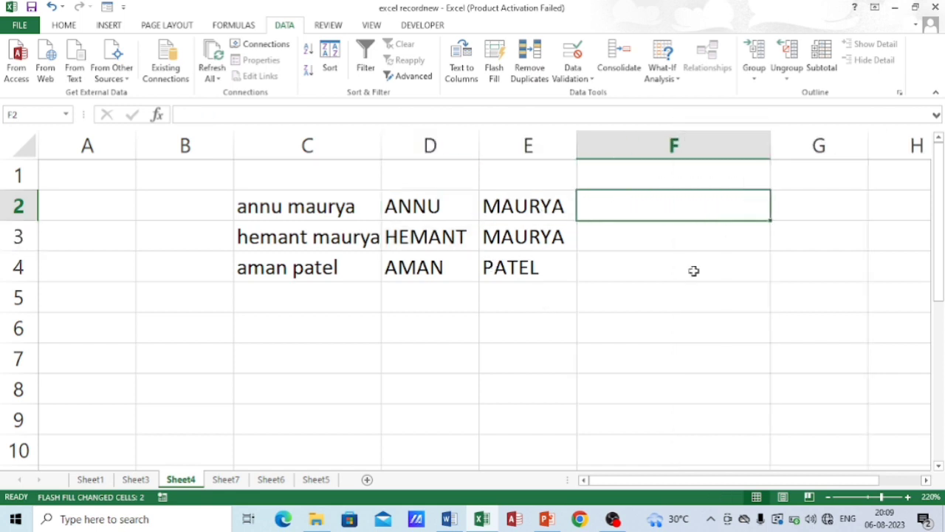
type("a")
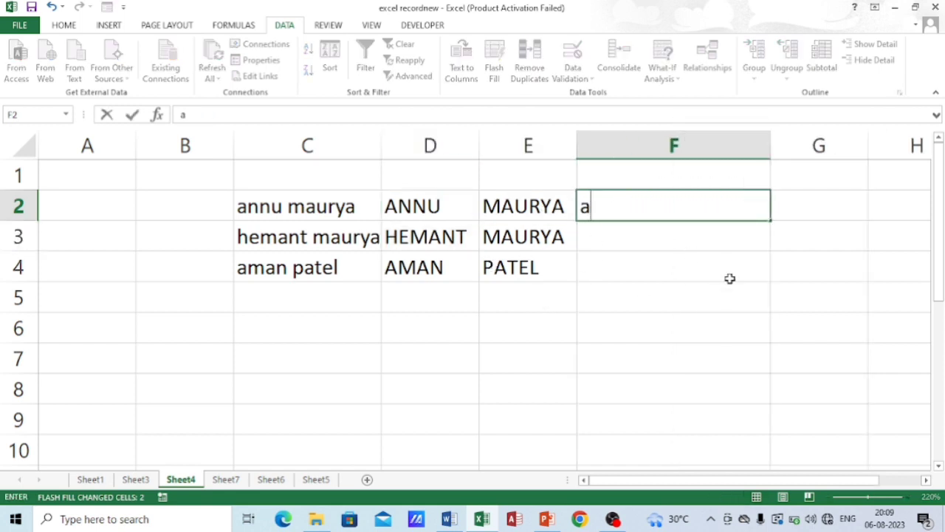
key("BackSpace")
type("Ann")
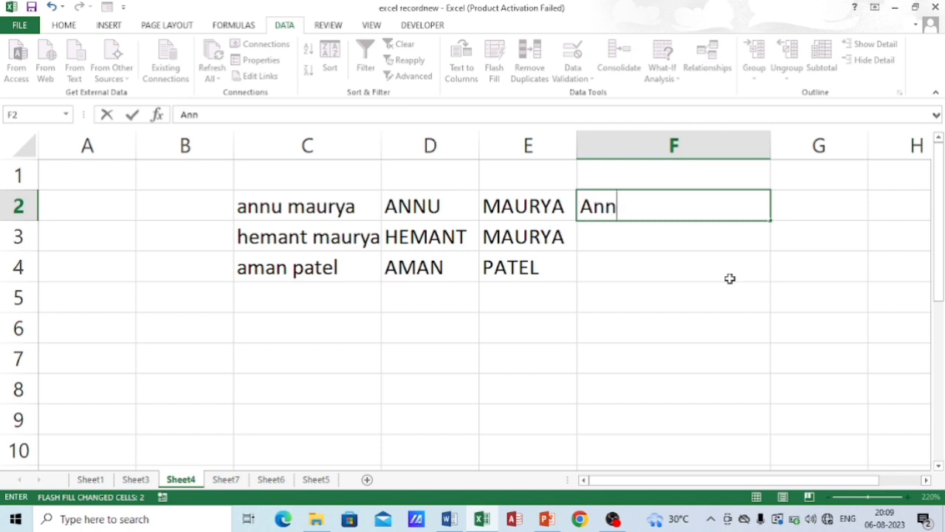
type("u Maurya")
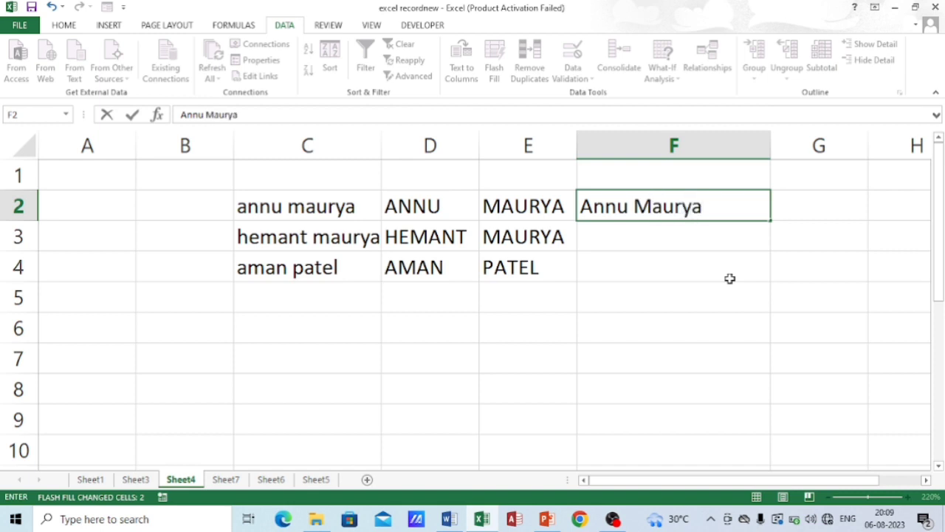
key("Return")
Step: Flash Fill F2:F4 with the remaining full names in proper case using Ctrl+E
key("Up")
key("shift+Down")
key("shift+Down")
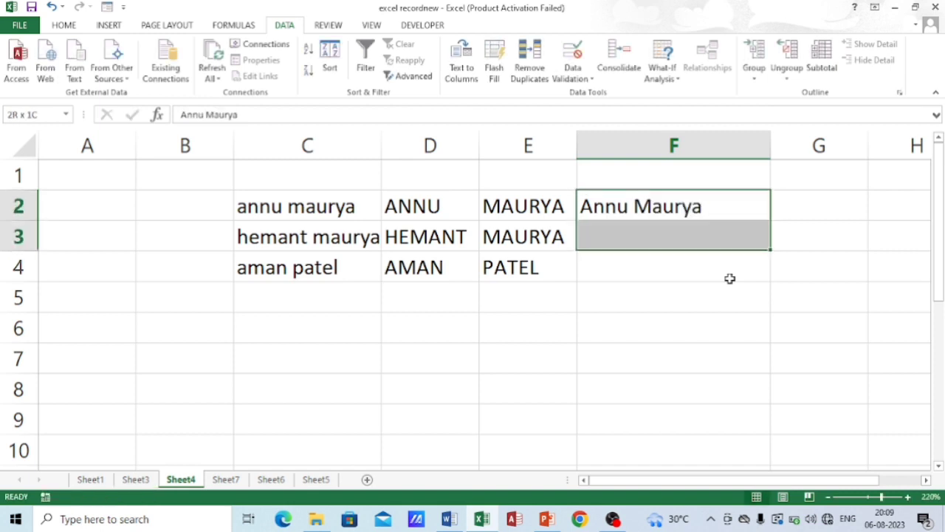
key("ctrl+e")
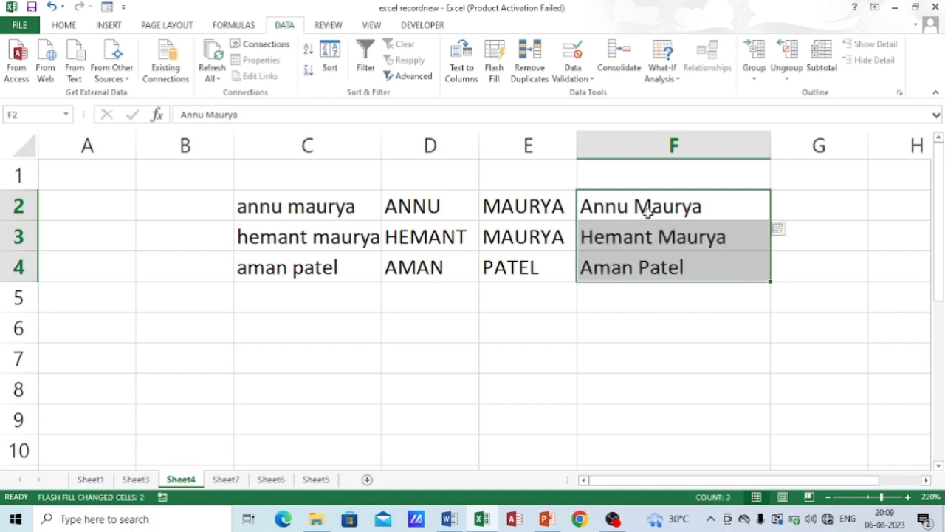
left_click(656, 333)
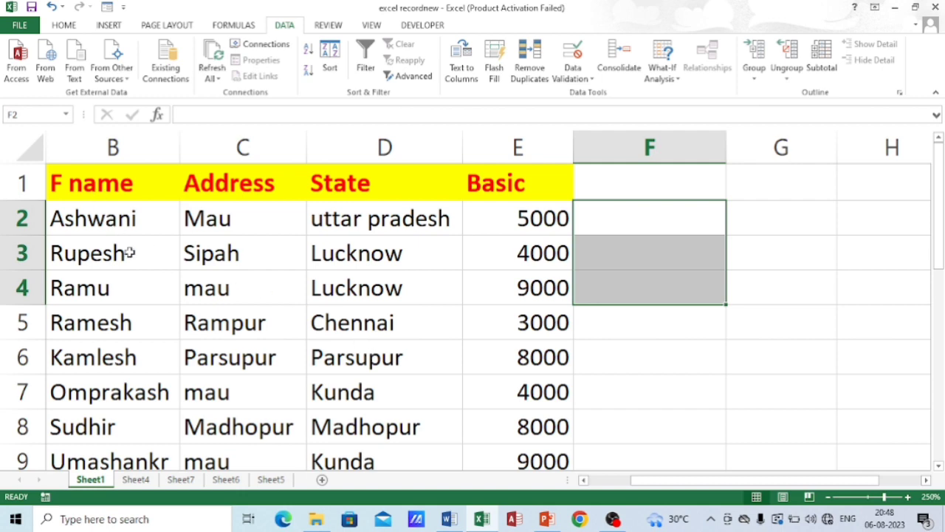
Step: Sort the employee table A to Z by Name and copy the State entries D2:D8 into F2
key("ctrl+Home")
left_click_drag(84, 185, 621, 390)
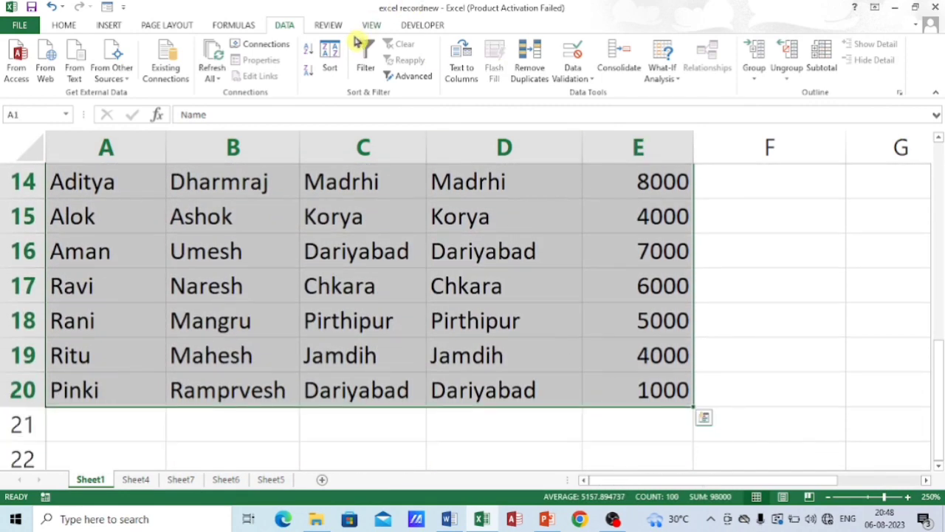
left_click(305, 52)
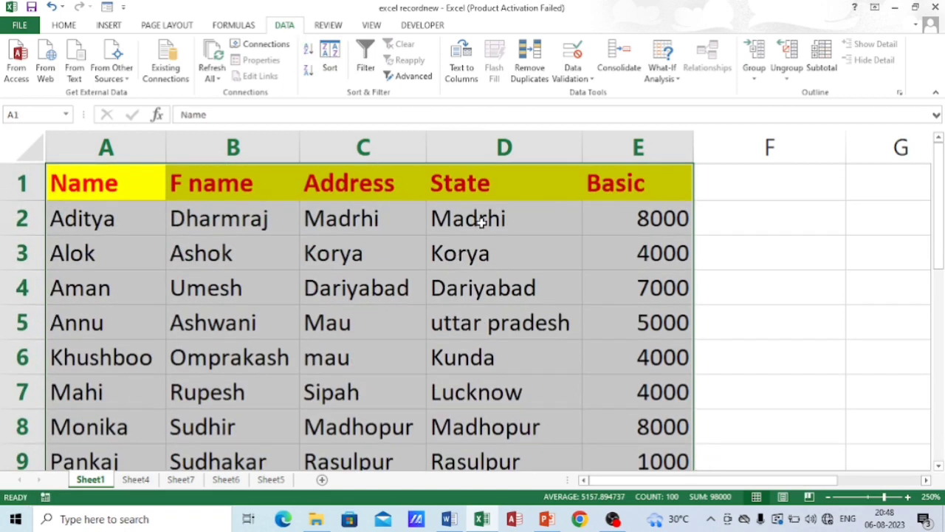
left_click_drag(478, 213, 500, 424)
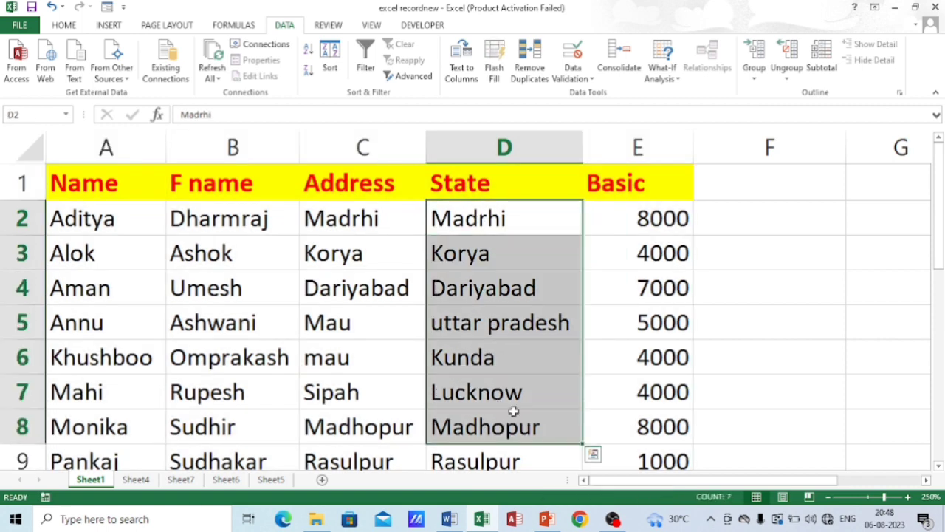
key("ctrl+c")
left_click(798, 215)
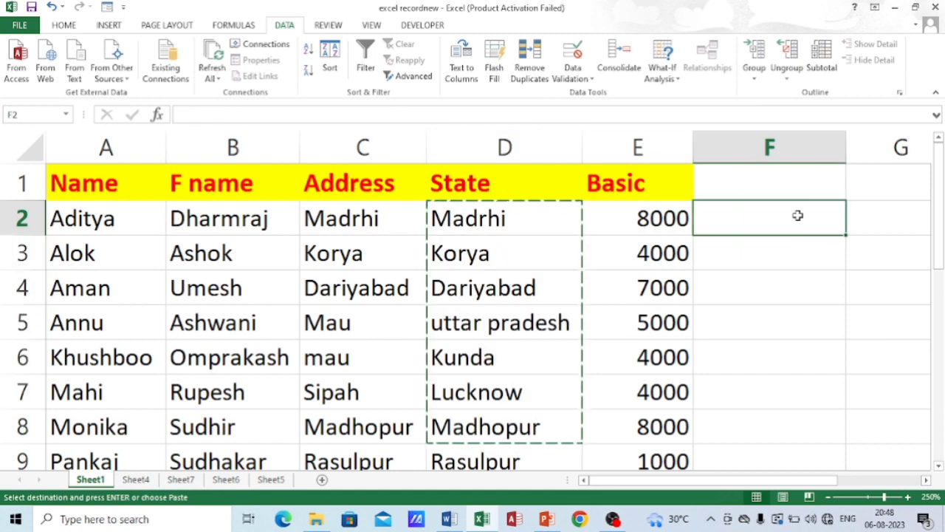
key("ctrl+v")
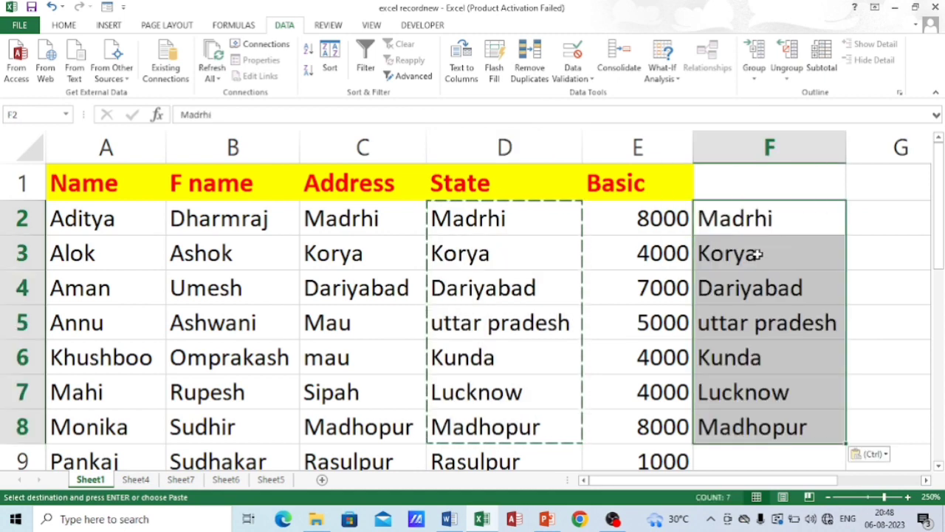
Step: Overwrite F4 and F2 in the copied list with Lucknow
left_click(735, 303)
key("Escape")
type("l")
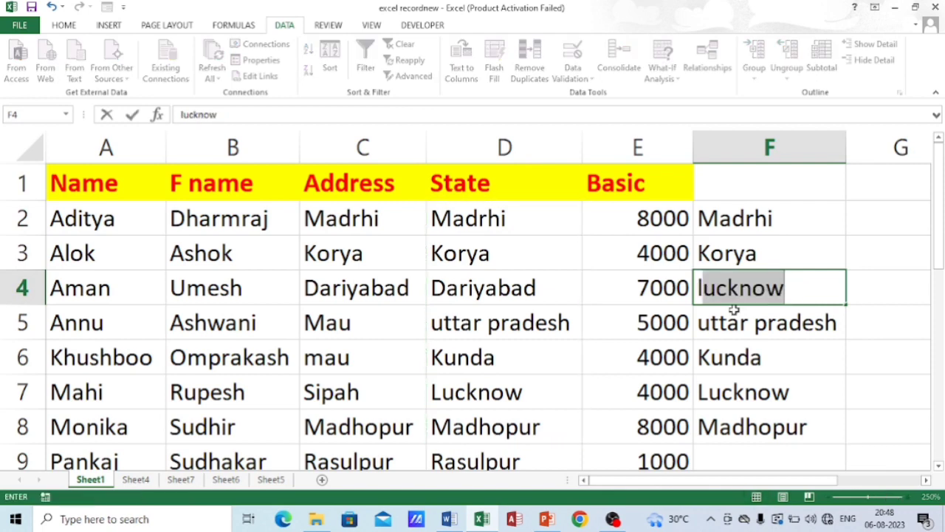
key("Return")
key("Return")
key("Return")
key("Return")
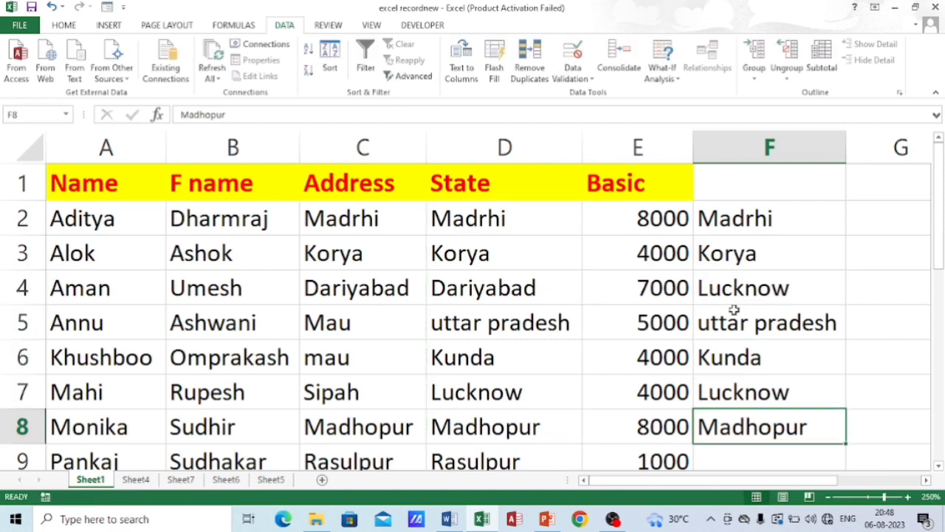
key("Up")
key("Up")
key("Up")
key("Up")
key("Up")
key("Up")
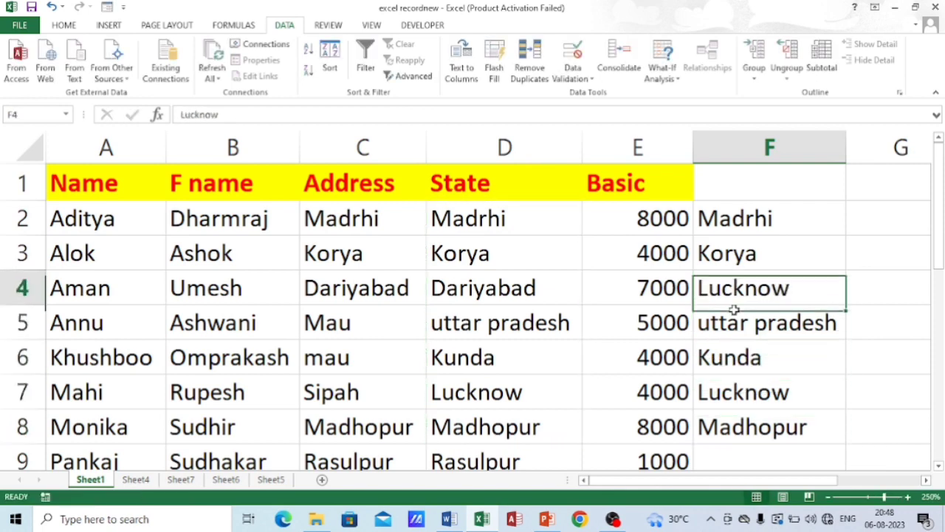
type("l")
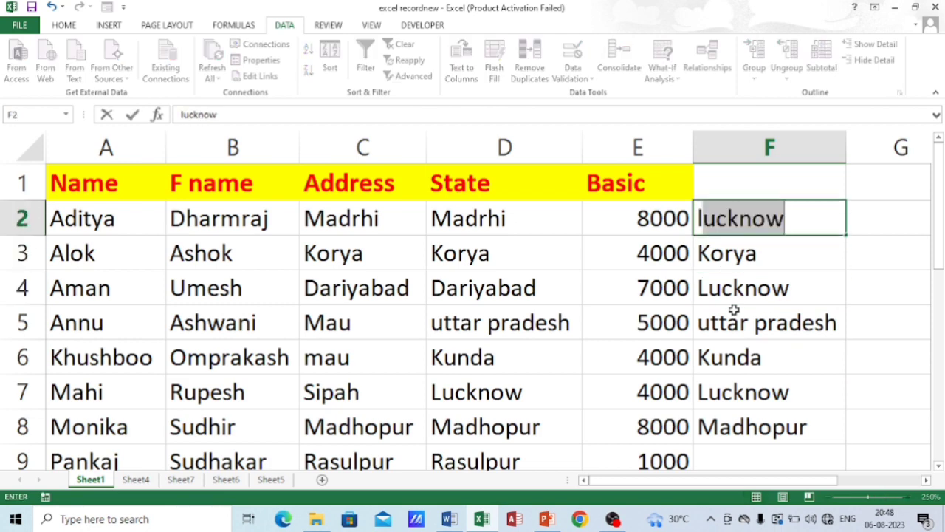
left_click(881, 285)
Step: Remove duplicate values from F2:F8, continuing with the current selection only
left_click_drag(730, 233, 732, 424)
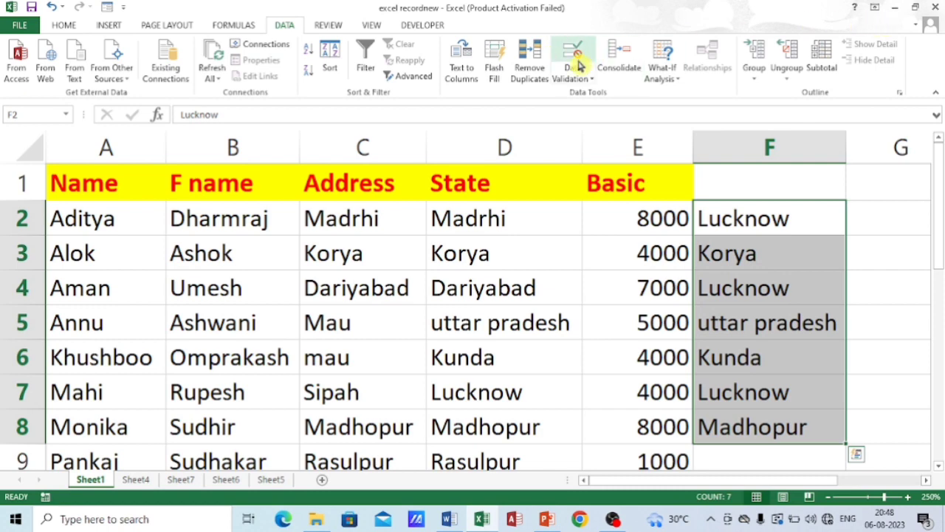
left_click(529, 74)
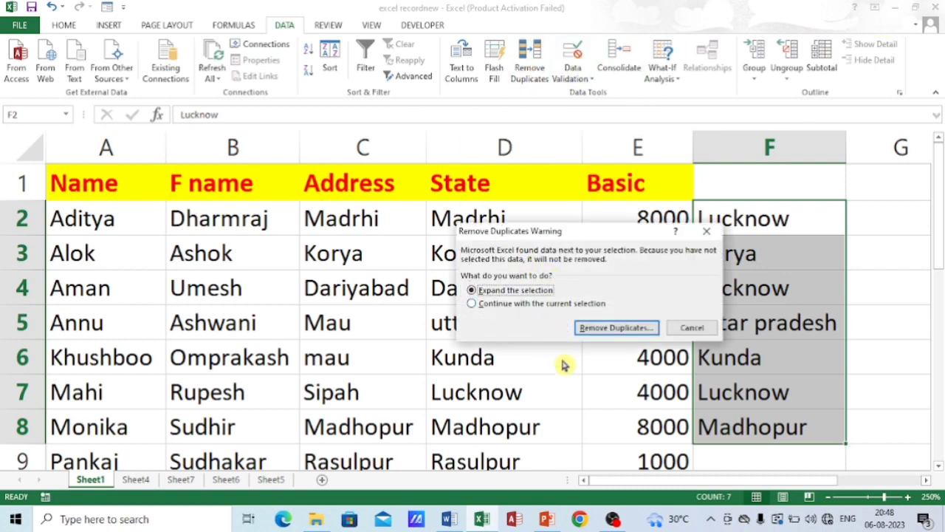
left_click(543, 303)
left_click(620, 332)
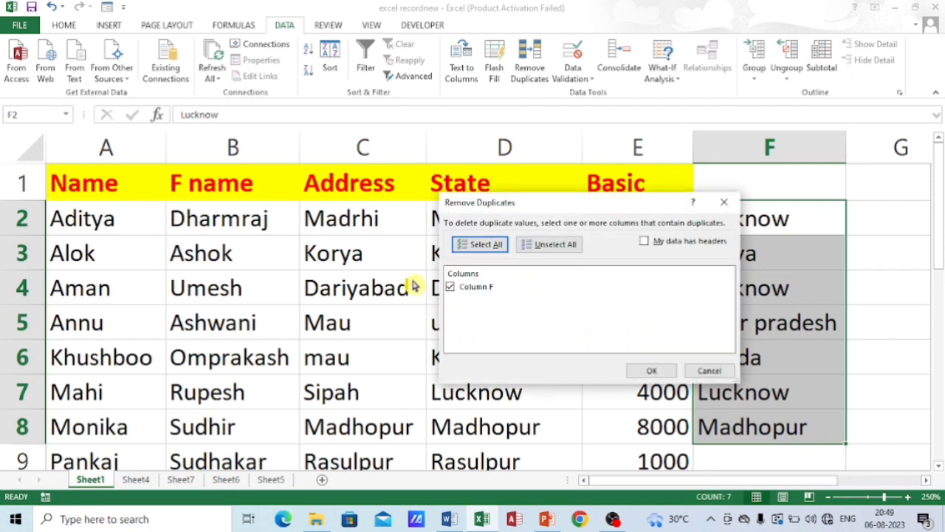
left_click(653, 370)
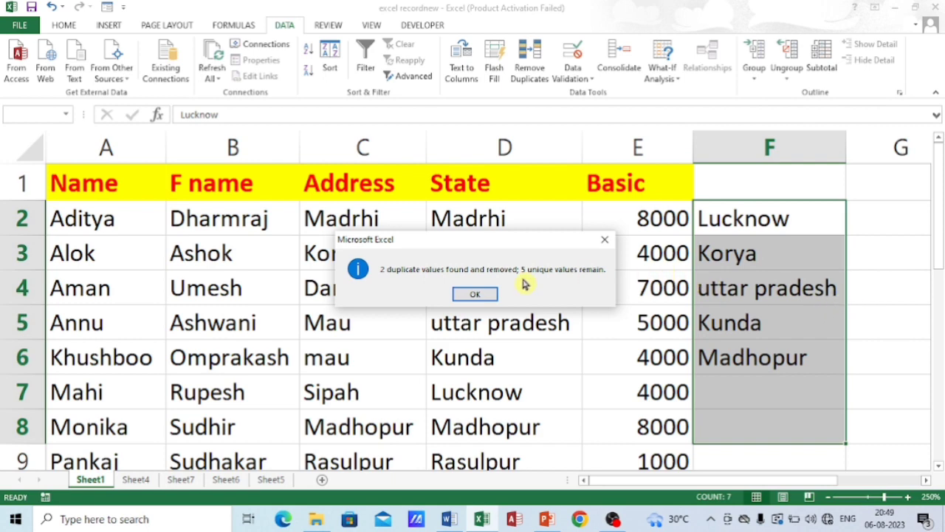
left_click(475, 294)
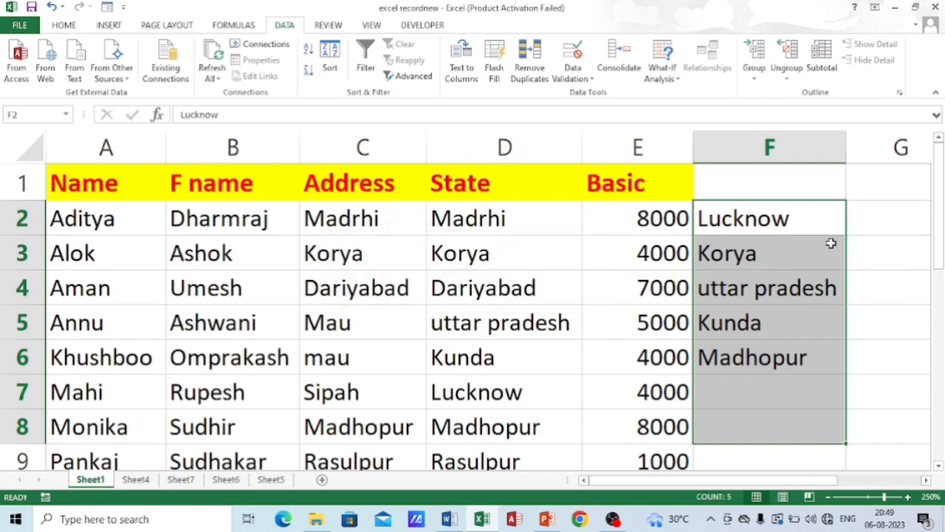
Step: Clear the column F list and preview D3's pick-from-list of existing State entries
key("Delete")
left_click(480, 265)
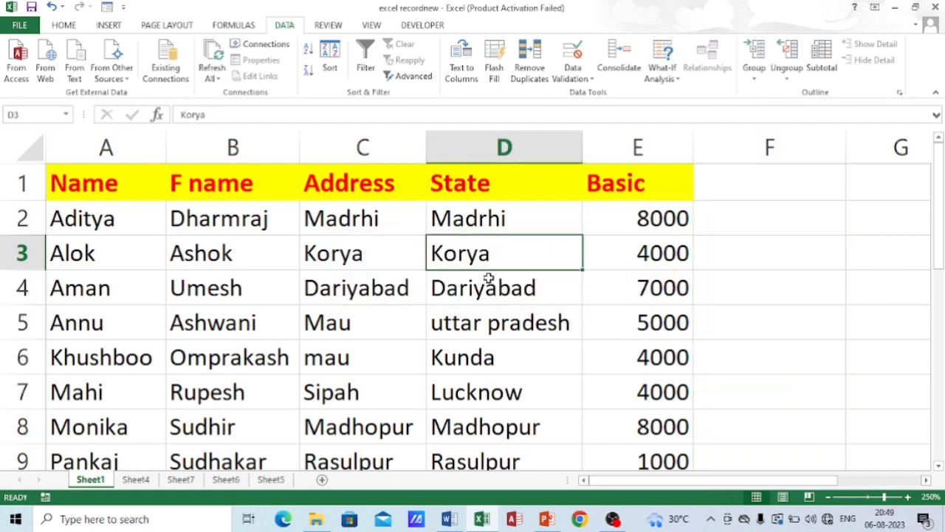
key("alt")
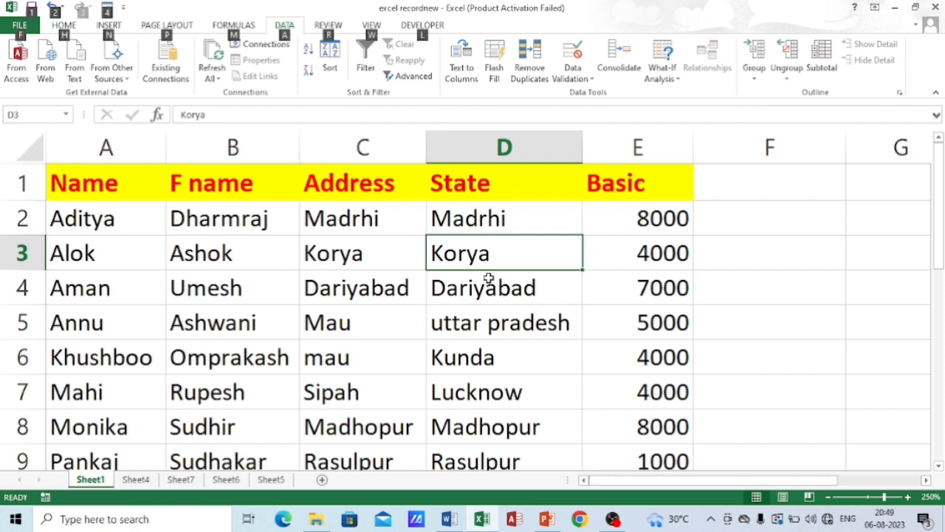
key("alt+Down")
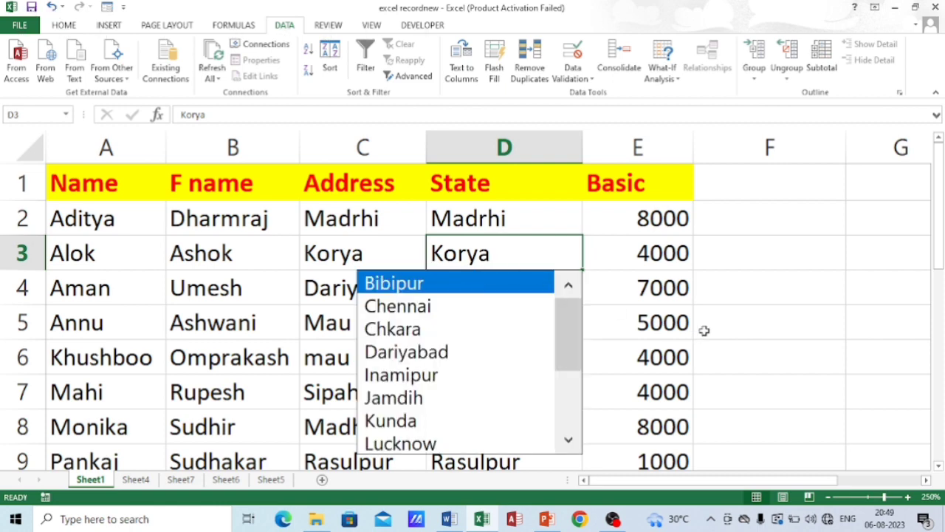
key("Escape")
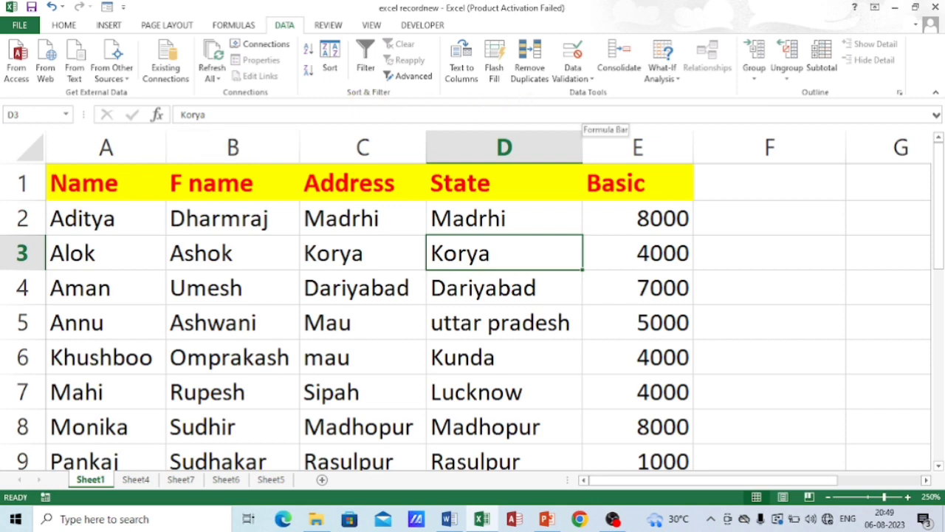
Step: On Sheet4, enter 4 in A1, 7 in A4, 9 in C1, 8 in C4, 8 in B2, 9 in C2, 9 in D3, 9 in B5
left_click(135, 480)
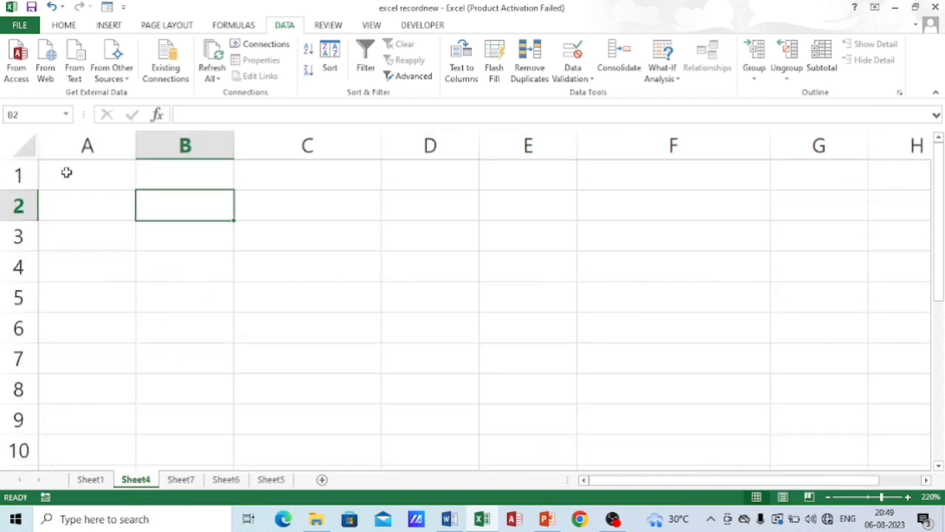
left_click_drag(71, 166, 354, 357)
left_click(96, 181)
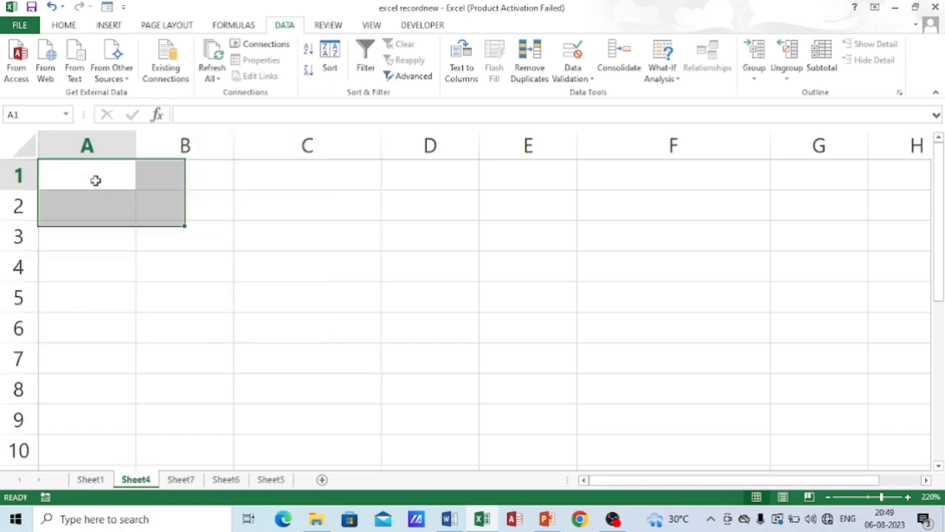
type("4")
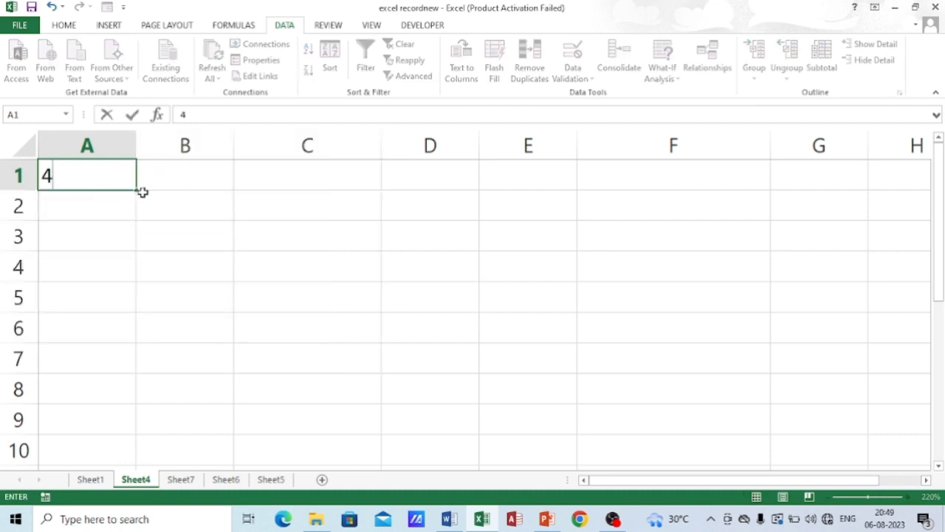
key("Return")
key("Return")
key("Return")
type("7")
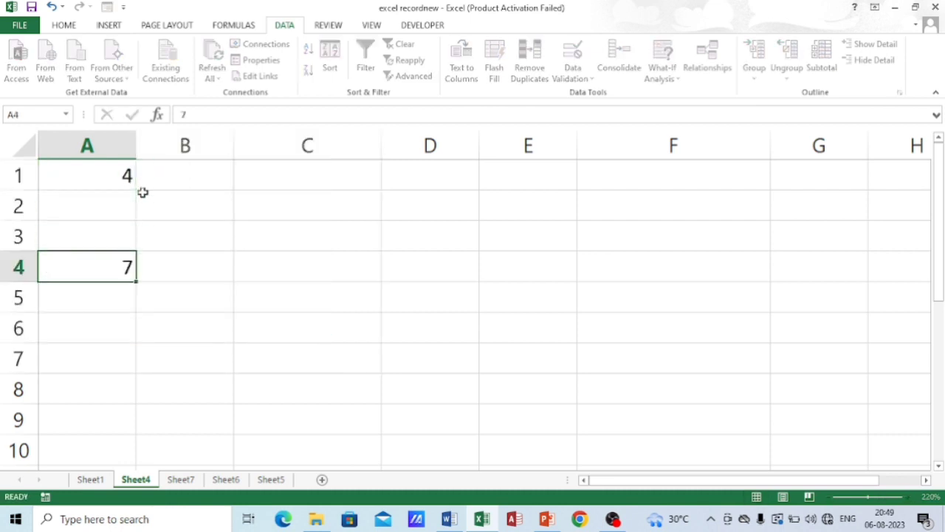
key("Tab")
key("Tab")
key("Up")
key("Up")
key("Up")
type("9")
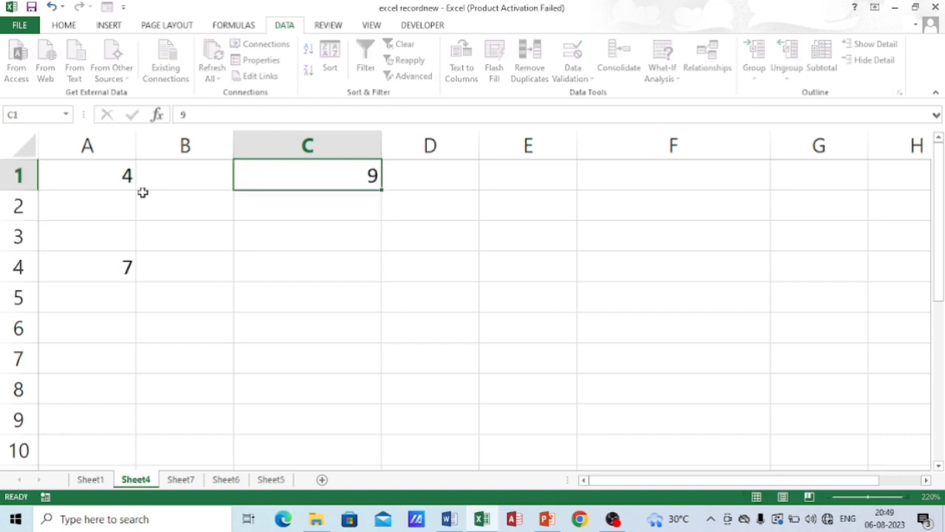
key("Return")
key("Return")
key("Return")
type("8")
key("Left")
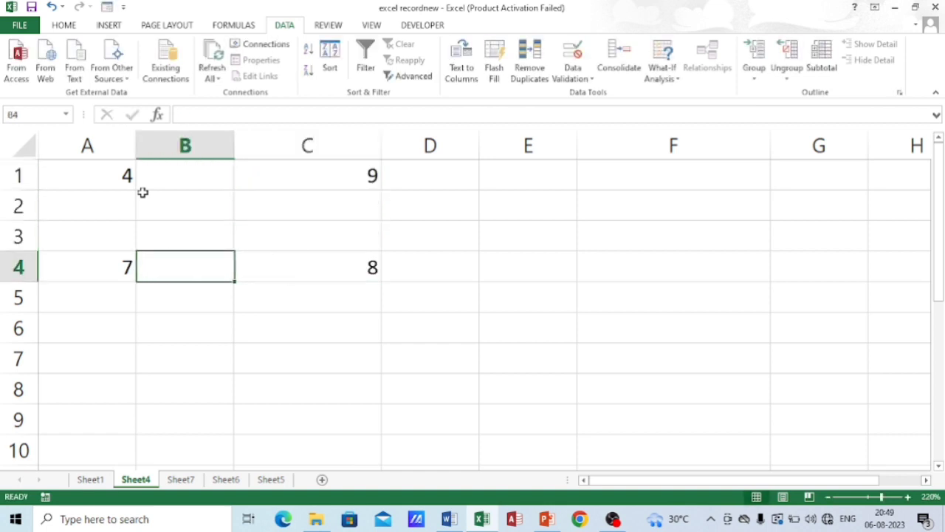
key("Up")
key("Up")
type("8")
key("Tab")
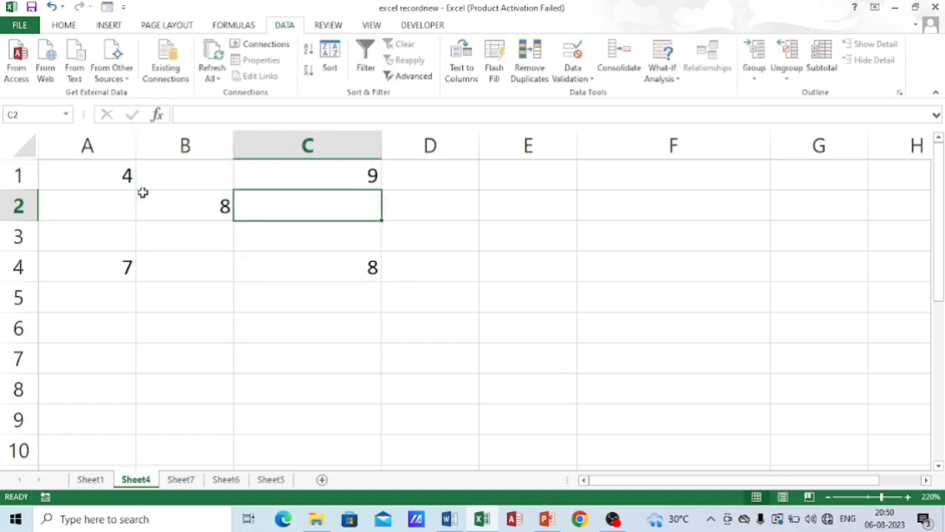
type("9")
key("Return")
key("Return")
key("Return")
key("Return")
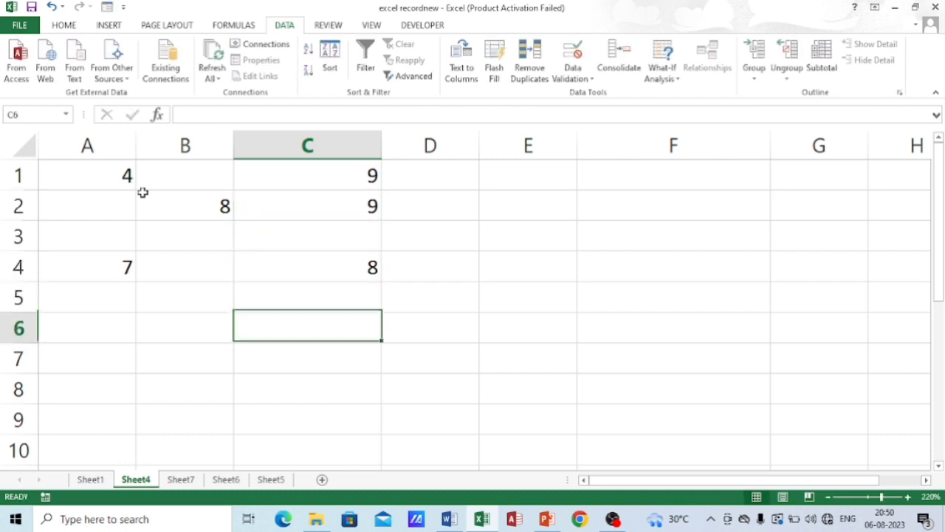
key("Right")
key("Up")
key("Up")
key("Up")
type("9")
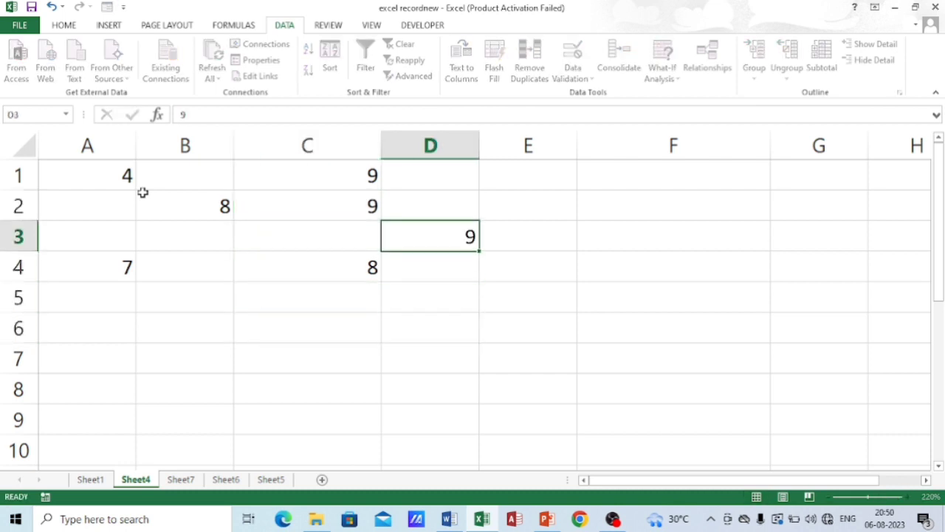
key("Return")
key("Return")
key("Return")
key("Left")
key("Left")
key("Up")
type("9")
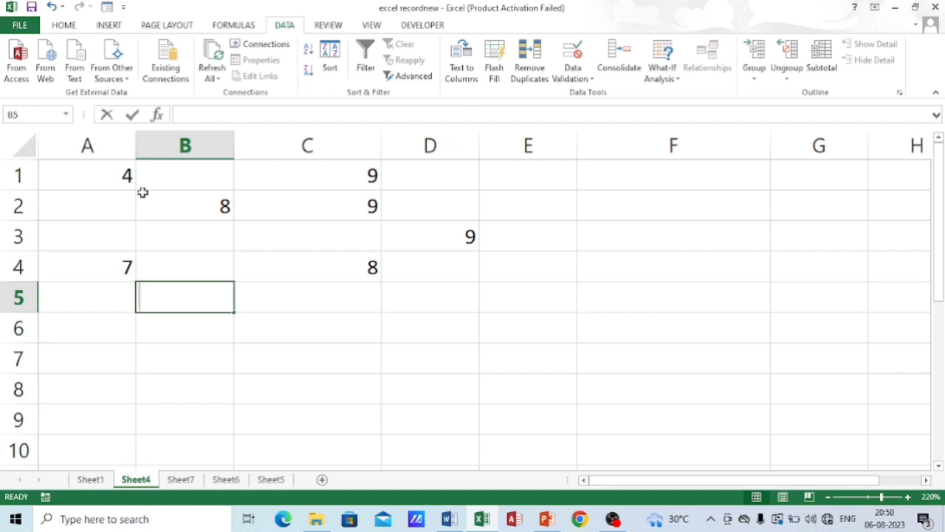
key("ctrl+Return")
Step: Enter 9 in D5, 4 in C3, 3 in A5, 6 in C6, and 2, 4, 9 in A7, B7, D7
key("Down")
key("Right")
key("Right")
key("Up")
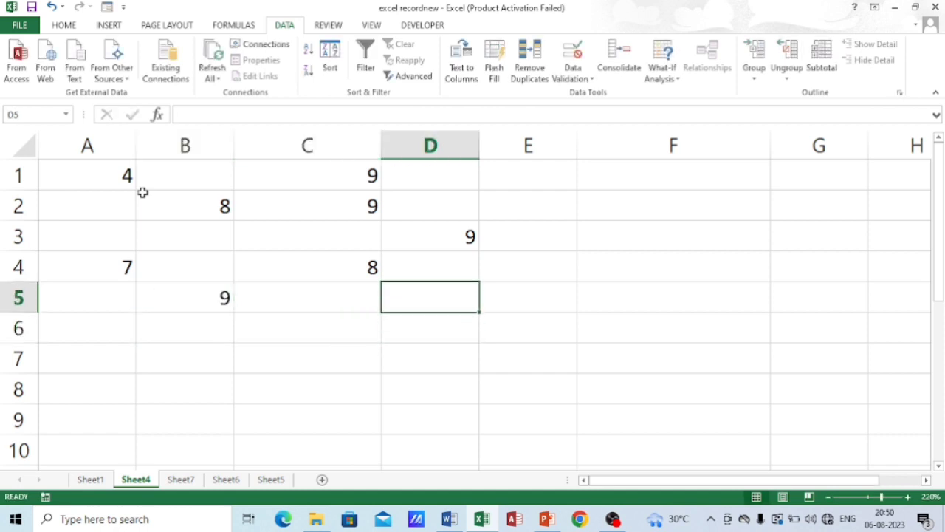
type("9")
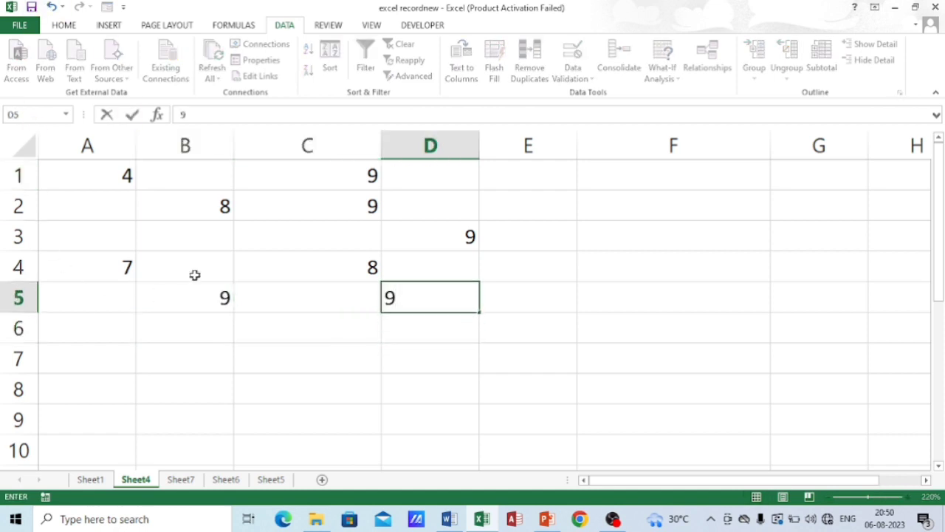
left_click(294, 231)
type("4")
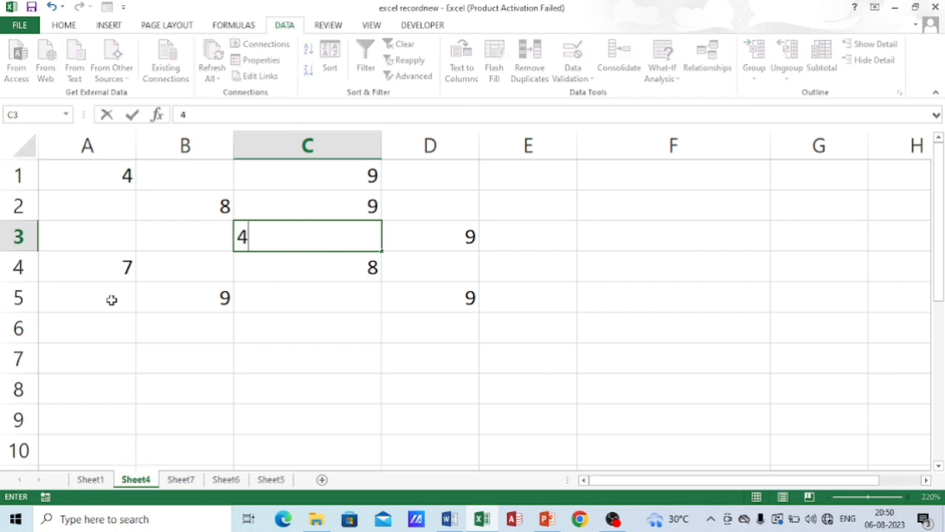
left_click(93, 302)
left_click(335, 329)
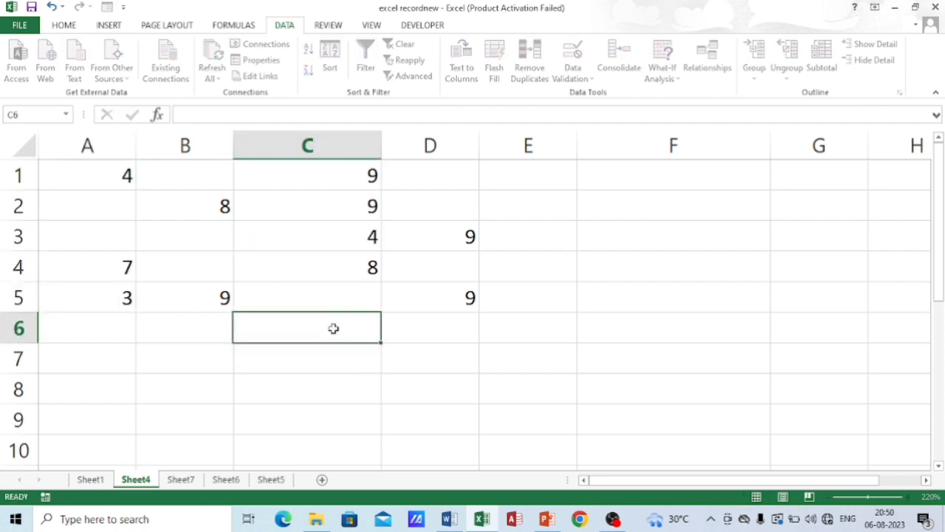
type("6")
left_click(118, 357)
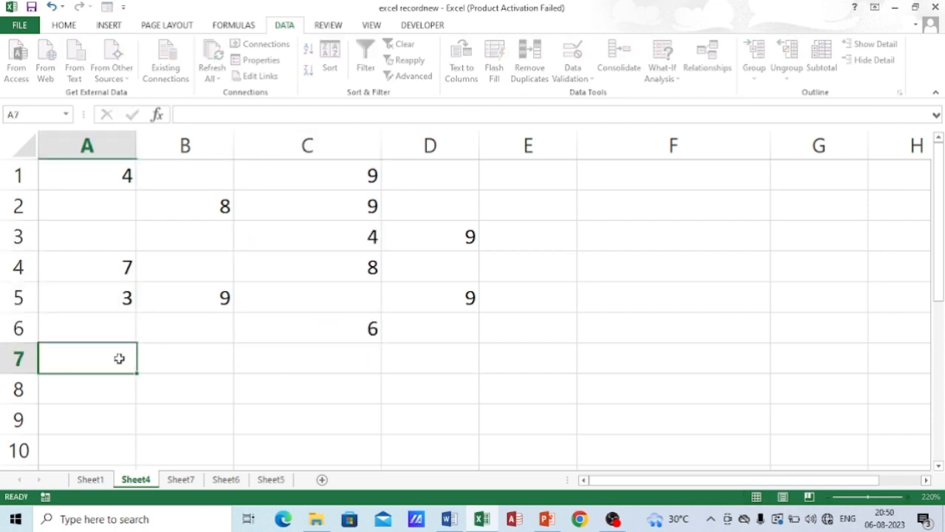
type("2")
left_click(333, 360)
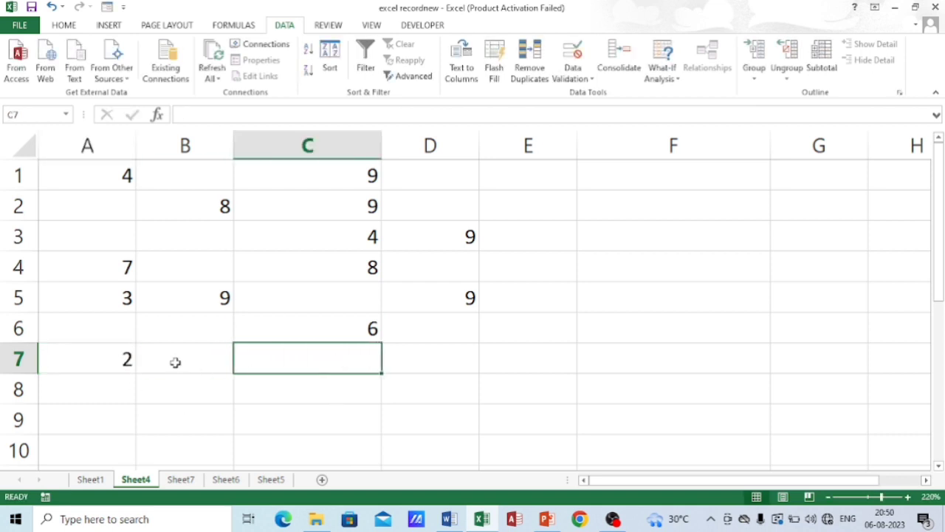
left_click(173, 362)
type("4")
left_click(451, 365)
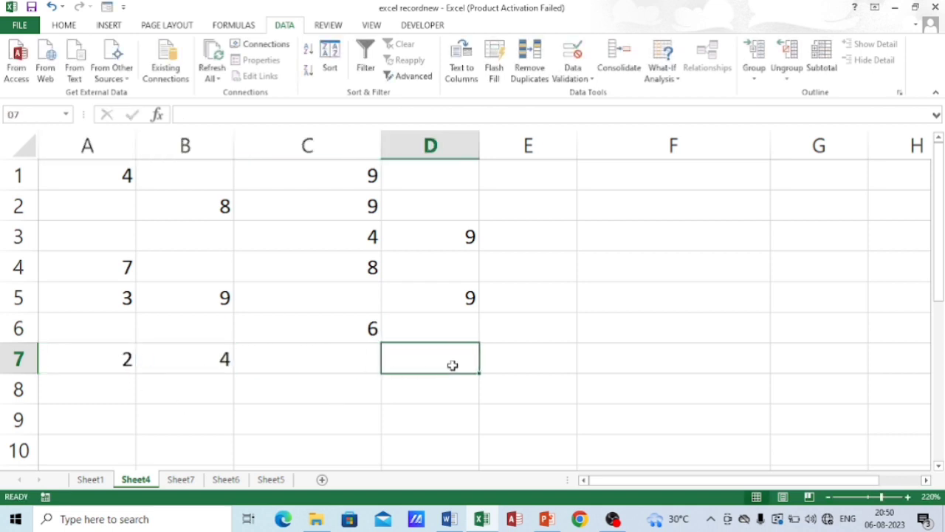
type("9")
left_click(656, 236)
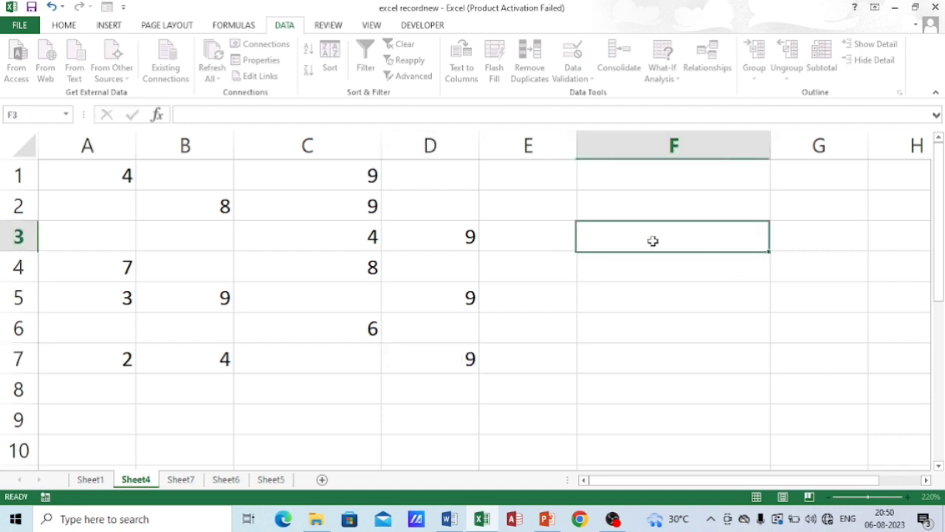
Step: Make column F narrower
left_click_drag(770, 154, 723, 153)
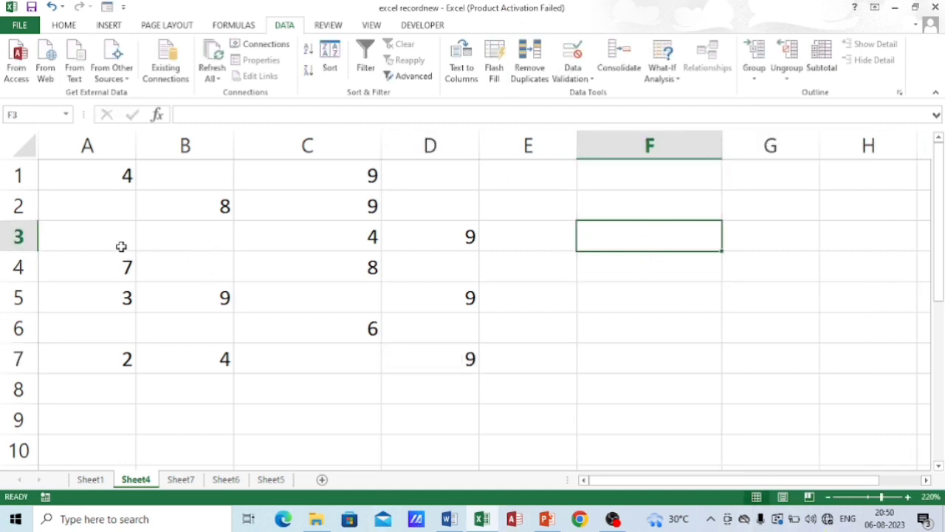
left_click(97, 234)
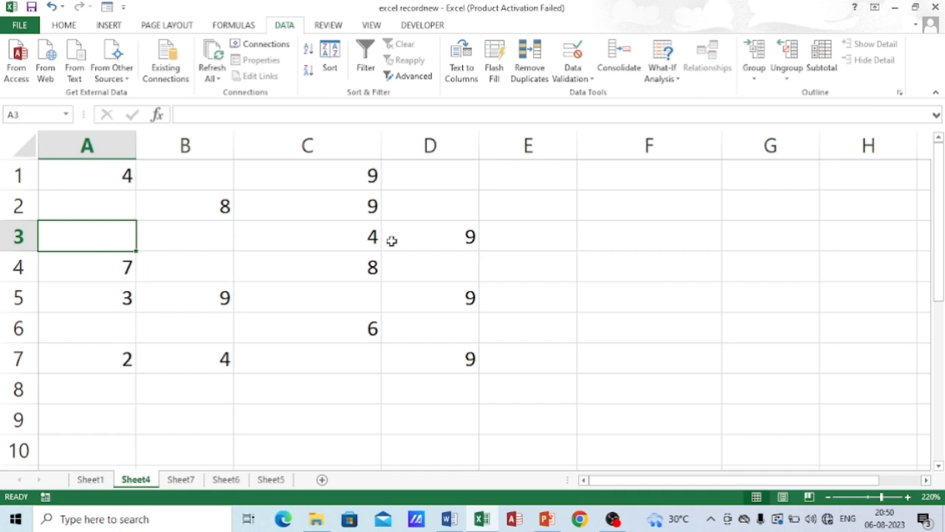
left_click(632, 237)
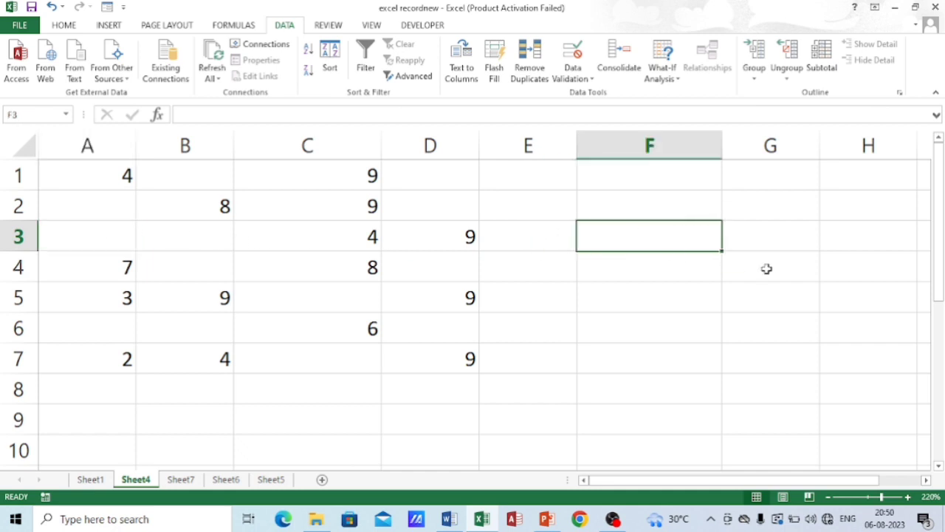
Step: Enter =B2+D7 in F3 so it shows 17, then recheck its referenced cells
type("=")
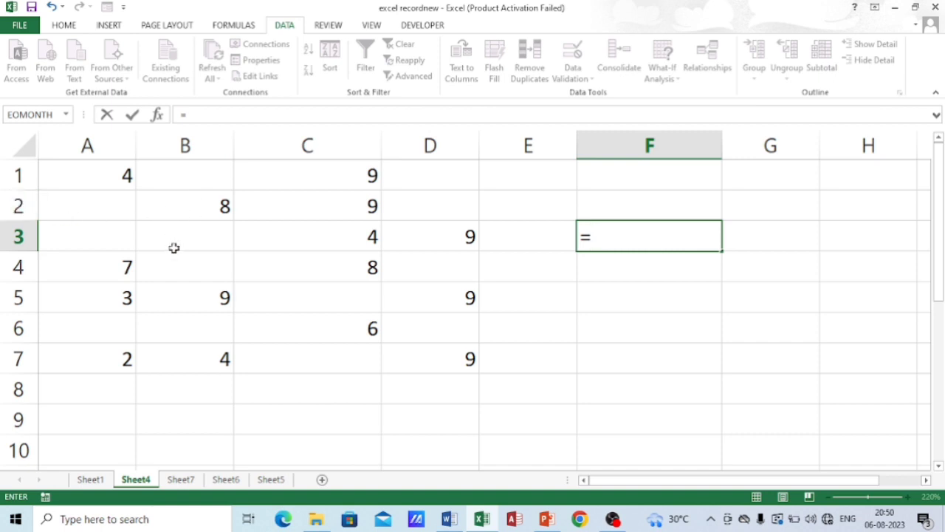
type("b3")
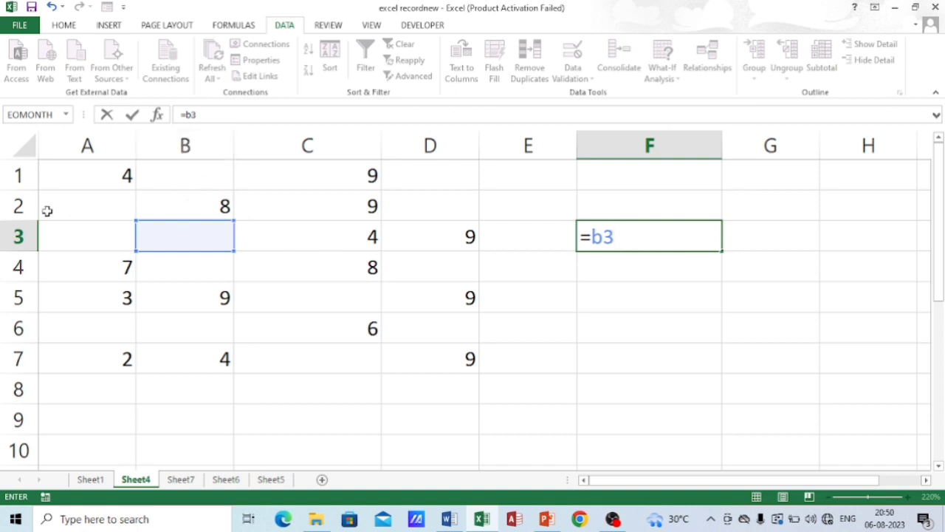
key("BackSpace")
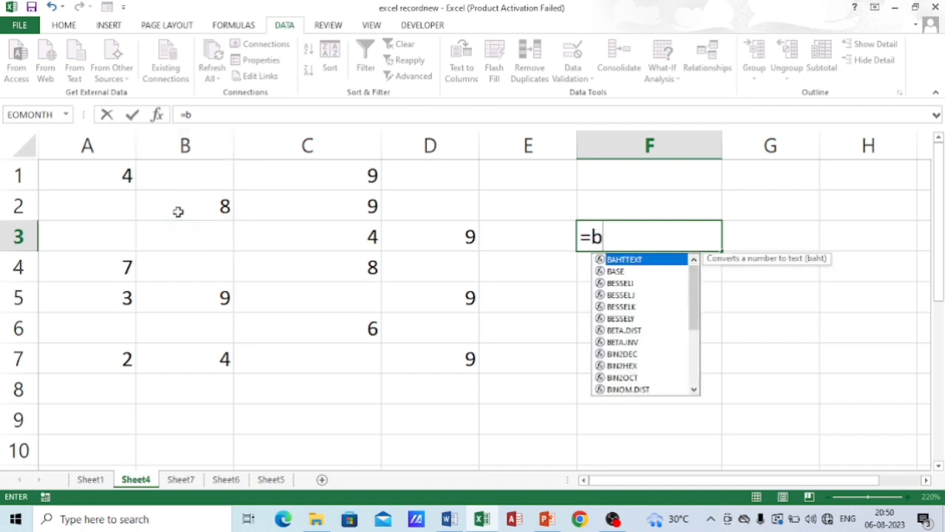
type("2")
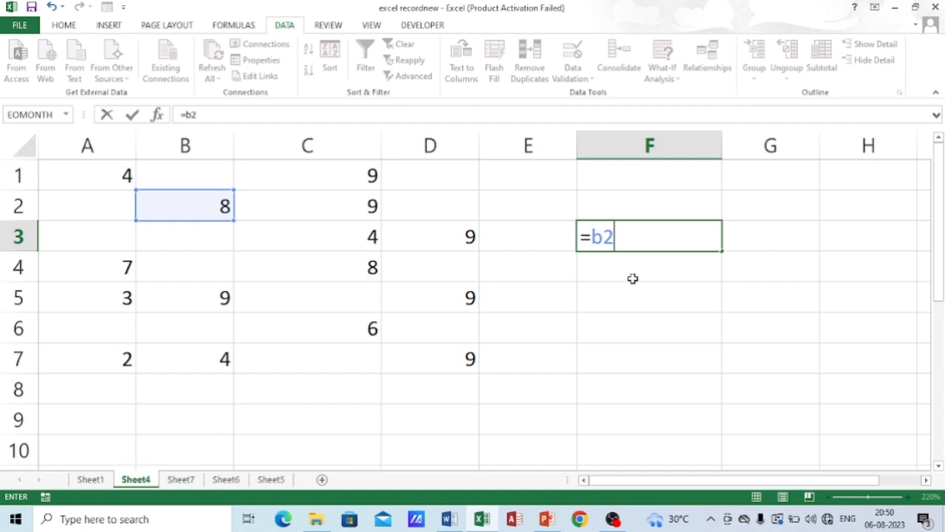
type("+")
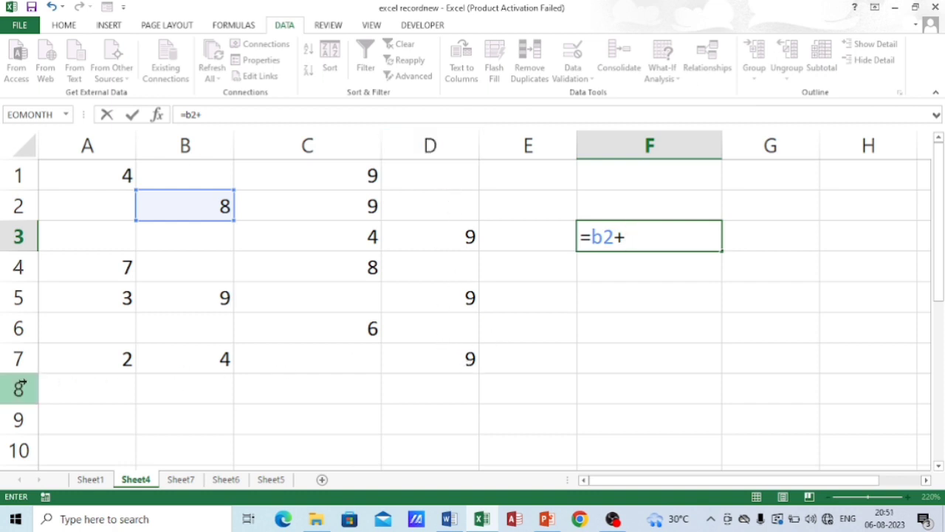
type("d7")
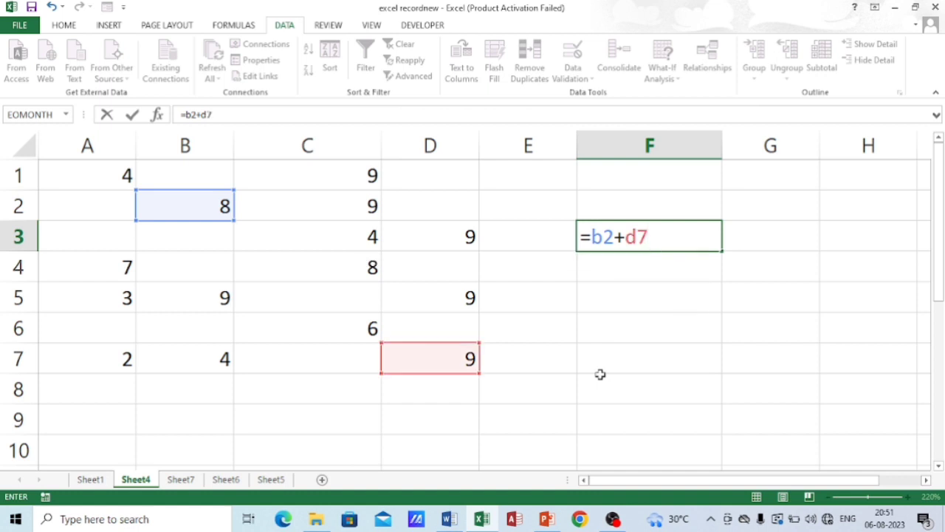
key("Return")
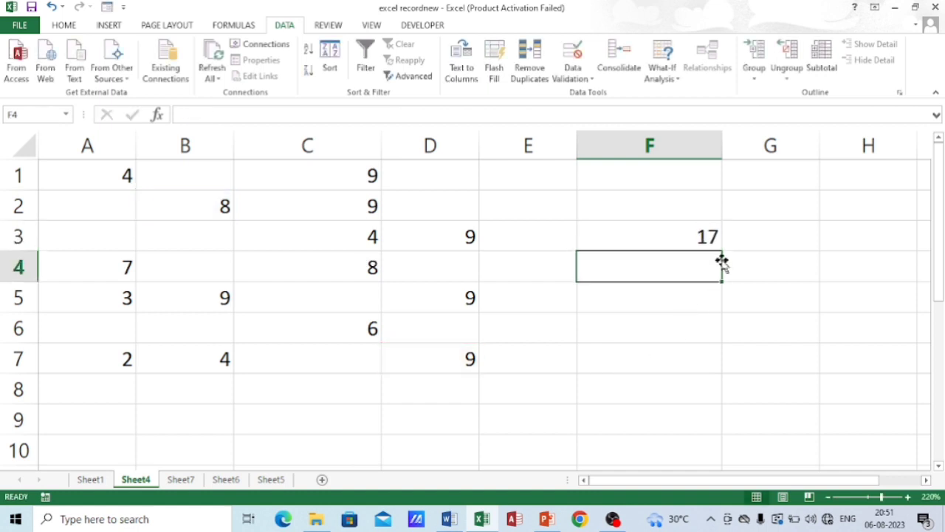
left_click(698, 238)
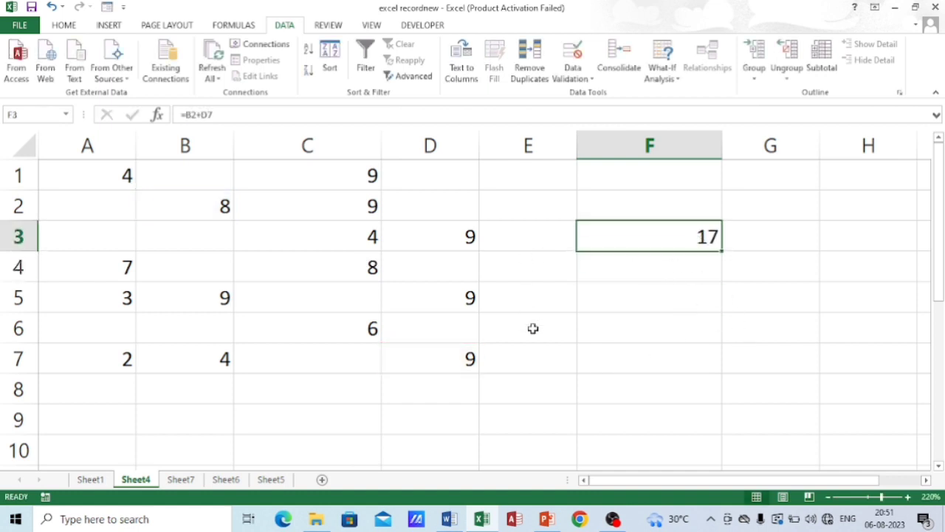
key("F2")
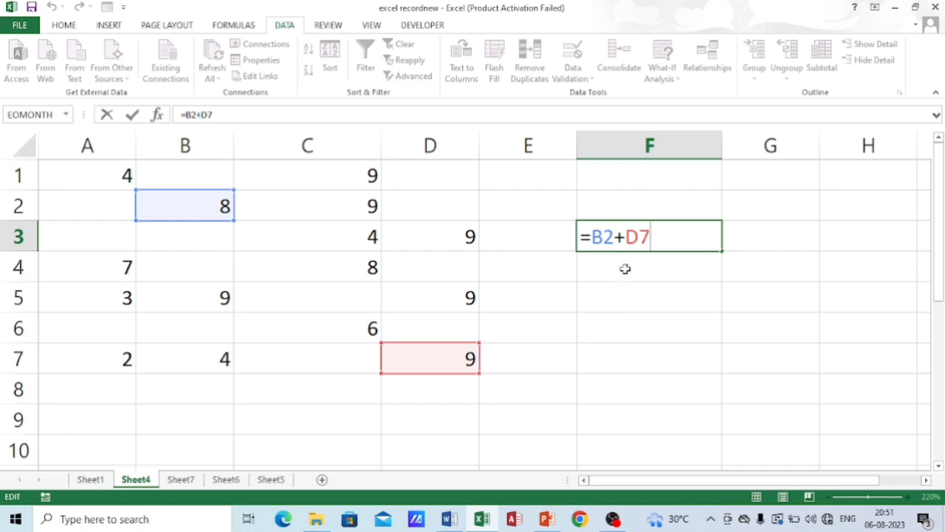
key("Return")
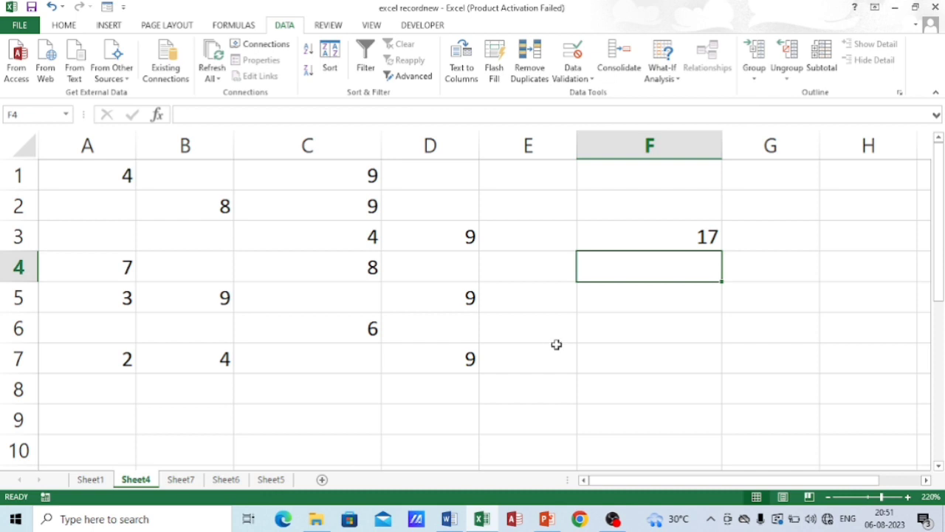
Step: Enter =B2-C3 in F4 so it shows 4, then recheck its references
type("=")
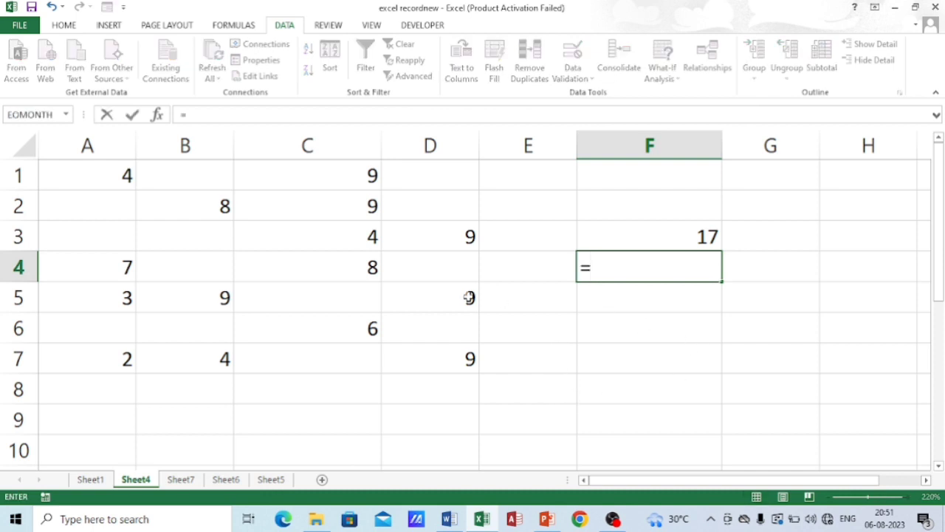
left_click(213, 205)
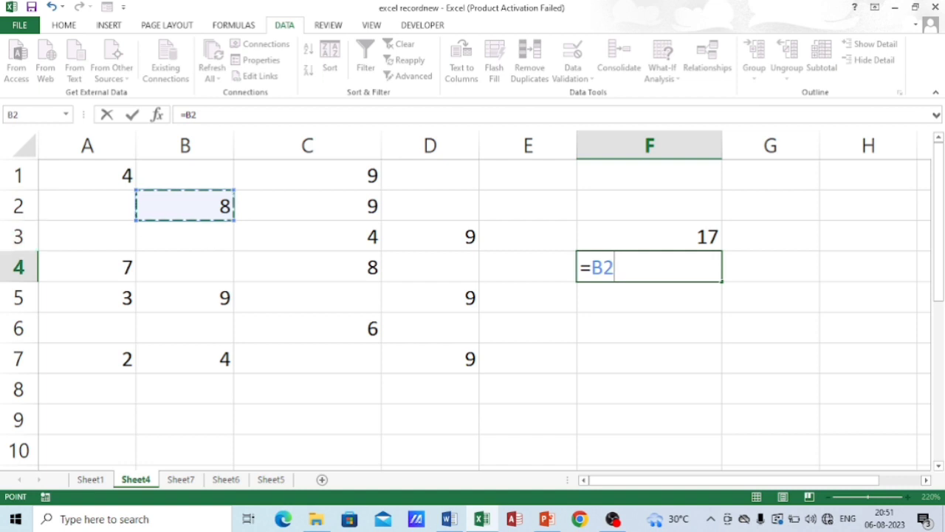
type("-")
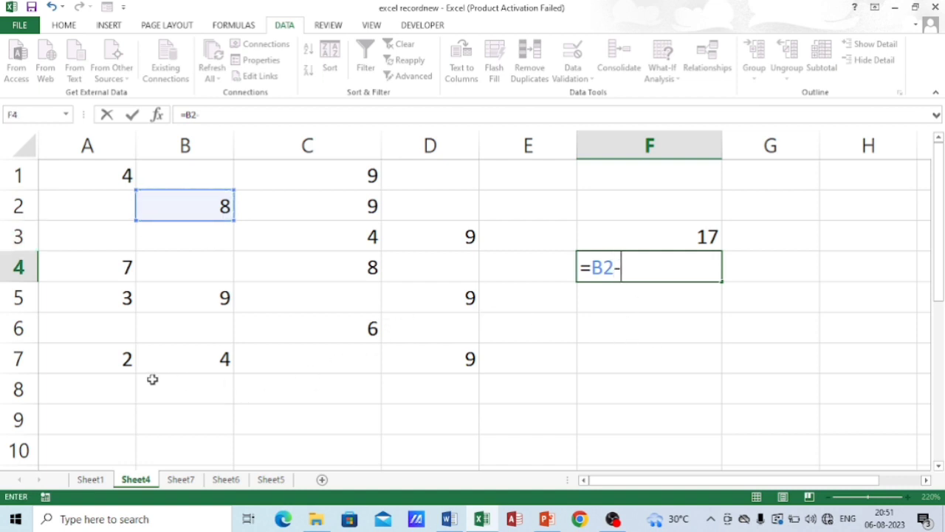
left_click(372, 236)
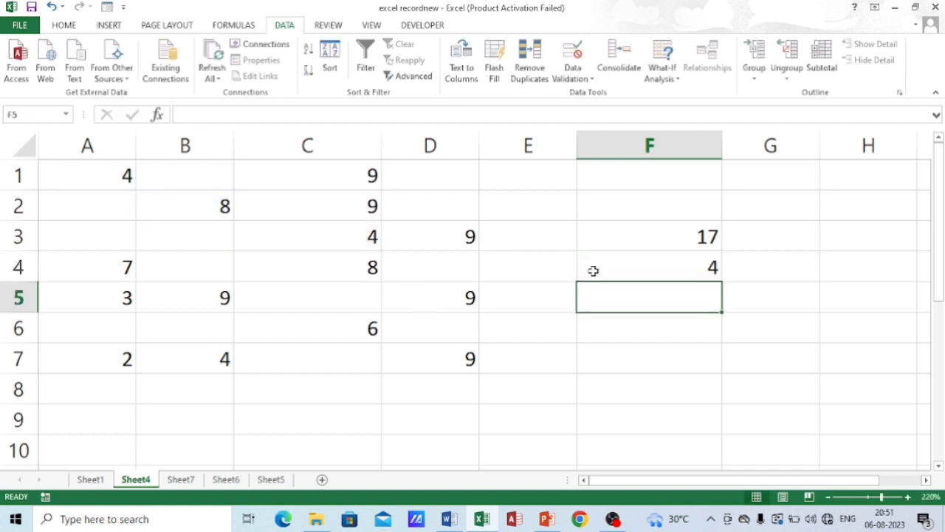
key("Return")
left_click(685, 260)
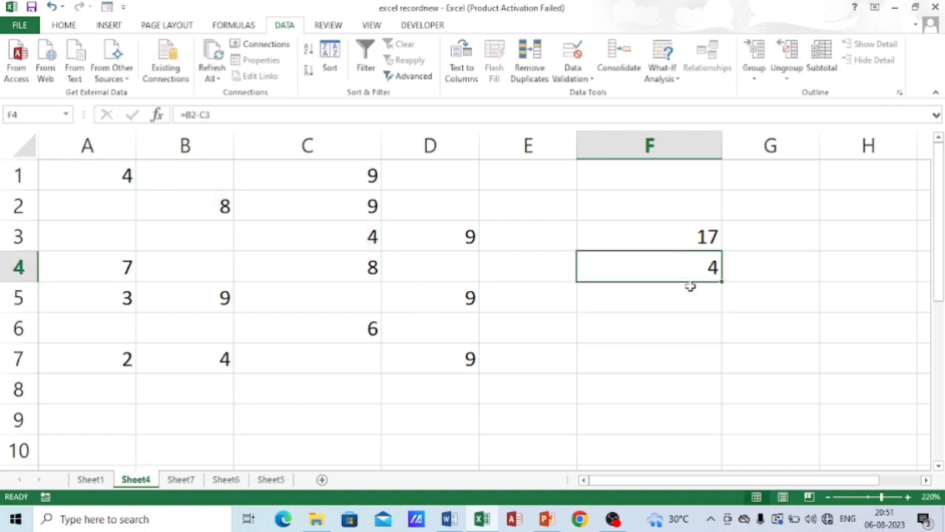
key("F2")
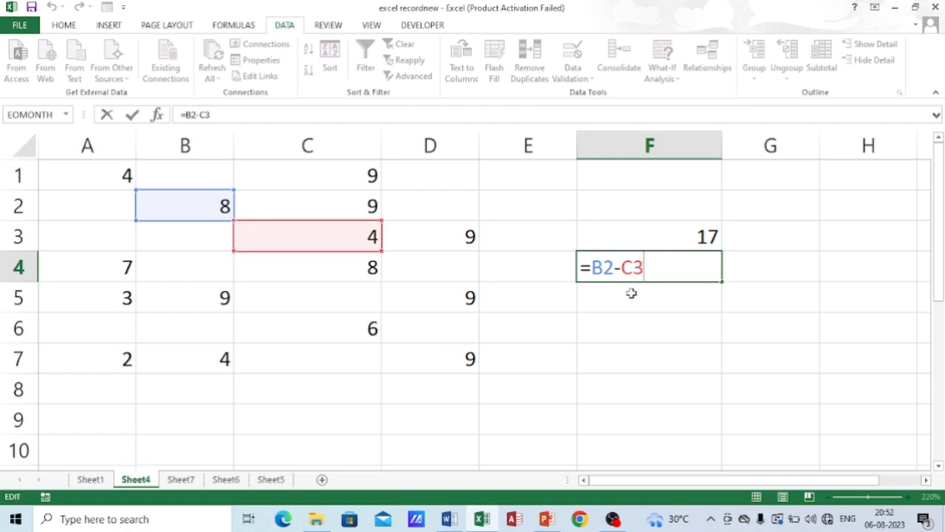
key("Return")
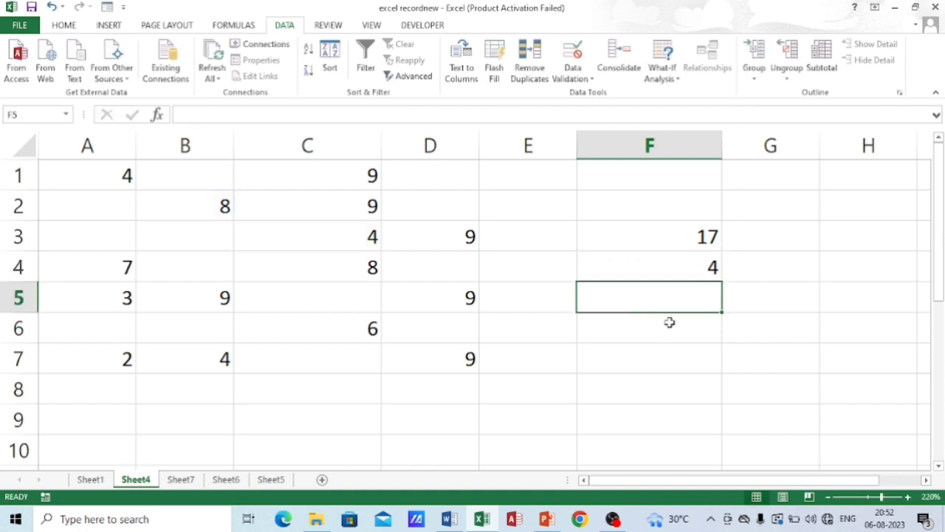
Step: Enter =A4*D3 in F5 so it shows 63, then recheck its references
type("=")
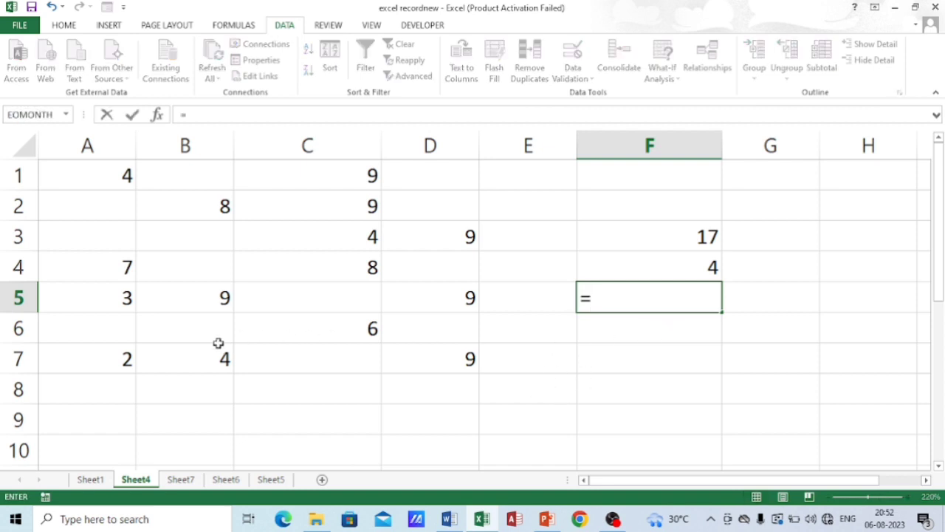
left_click(122, 267)
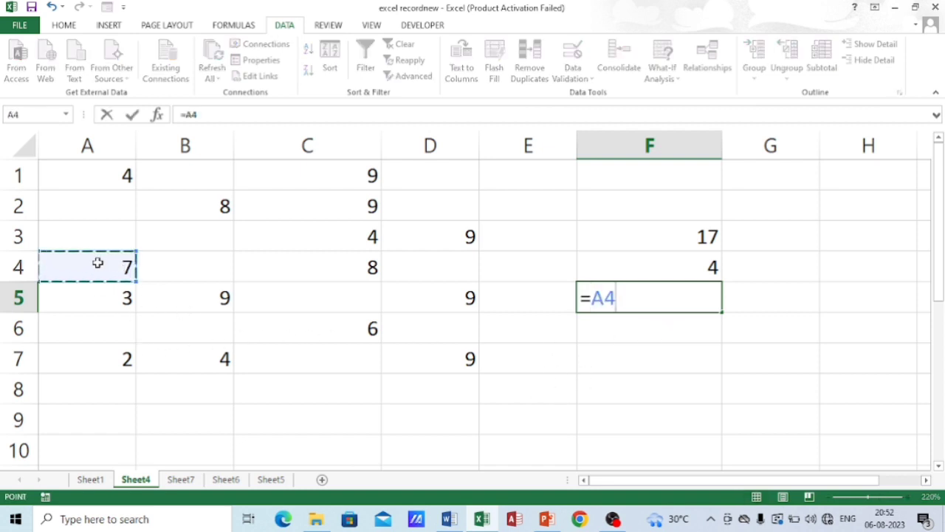
type("*")
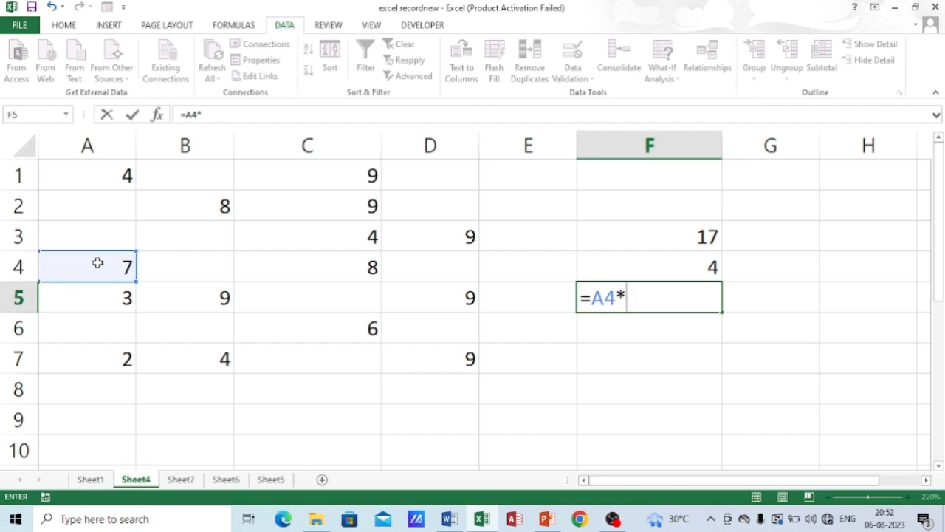
left_click(445, 240)
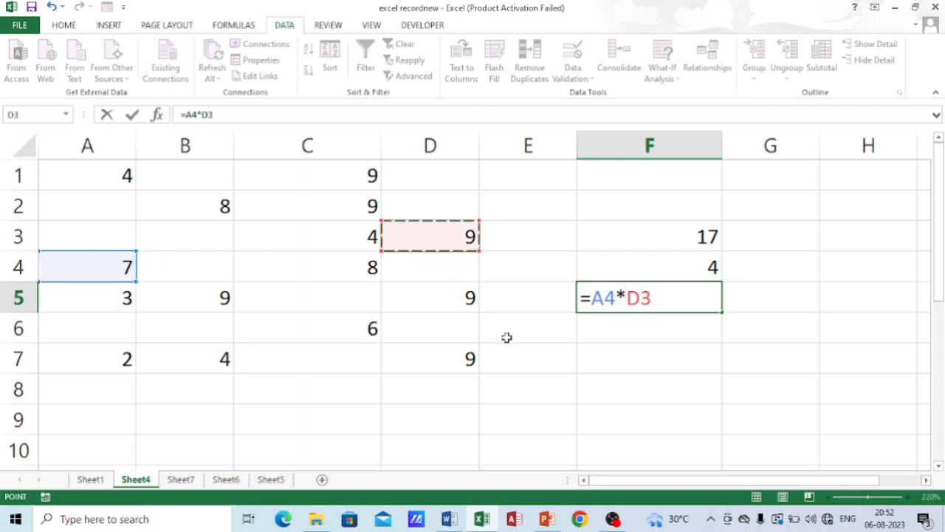
key("Return")
key("Up")
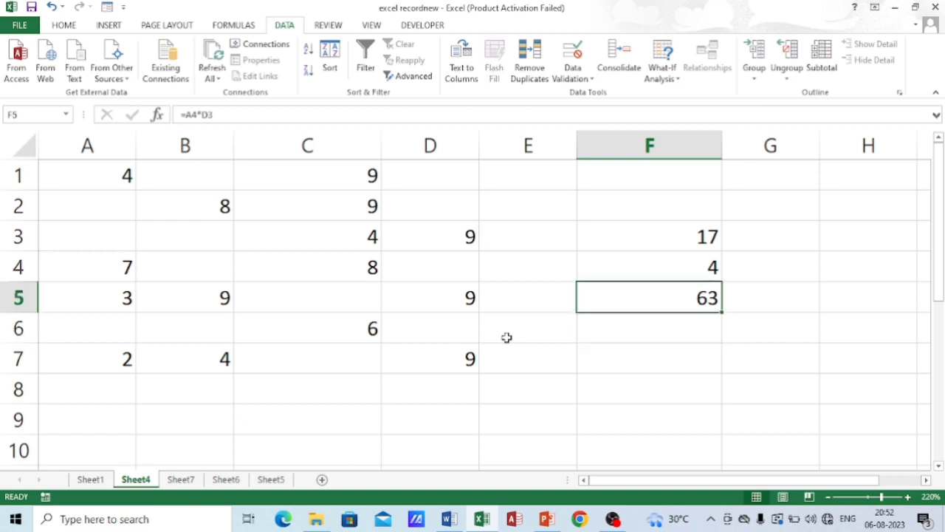
key("F2")
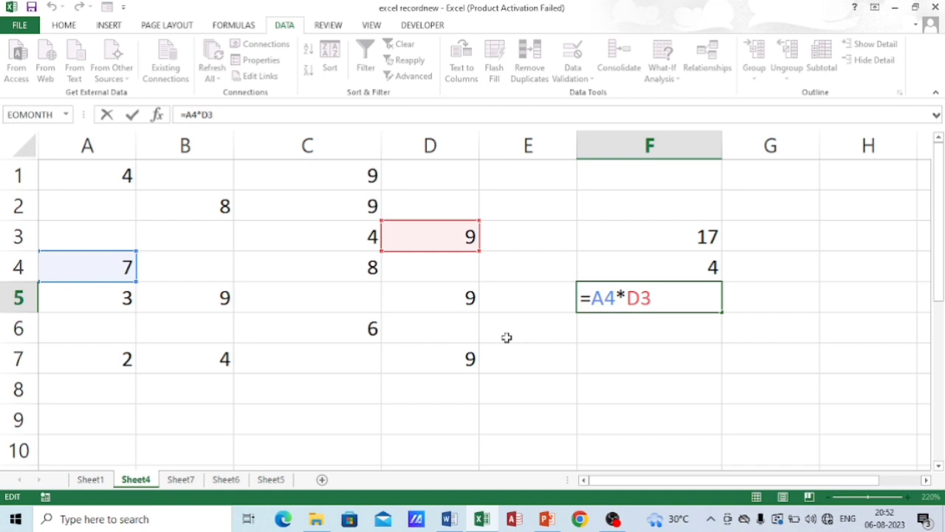
key("Return")
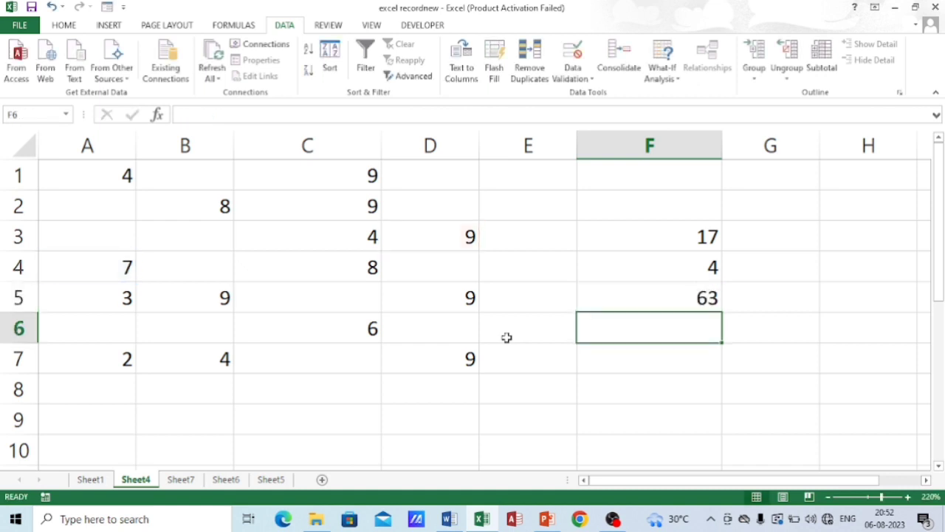
left_click(707, 298)
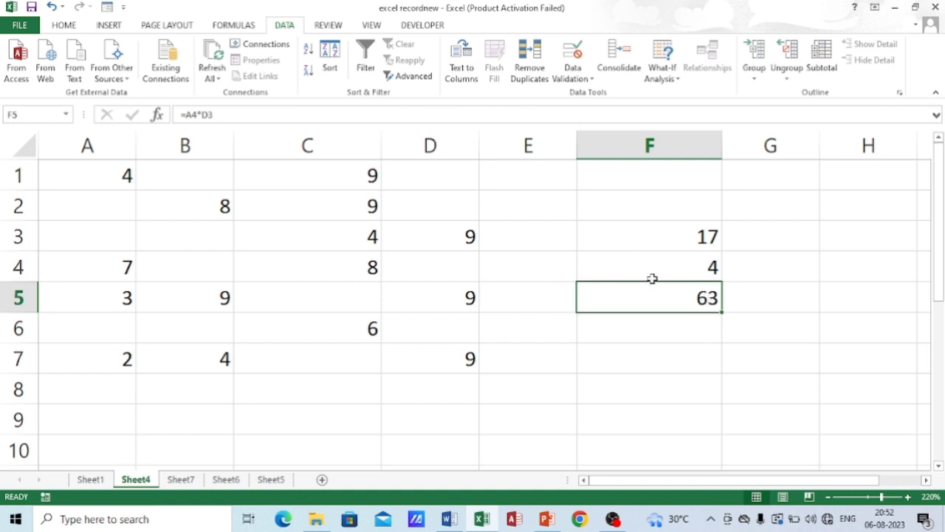
left_click(647, 327)
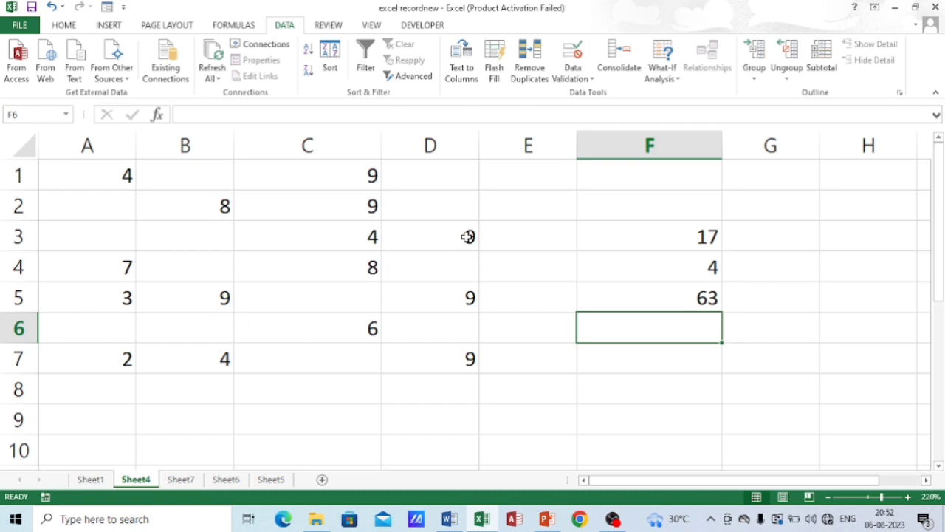
Step: Enter =D3/A5 in F6 so it shows 3
type("=")
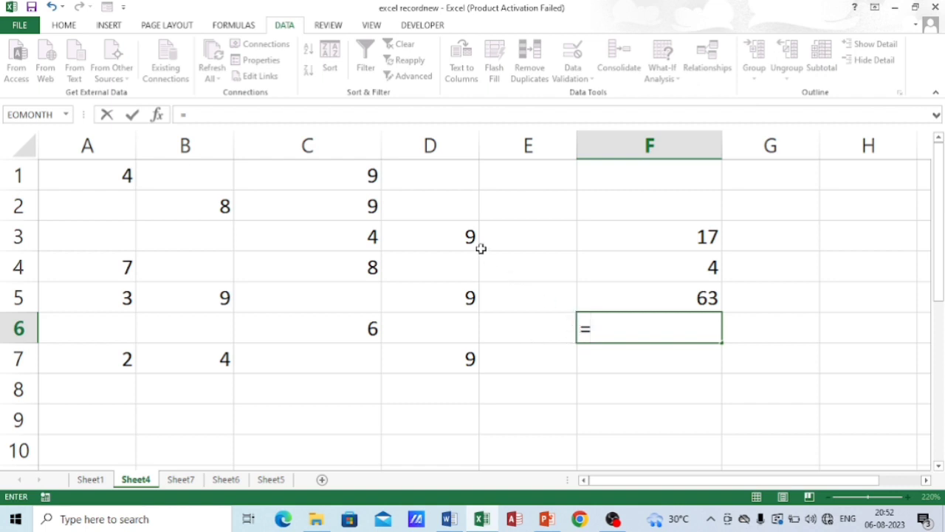
left_click(461, 236)
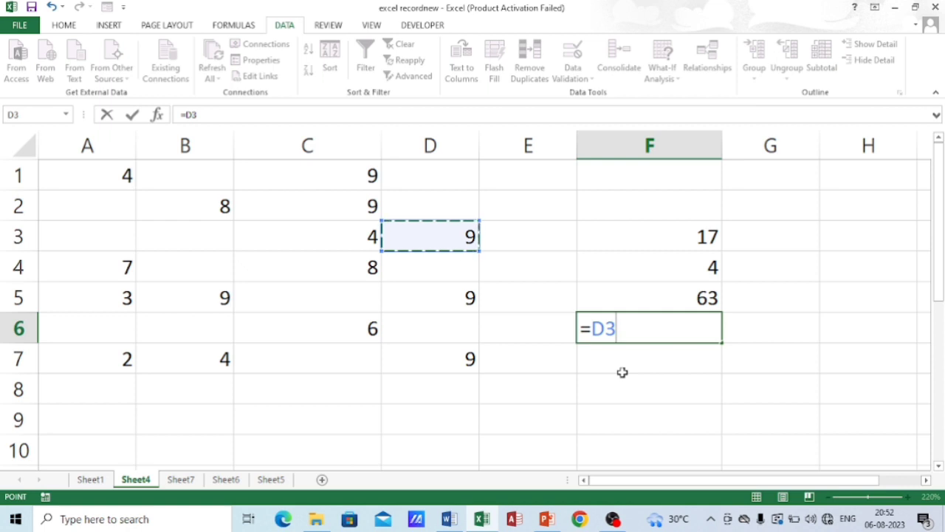
type("/")
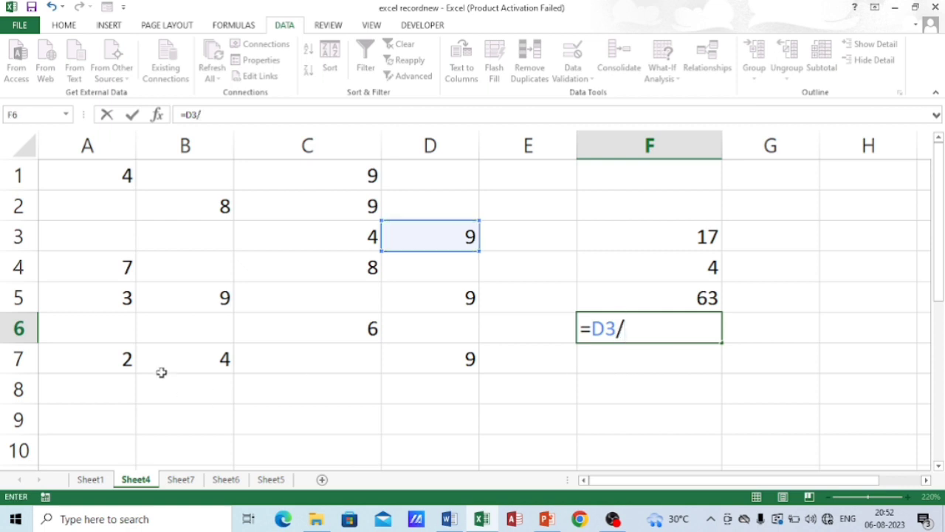
left_click(124, 297)
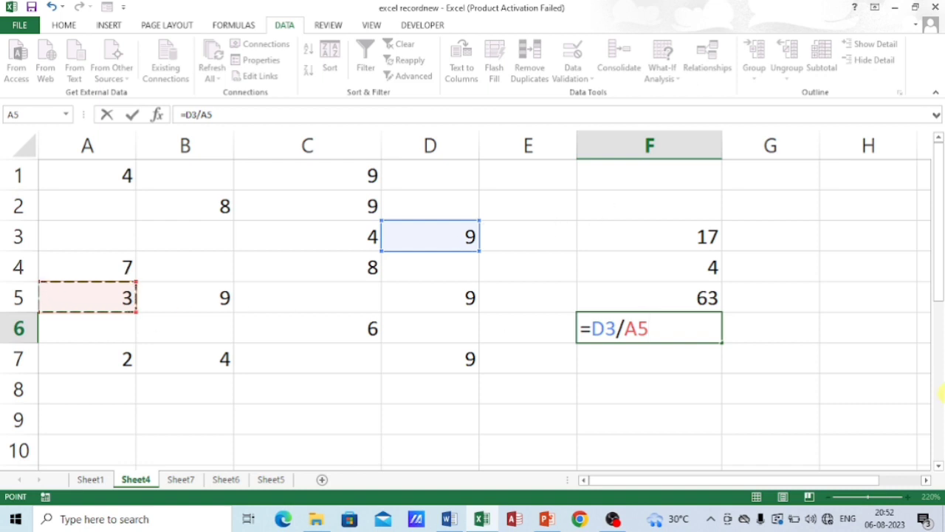
key("Return")
left_click(676, 325)
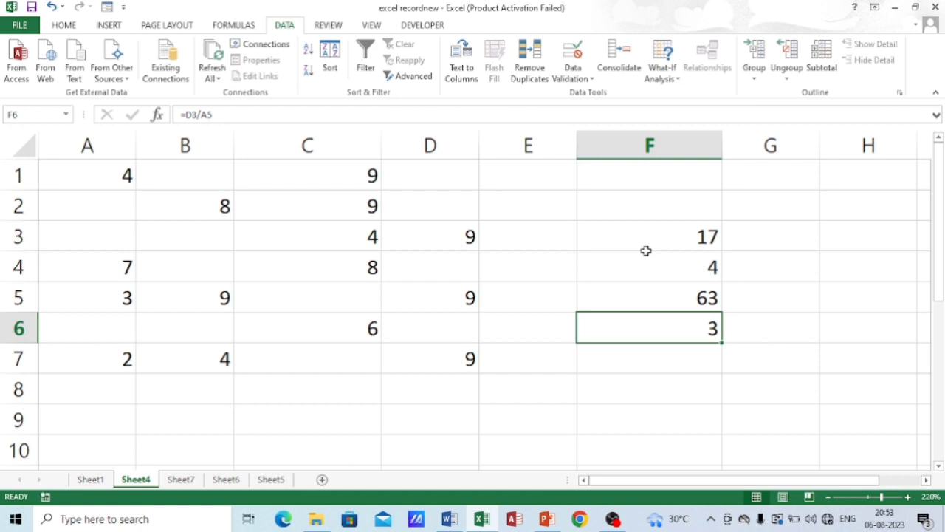
Step: Fill the empty cells A3 with 4 and D1 with 9
left_click(619, 378)
left_click(630, 352)
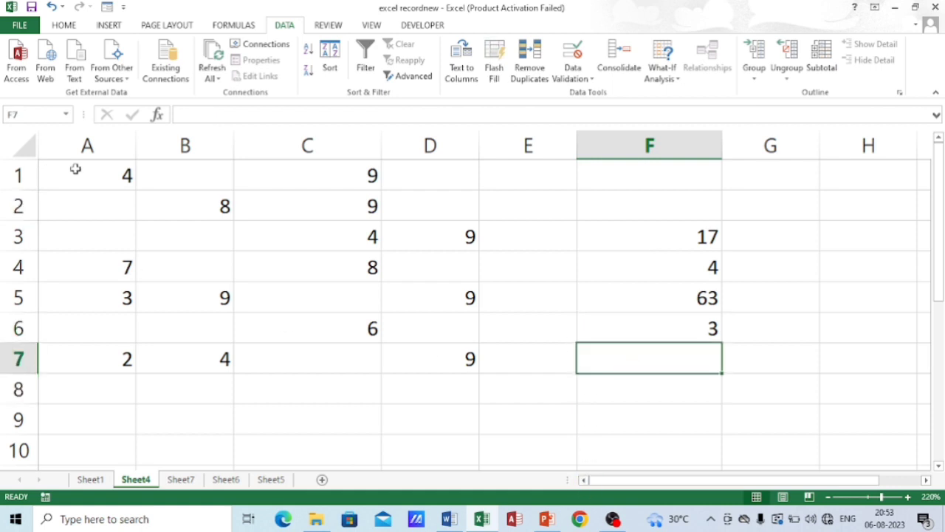
left_click(98, 238)
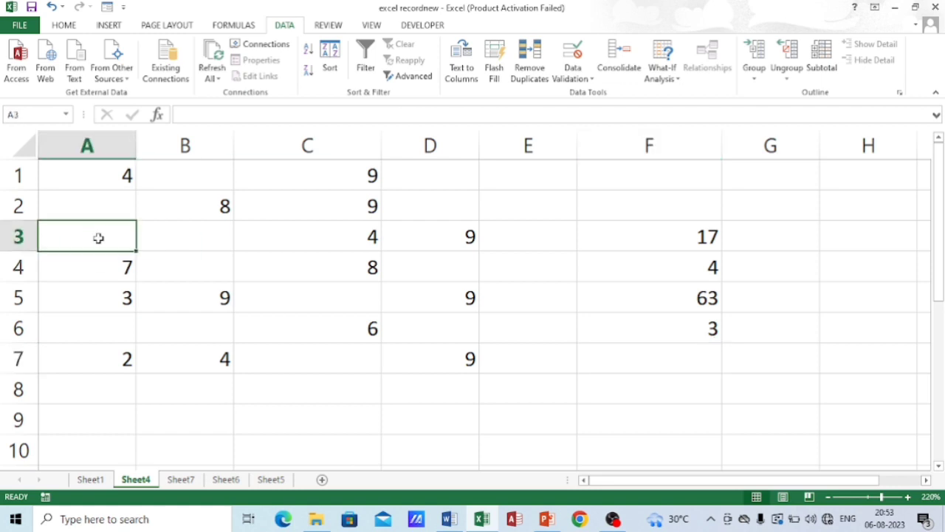
type("4")
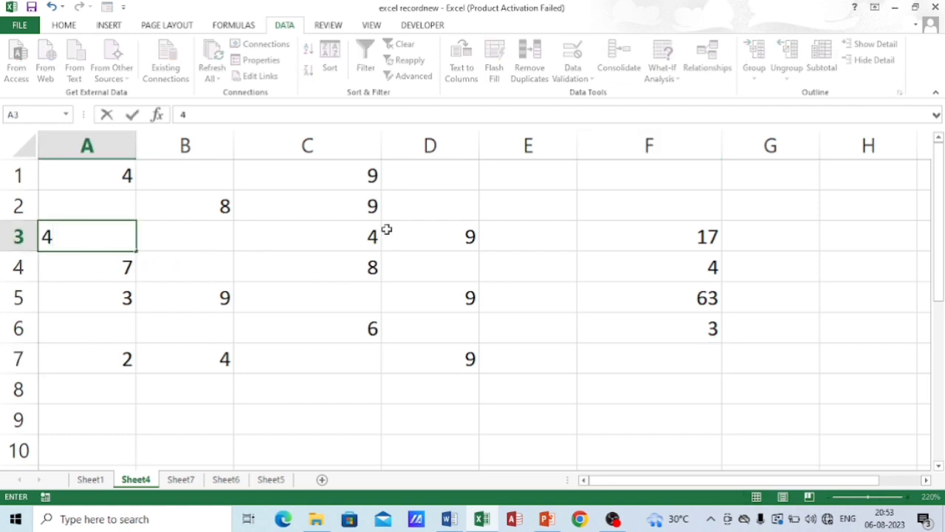
left_click(444, 183)
type("9")
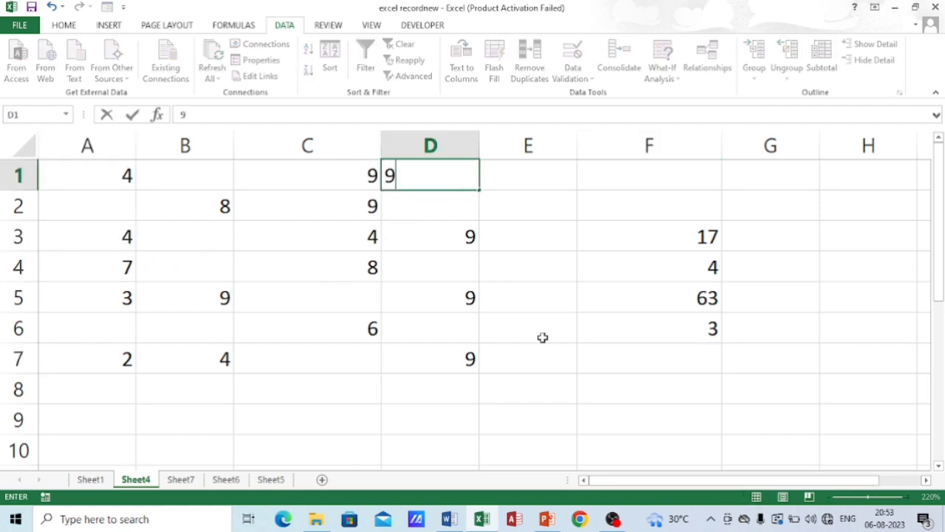
Step: Enter =SUM(A1:D7) in F7, showing 113, and inspect the formula
left_click(700, 357)
type("=")
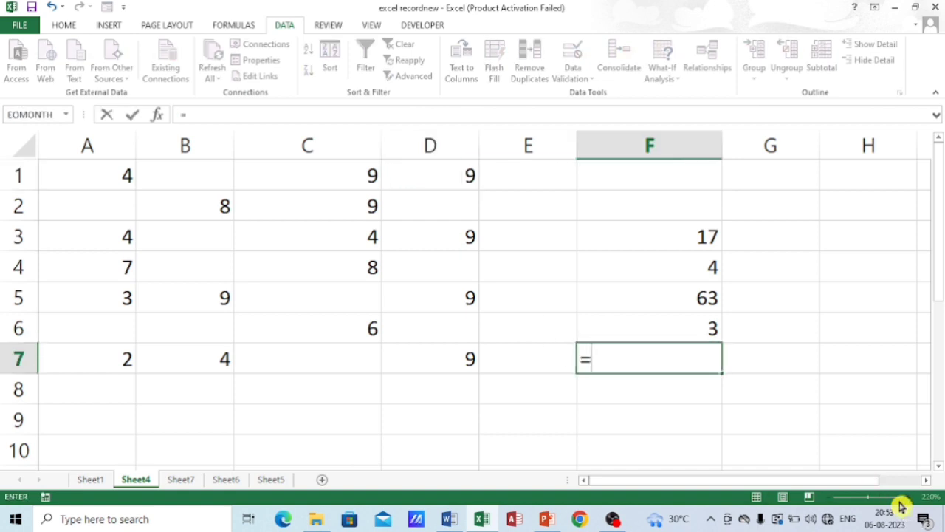
type("sum")
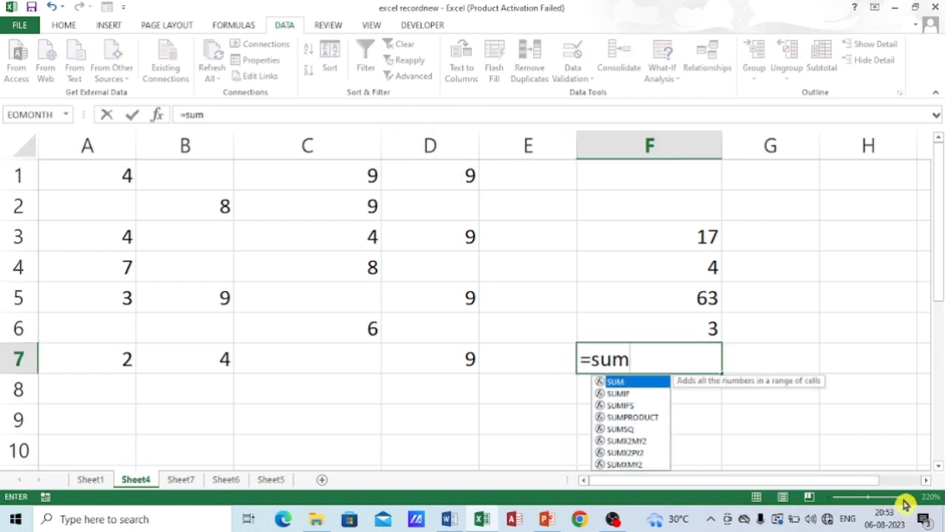
type("(")
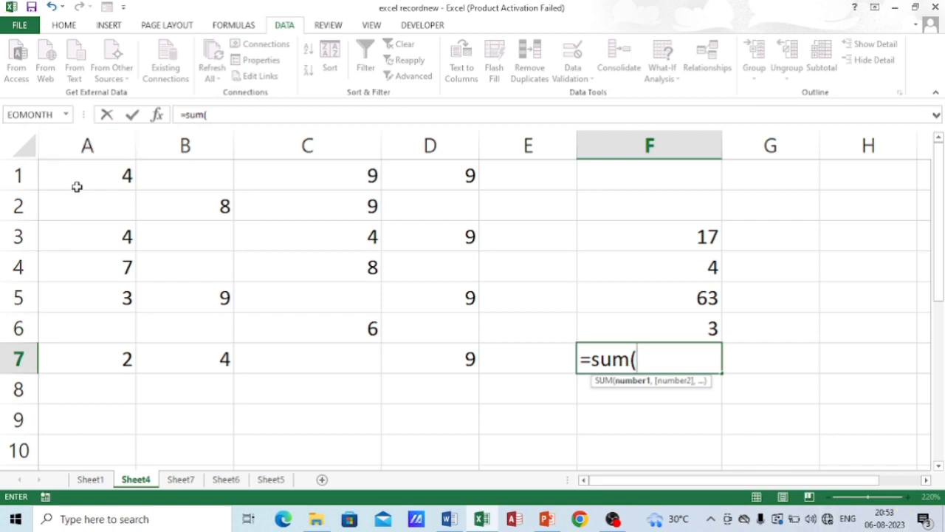
type("a1:")
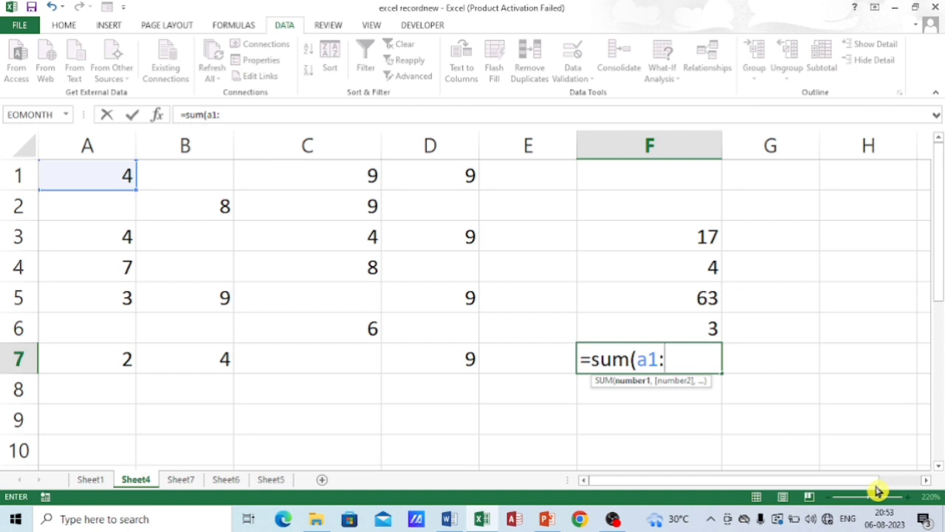
type("d7")
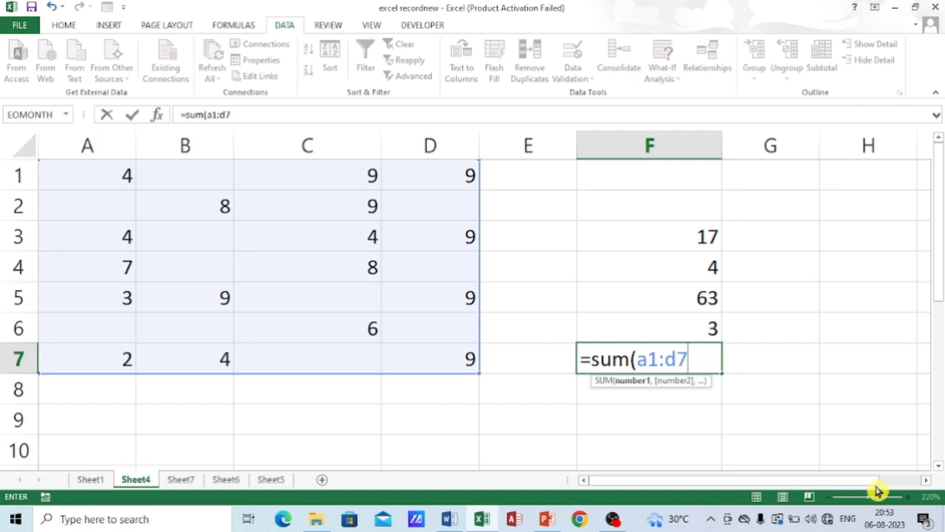
key("Return")
key("Up")
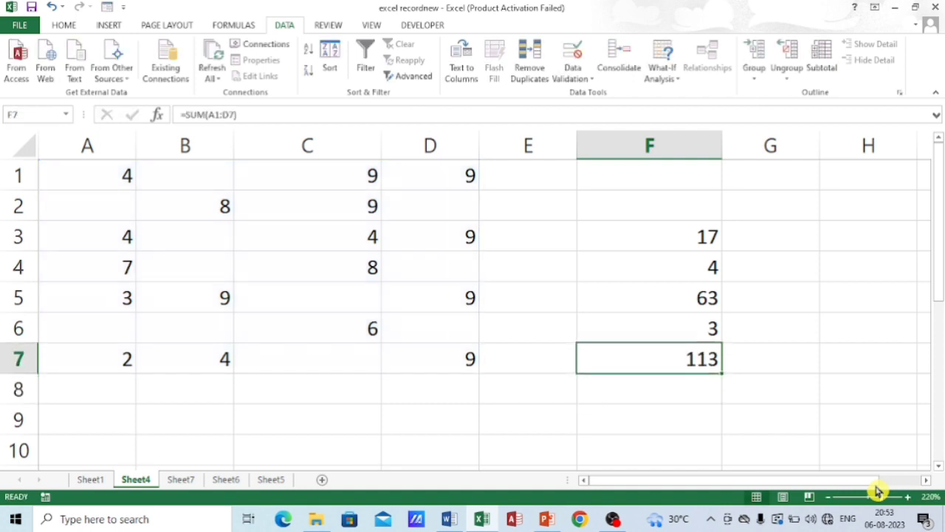
key("F2")
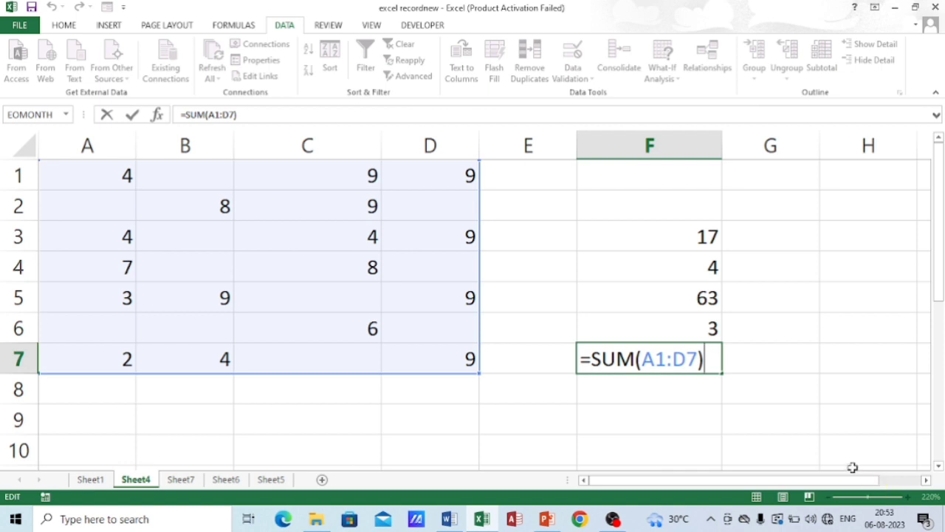
key("Return")
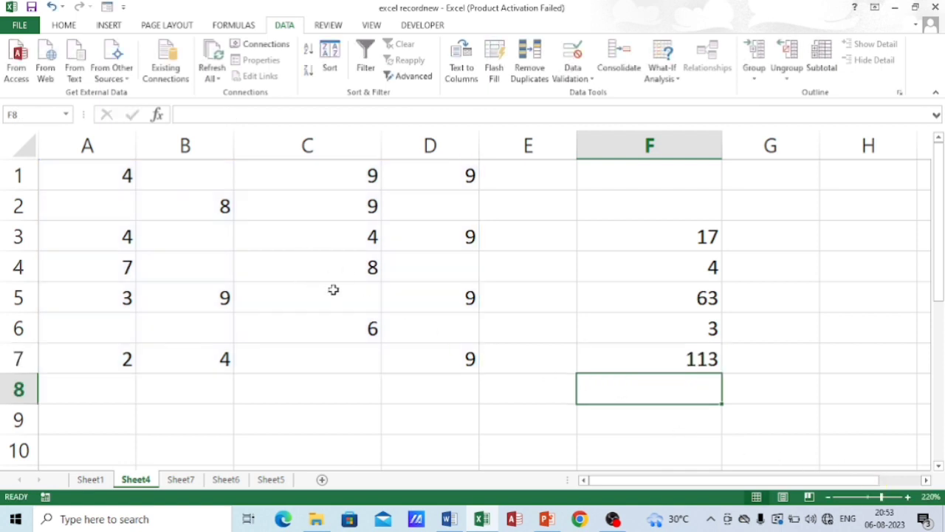
Step: Replace D5's 9 with 20 and verify F7's =SUM(A1:D7) now reads 124
left_click(473, 296)
key("Delete")
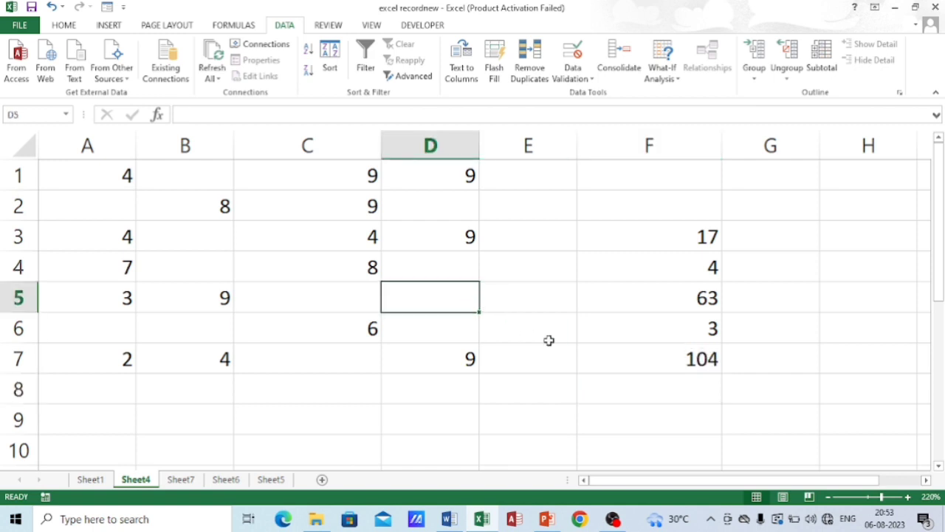
left_click(753, 440)
left_click(612, 357)
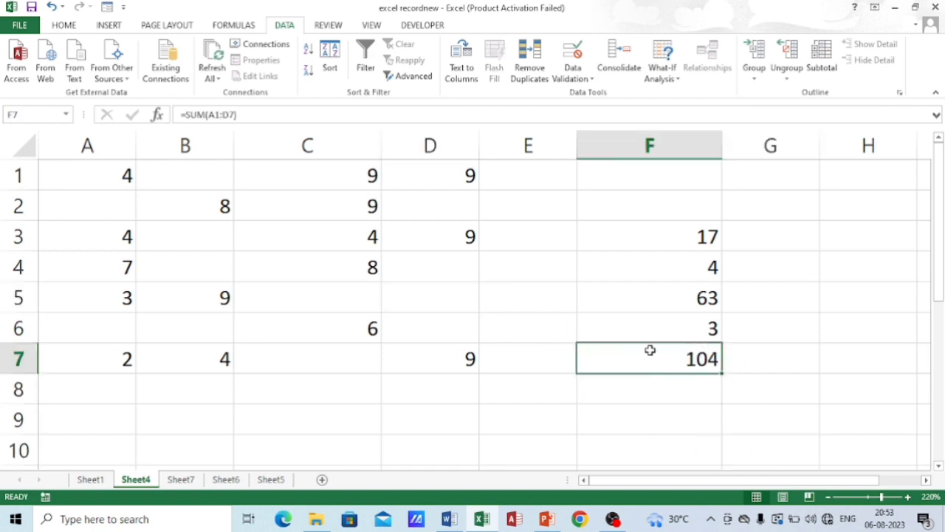
left_click(451, 285)
type("20")
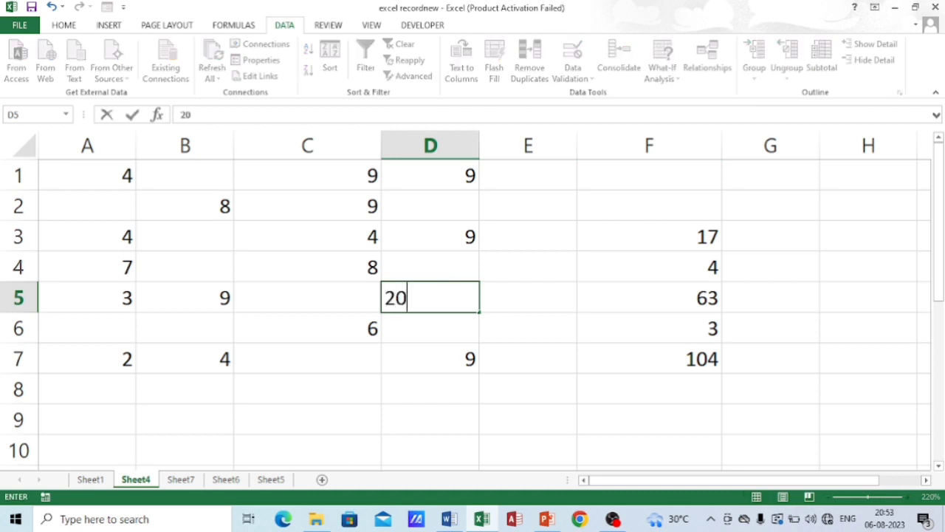
key("Return")
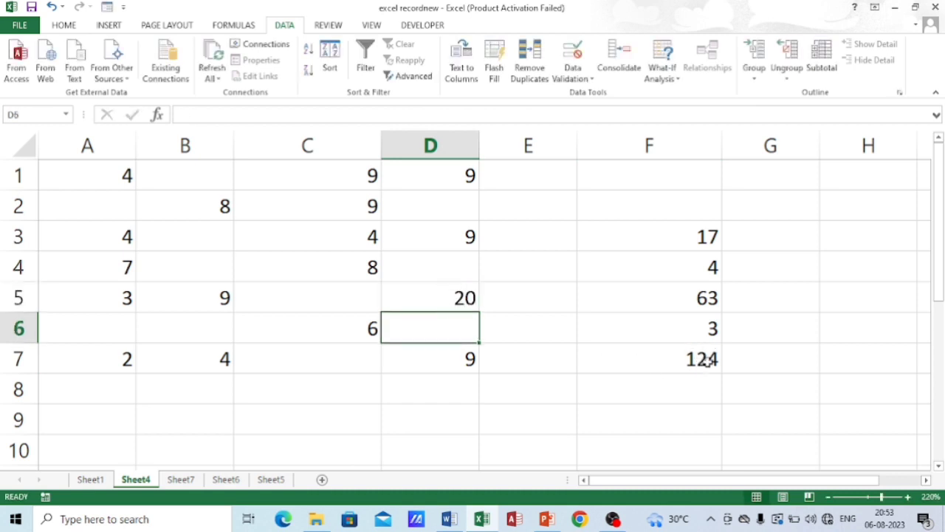
left_click(666, 361)
double_click(666, 362)
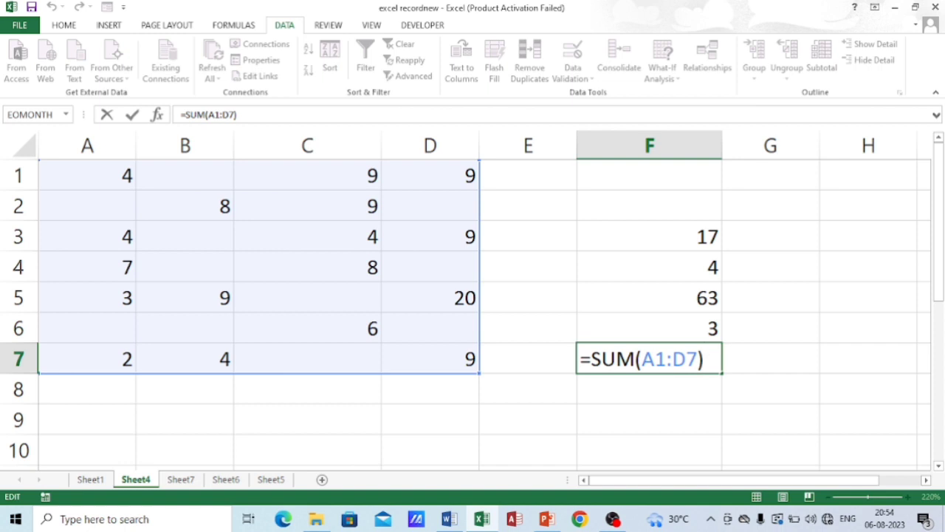
key("Return")
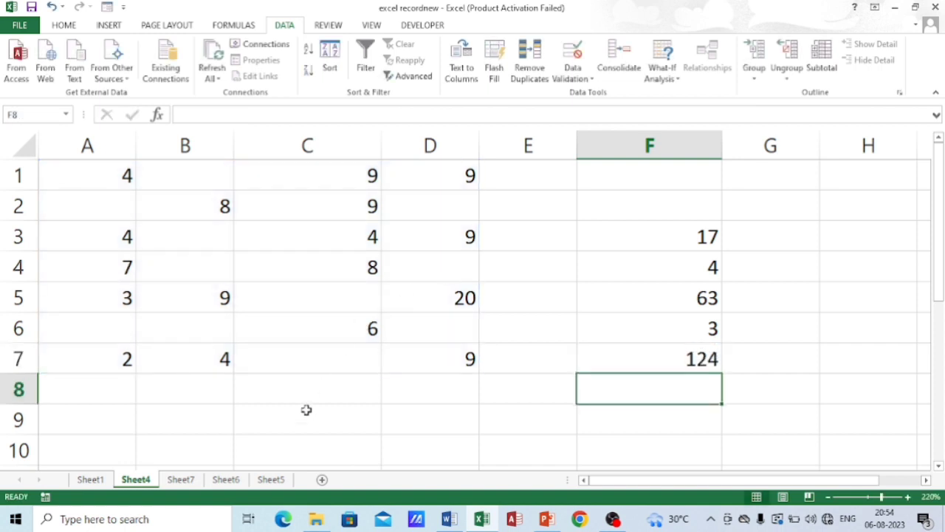
Step: Enter =SUM(A1:A7) in A8 for column A's total of 20
left_click(244, 414)
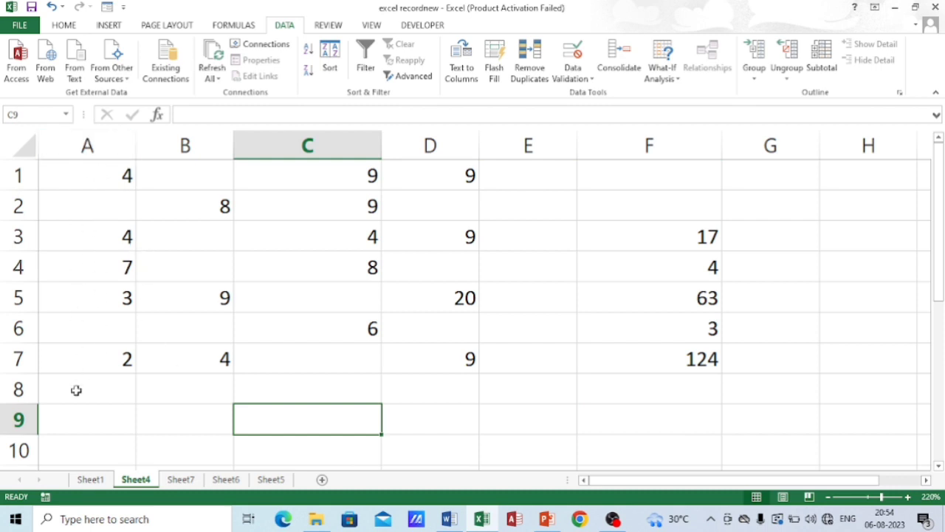
left_click(76, 390)
type("=sum")
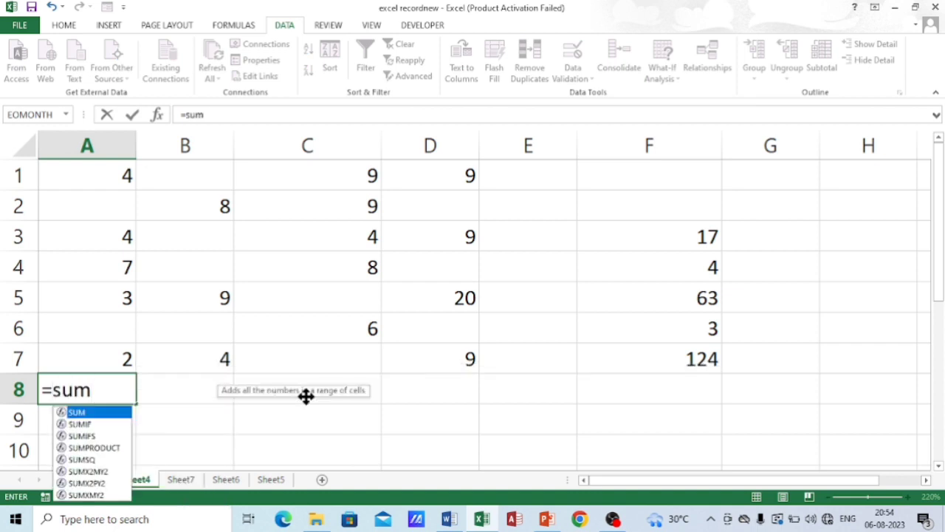
type("9")
key("BackSpace")
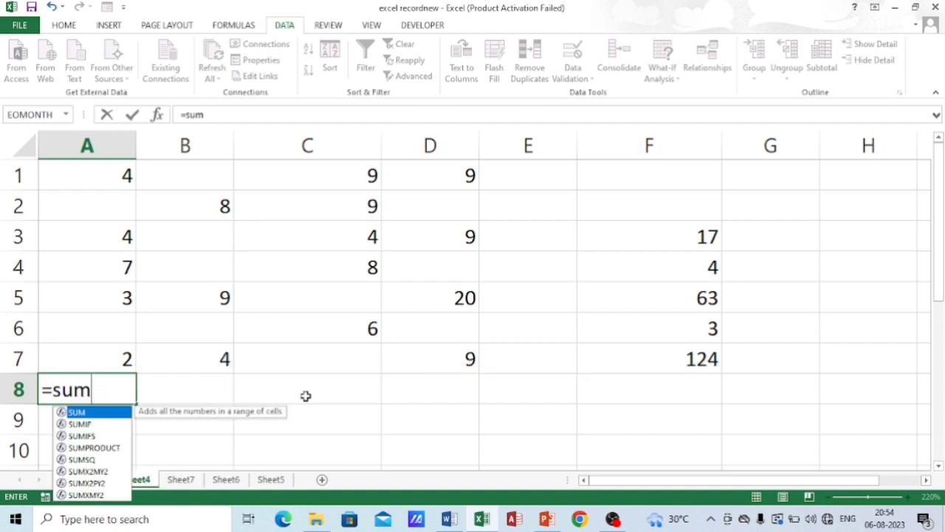
type("(a1")
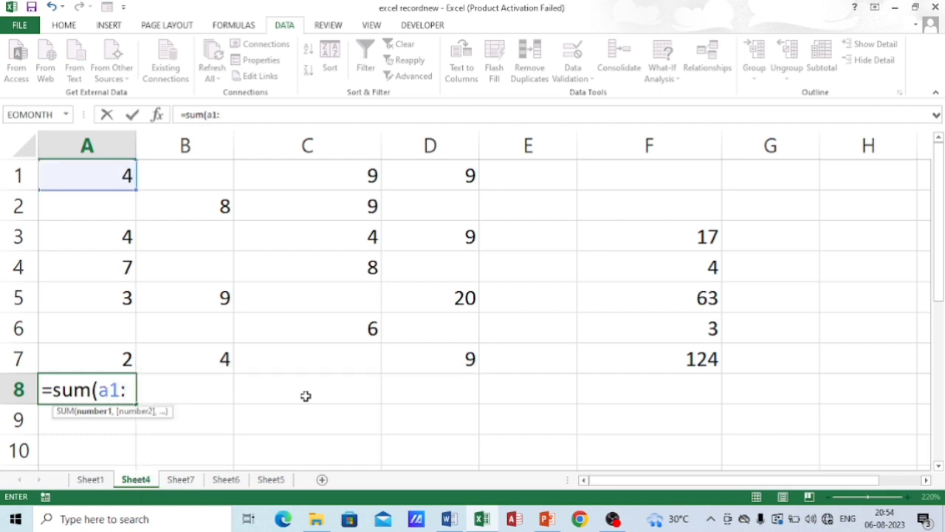
type(":a7")
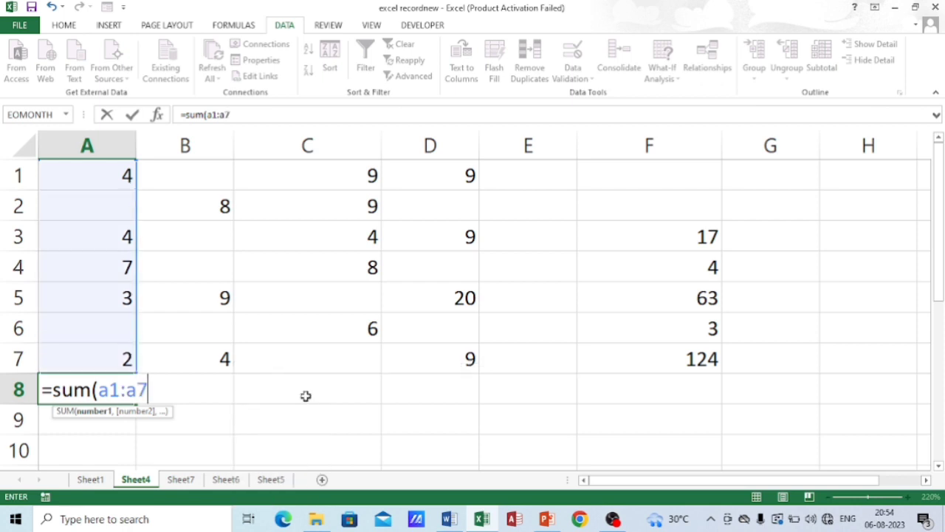
type(")")
key("Return")
key("Up")
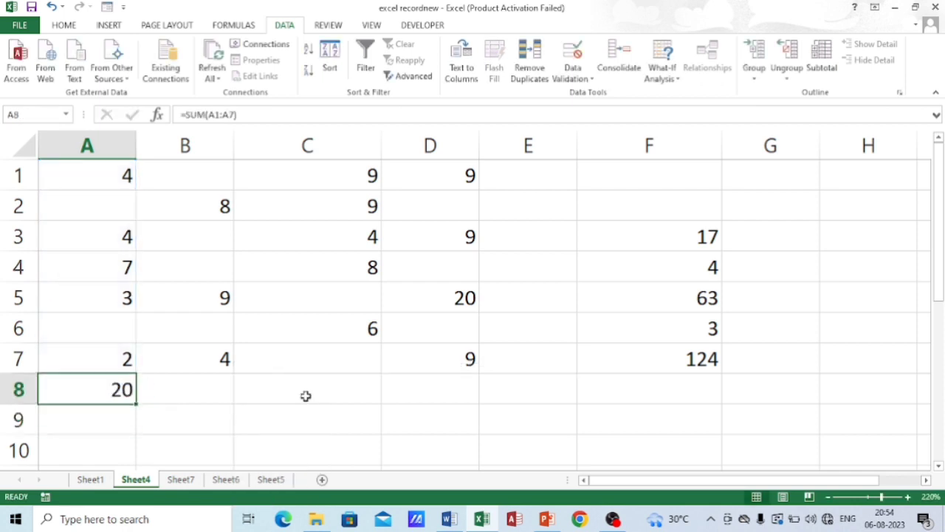
Step: AutoSum B1:D8 to total columns B–D (21, 36, 47) and check B8's =SUM(B1:B7)
left_click_drag(221, 188, 436, 377)
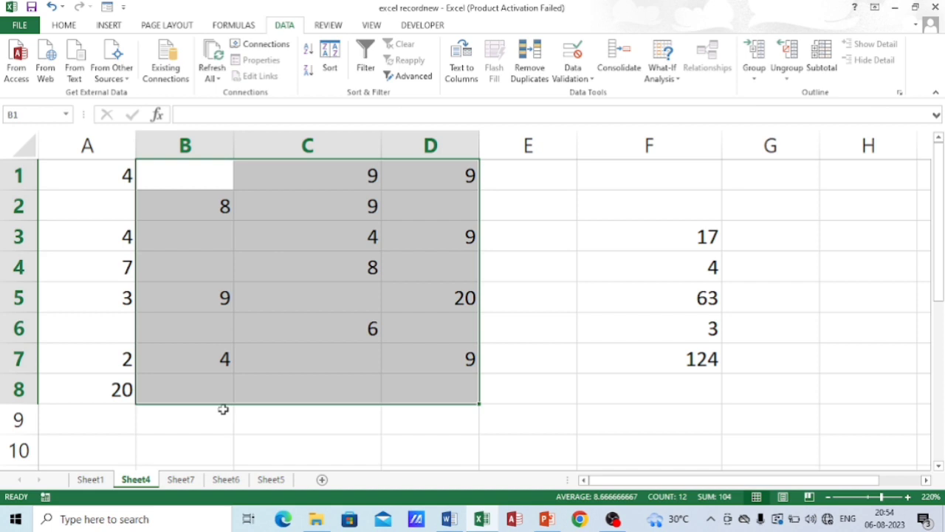
key("alt+equal")
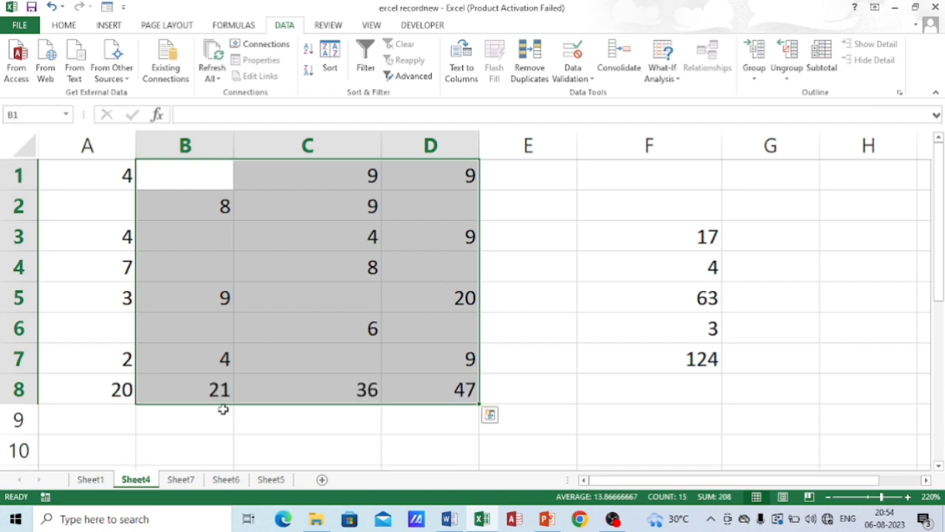
left_click(200, 387)
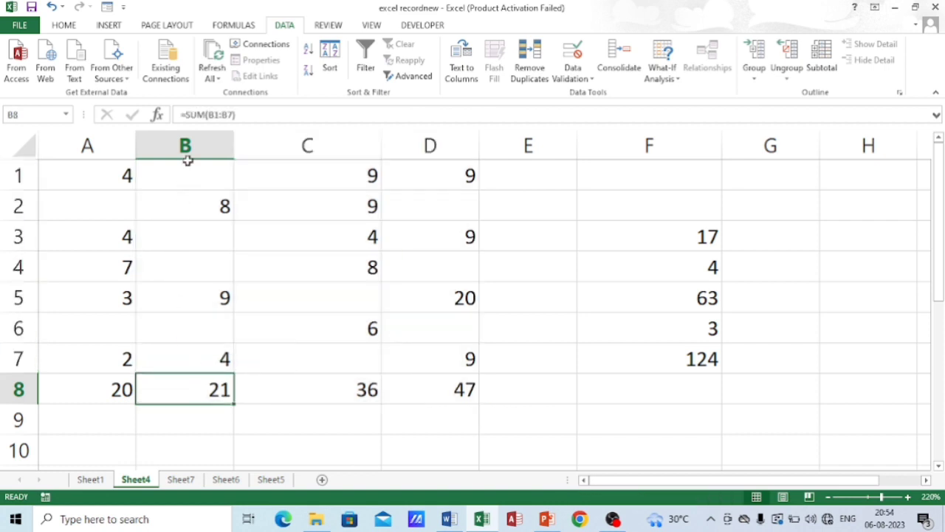
key("F2")
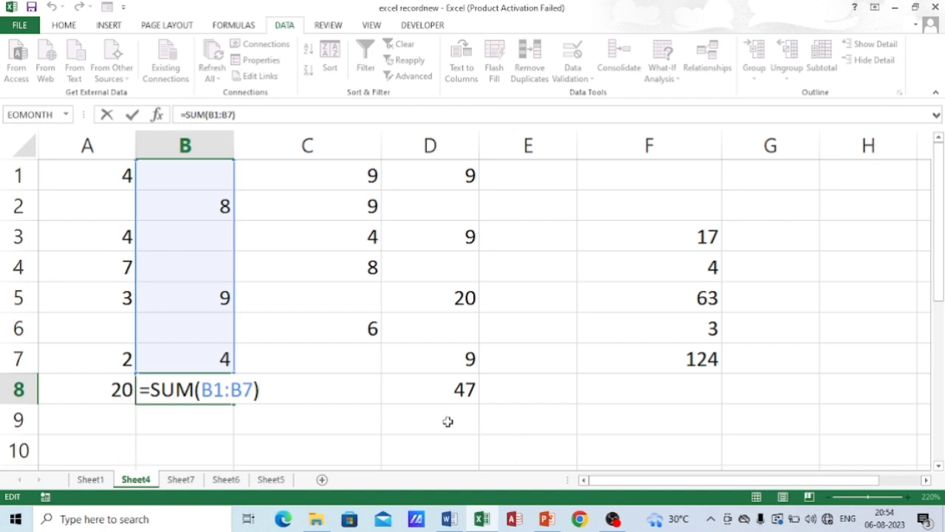
key("Return")
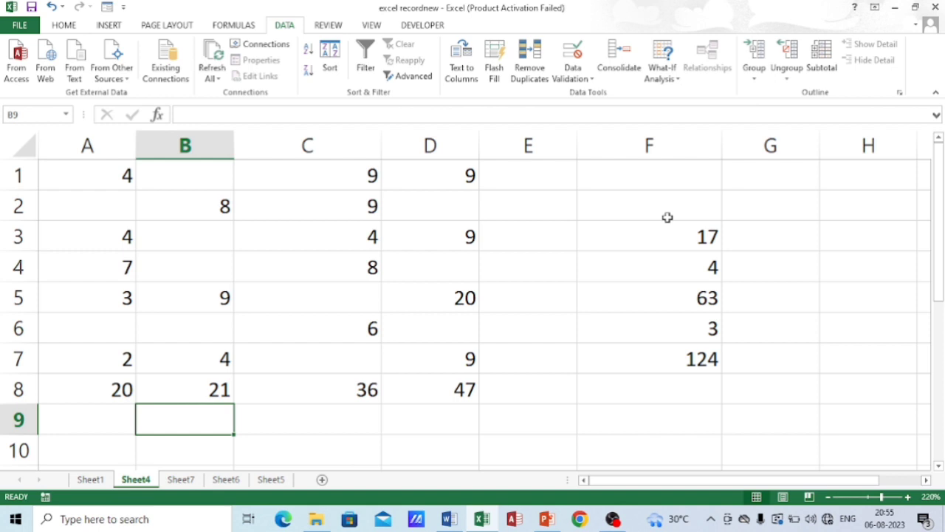
Step: Clear the old data in A1:F9 and enter 3, 4, 5, 7, 9 into A1:A5
left_click_drag(79, 173, 713, 422)
key("Delete")
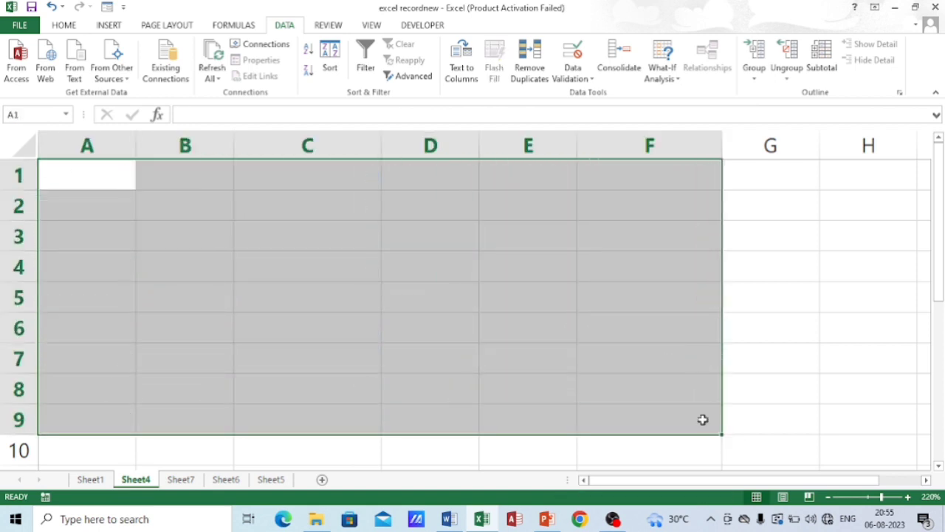
left_click(109, 170)
type("3")
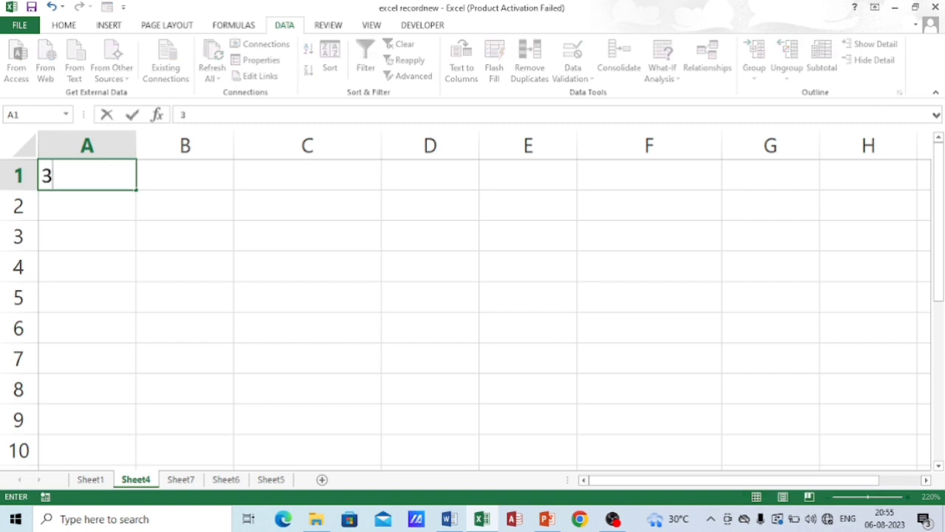
key("Return")
type("4")
key("Return")
type("5")
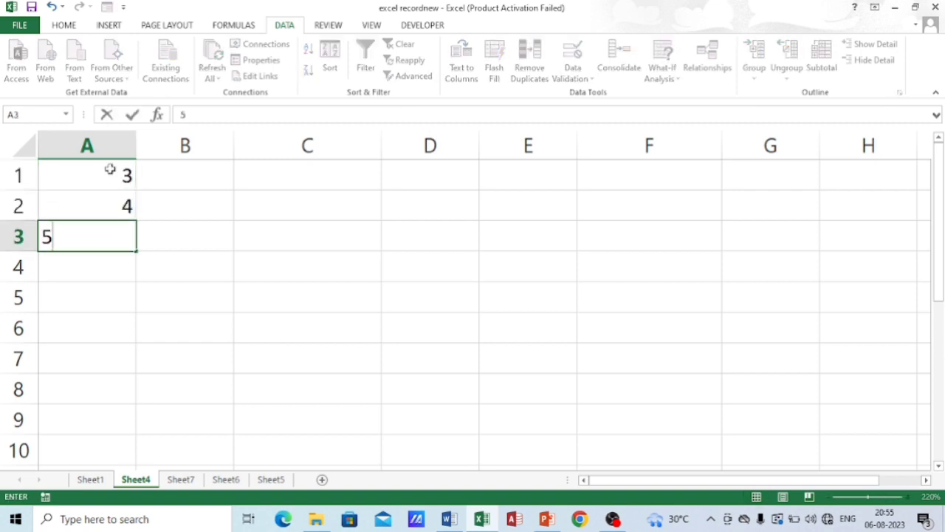
key("Return")
type("7")
key("Return")
type("9")
key("Tab")
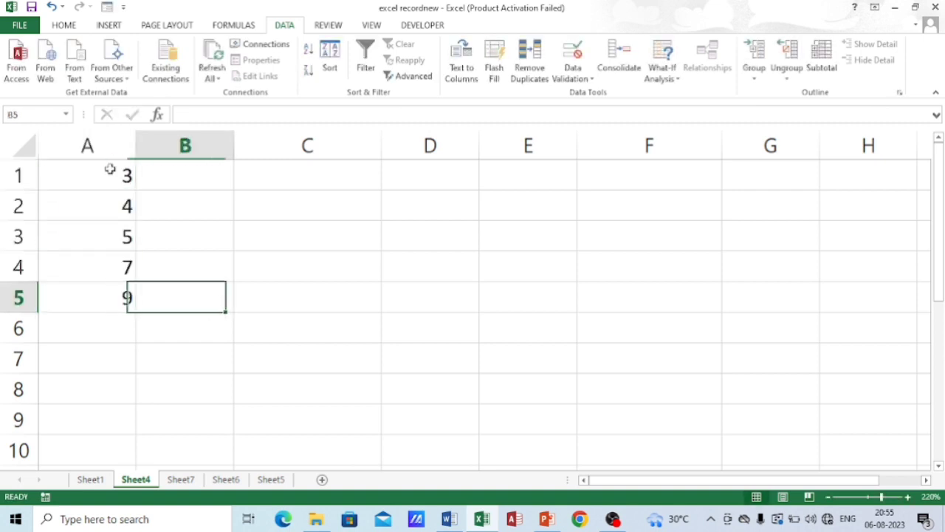
Step: Enter 2, 9, 8 and 7 into B1:B4
key("Up")
key("Up")
key("Up")
key("Up")
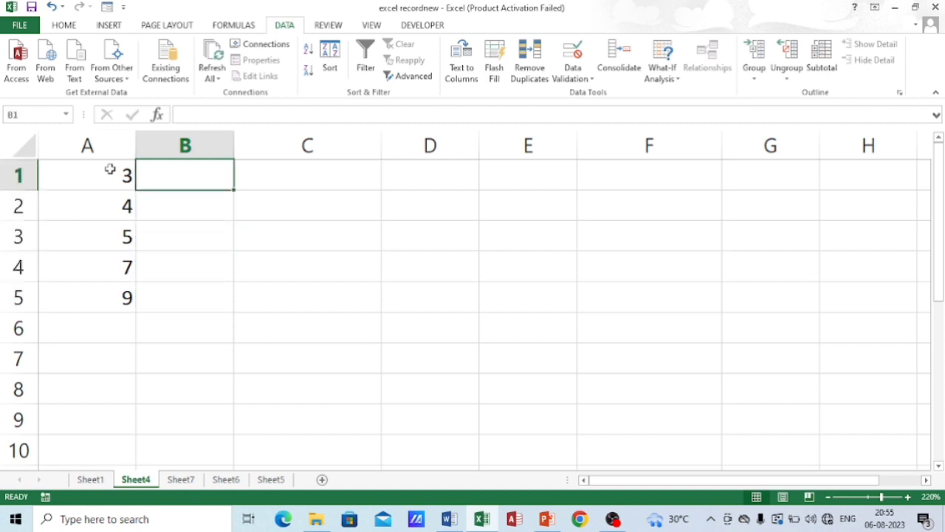
type("2")
key("Return")
type("9")
key("Return")
type("8")
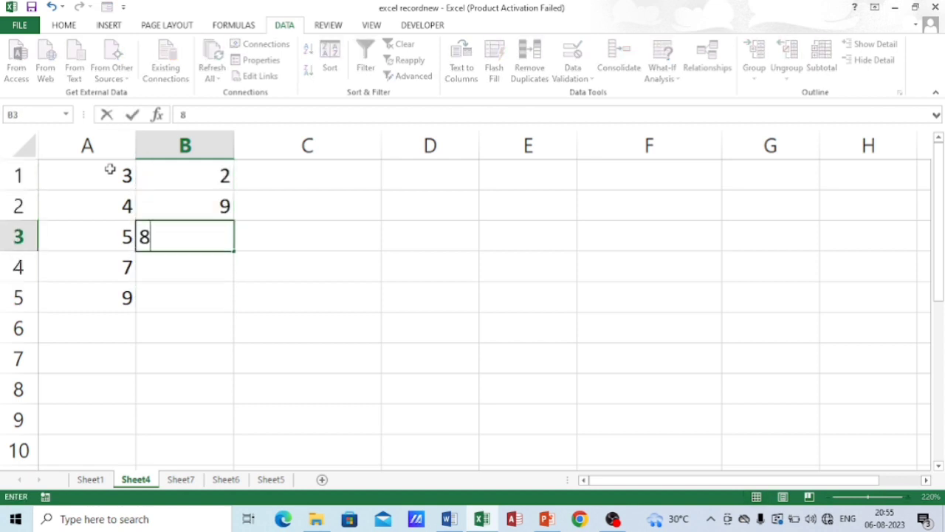
key("Return")
type("7")
key("Return")
Step: Enter 6 in B5, select A1:C6 and narrow column C
type("6")
key("Up")
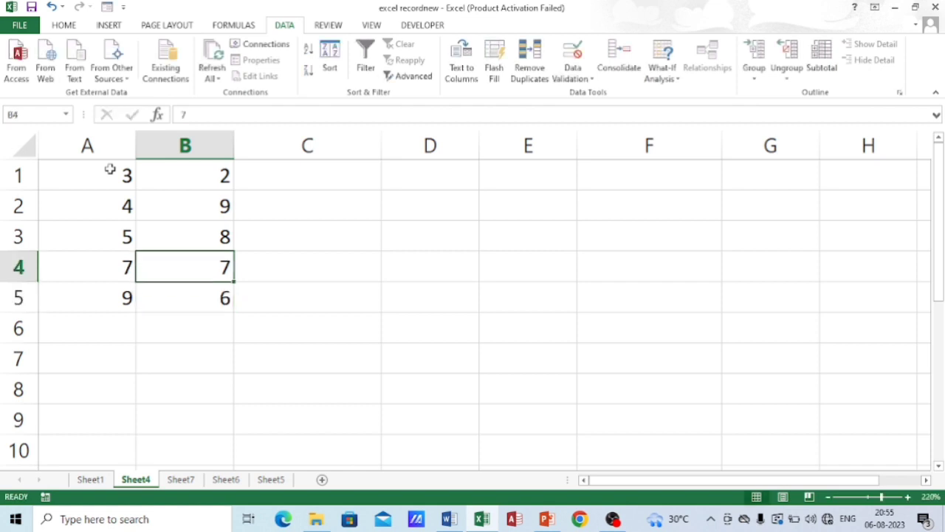
left_click(347, 198)
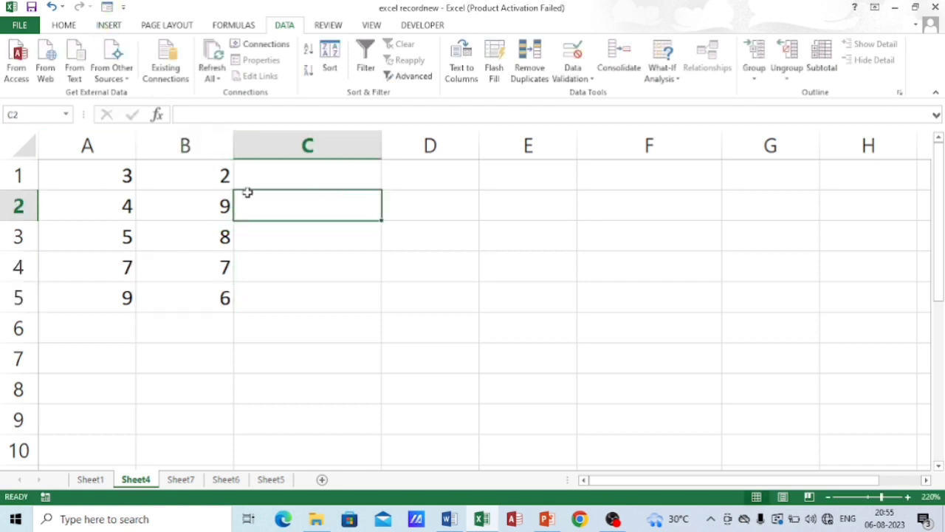
left_click(127, 183)
left_click_drag(128, 182, 280, 321)
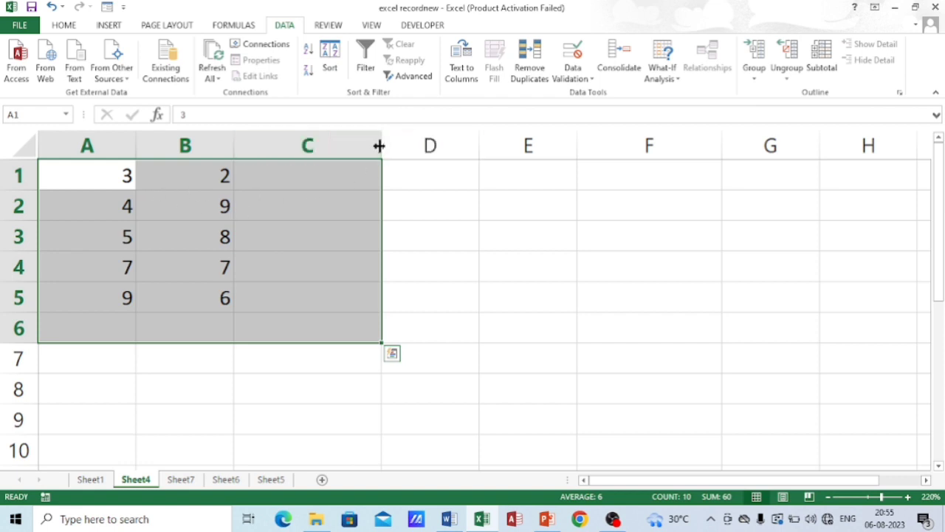
left_click_drag(381, 146, 330, 146)
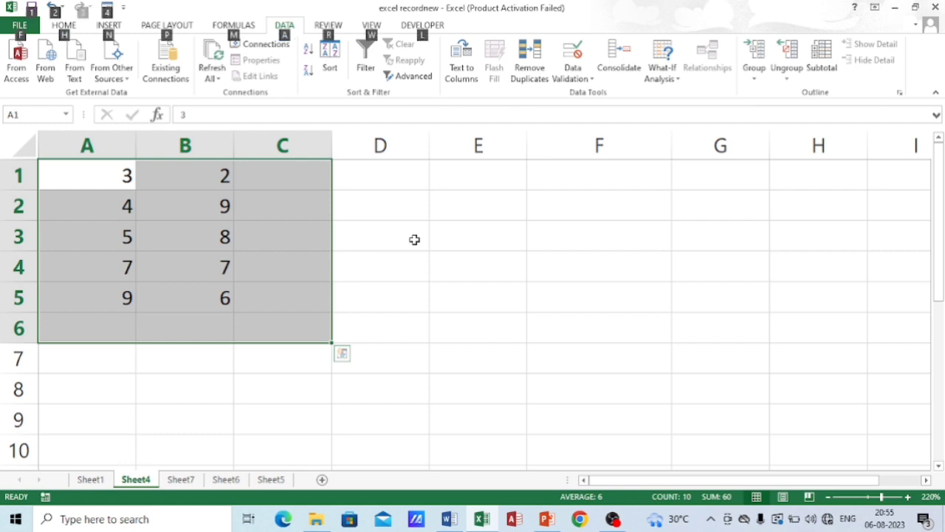
Step: AutoSum row and column totals for A1:C6 and inspect the C1 and A6 formulas
key("alt+equal")
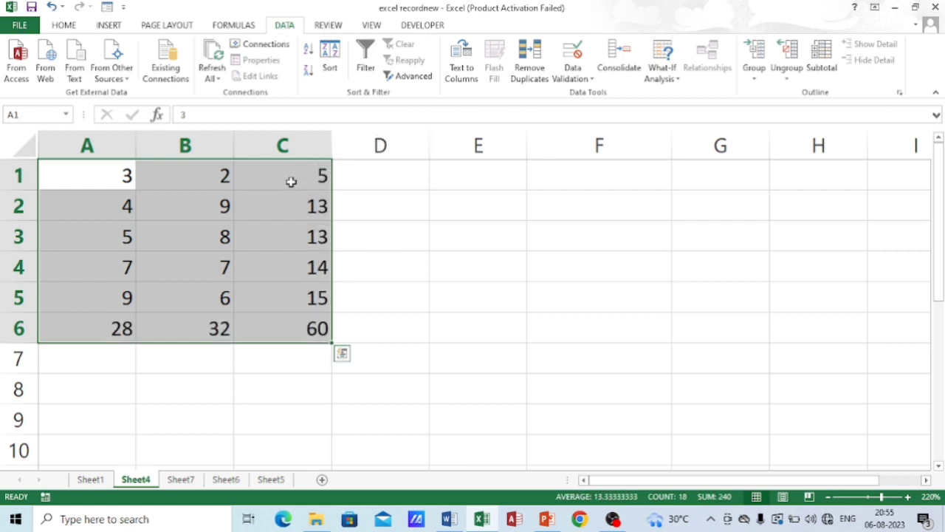
left_click(393, 213)
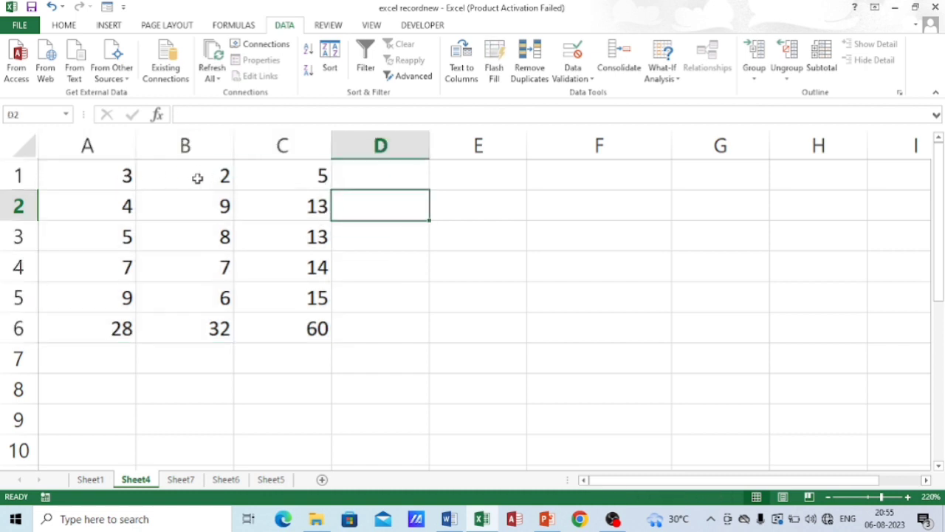
left_click(300, 176)
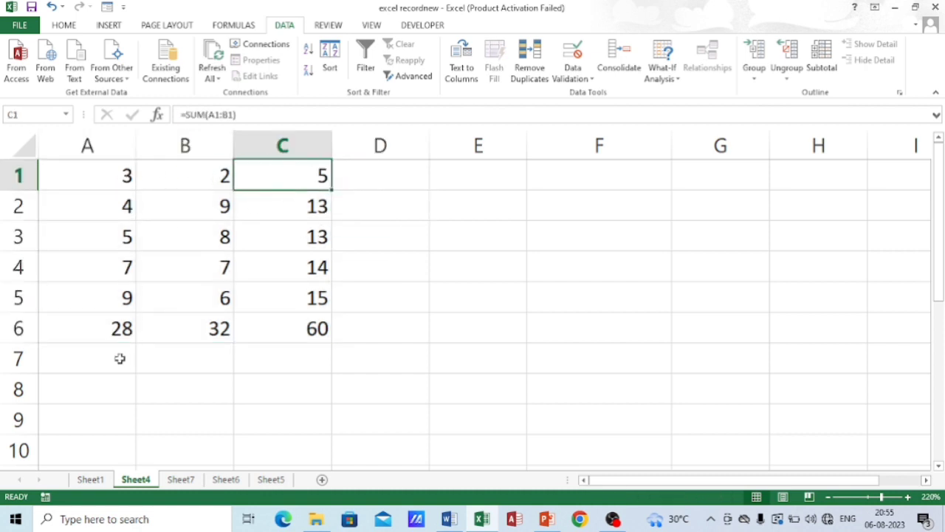
left_click(109, 328)
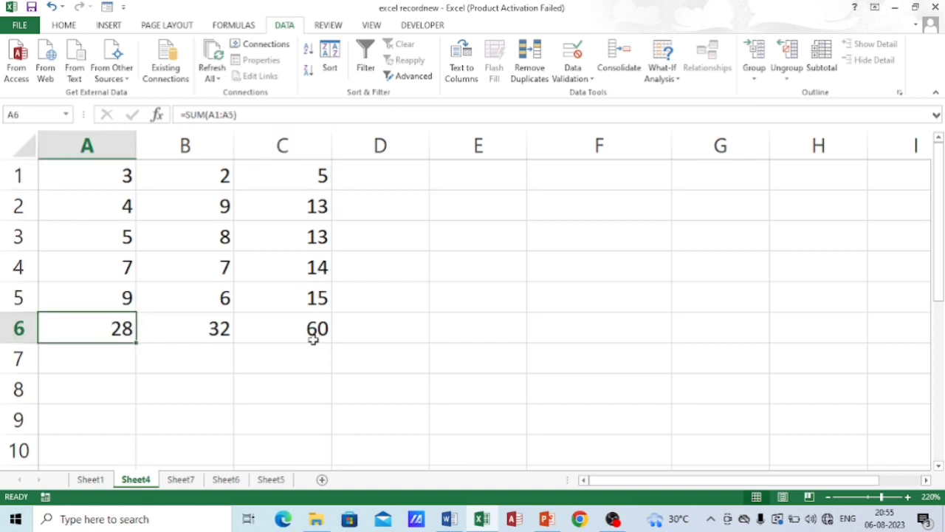
Step: Change B1 to 8 to watch the totals update, then undo it and the totals
left_click(225, 180)
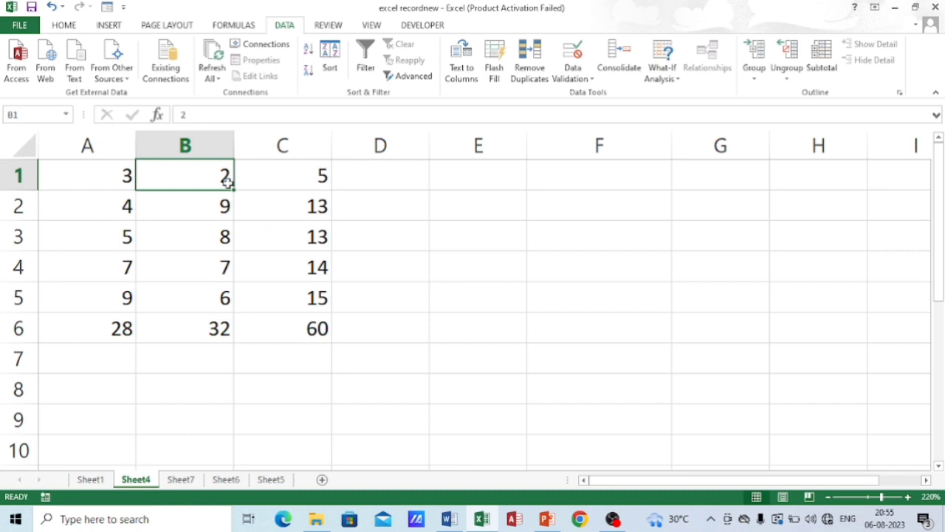
type("8")
key("Return")
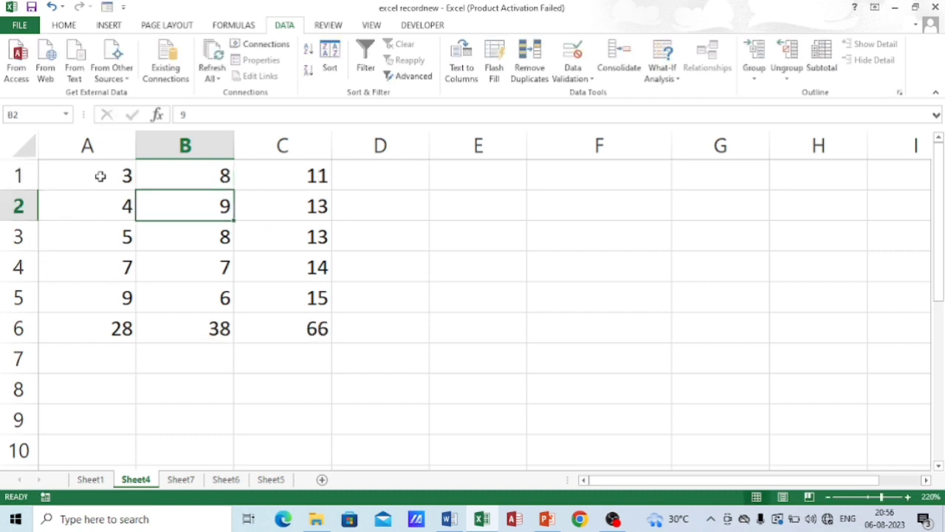
key("ctrl+z")
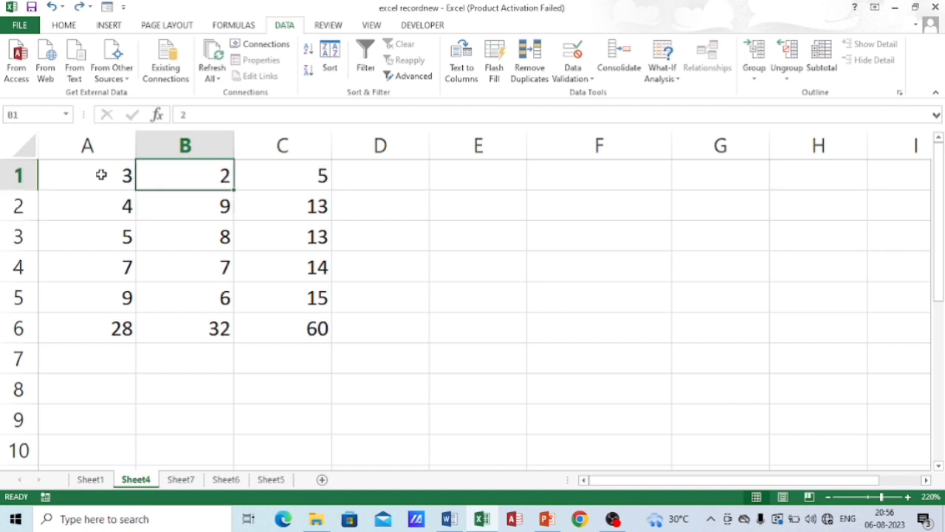
key("ctrl+z")
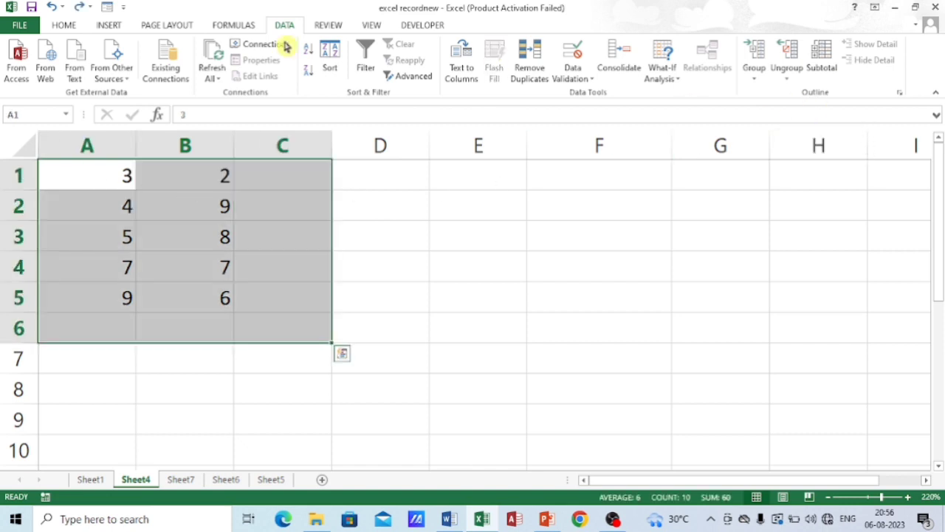
Step: AutoSum totals into column C and row 6, then add a row of column averages
left_click(68, 25)
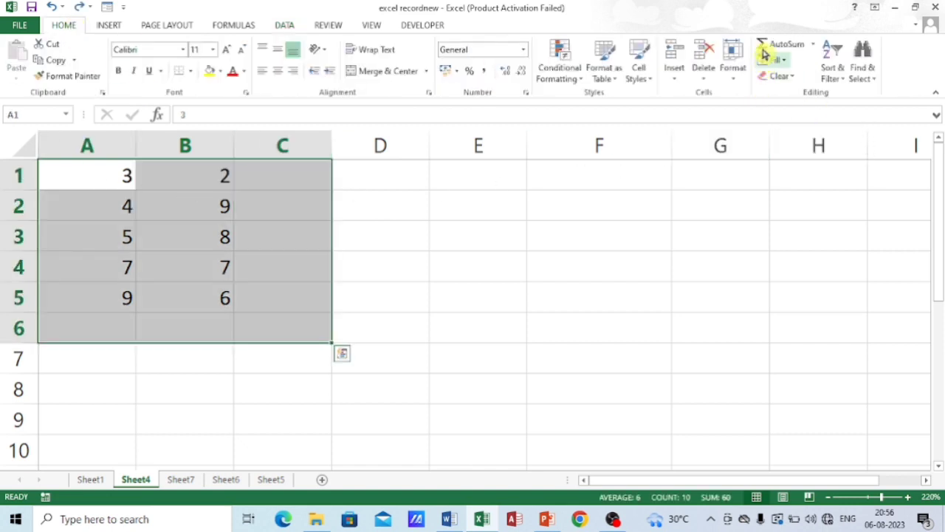
left_click(800, 49)
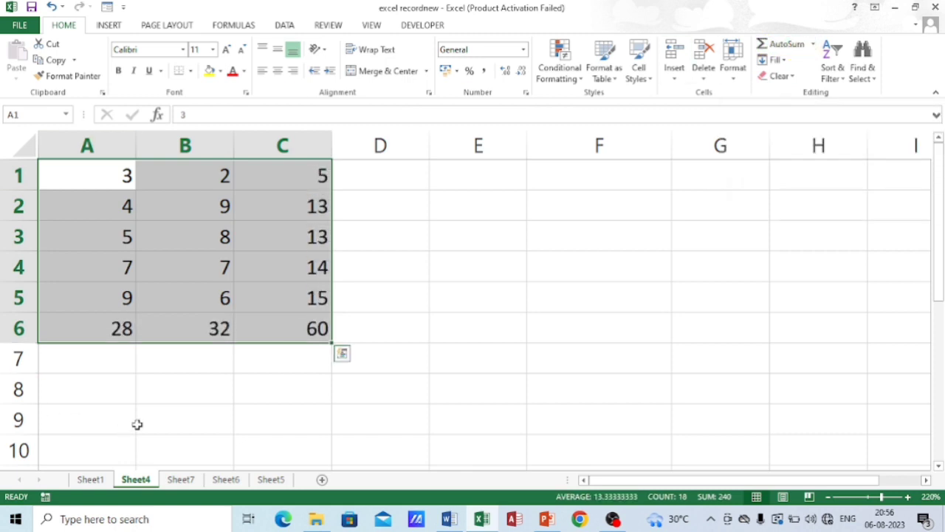
left_click(813, 44)
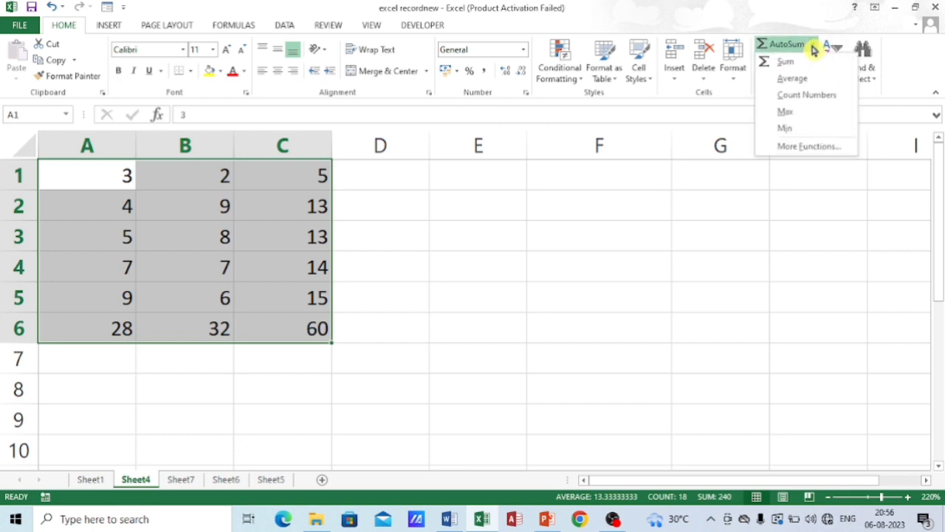
left_click(788, 79)
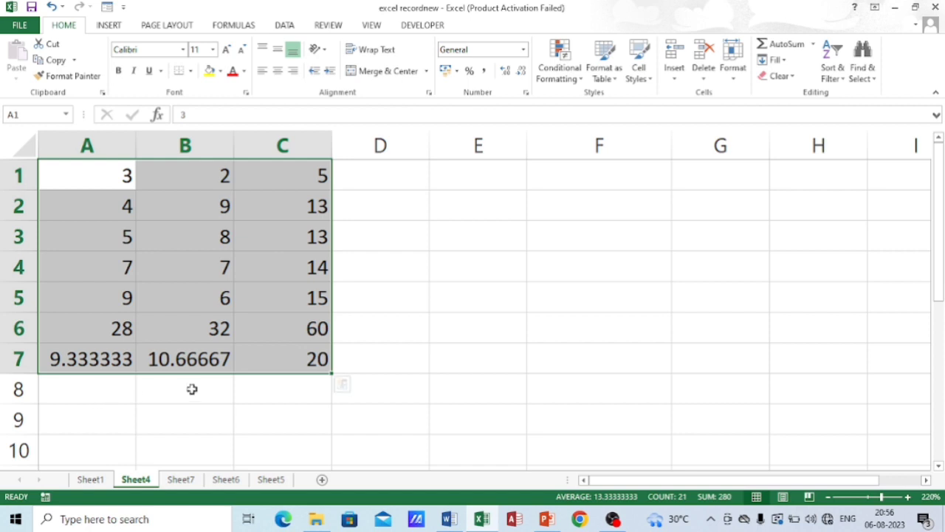
Step: Add rows of counts, maxima and minima from the AutoSum list below the averages
left_click(811, 44)
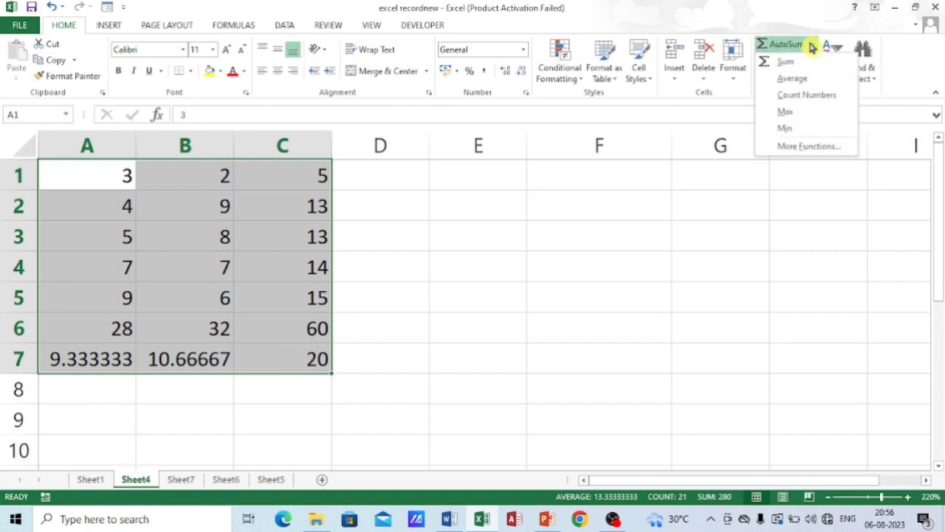
left_click(791, 97)
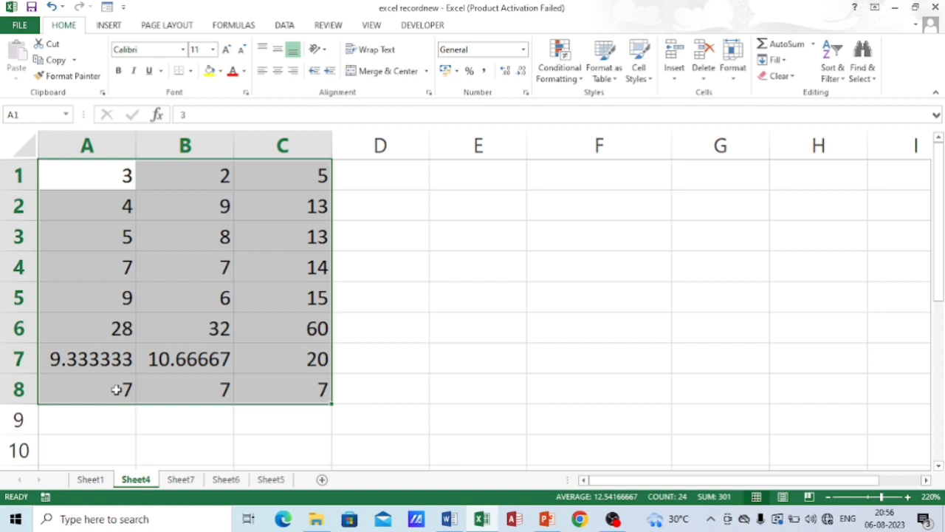
left_click(813, 44)
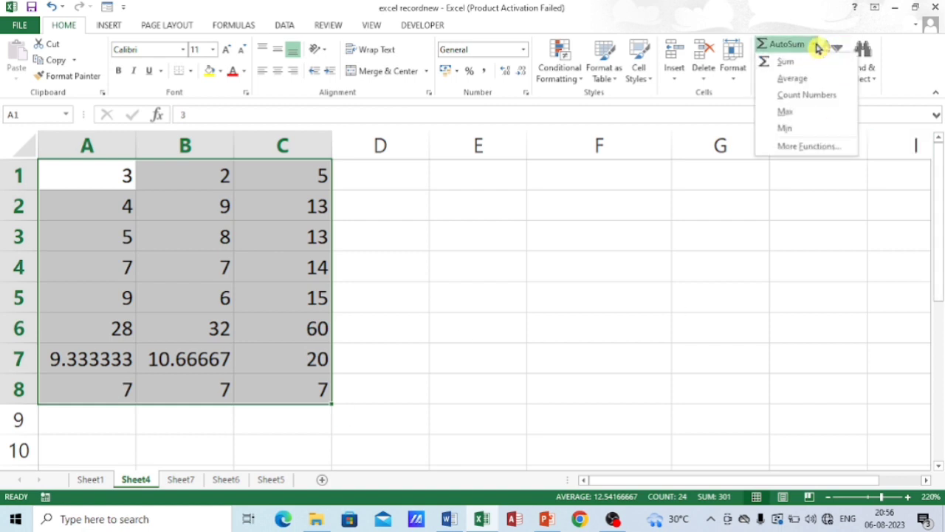
left_click(786, 113)
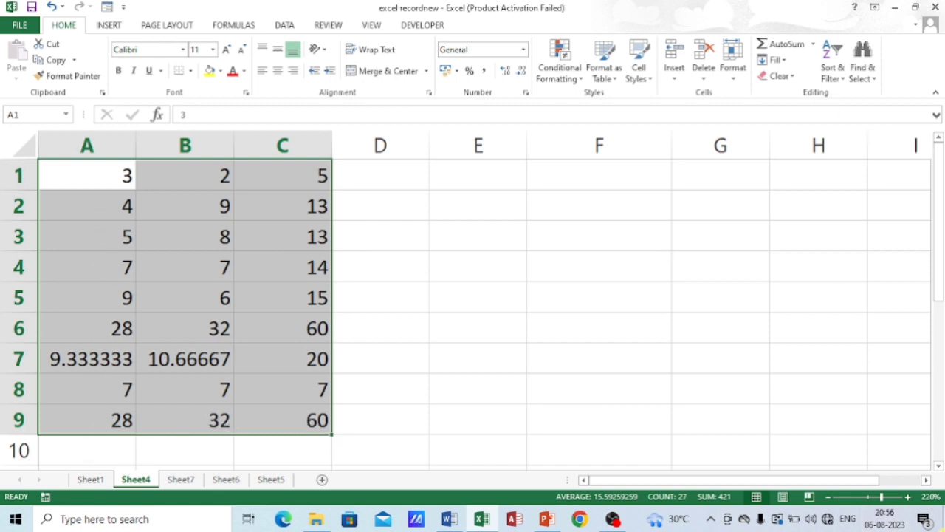
left_click(812, 44)
left_click(785, 128)
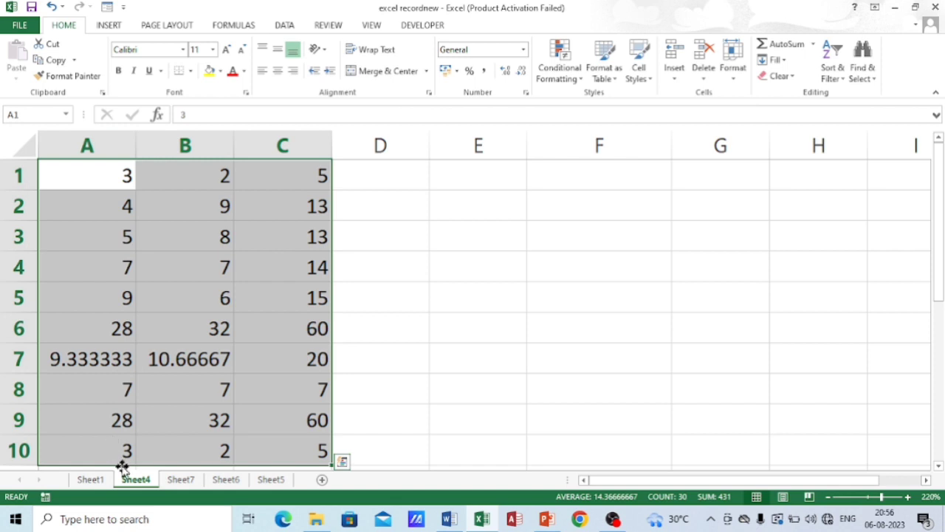
left_click(799, 46)
left_click(813, 45)
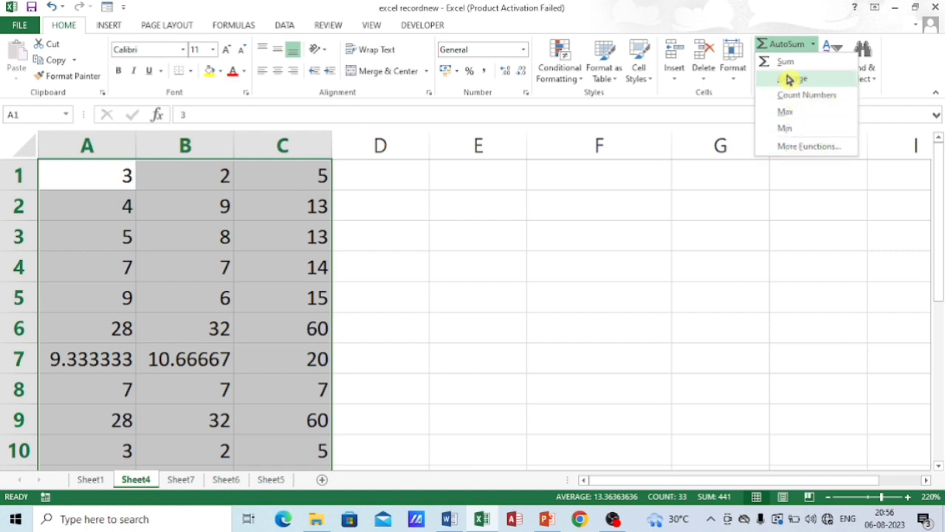
left_click(553, 290)
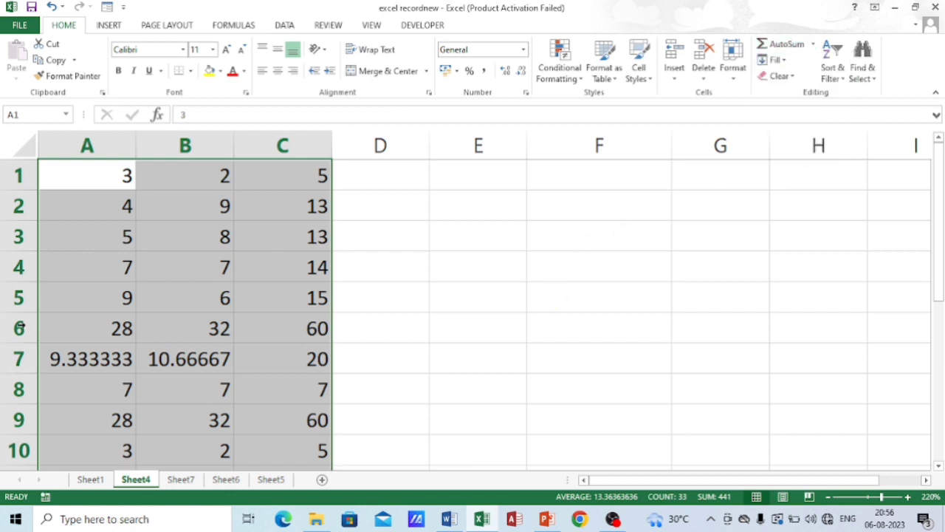
Step: Clear rows 7–10 and enter =(A6)/5 in A7
left_click_drag(70, 355, 325, 458)
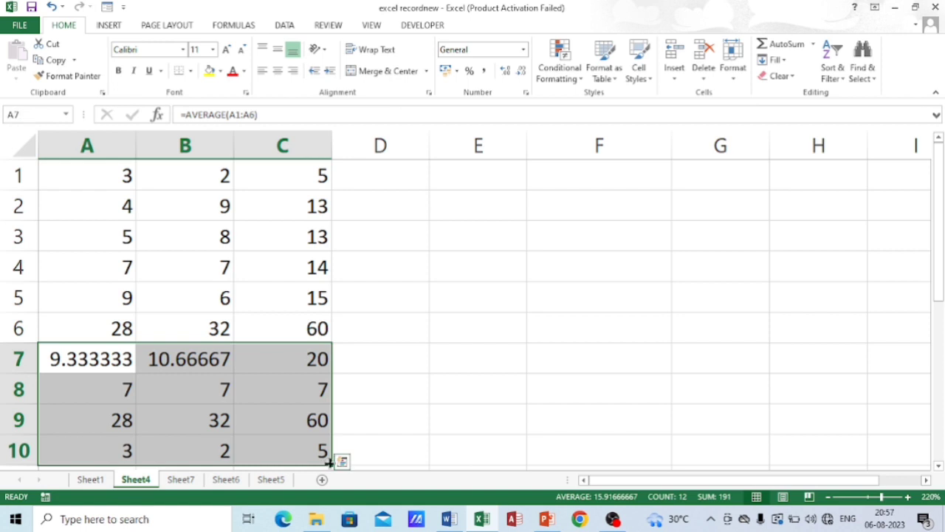
key("Delete")
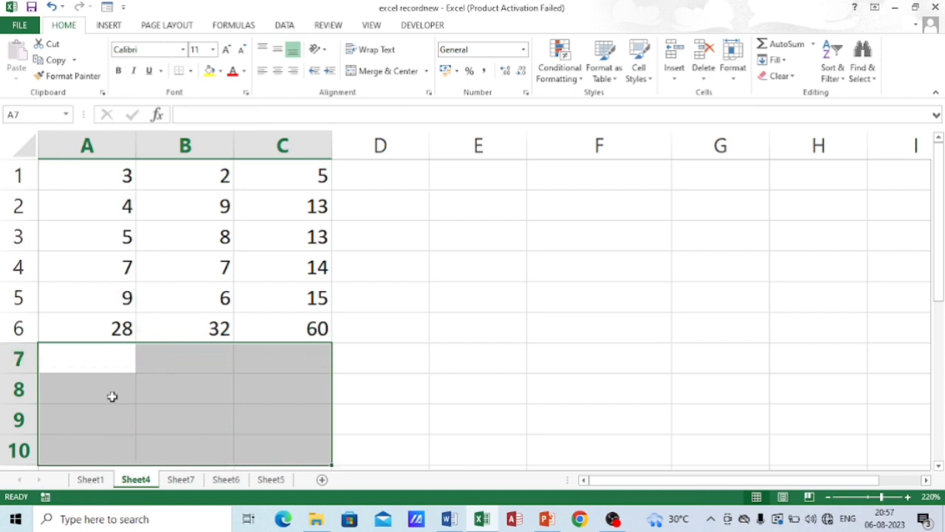
left_click(110, 359)
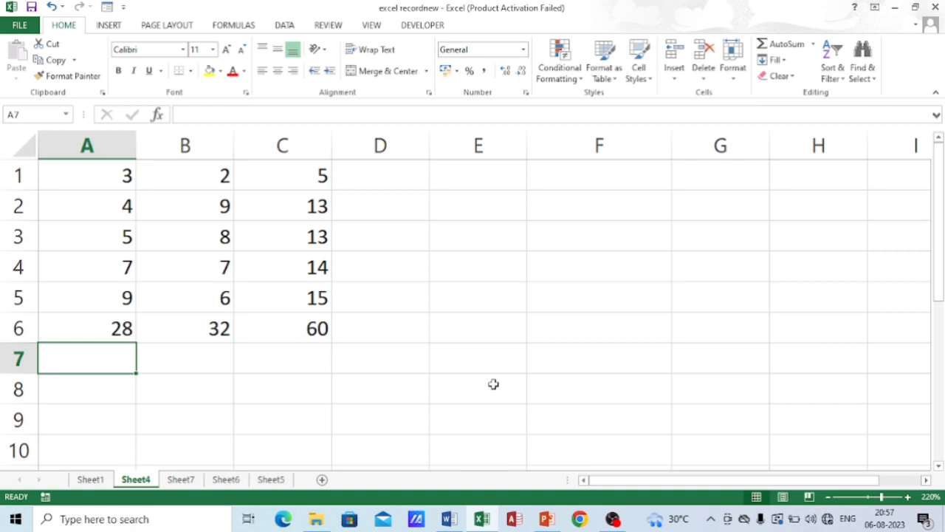
type("=")
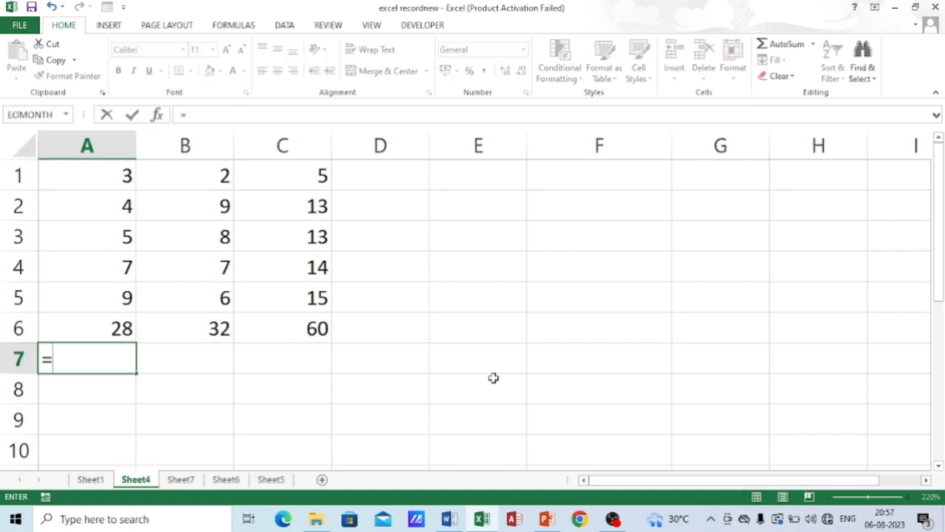
type("(a")
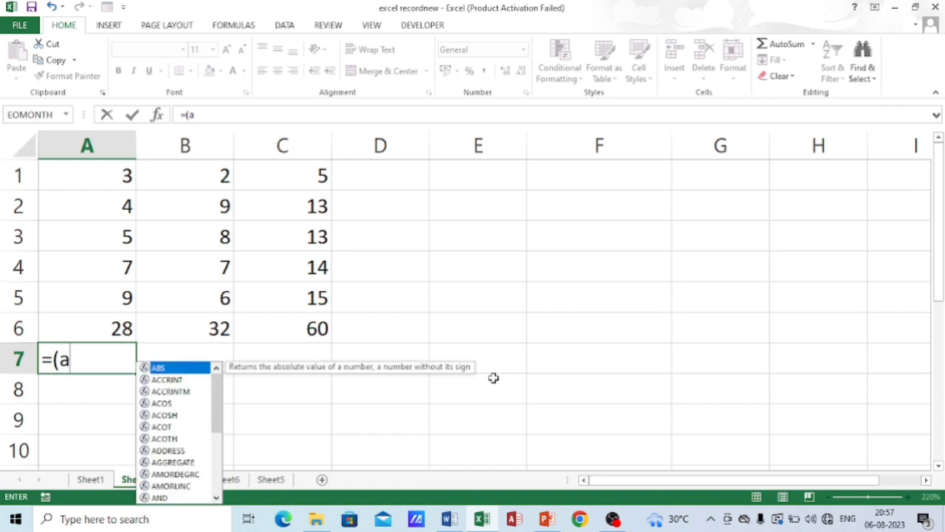
type("6")
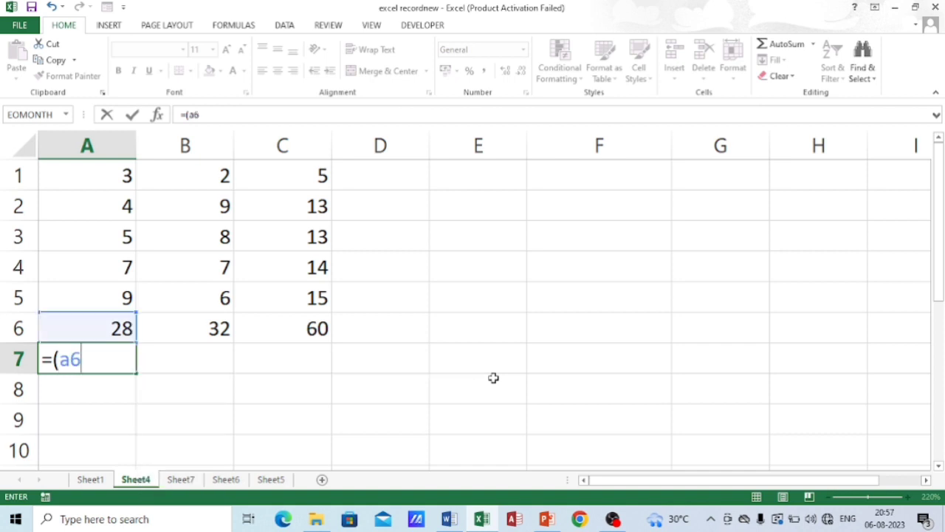
type(")/5")
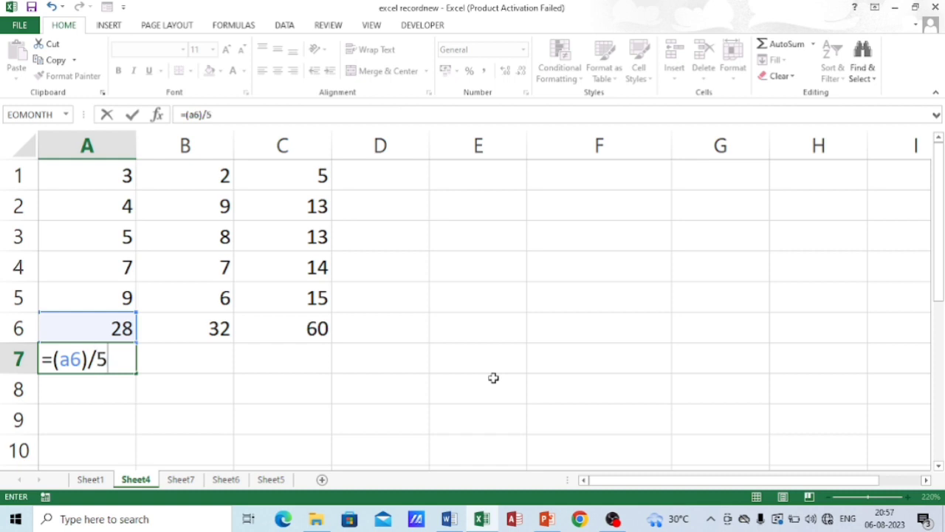
key("Return")
key("Up")
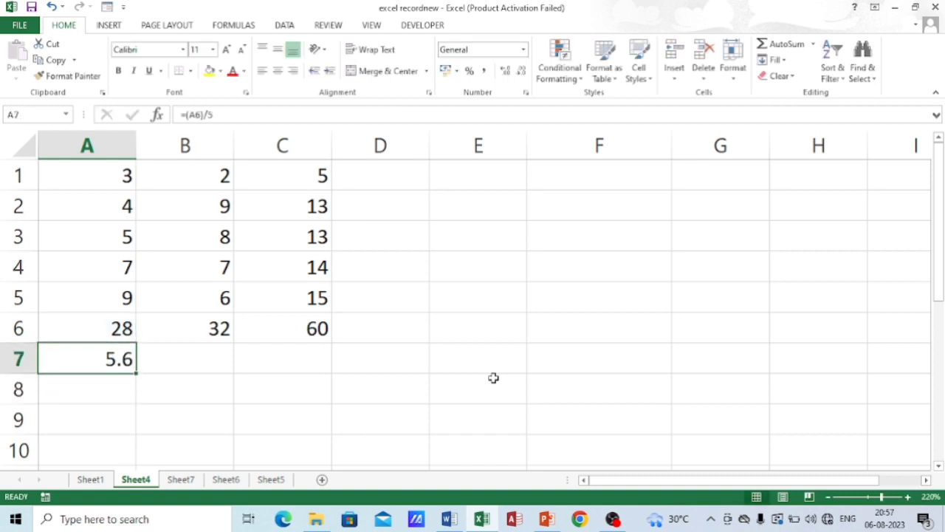
Step: Change A5 to 6 so column A totals 25, then check A7's result
left_click(125, 298)
type("5")
key("Return")
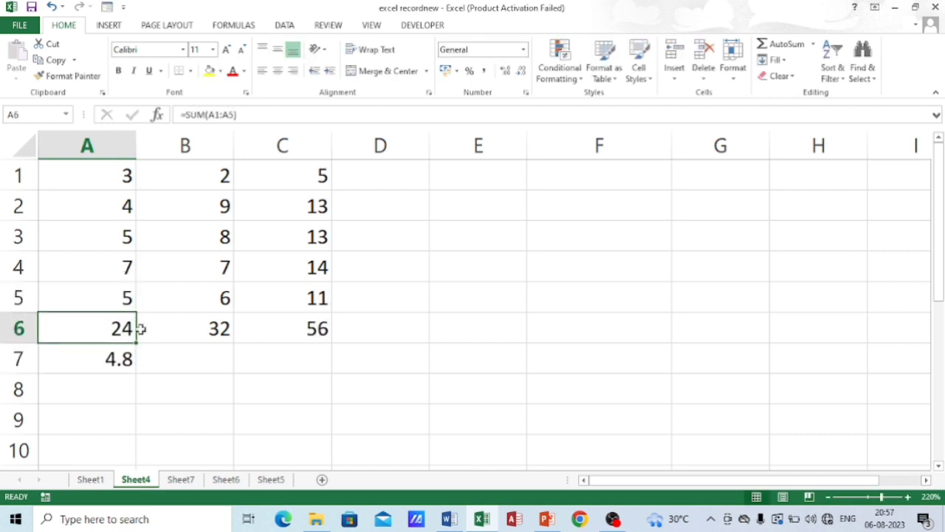
left_click(127, 271)
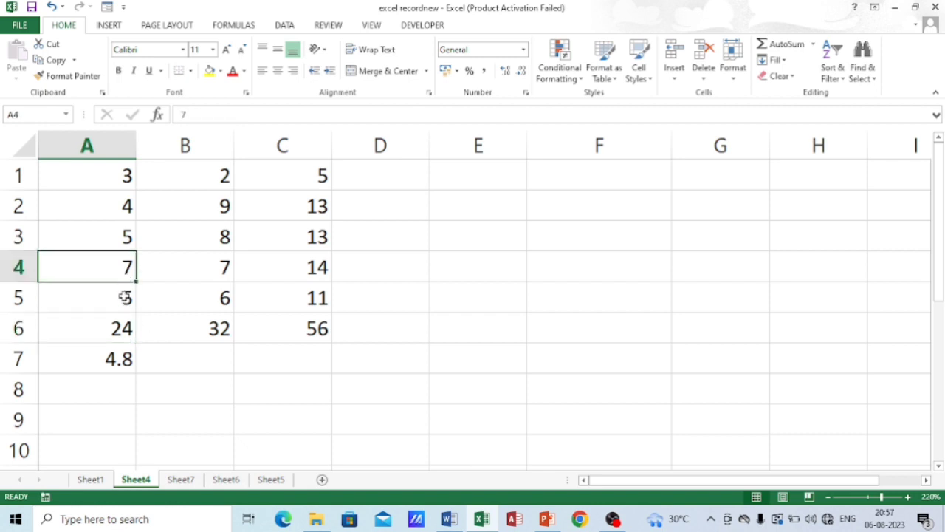
left_click(126, 297)
type("6")
key("Return")
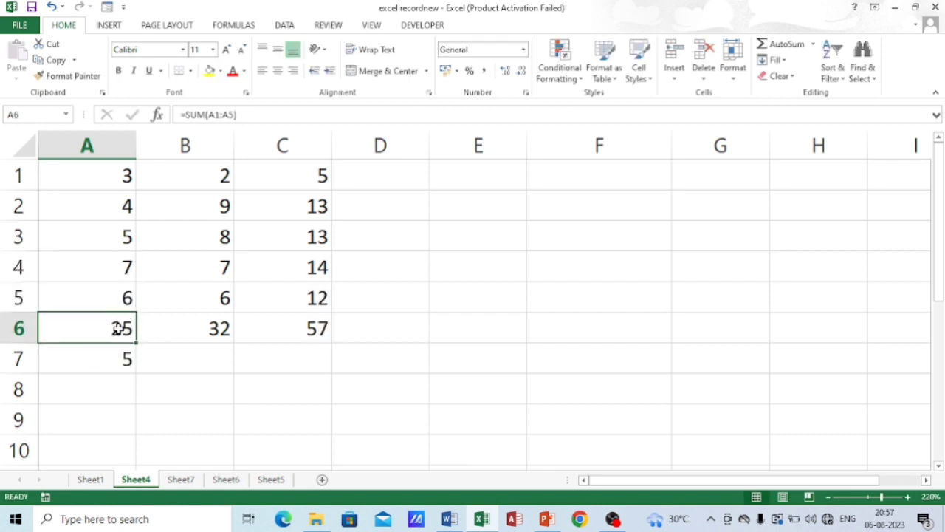
left_click(120, 361)
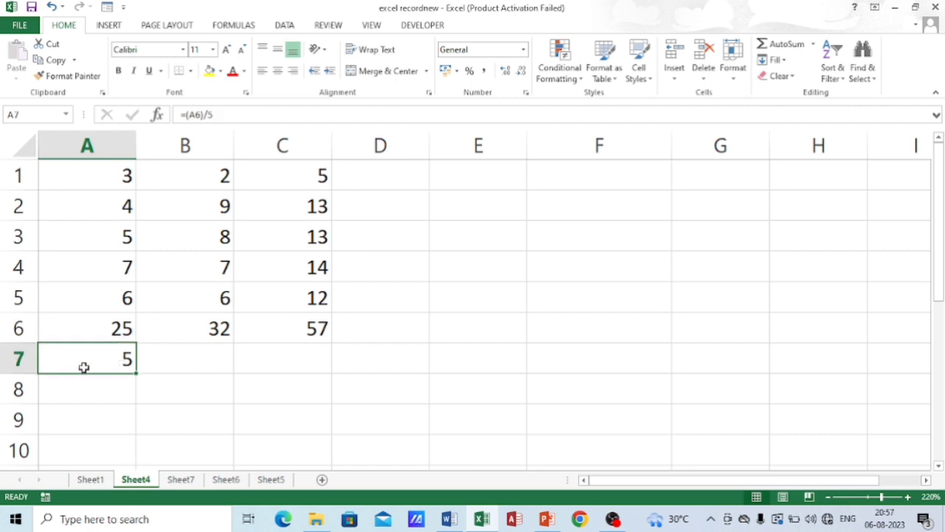
left_click(99, 392)
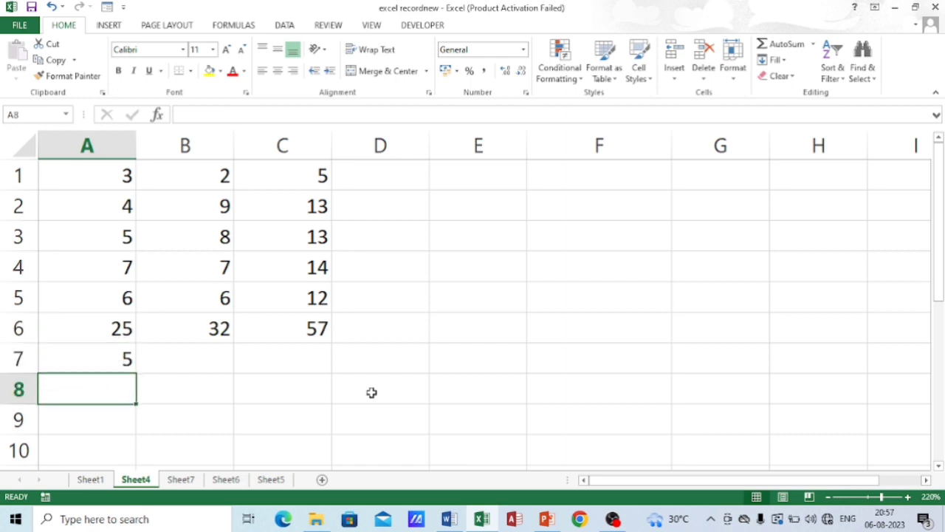
Step: Enter =SUM(A1:A5)/5 in A8 and =AVERAGE(A1:A5) in A9, both showing 5
type("=su")
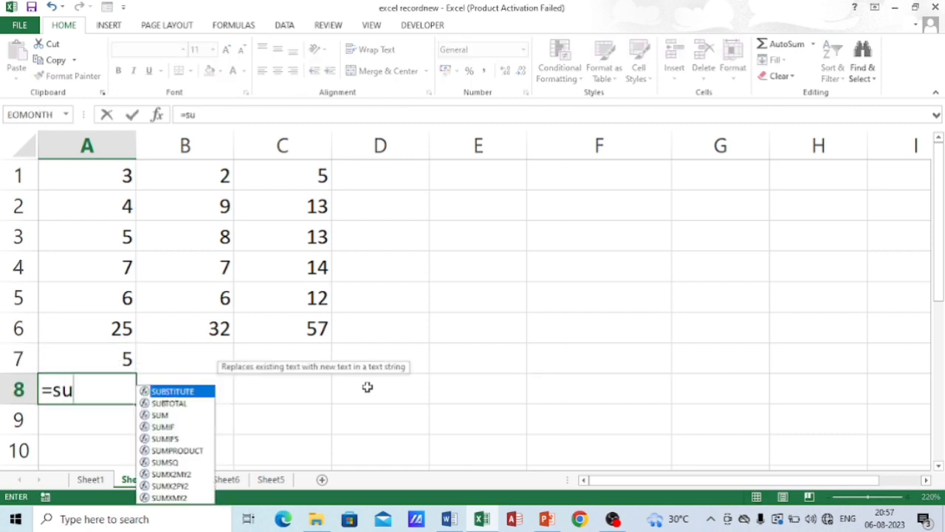
type("m(a")
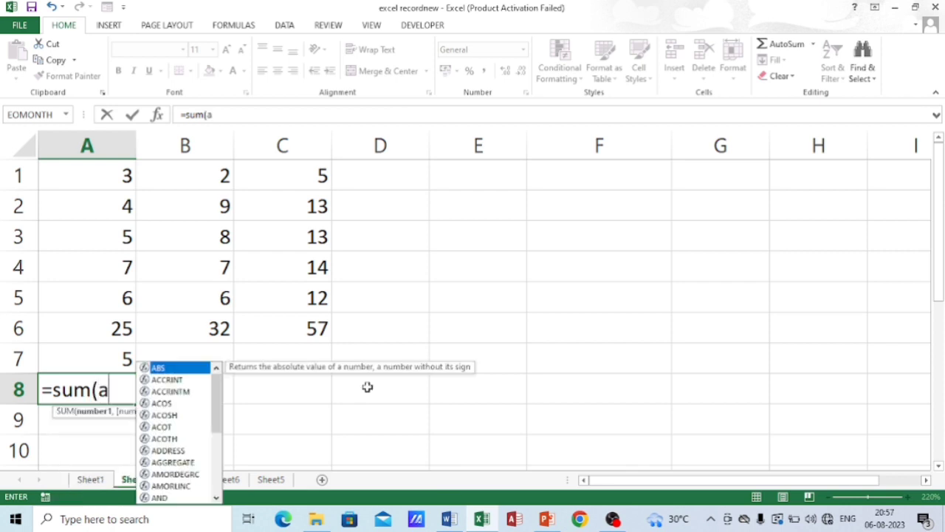
type("1:")
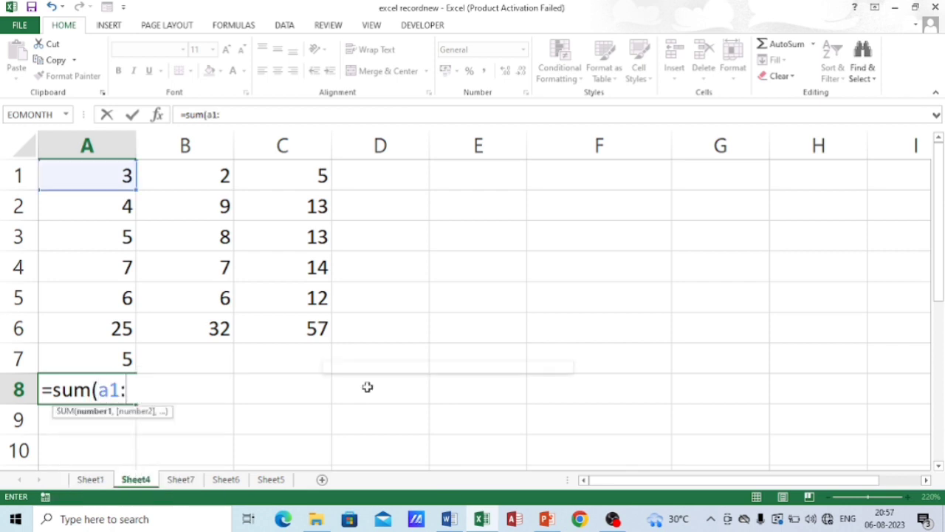
type("a5")
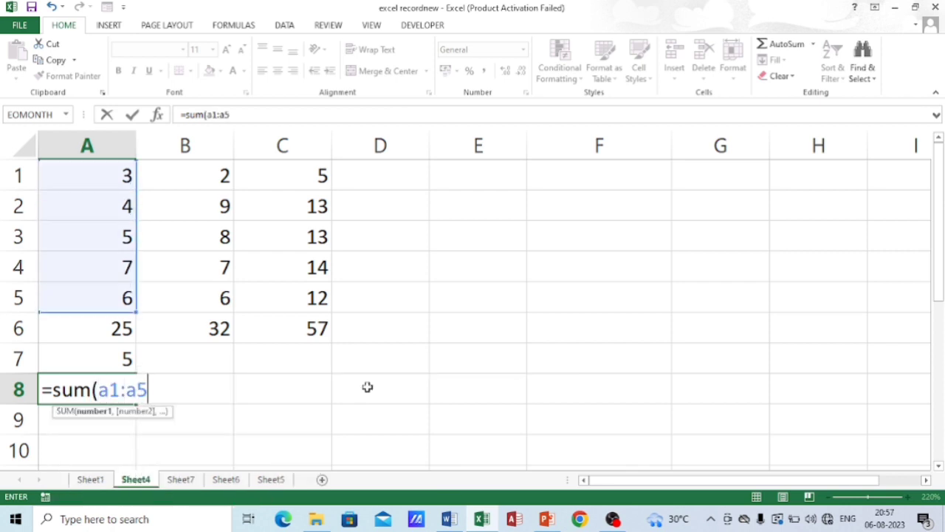
type(")/")
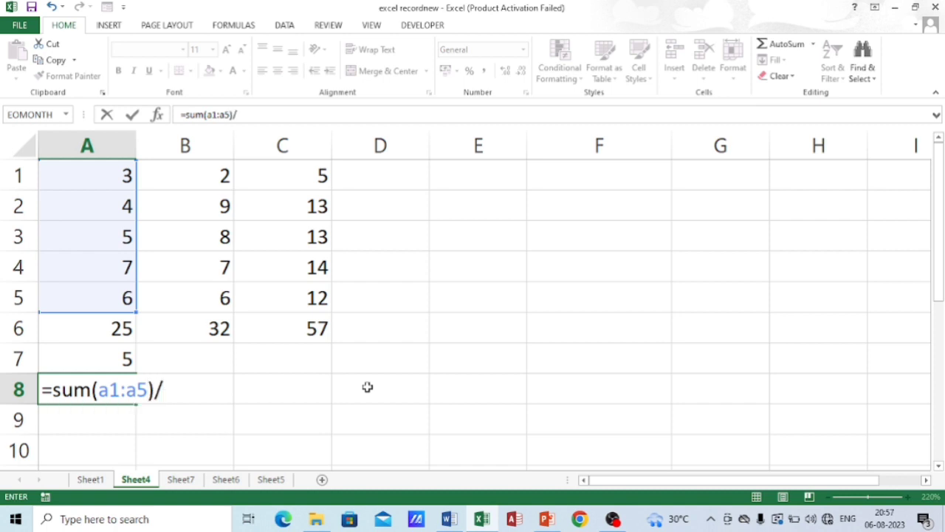
type("5")
key("Return")
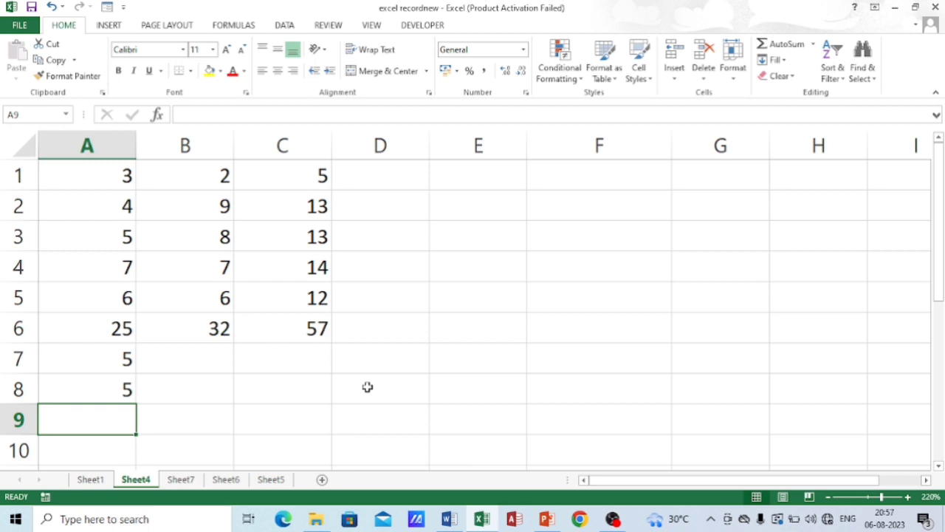
type("=av")
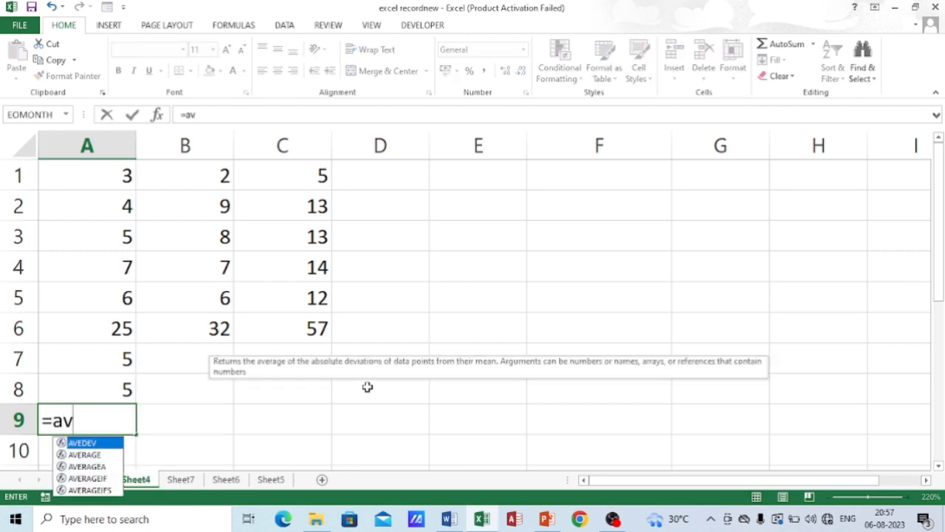
type("erage")
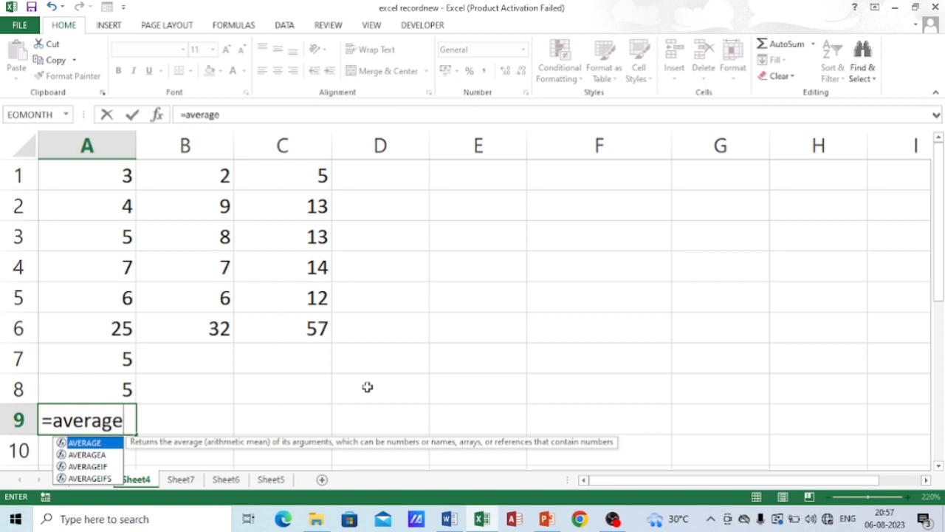
type("(a")
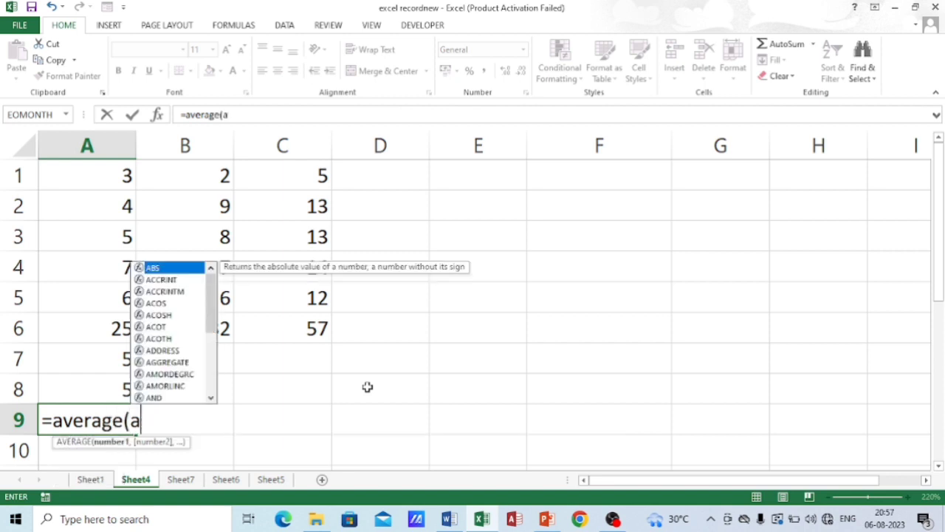
type("1:")
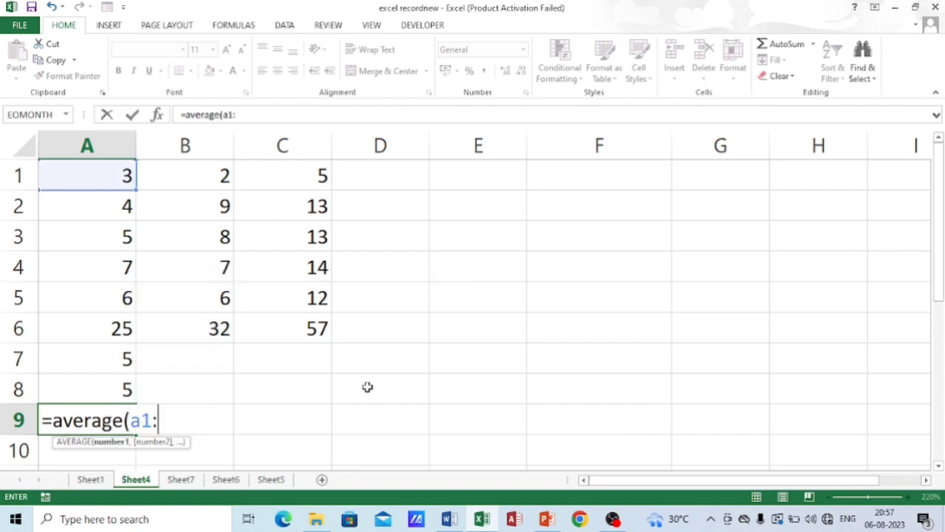
type("a5)")
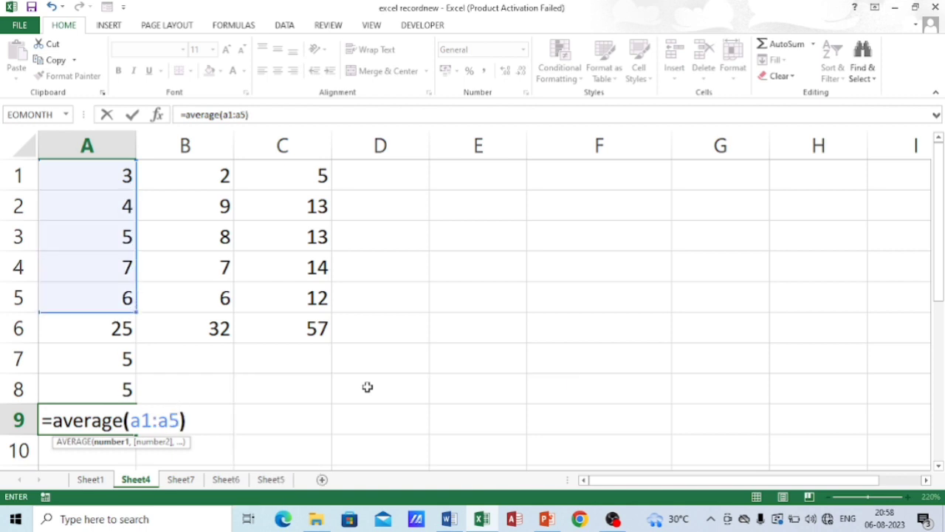
key("Return")
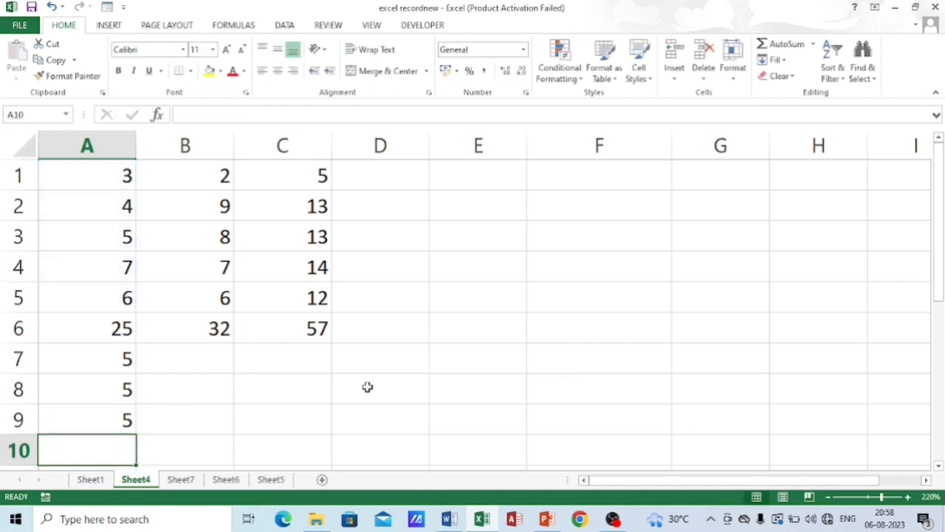
key("Up")
key("Up")
key("Up")
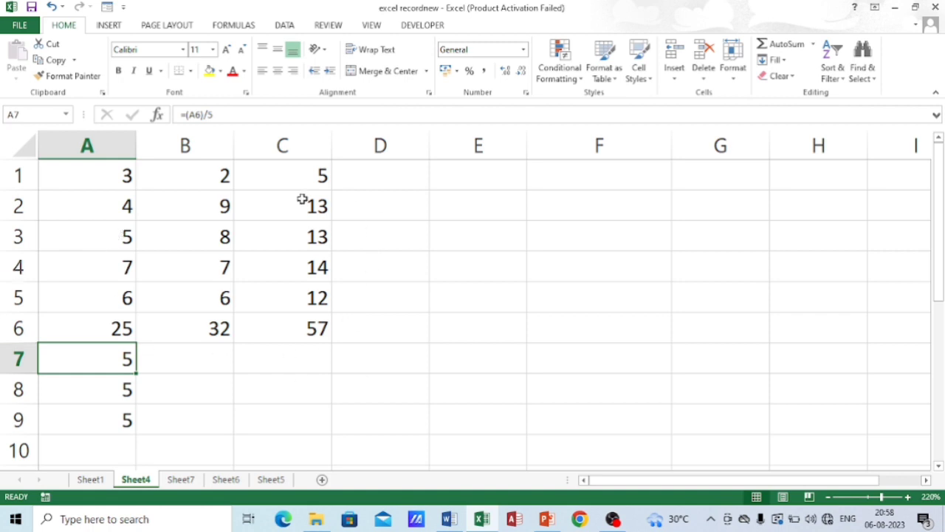
Step: Add qty and price headings in E1:F1 with rows 12 at 45 and 20 at 50
left_click(477, 177)
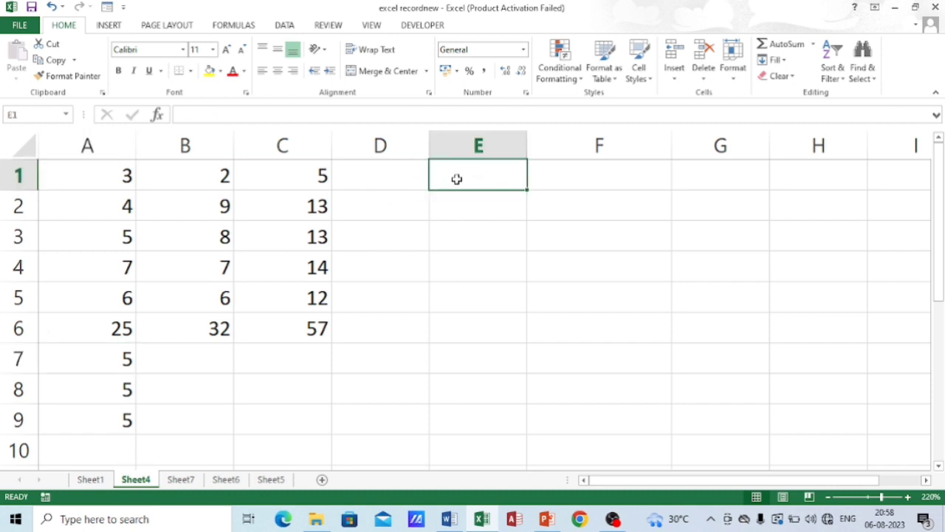
type("qty")
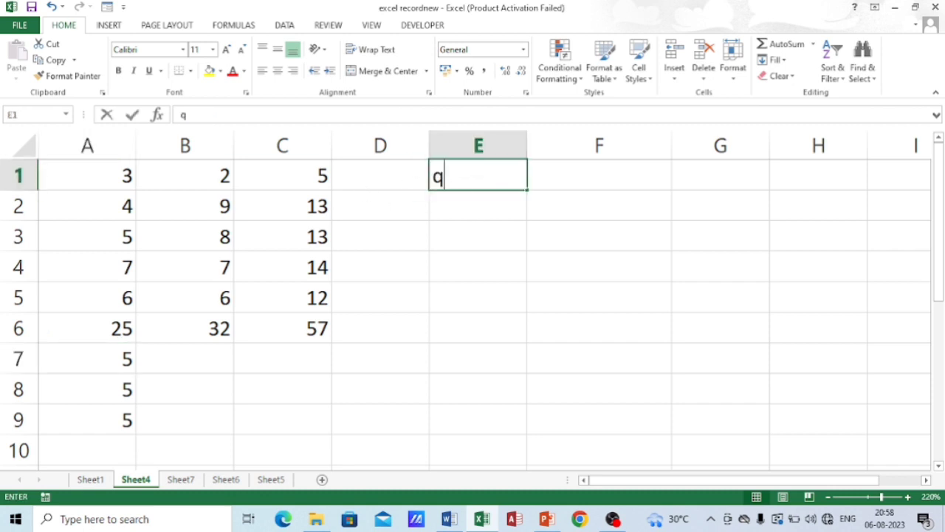
left_click(569, 177)
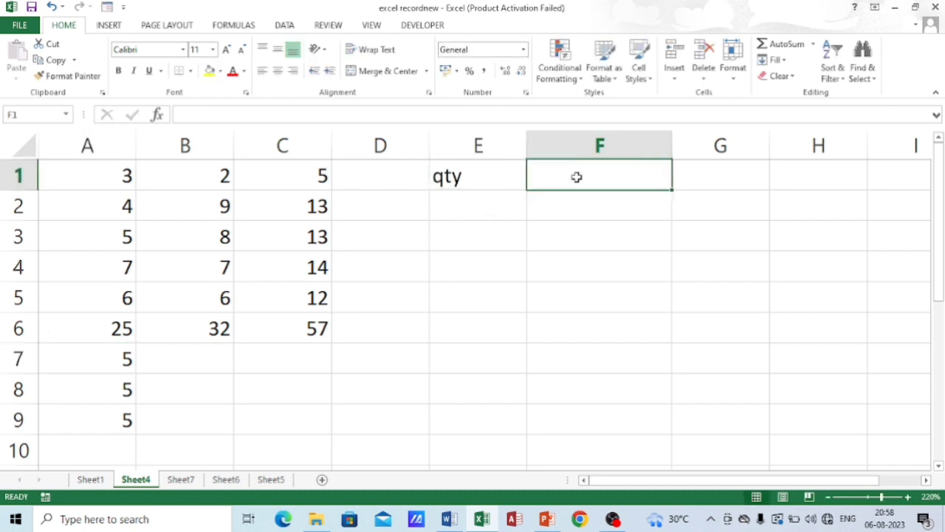
type("pri")
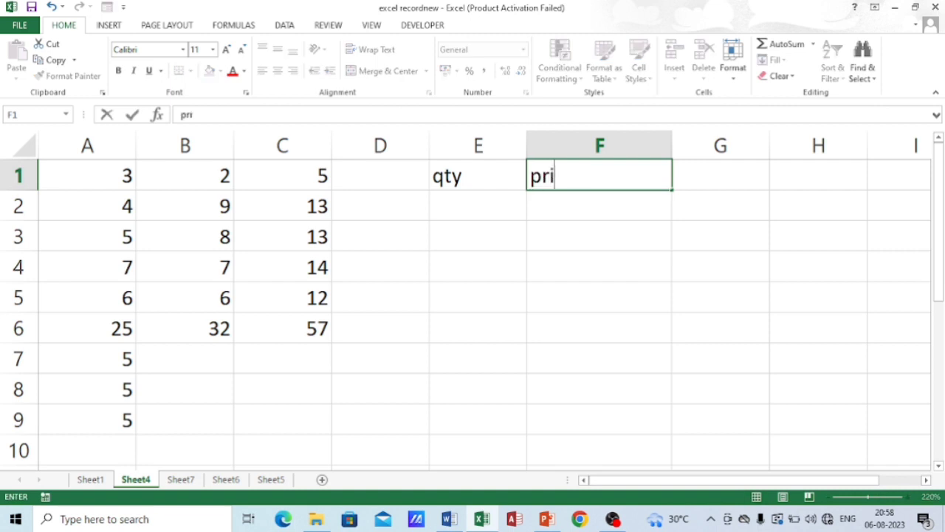
type("ce")
left_click(441, 211)
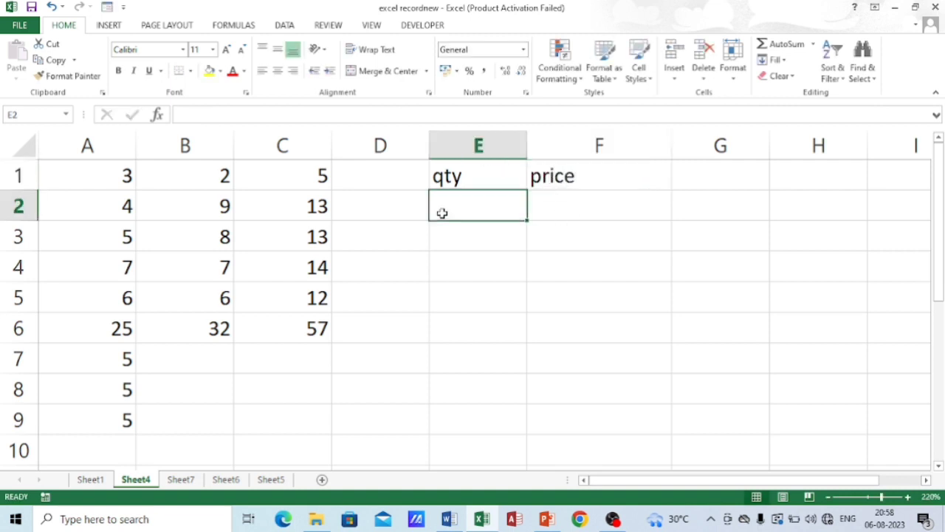
type("12")
key("Tab")
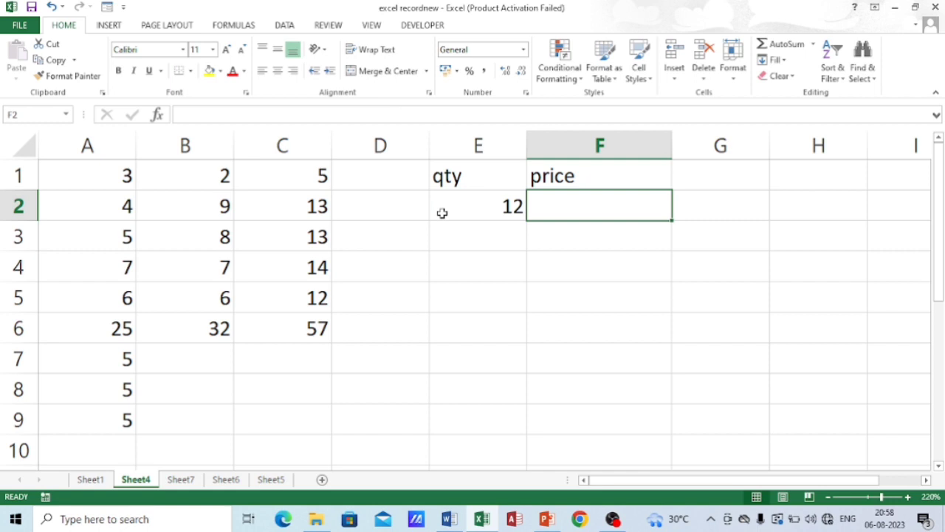
type("45")
key("Return")
key("Left")
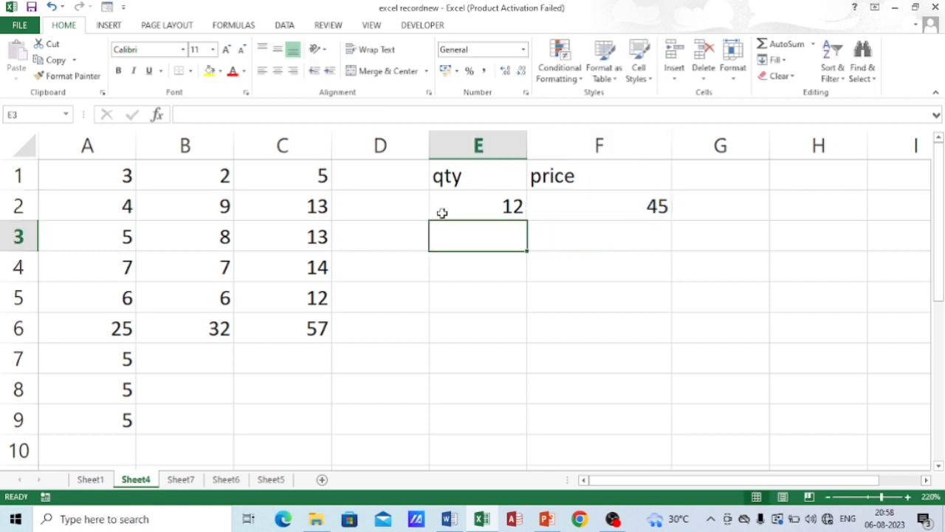
type("20")
key("Tab")
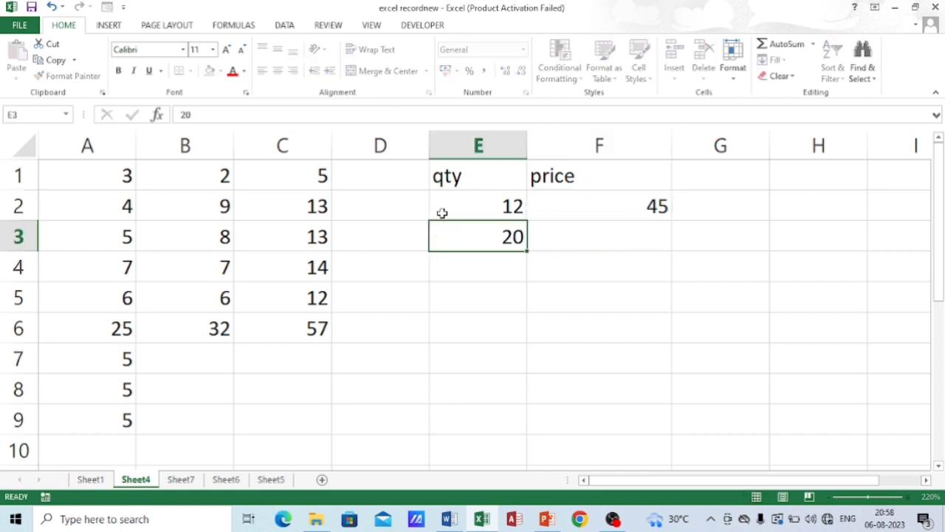
type("5")
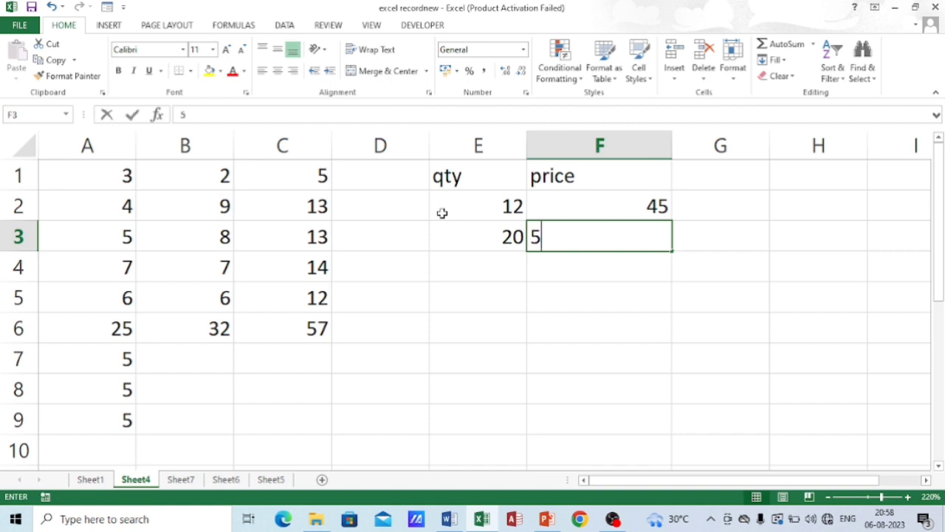
type("0")
key("Return")
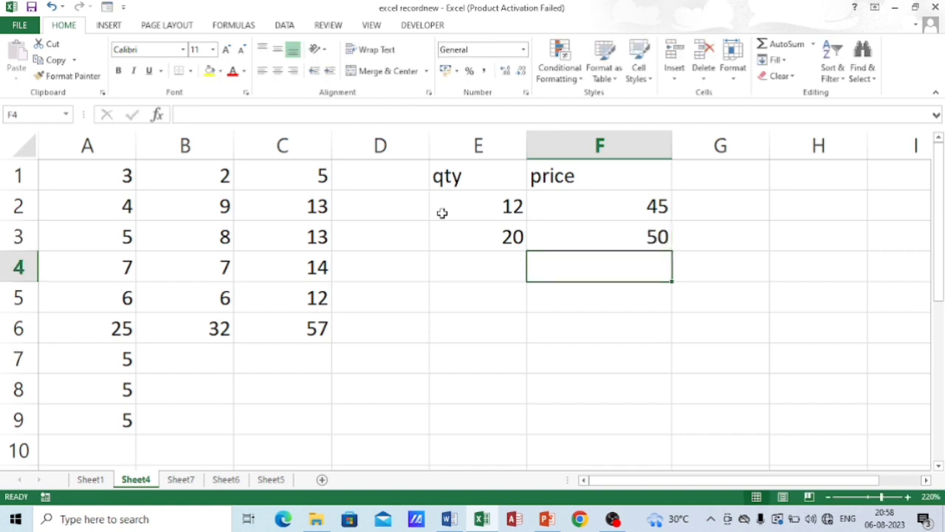
Step: Label D1 'item' and enter book and suit in D2:D3
key("Left")
key("Left")
key("Up")
key("Up")
key("Up")
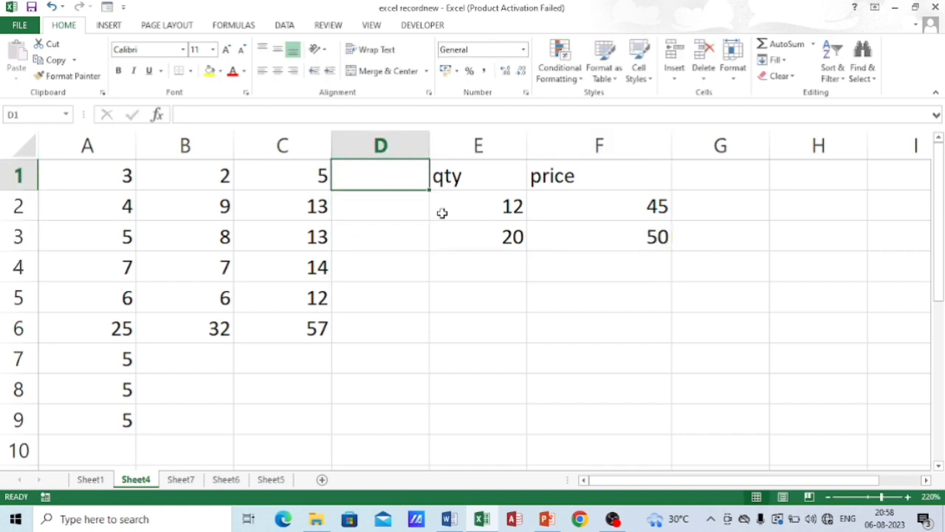
type("item")
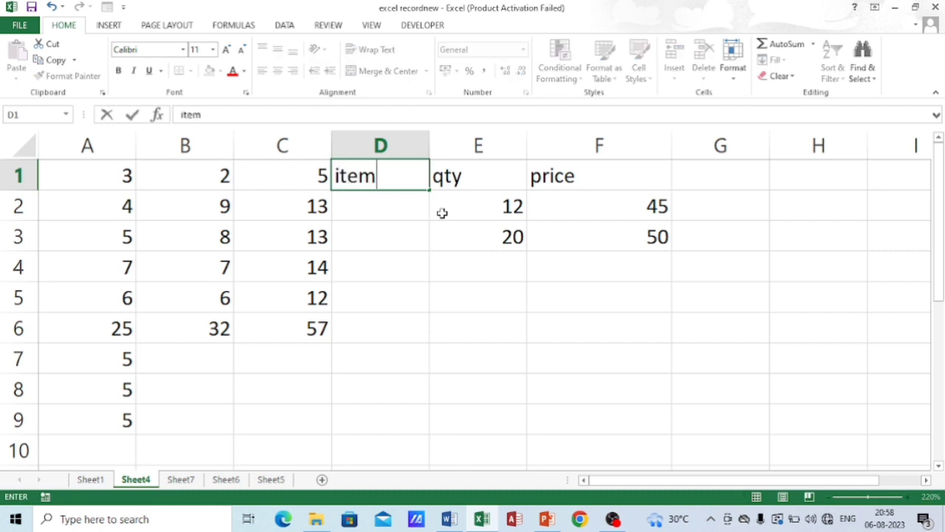
key("Return")
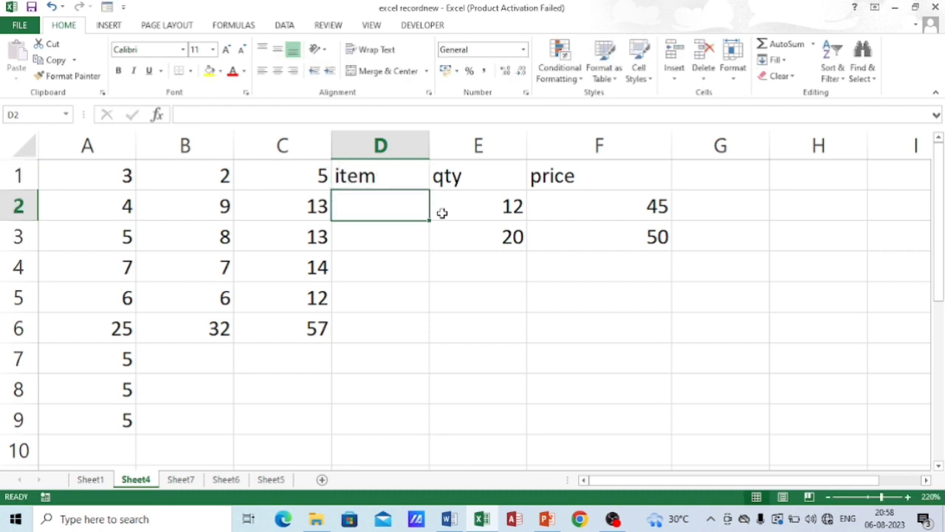
type("book")
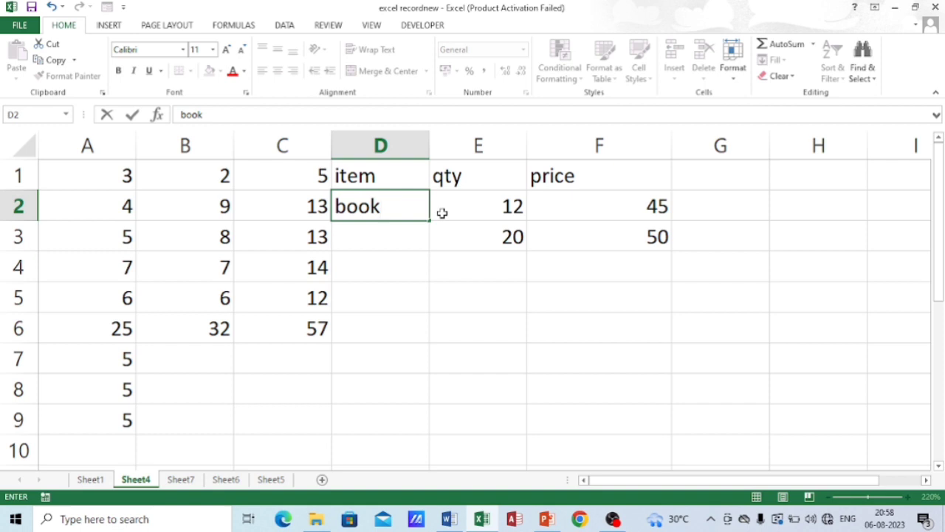
key("Return")
type("suit")
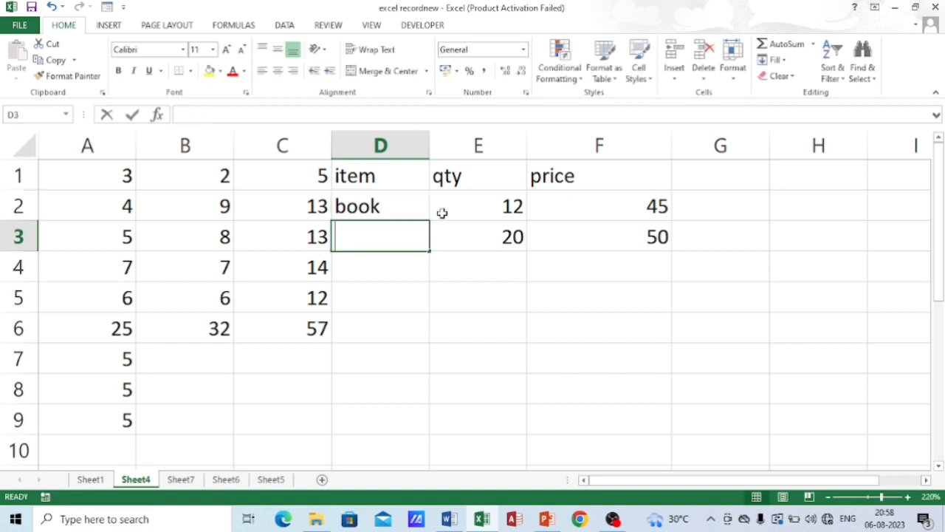
key("Tab")
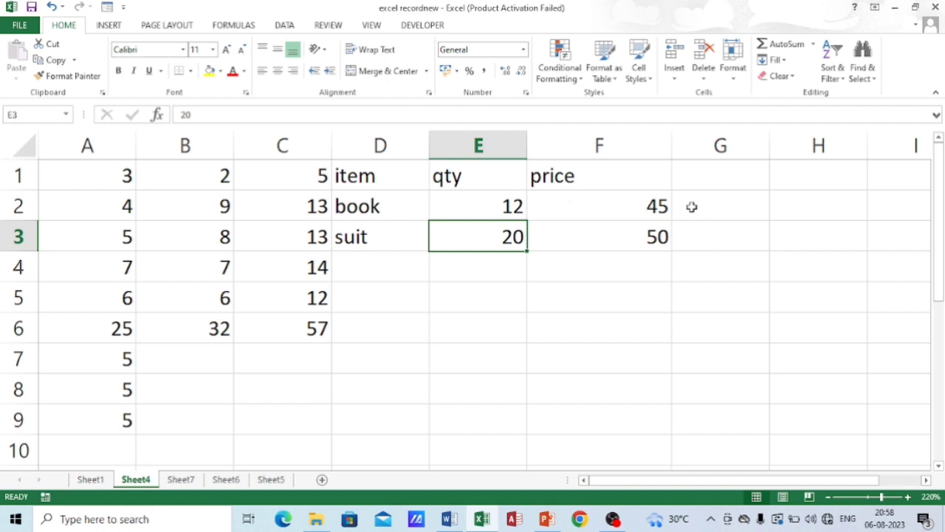
left_click(706, 172)
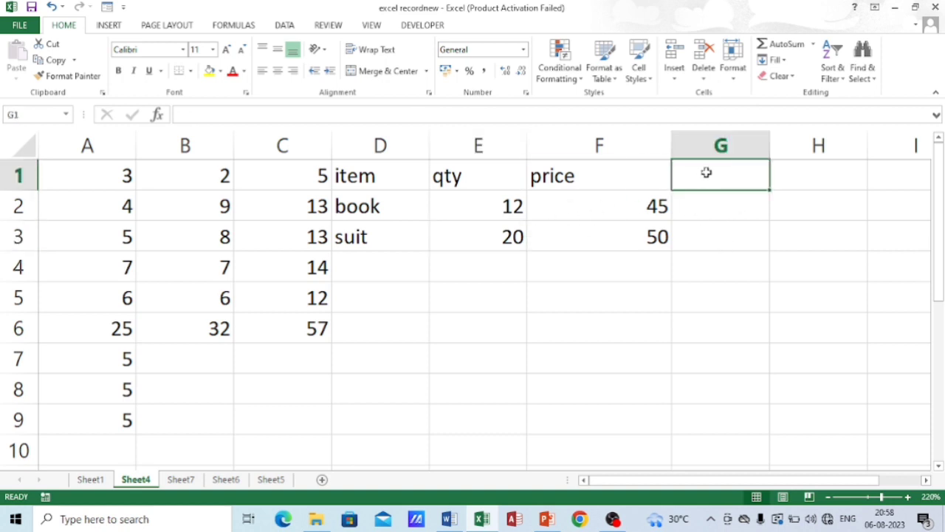
Step: Head G1 'total' and enter =E2*F2 in G2
type("total")
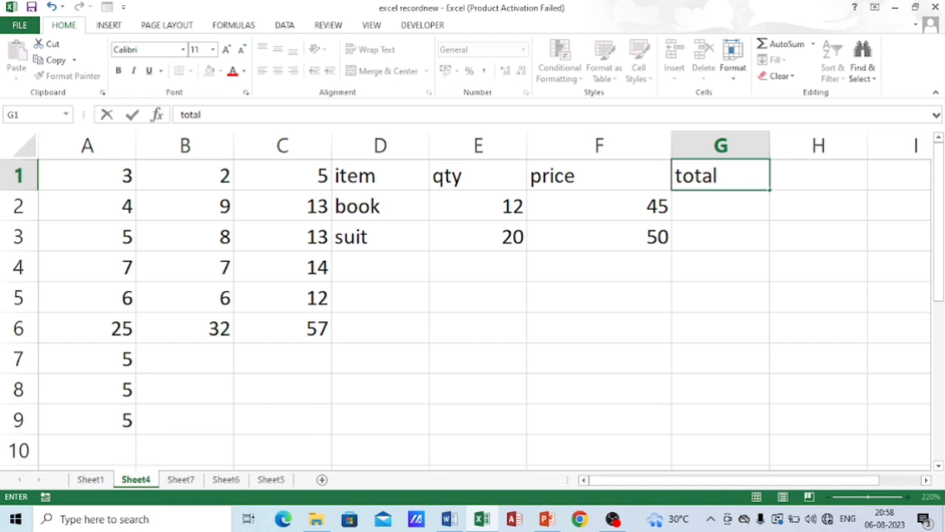
key("Tab")
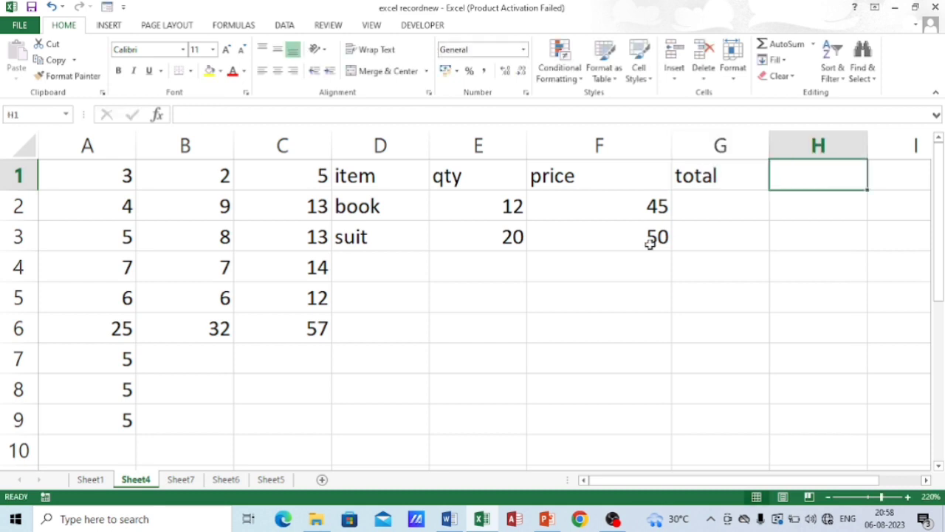
left_click(702, 208)
type("-")
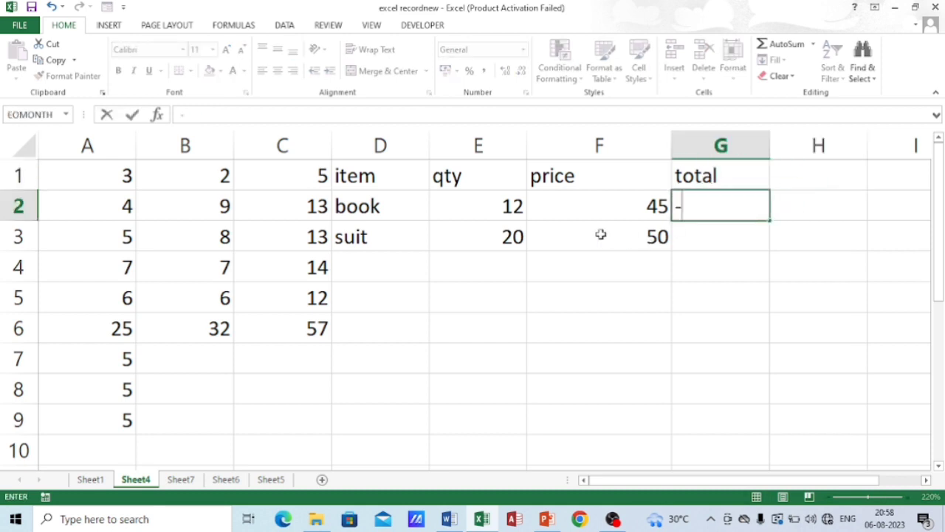
key("BackSpace")
type("=")
left_click(510, 206)
type("*")
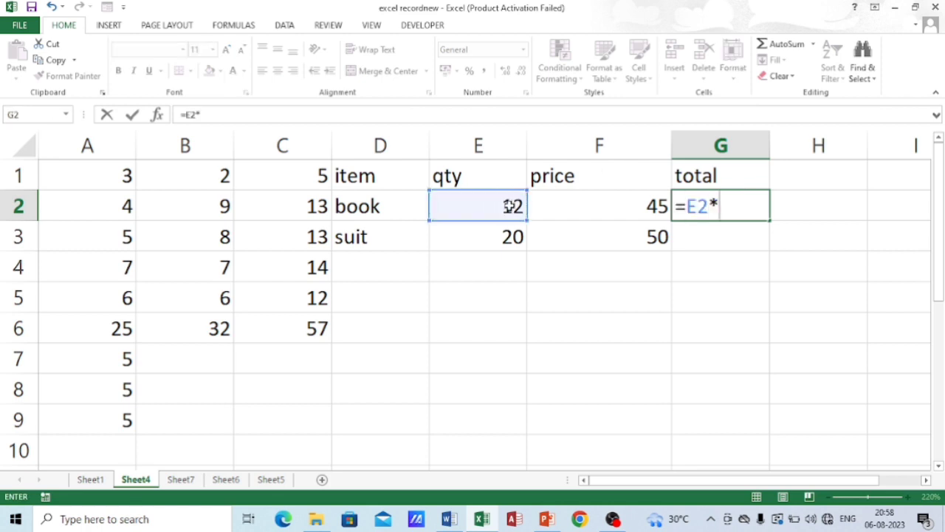
left_click(602, 204)
key("Return")
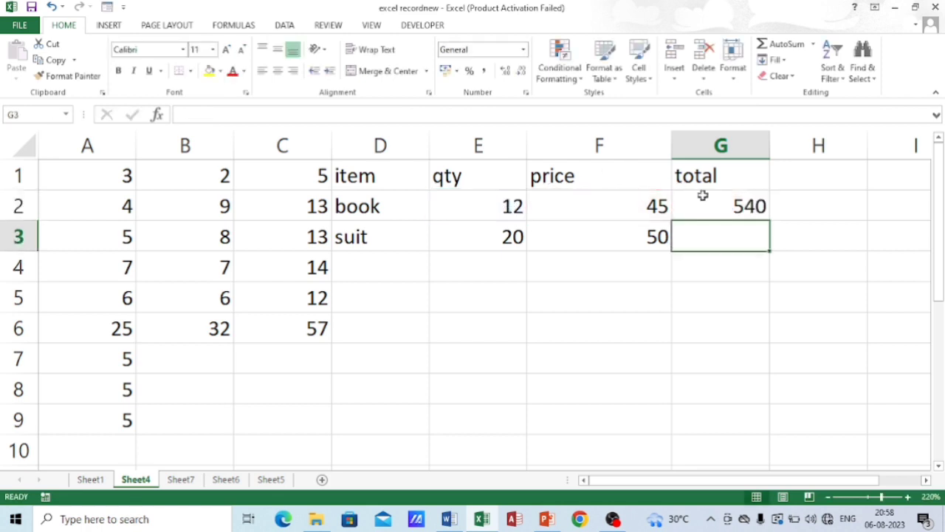
Step: Change the book's quantity to 10 and price to 200
left_click(702, 195)
left_click(635, 204)
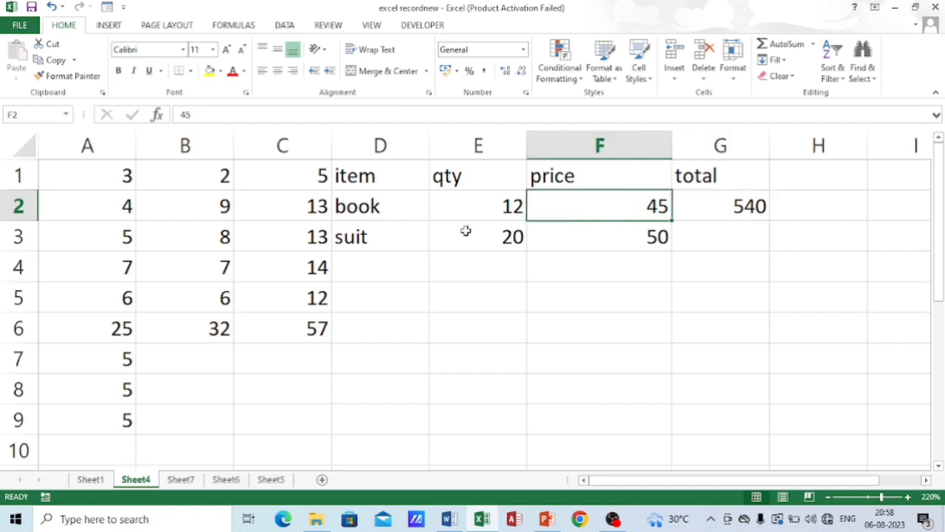
left_click(513, 207)
type("10")
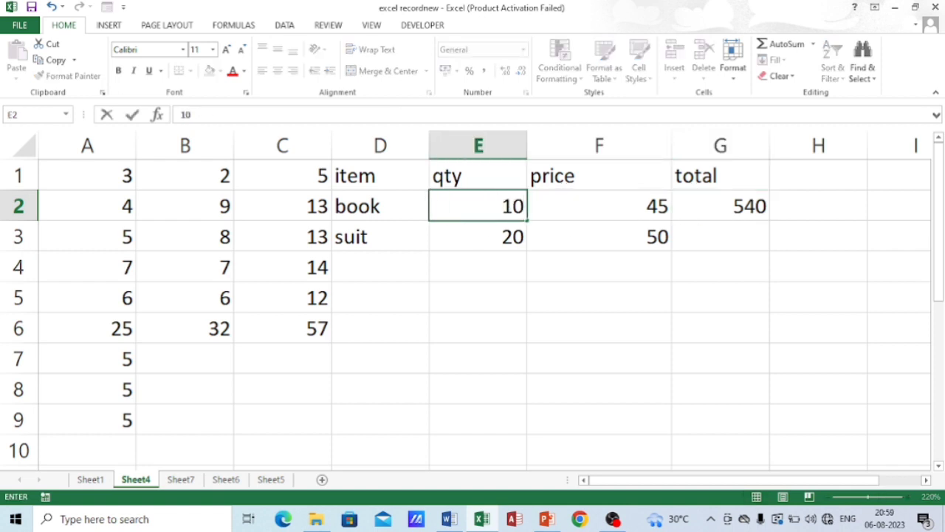
key("Tab")
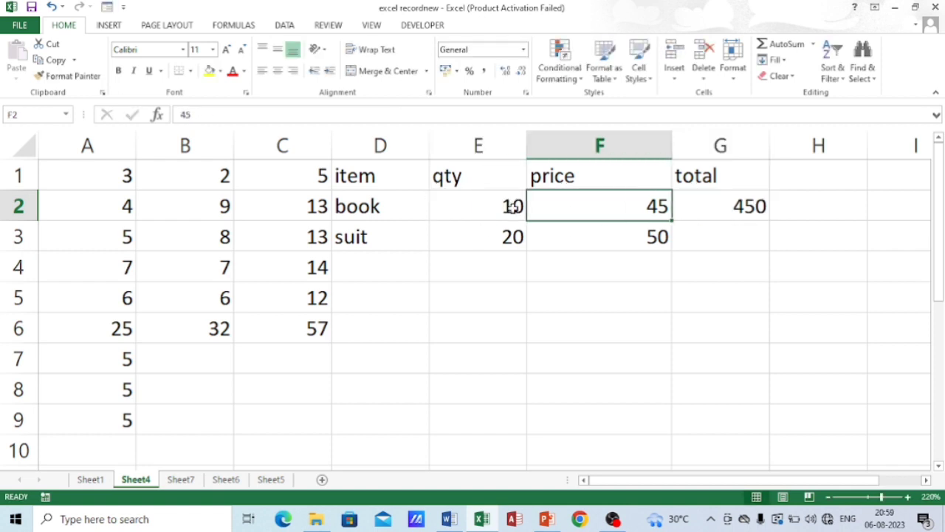
type("200")
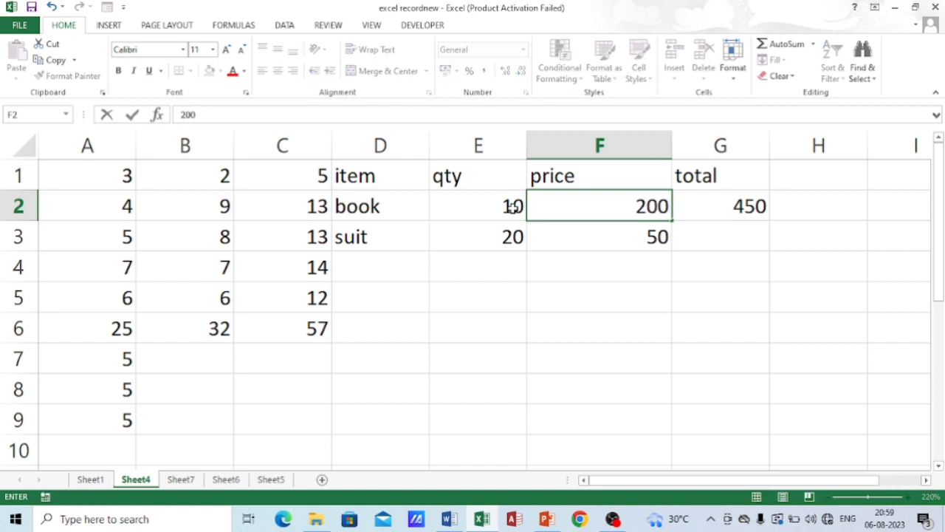
key("Tab")
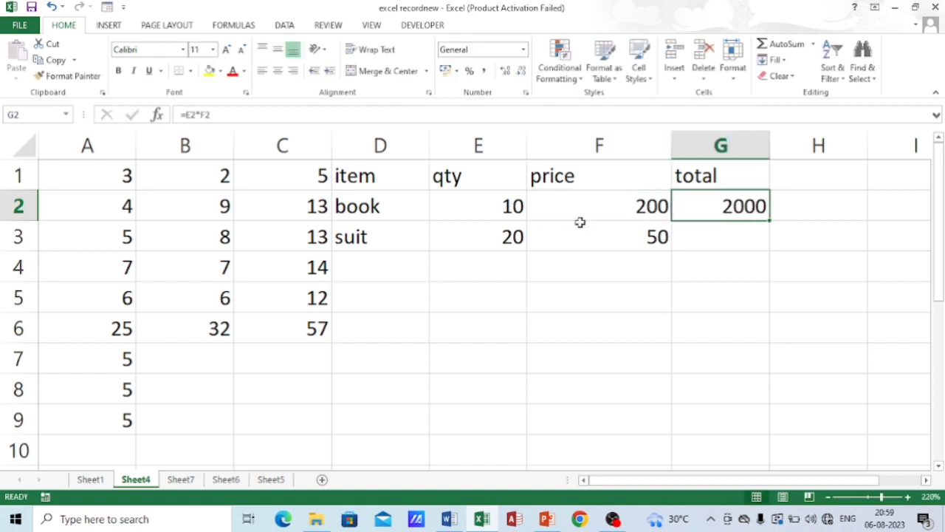
Step: Fill the total formula down to G3 and AutoSum G2:G3 into G5, giving 3000
left_click_drag(769, 218, 771, 247)
left_click(740, 206)
left_click_drag(740, 207, 745, 297)
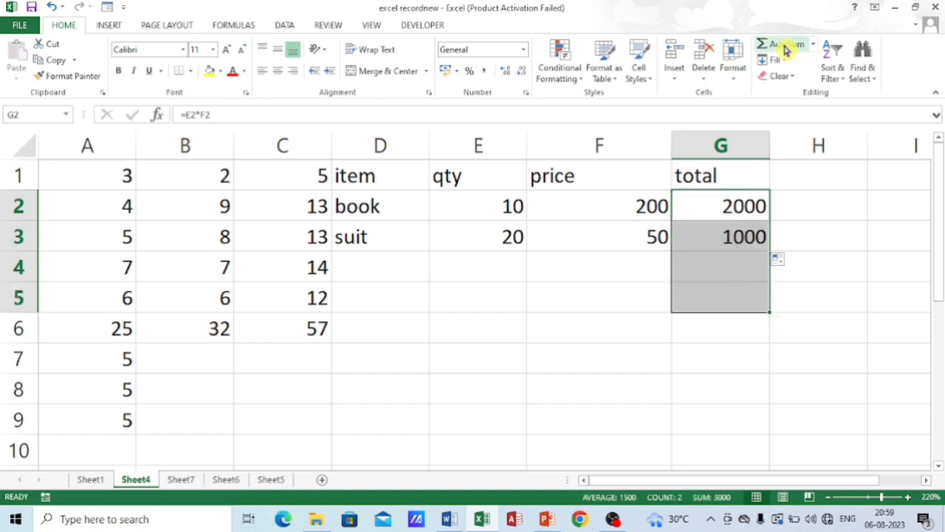
left_click(783, 45)
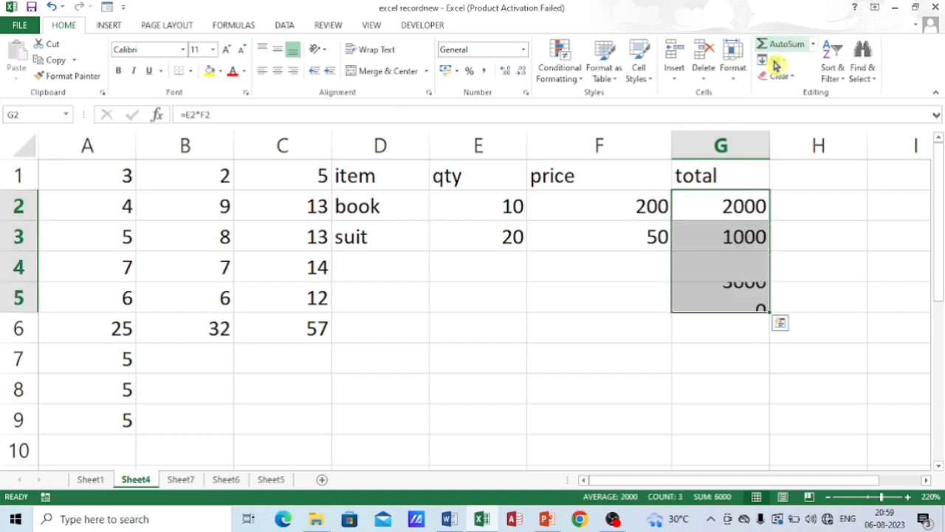
left_click(730, 299)
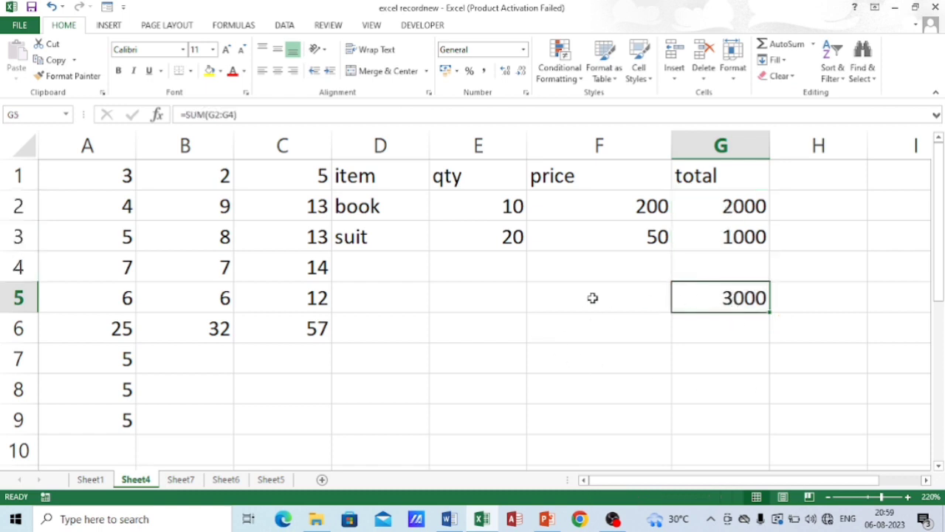
left_click(833, 215)
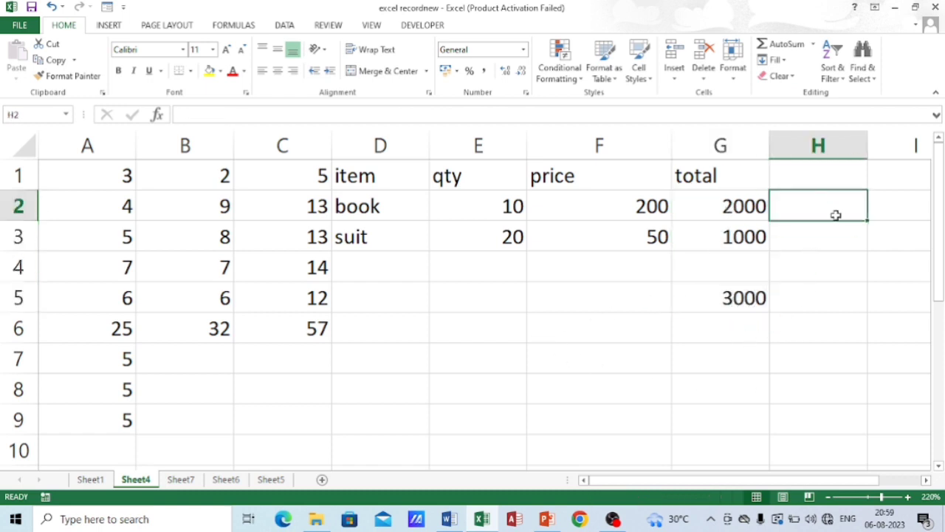
Step: Enter =SUMPRODUCT(E2:E3,F2:F3) in H2, giving 3000
type("=")
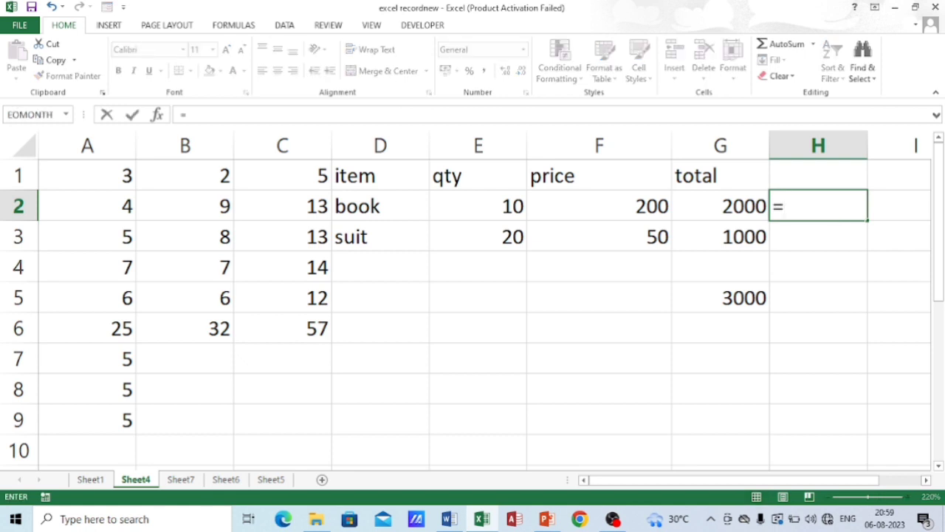
type("sum")
key("Down")
key("Down")
key("Down")
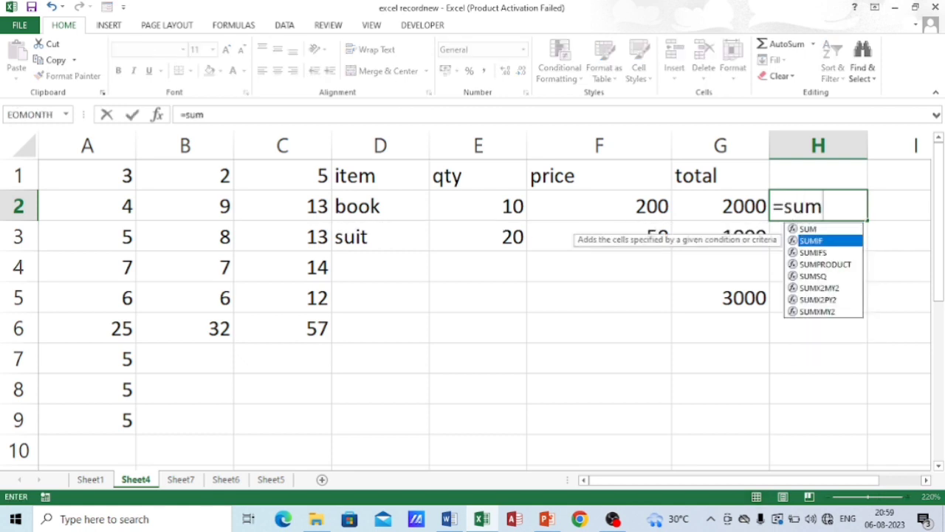
key("Tab")
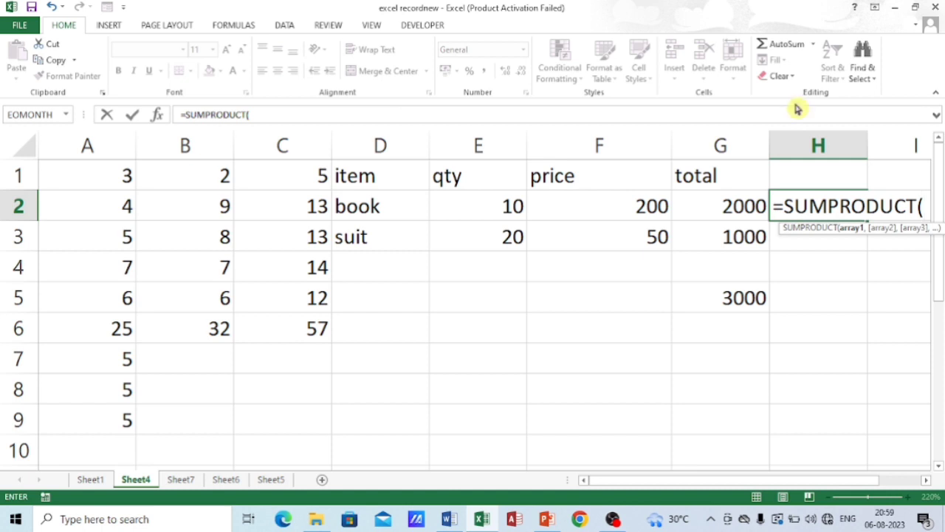
left_click_drag(490, 200, 487, 231)
type(",")
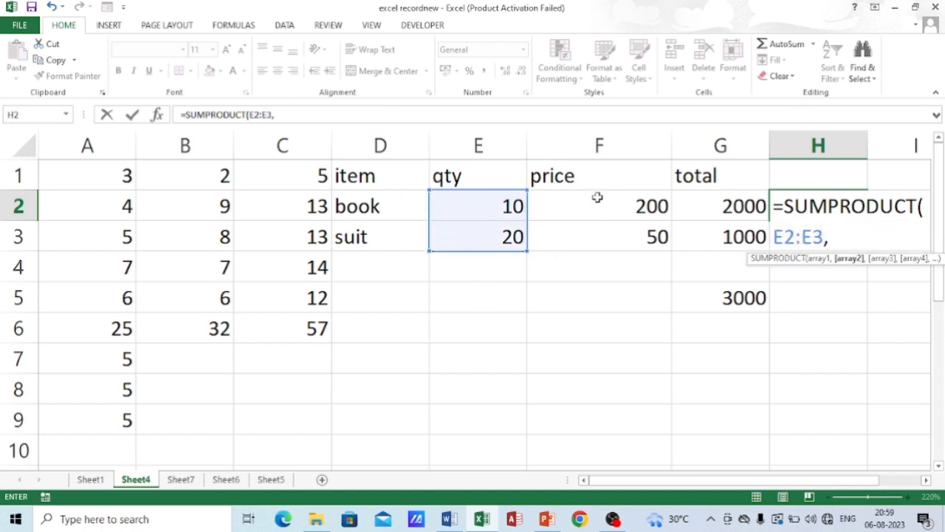
left_click_drag(597, 196, 601, 226)
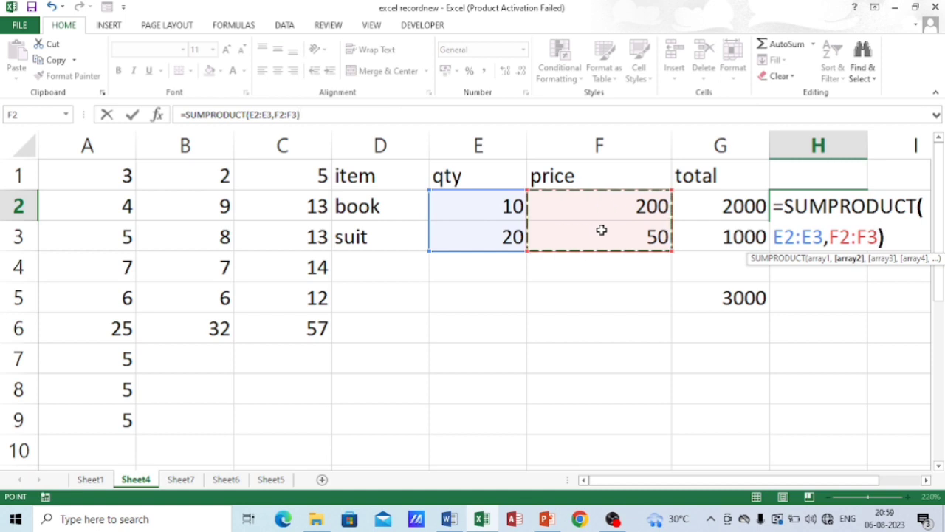
key("Return")
Step: Compare H2's SUMPRODUCT formula with the G2 and G5 formulas
left_click(812, 216)
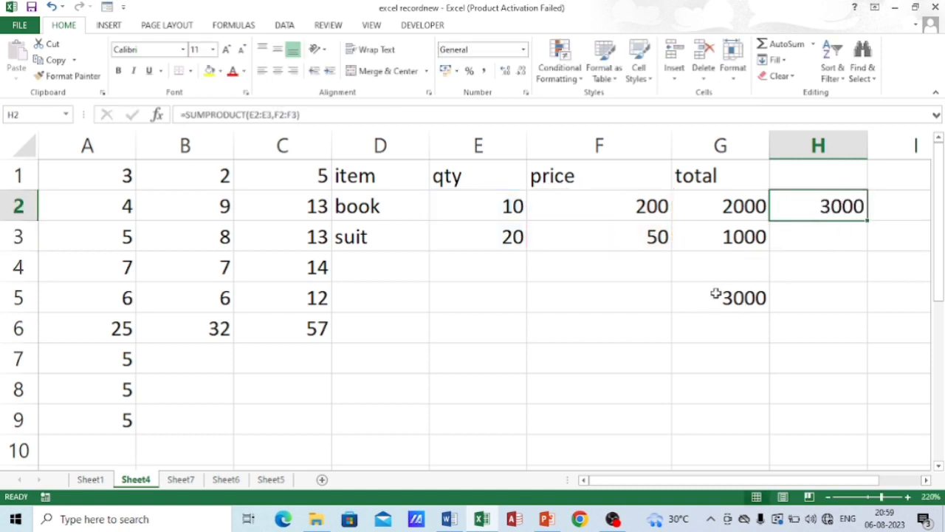
left_click(736, 210)
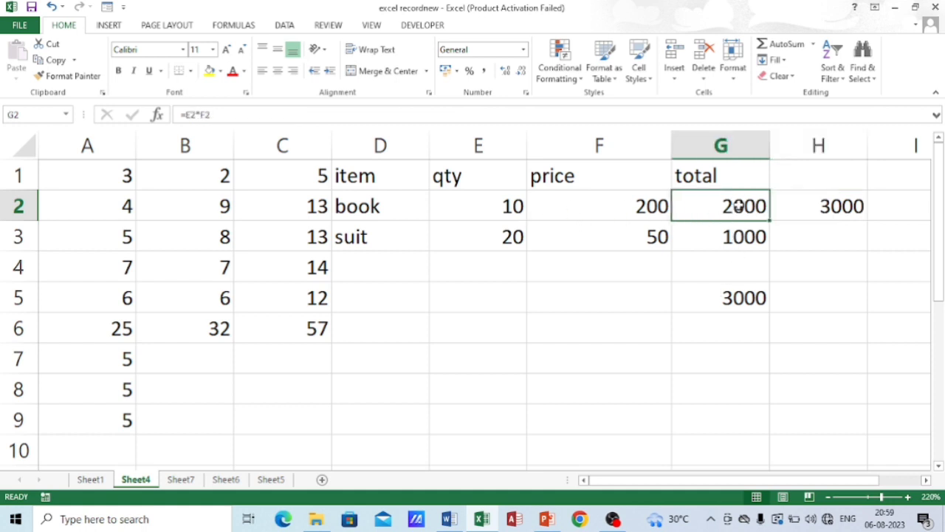
left_click(730, 299)
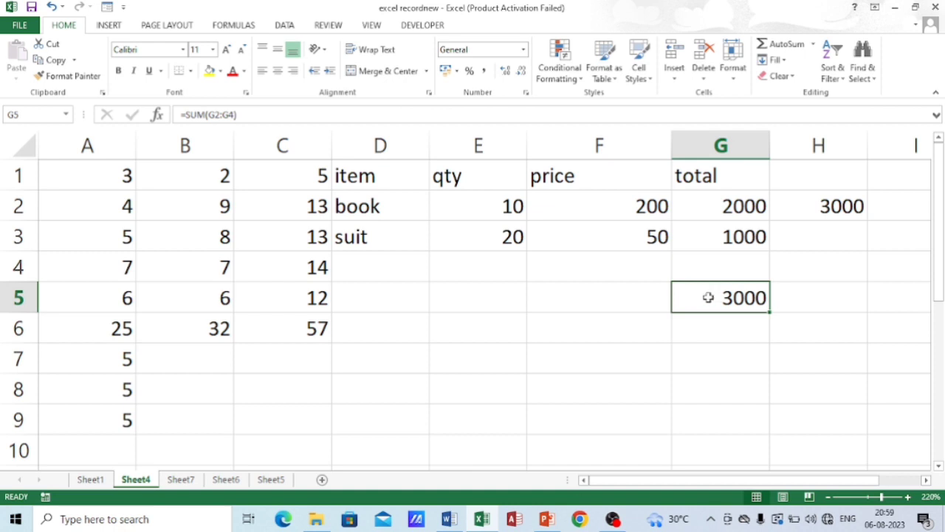
left_click(820, 206)
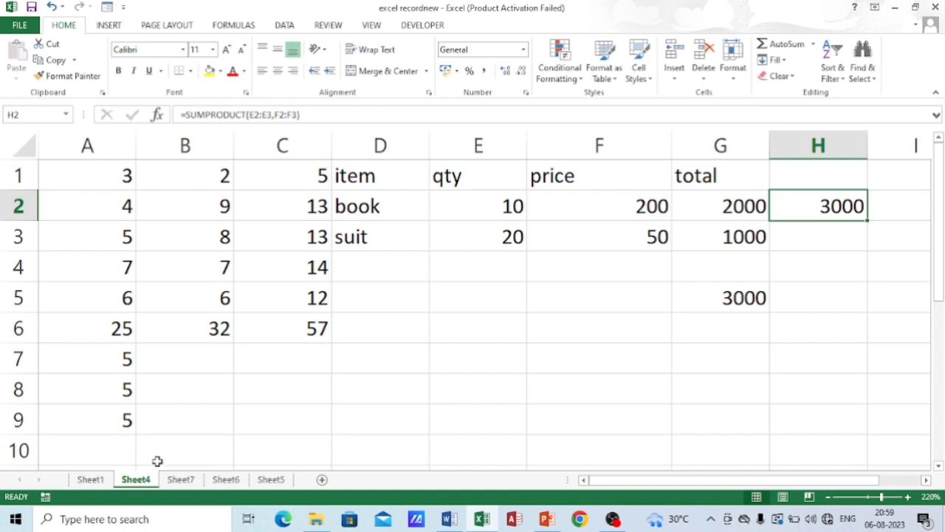
Step: On Sheet7, enter ANNU, HEENA, JUHI, seeta and rani in A1:A5
left_click(184, 480)
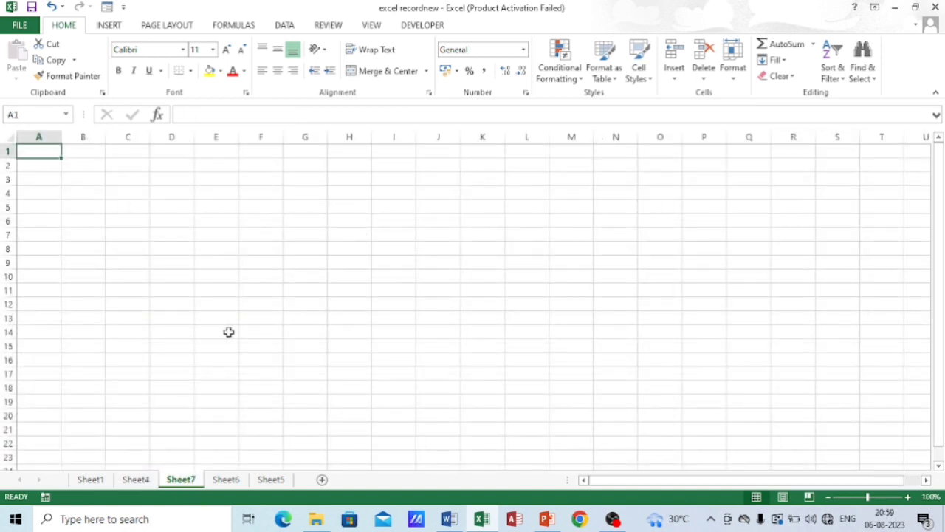
scroll(228, 328, "up", 4, "ctrl")
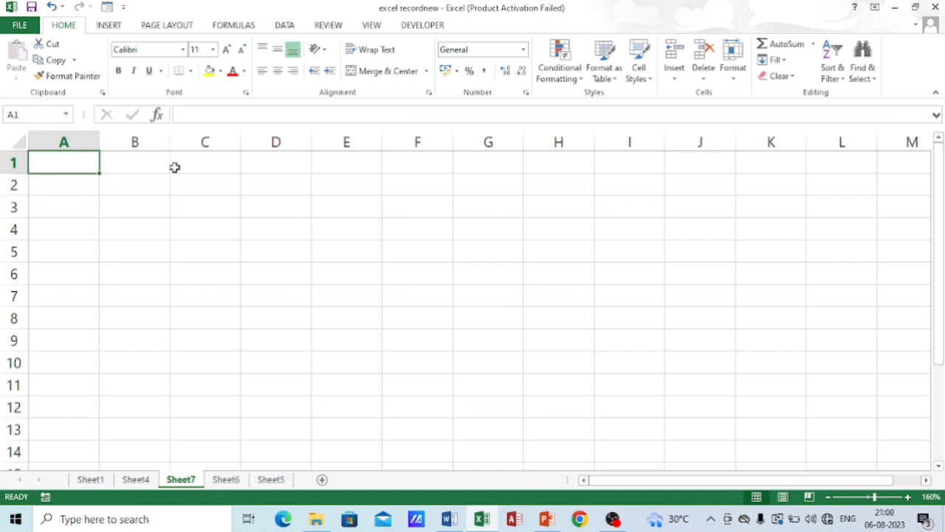
type("ANNU")
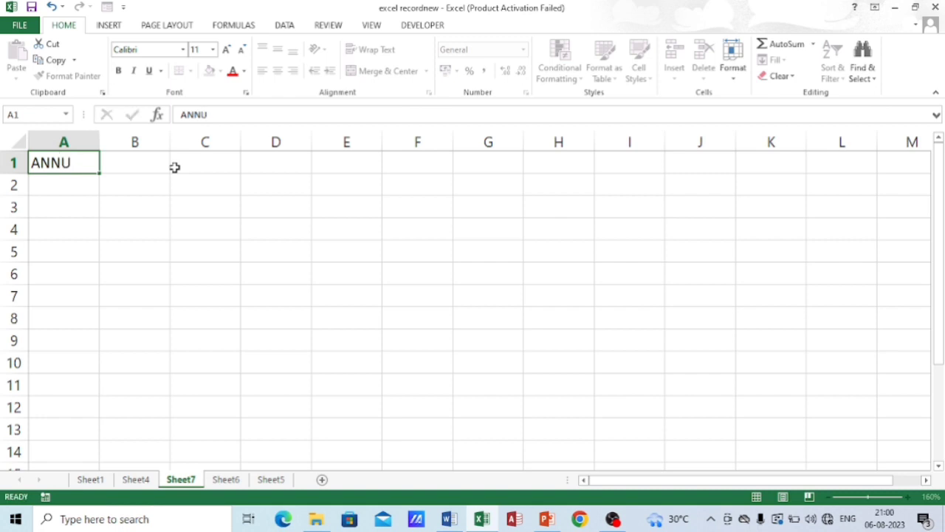
key("Return")
type("HEE")
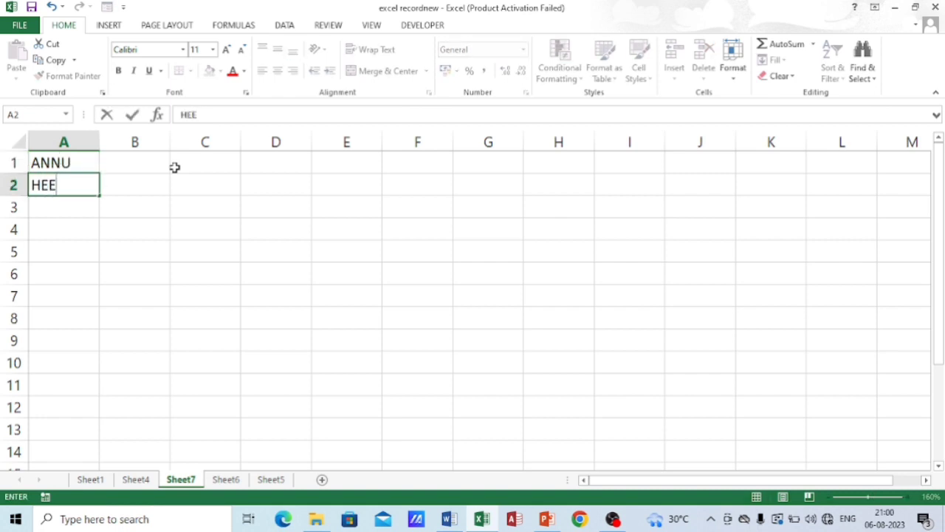
type("NA")
key("Return")
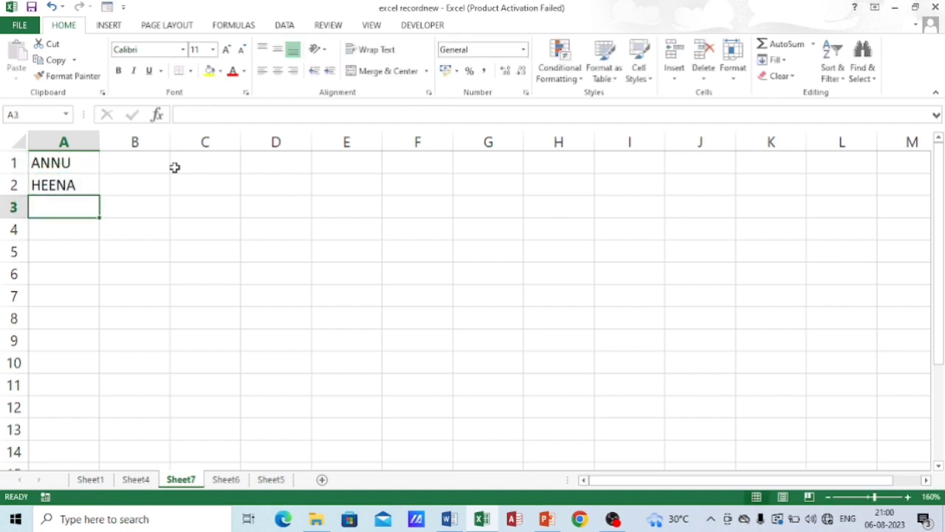
type("JU")
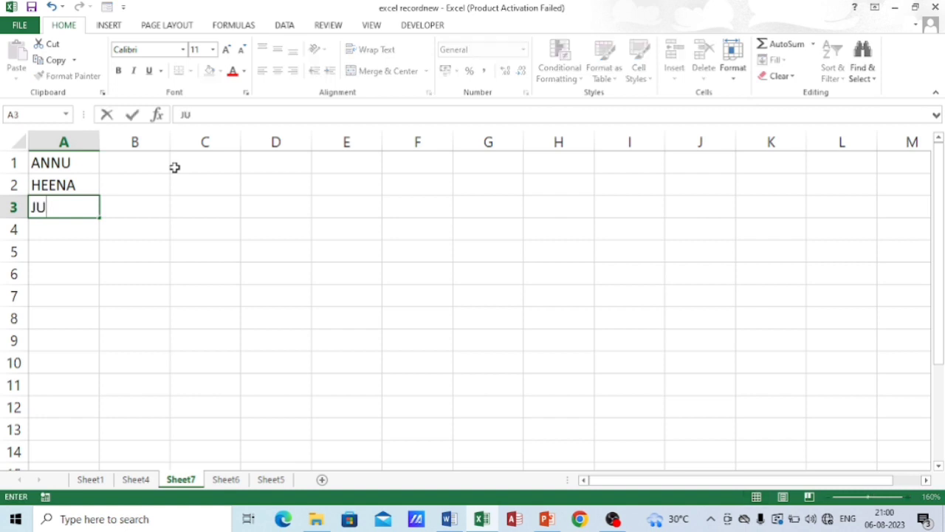
type("HI")
key("Return")
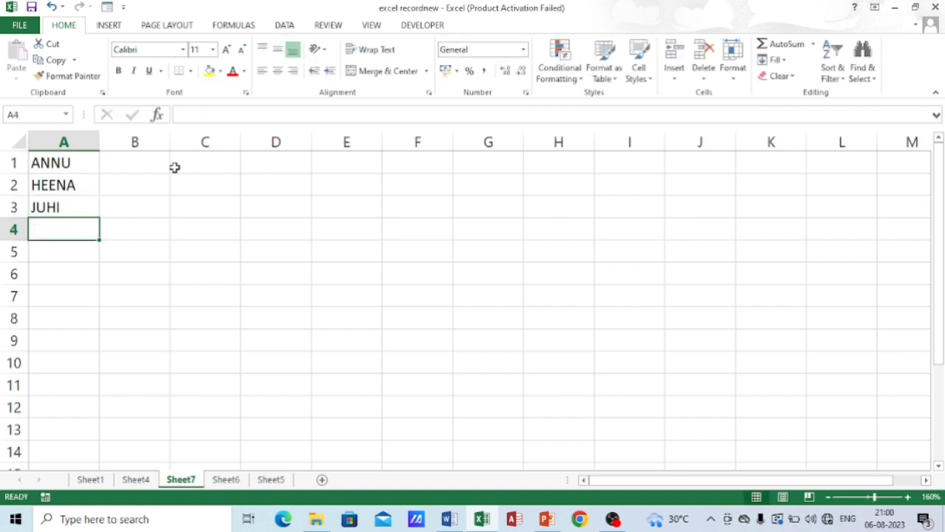
type("seeta")
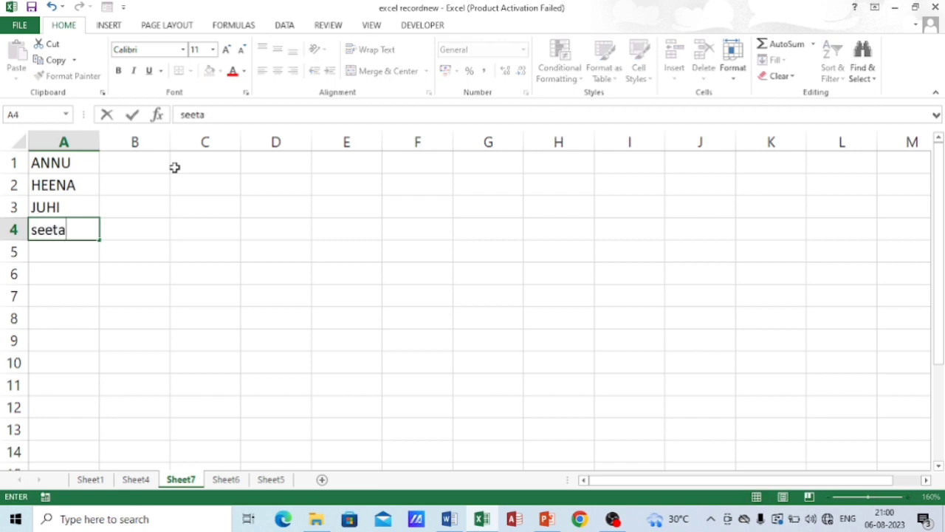
key("Return")
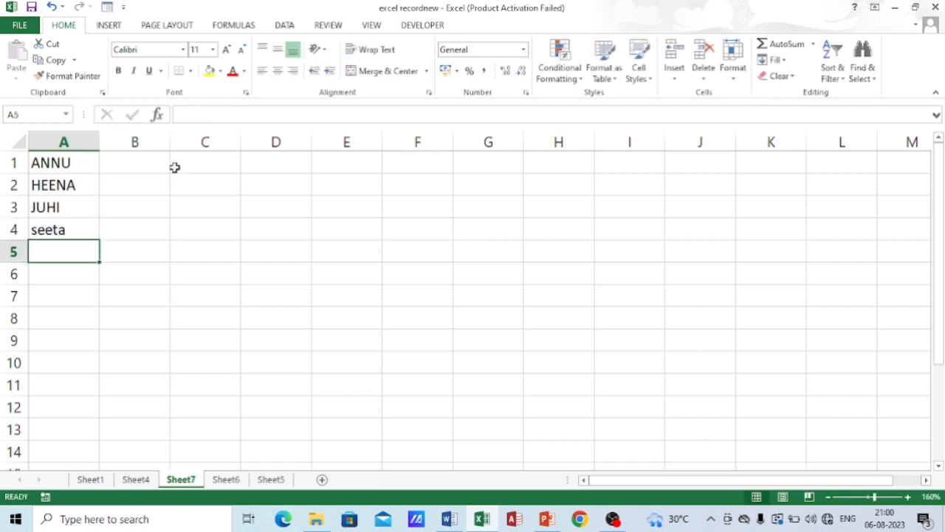
type("ran")
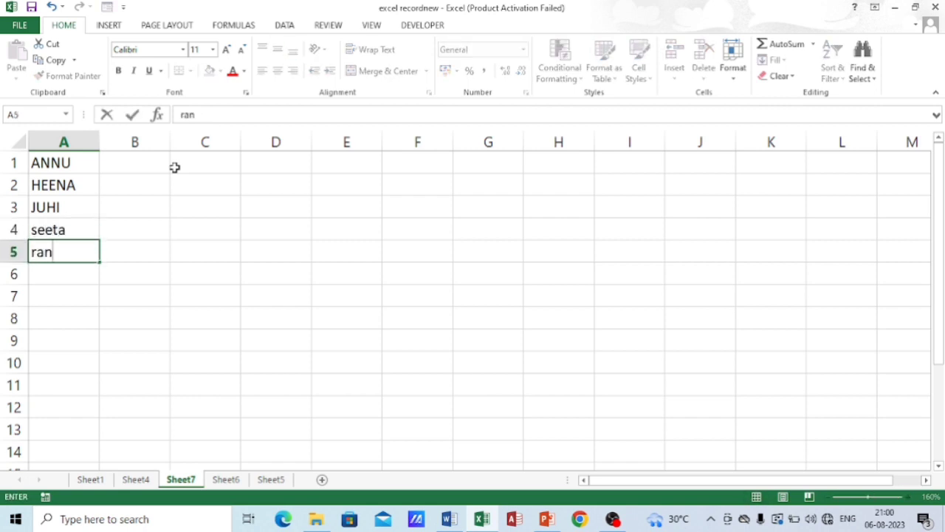
key("Tab")
key("Up")
key("Up")
key("Up")
key("Up")
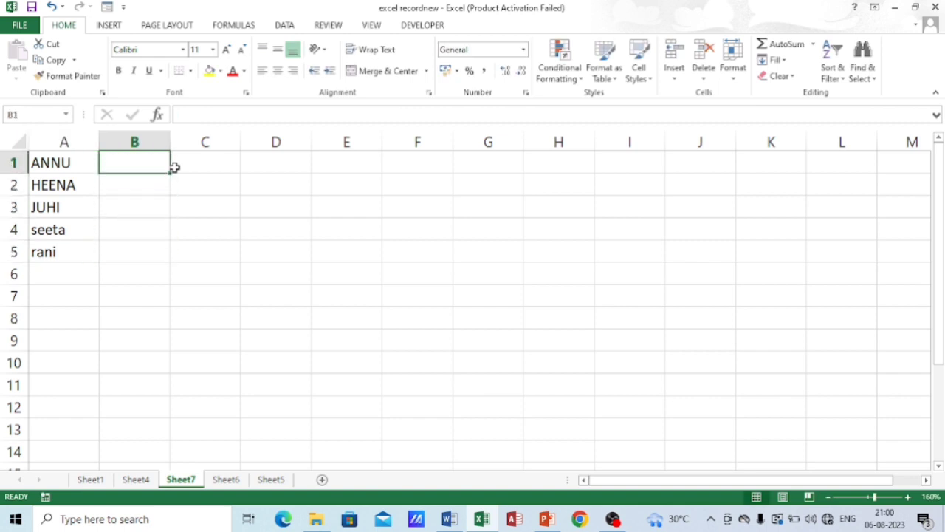
Step: Enter =LOWER(A1) in B1 and fill it down to B3
type("=")
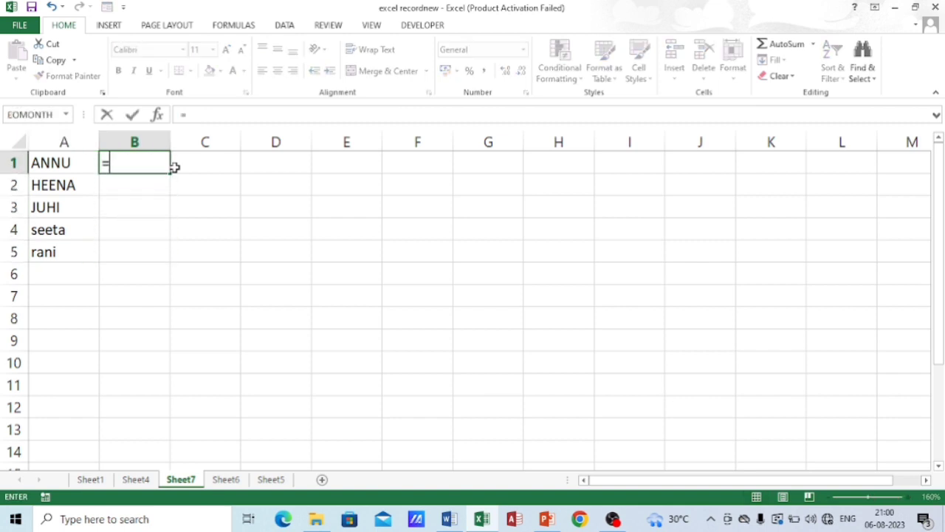
type("lowe")
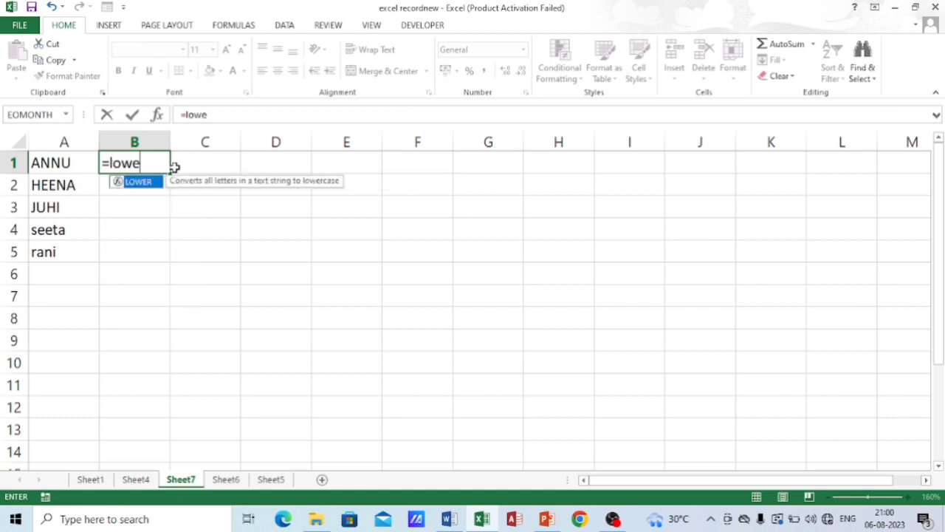
type("r(")
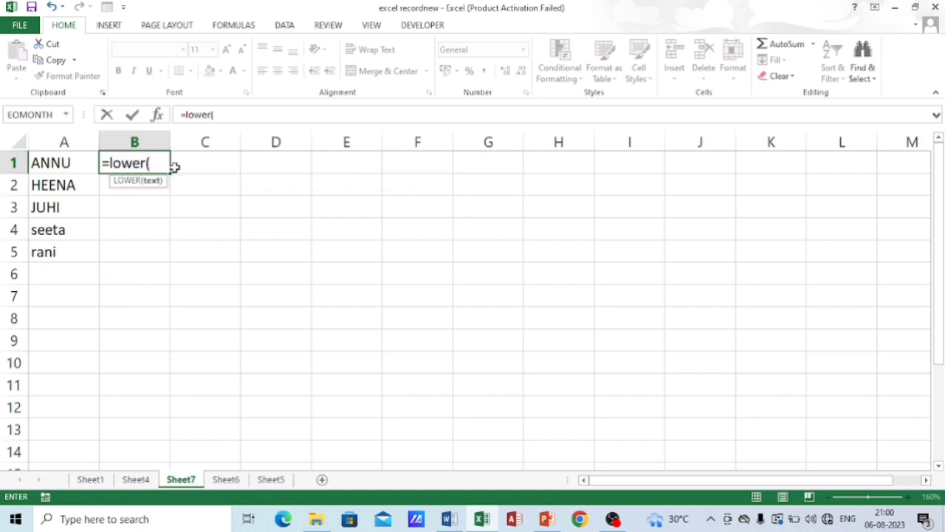
left_click(49, 167)
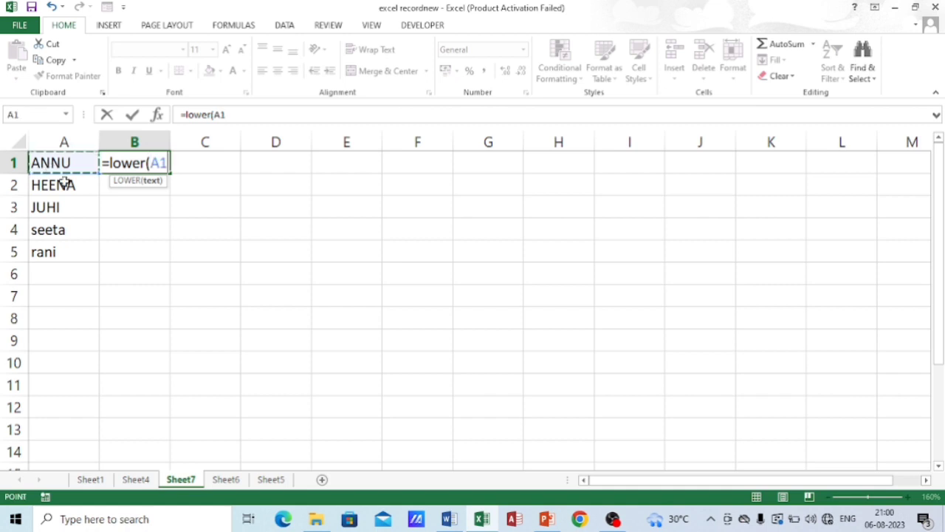
type(")")
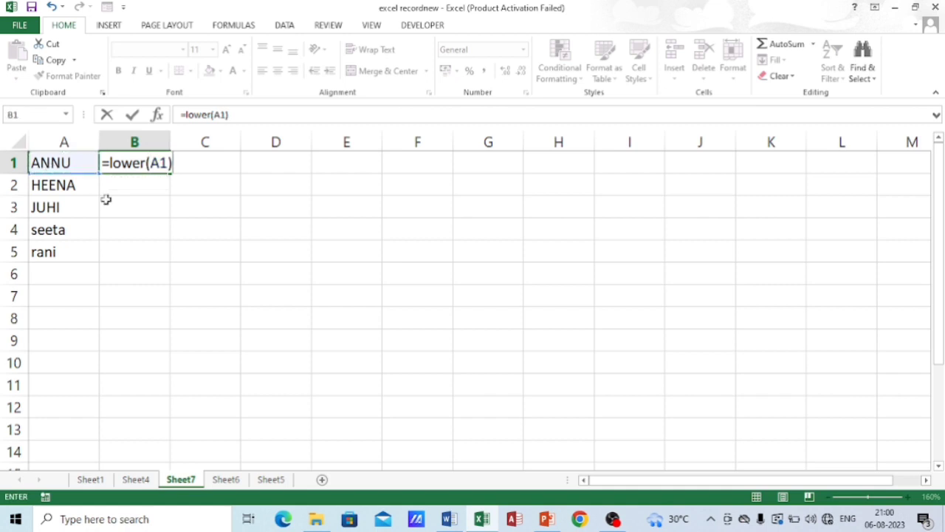
key("Return")
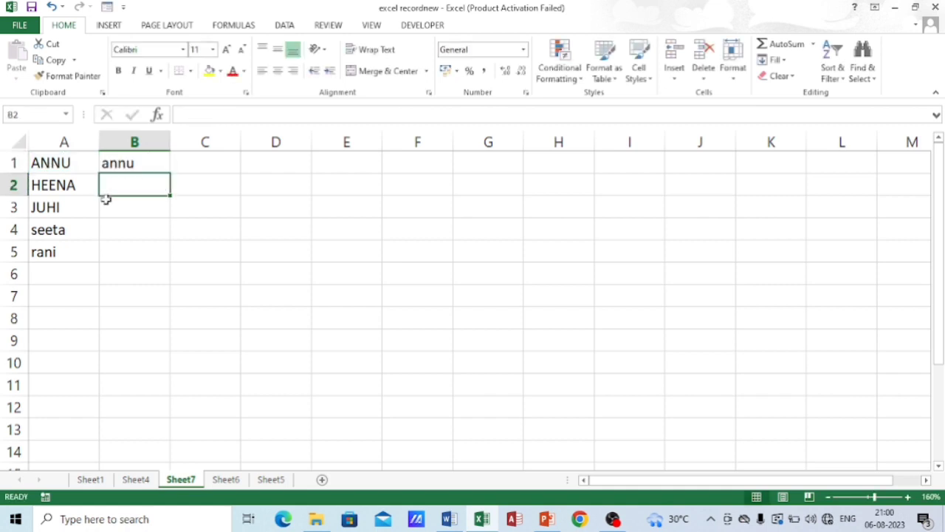
key("Up")
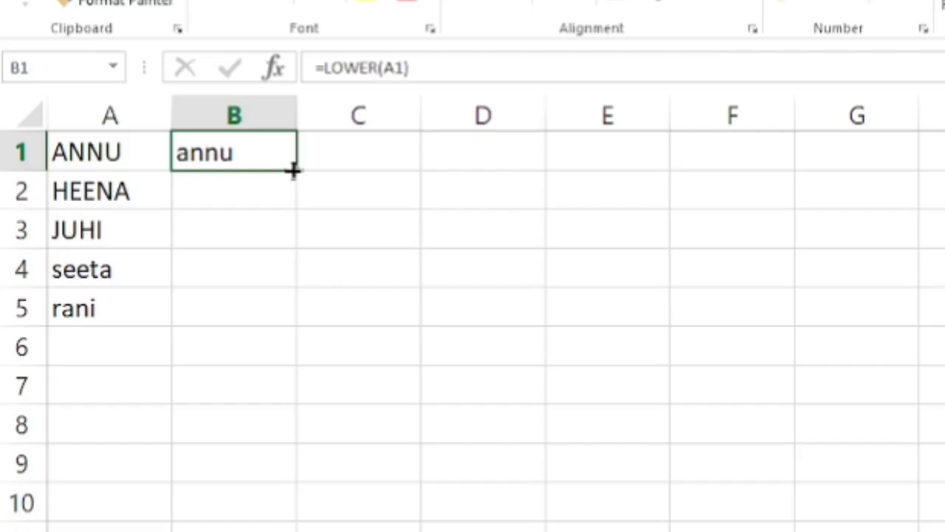
left_click_drag(170, 173, 168, 209)
left_click_drag(292, 235, 292, 237)
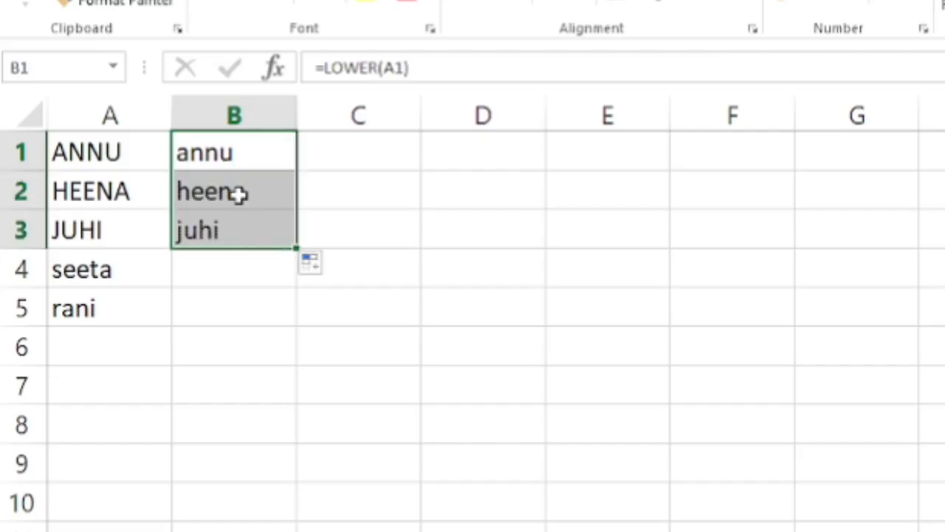
Step: Enter =UPPER(A4) in B4 and fill it down to B5
left_click(240, 276)
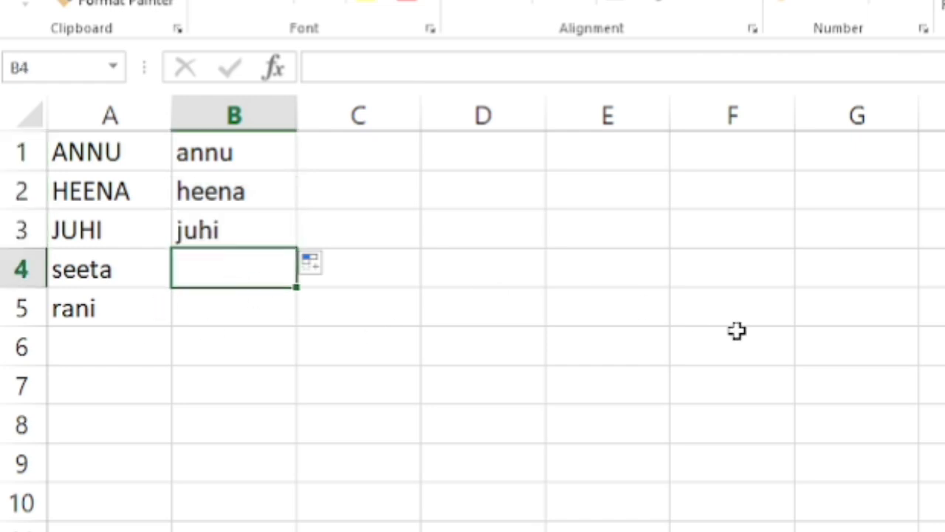
type("=upper")
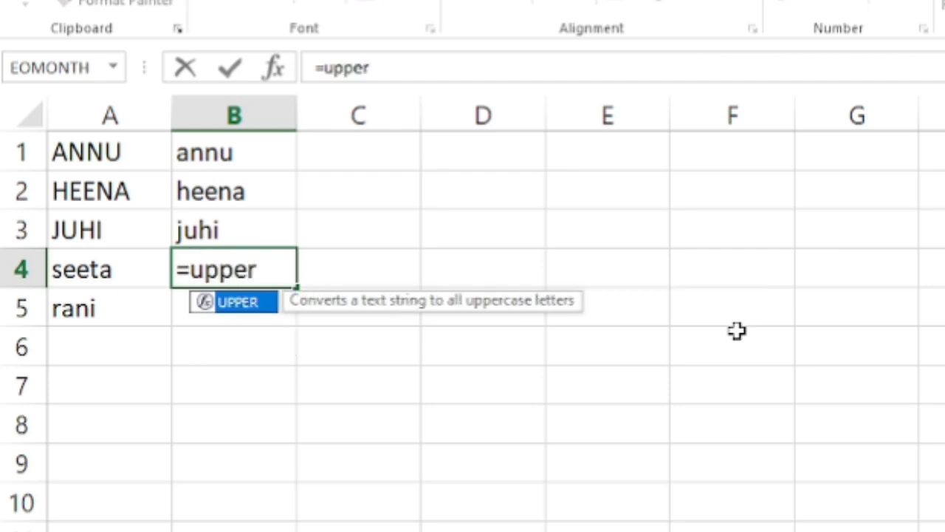
type("(")
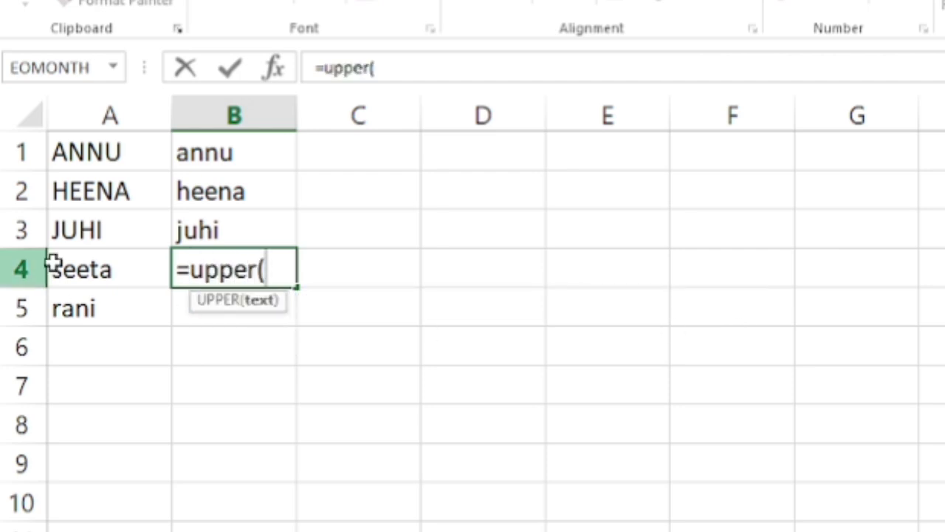
left_click(84, 267)
type(")")
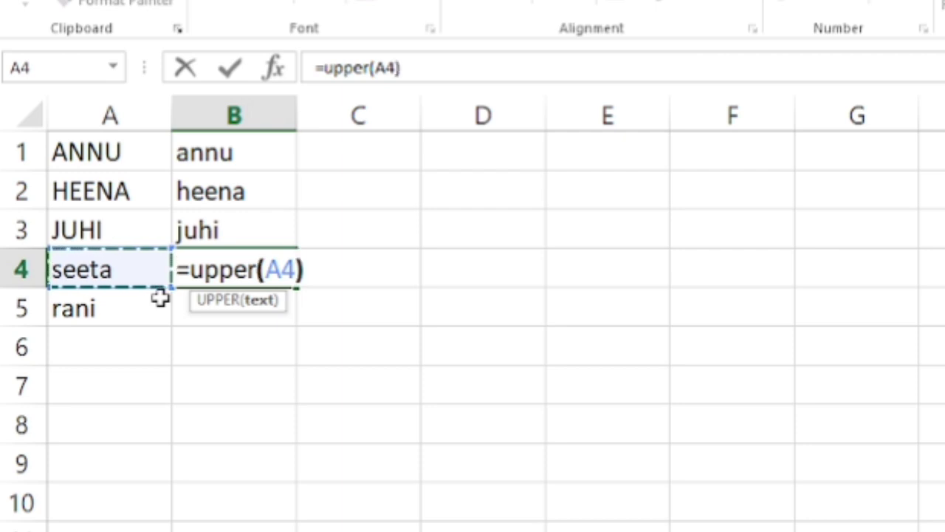
key("Return")
key("Up")
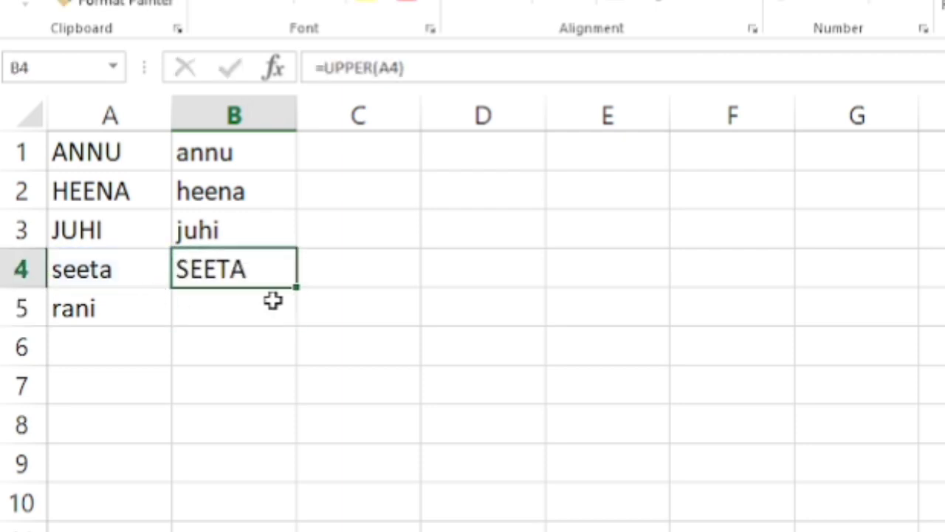
left_click_drag(293, 291, 293, 325)
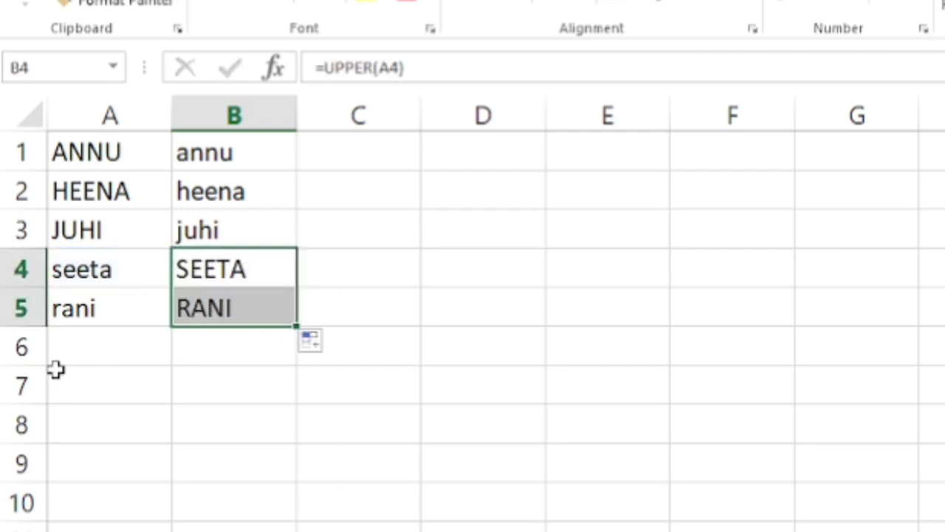
left_click(371, 158)
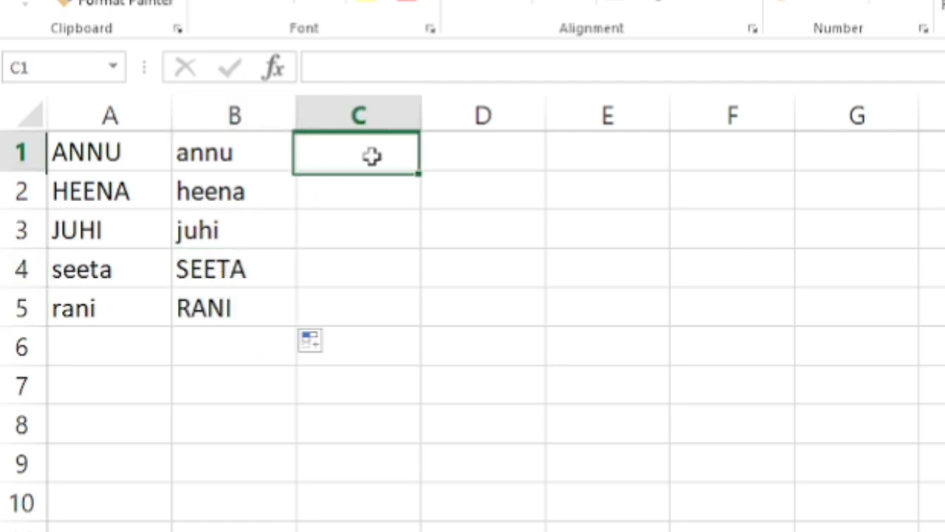
Step: Widen column C, enter =PROPER(B1) in C1 and fill it down to C5
left_click_drag(421, 116, 532, 116)
type("p")
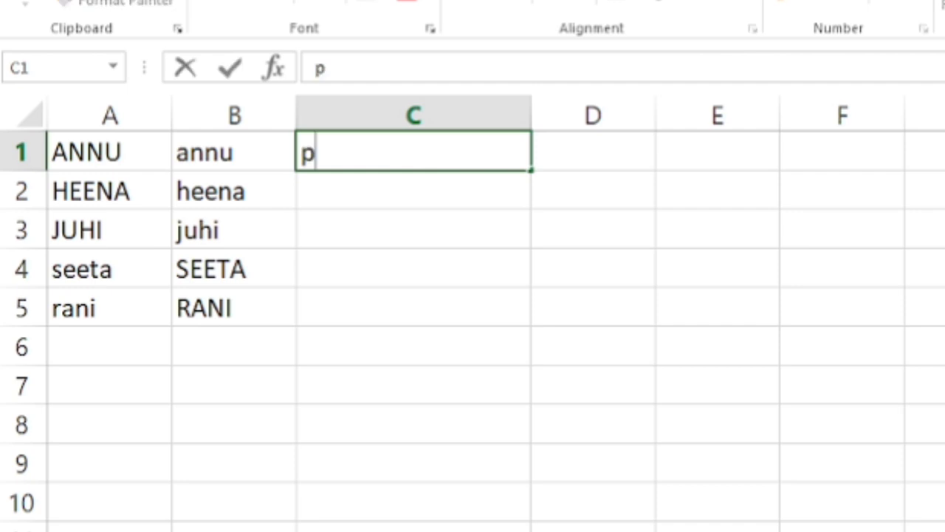
key("BackSpace")
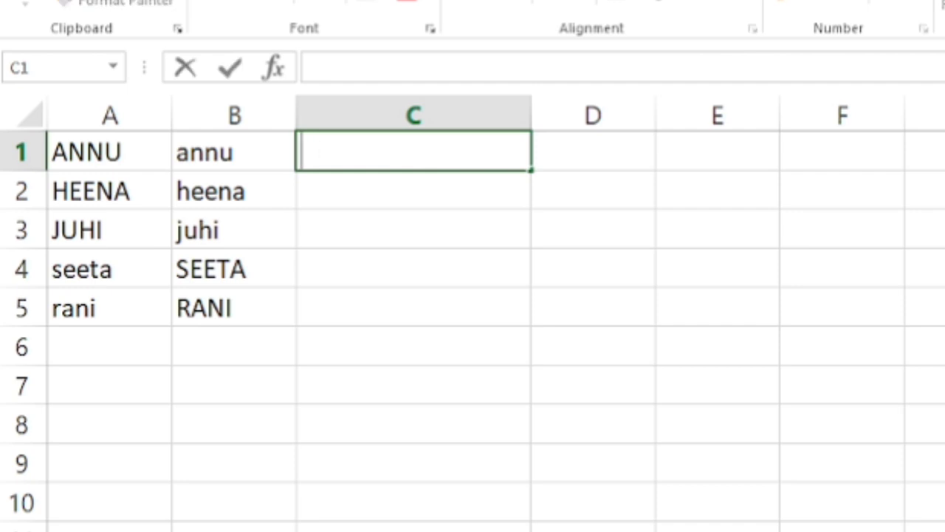
type("=p")
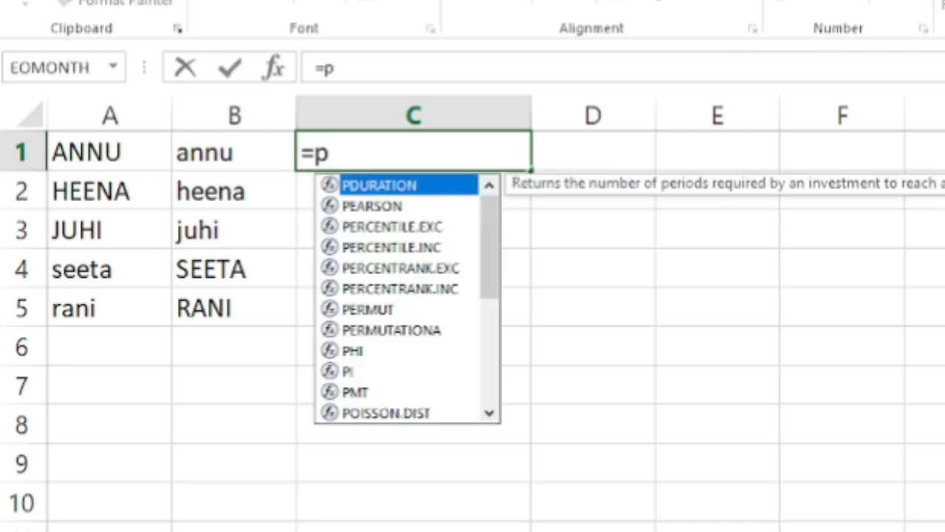
type("roper")
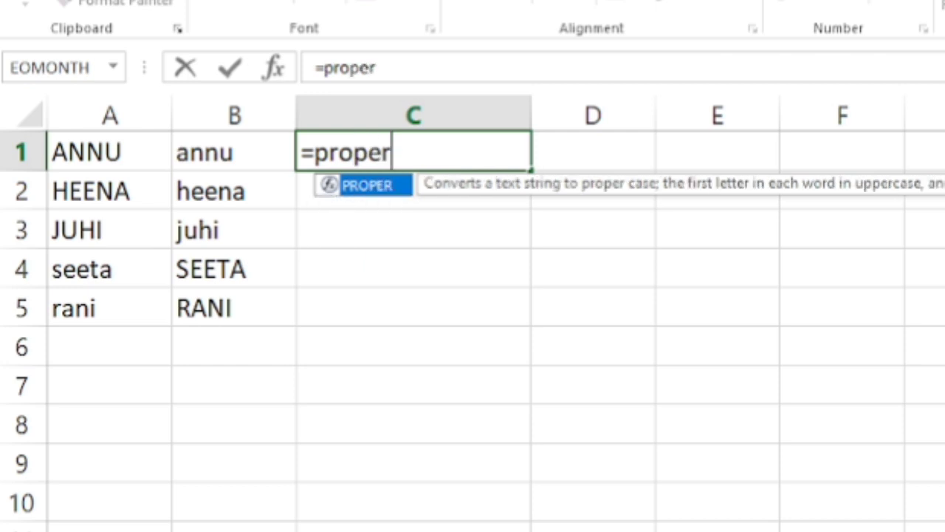
type("(")
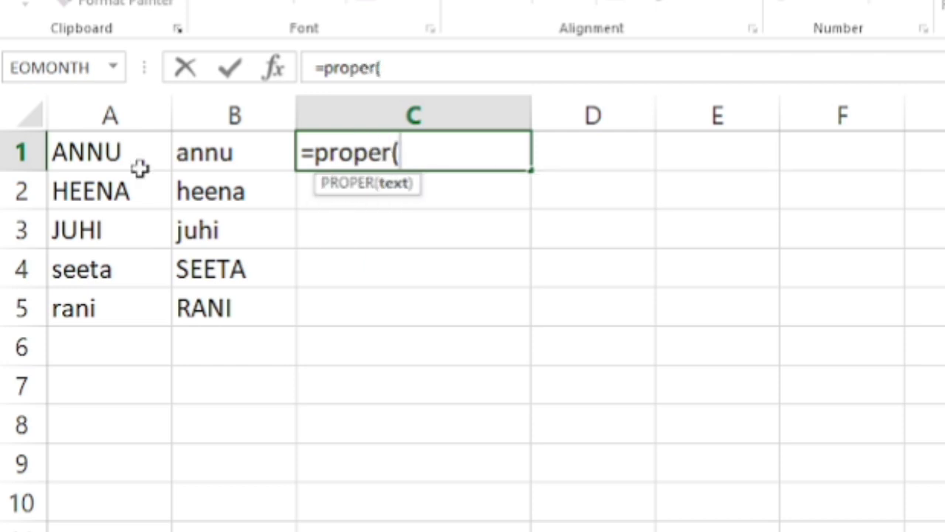
left_click(234, 153)
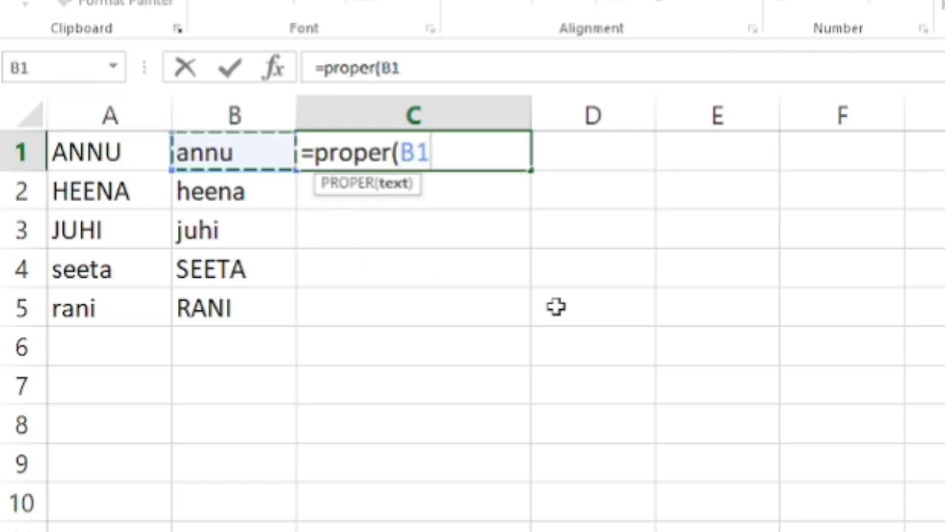
type(")")
key("Return")
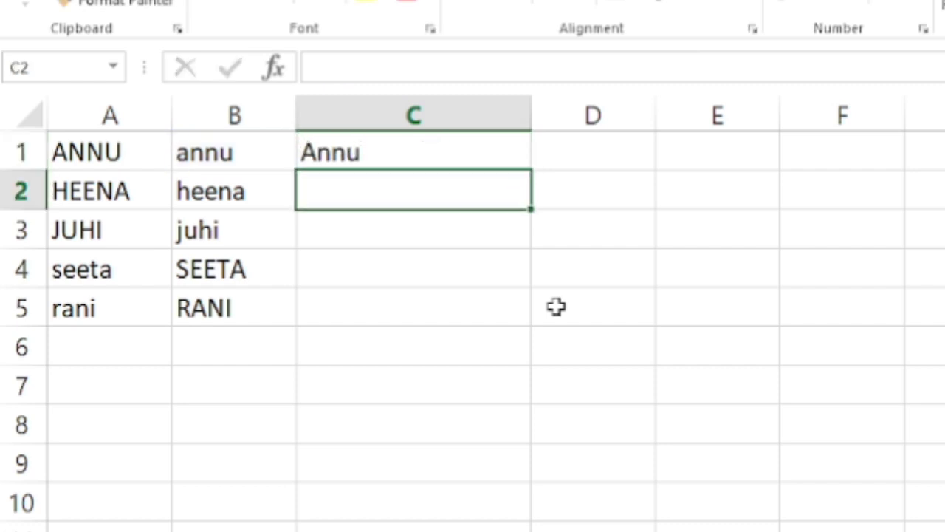
key("Up")
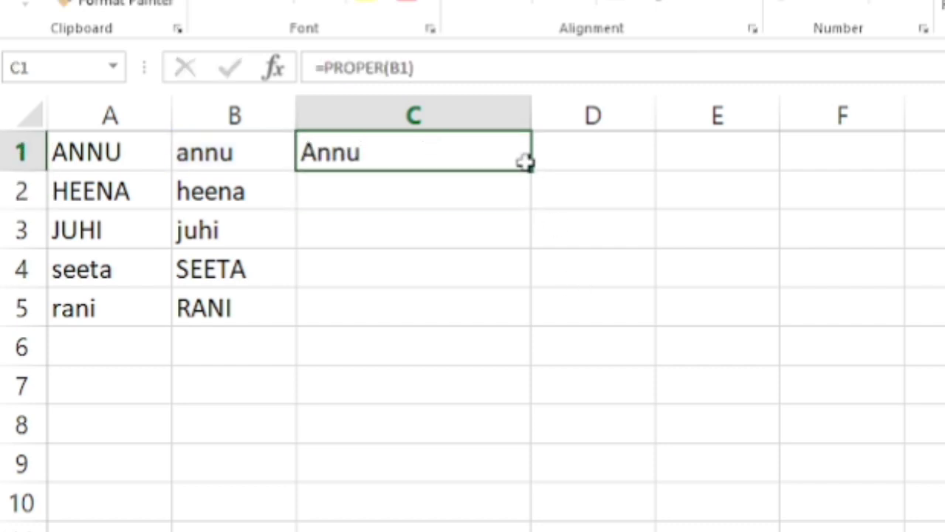
left_click_drag(530, 170, 534, 313)
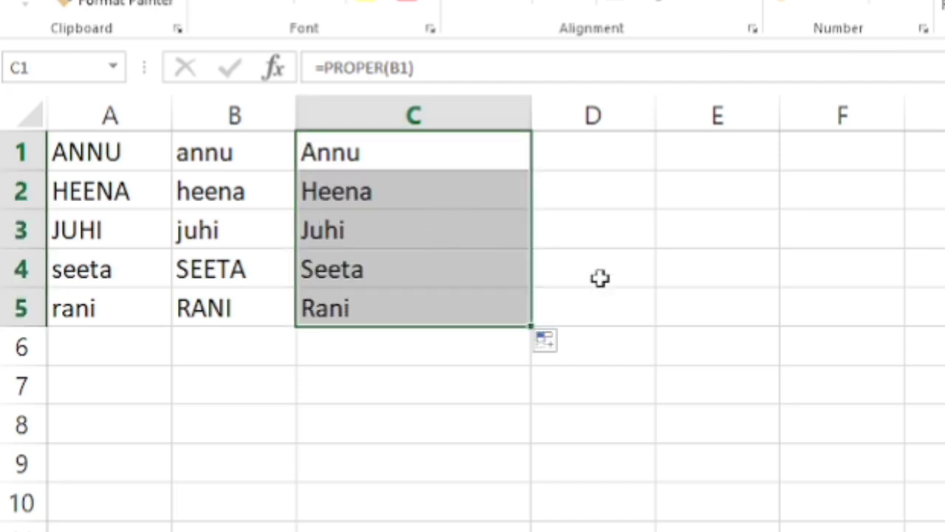
Step: Review the PROPER, LOWER and UPPER formulas in C1, B1 and B4, then widen column D
scroll(669, 315, "up", 2)
scroll(668, 313, "up", 1)
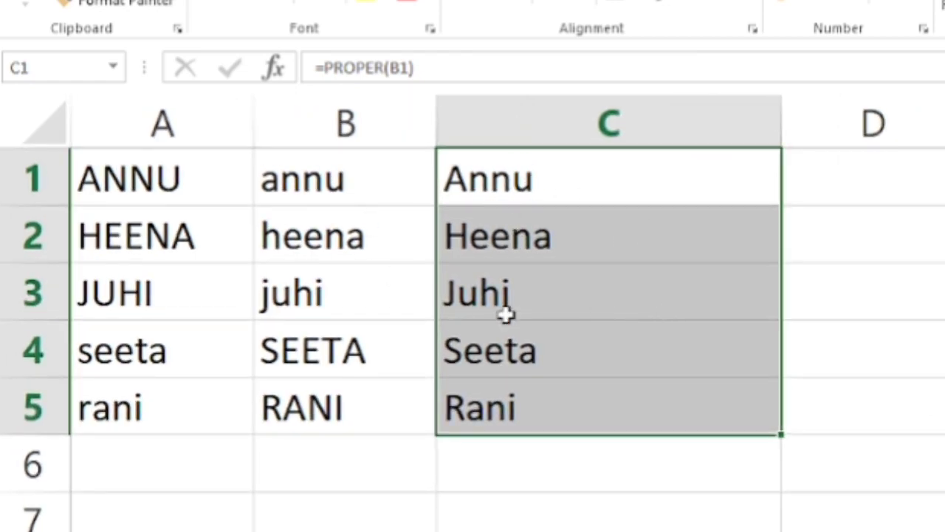
left_click(493, 199)
key("F2")
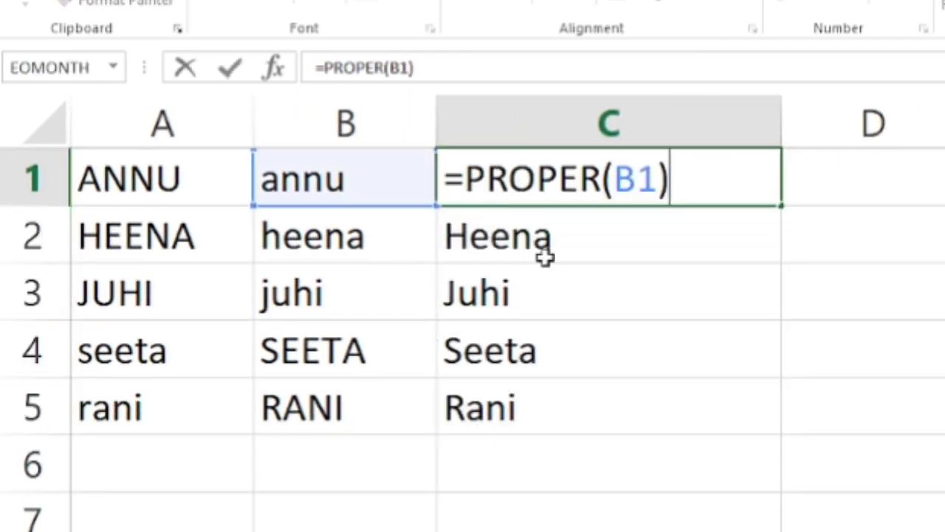
key("Return")
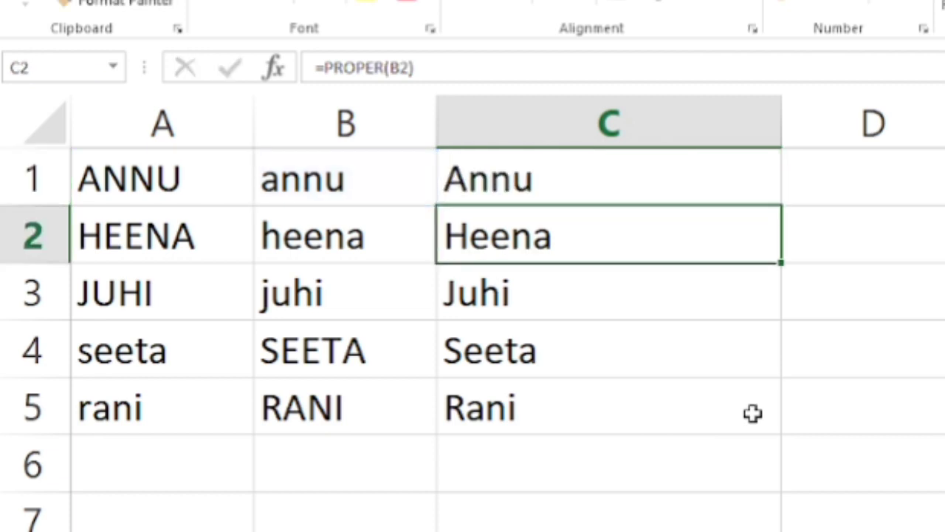
key("Up")
key("Left")
key("F2")
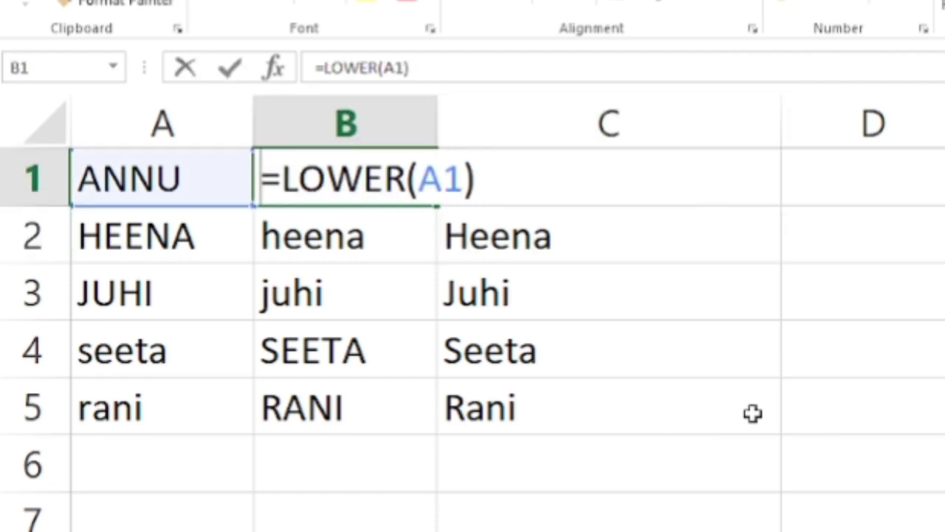
key("Return")
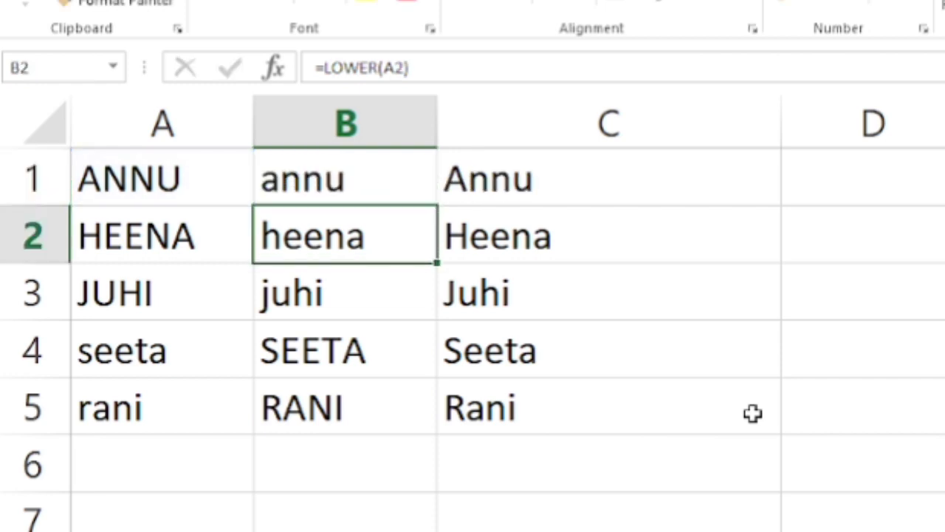
key("Down")
key("Down")
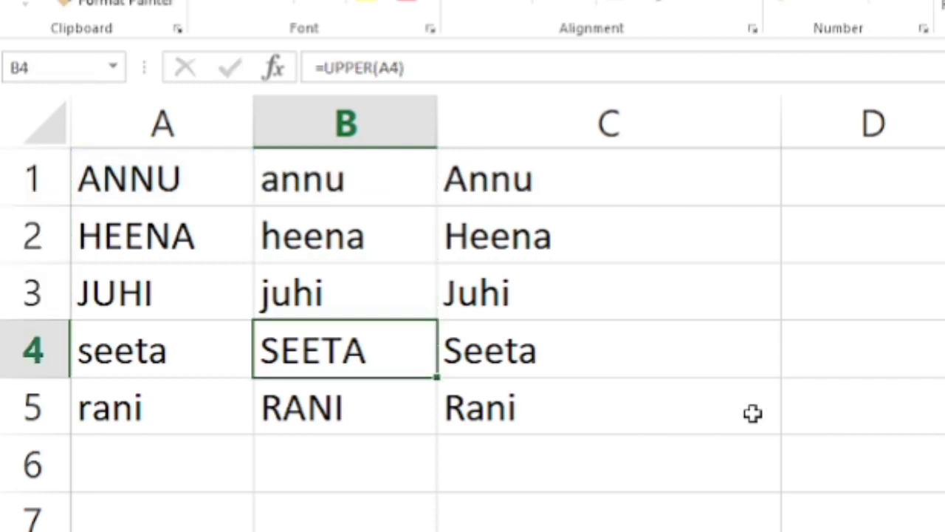
key("F2")
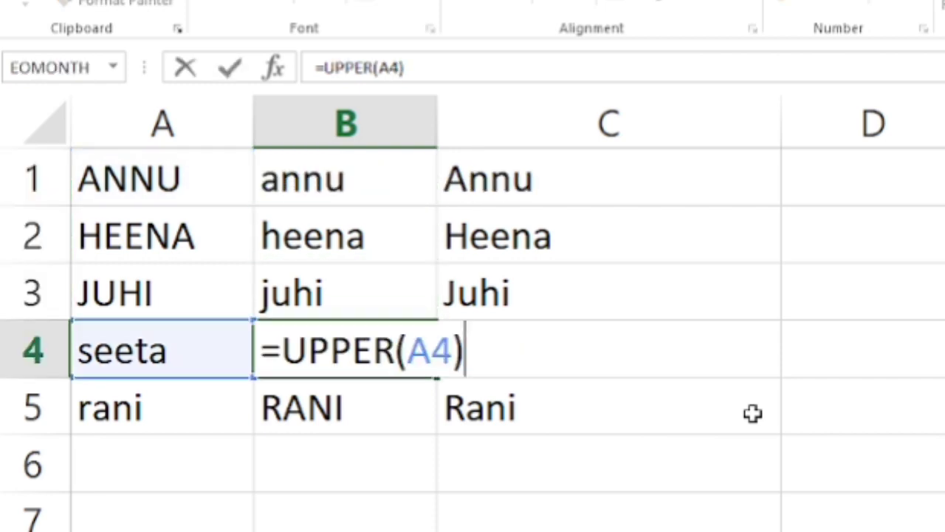
key("Return")
key("Right")
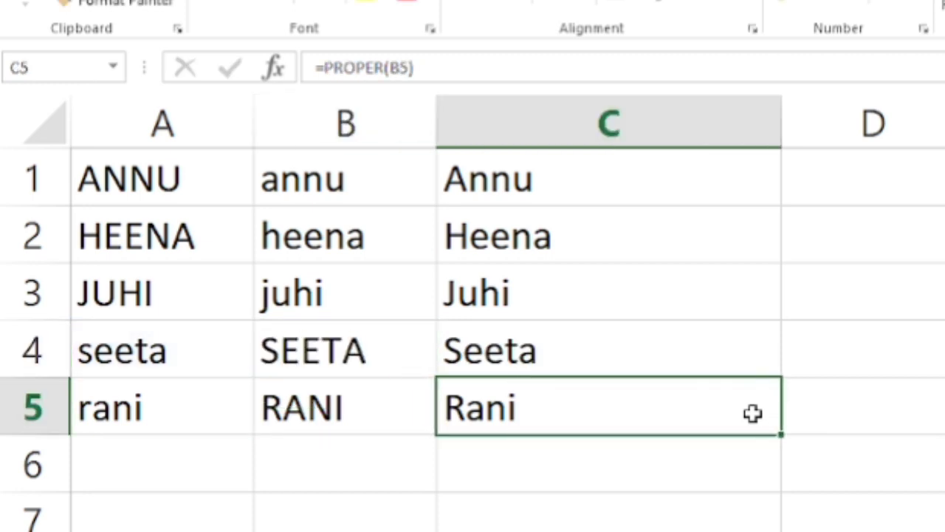
key("Up")
key("Up")
key("Up")
key("Up")
key("Right")
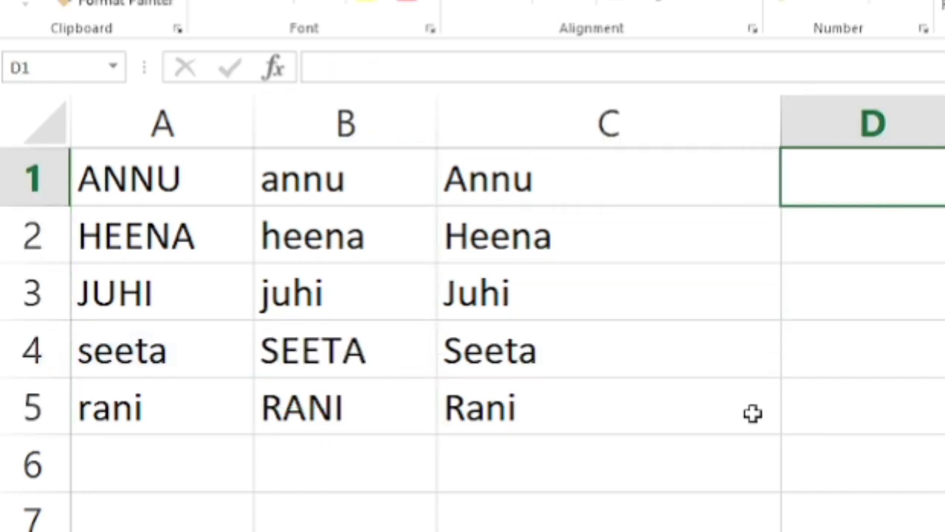
left_click_drag(943, 124, 944, 124)
Step: Enter =LEN("pioneer") in D1, returning 7, and review the formula
type("=")
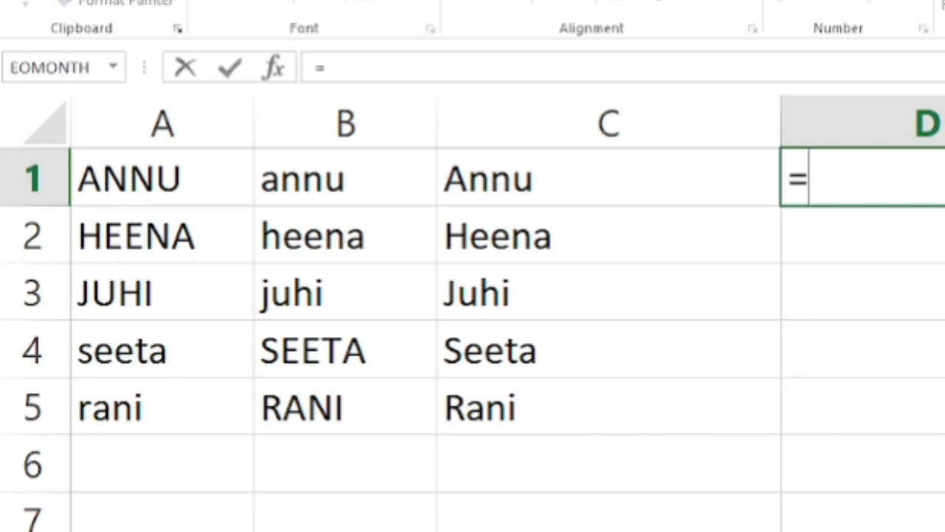
type("len(")
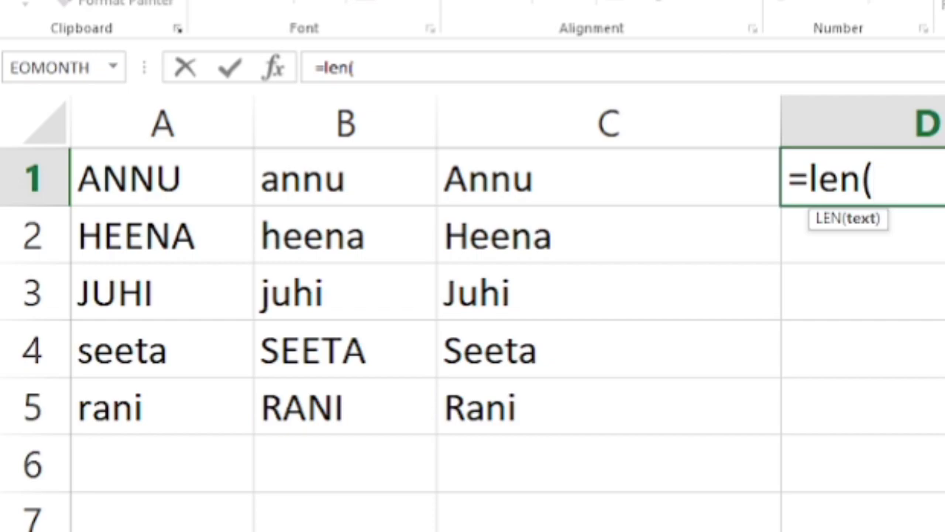
type("\"pioneer")
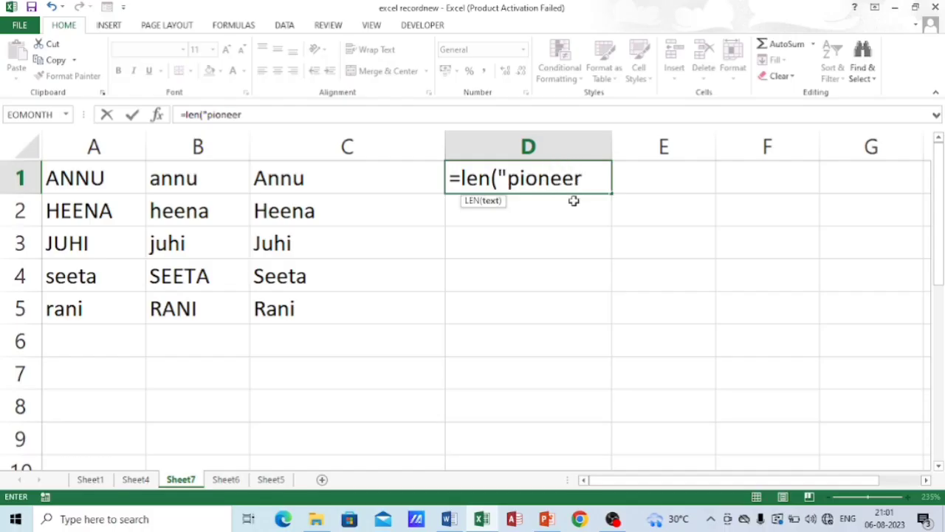
type("\")")
key("Return")
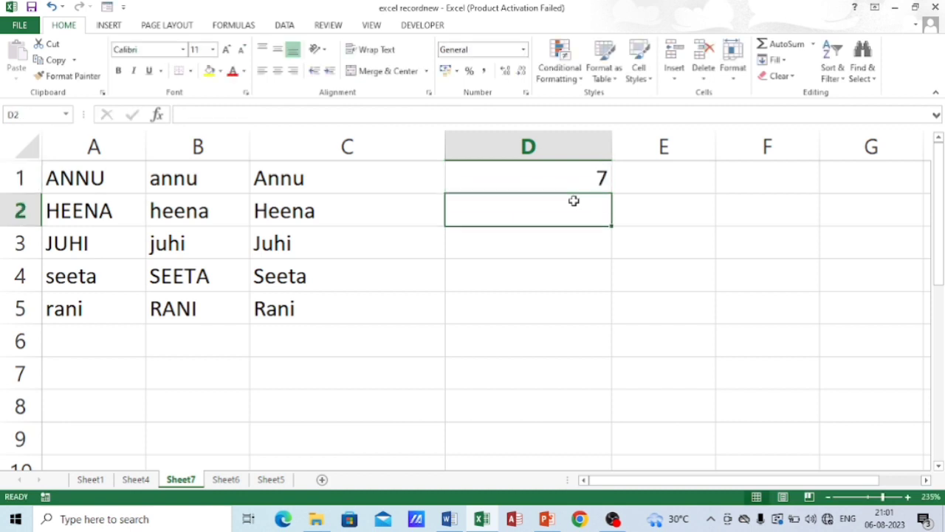
key("Up")
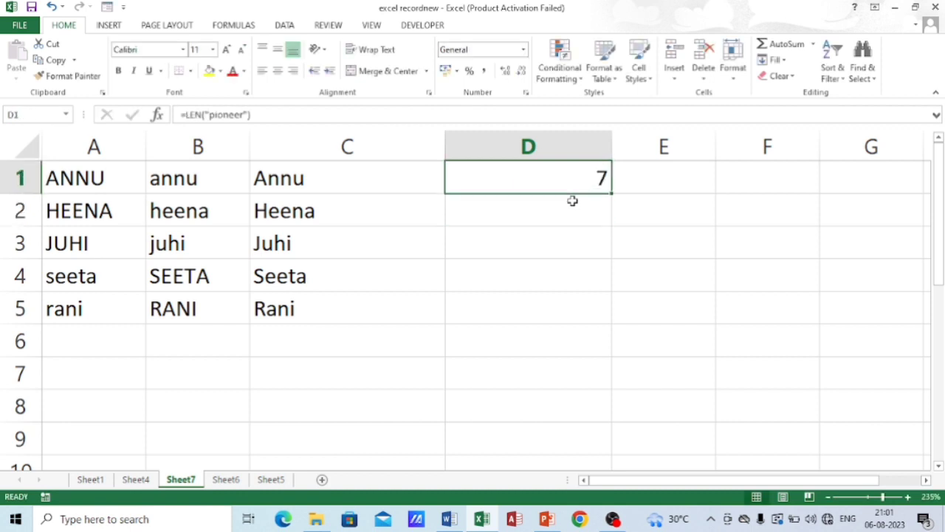
key("F2")
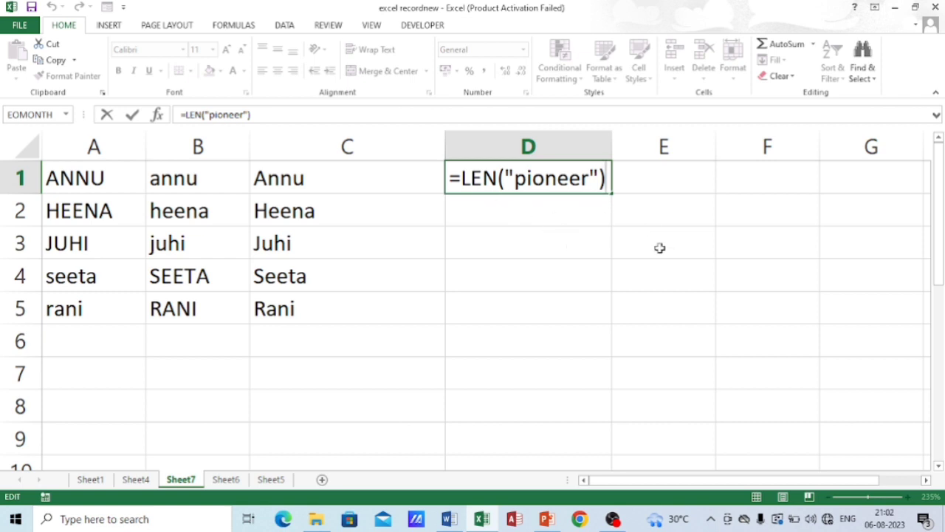
left_click(557, 286)
scroll(629, 271, "up", 3, "ctrl")
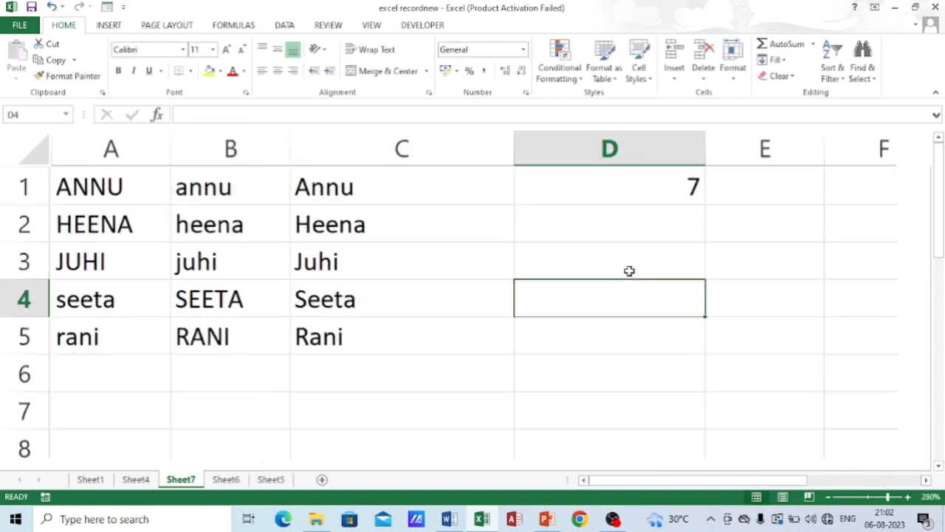
left_click(633, 199)
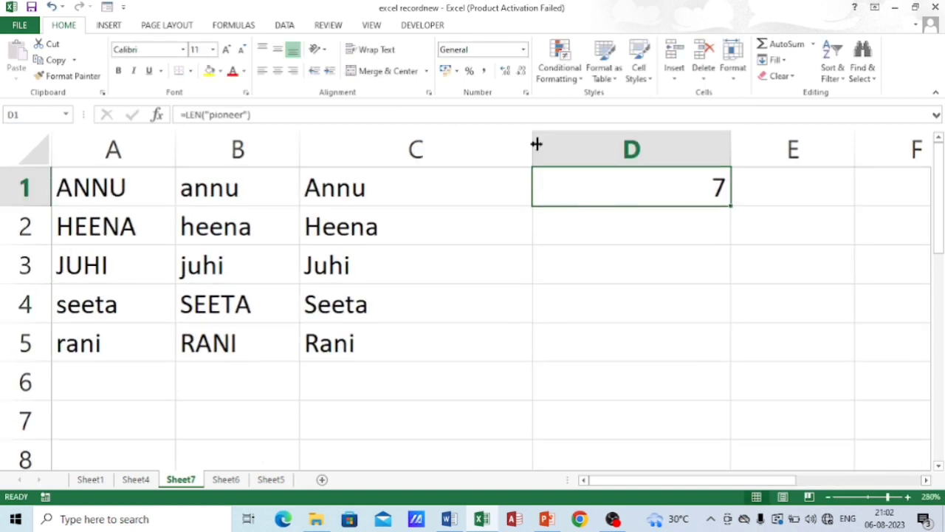
Step: Narrow columns C and D to fit their contents and widen column E
left_click_drag(533, 147, 396, 148)
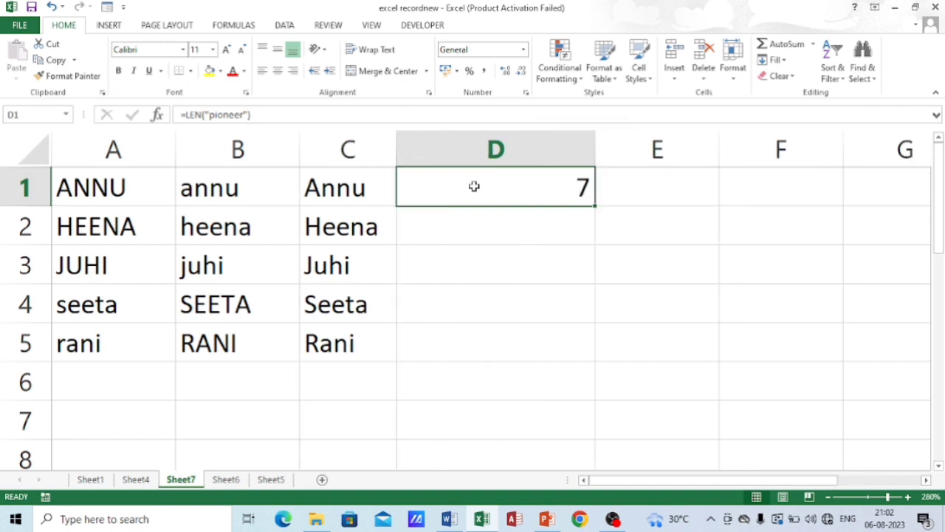
key("F2")
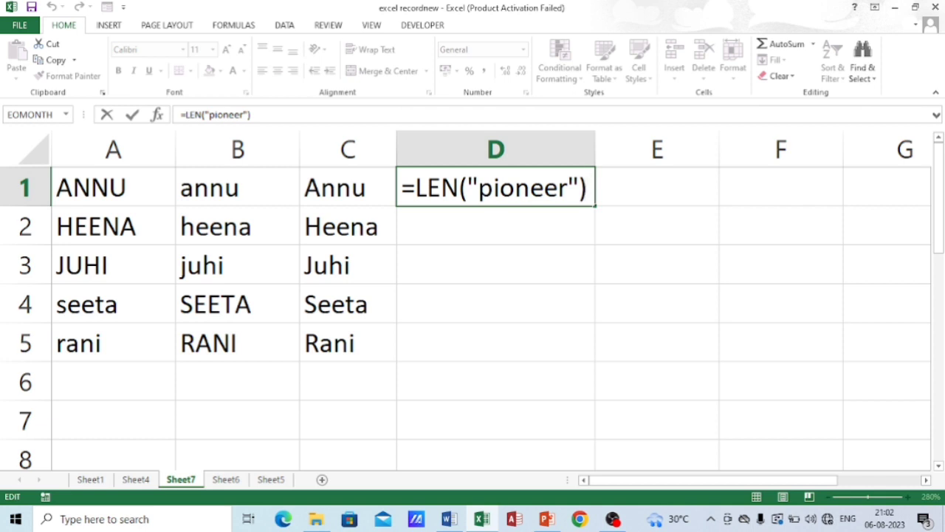
key("Left")
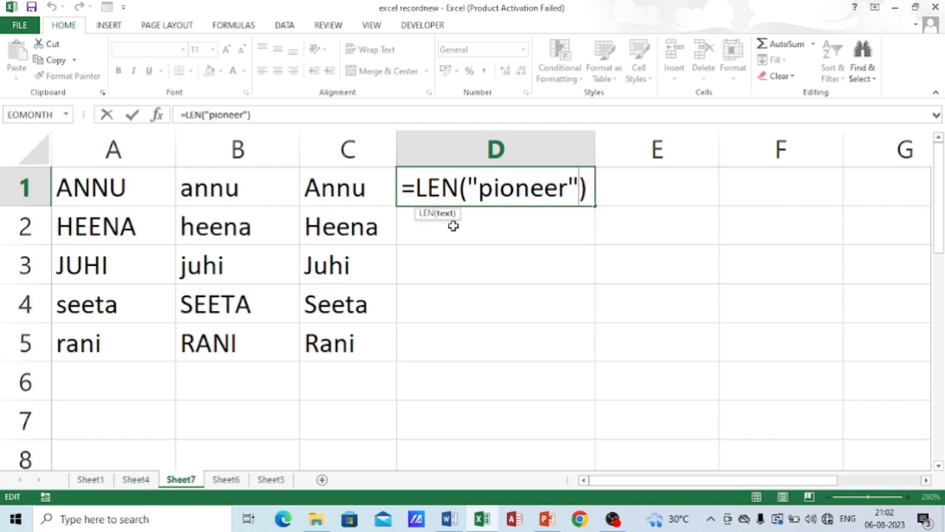
key("Return")
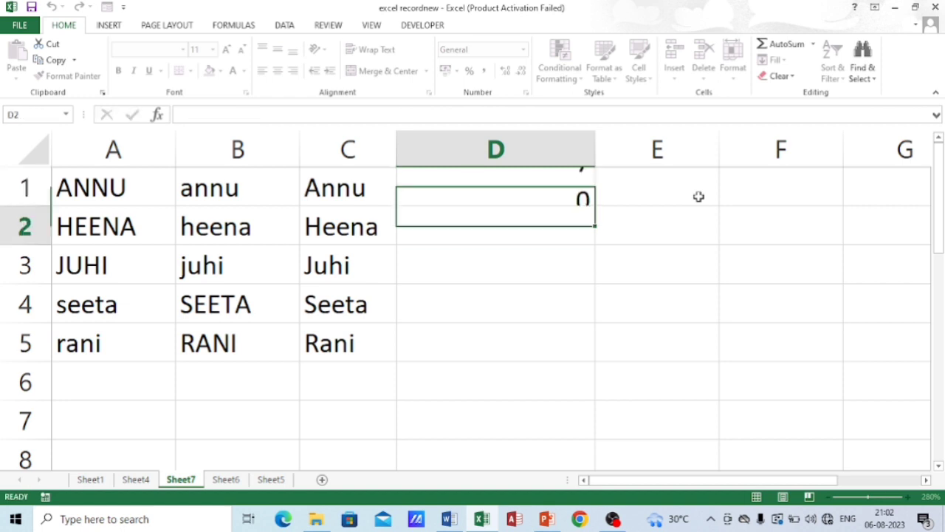
key("Up")
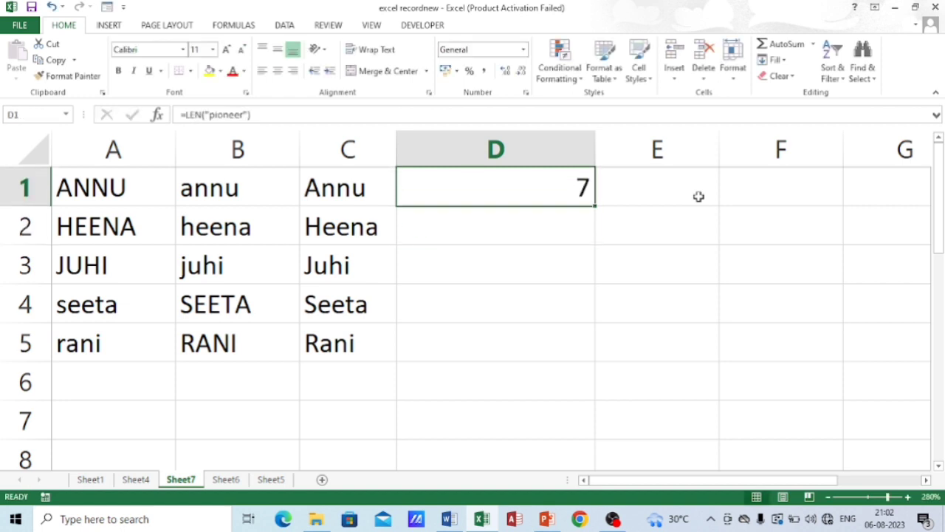
left_click_drag(593, 153, 495, 153)
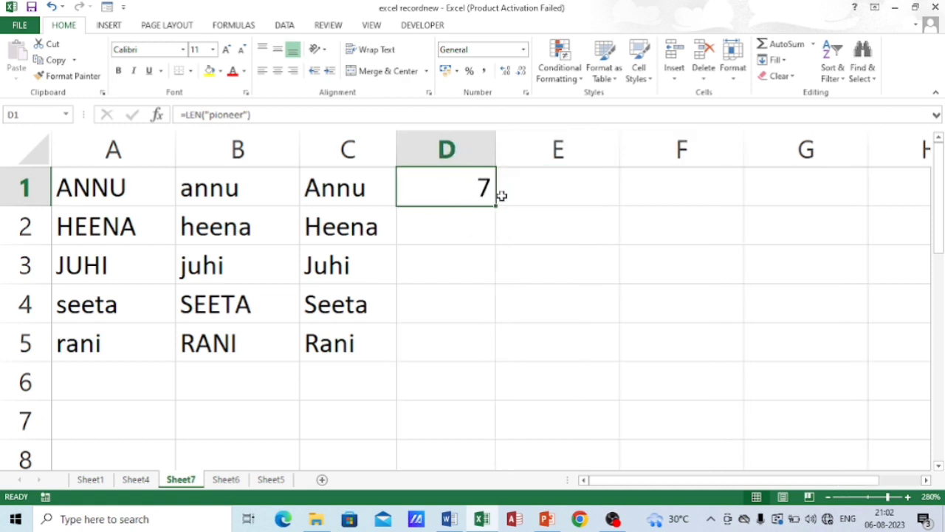
left_click(558, 187)
left_click_drag(620, 151, 717, 149)
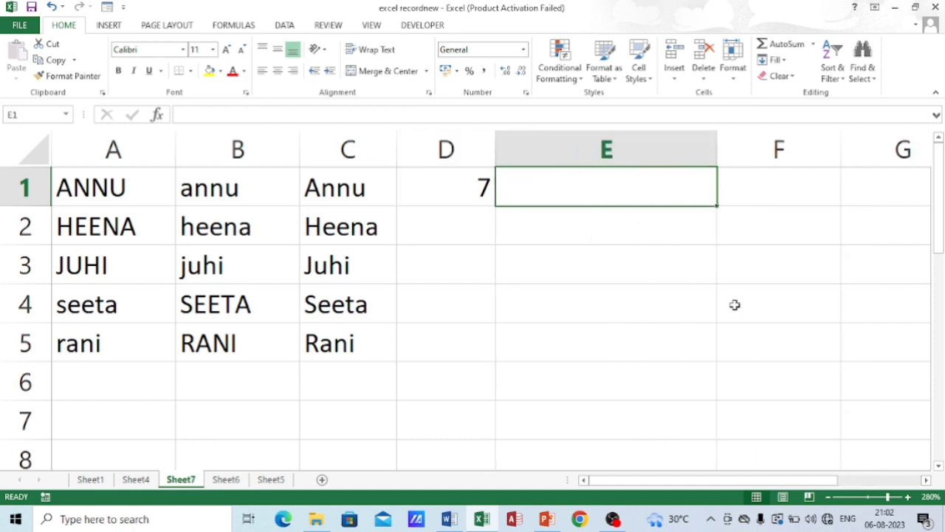
Step: Enter =PRODUCT(5,5) in E1 so it shows 25
type("=p")
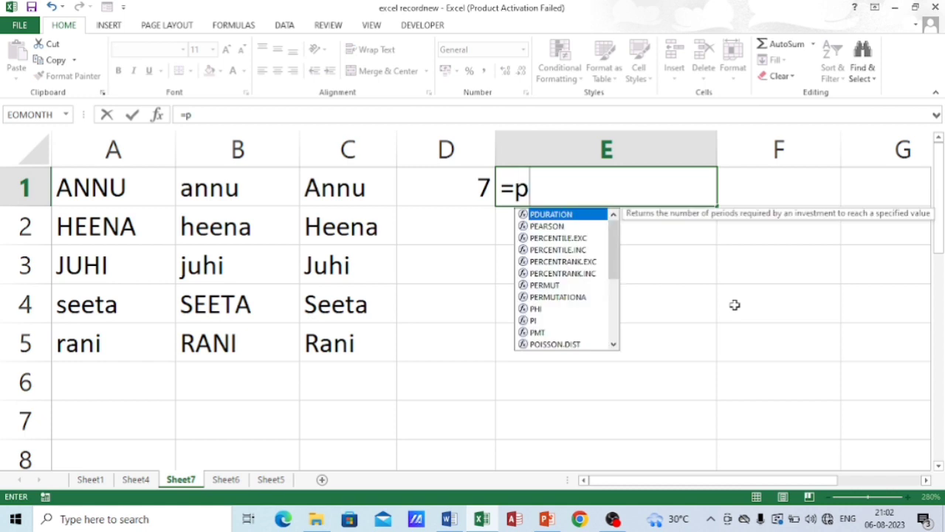
type("ro")
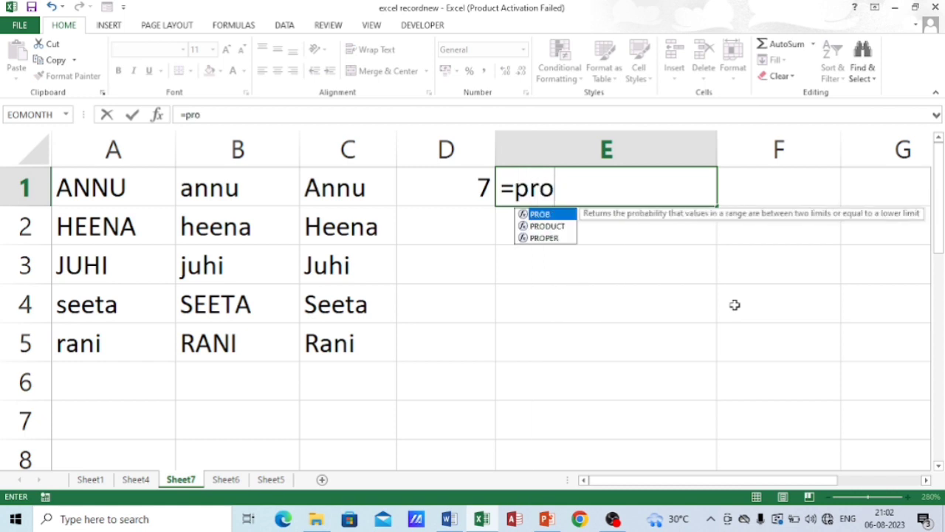
key("Down")
key("Tab")
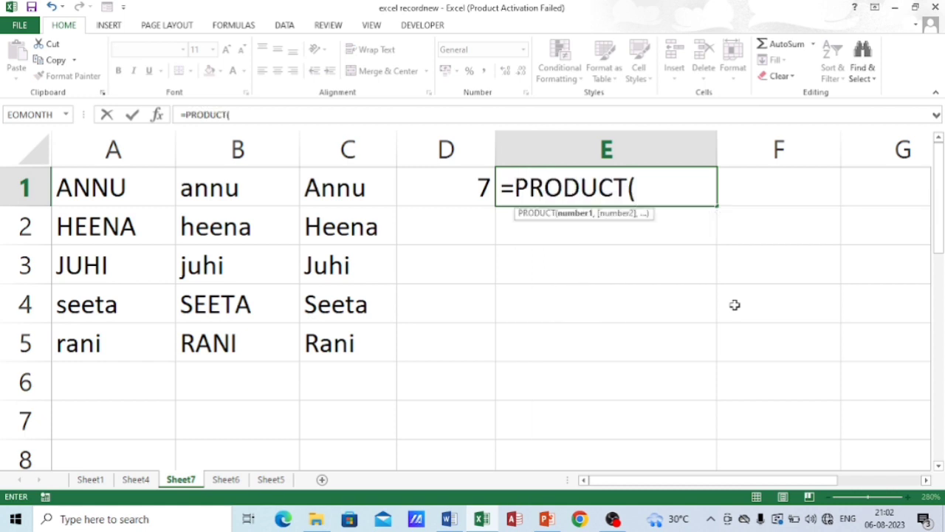
type("5,")
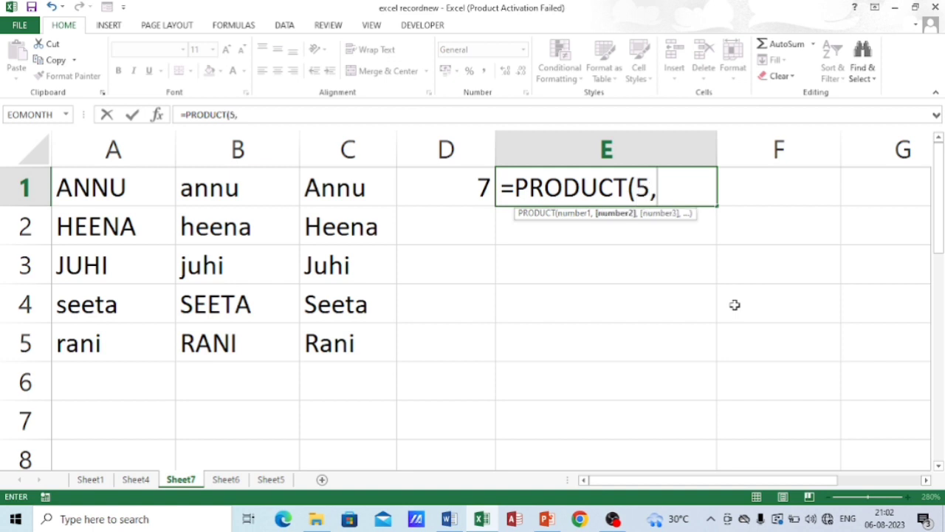
type("5)")
key("Return")
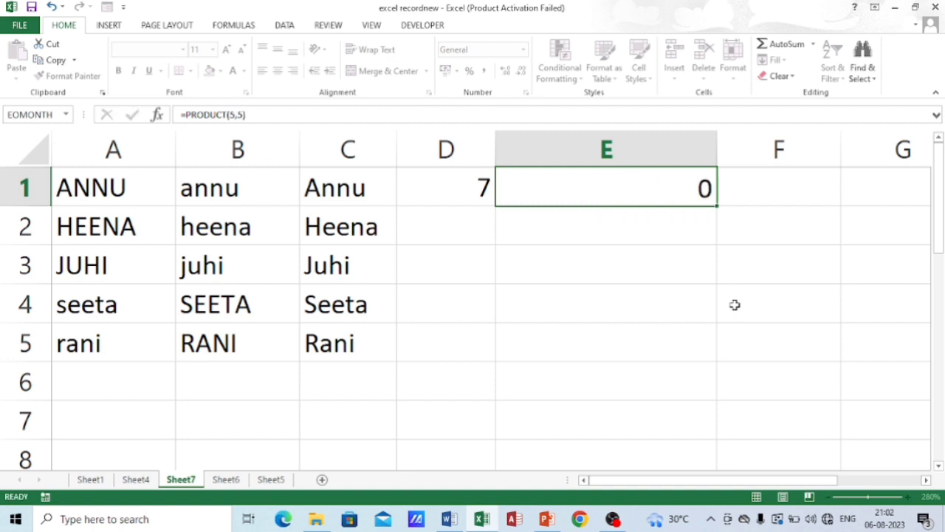
key("Up")
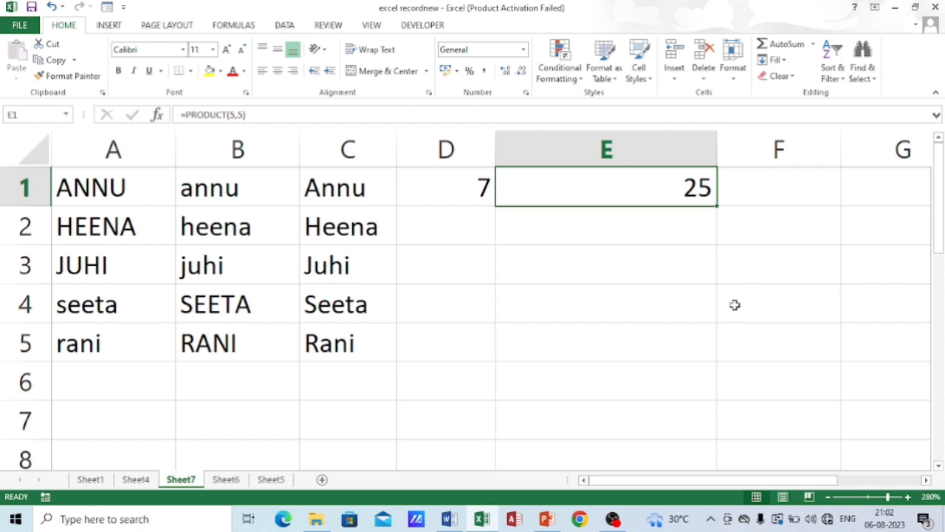
key("Down")
key("Right")
key("Left")
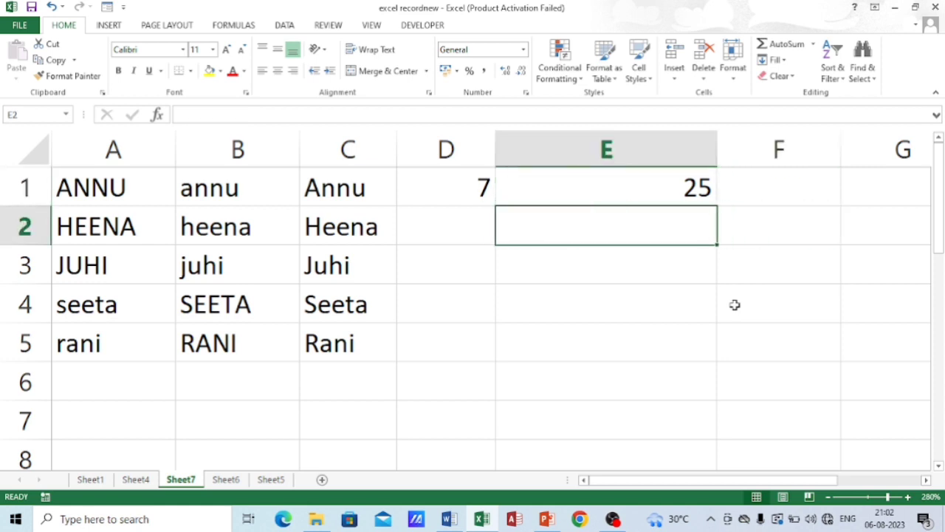
Step: Enter =POWER(5,2) in E2, which also returns 25
type("=po")
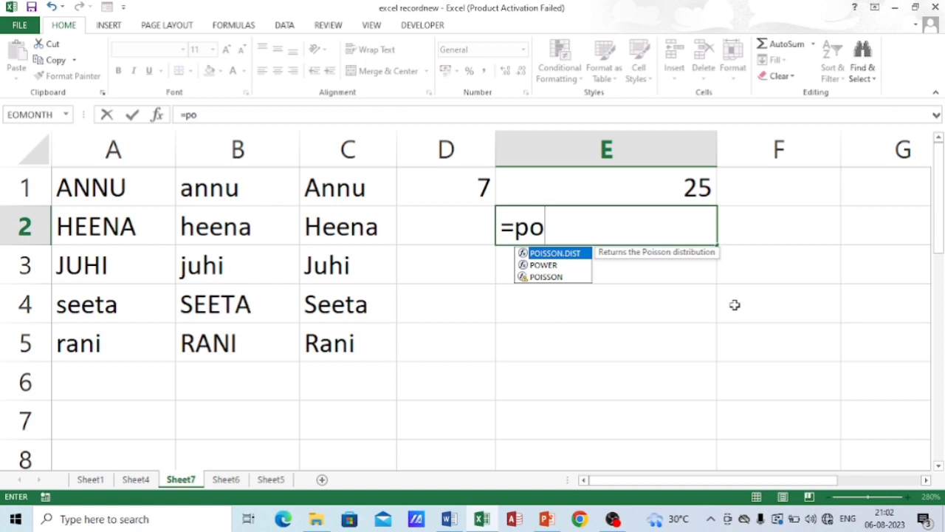
key("Down")
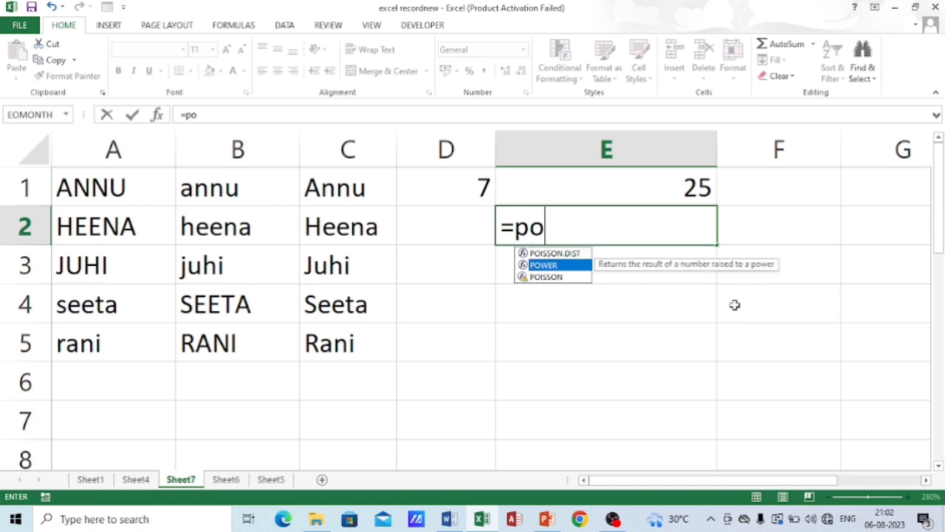
key("Tab")
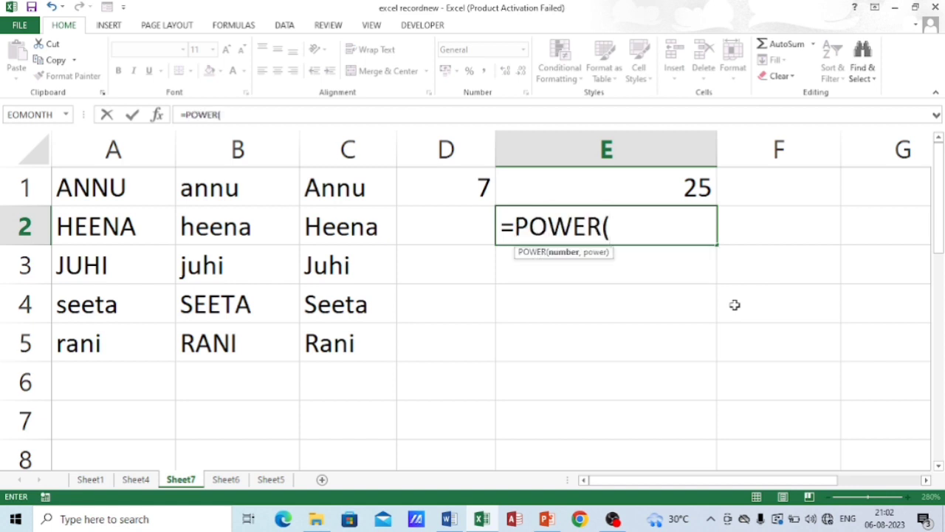
type("5,")
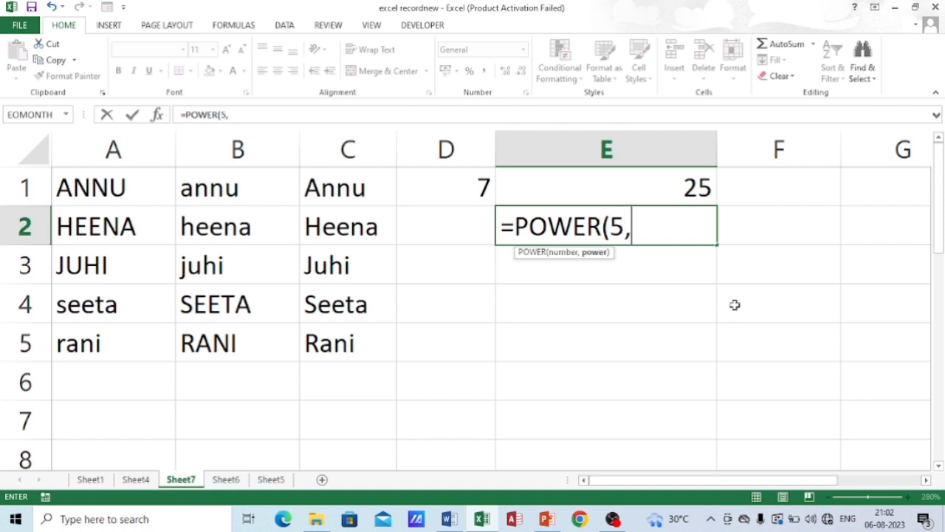
type("2)")
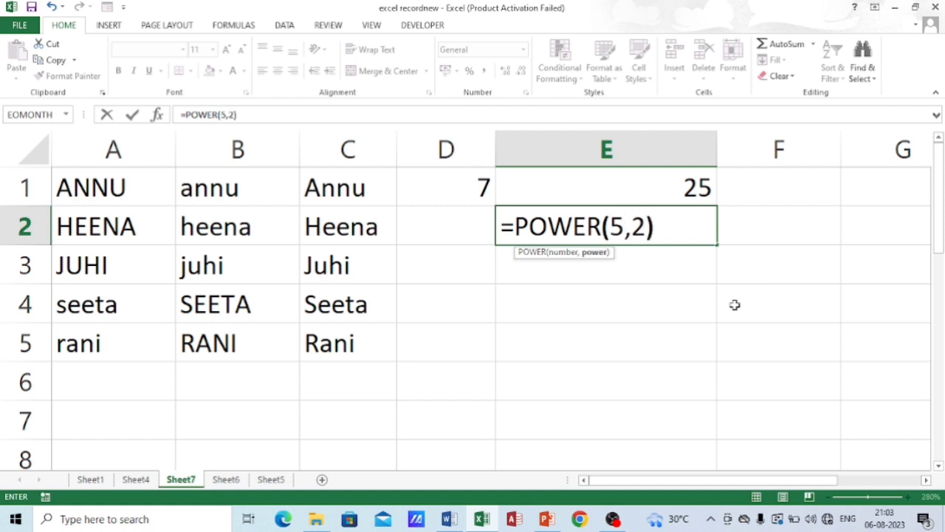
key("Return")
key("Up")
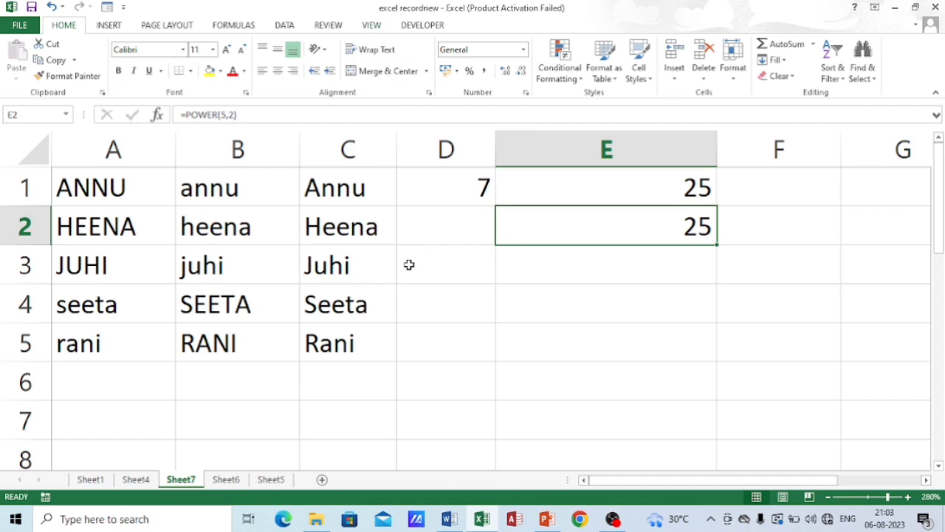
Step: On Sheet6, fill A1:D8 with =RANDBETWEEN(40,100) using Ctrl+Enter
left_click(226, 479)
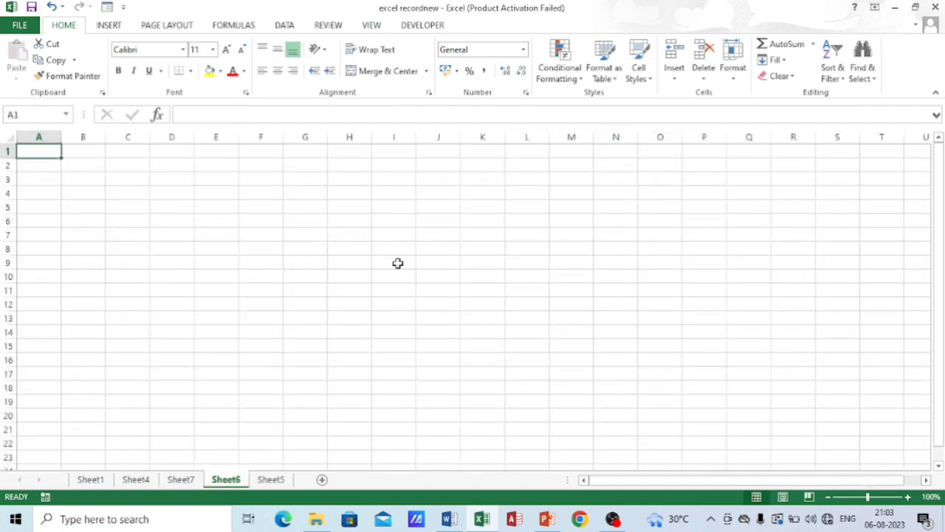
scroll(398, 263, "up", 9, "ctrl")
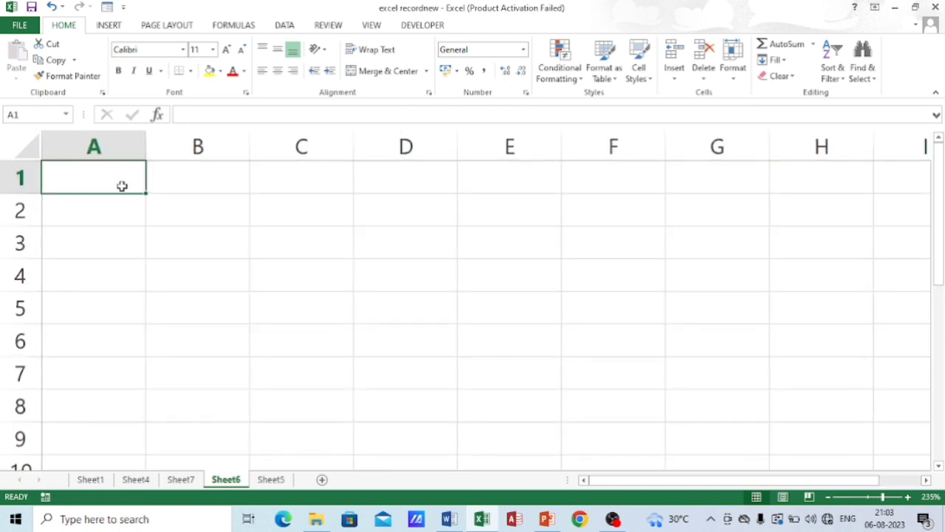
left_click_drag(128, 180, 452, 392)
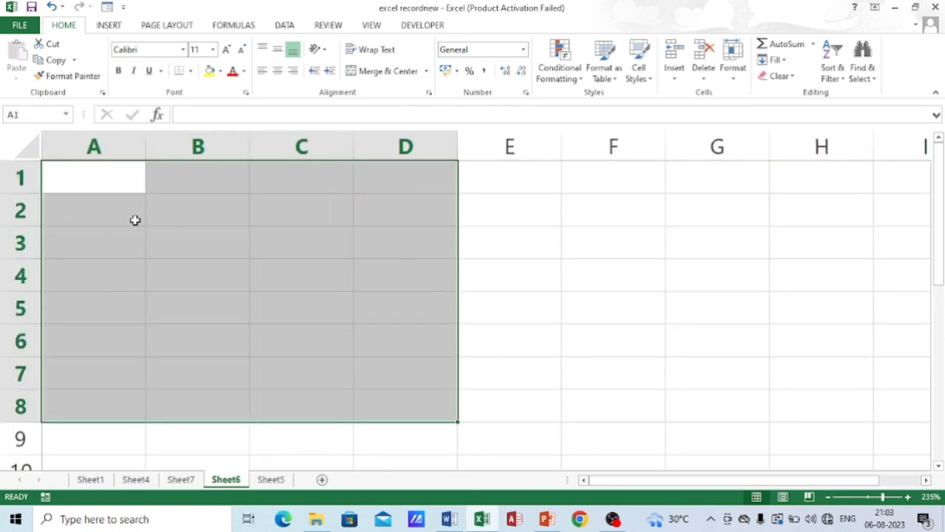
key("F2")
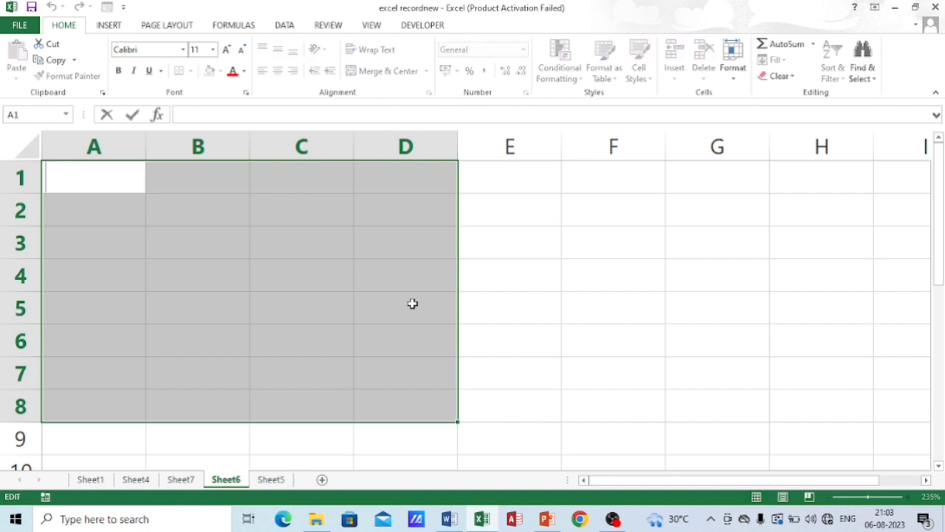
type("=ra")
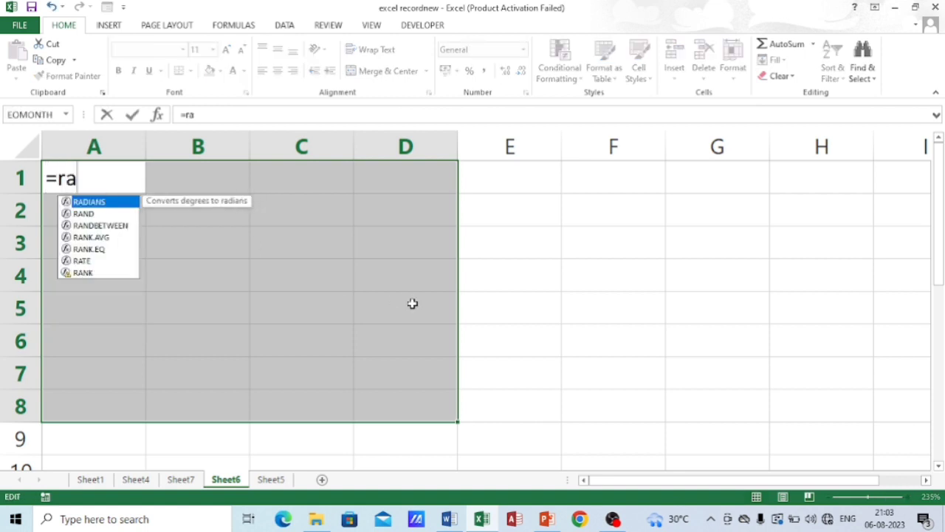
key("Down")
key("Down")
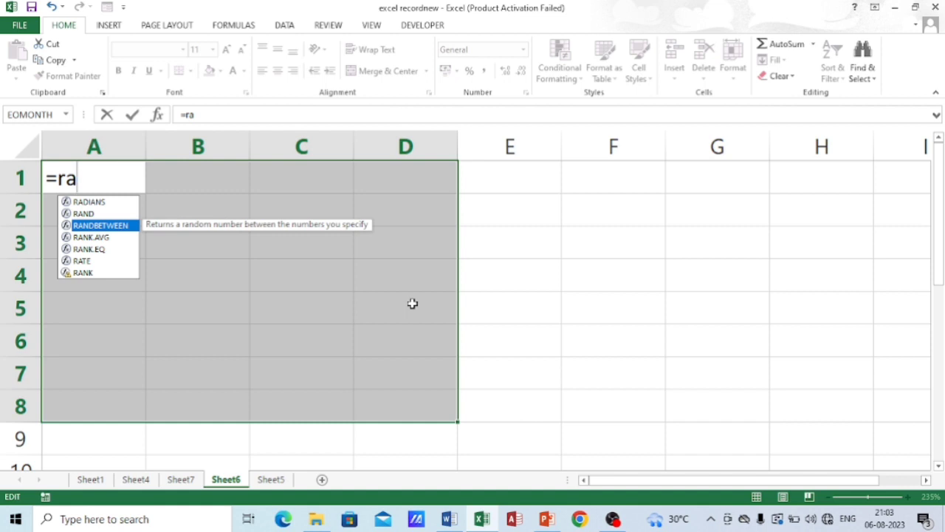
key("Tab")
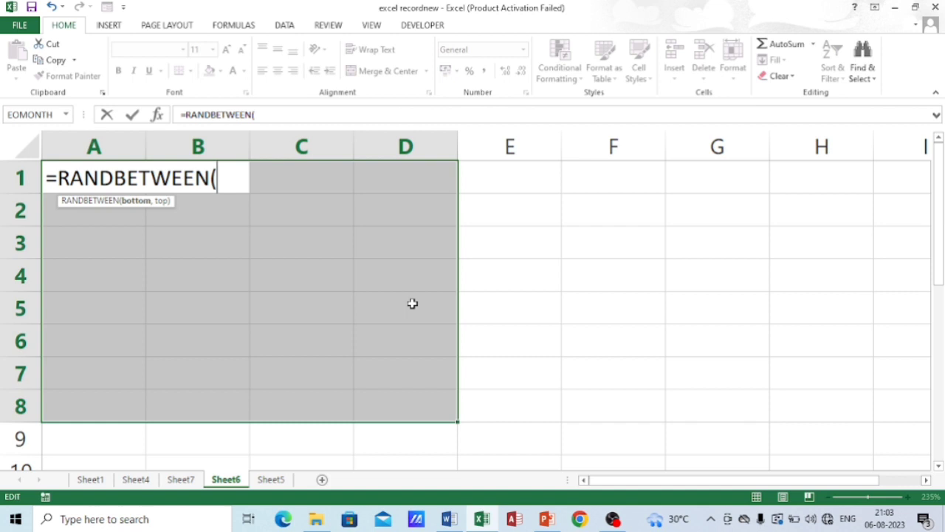
type("2")
key("BackSpace")
key("BackSpace")
type("40,")
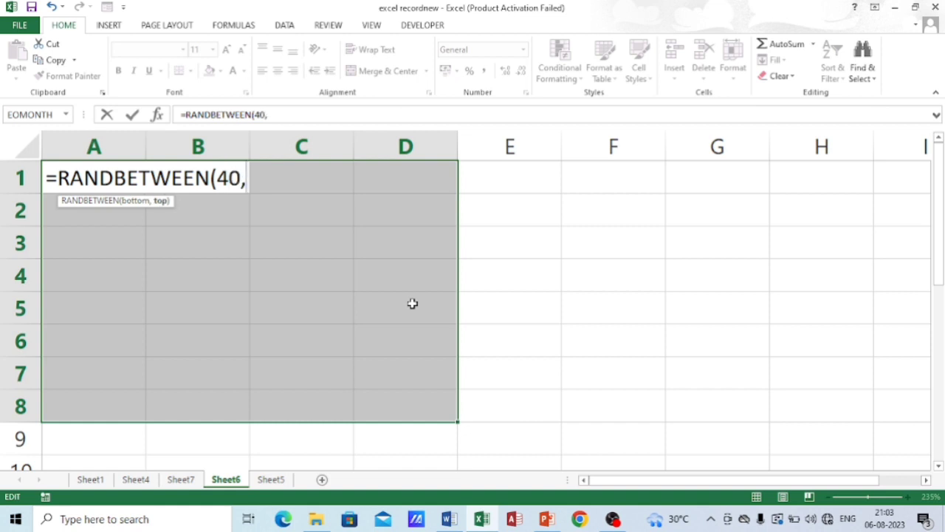
type("100")
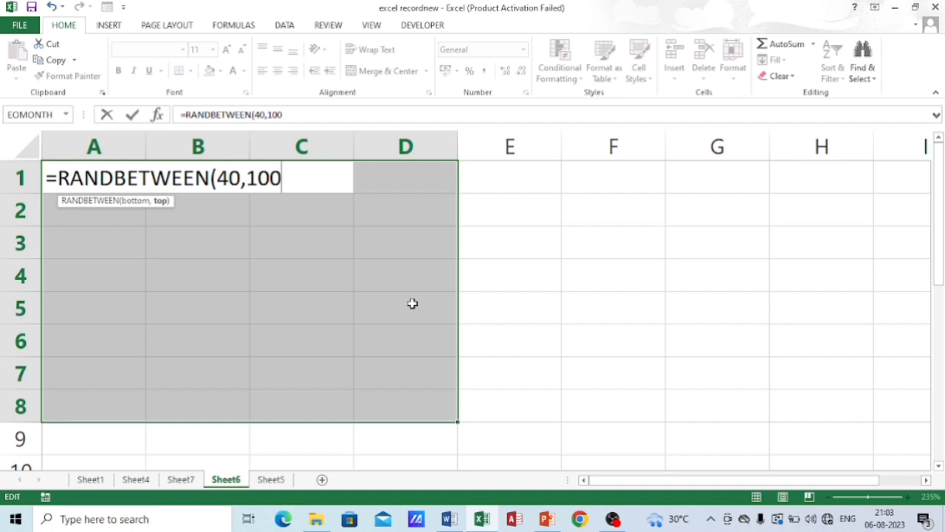
type(")")
key("ctrl+Return")
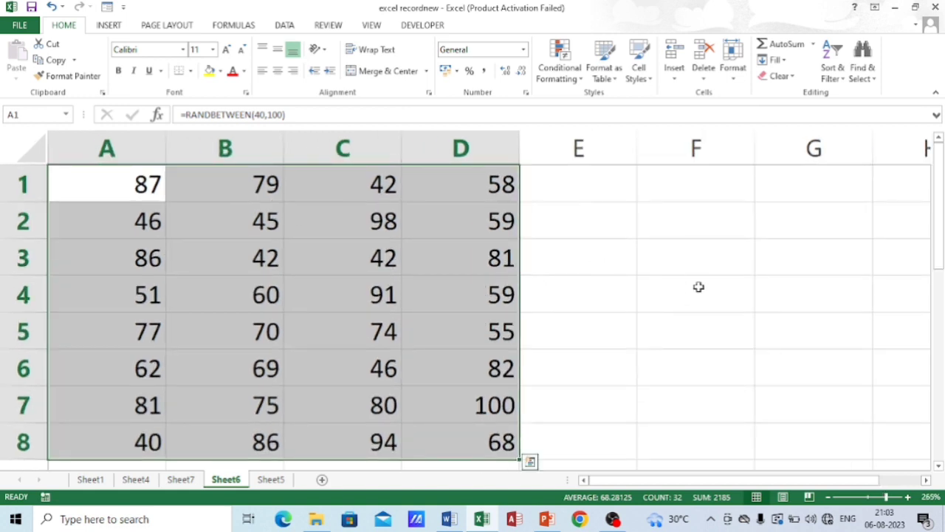
Step: Re-enter A1's formula to recalculate the random numbers, then return to Sheet7
left_click(310, 223)
scroll(300, 236, "up", 2)
left_click(130, 182)
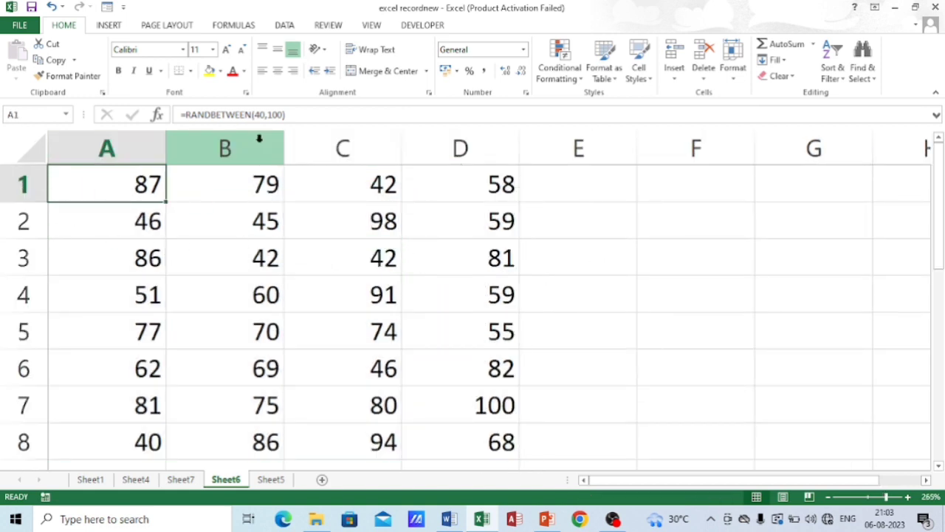
key("F2")
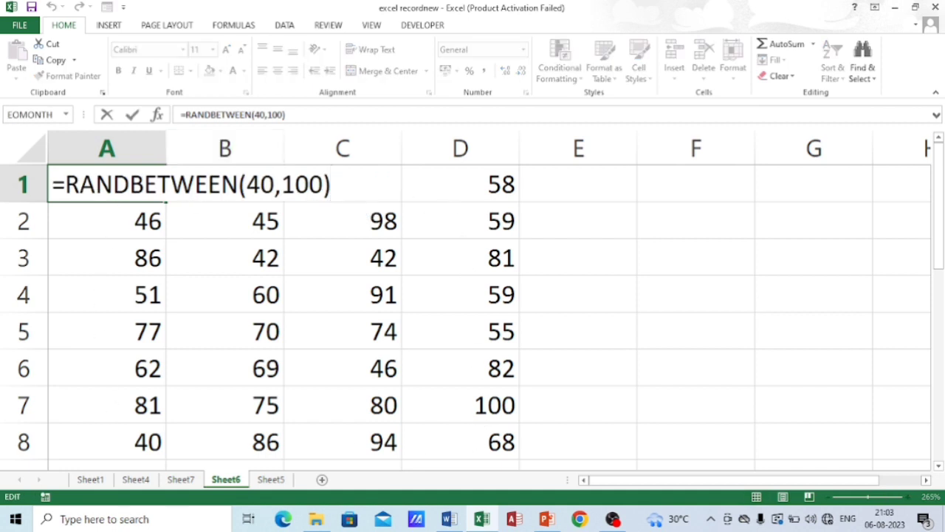
key("Return")
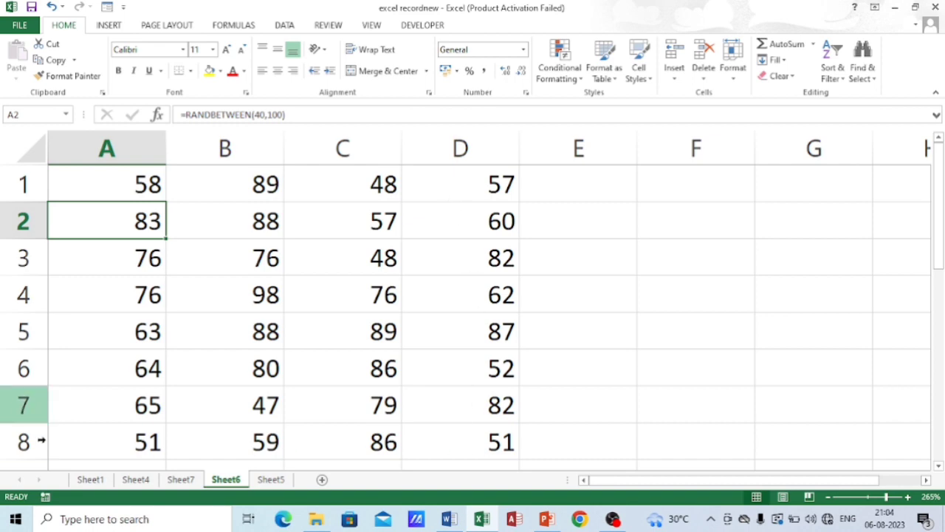
left_click(180, 480)
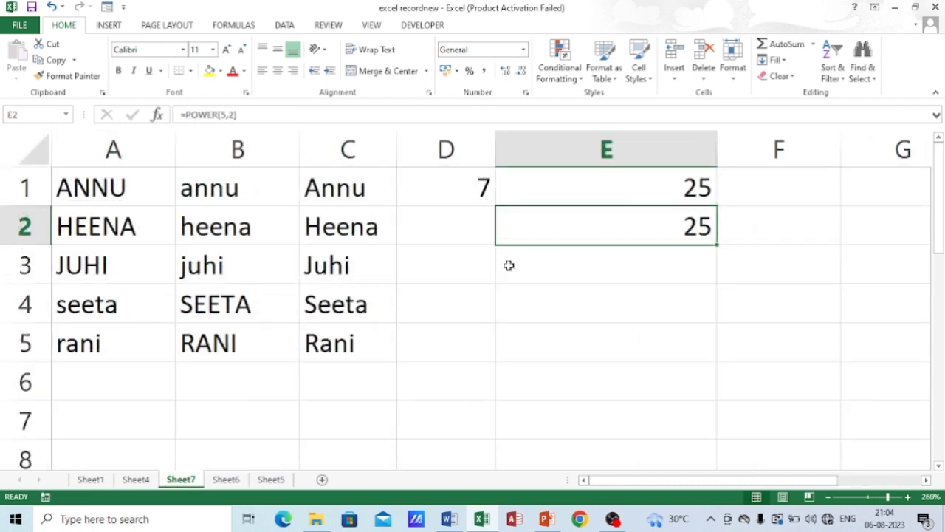
Step: Check the contents and formulas of A1, B1, D1, E1 and E2
left_click(447, 265)
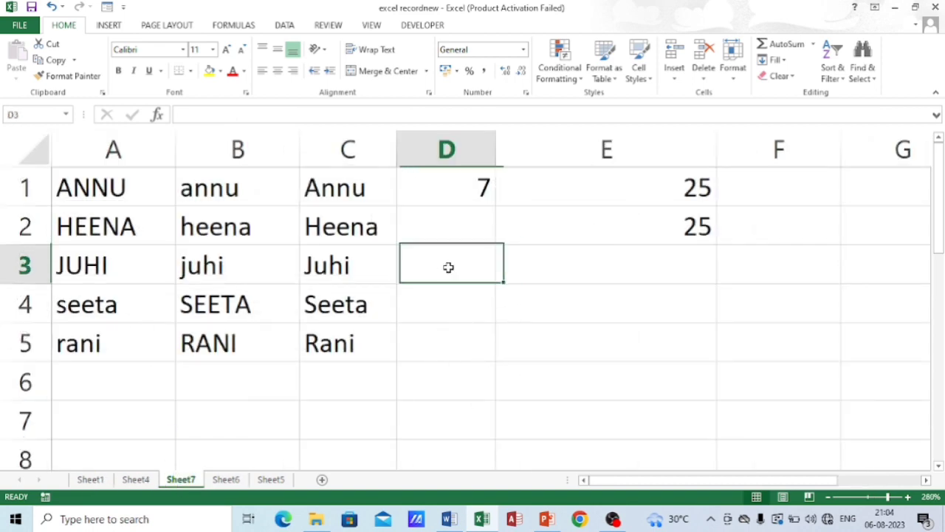
left_click(103, 195)
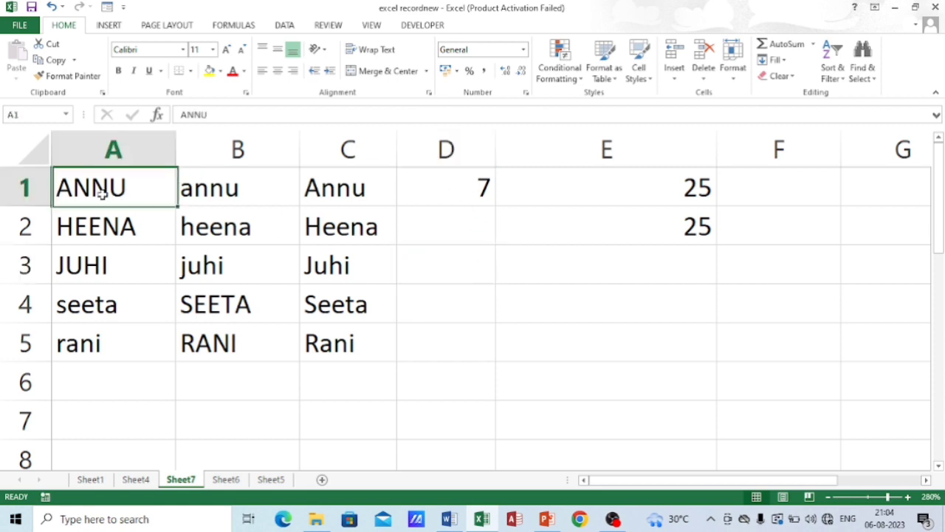
left_click(220, 197)
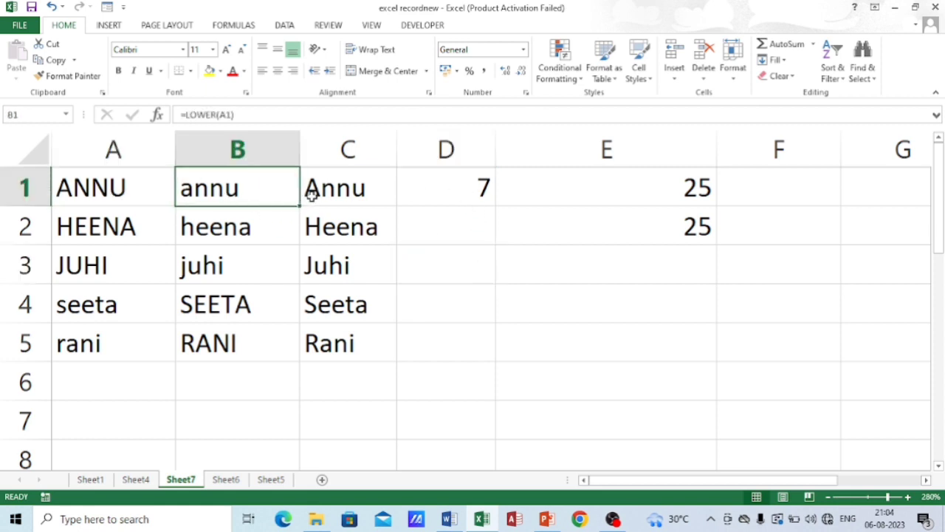
left_click(454, 194)
left_click(687, 187)
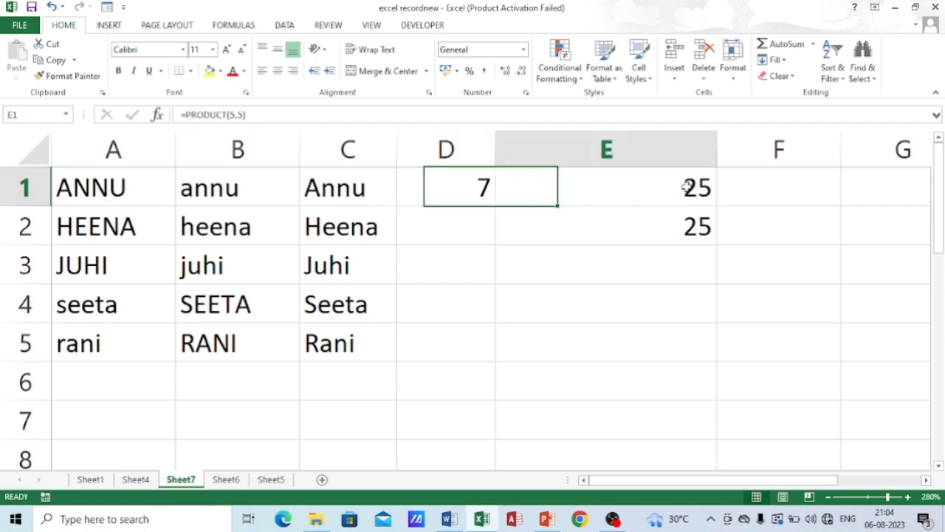
left_click(685, 226)
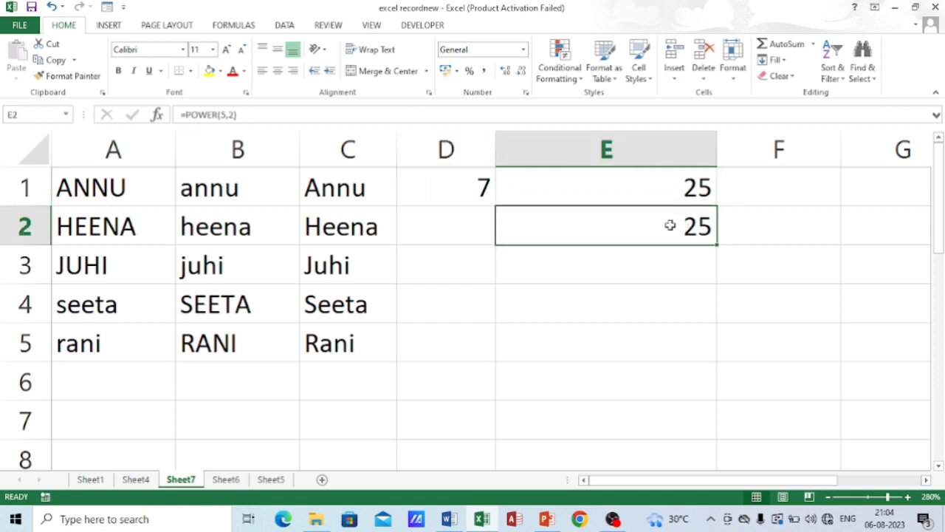
Step: Type -90 in D4 and -80 in D5
left_click(427, 306)
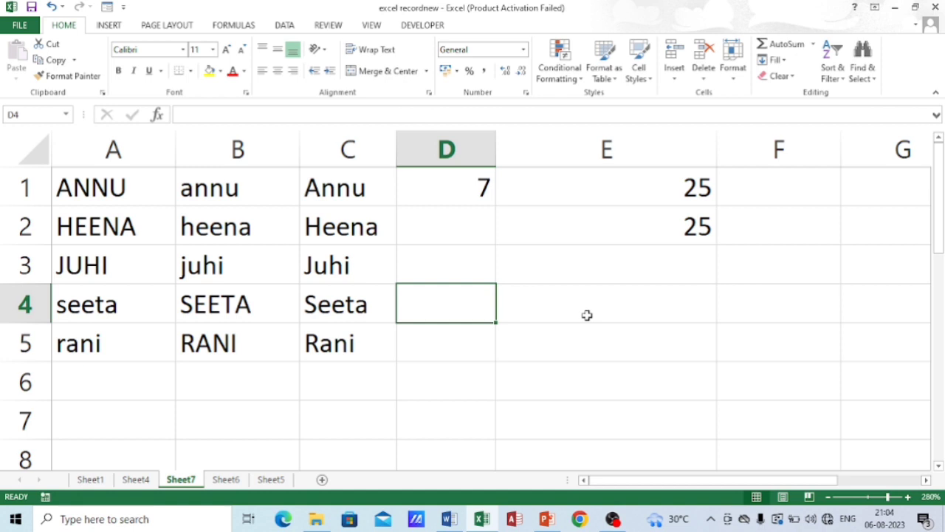
type("-90")
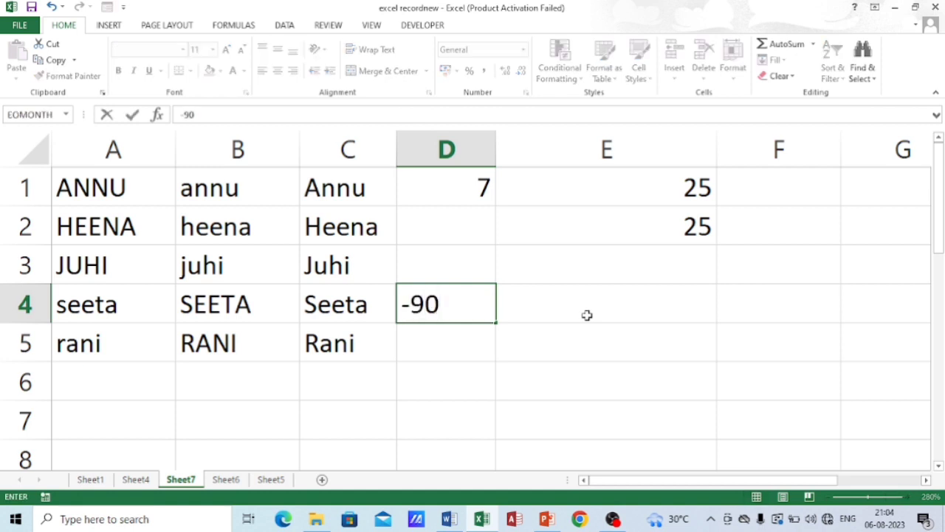
key("Return")
type("0")
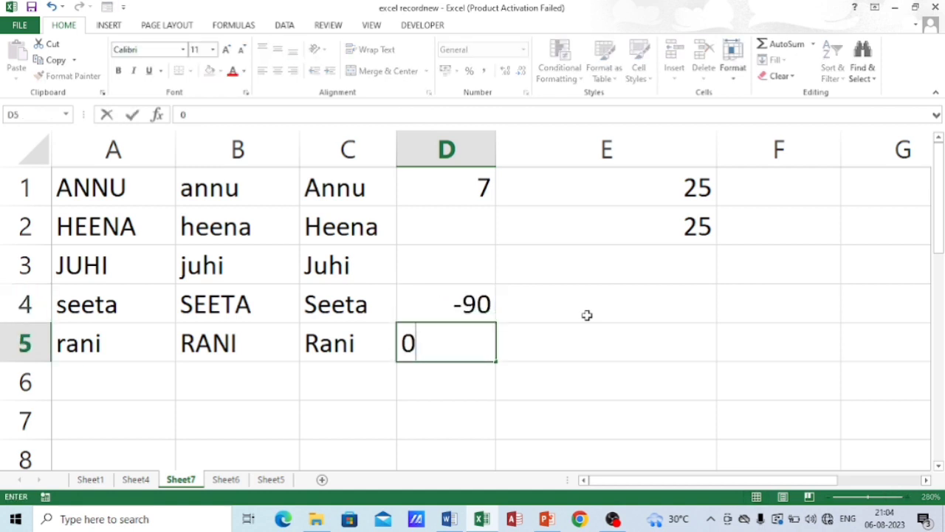
key("BackSpace")
type("-80")
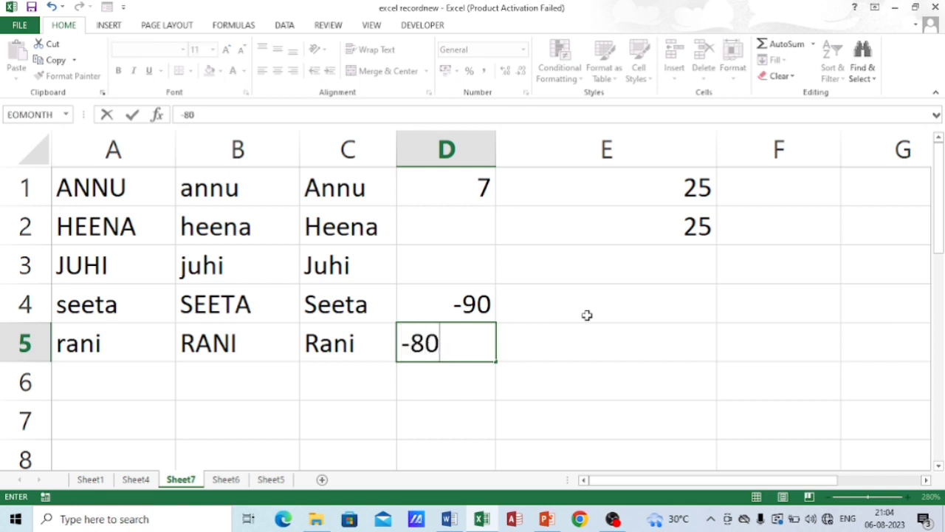
left_click(587, 316)
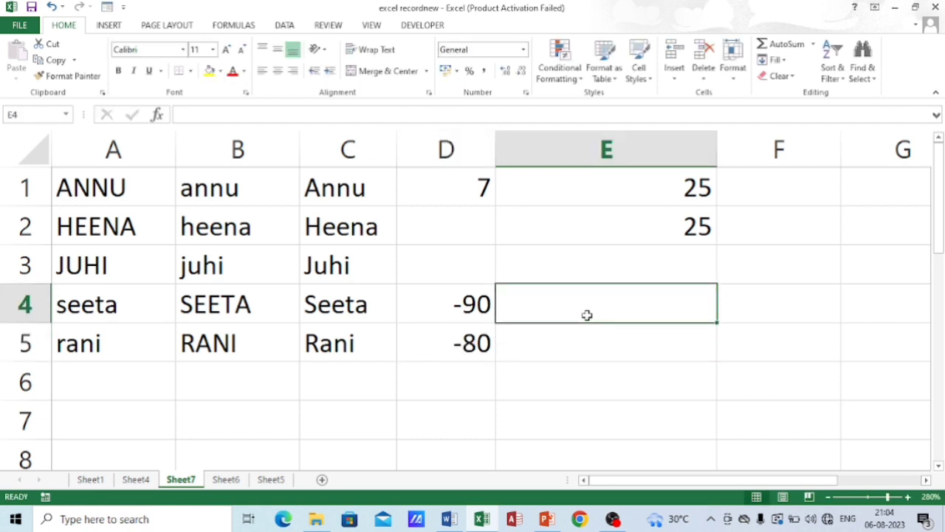
Step: Enter =ABS(D4) in E4 and fill it to E5, giving 90 and 80
type("=")
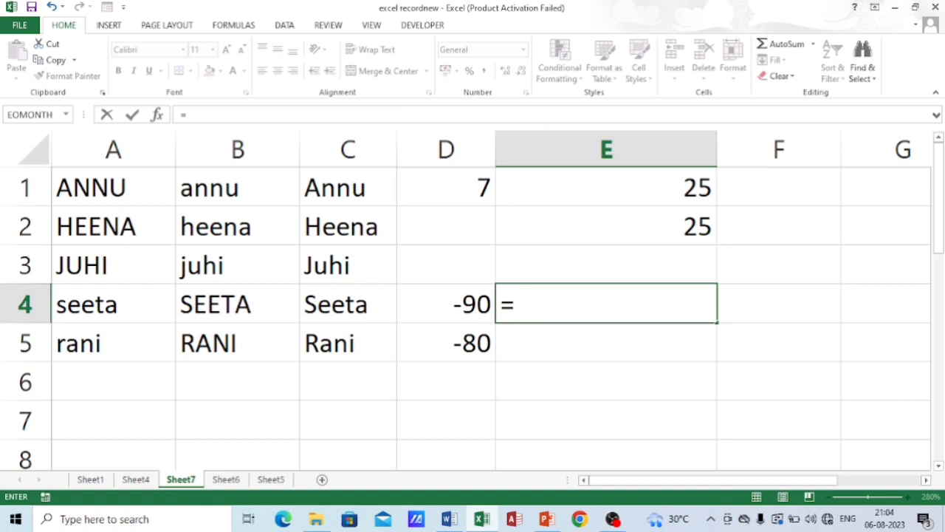
type("abs")
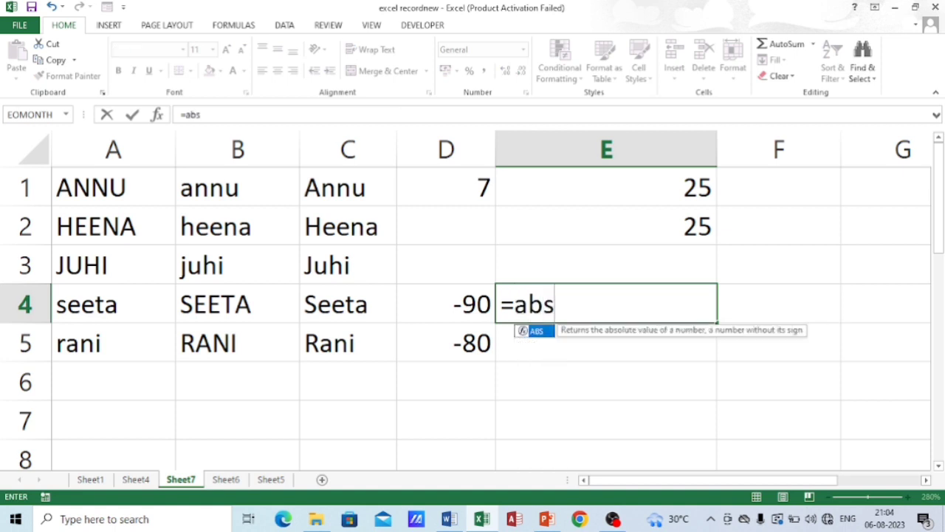
type("(")
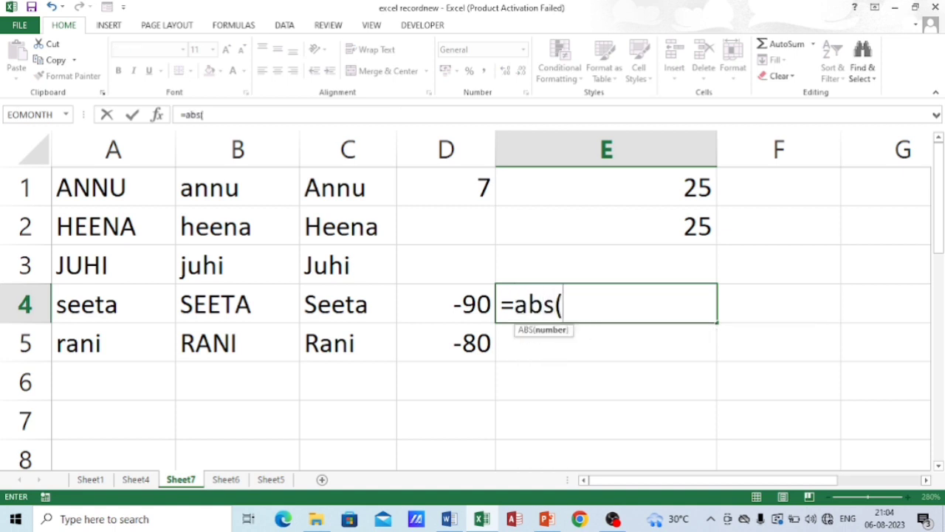
left_click(451, 313)
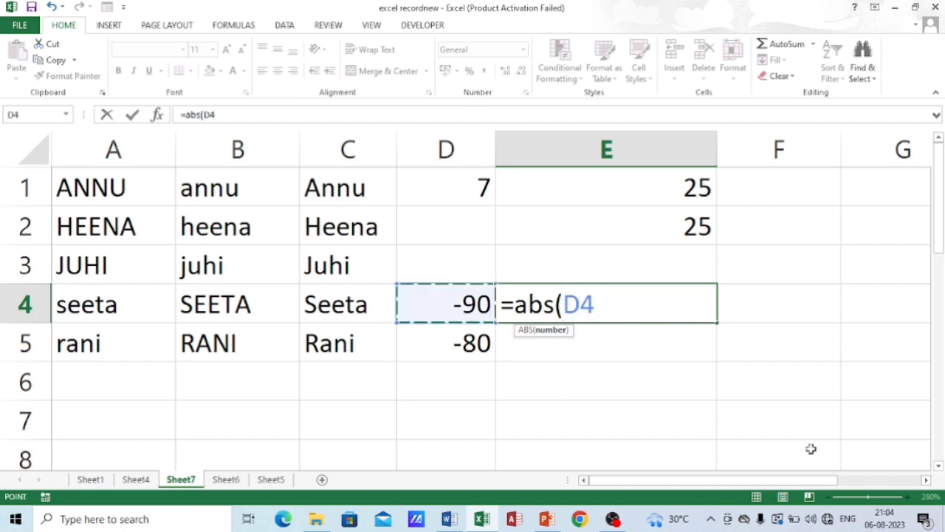
type(")")
key("Return")
key("Up")
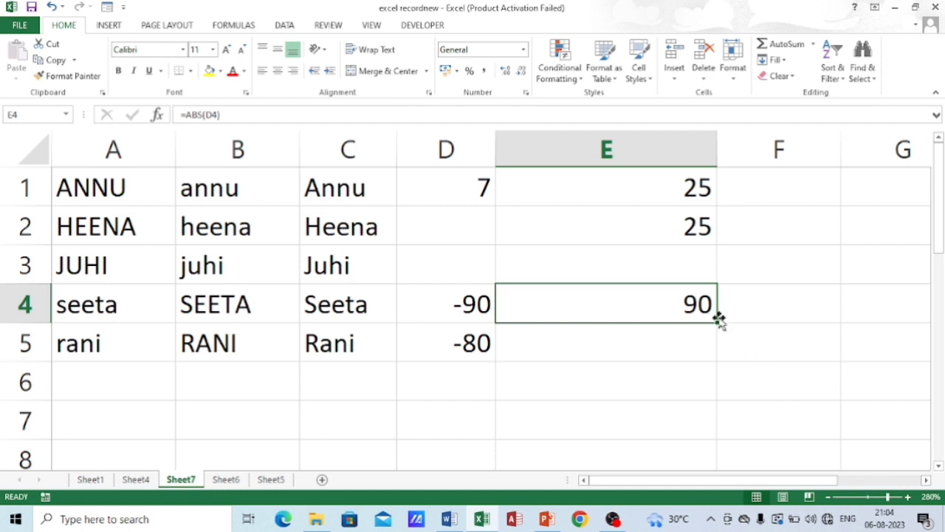
left_click_drag(720, 321, 712, 356)
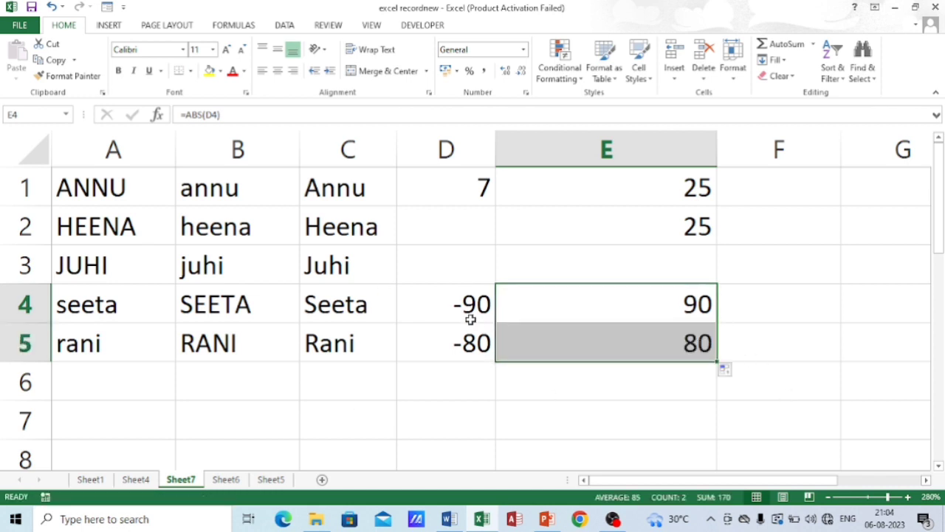
left_click(30, 147)
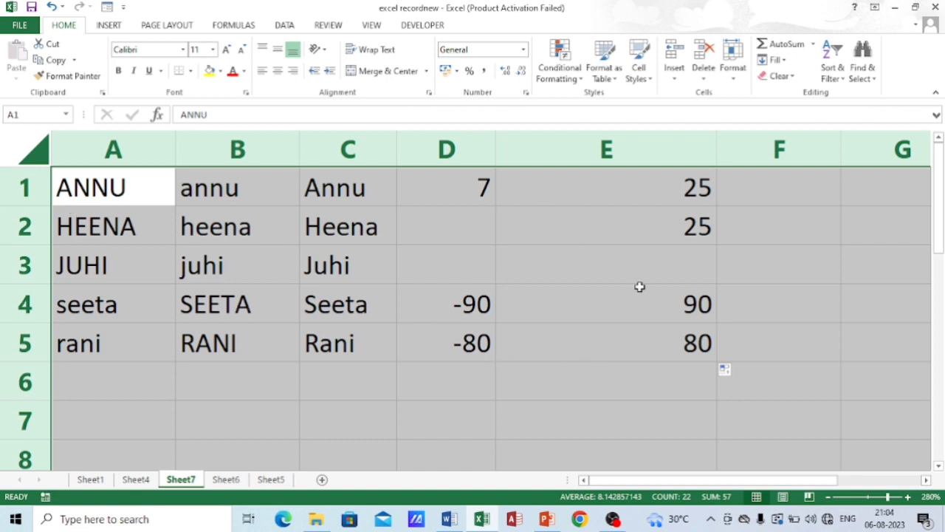
Step: Apply the custom number format ;;; to the whole sheet to hide all contents
key("ctrl+1")
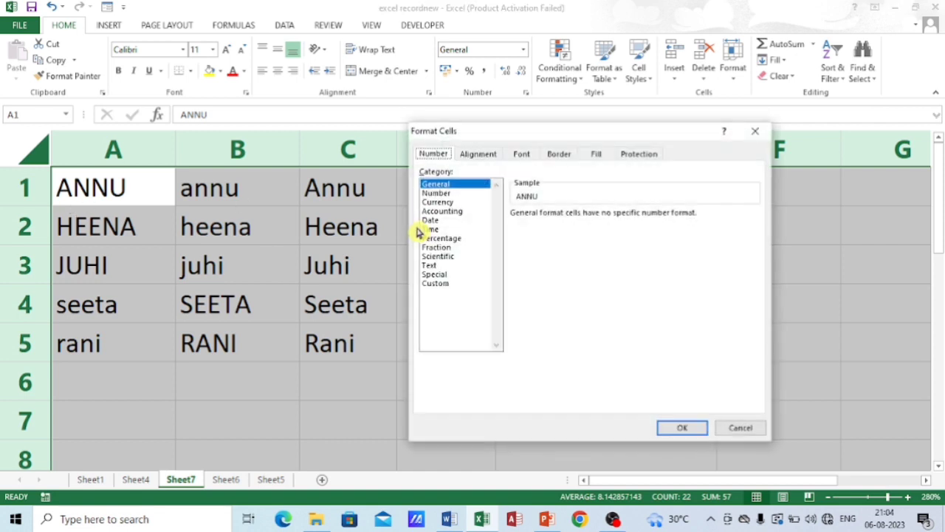
left_click(434, 283)
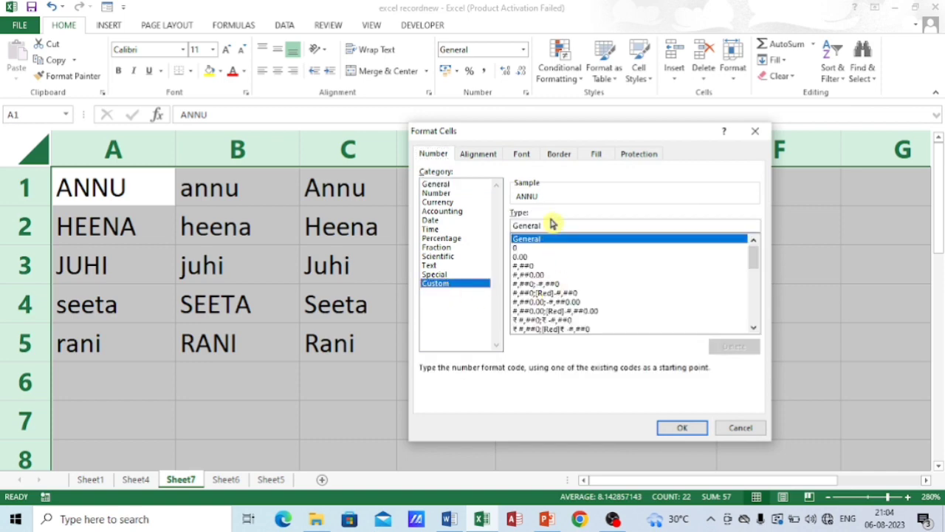
key("BackSpace")
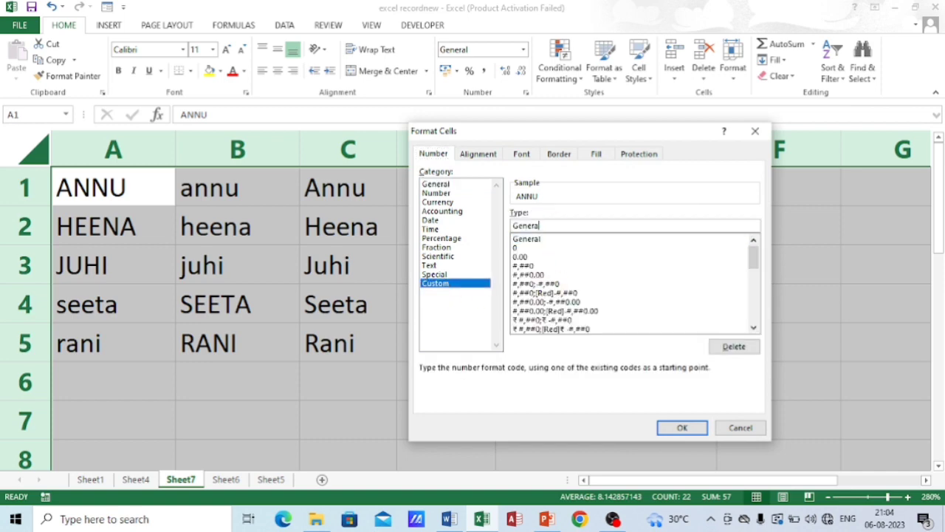
key("BackSpace")
key("BackSpace")
key("BackSpace")
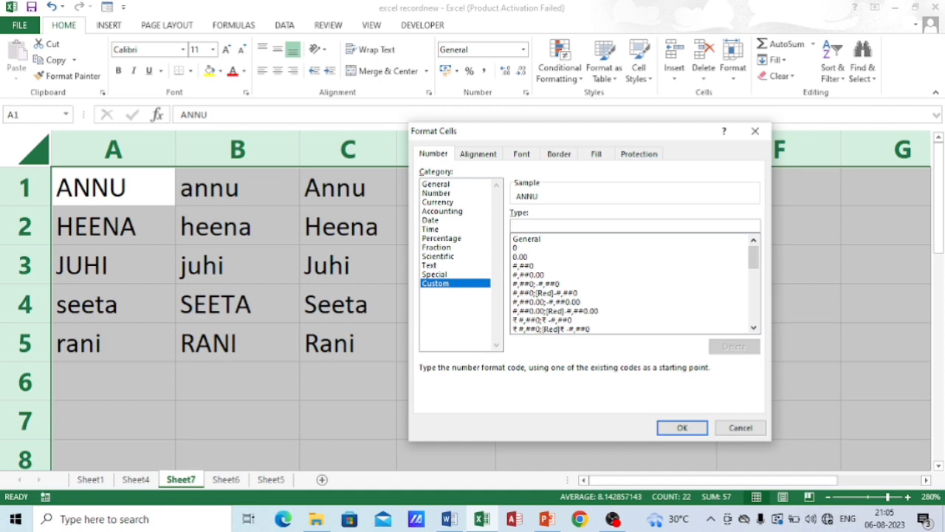
type(";;;")
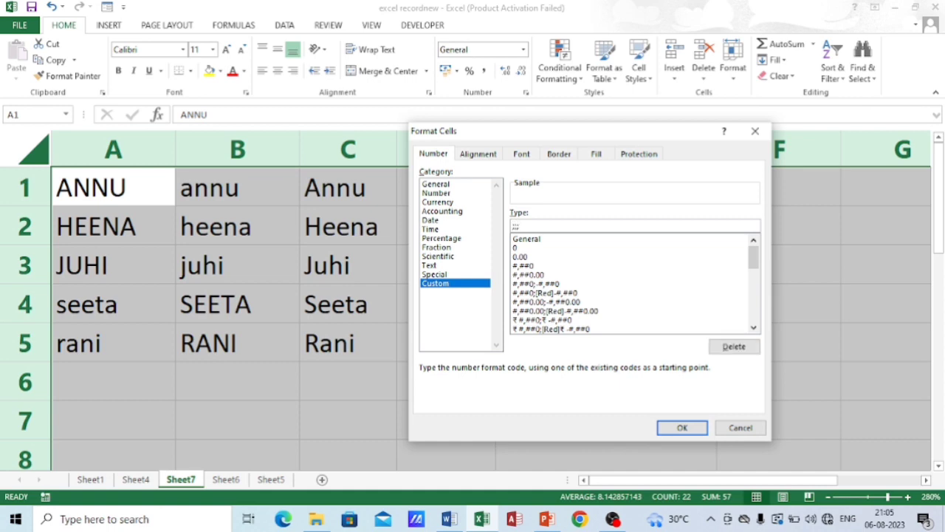
key("Return")
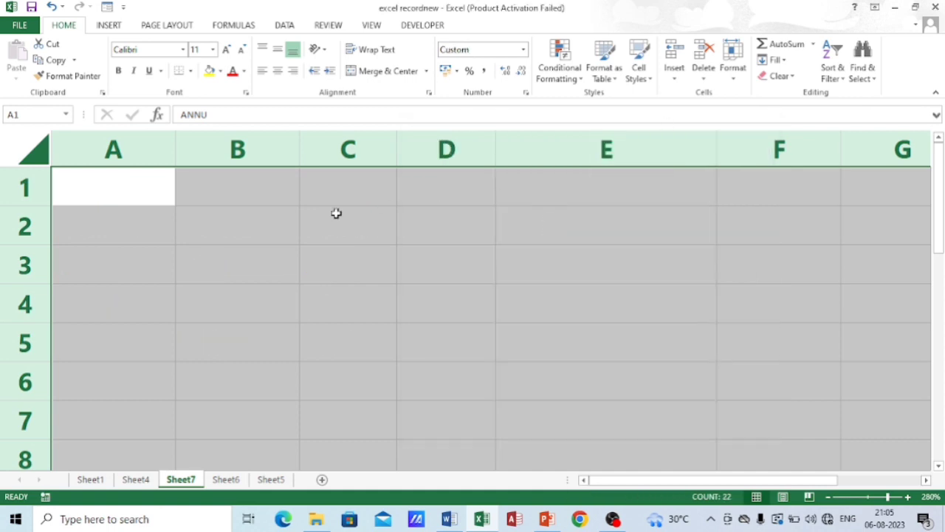
Step: Type hyfghf, fhfgh, hbfghfgh and gfhgf into B2:B5
left_click(205, 229)
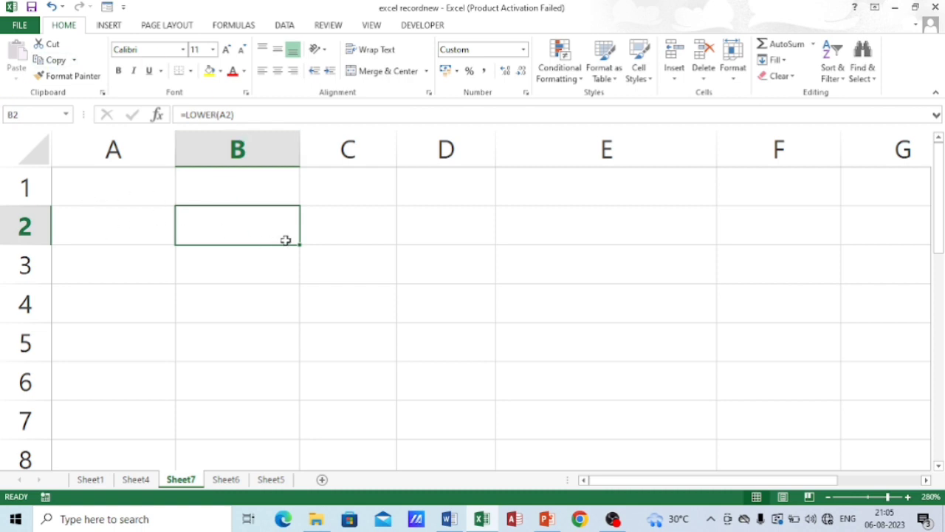
type("hyfghf")
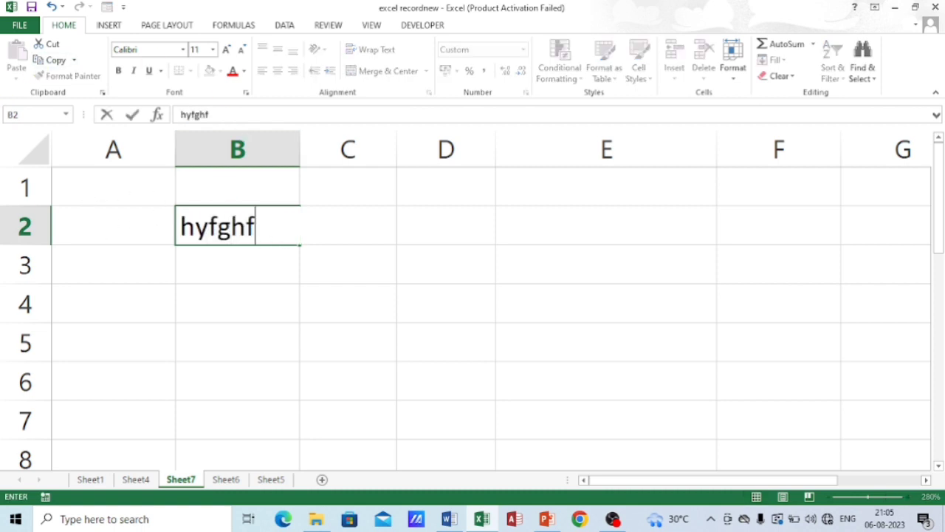
key("Return")
type("fhfgh")
key("Return")
type("hbfghfgh")
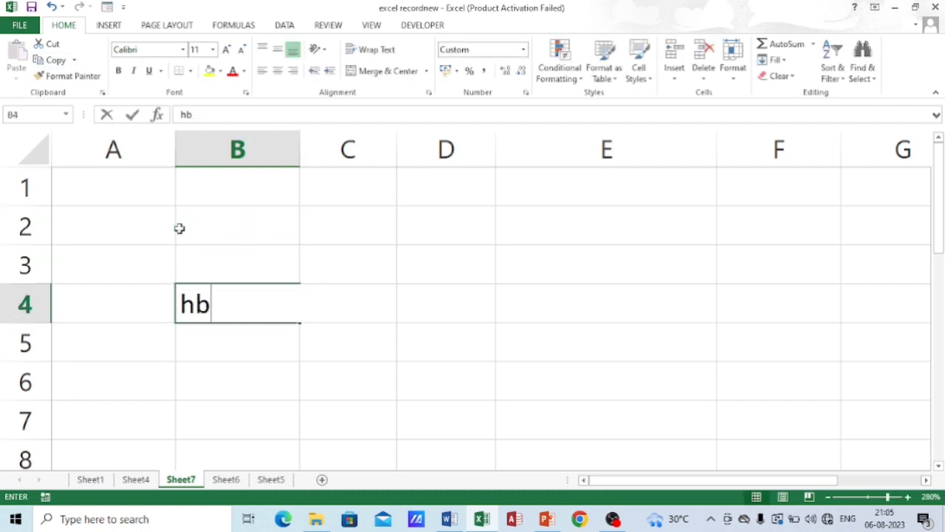
key("Return")
key("Return")
type("gfhgf")
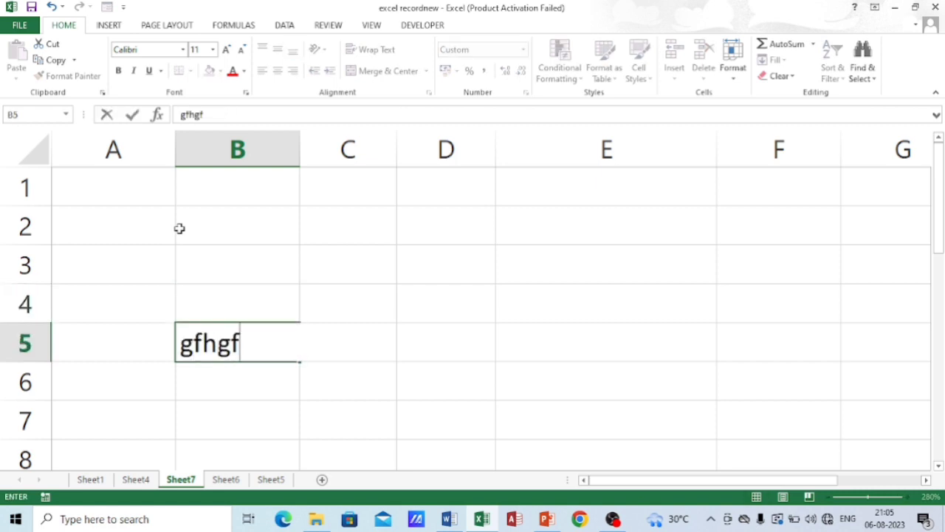
key("Return")
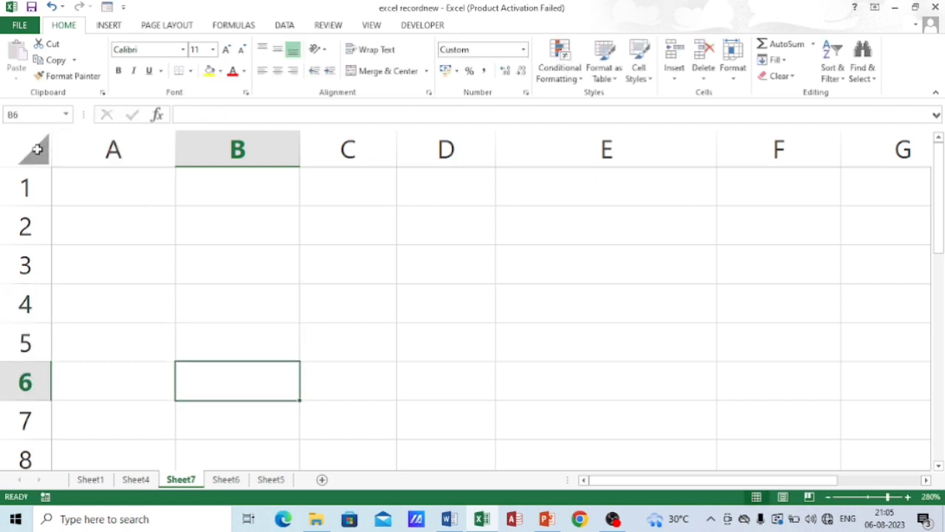
Step: Clear the custom format code on the whole sheet so all contents show again
left_click(33, 146)
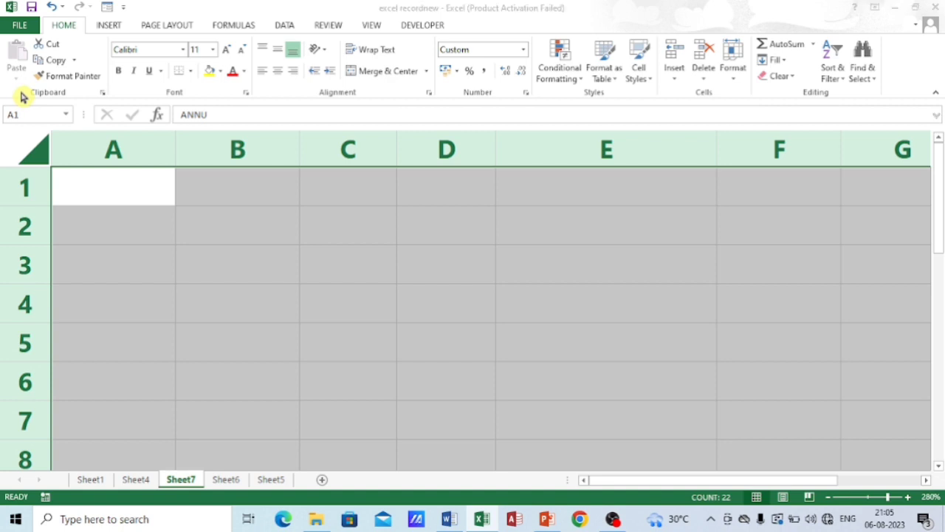
key("ctrl+1")
type(";;;")
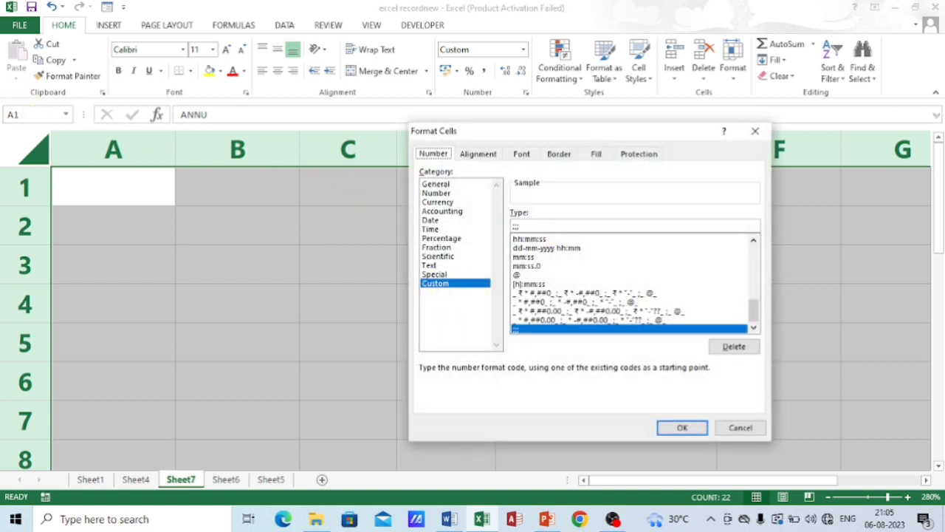
key("BackSpace")
key("BackSpace")
key("BackSpace")
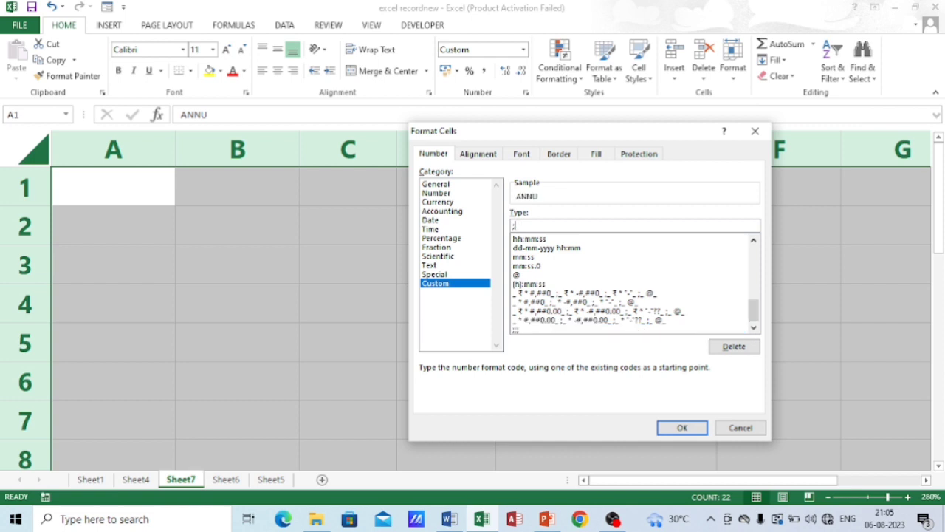
key("Return")
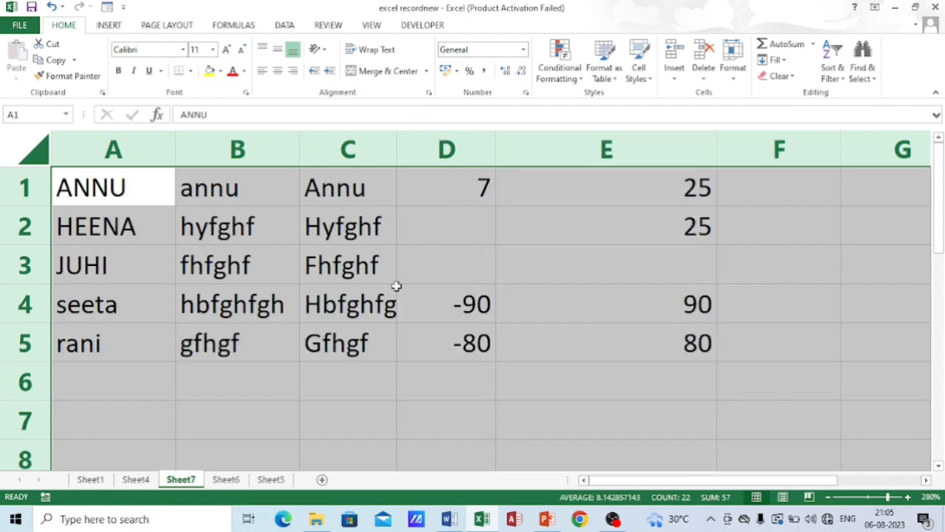
left_click(515, 264)
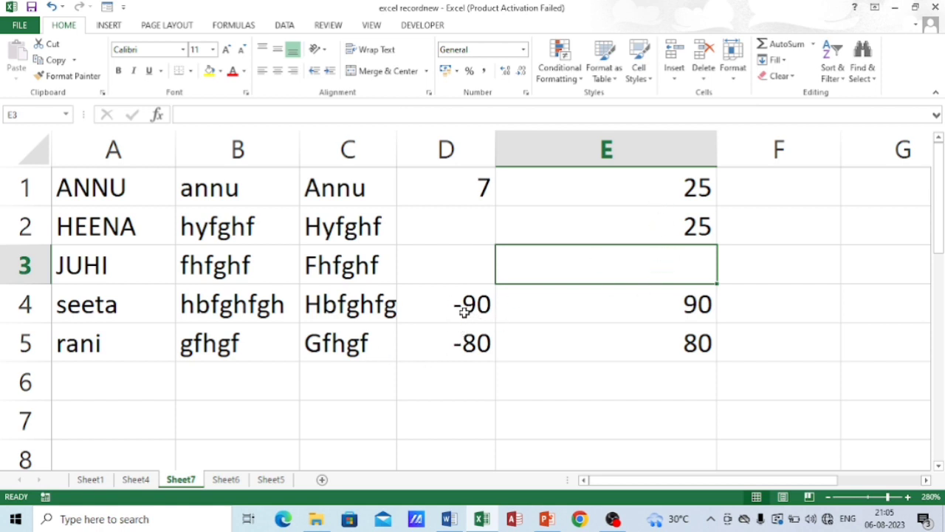
Step: Switch to Sheet6 and clear the random numbers in A5:D8
left_click(140, 482)
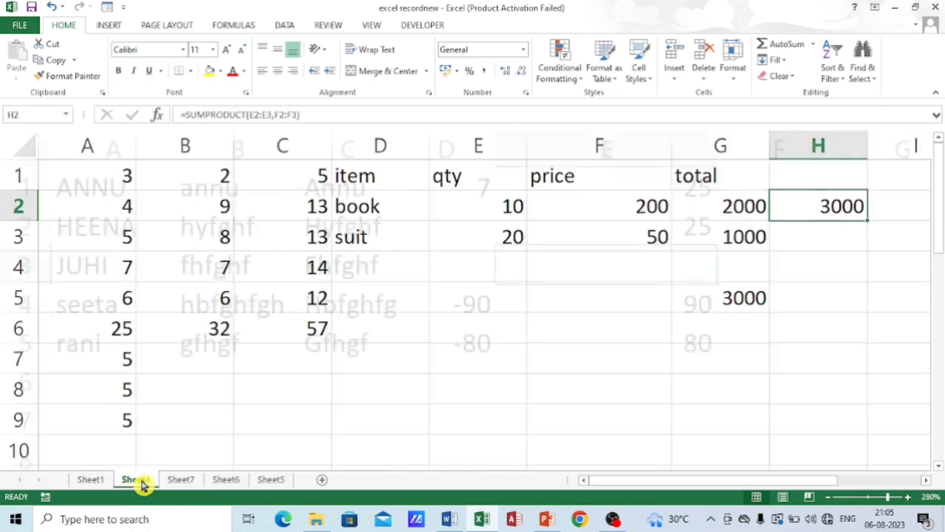
left_click(233, 481)
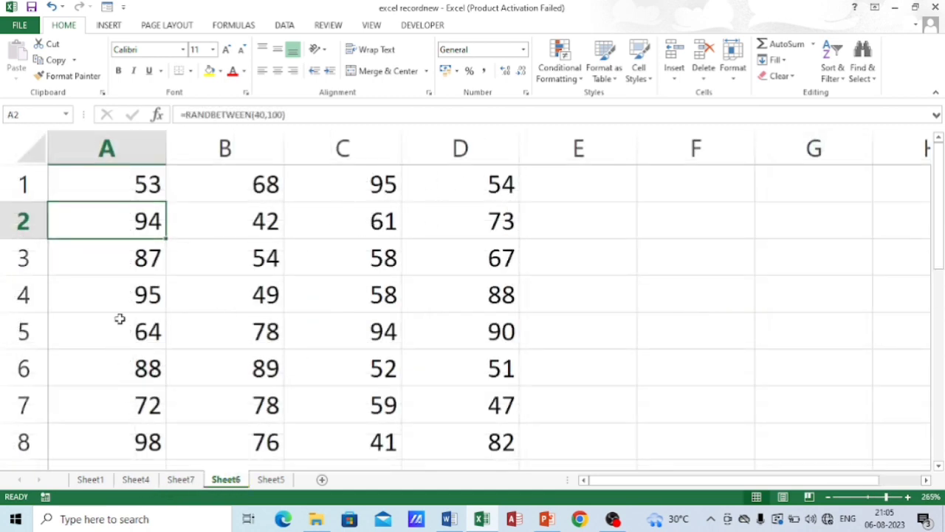
left_click_drag(120, 319, 503, 440)
key("Delete")
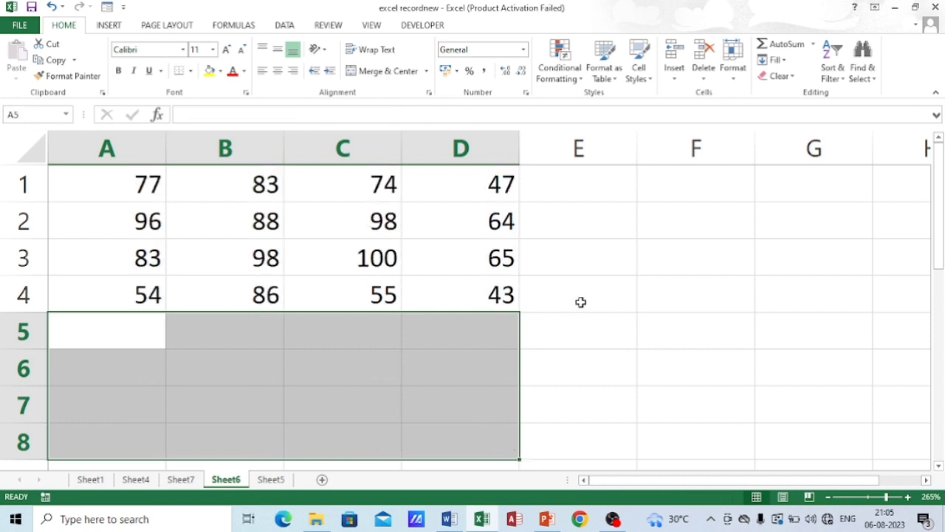
left_click(655, 218)
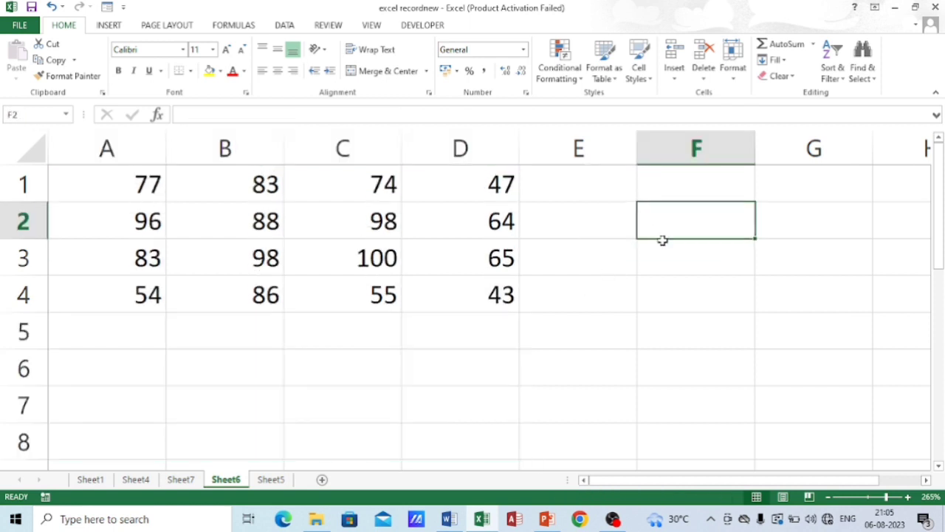
Step: Enter =MAX(D1:D4) in D6 to show the column's largest value, 76
left_click(476, 376)
type("=")
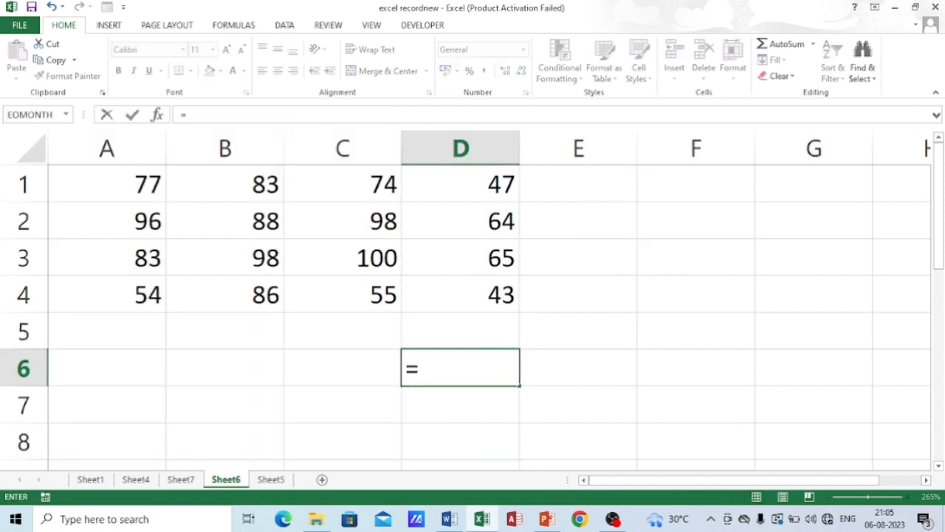
type("max")
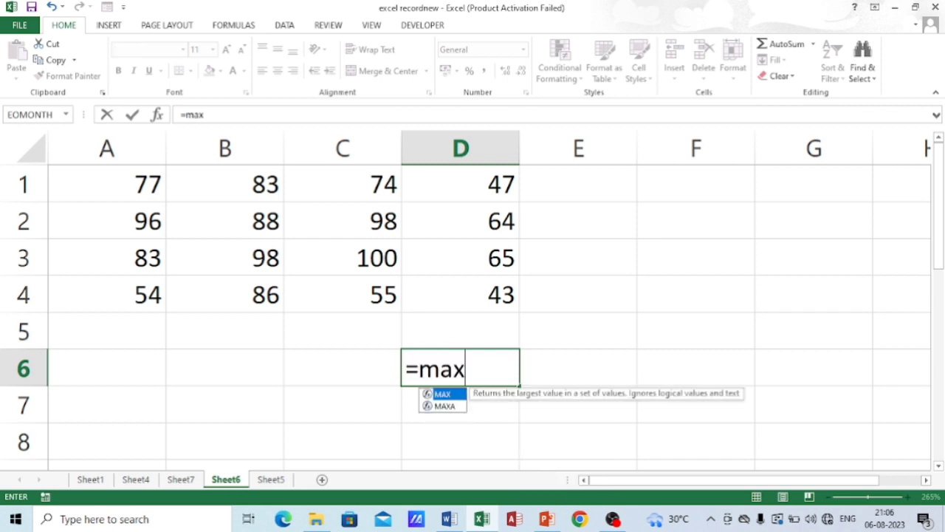
type(")")
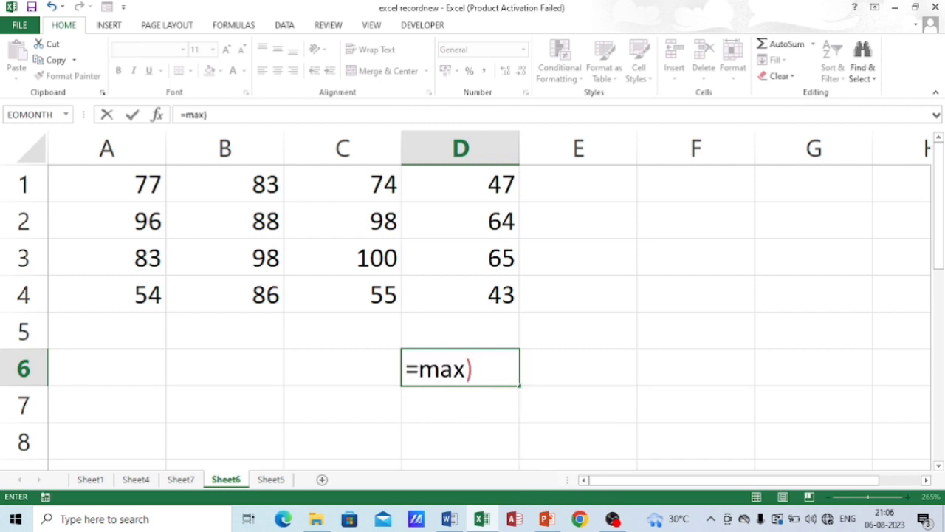
key("BackSpace")
type("(")
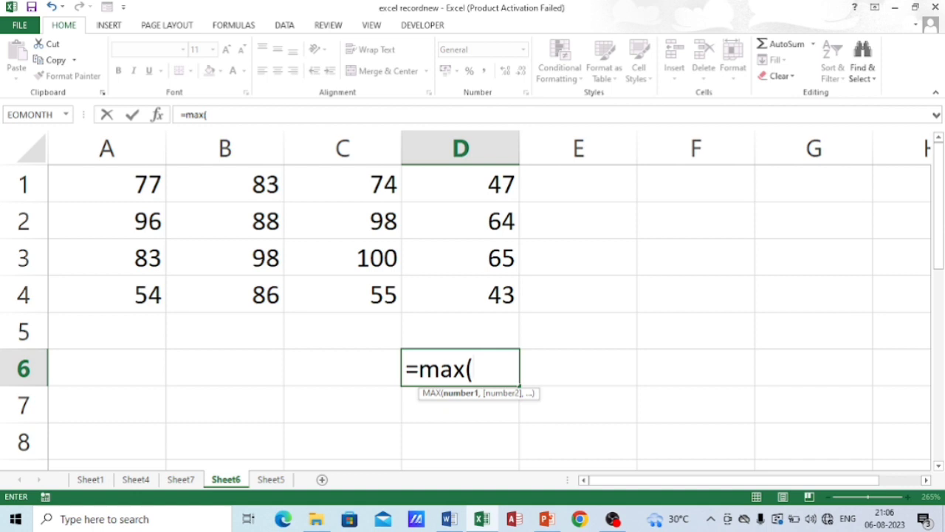
left_click_drag(451, 185, 464, 288)
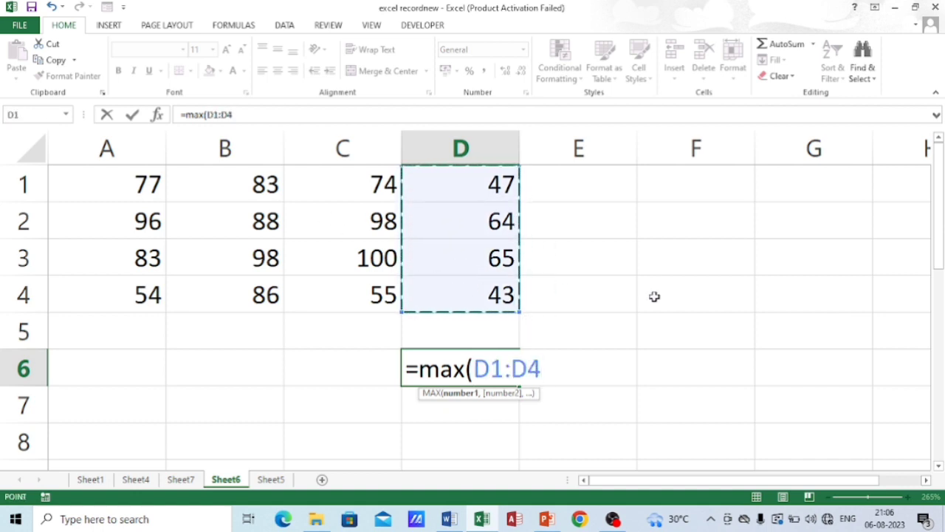
key("Return")
key("Up")
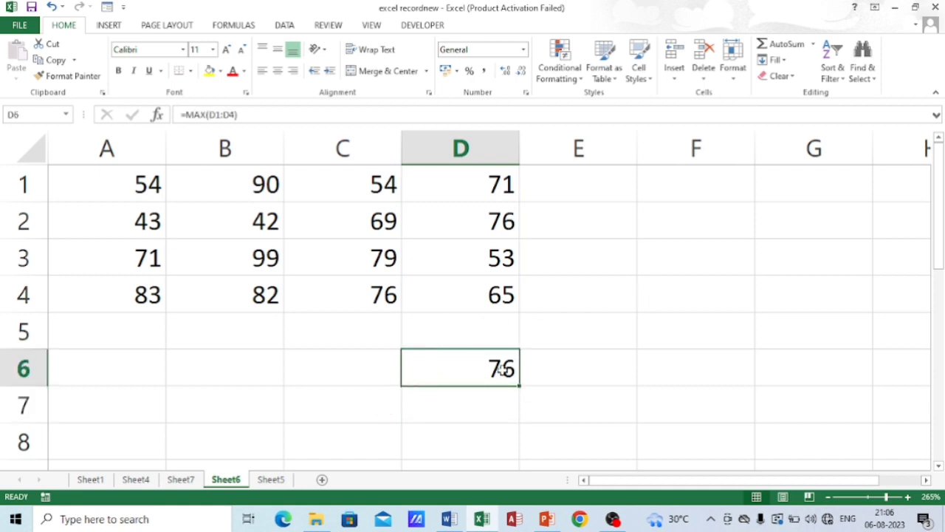
left_click(485, 409)
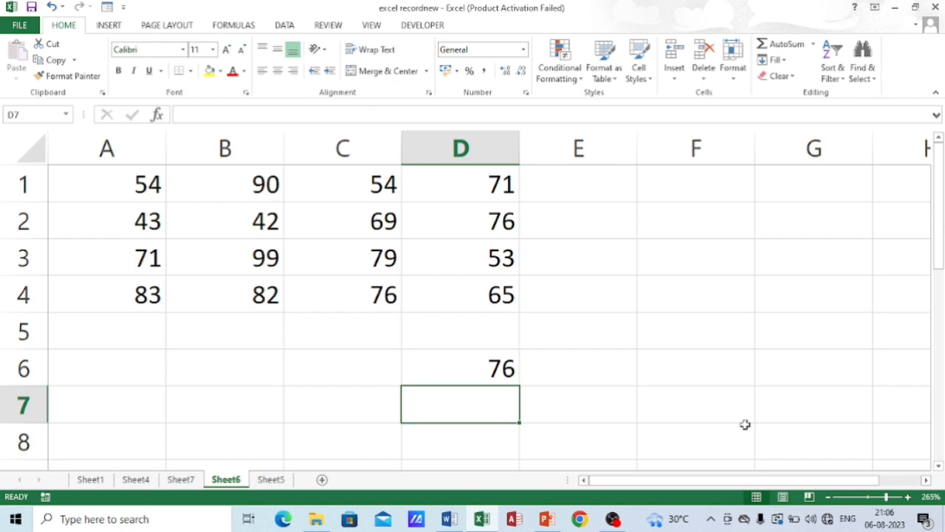
Step: Enter =MIN(D1:D4) in D7, returning 60, and recheck the MAX formula in D6
type("=min")
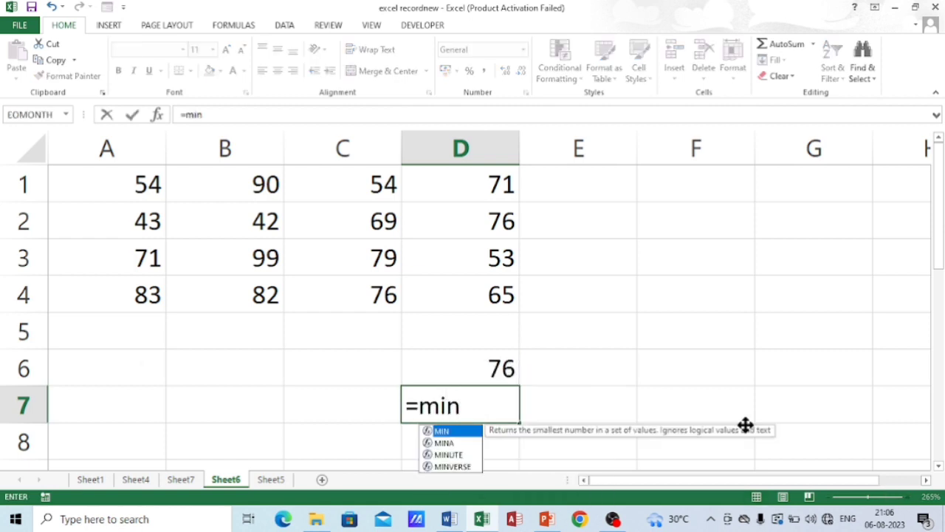
type("(")
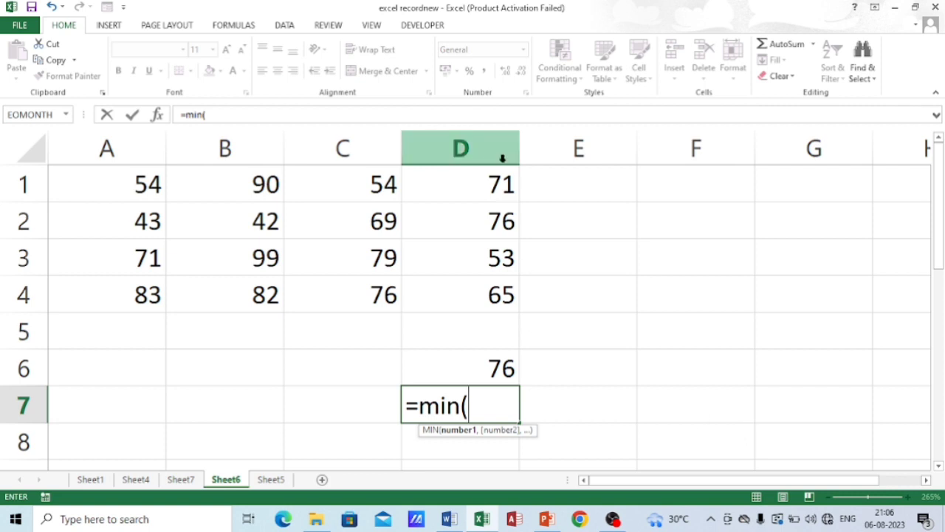
left_click_drag(489, 177, 493, 288)
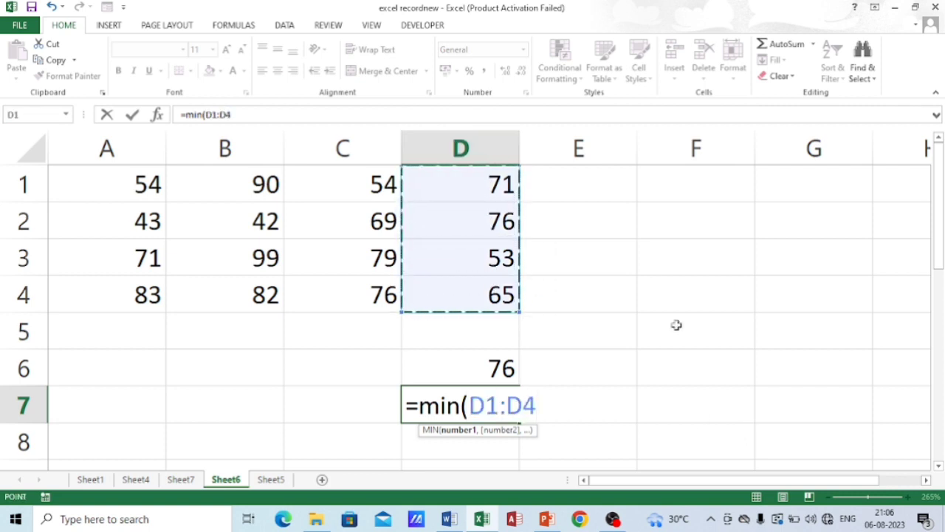
type(")")
key("Return")
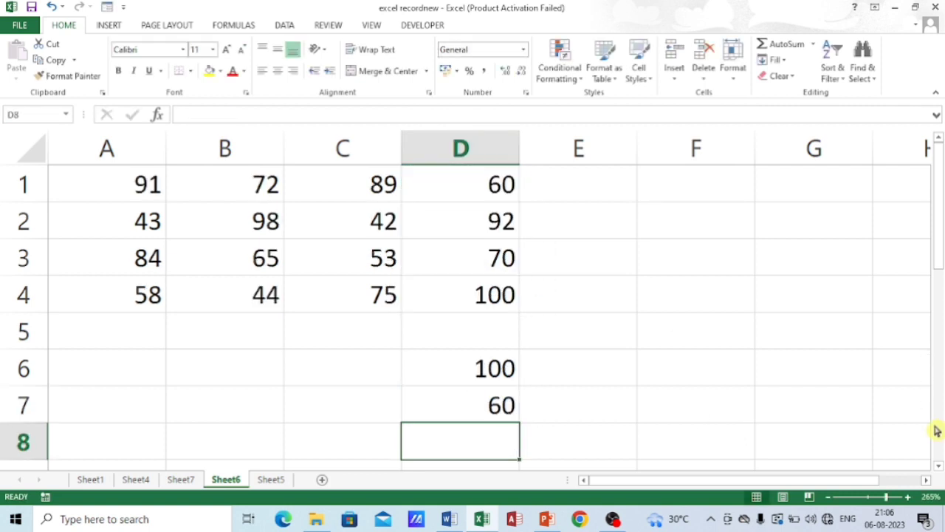
left_click(473, 406)
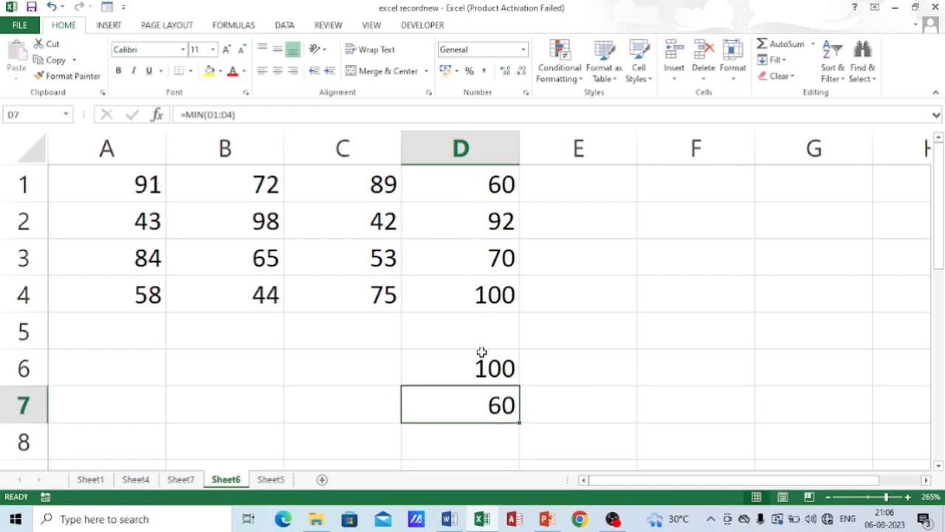
left_click(466, 373)
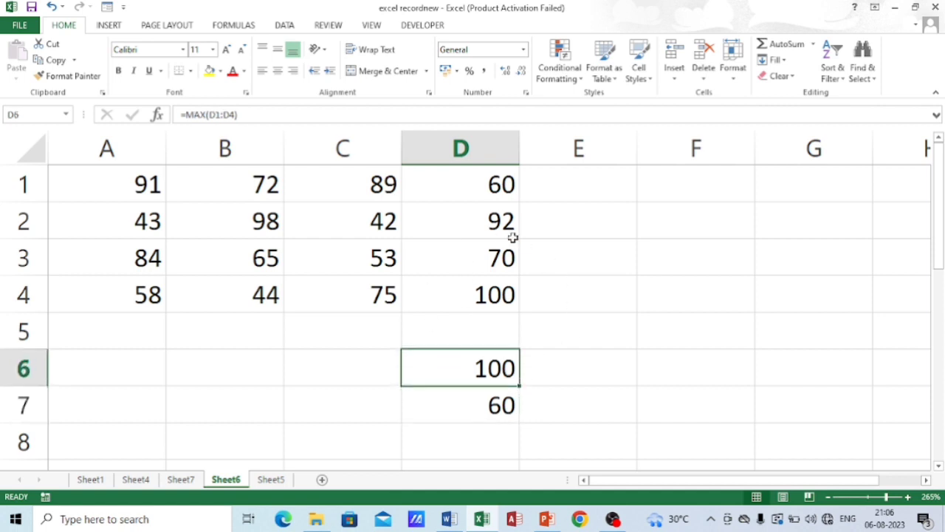
left_click(593, 186)
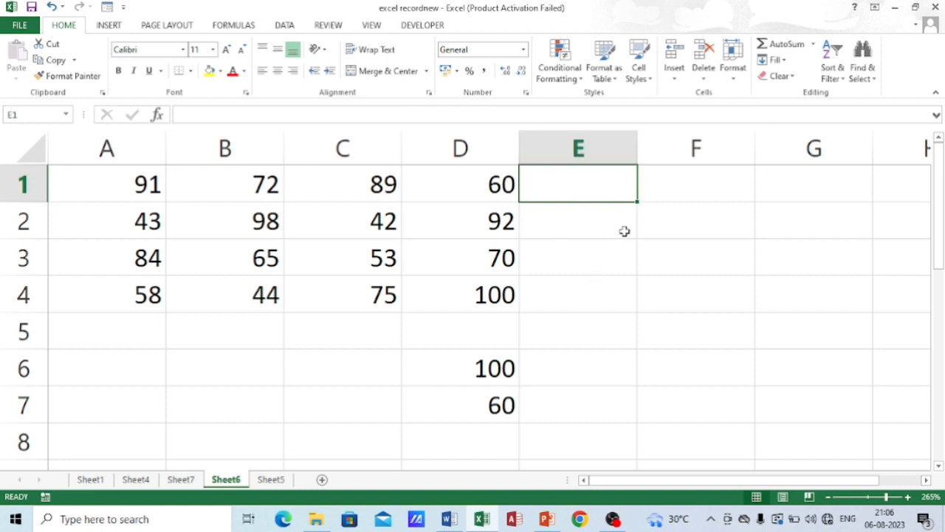
Step: Enter 65, 81, 49, 36 and 25 down cells E1:E5
type("65")
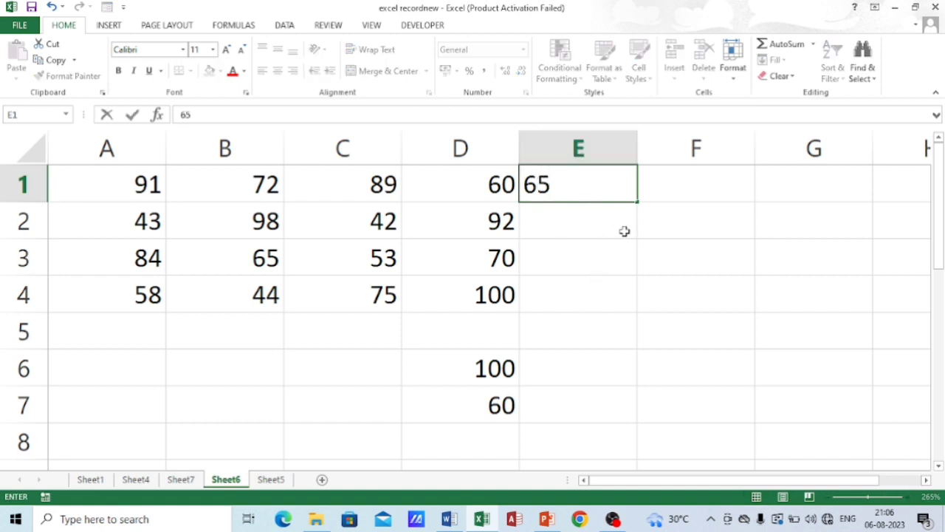
key("Return")
type("81")
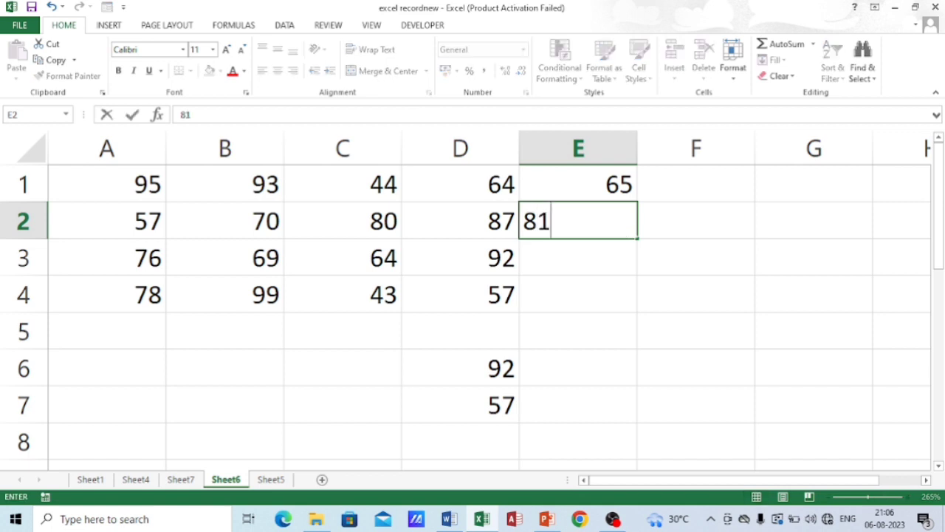
key("Return")
type("49")
key("Return")
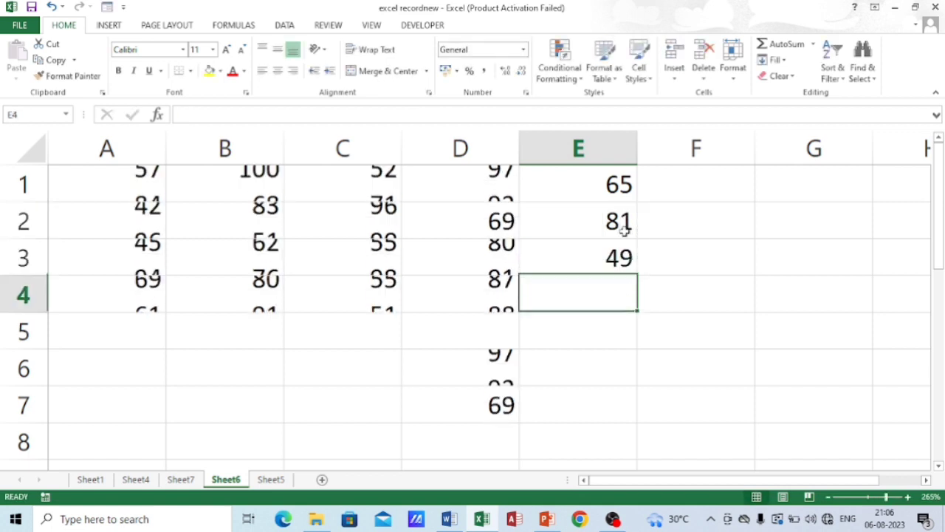
type("36")
key("Return")
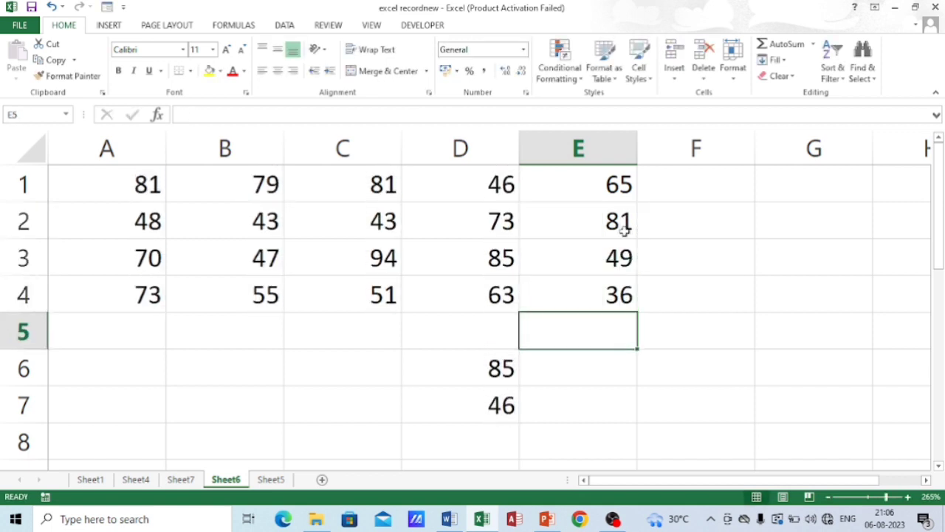
type("25")
key("Right")
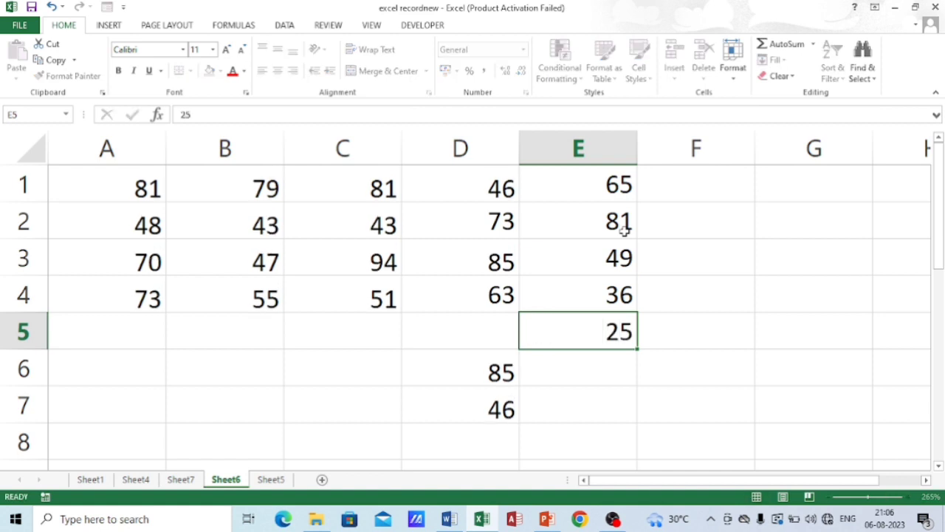
Step: Enter =SQRT(E1) in F1, returning 8.06226
key("Up")
key("Up")
key("Up")
key("Up")
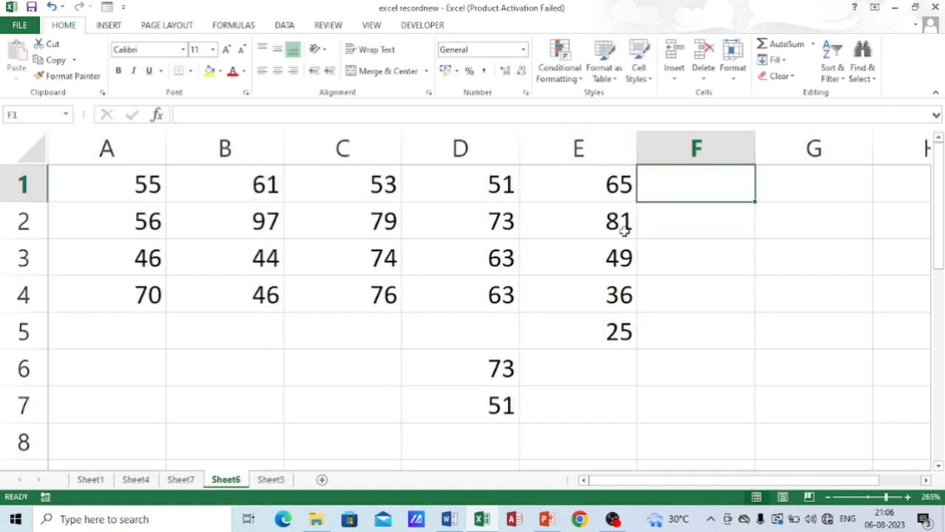
type("s")
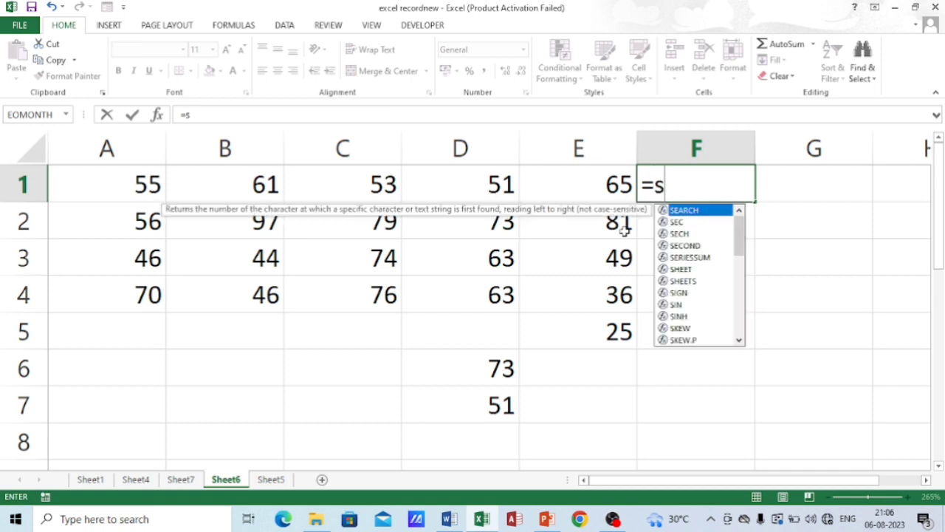
type("qrt")
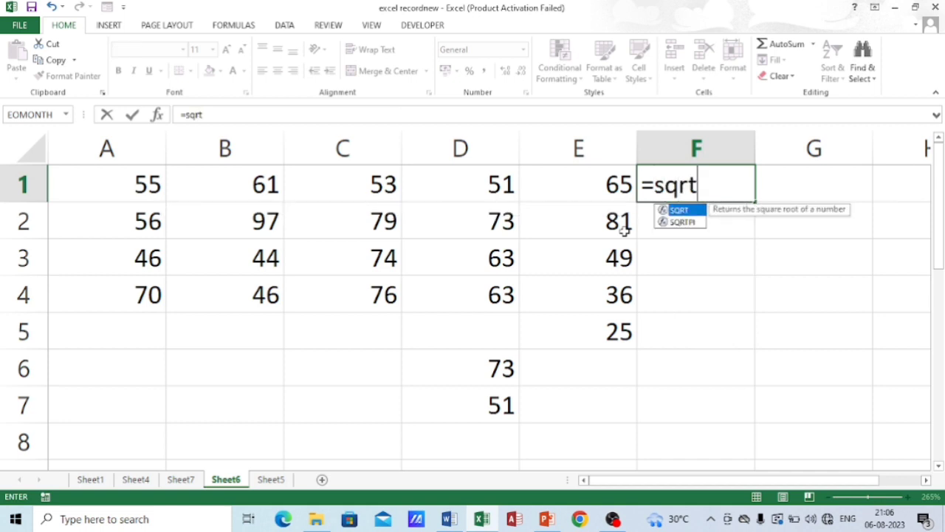
type("9")
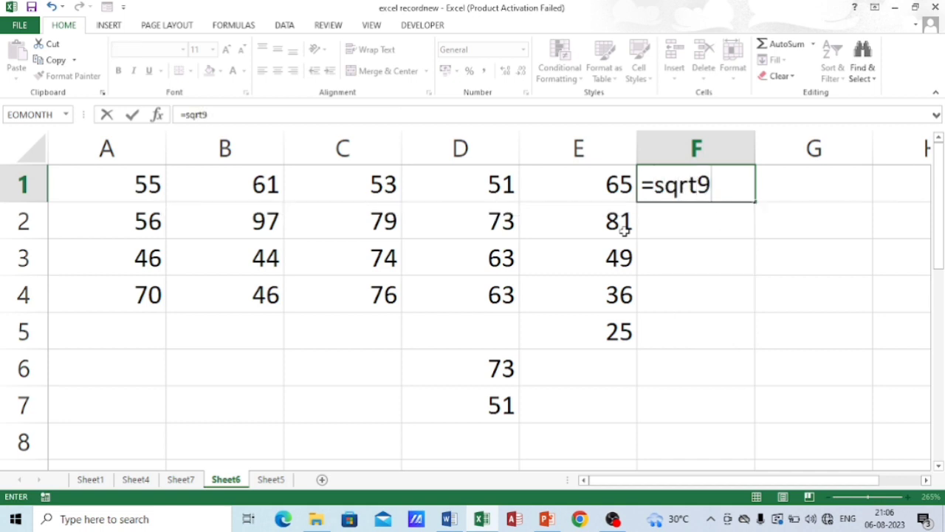
key("BackSpace")
type("(")
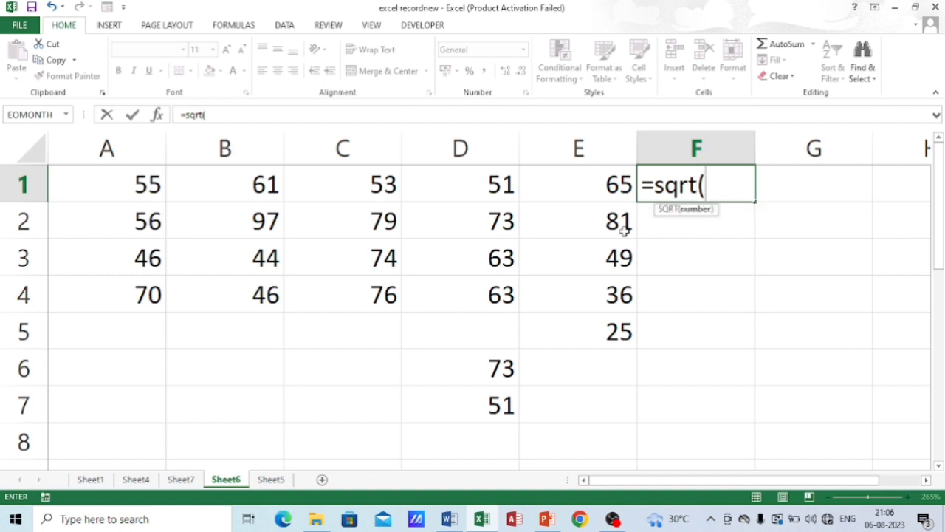
left_click(606, 185)
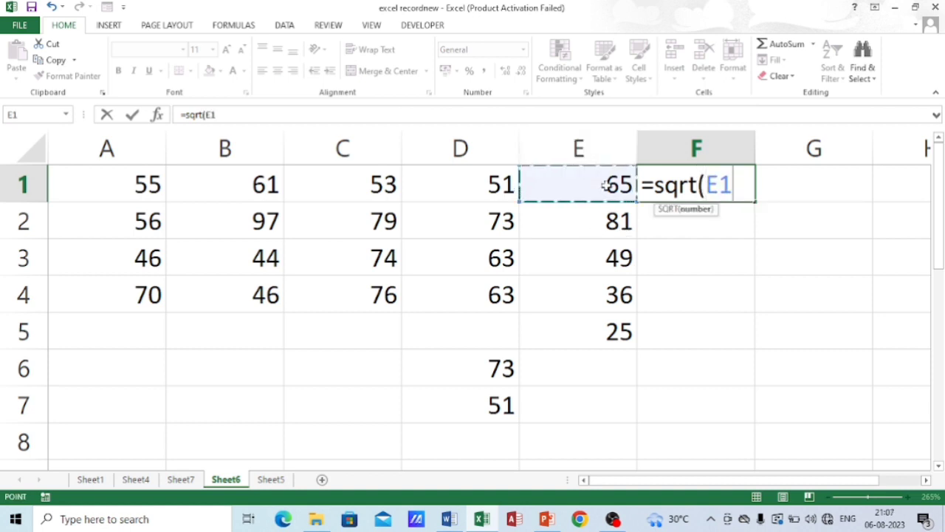
type(")")
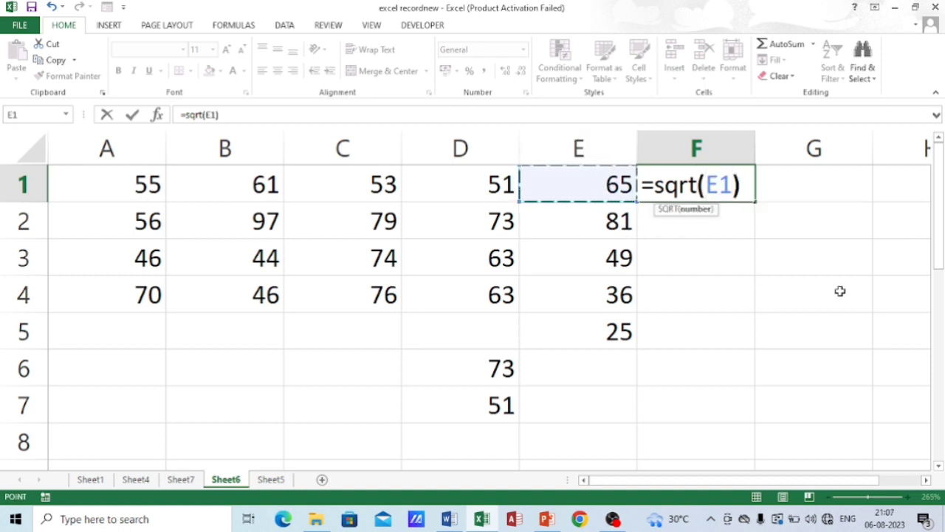
key("Return")
key("Up")
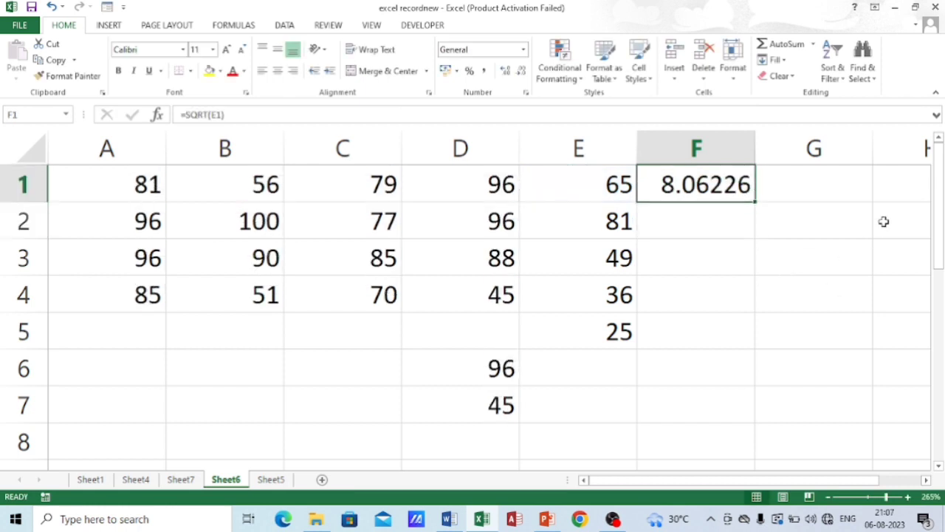
Step: Fill the square-root formula down to F5 and change E1 to 64
left_click_drag(755, 200, 749, 365)
left_click(561, 189)
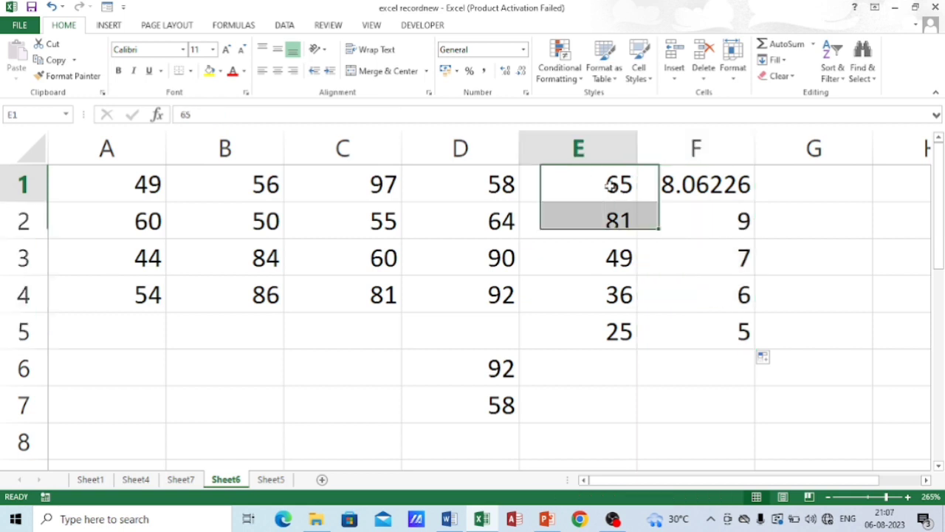
type("64")
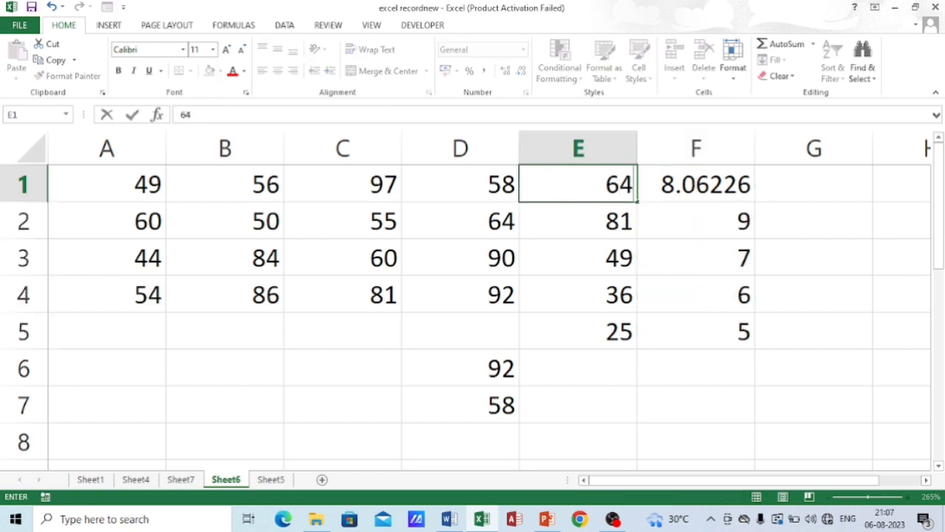
key("Return")
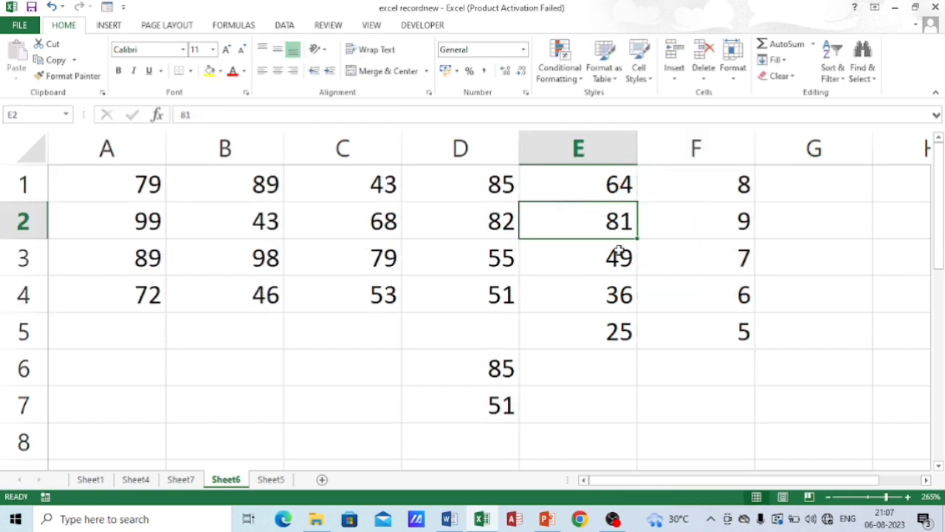
left_click(711, 184)
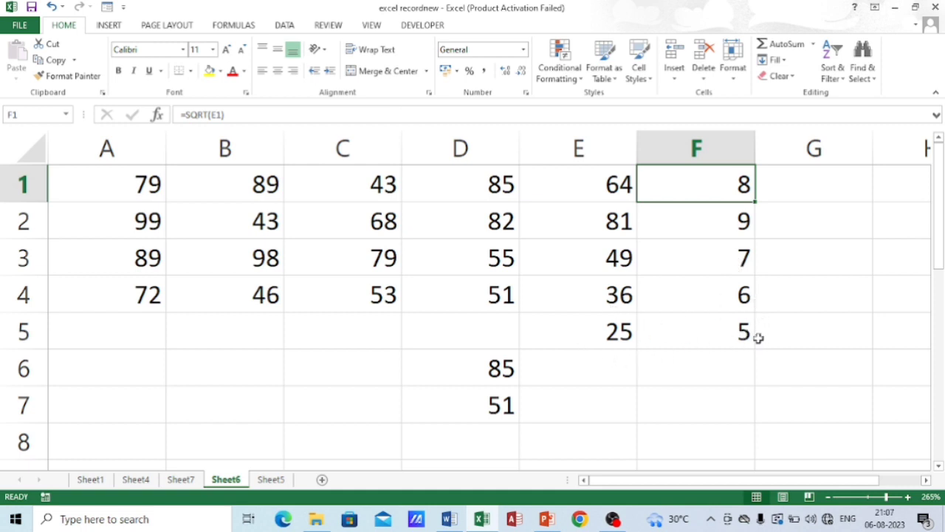
Step: Review the formulas in D6, D7 and F3, then switch to Sheet5
left_click(481, 373)
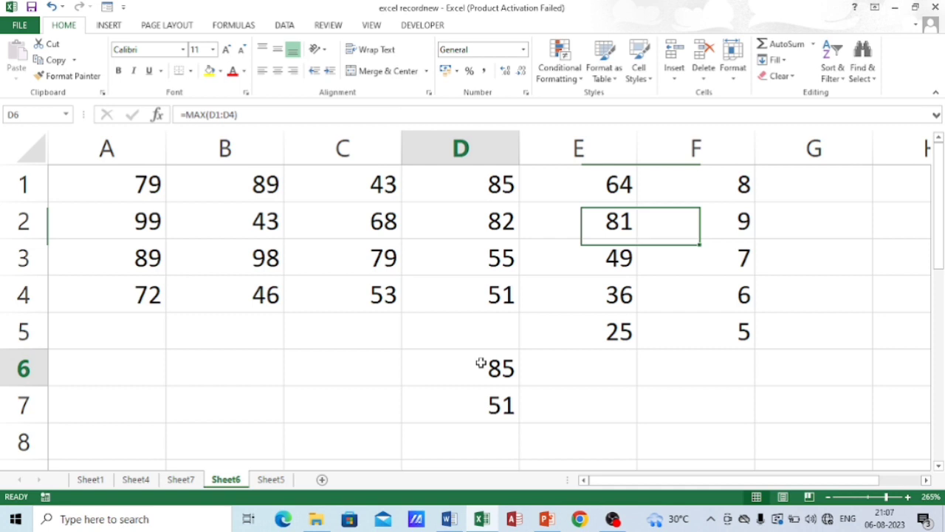
left_click(495, 415)
left_click(719, 247)
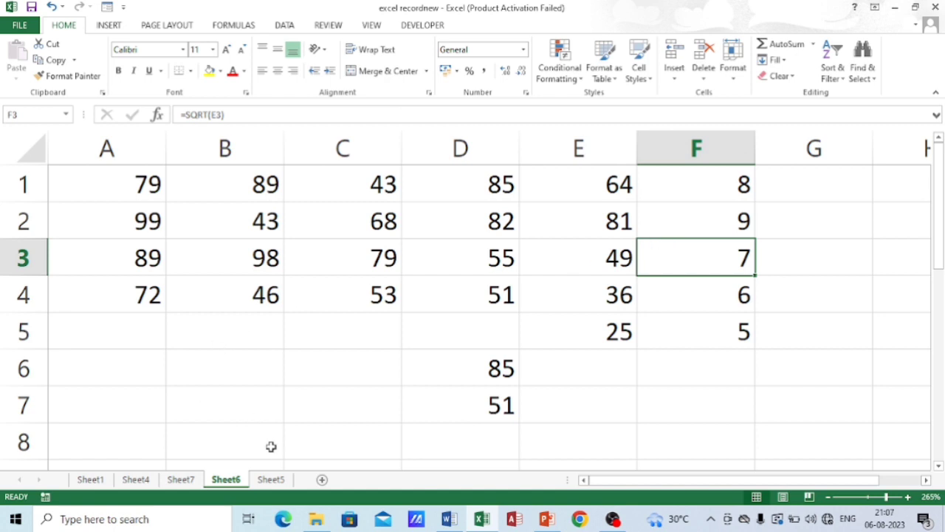
left_click(271, 480)
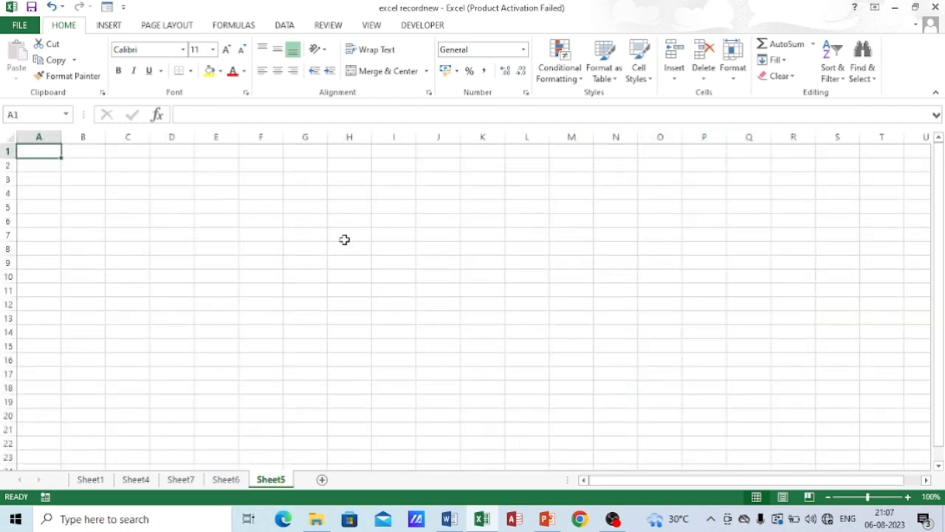
Step: Enter the mixed entries 2, t, 6, 7, g and 6 down column B
scroll(344, 239, "up", 6)
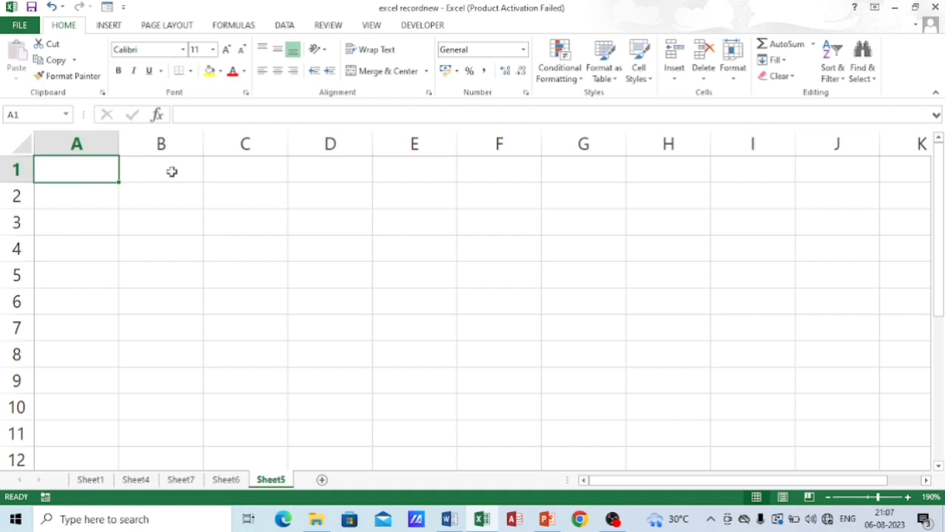
left_click(133, 174)
type("2")
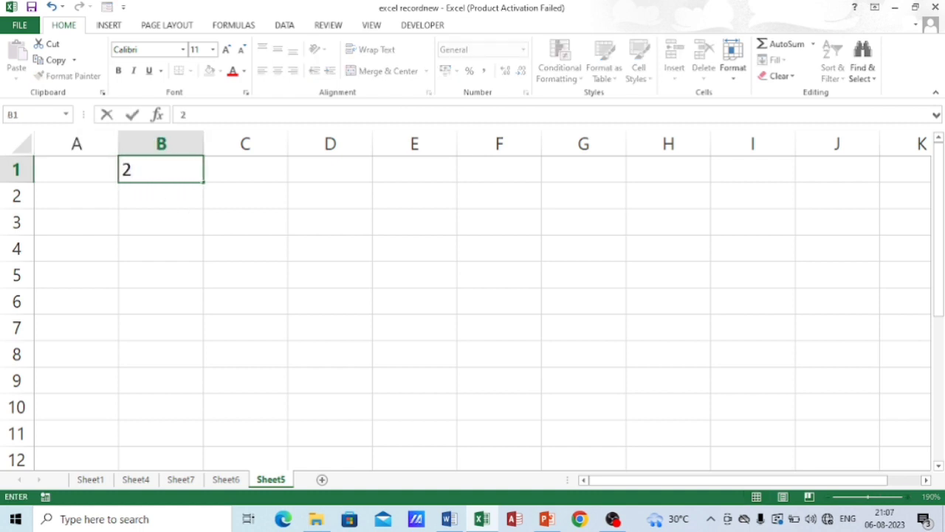
key("Return")
type("t")
key("Return")
key("Return")
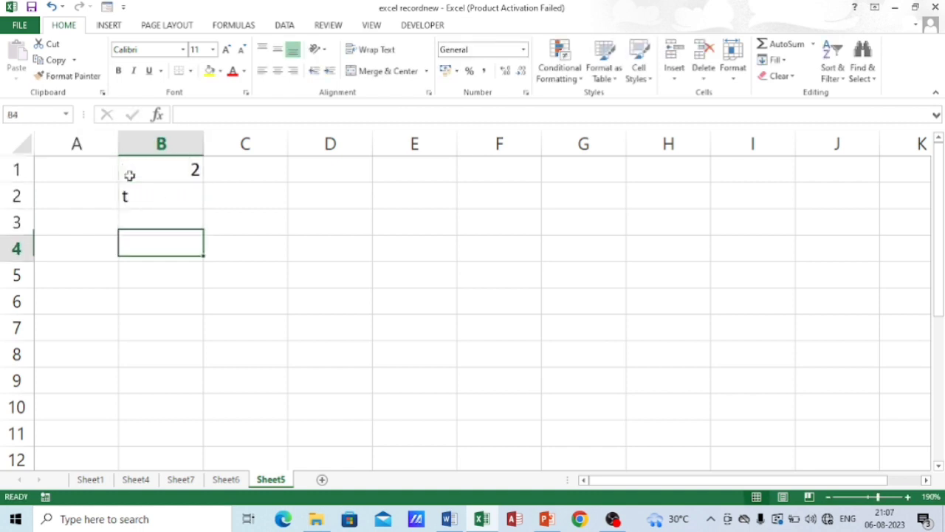
type("6")
key("Return")
key("Return")
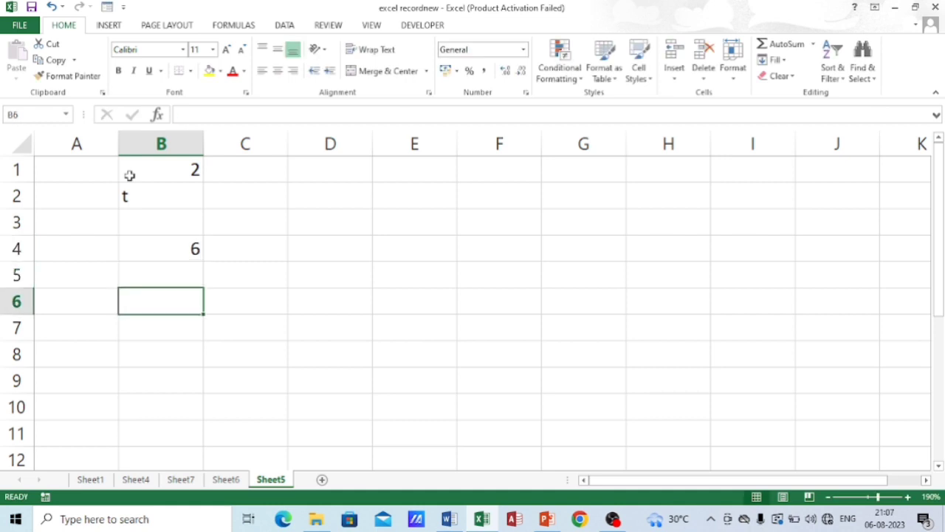
type("7")
key("Return")
type("g")
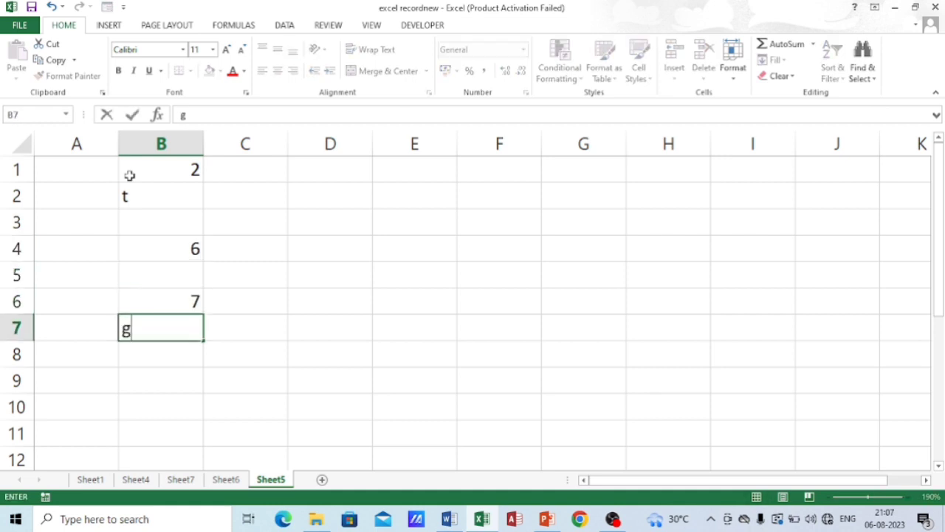
key("Return")
key("Return")
type("6")
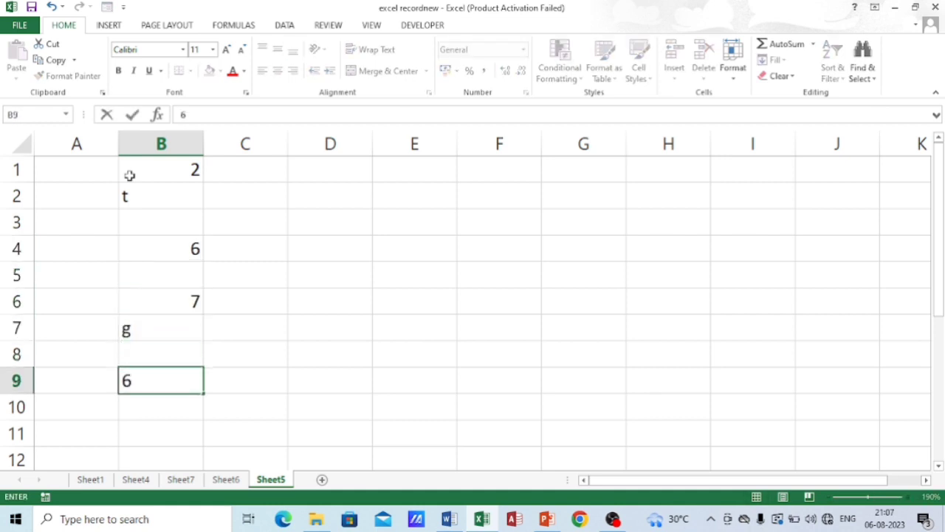
key("Right")
Step: Enter =COUNT(B1:B9) in D2, returning 4, and review the formula
key("Up")
key("Up")
key("Up")
key("Up")
key("Up")
key("Up")
key("Up")
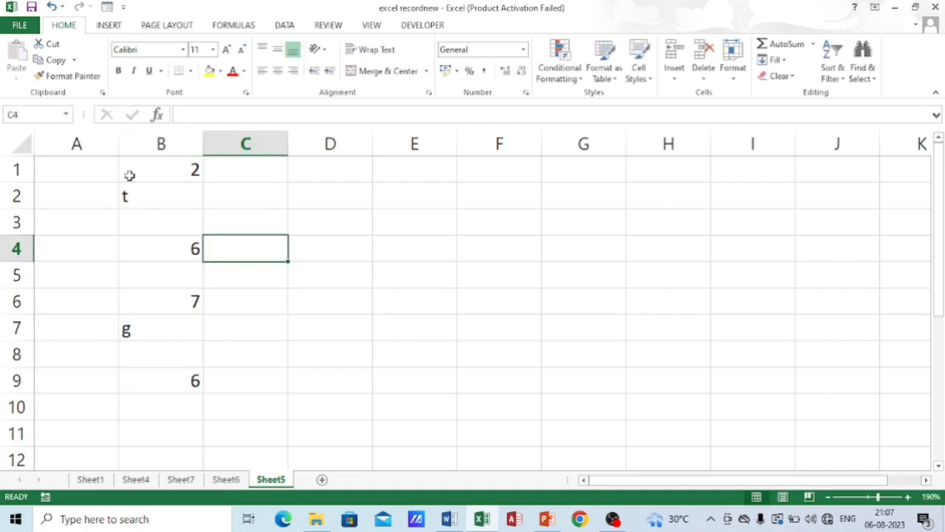
key("Right")
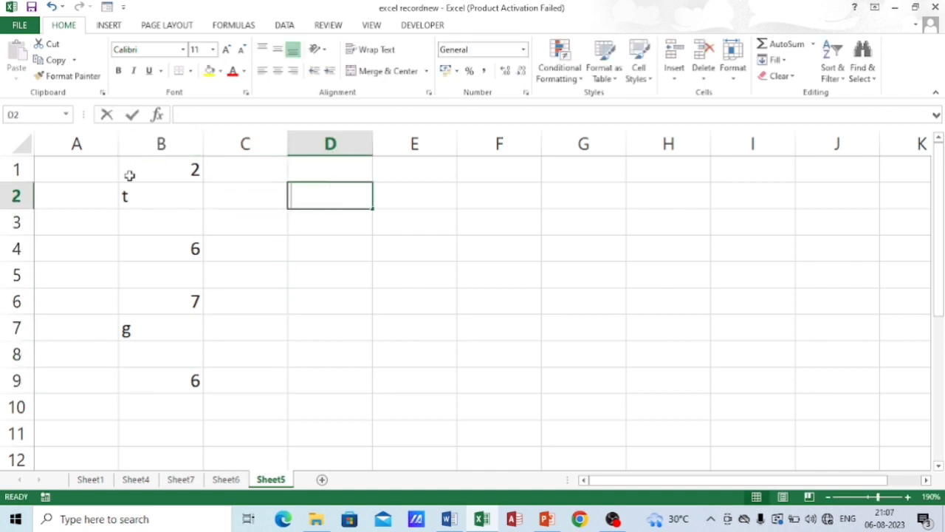
type("=count")
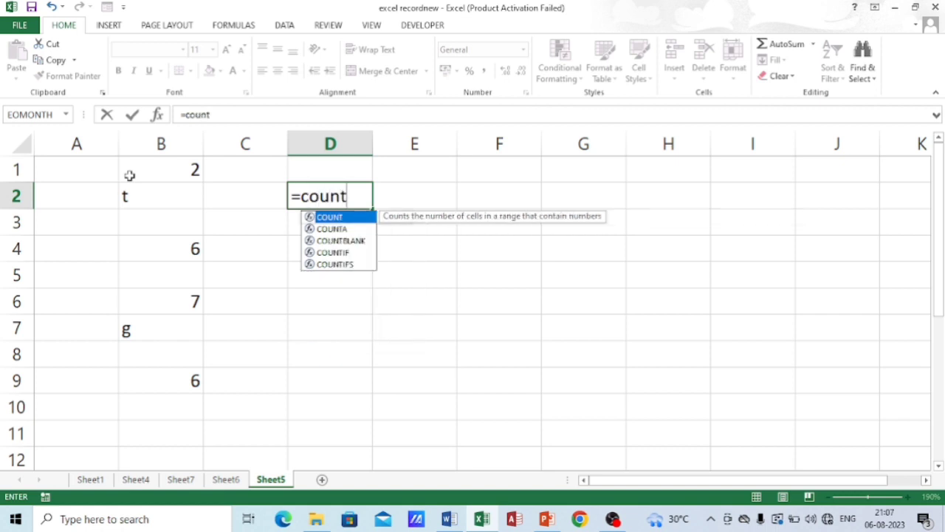
type("(")
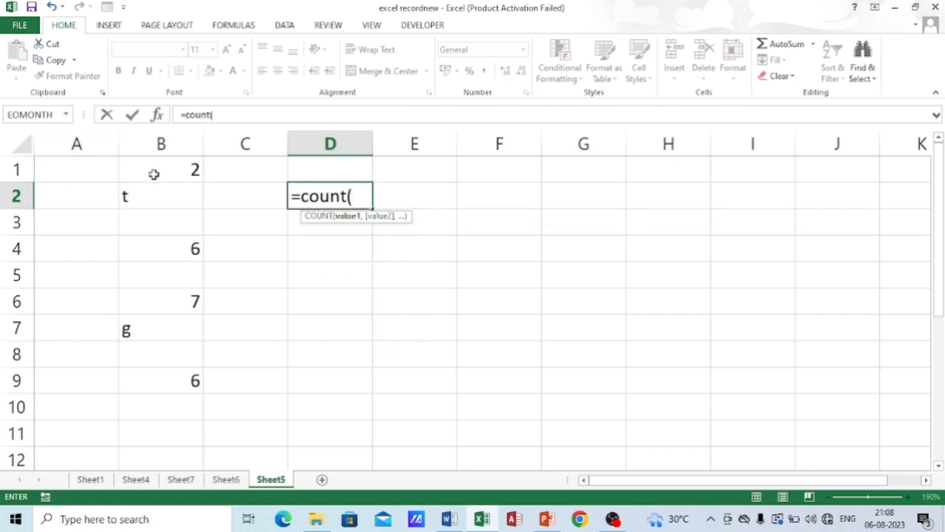
left_click_drag(152, 173, 145, 386)
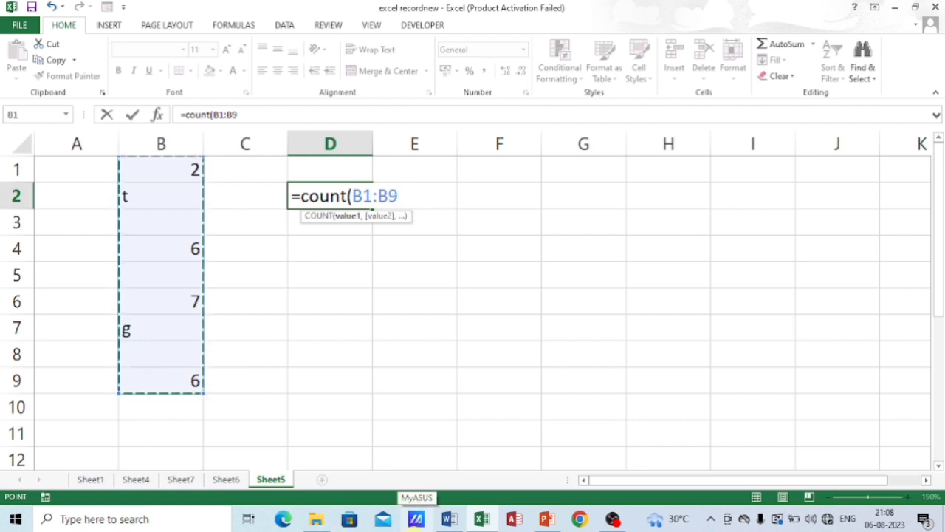
type(")")
key("Return")
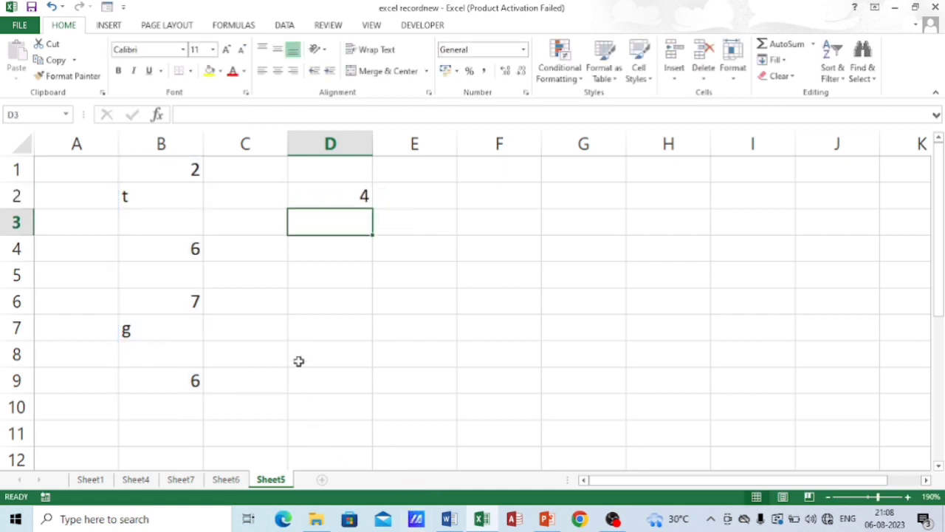
left_click(338, 197)
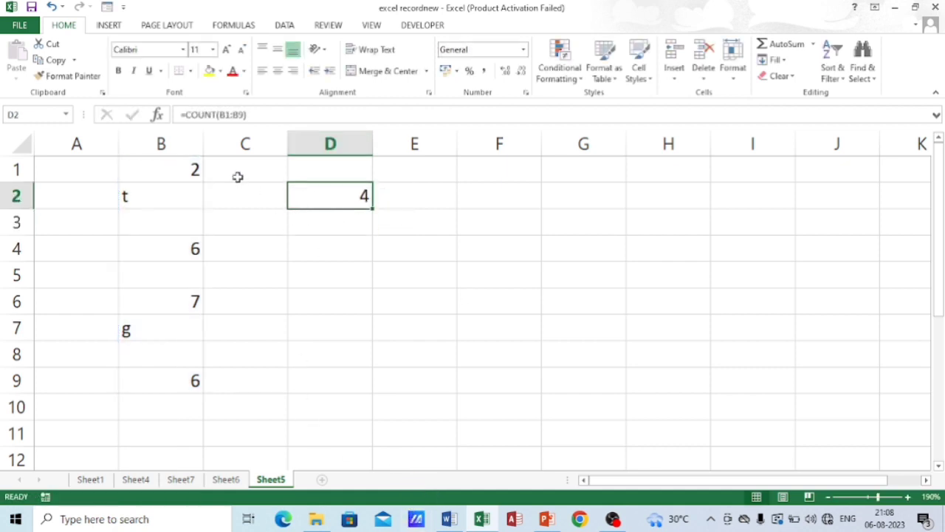
key("F2")
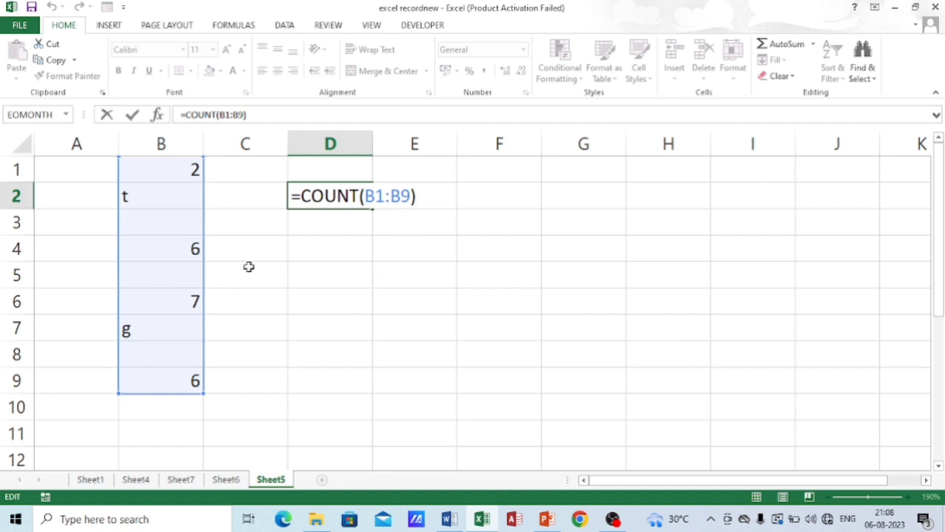
key("Return")
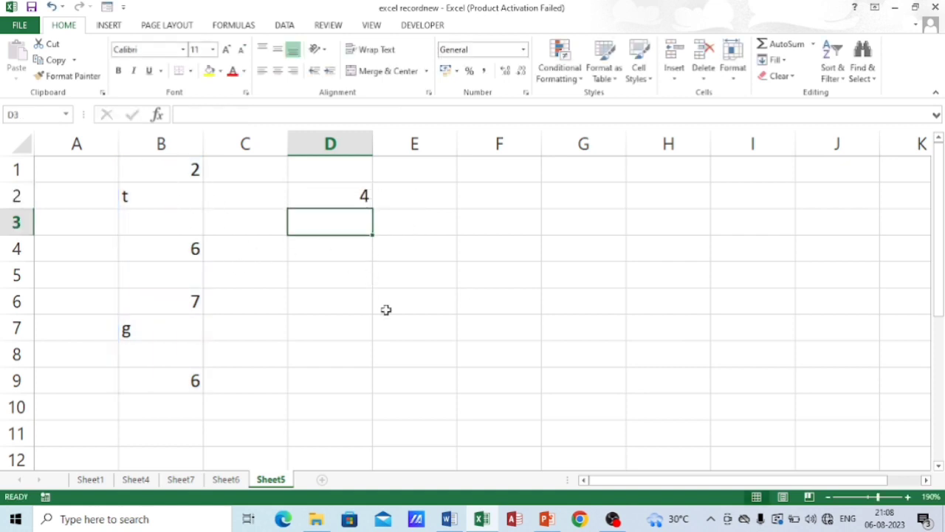
Step: Enter =COUNTA(B1:B9) in D3 to count all six non-empty cells
type("=coun")
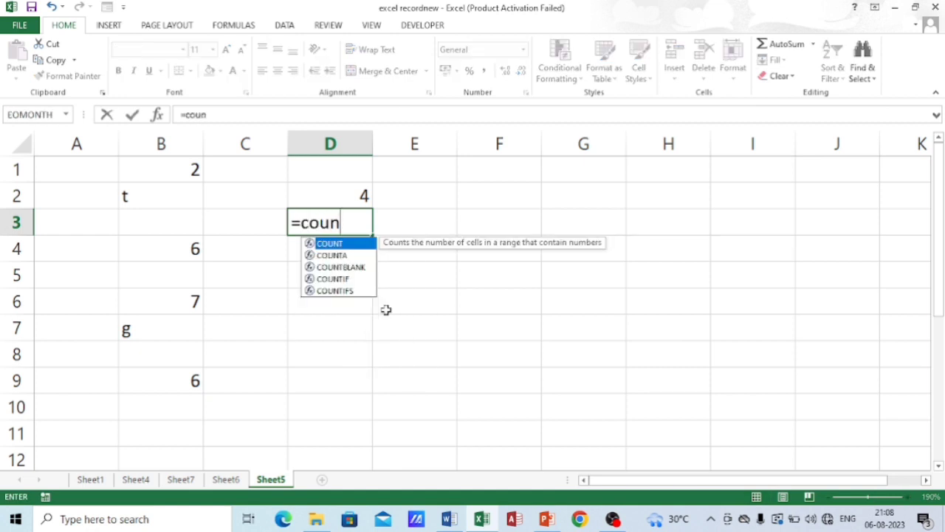
key("Down")
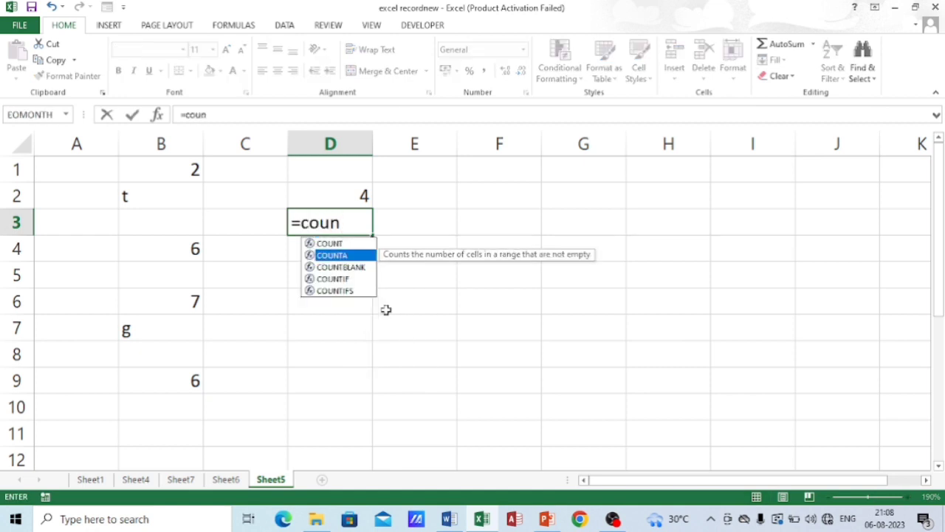
key("Tab")
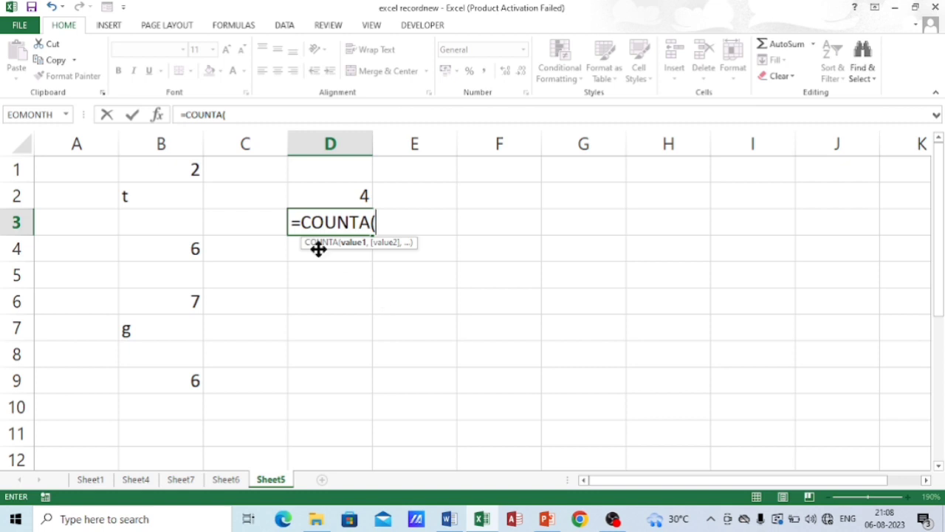
left_click_drag(170, 172, 165, 374)
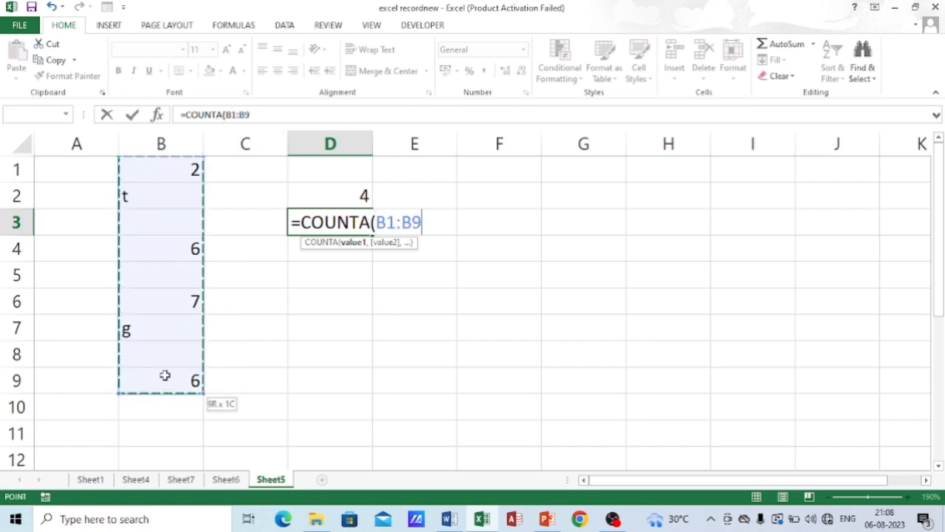
type(")")
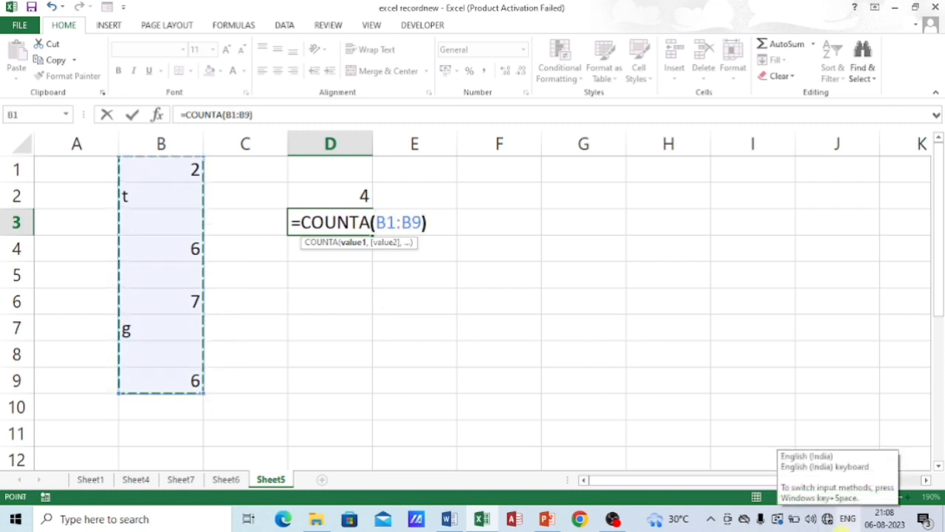
key("Return")
key("Up")
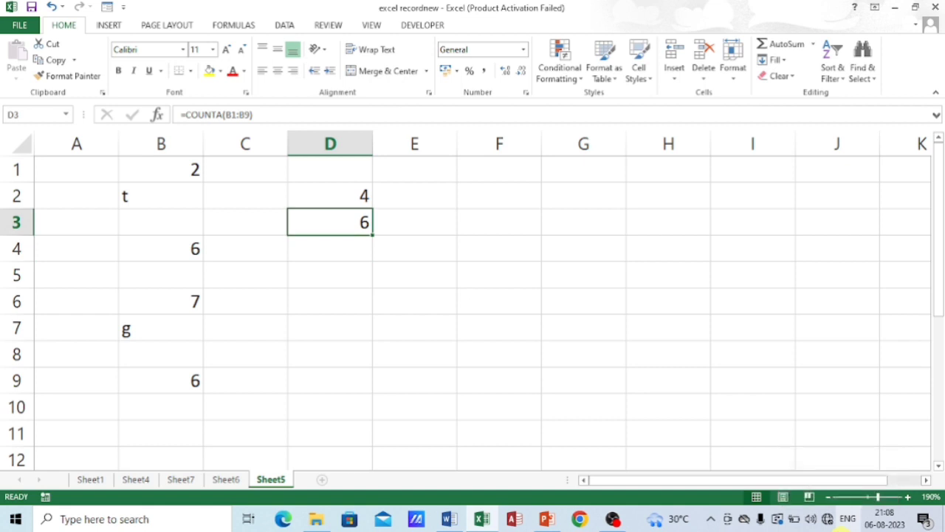
key("Down")
Step: Enter =COUNTBLANK(B1:B9) in D4, returning 3 empty cells
type("=")
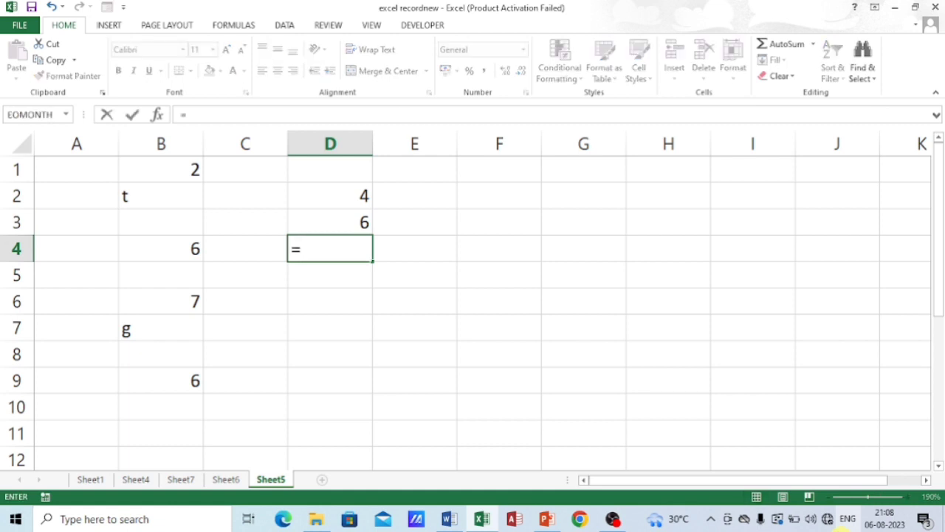
type("cou")
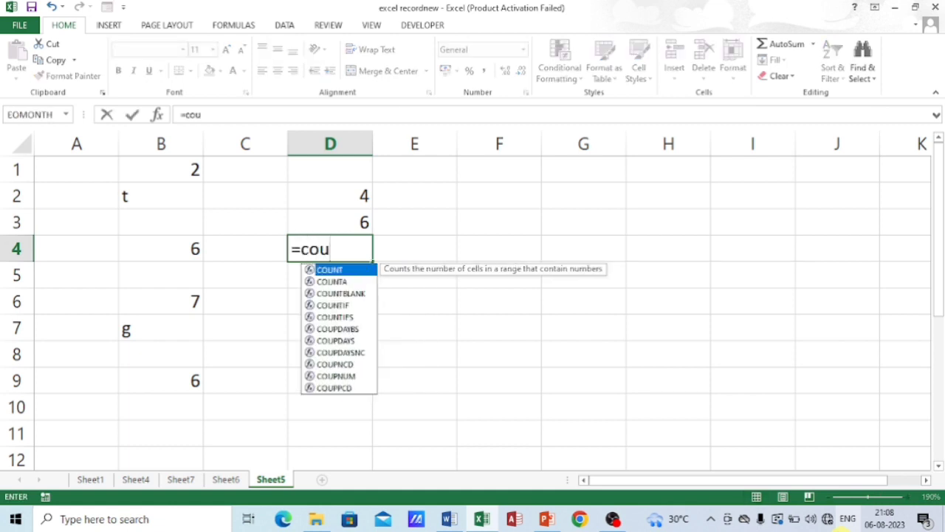
key("Down")
key("Down")
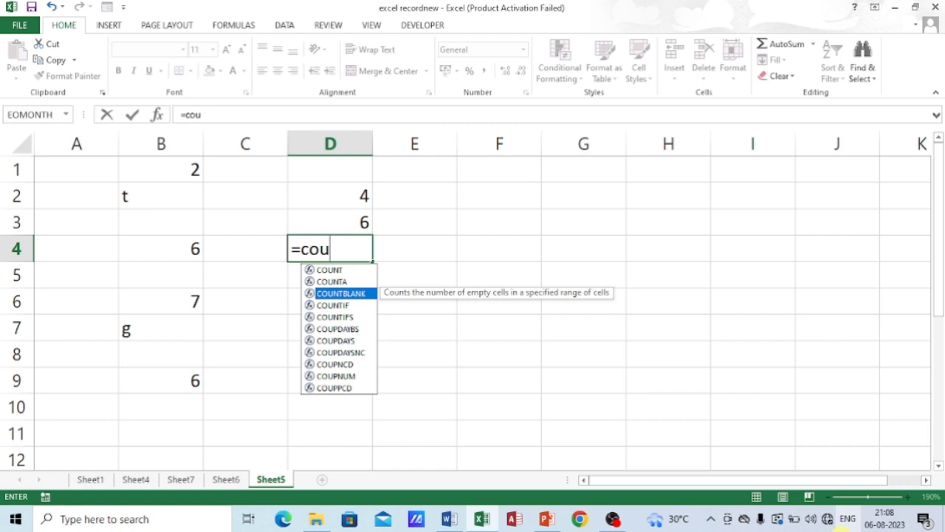
key("Tab")
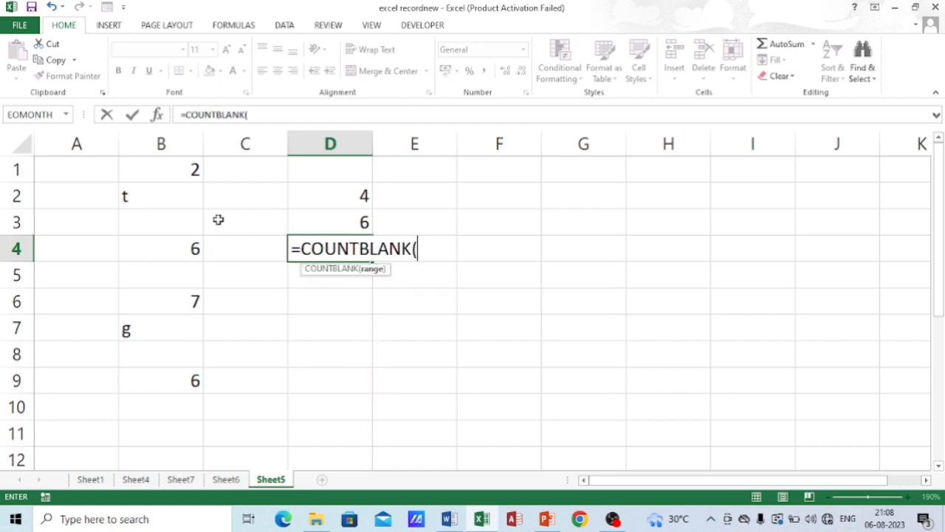
left_click(152, 175)
left_click_drag(152, 174, 154, 369)
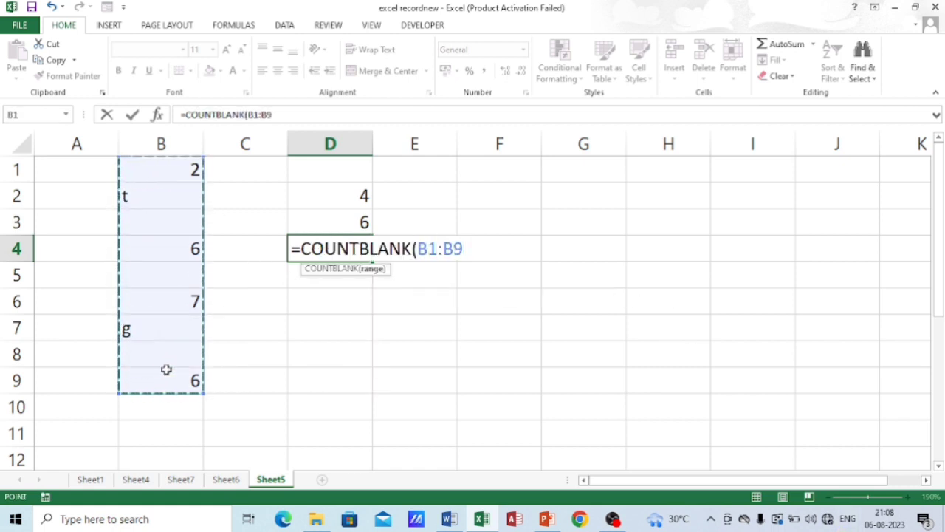
type(")")
key("Return")
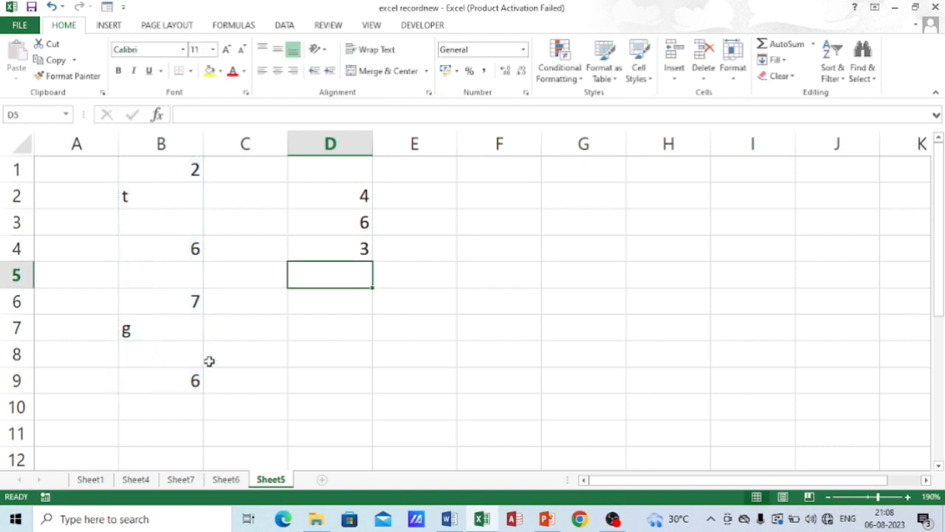
Step: Review the COUNT, COUNTA and COUNTBLANK formulas in D2, D3 and D4
left_click(327, 251)
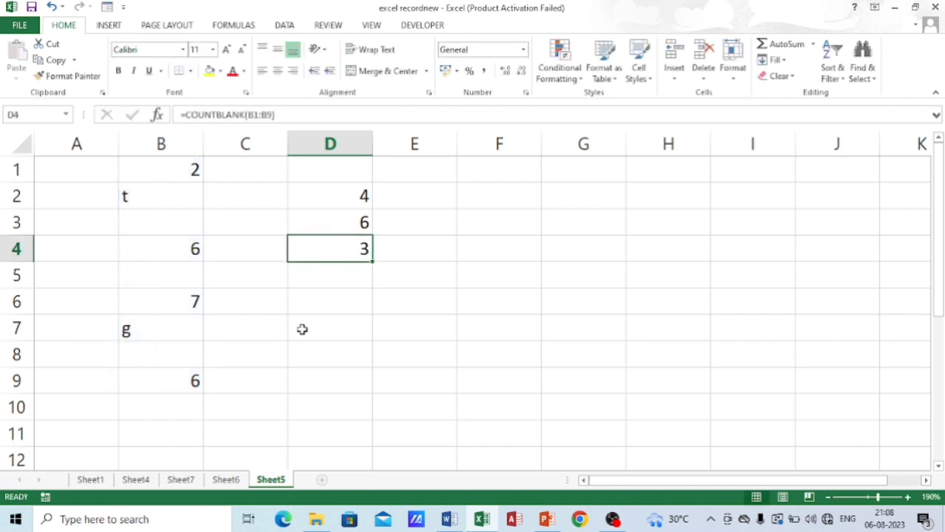
key("F2")
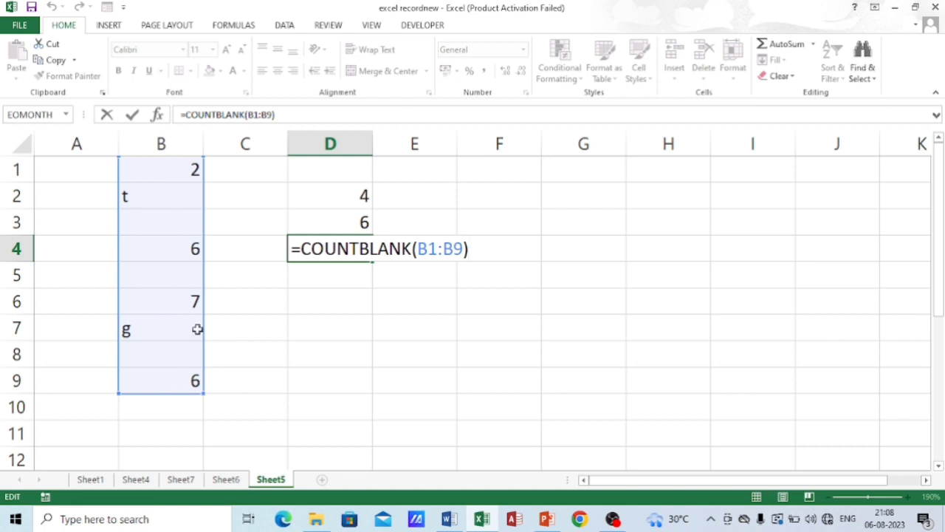
key("Return")
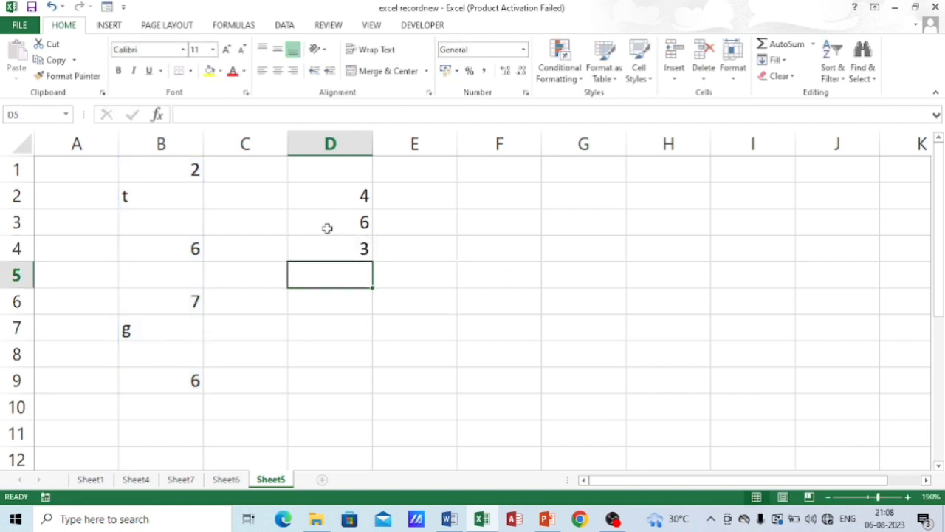
left_click(331, 252)
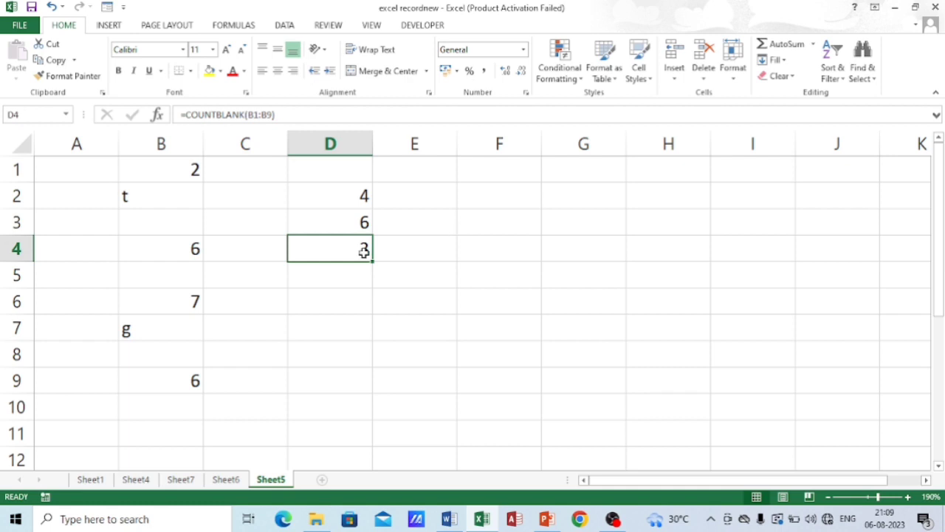
left_click(323, 197)
key("F2")
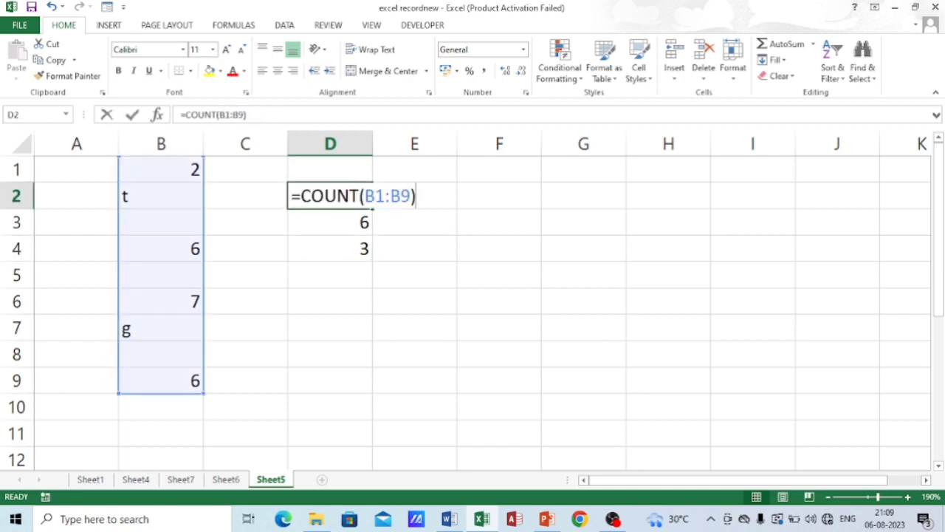
key("Return")
key("F2")
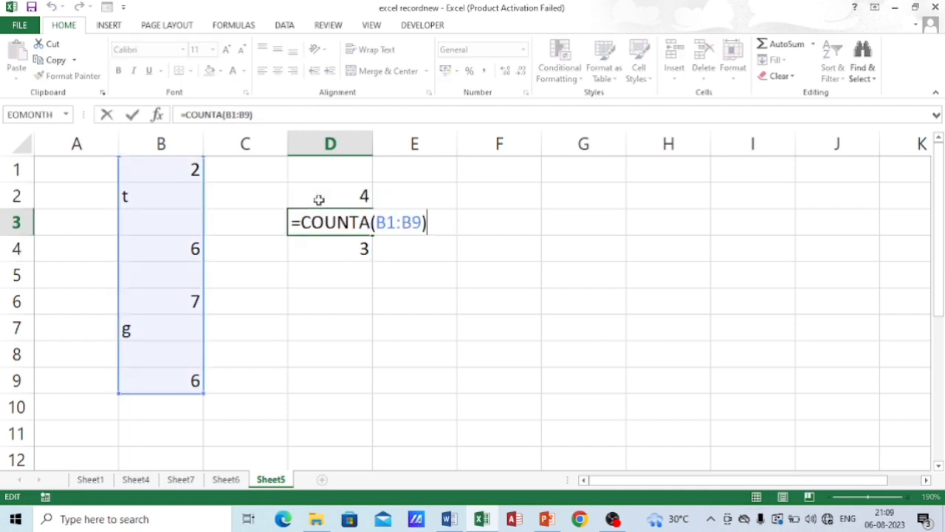
key("Return")
key("F2")
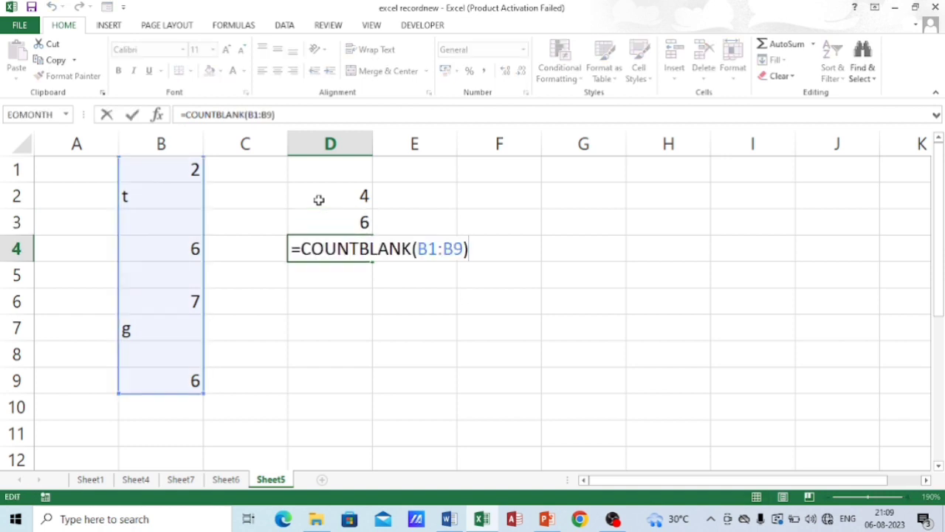
key("Return")
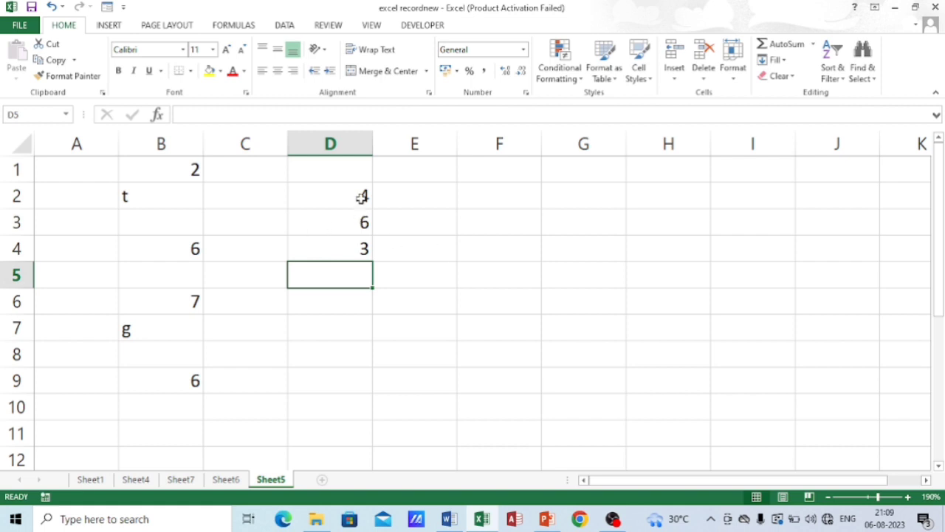
left_click(319, 184)
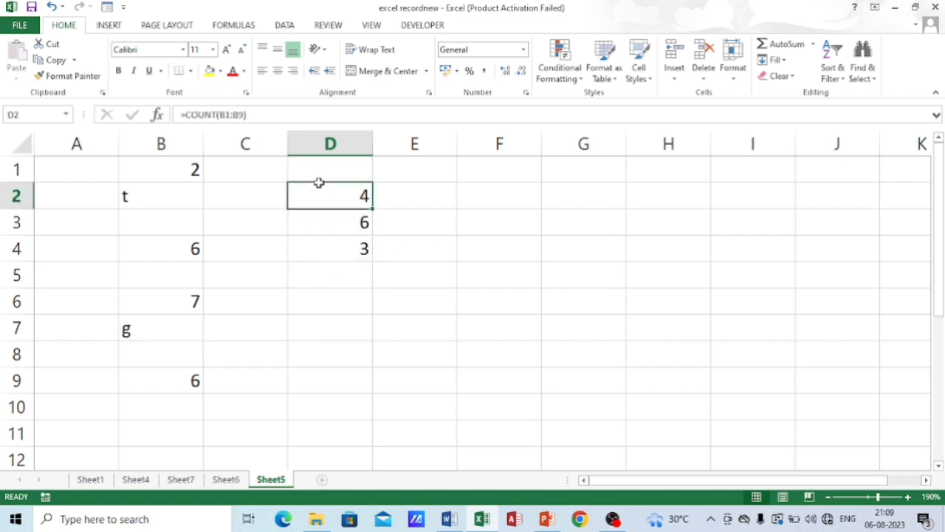
Step: Enter =FACT(5) in F2 and review the formula returning 120
left_click(492, 174)
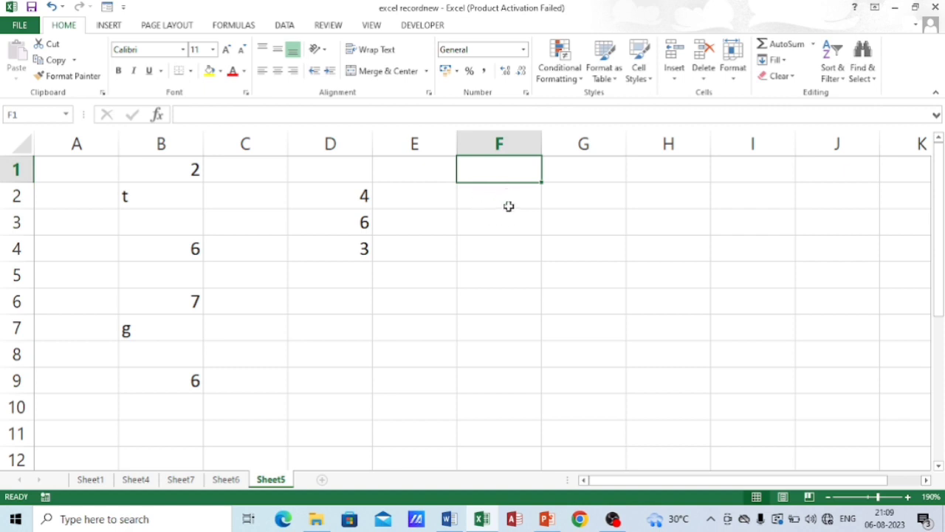
left_click(504, 198)
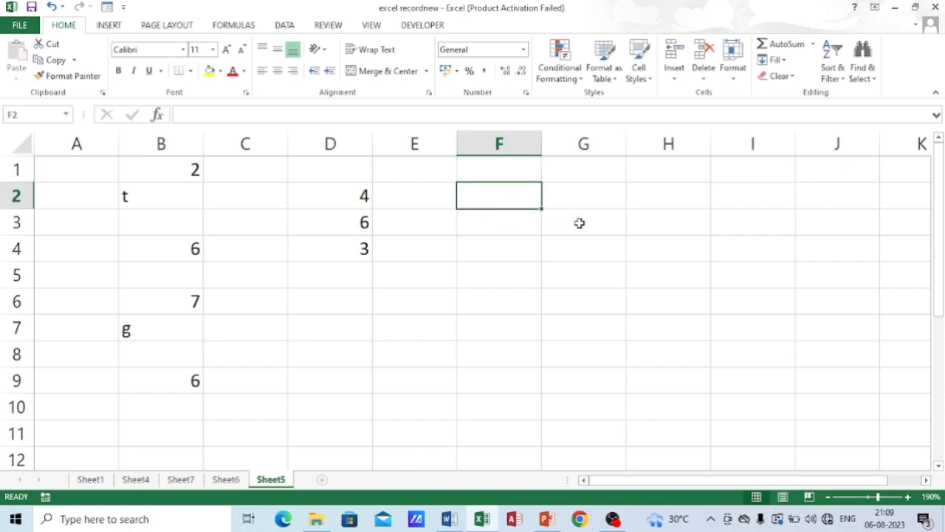
type("=")
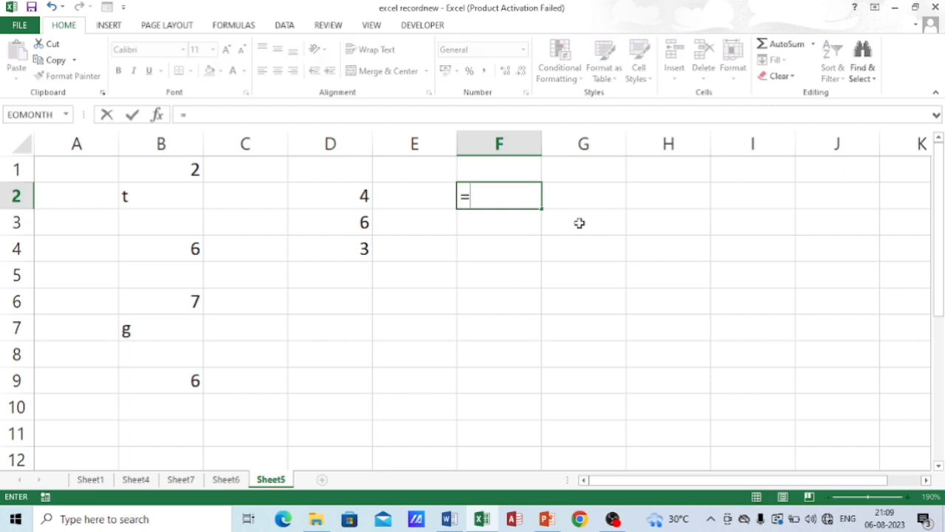
type("f")
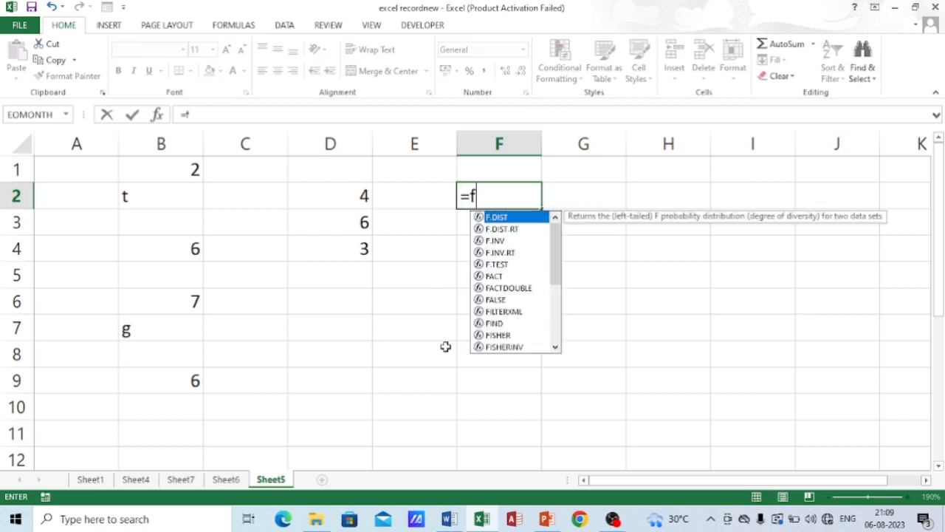
type("act")
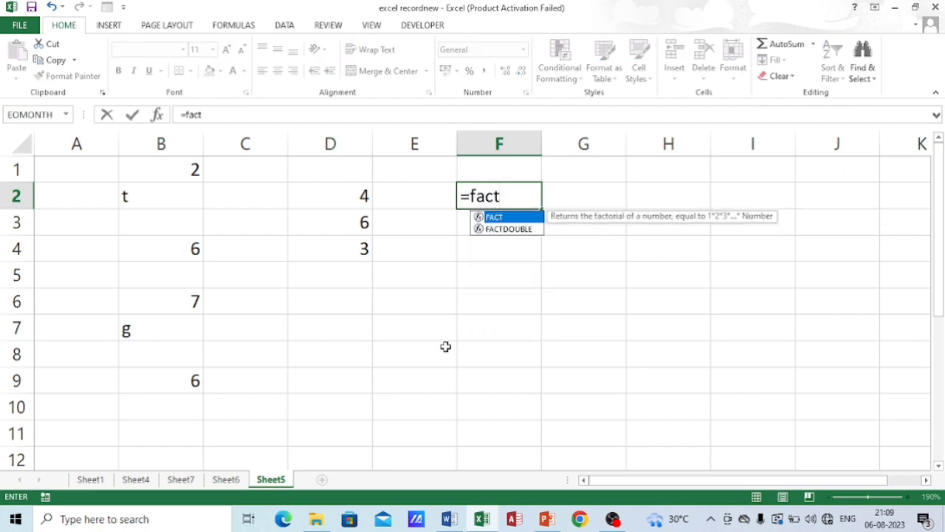
type("(")
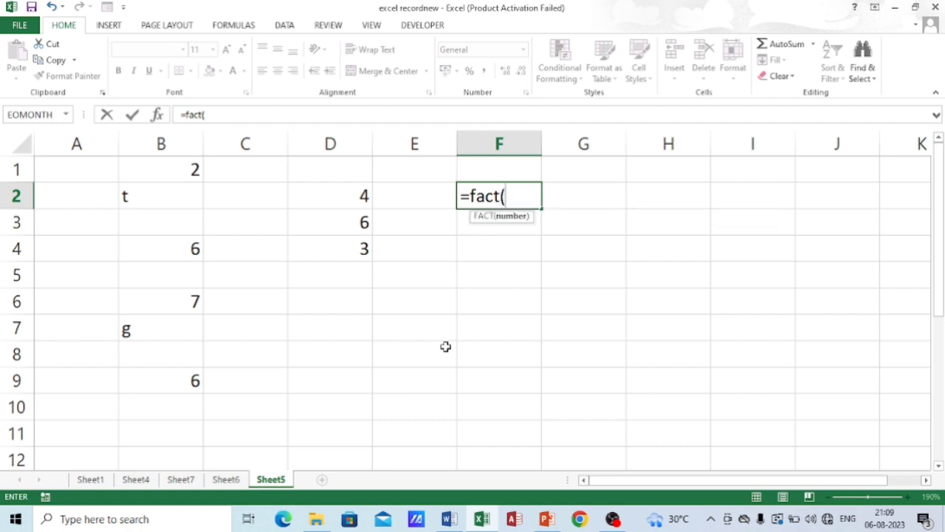
type("5")
key("Return")
key("Up")
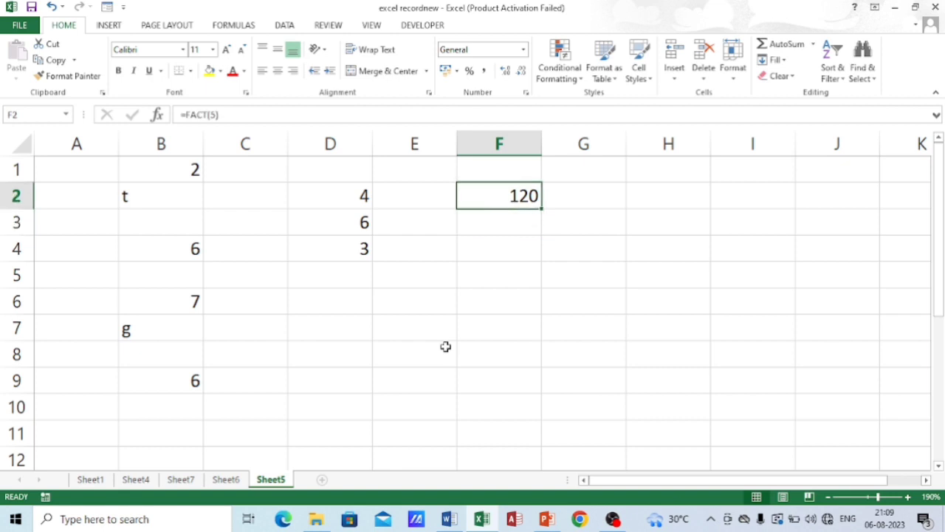
key("F2")
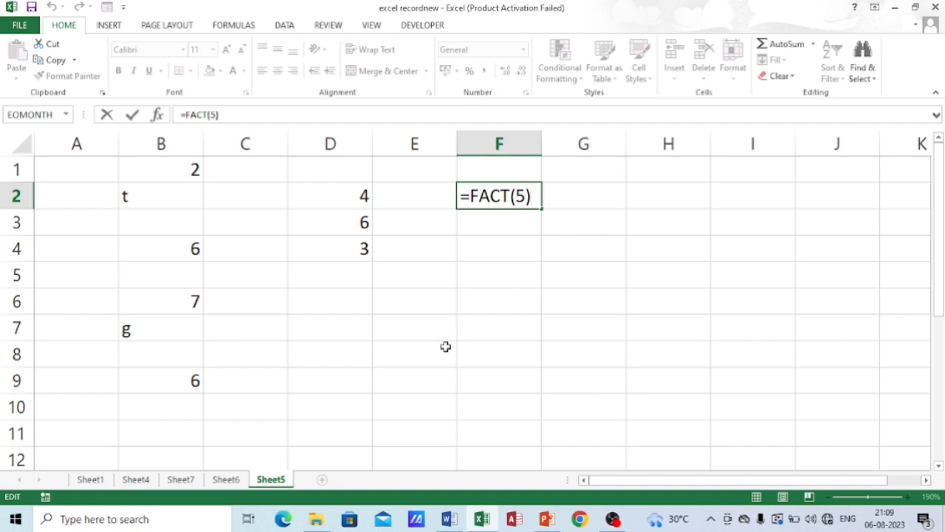
key("Return")
key("Up")
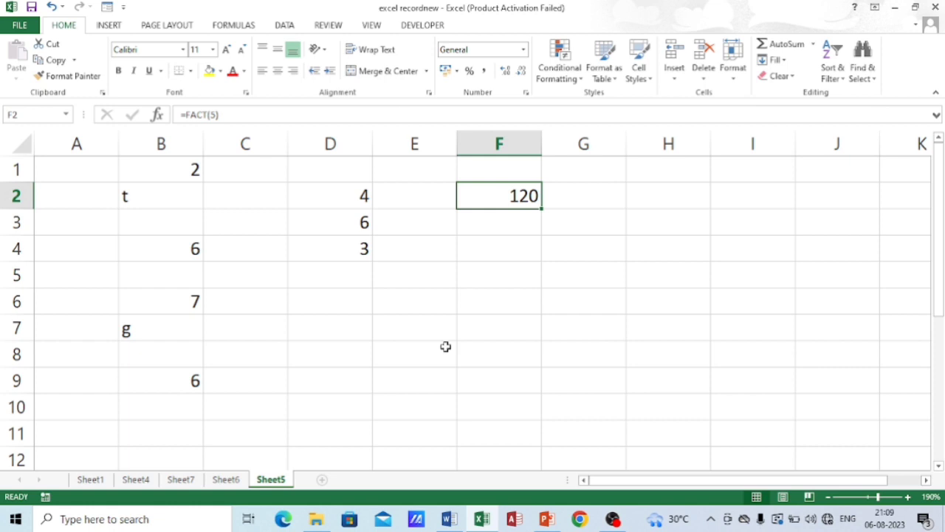
Step: Type 5*4*3*2*1 in F3 under the 120 result, then move down to F5
key("Down")
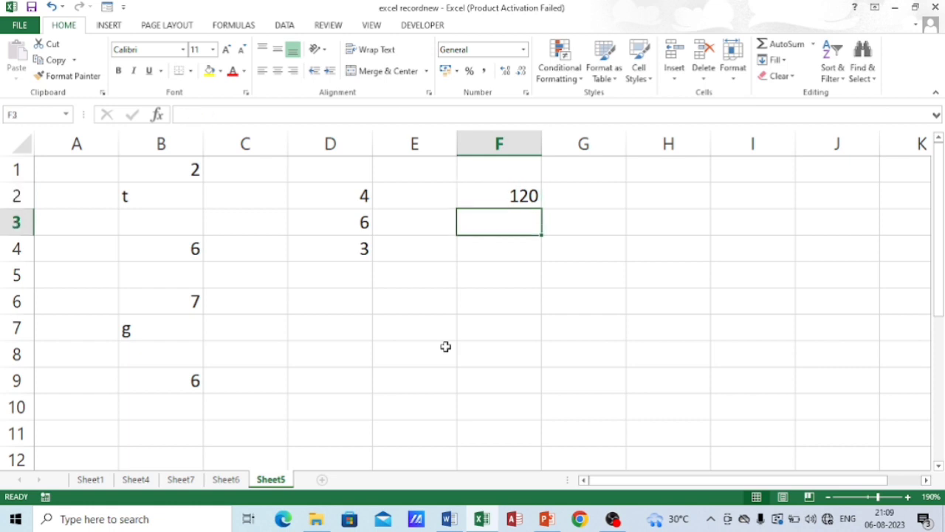
type("5*4")
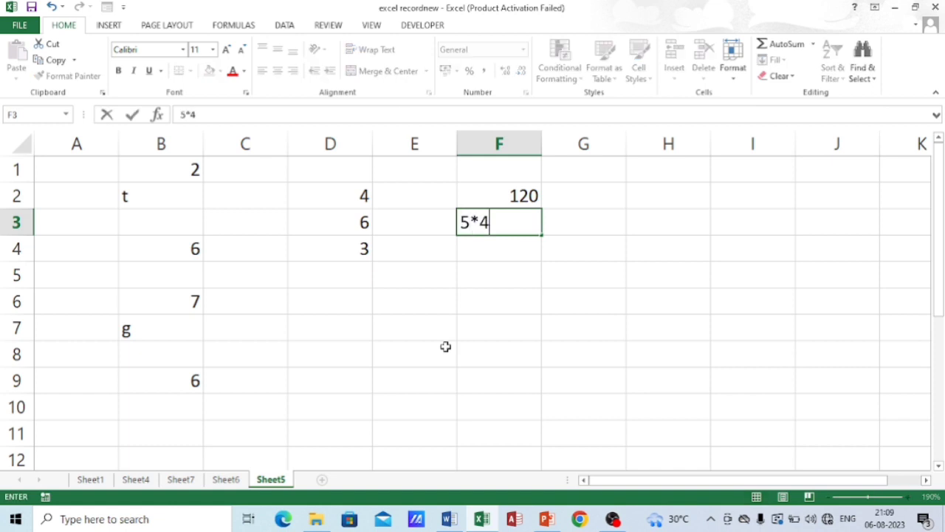
type("*3*2*1")
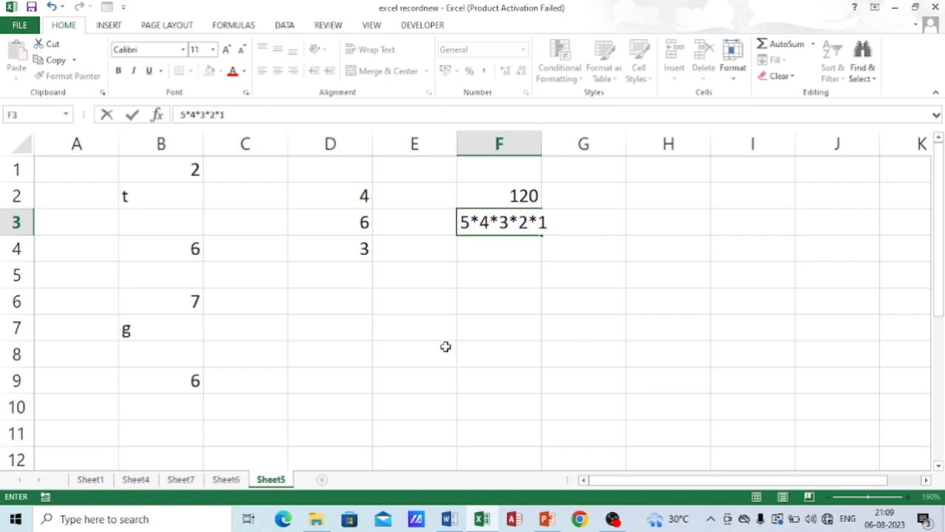
key("Return")
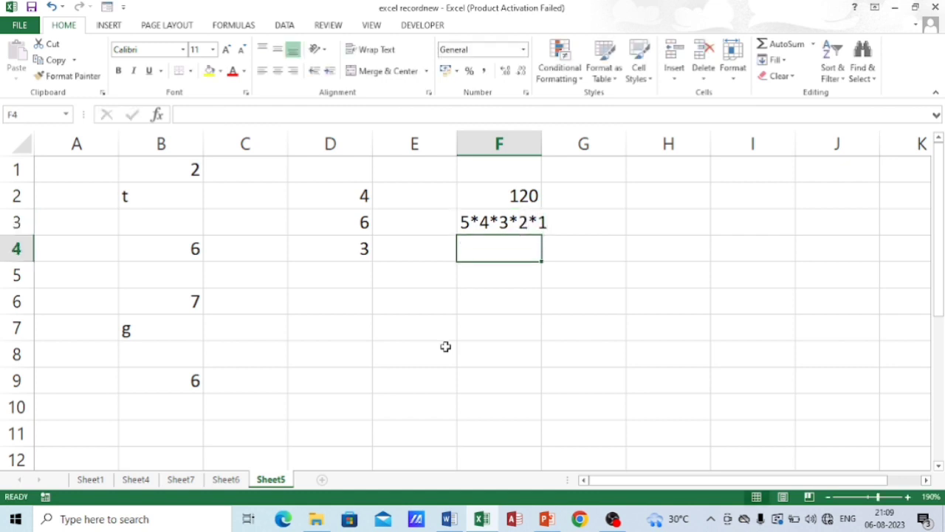
key("Up")
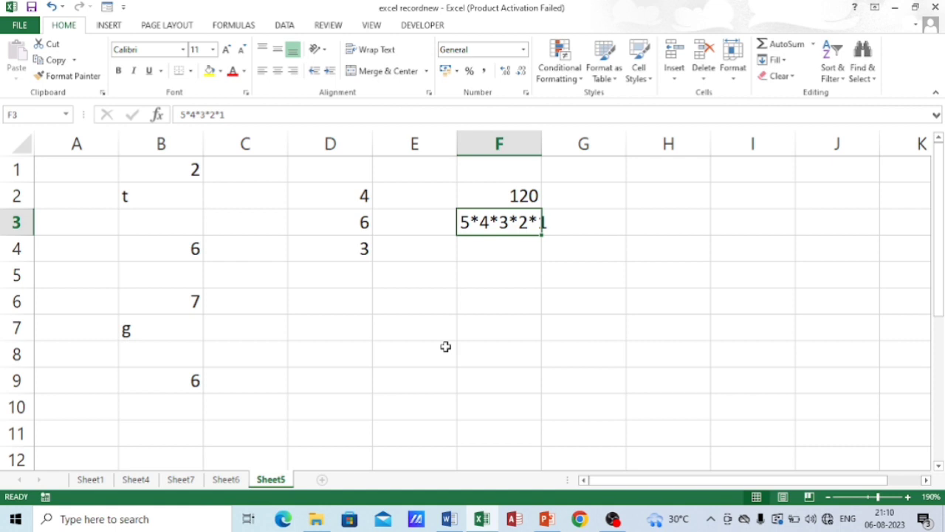
key("Up")
key("Up")
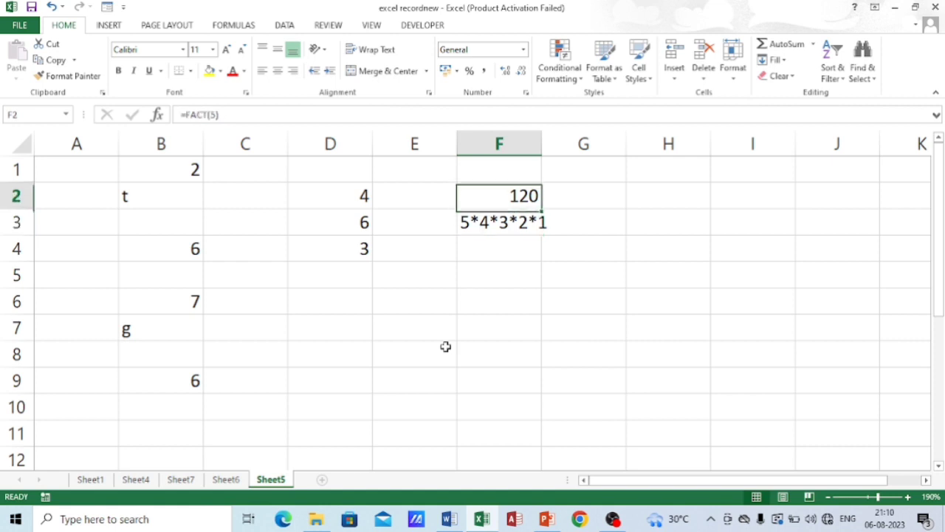
key("Down")
key("Down")
key("Down")
key("Down")
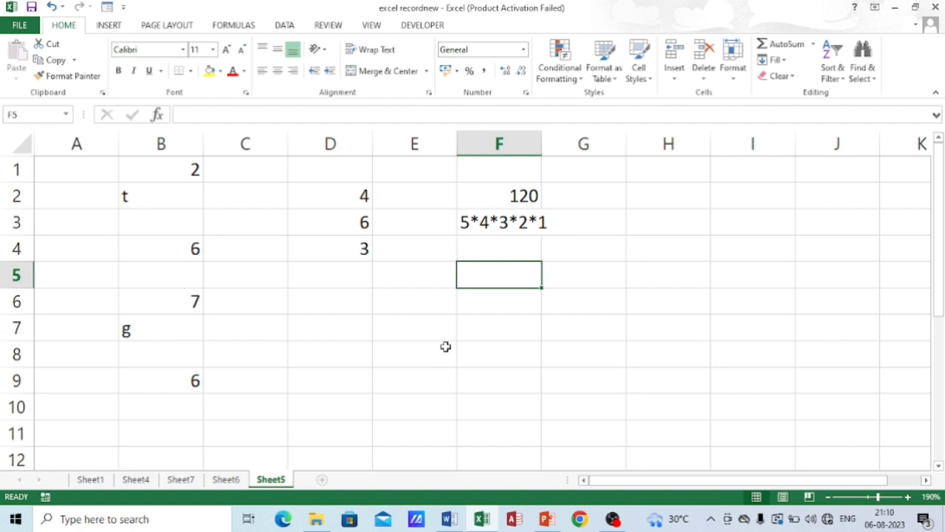
Step: Enter =QUOTIENT(5,2) in F5, returning 2, and reselect it to view the formula
type("=q")
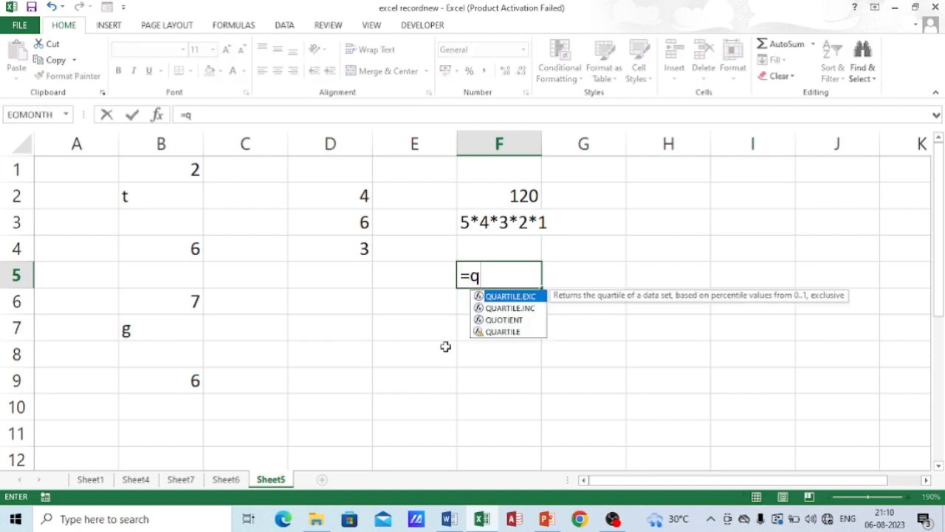
type("uo")
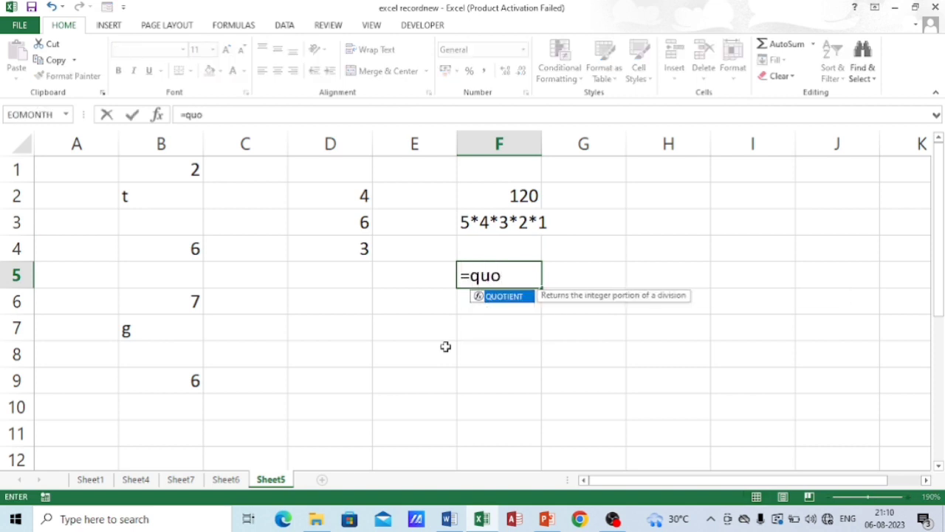
key("Tab")
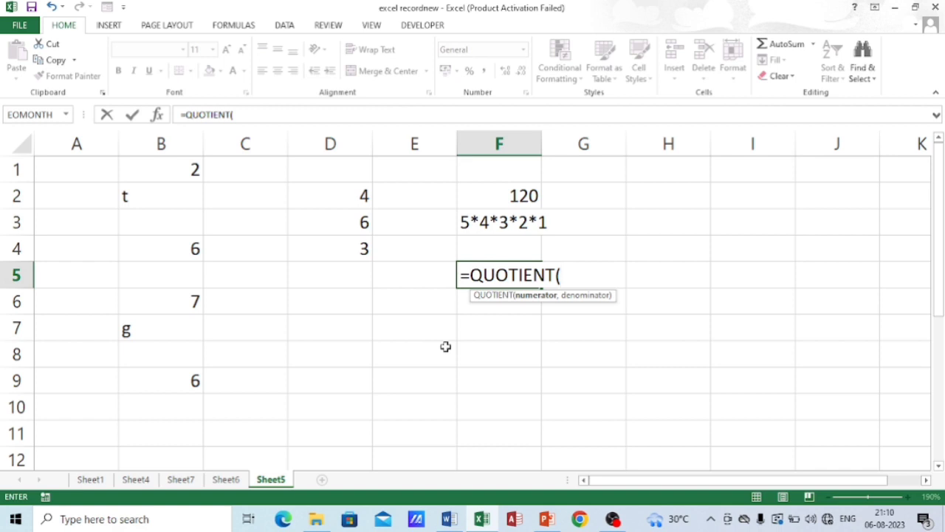
type("5,")
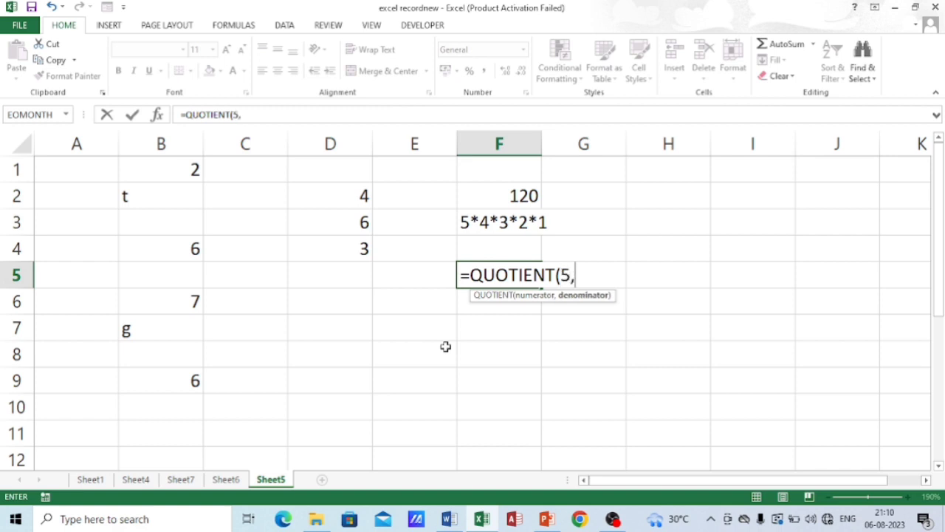
type("2)")
key("Return")
key("Up")
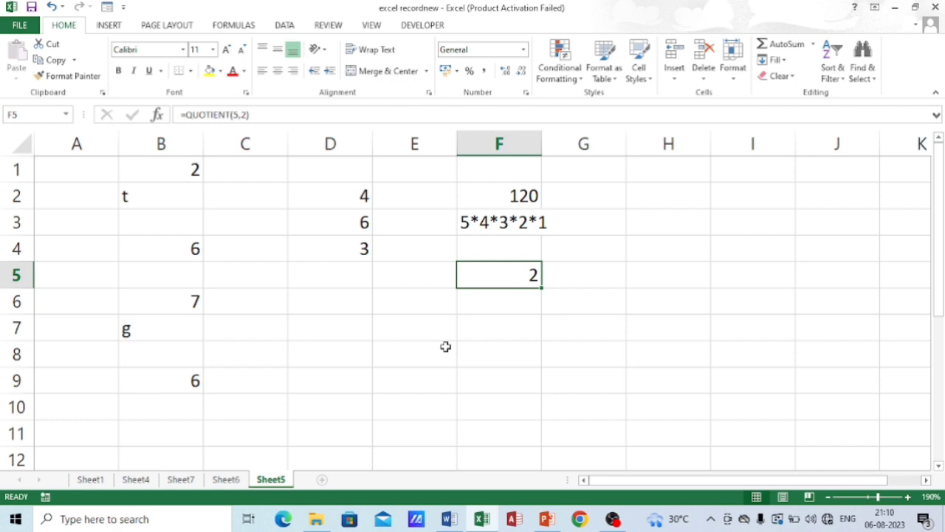
Step: Enter =5/2 in F6 to show 2.5, then check its formula
key("Down")
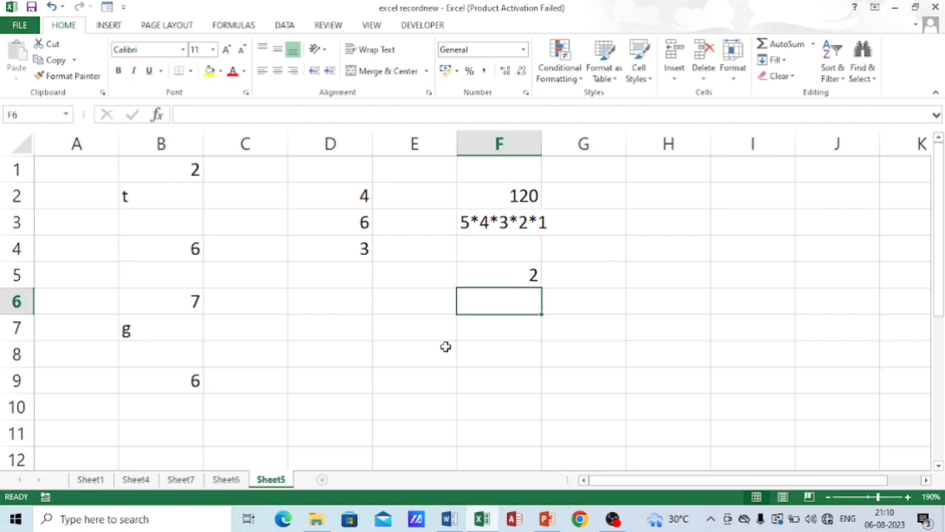
type("=5")
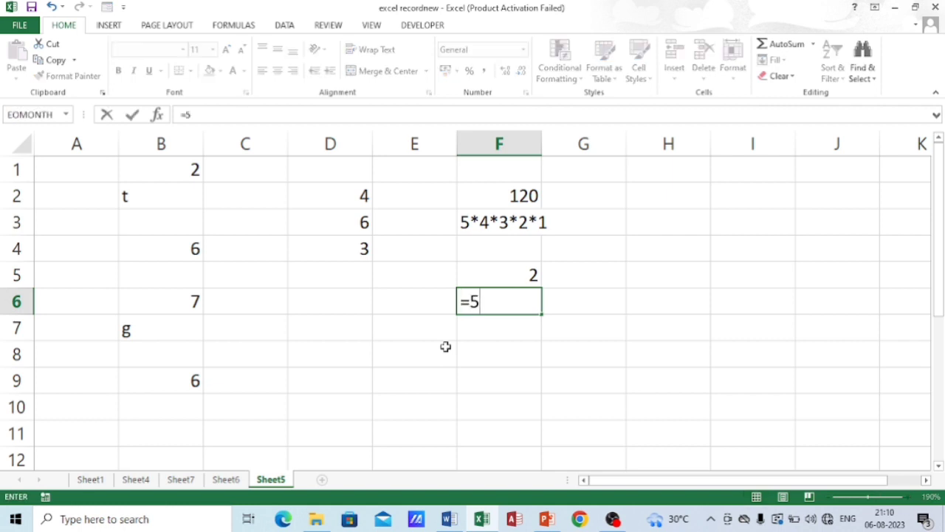
type("/2")
key("Return")
key("Up")
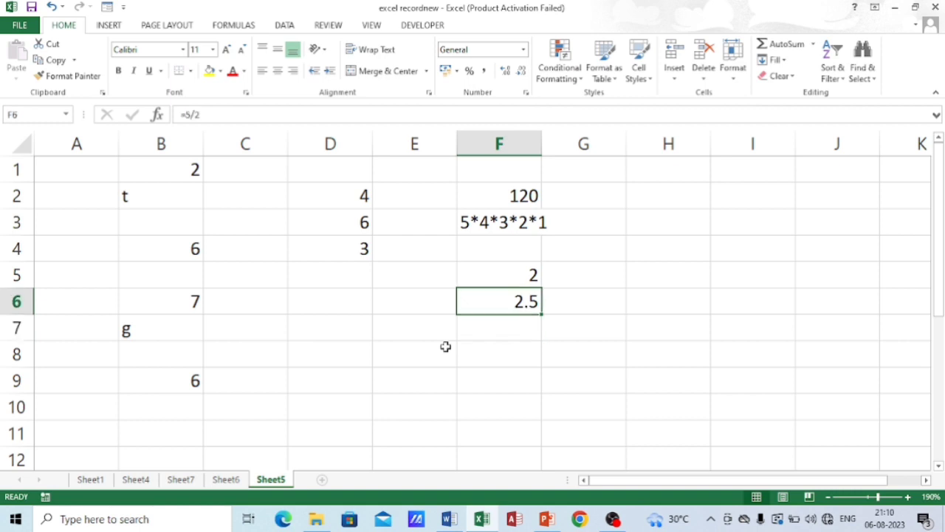
key("F2")
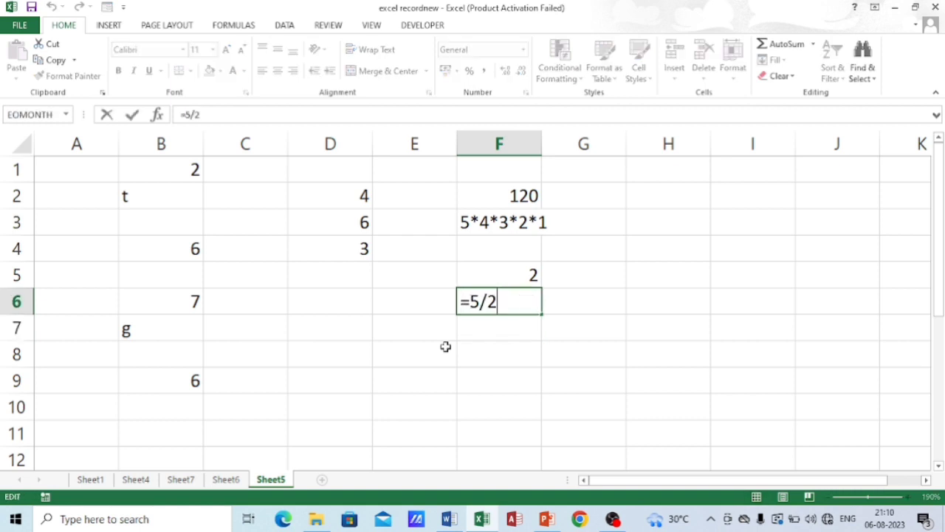
key("Return")
Step: Inspect F5's QUOTIENT formula for comparison, then move back to cell B1
key("Up")
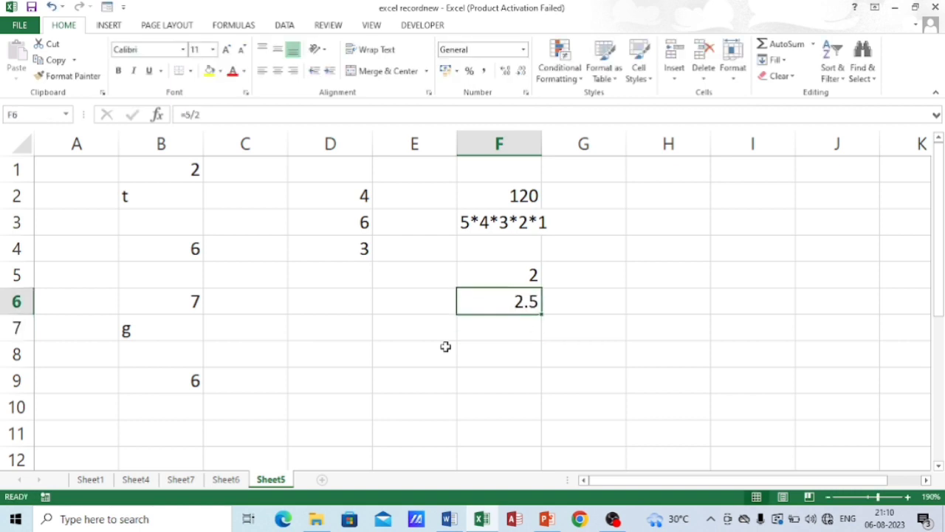
key("Up")
key("F2")
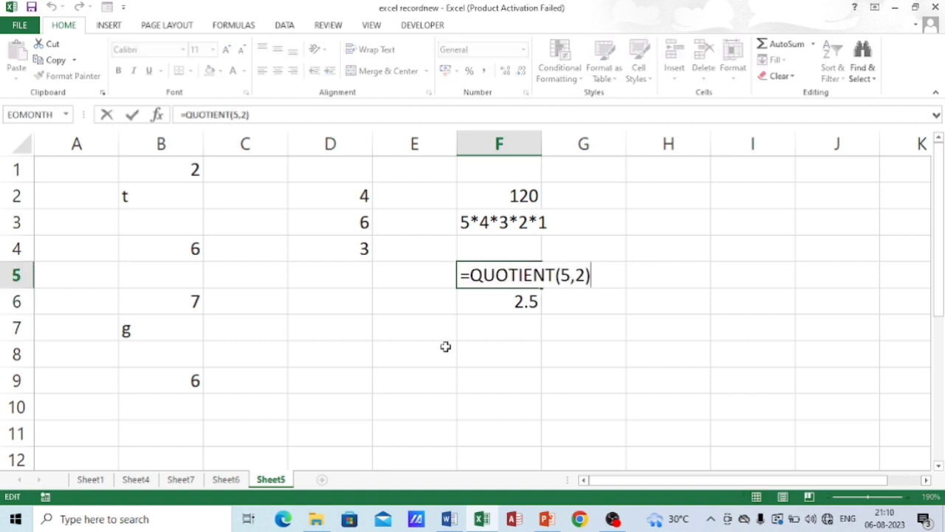
key("Return")
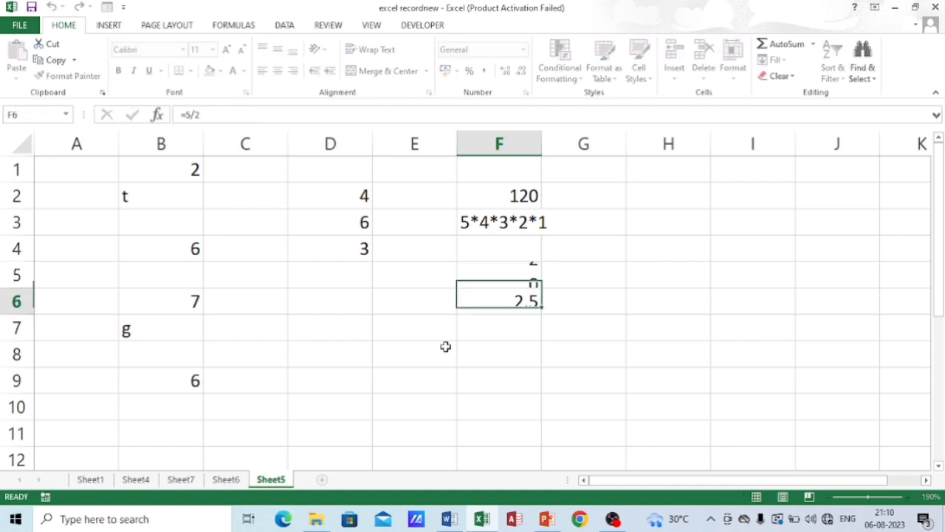
key("Down")
key("Down")
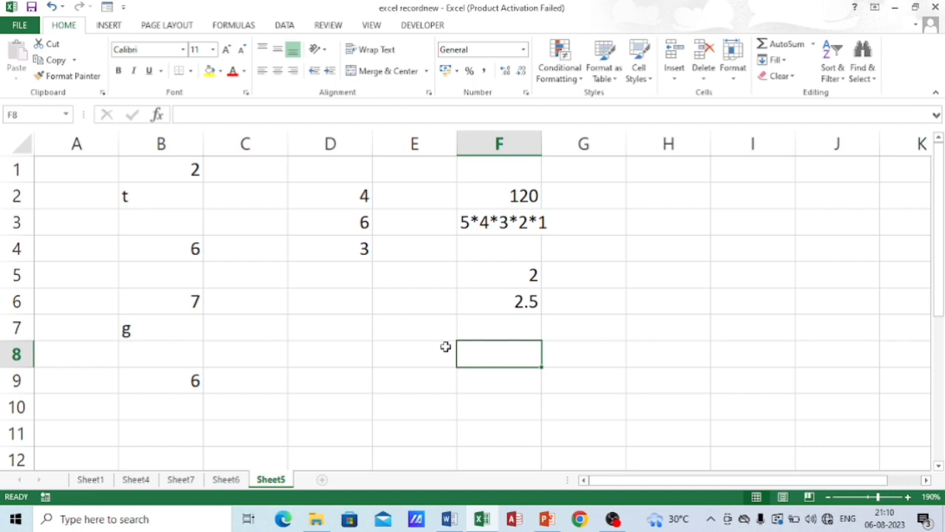
key("Up")
key("Up")
key("Up")
key("Up")
key("Up")
key("Up")
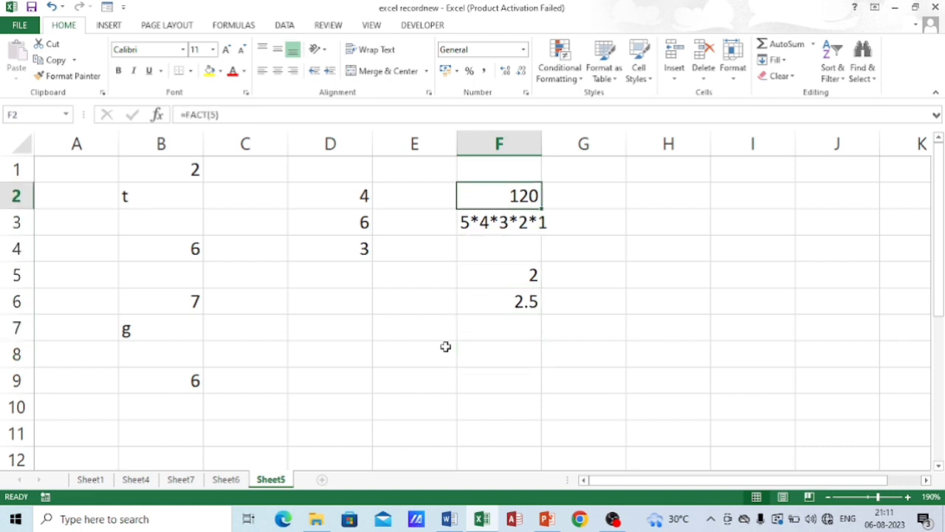
key("Left")
key("Left")
key("Left")
key("Left")
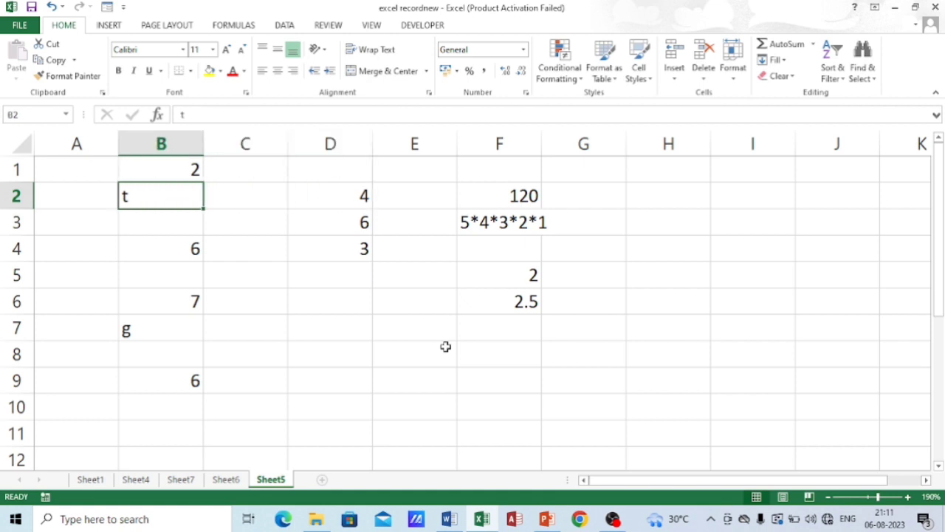
key("Up")
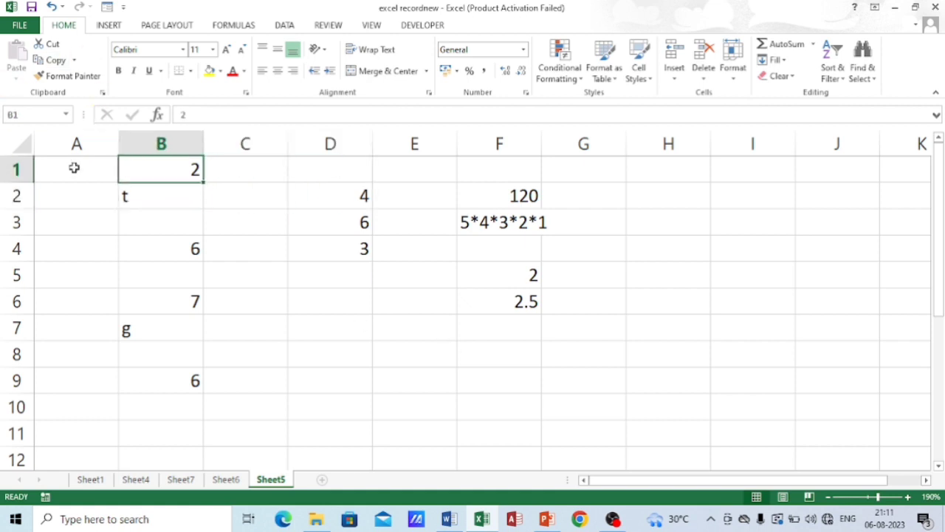
Step: Clear all old practice data from A1:G11
left_click_drag(74, 169, 578, 431)
key("Delete")
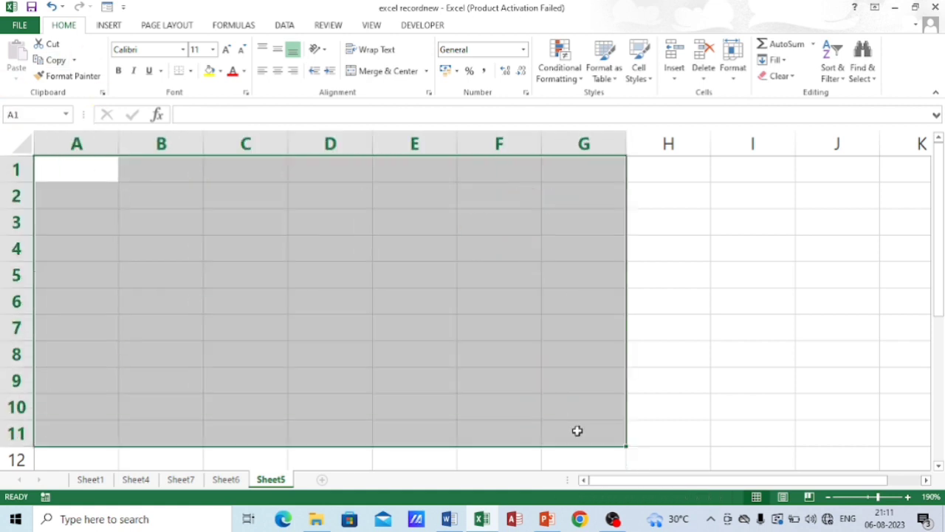
left_click(43, 176)
Step: Type pioneer in B1, education in C1 and center in D1
left_click(159, 175)
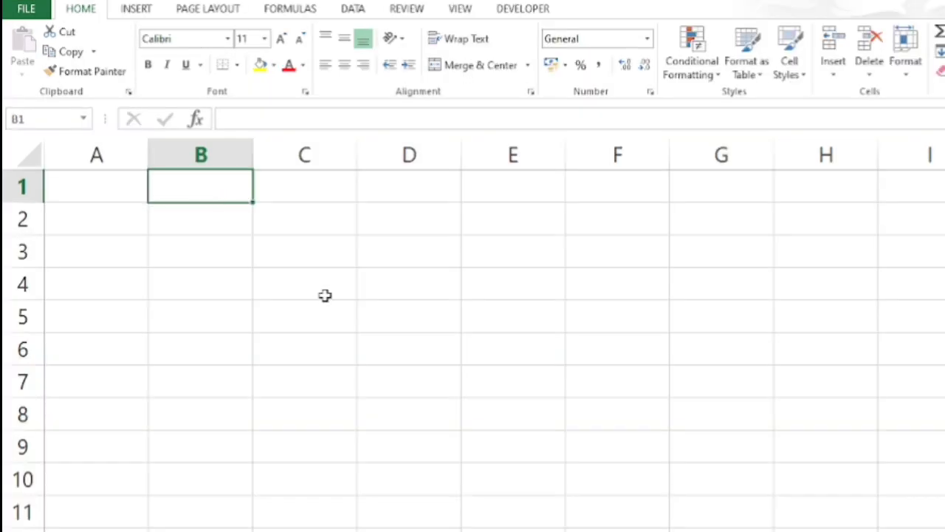
type("pio")
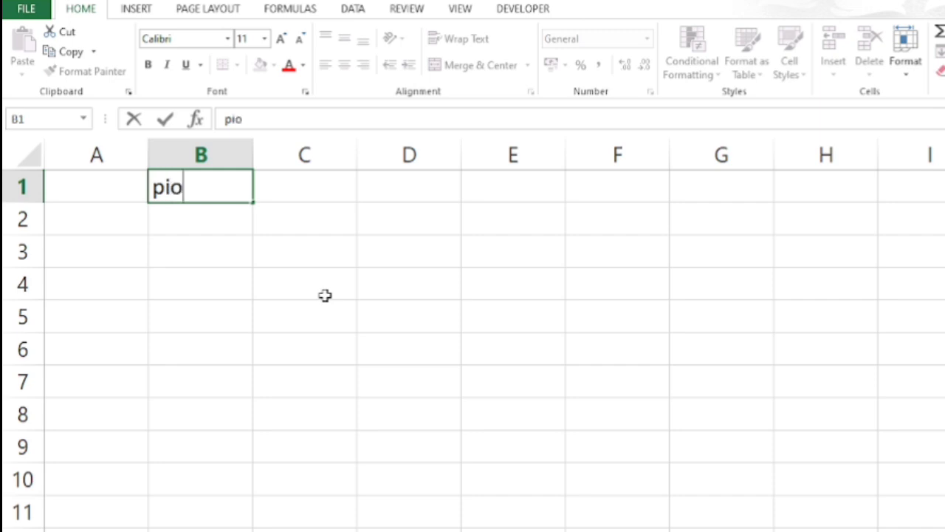
type("neer")
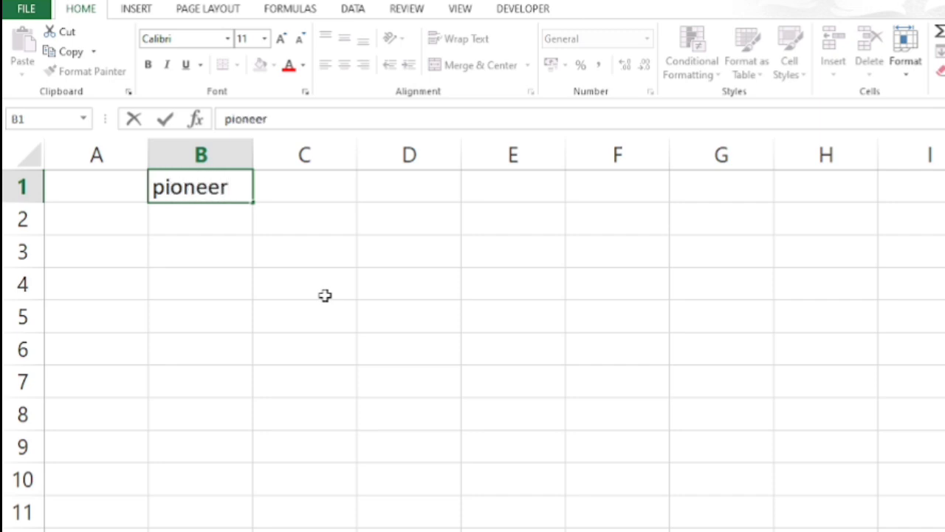
key("Tab")
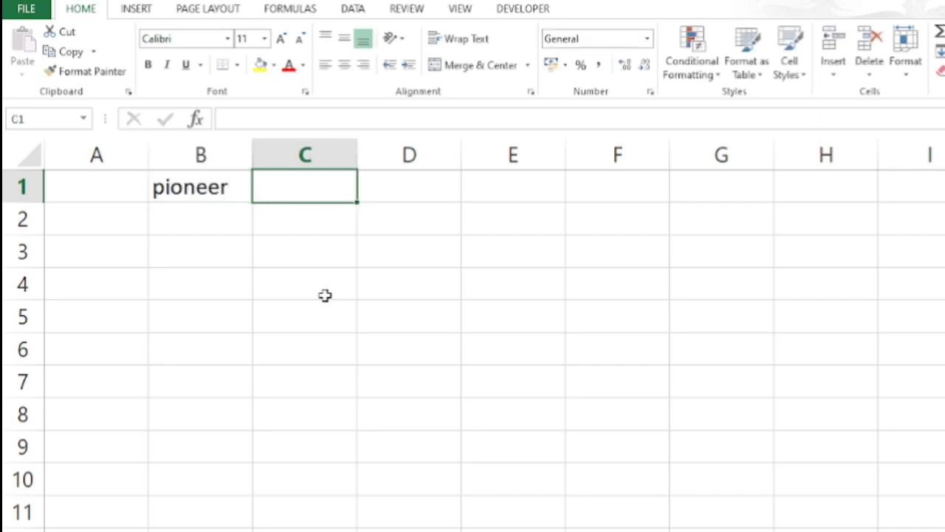
scroll(337, 315, "up", 4)
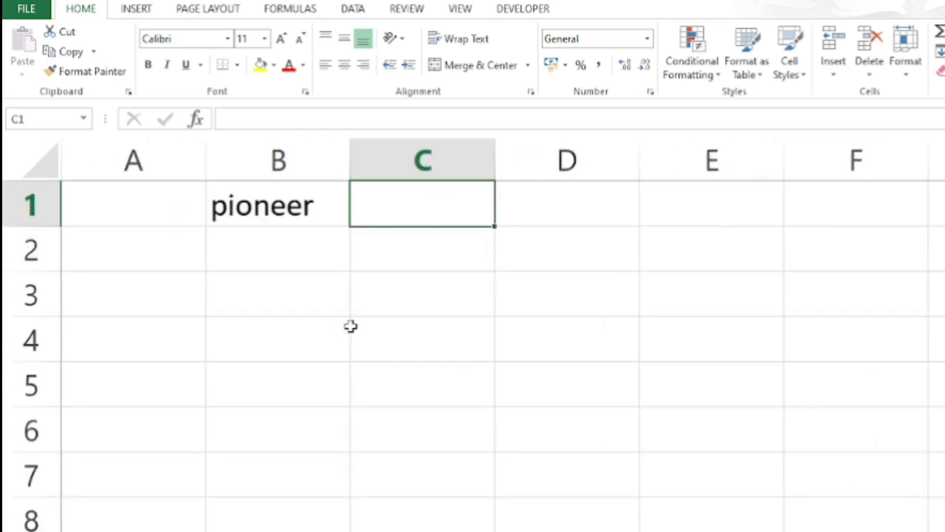
type("ed")
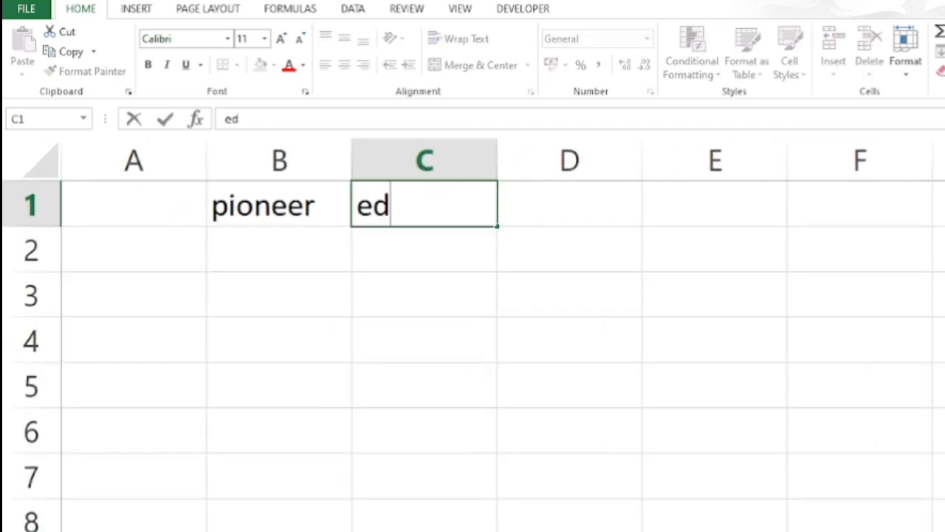
type("ucation")
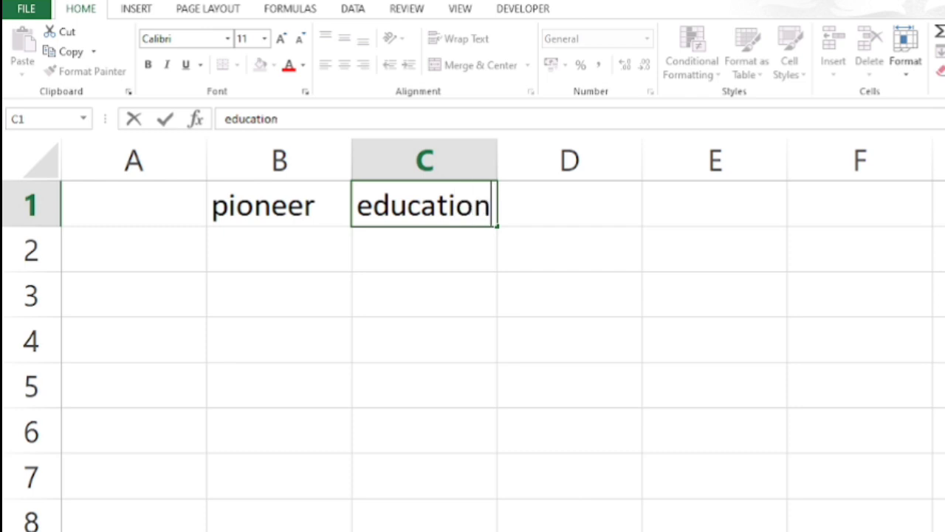
key("Tab")
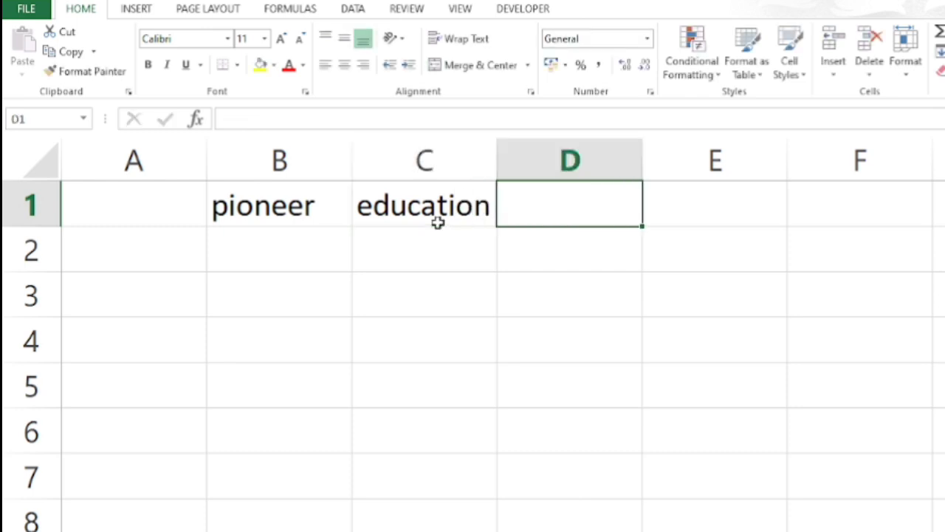
type("cent")
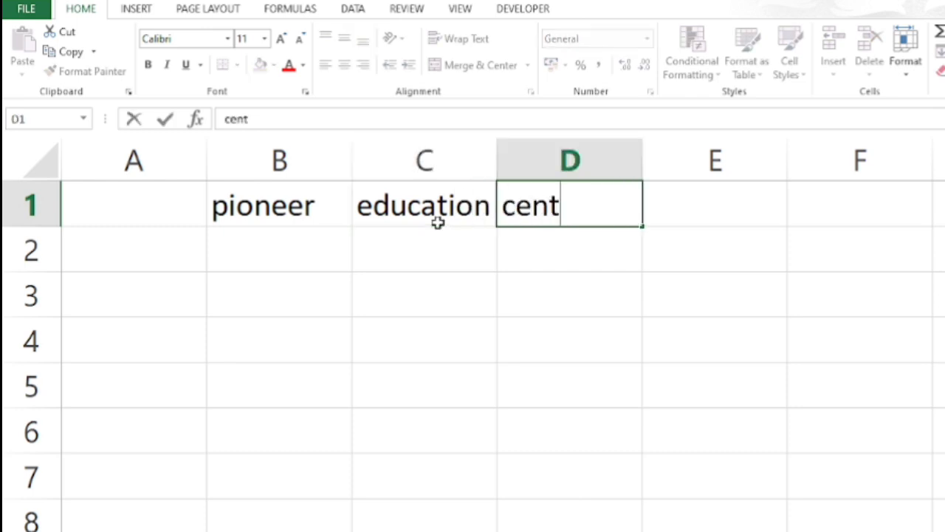
type("er")
key("Return")
key("Return")
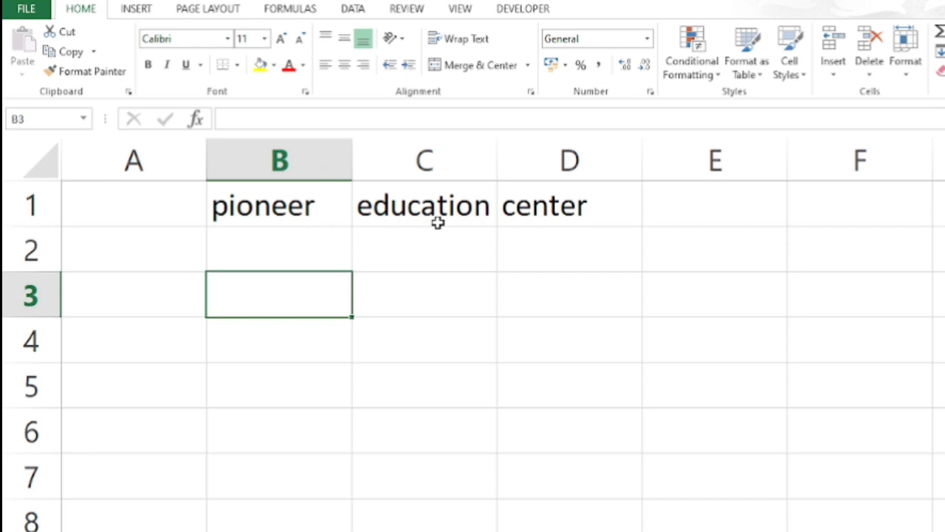
key("Right")
key("Up")
key("Down")
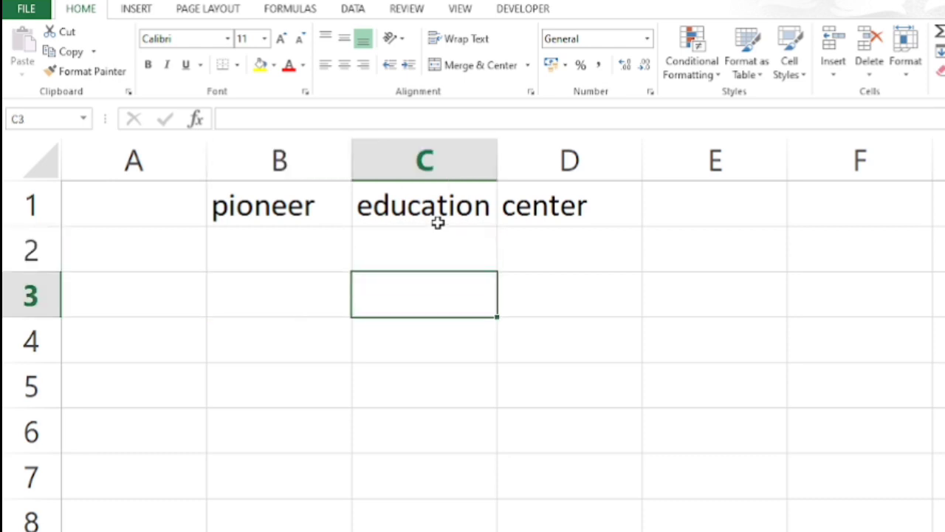
Step: Enter =CONCATENATE(B1,C1,D1) in C3 to produce pioneereducationcenter
type("=co")
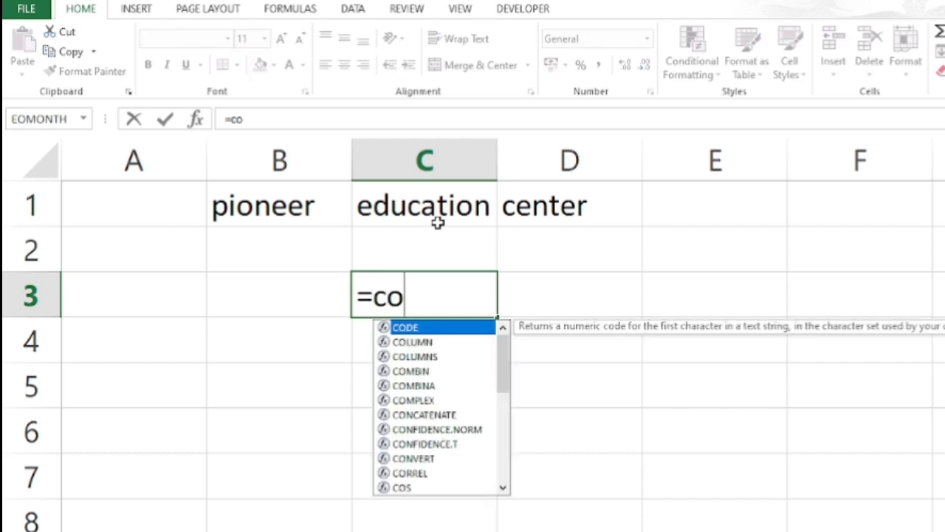
type("n")
key("Tab")
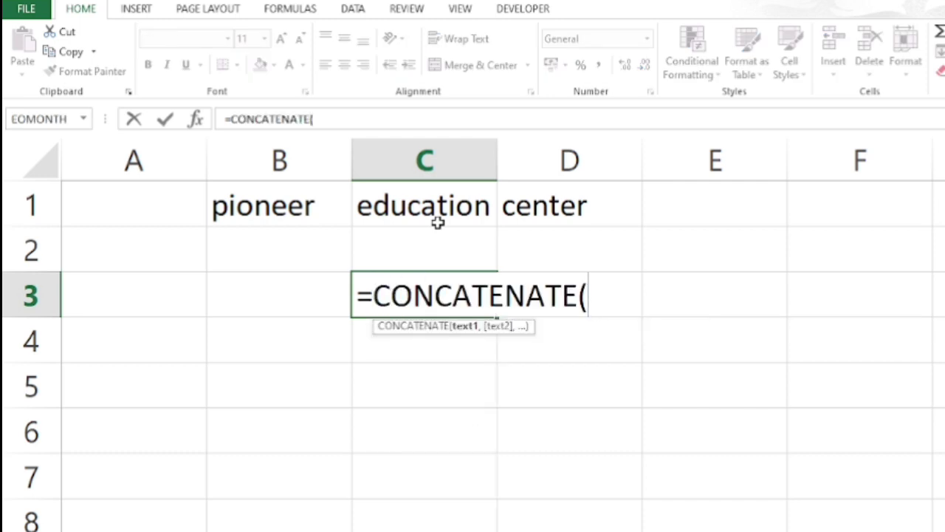
left_click(251, 213)
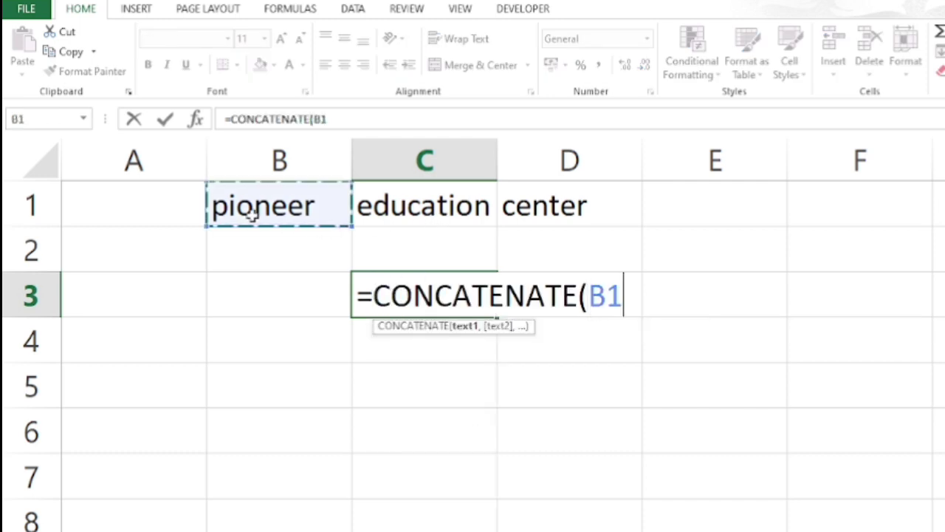
type(",")
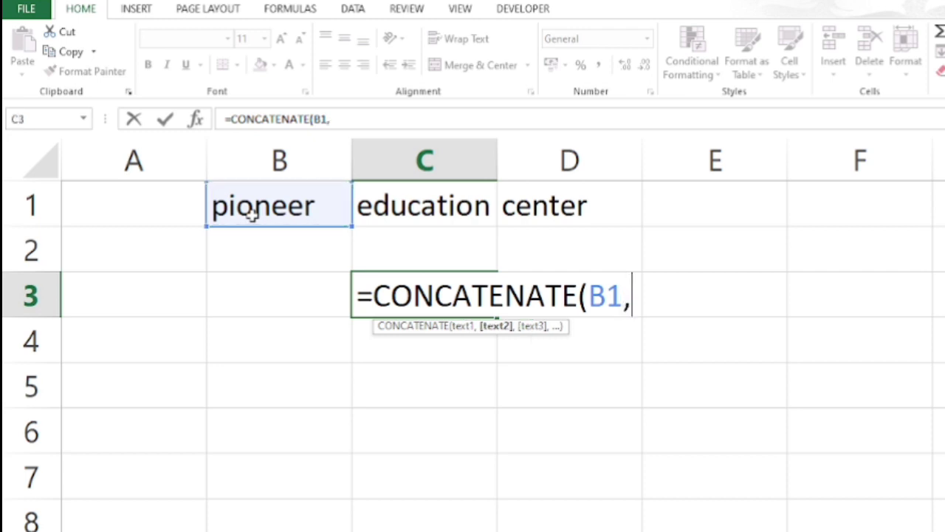
left_click(437, 211)
type(",")
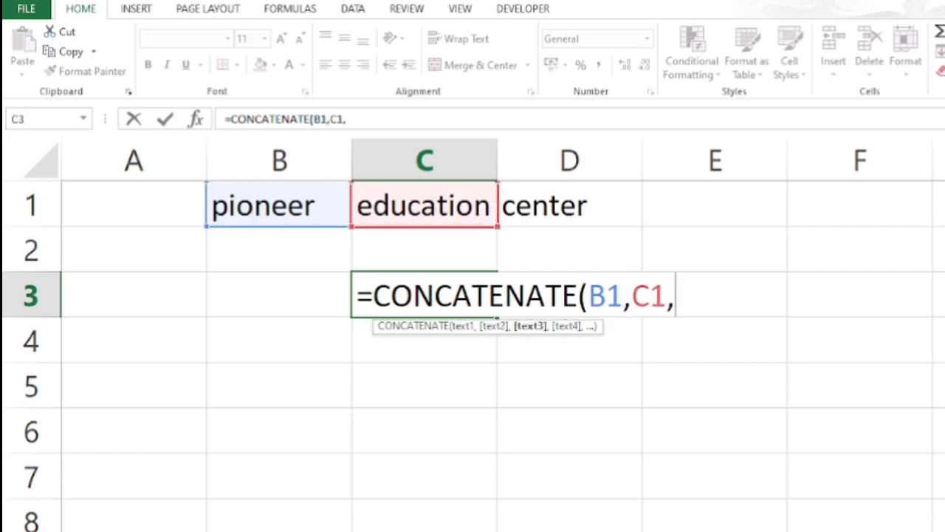
left_click(555, 207)
type(")")
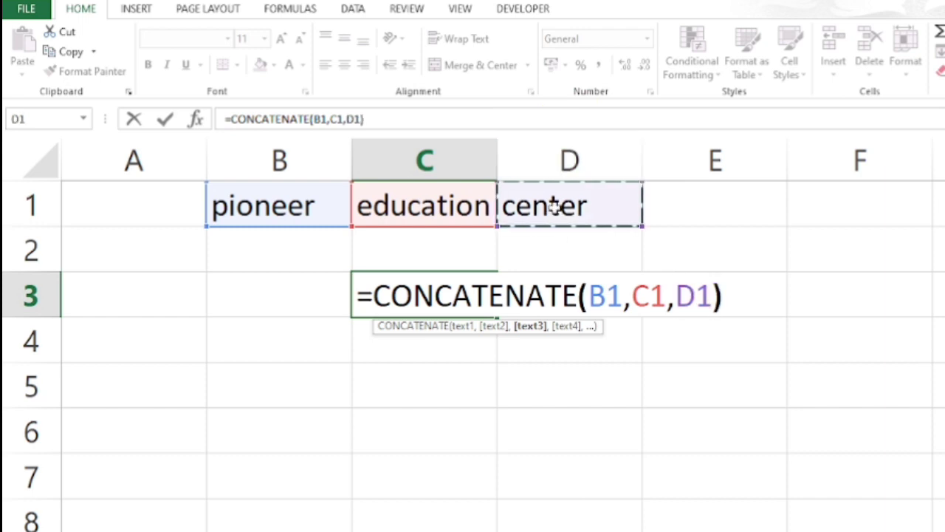
key("ctrl+Return")
Step: Widen column C so the joined text pioneereducationcenter fits
left_click(463, 286)
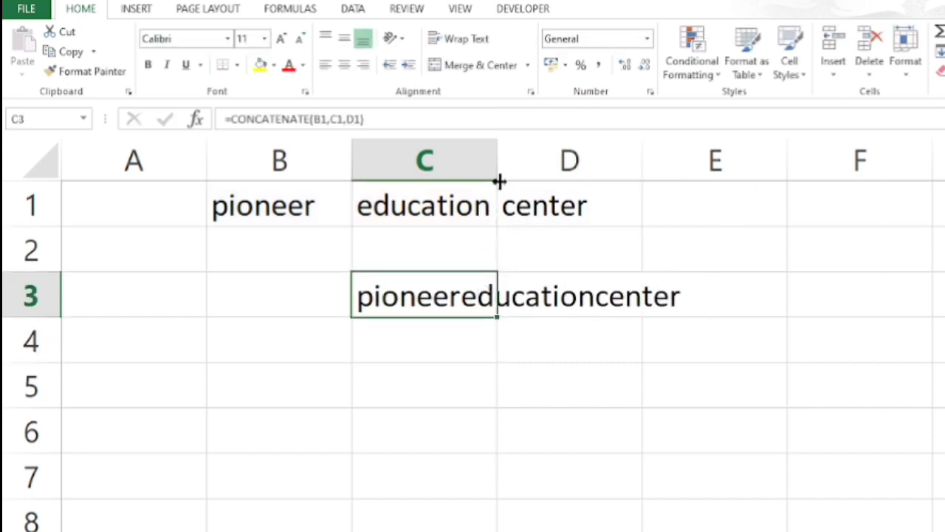
left_click_drag(499, 157, 707, 167)
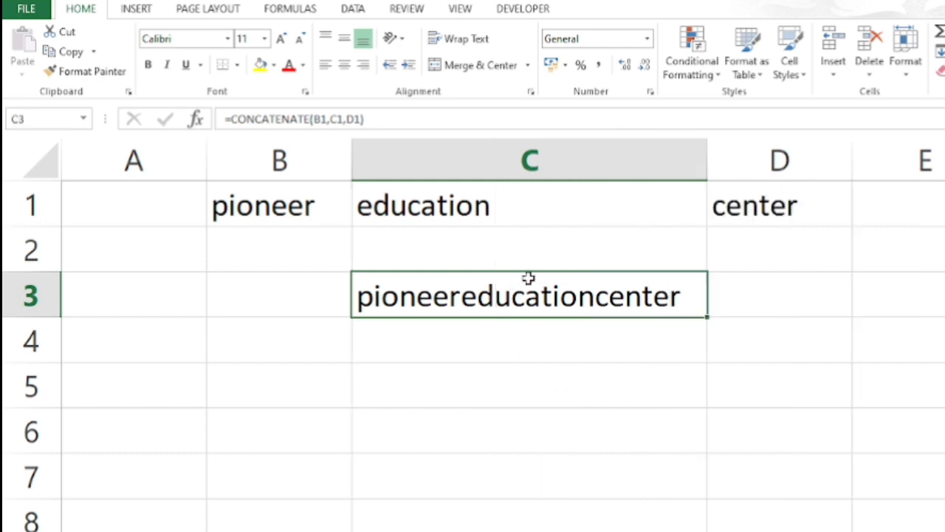
left_click(506, 350)
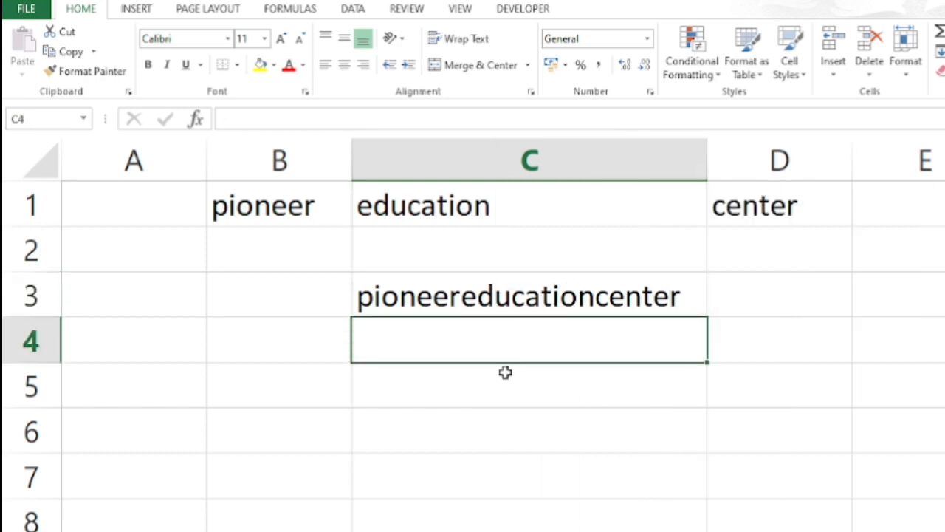
left_click(516, 377)
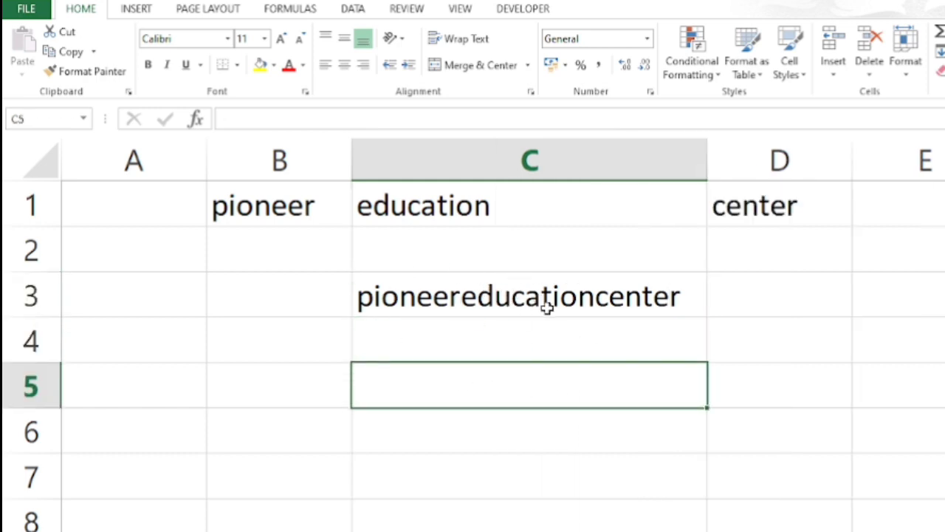
Step: Enter =MID(C3,8,9) in C5 to extract 'education' from the joined text
type("=mid")
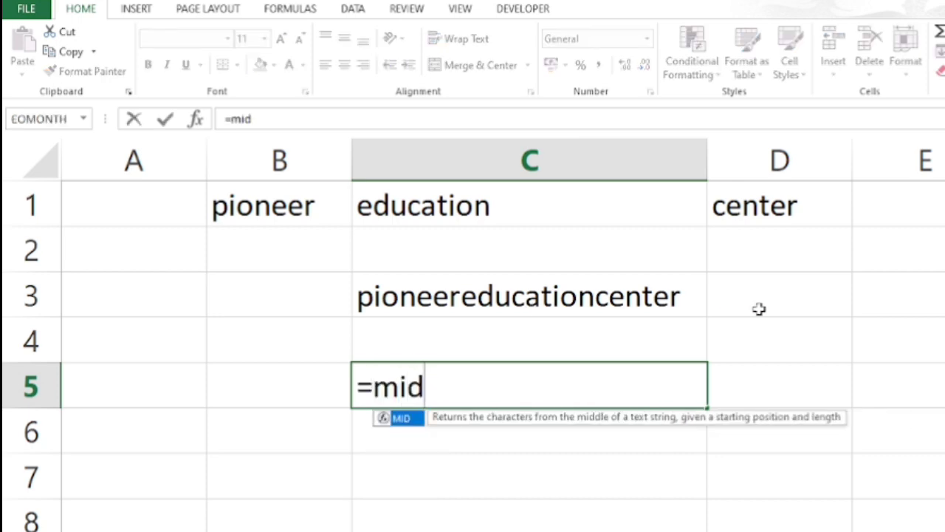
type("(")
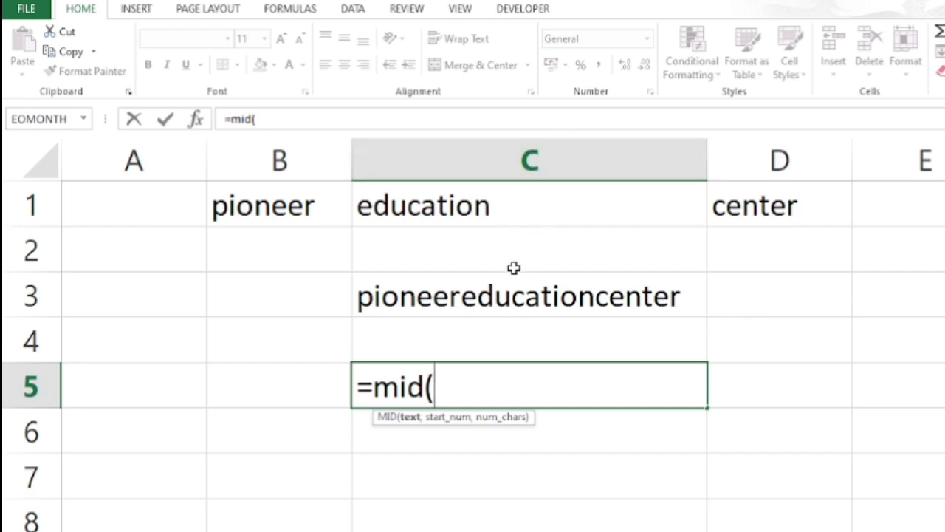
type("c3")
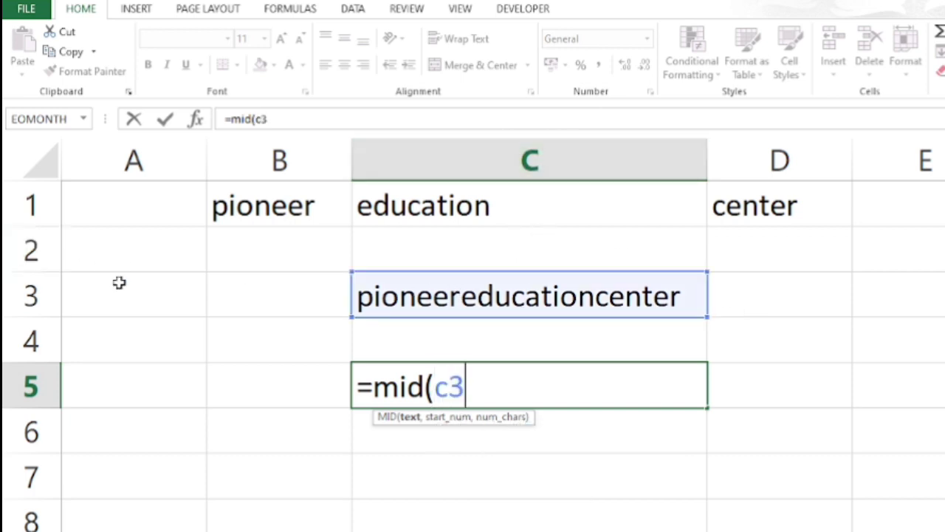
type(",")
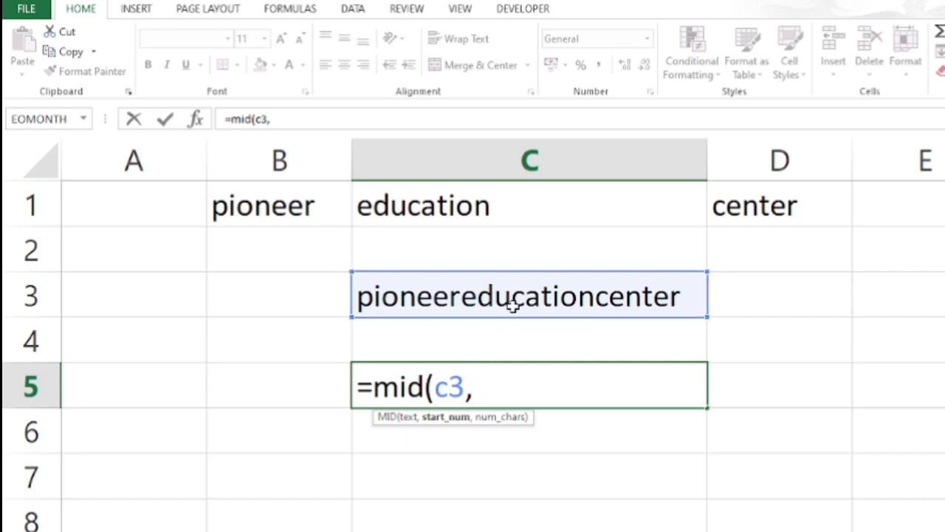
type("8,")
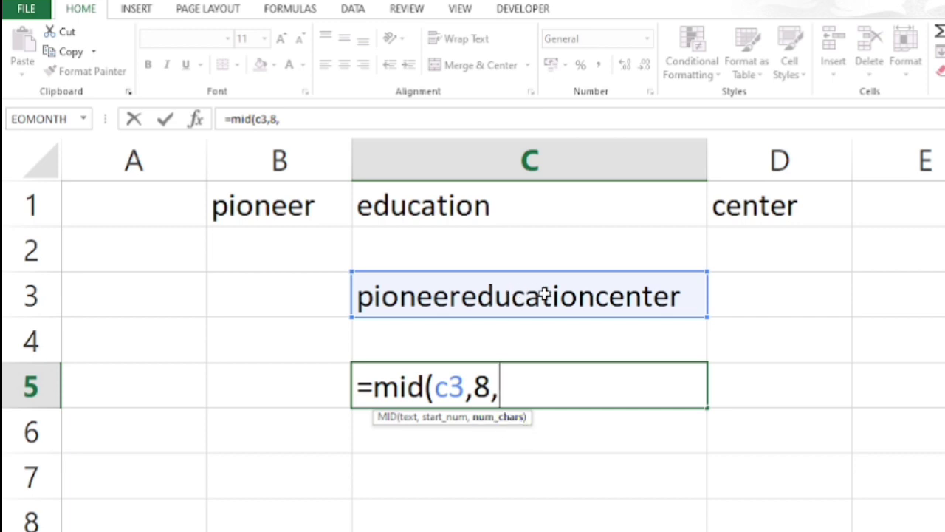
type("9)")
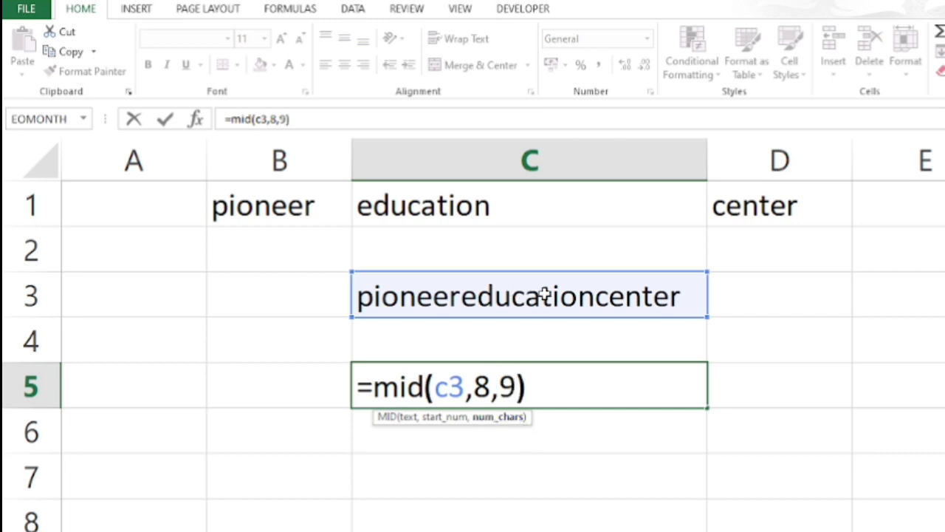
key("Return")
left_click(424, 380)
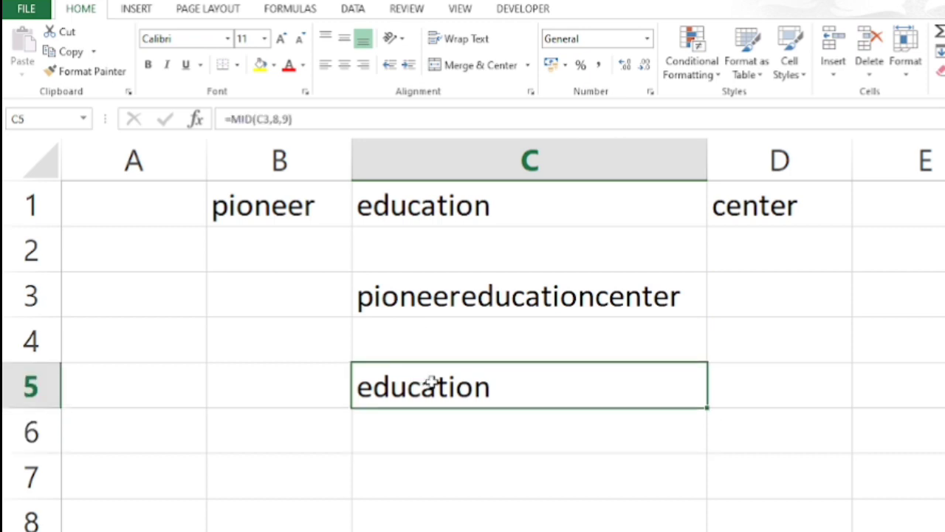
left_click(443, 437)
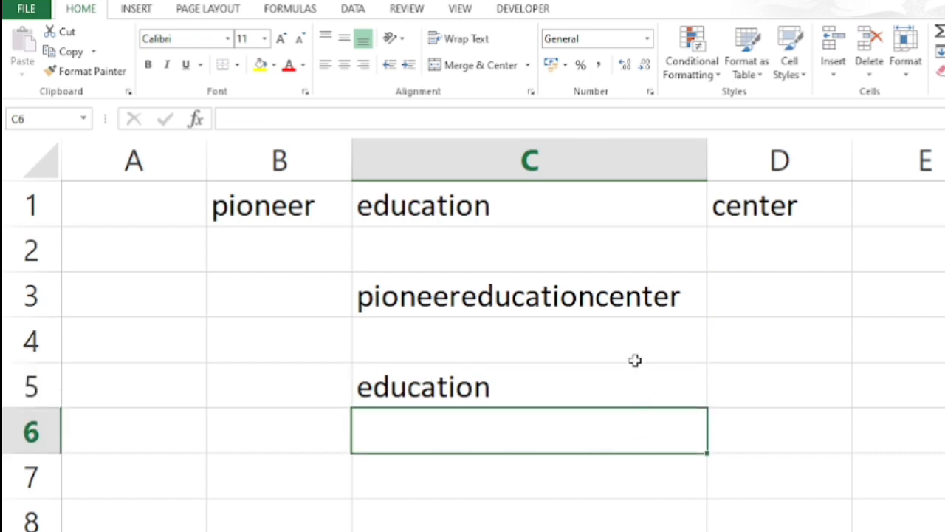
Step: Enter =LEFT(C3,7) in C6 to extract 'pioneer'
type("=")
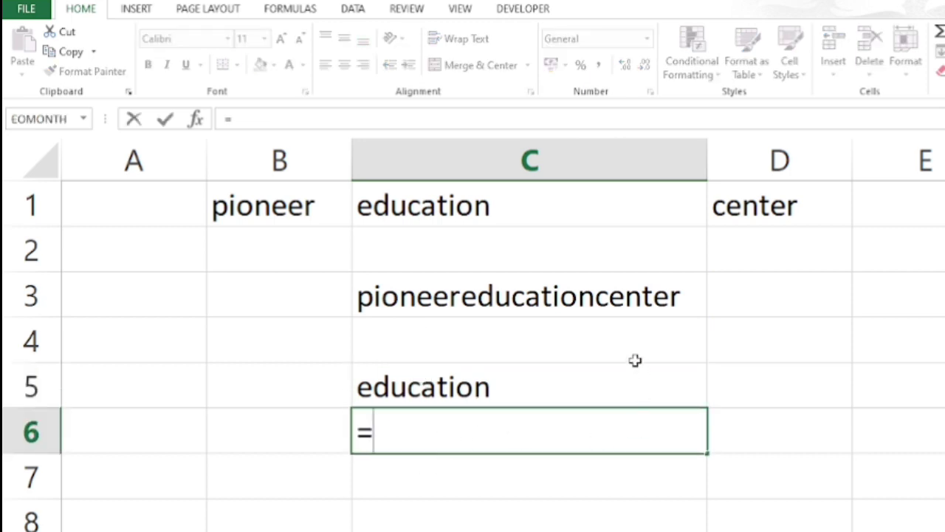
type("l")
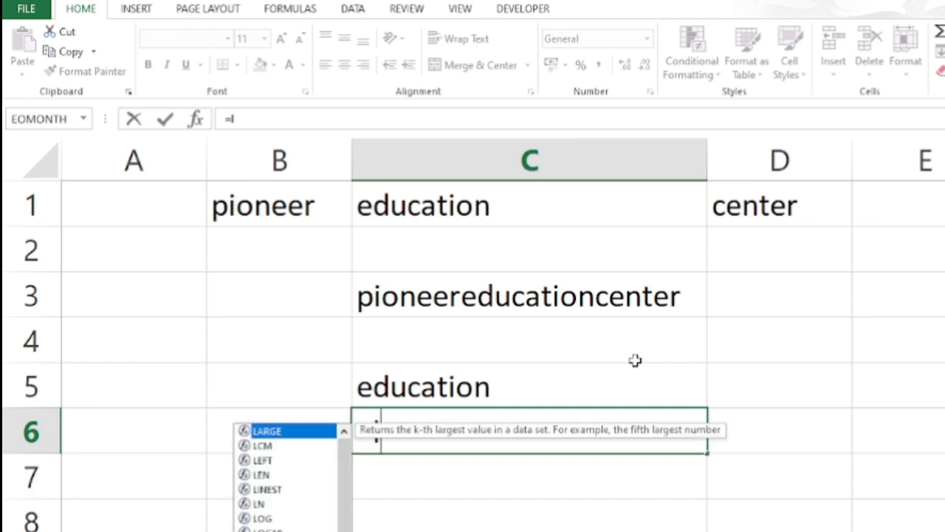
type("eft")
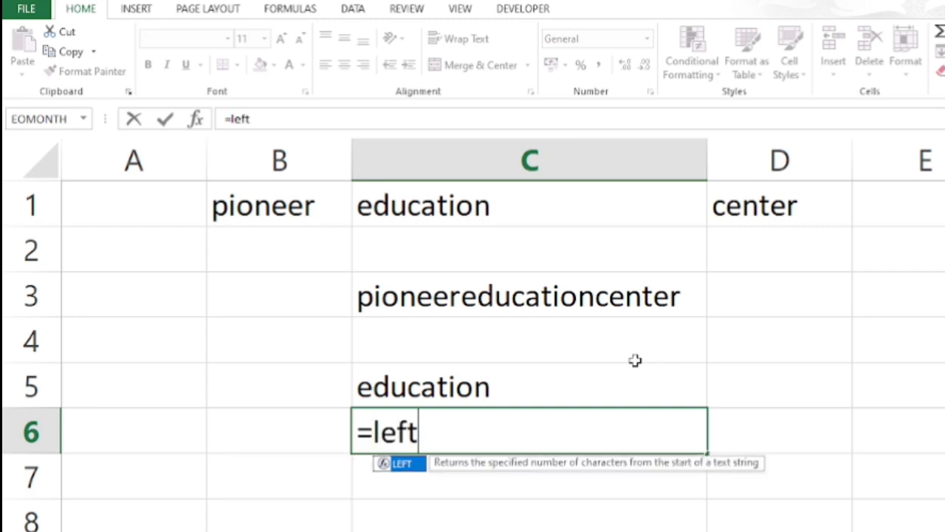
type("(")
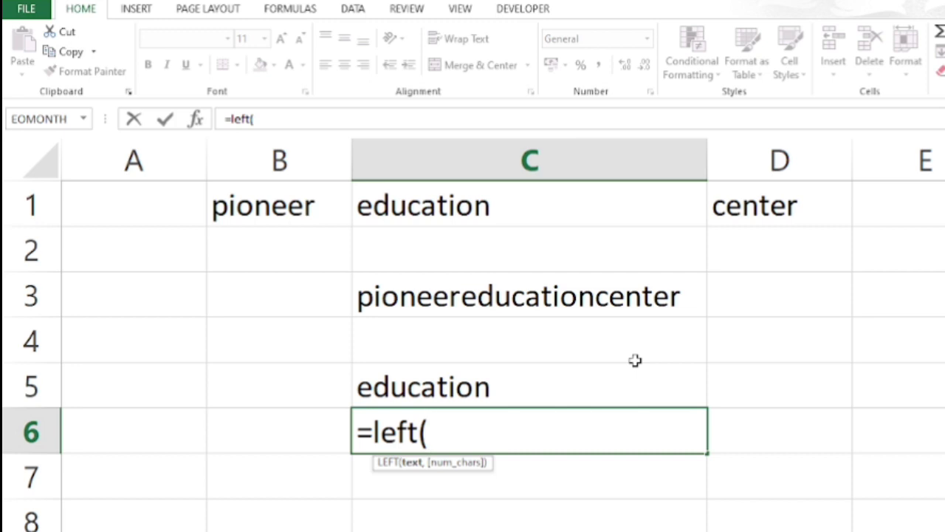
left_click(492, 303)
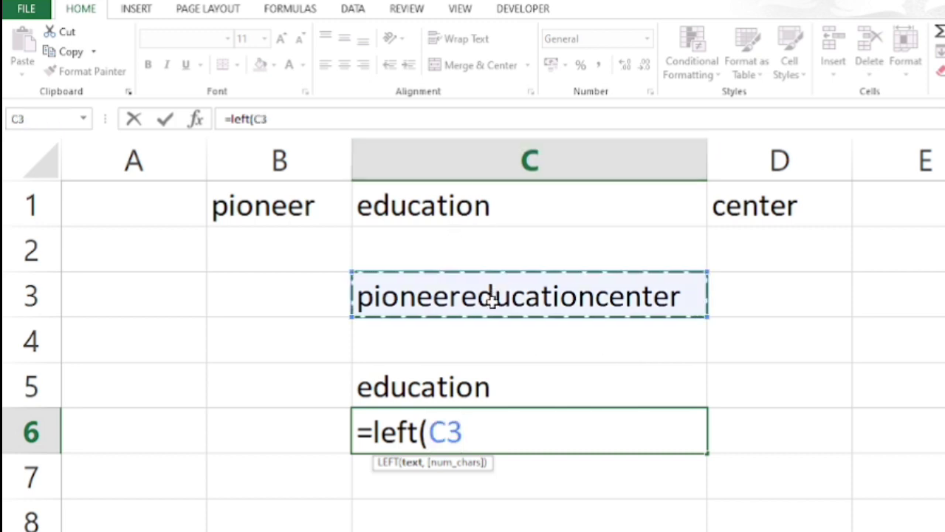
type(",")
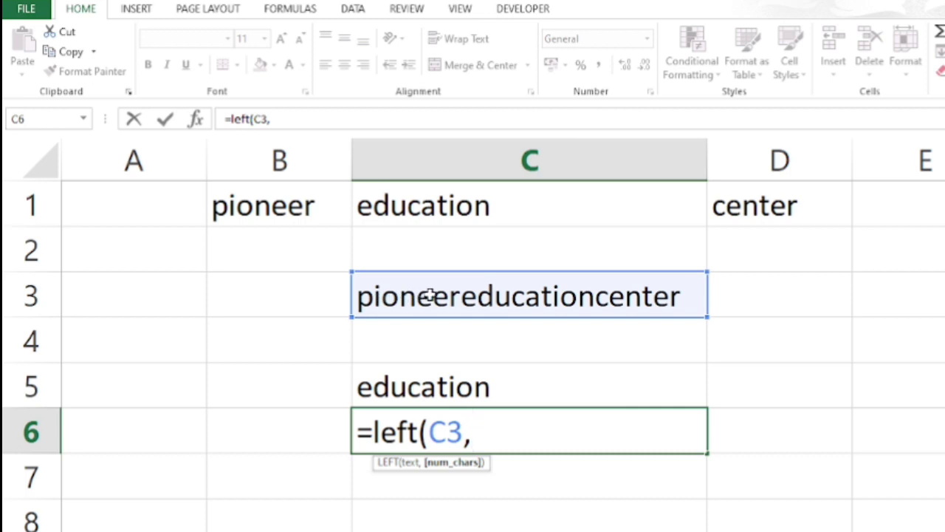
type("7)")
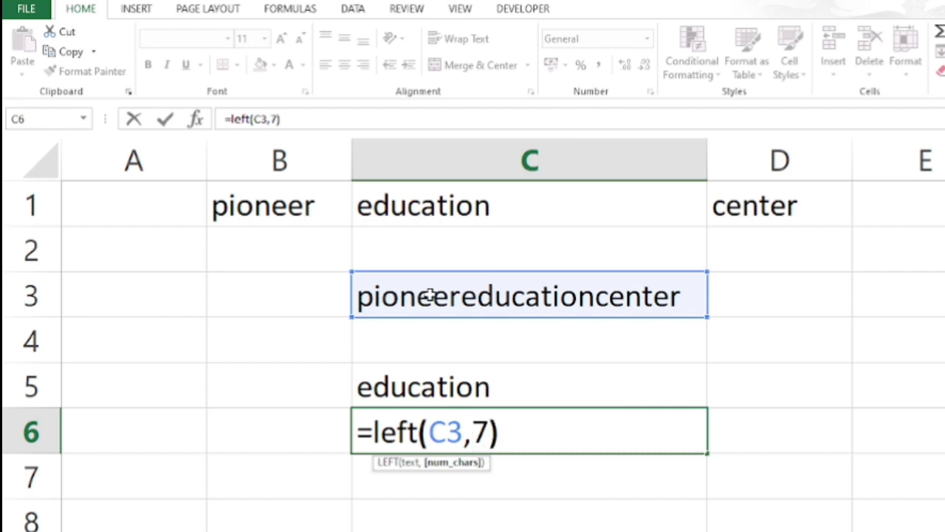
key("Return")
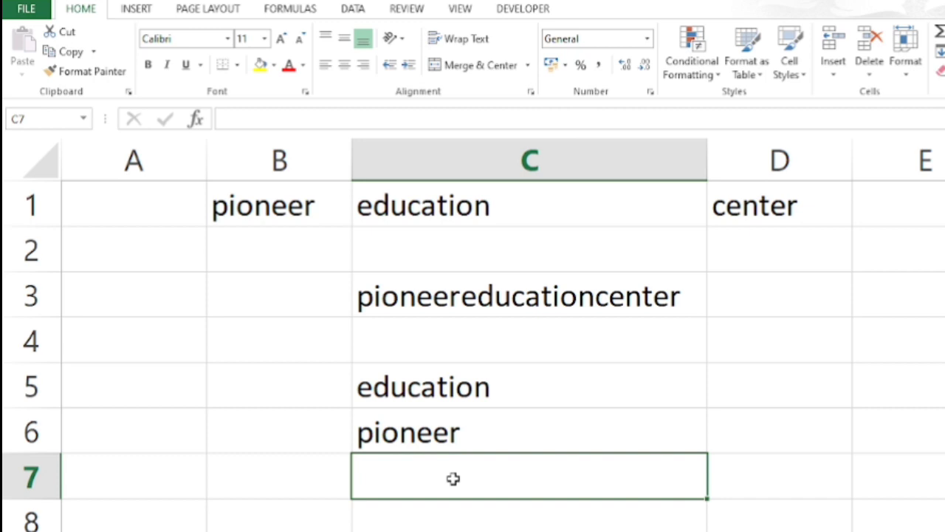
Step: Enter =RIGHT(C3,6) in C7 to extract 'center'
type("=ri")
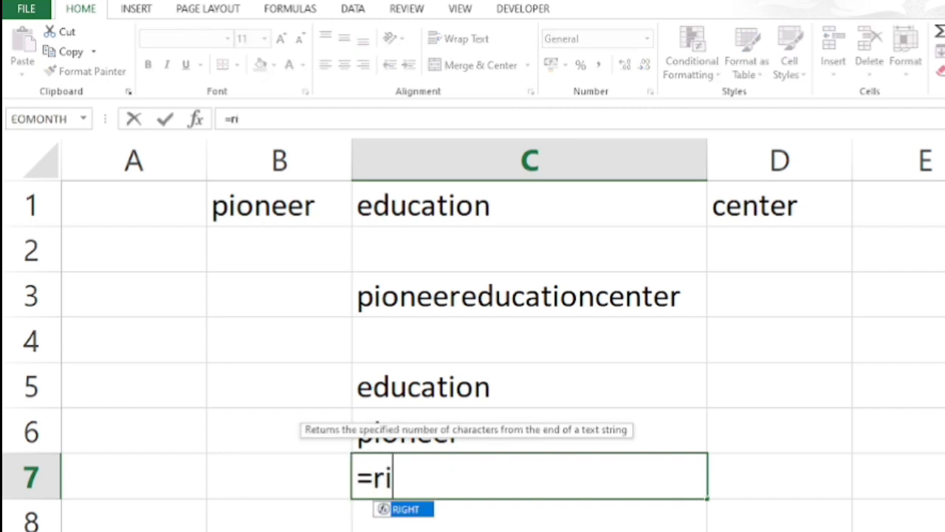
type("ght")
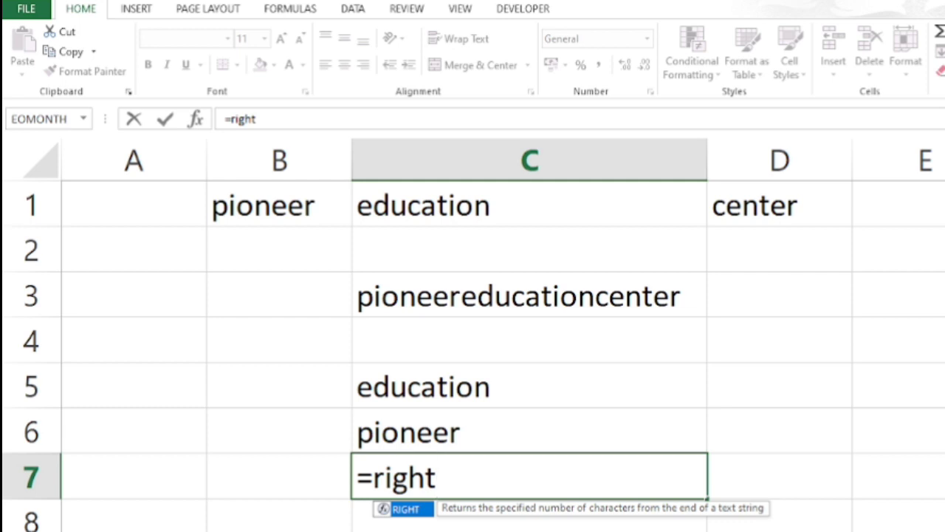
type("(")
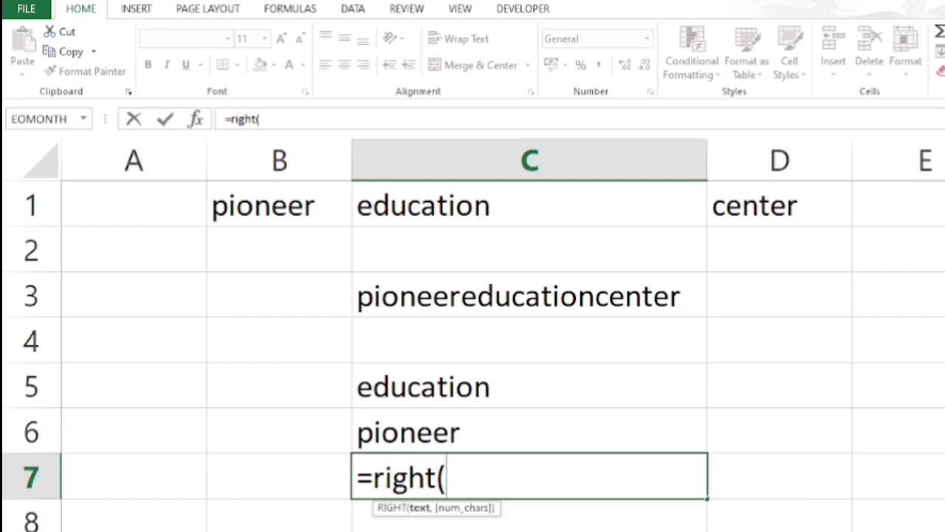
left_click(429, 294)
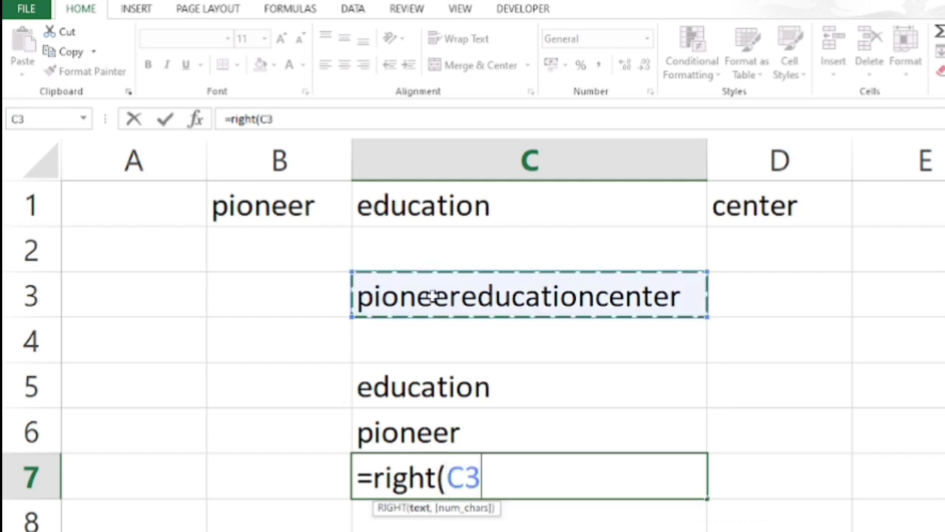
type(",")
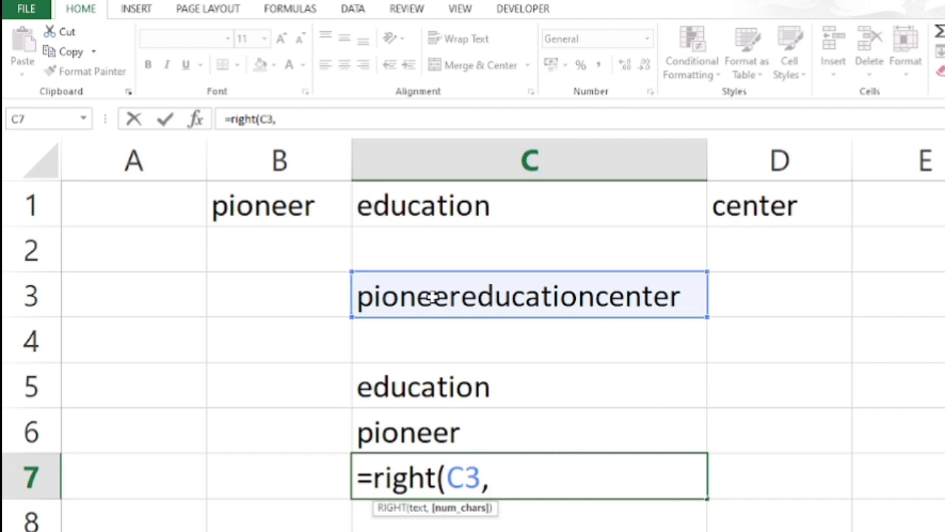
type("6)")
key("Return")
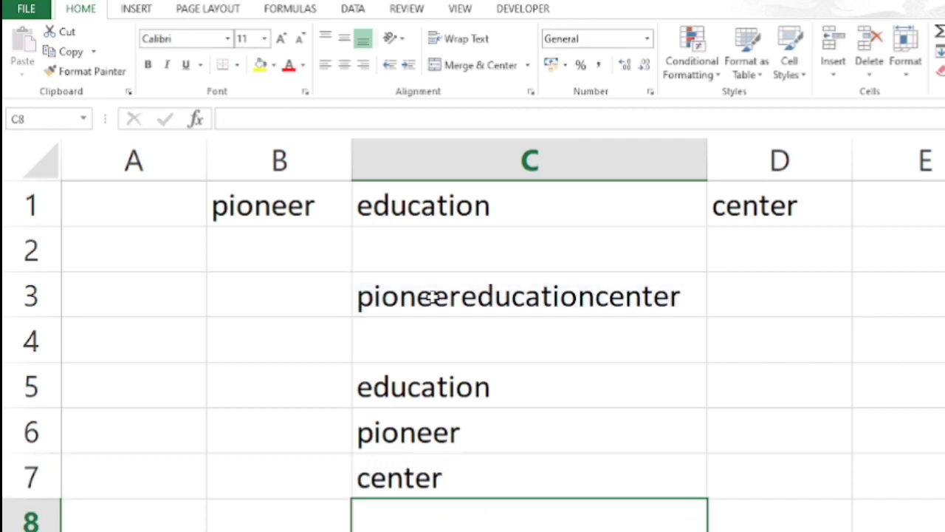
left_click(450, 295)
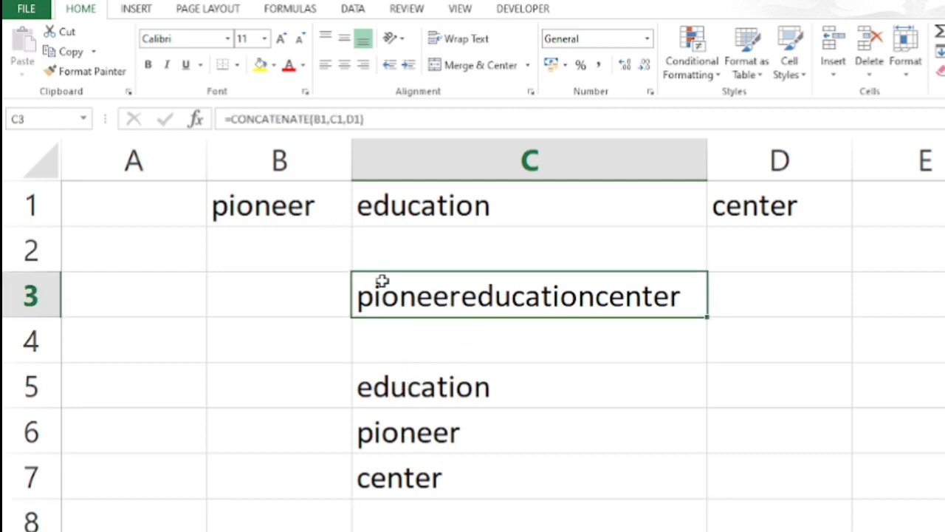
left_click(421, 394)
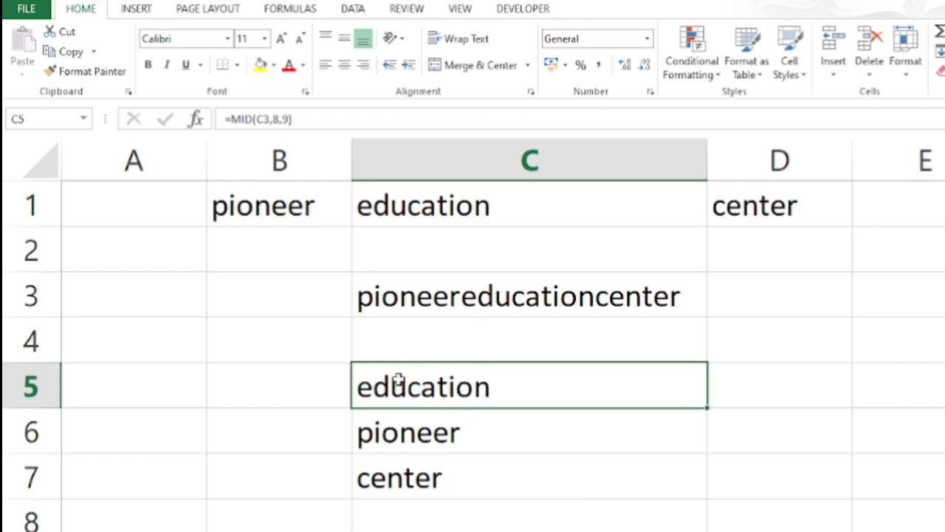
key("F2")
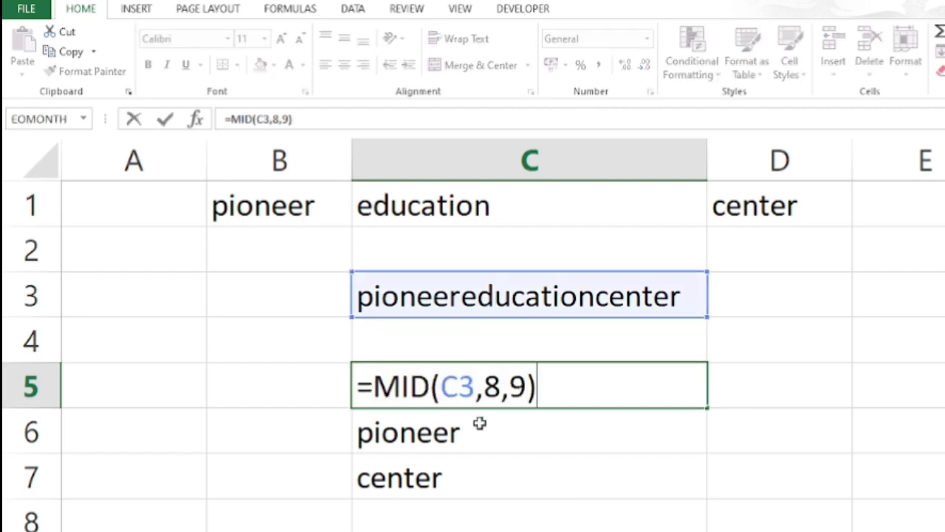
key("Return")
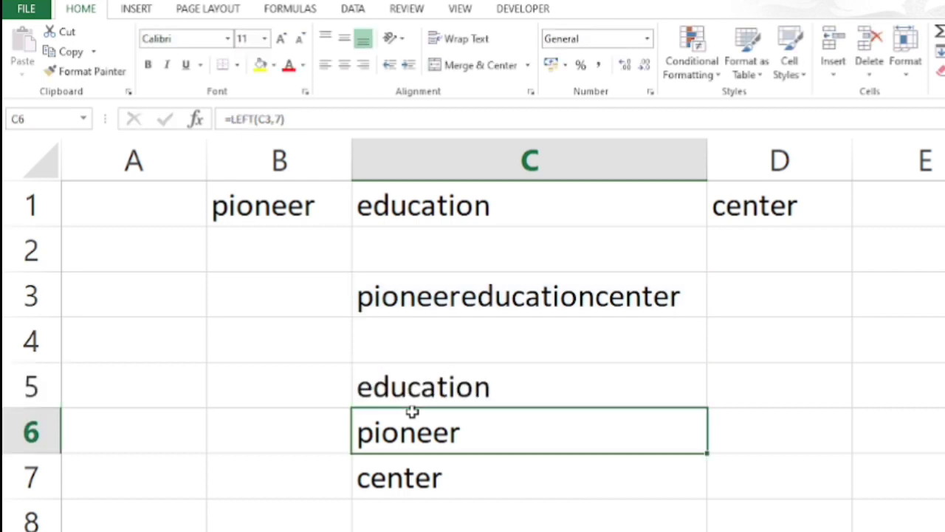
key("F2")
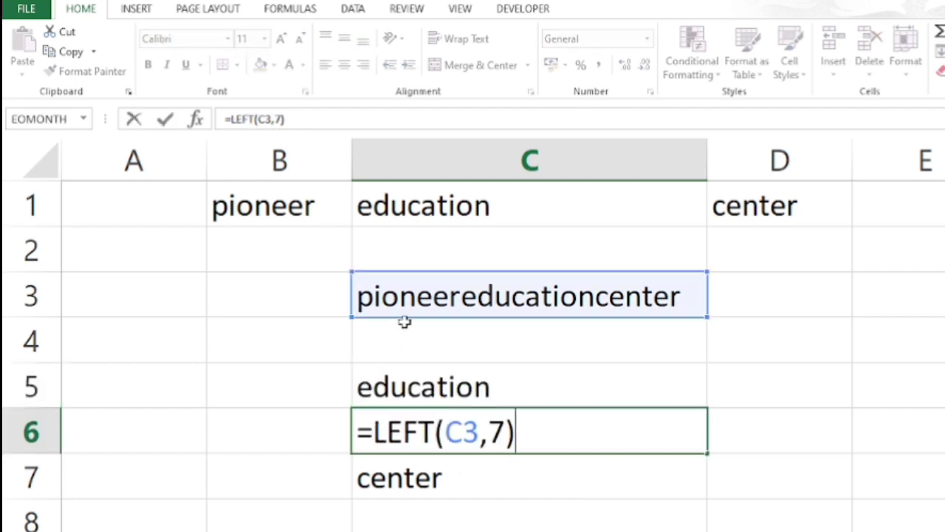
key("Return")
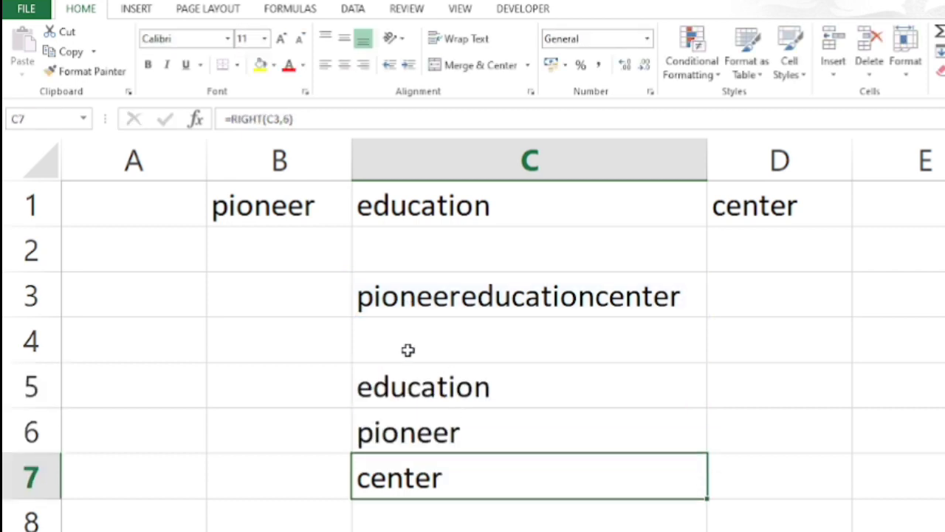
key("F2")
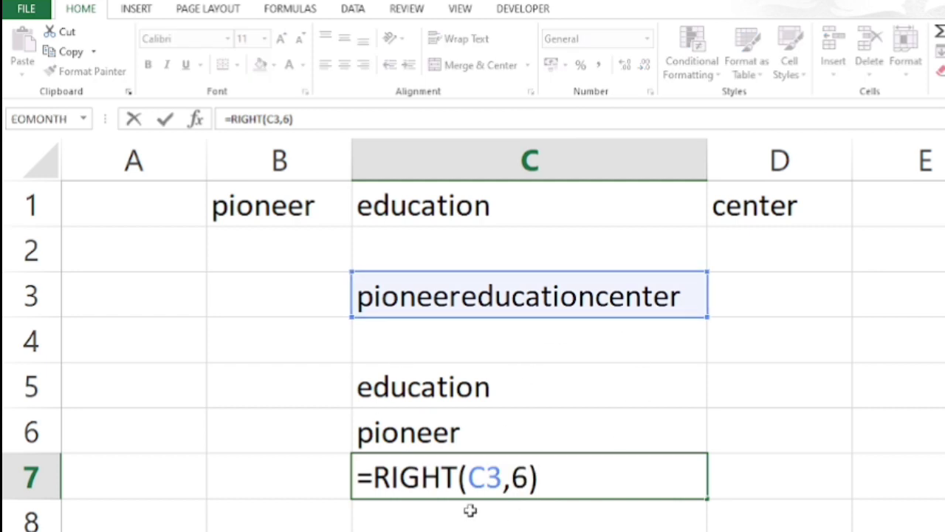
key("Return")
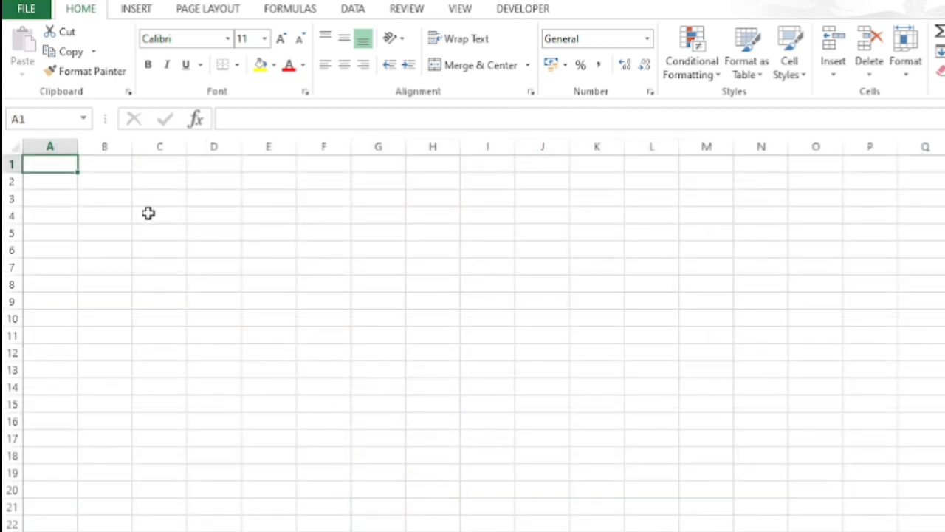
Step: Enter 1 and 2 in B1:B2 and extend the series down to B11
scroll(224, 217, "up", 6, "ctrl")
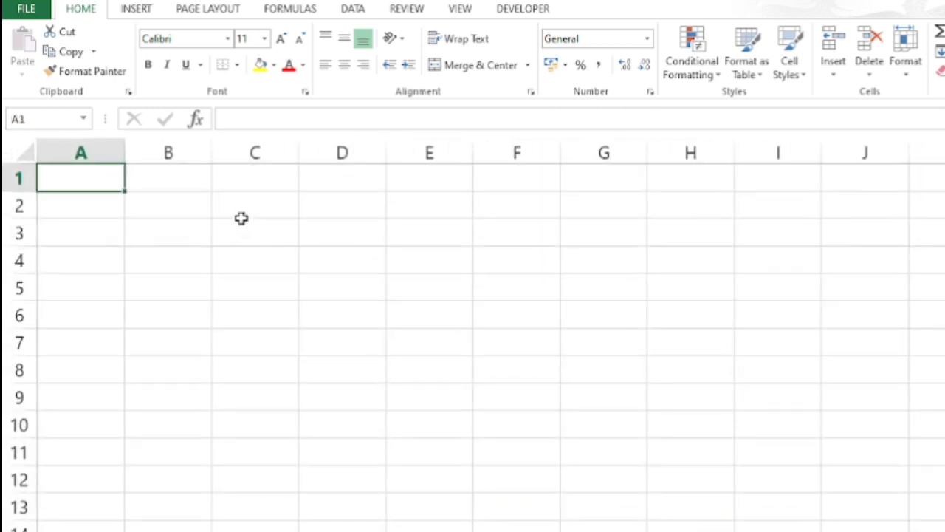
left_click(209, 191)
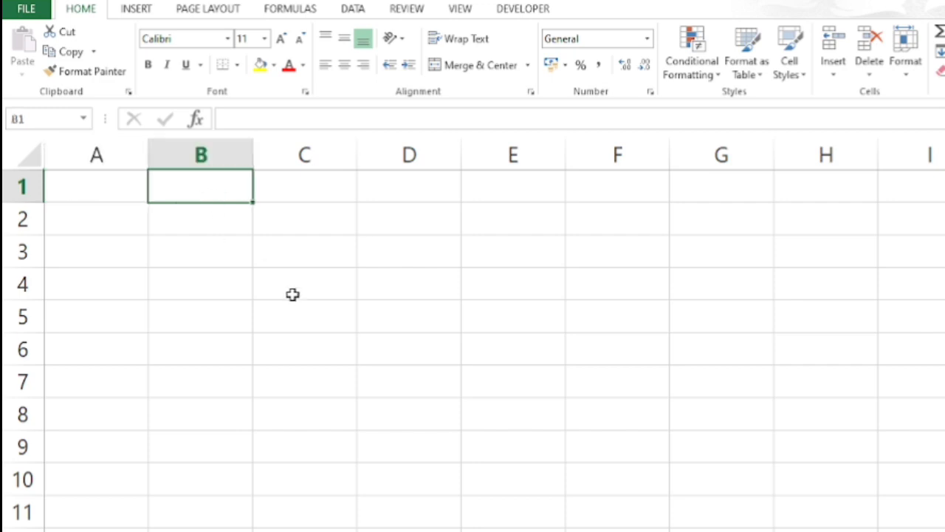
type("1")
left_click(215, 225)
type("2")
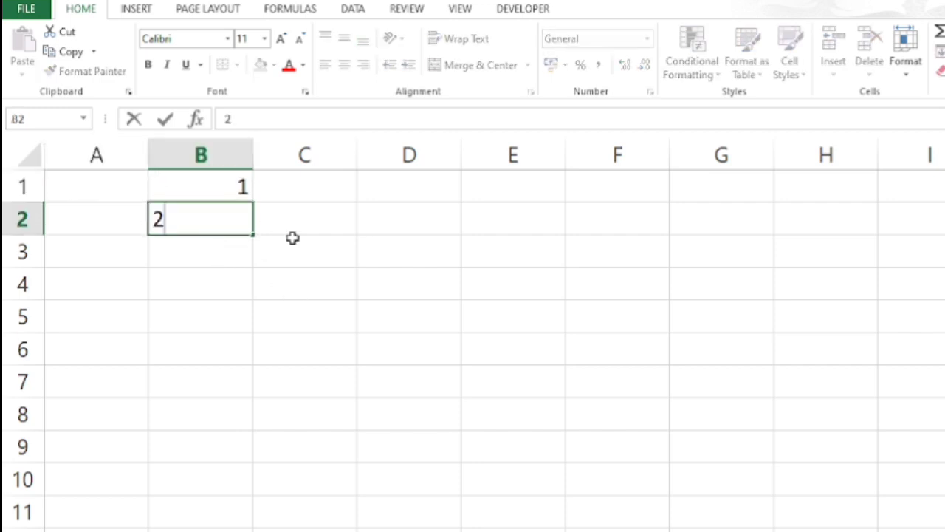
key("Tab")
left_click_drag(200, 187, 259, 515)
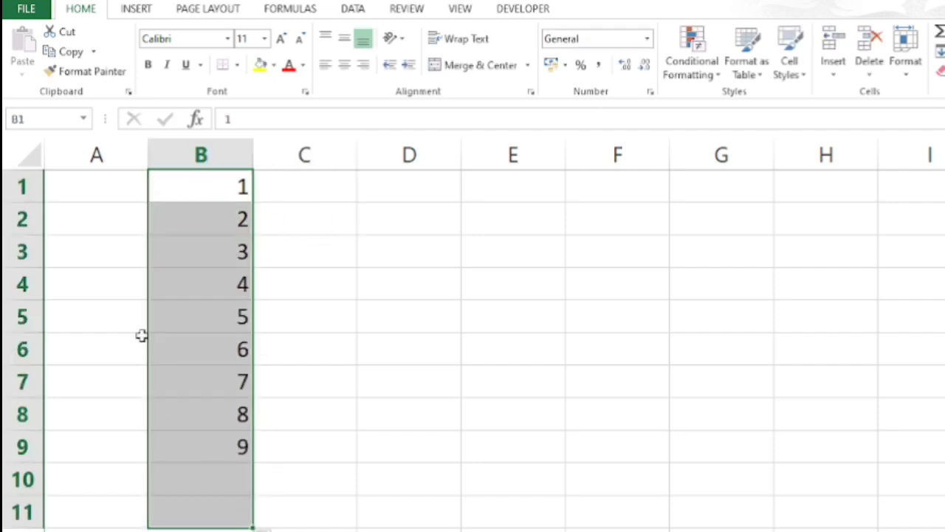
Step: Enter =ROMAN(B1) in C1, fill it down to C11, and center the numerals
left_click(353, 185)
left_click_drag(359, 154, 404, 155)
type("=r")
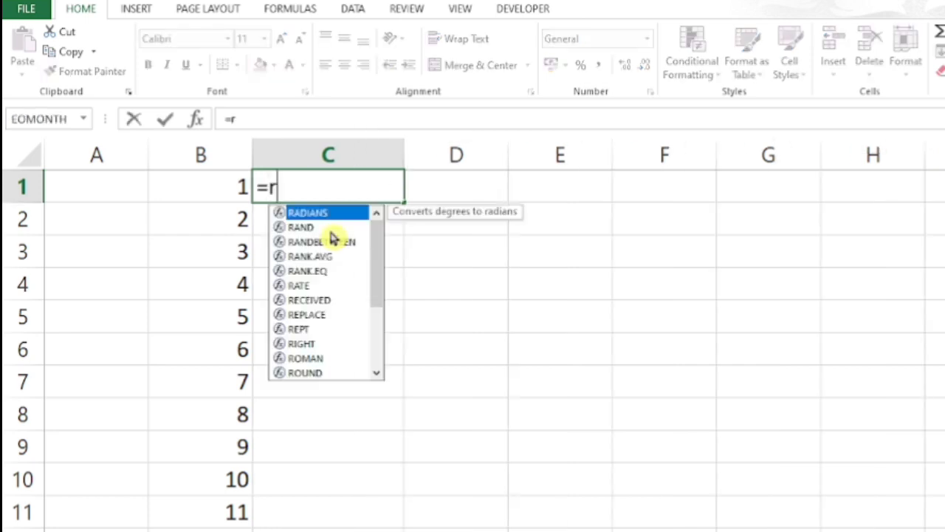
type("oman")
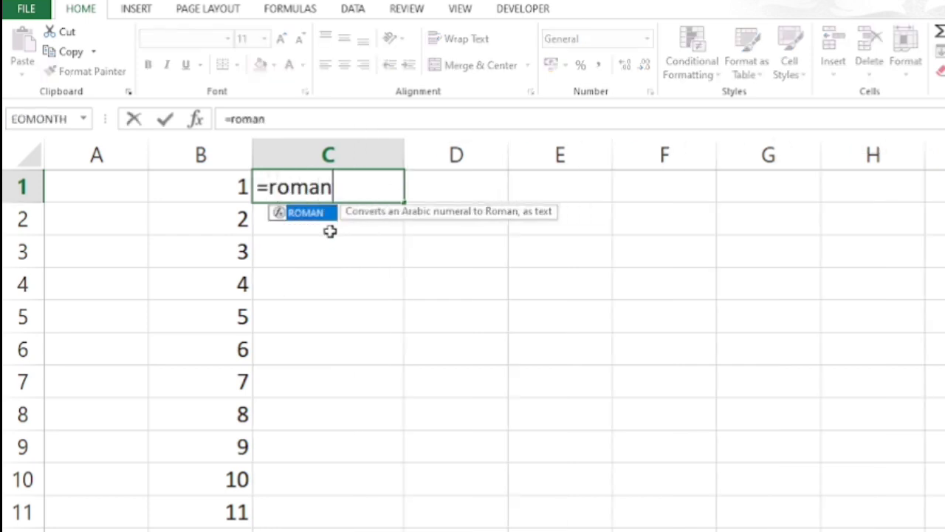
type("(")
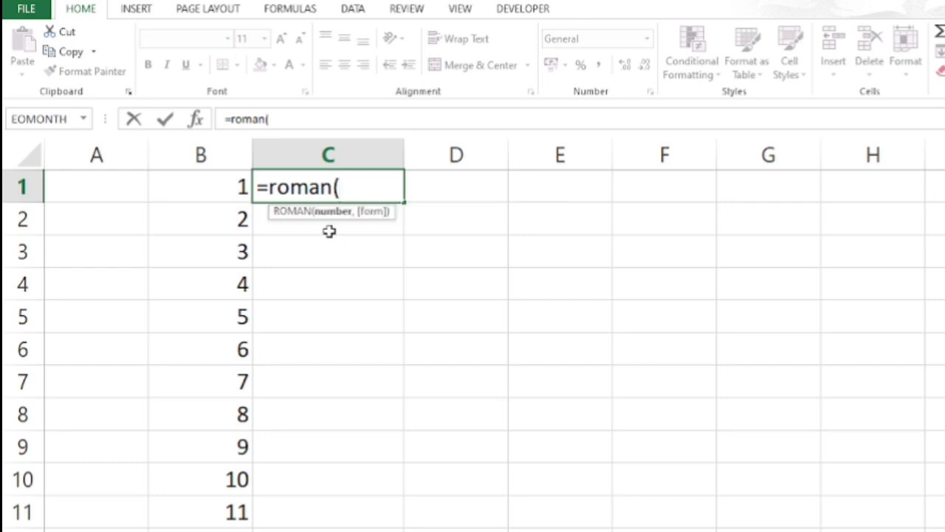
left_click(212, 188)
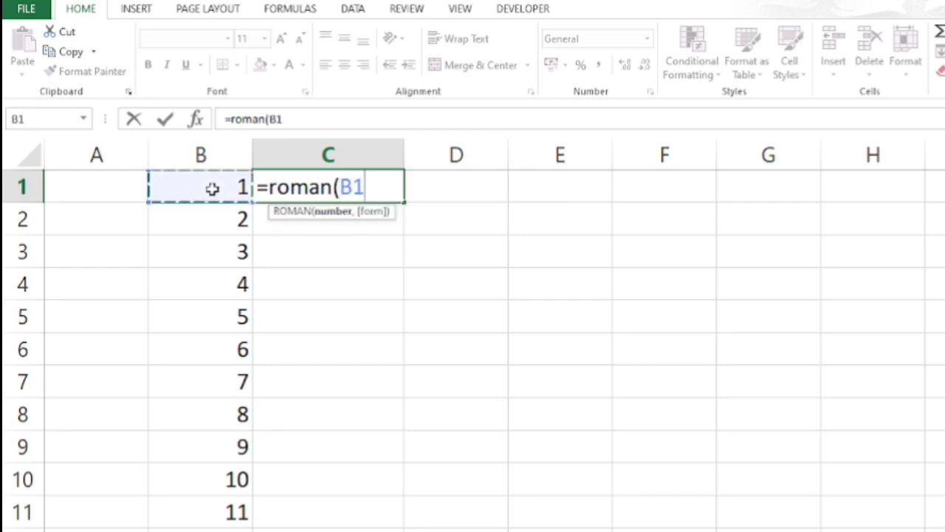
type(")")
key("Return")
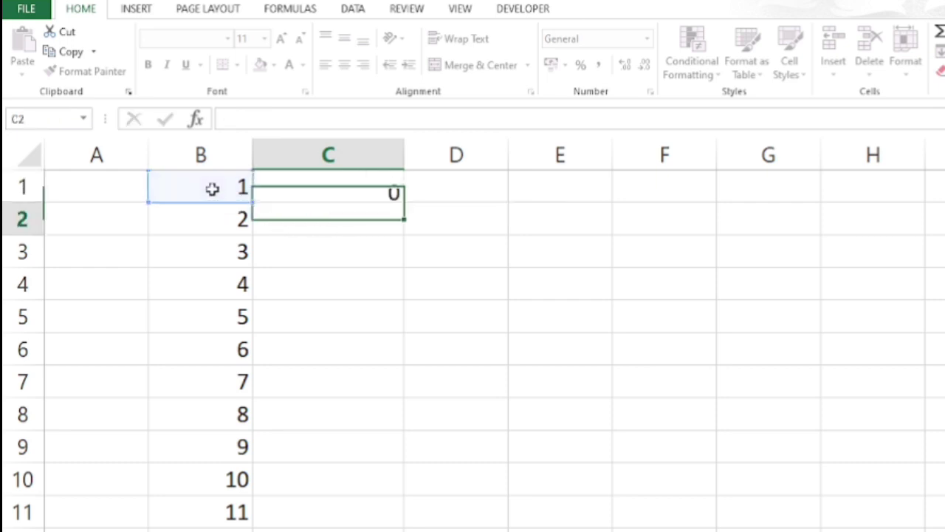
left_click(300, 175)
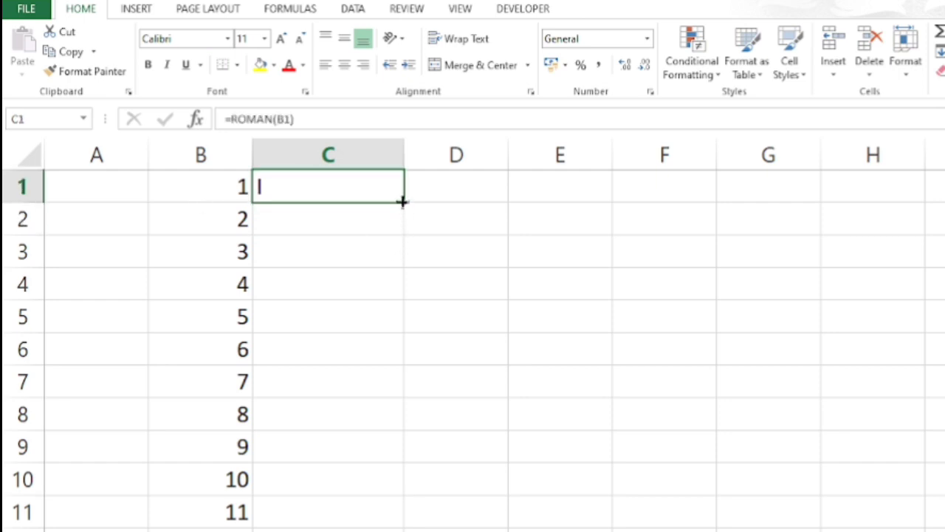
left_click_drag(402, 201, 418, 523)
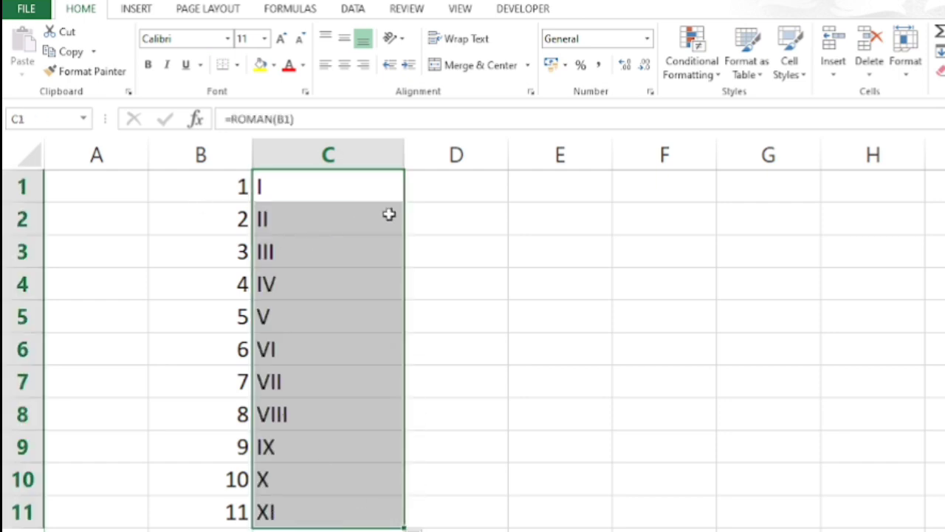
left_click(344, 65)
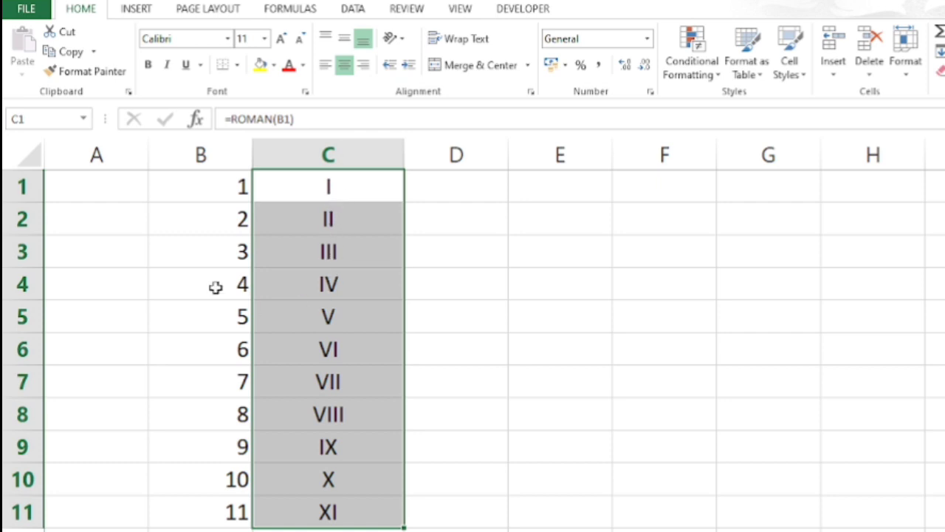
left_click(468, 269)
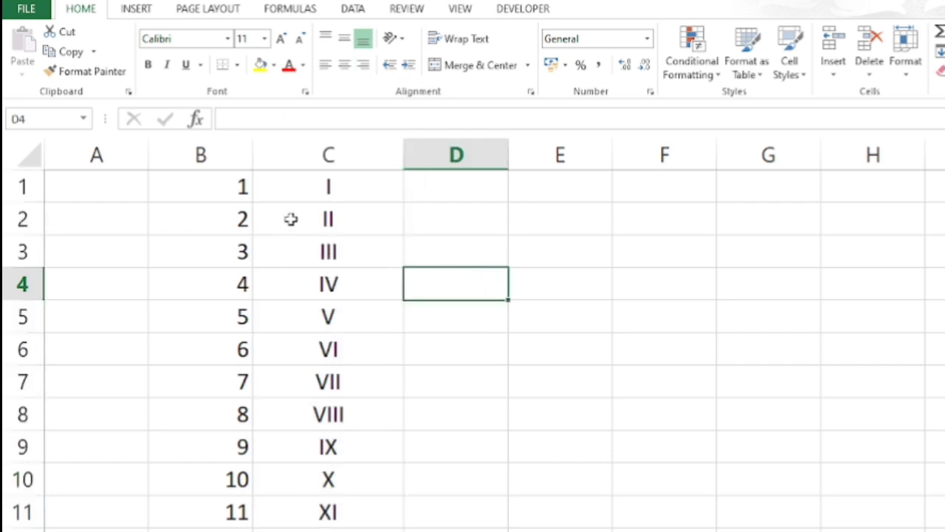
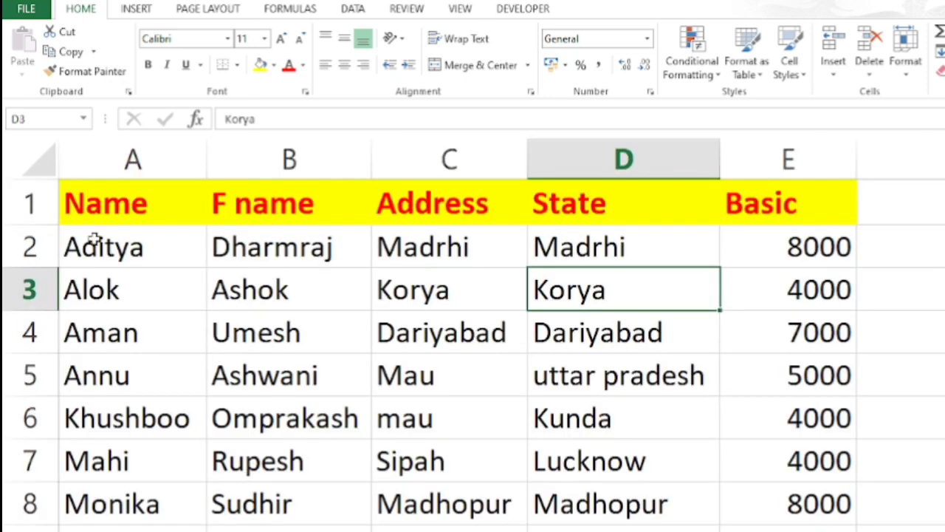
Step: Copy Sheet1 to the end of the workbook with Move or Copy, with Create a copy ticked
left_click(97, 206)
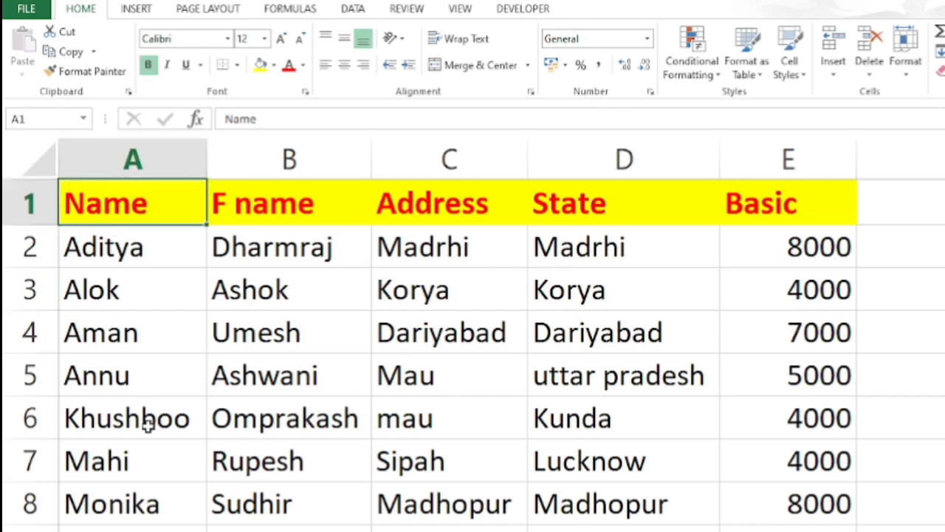
left_click_drag(118, 212, 756, 443)
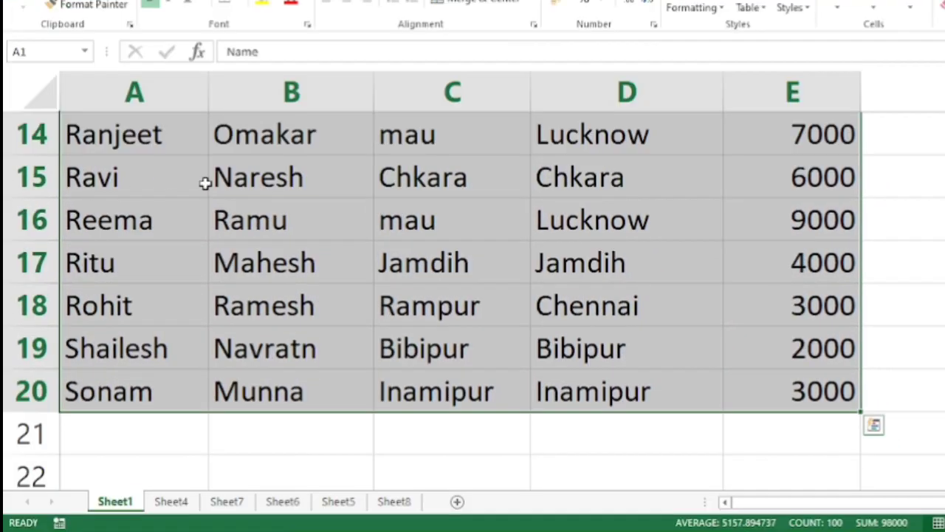
right_click(116, 501)
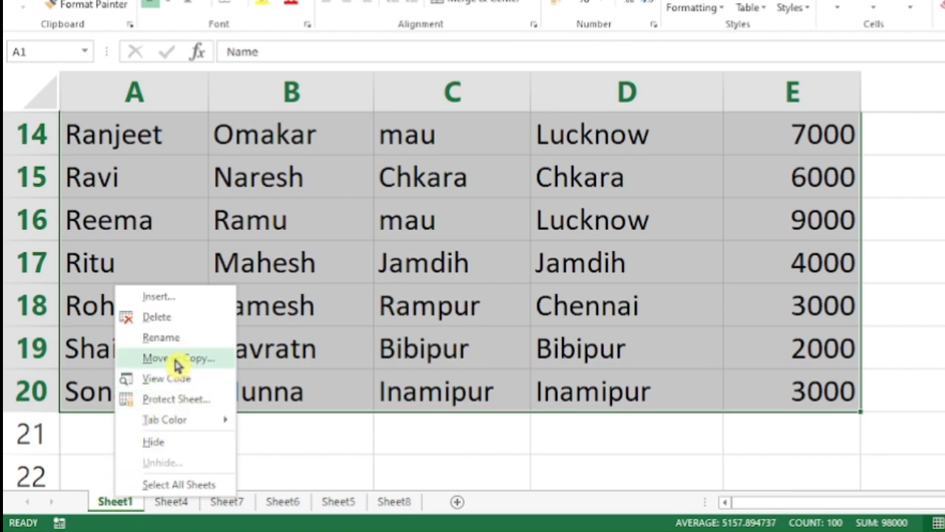
key("Escape")
left_click(258, 390)
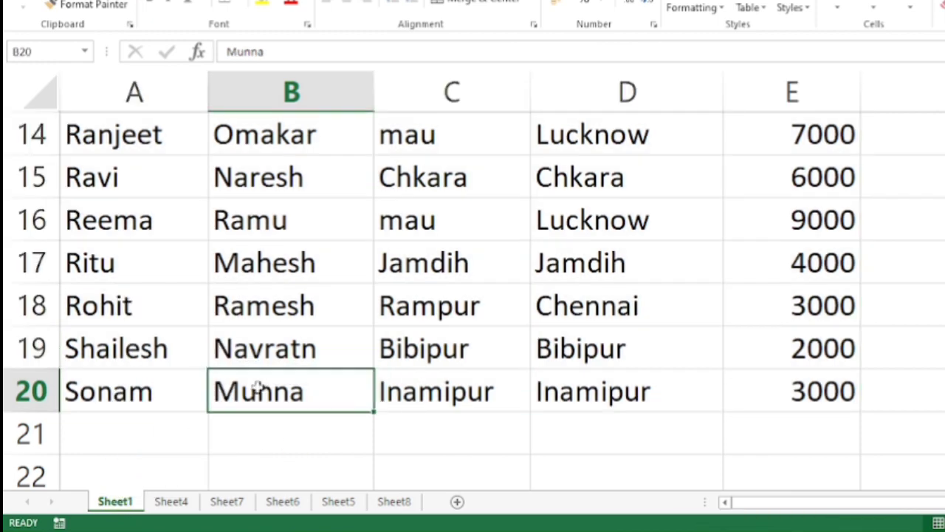
right_click(116, 503)
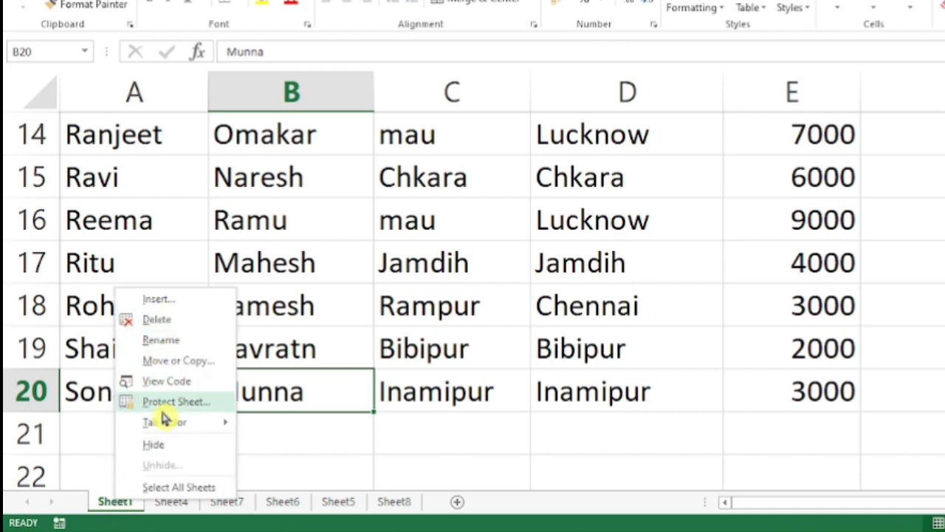
left_click(167, 365)
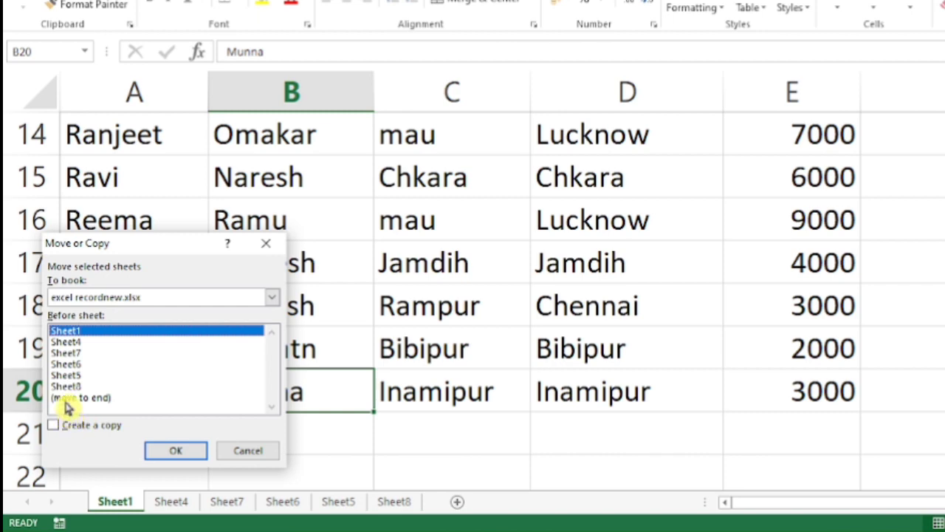
left_click(68, 399)
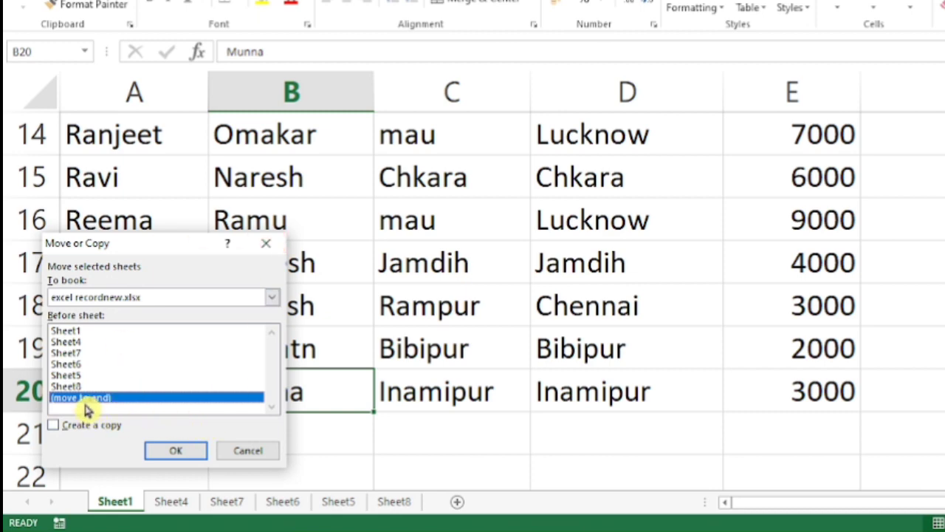
left_click(57, 429)
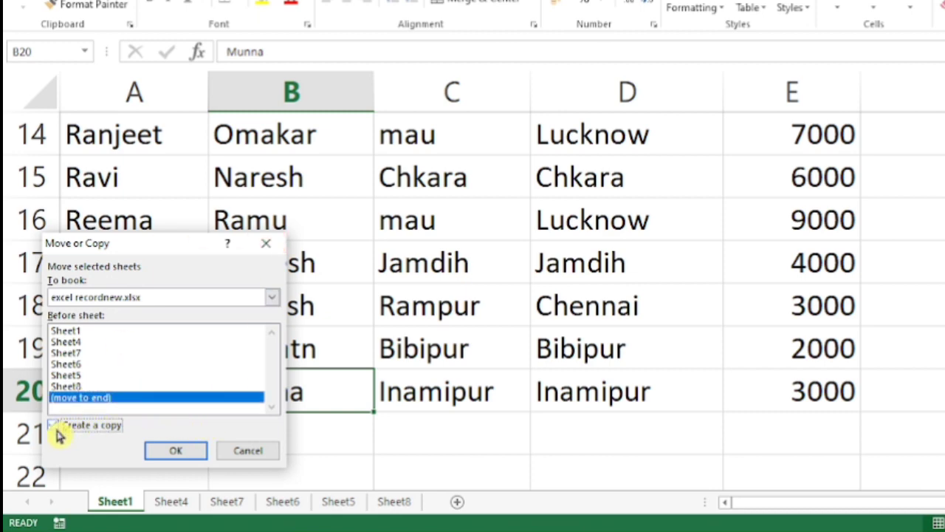
left_click(175, 450)
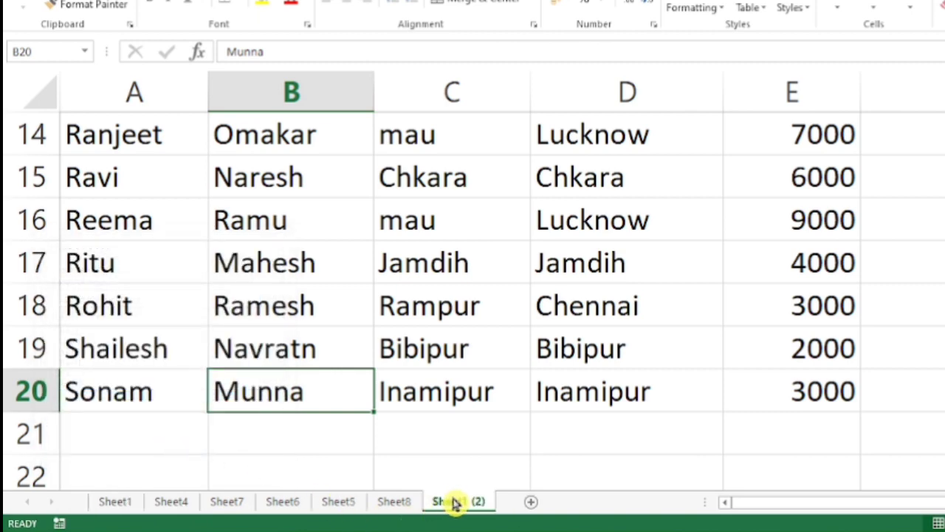
Step: Compare Sheet1 with its copy Sheet1 (2), selecting C4 (Dariyabad) on the copy
scroll(462, 295, "up", 5)
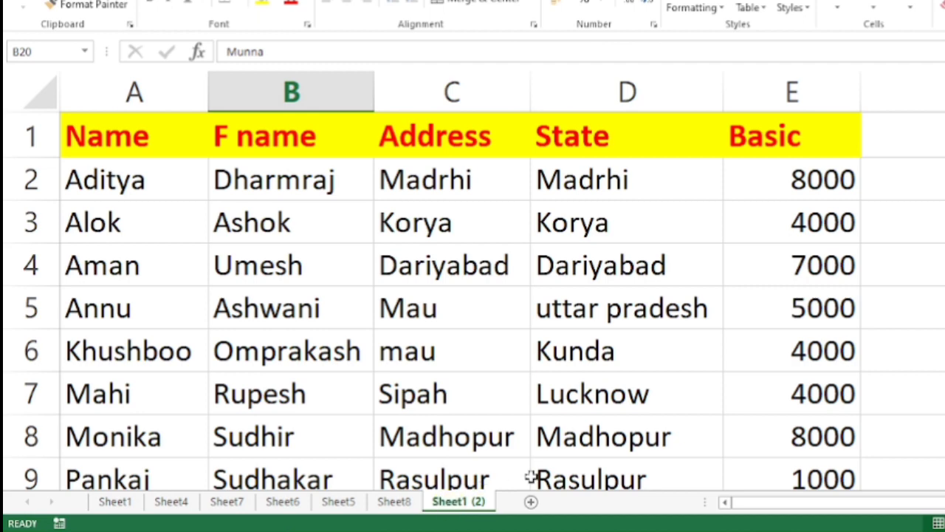
left_click(112, 503)
scroll(319, 309, "up", 5)
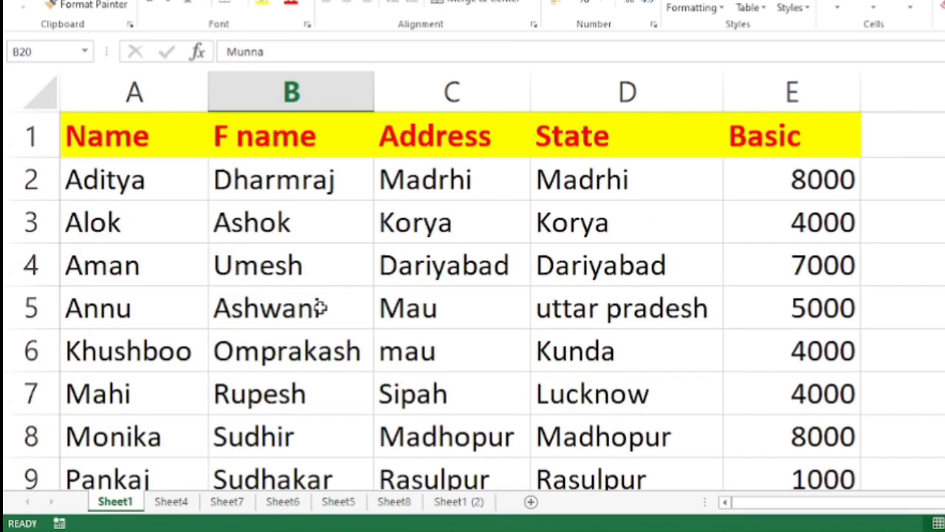
left_click(457, 501)
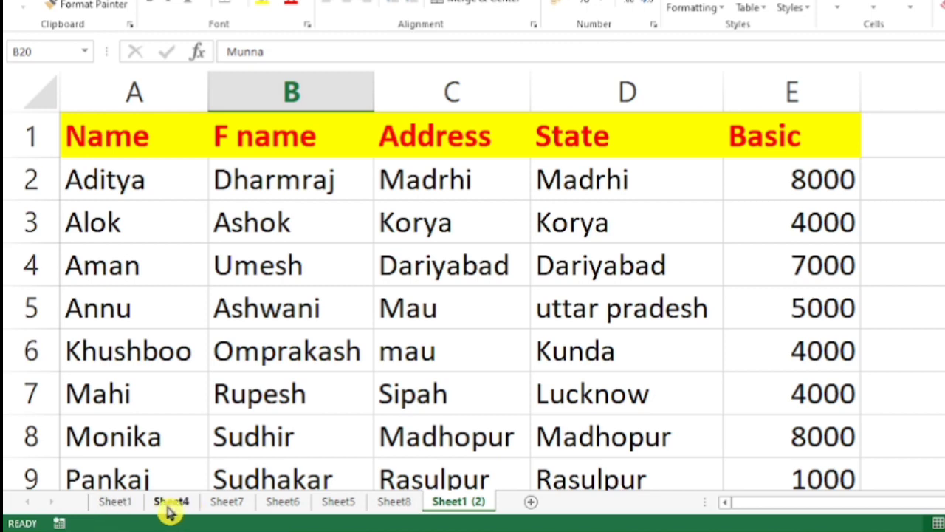
left_click(468, 284)
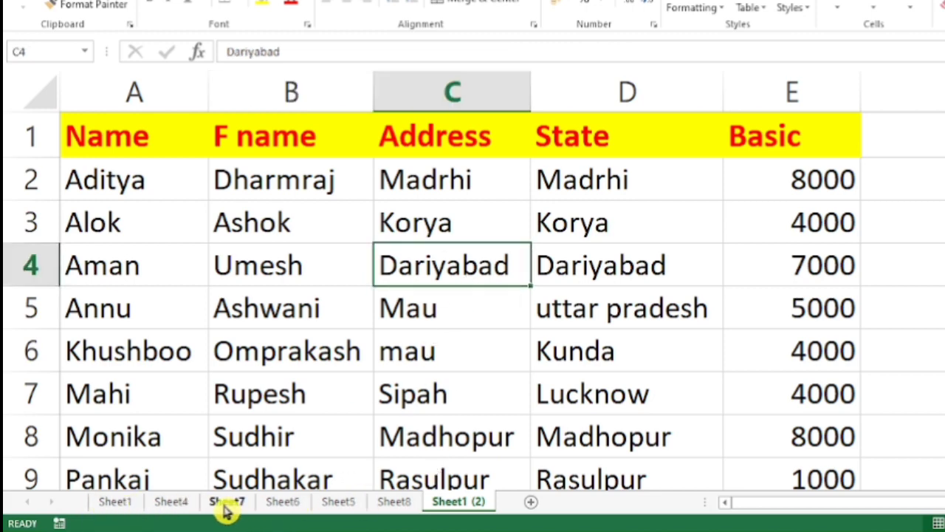
Step: Group and ungroup Sheet1 with Sheet1 (2), then group all sheets and select F5
left_click(114, 502, "ctrl")
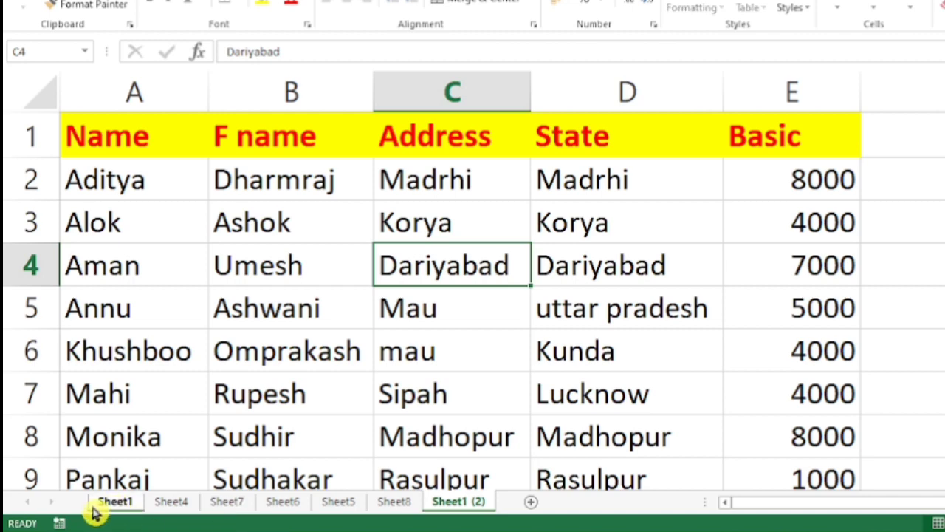
left_click(462, 502)
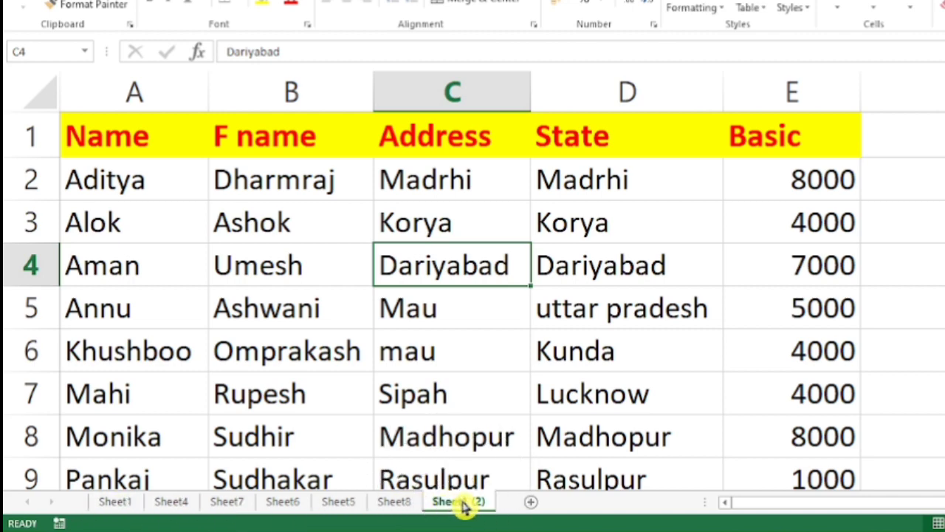
left_click(126, 502, "ctrl")
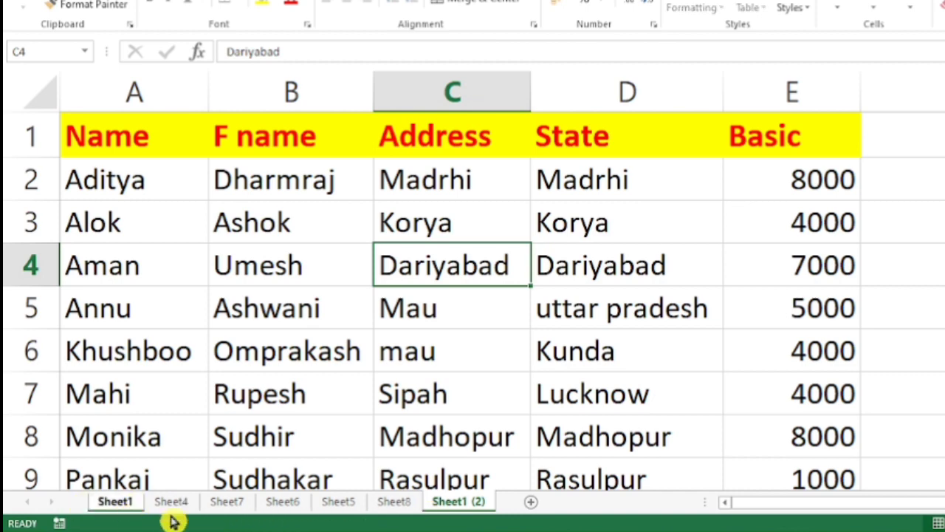
left_click(455, 505)
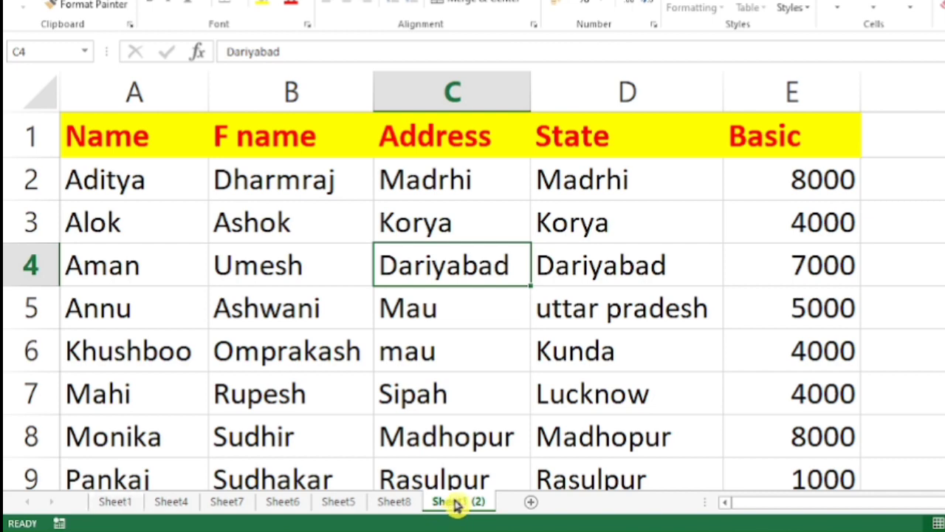
left_click(116, 509, "shift")
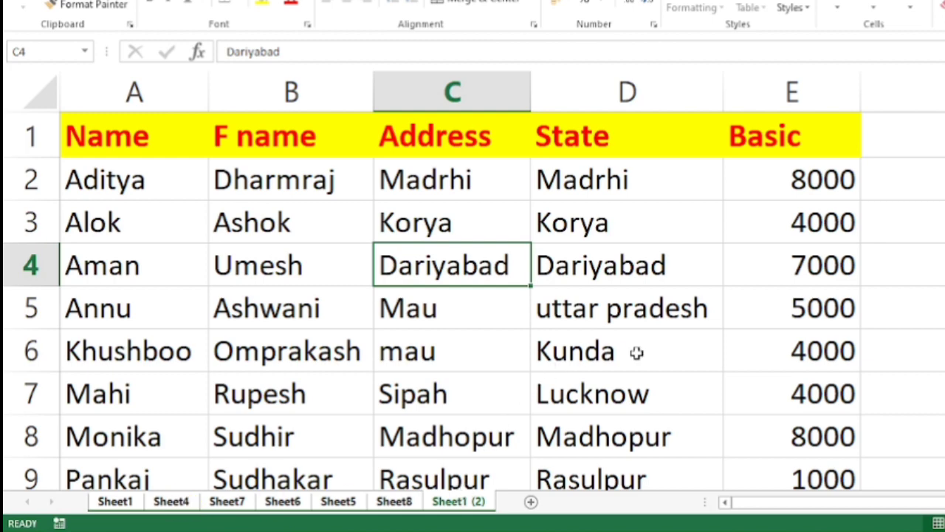
left_click(935, 316)
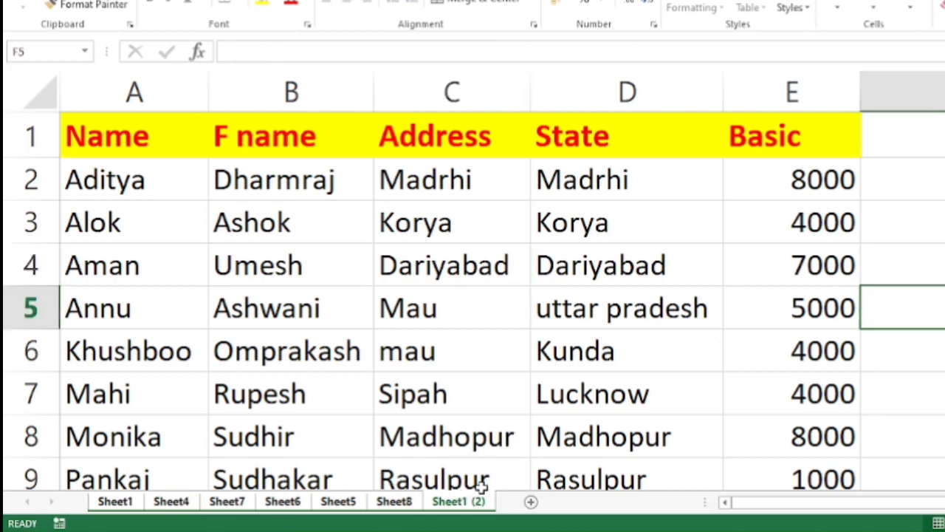
Step: Create a new blank workbook and add sheets until it has Sheet1 through Sheet6
key("ctrl+n")
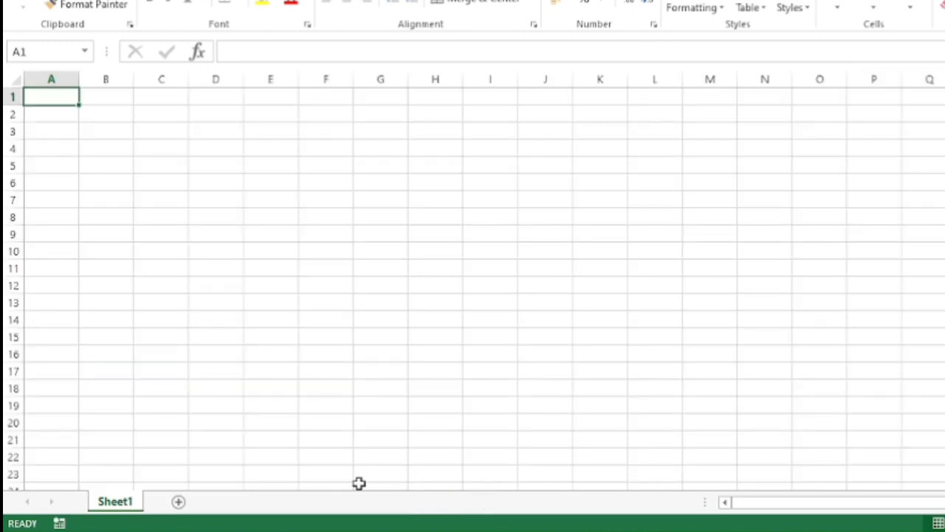
left_click(180, 502)
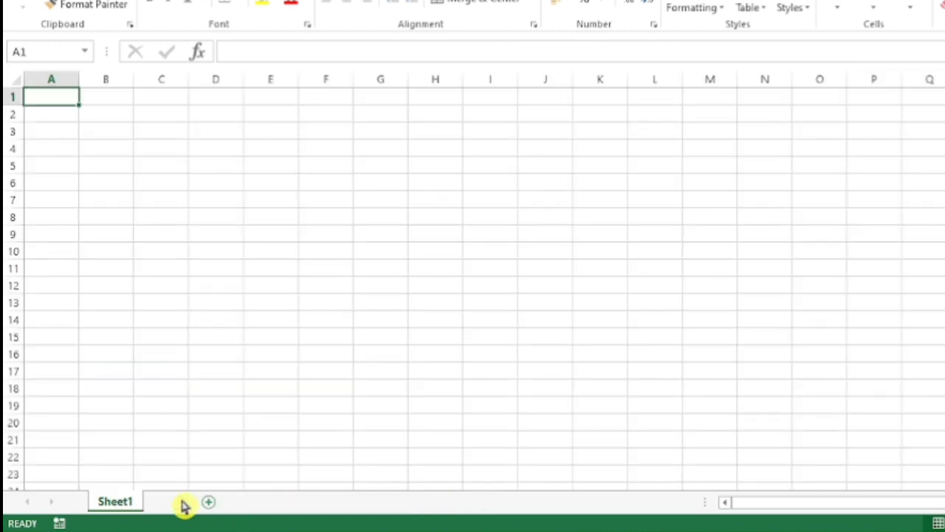
left_click(234, 503)
left_click(290, 503)
left_click(346, 503)
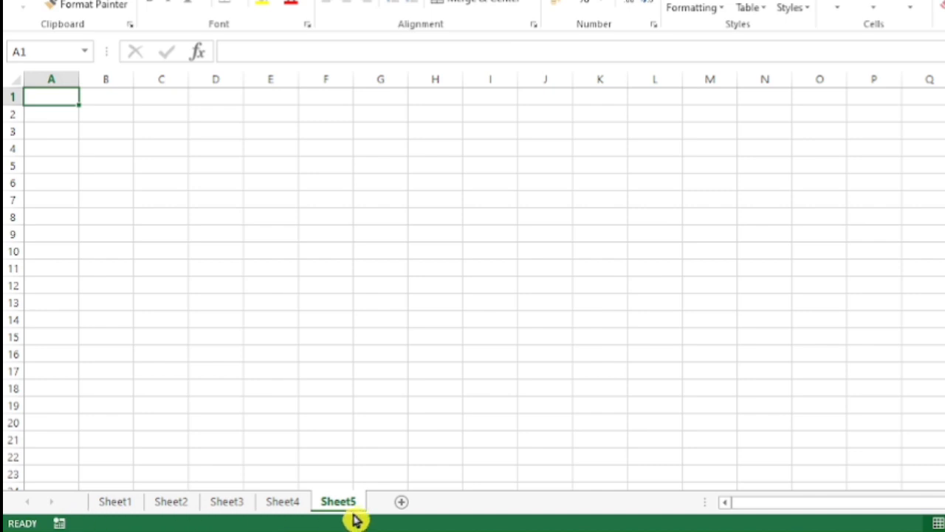
left_click(401, 502)
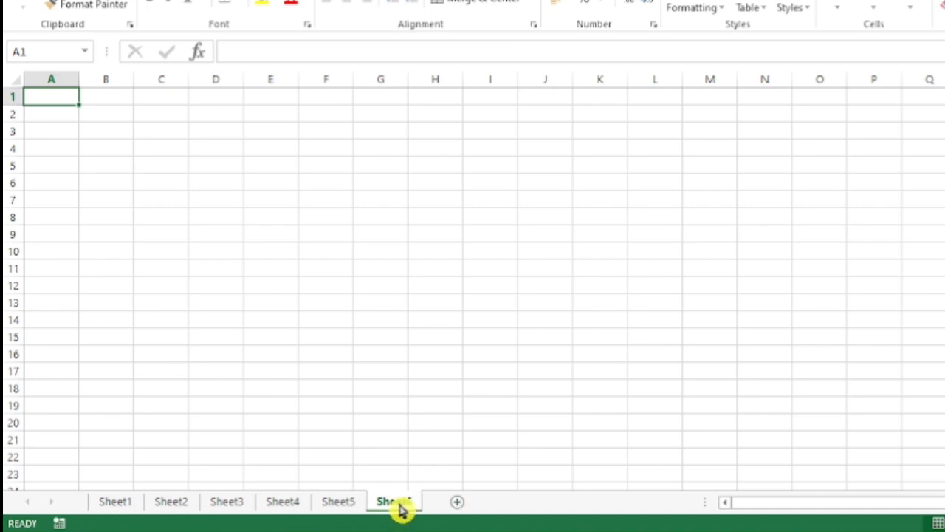
Step: Group Sheet1 through Sheet6 by selecting Sheet1 and Shift-selecting Sheet6
left_click(121, 502)
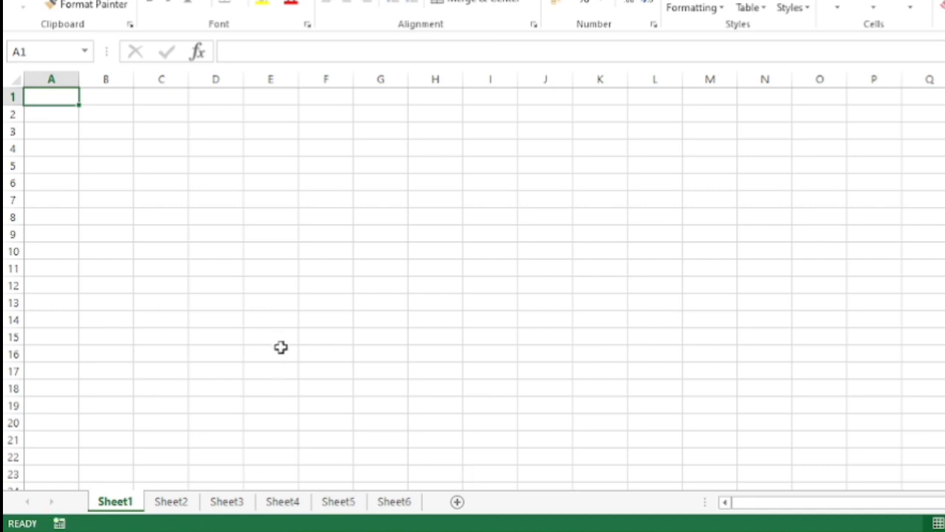
scroll(283, 310, "up", 5)
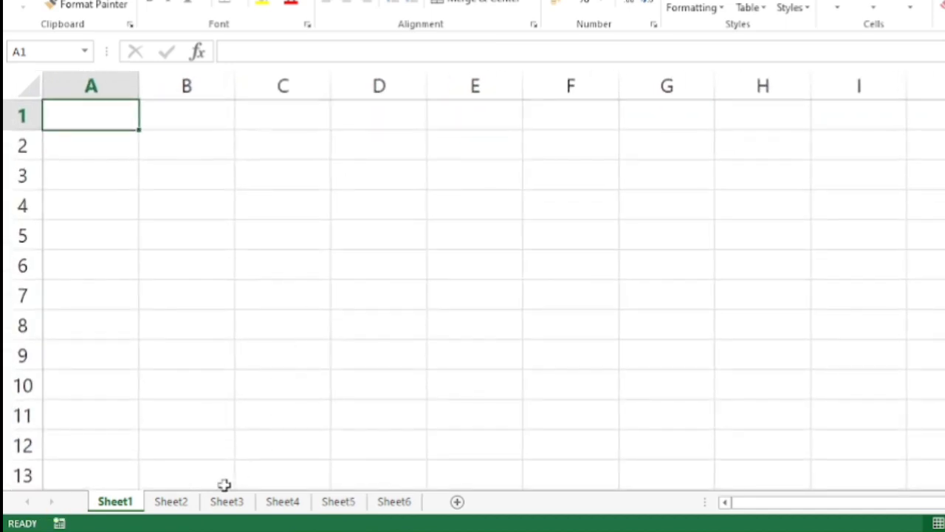
left_click(398, 507, "ctrl")
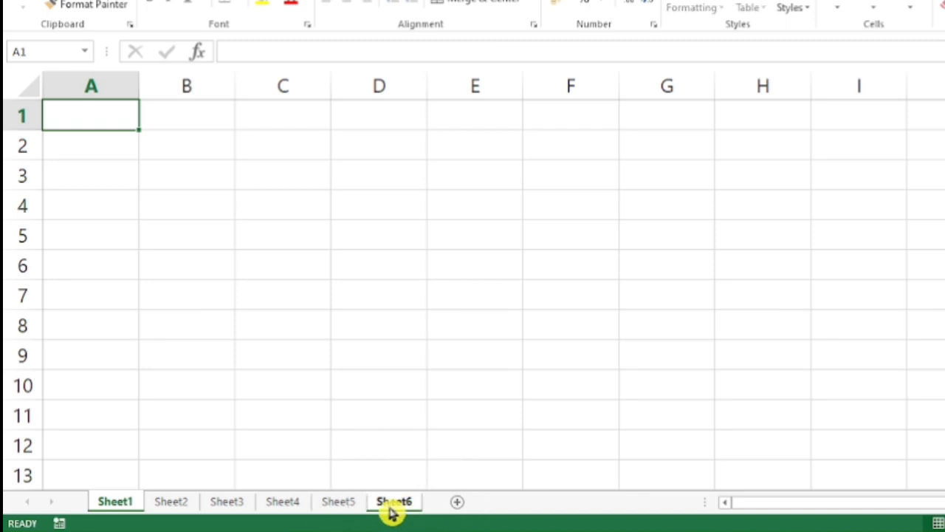
left_click(396, 504, "shift")
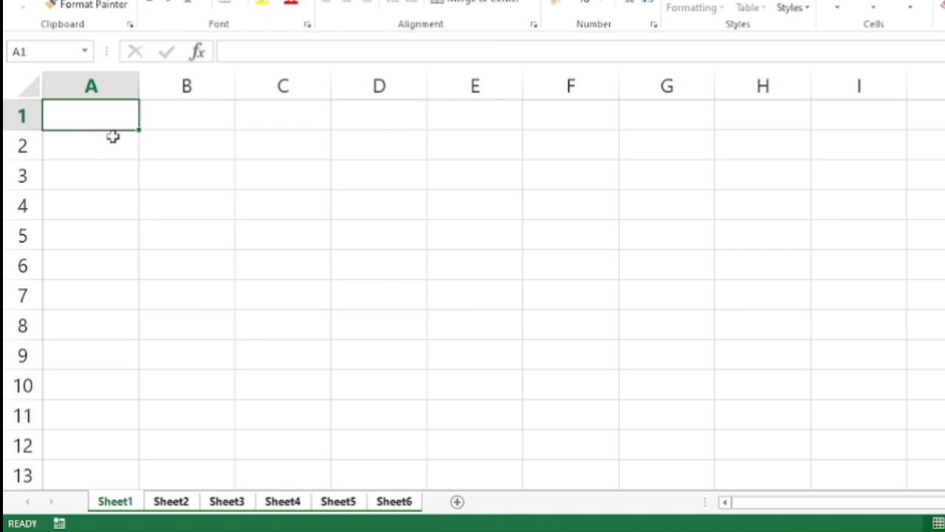
Step: Enter pioneer, annu and mamta in A1:A3 of the grouped sheets, then view Sheet2
type("pioneer")
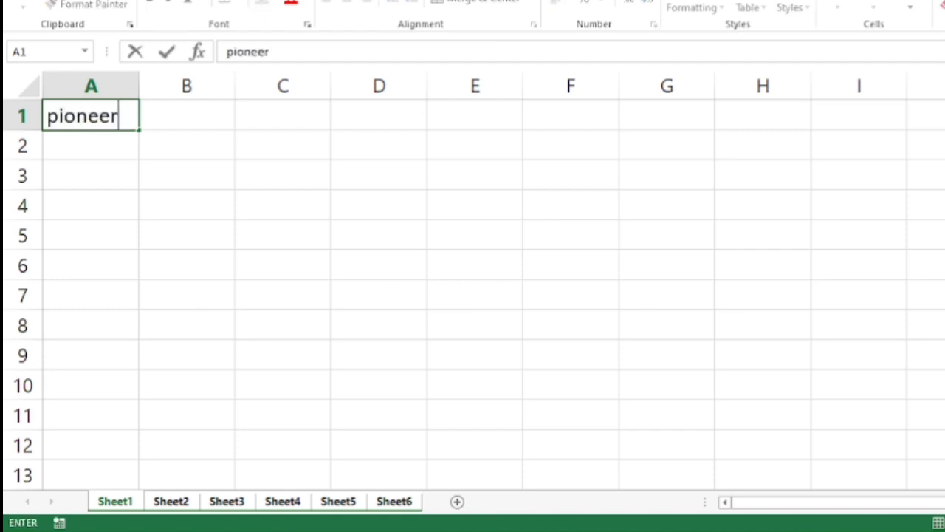
key("Return")
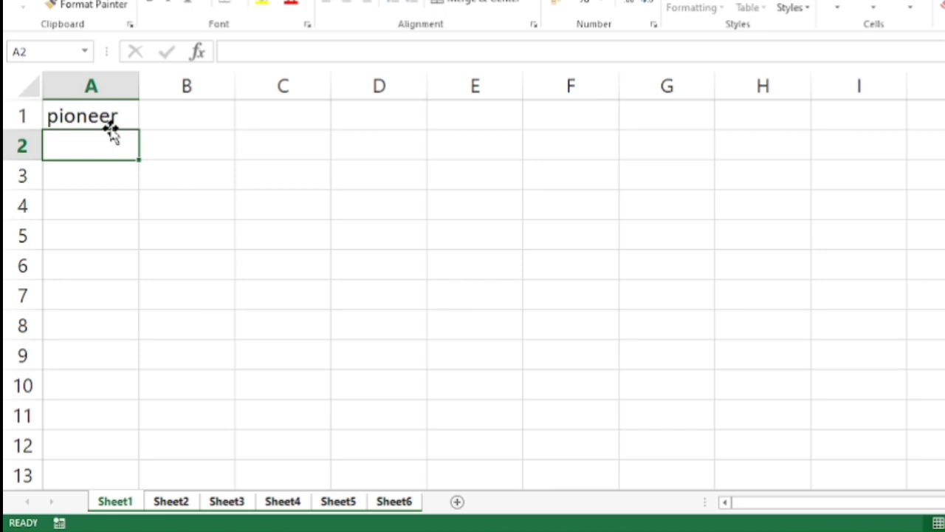
type("annu")
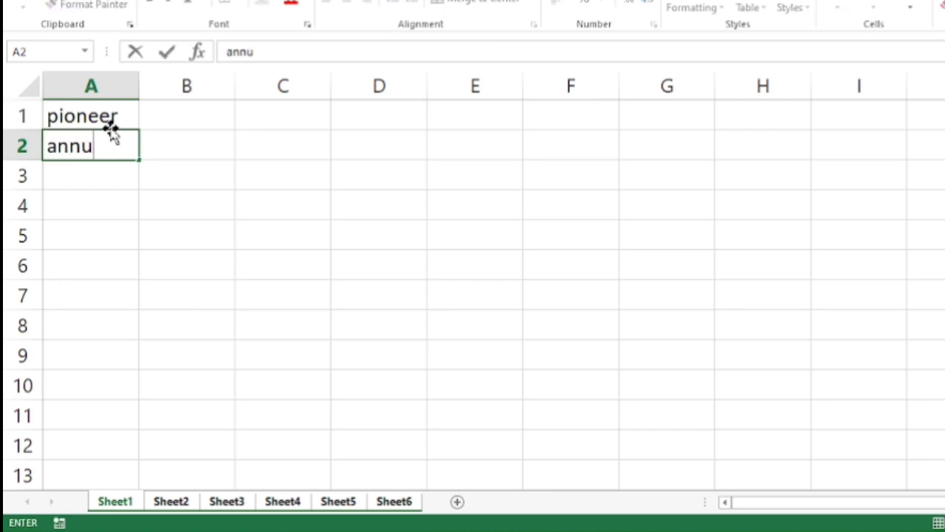
key("Return")
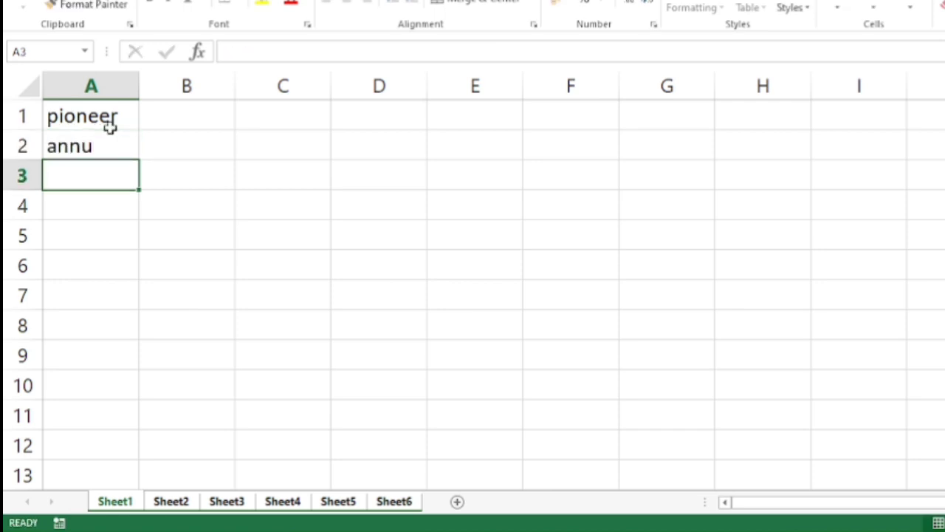
type("mamt")
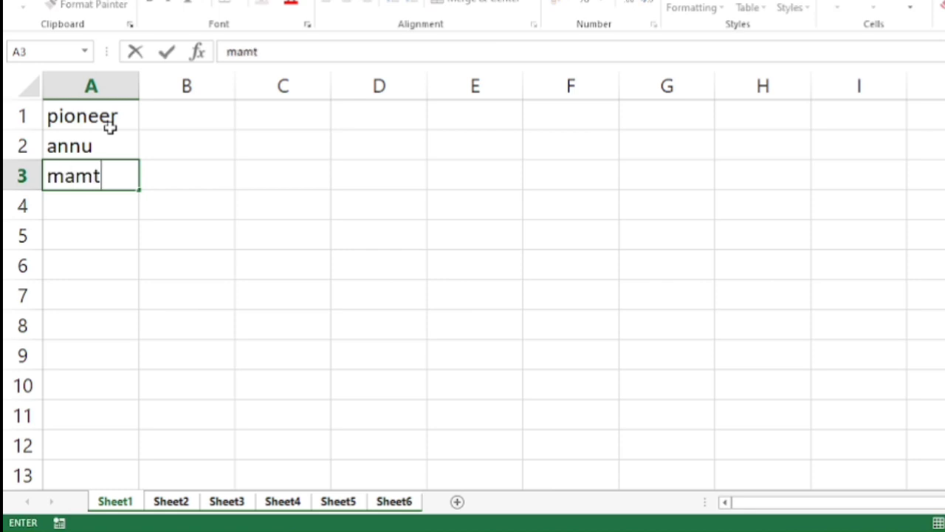
type("a")
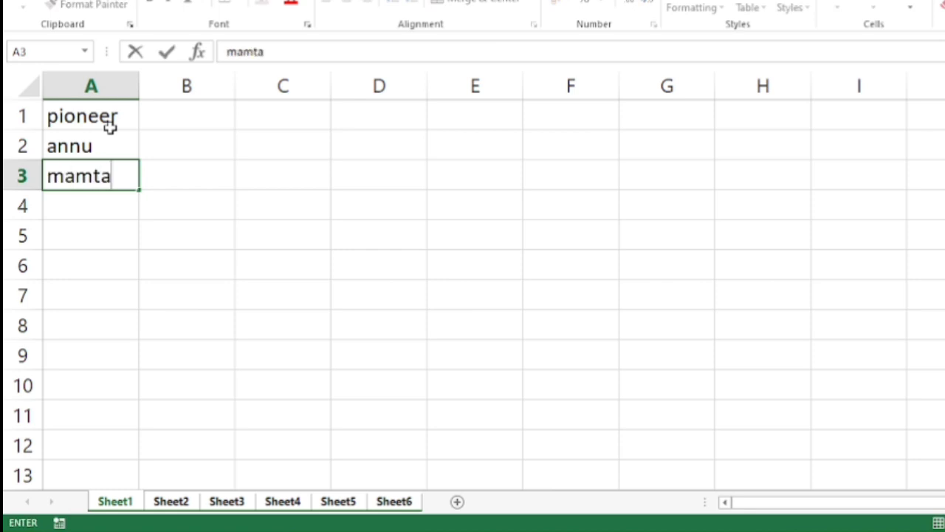
left_click(161, 505)
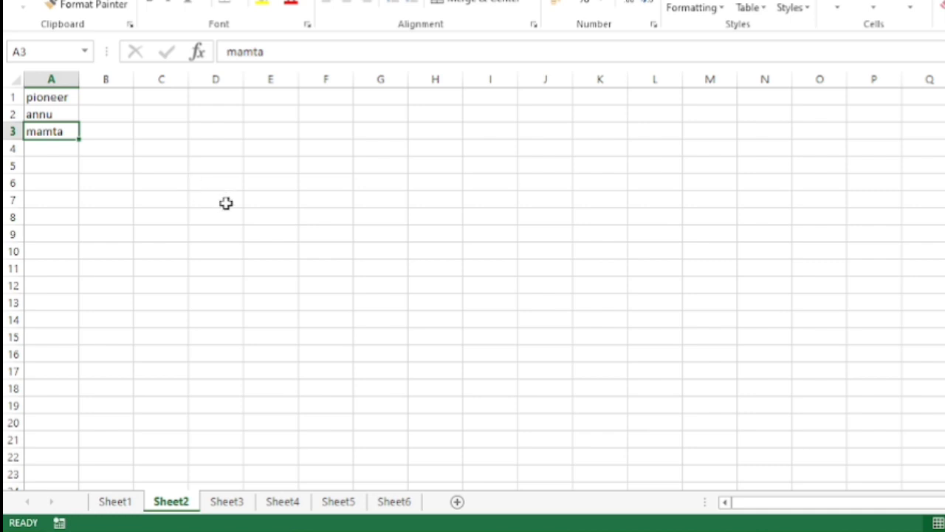
Step: Confirm Sheet3 through Sheet6 all contain the same three names
left_click(228, 502)
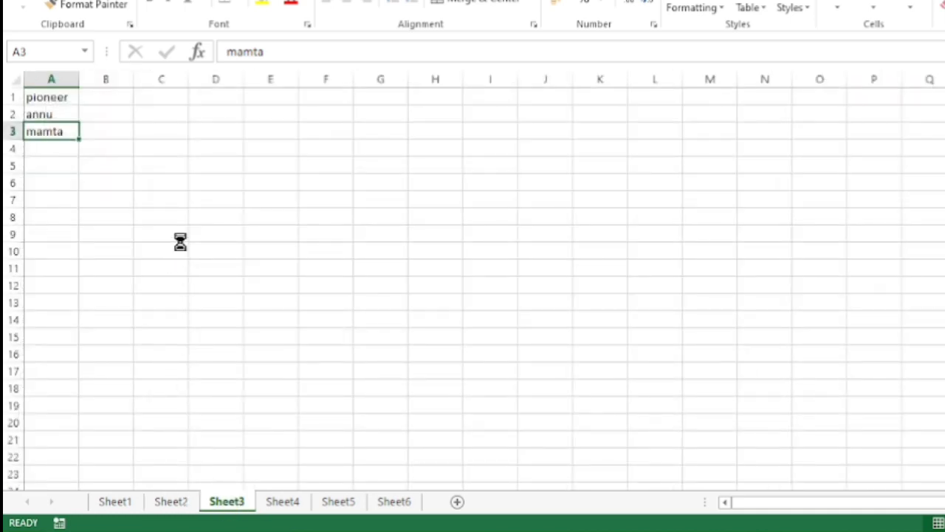
left_click(287, 508)
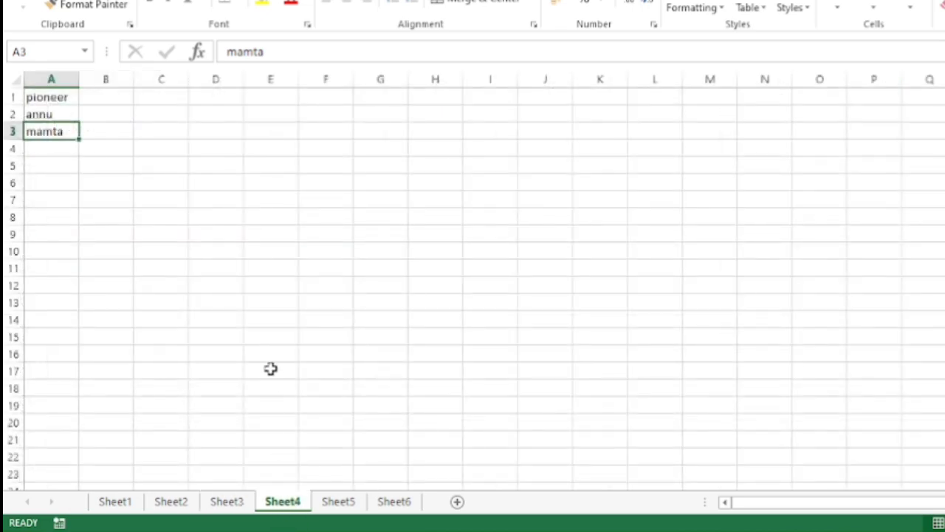
left_click(342, 504)
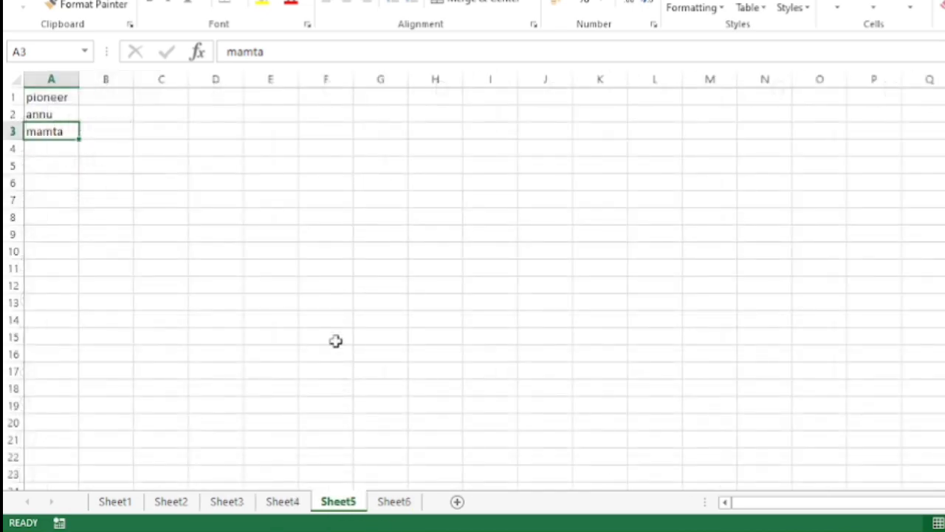
left_click(385, 508)
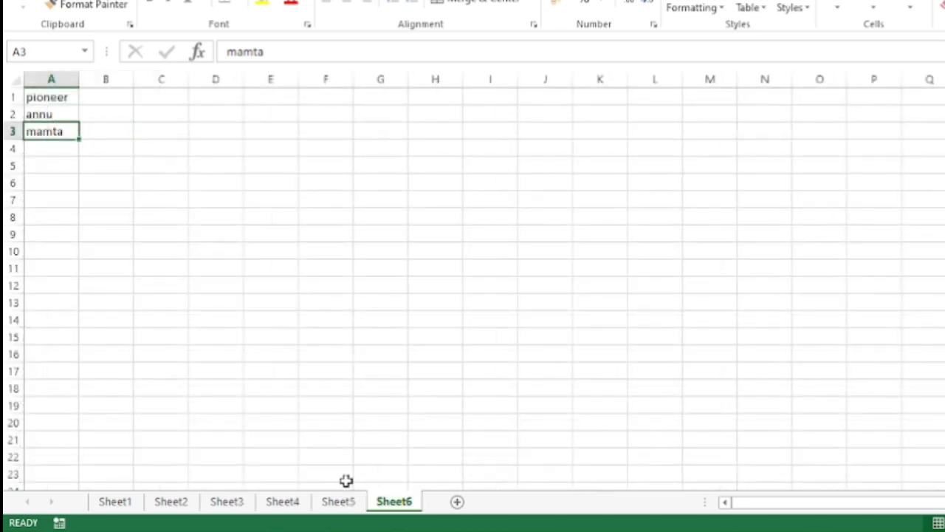
left_click(355, 302)
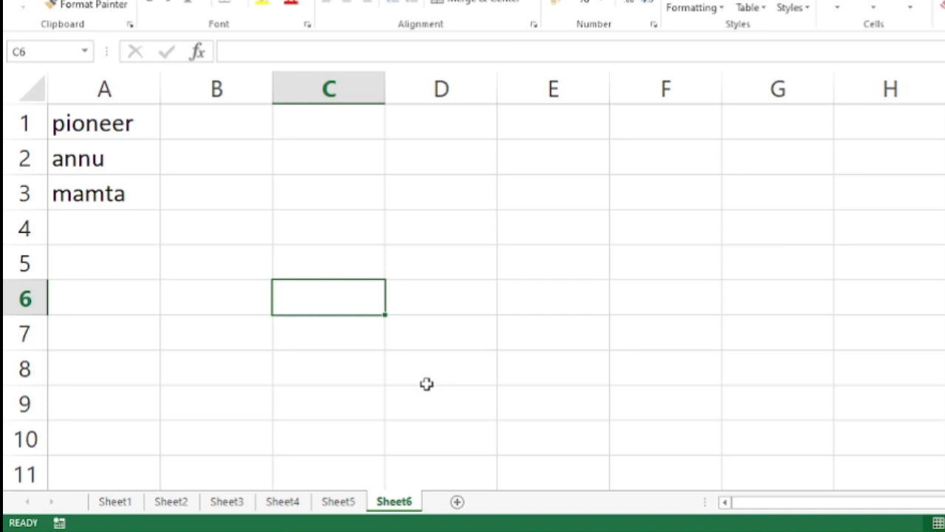
Step: Regroup Sheet1 through Sheet6 and delete the contents of A1:A5
left_click(99, 507)
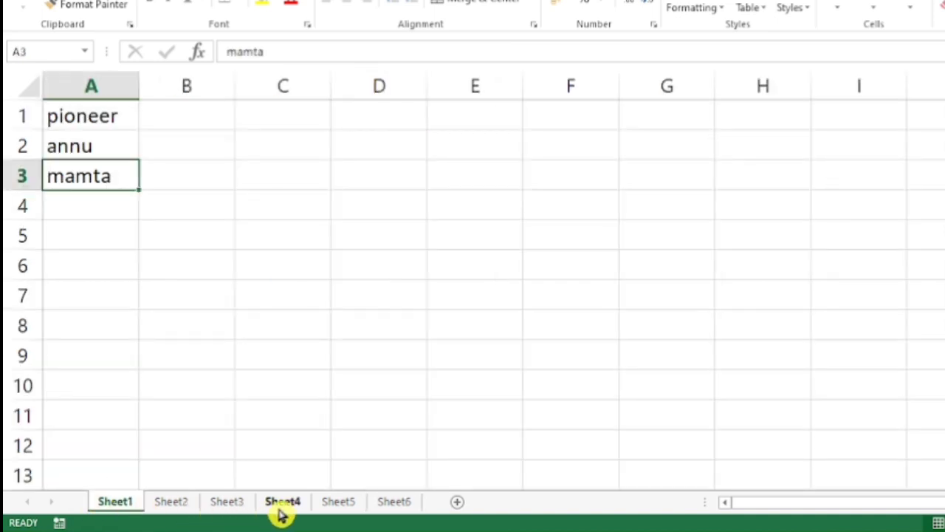
left_click(395, 504, "shift")
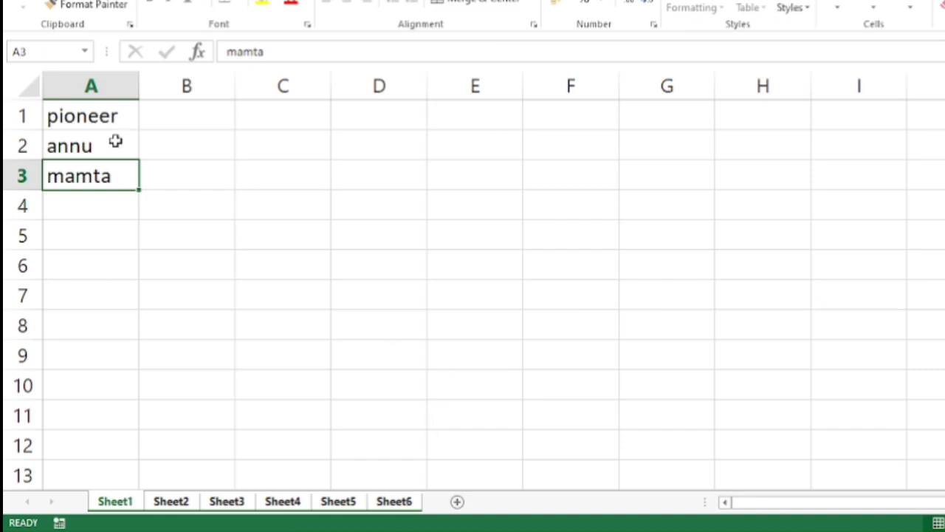
left_click_drag(99, 116, 100, 235)
key("Delete")
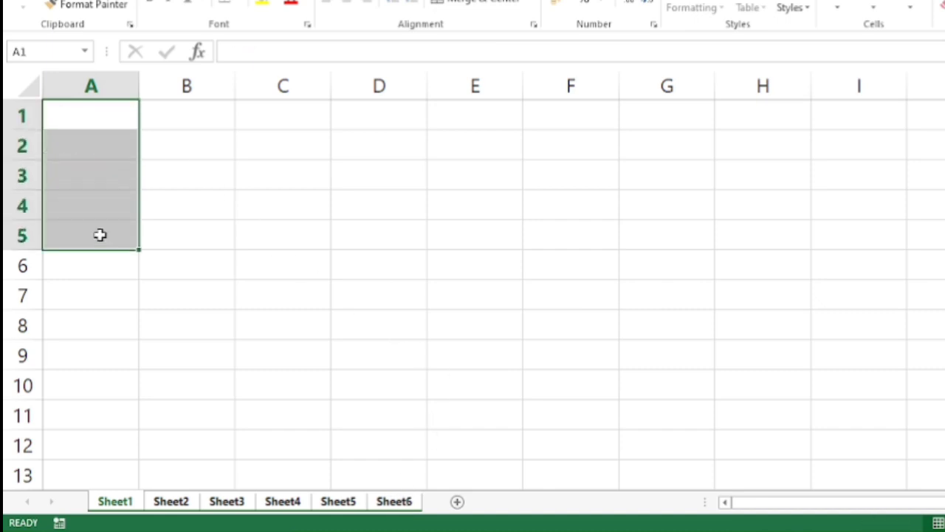
Step: Verify Sheet2 through Sheet6 are now empty, returning to Sheet1
left_click(168, 504)
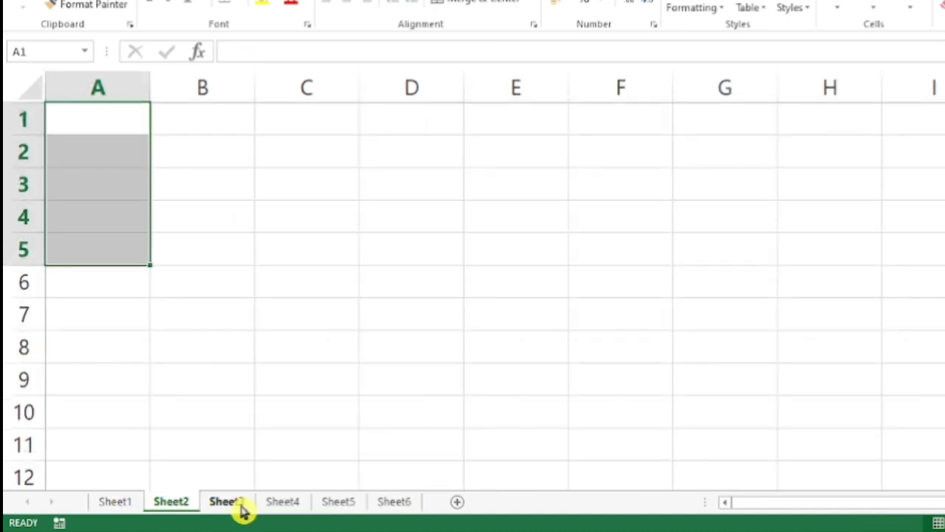
left_click(244, 508)
left_click(288, 507)
left_click(358, 508)
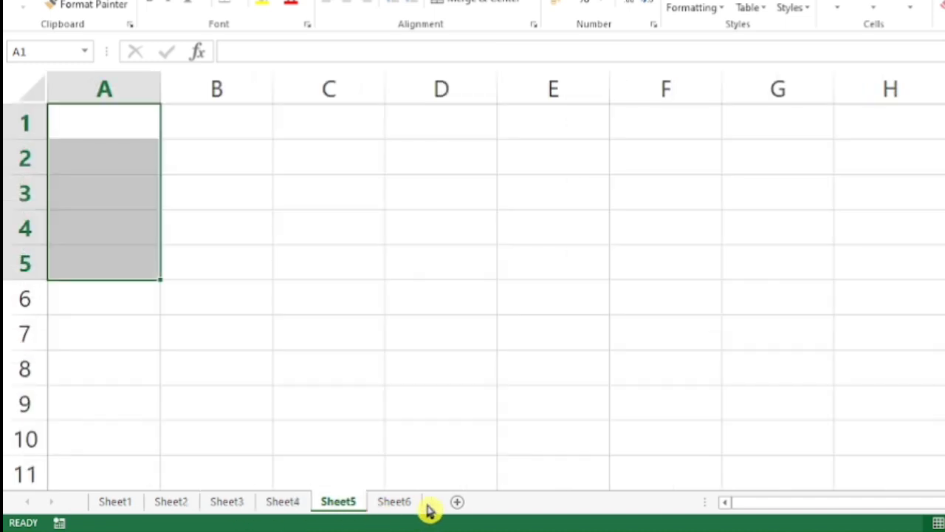
left_click(399, 507)
left_click(122, 504)
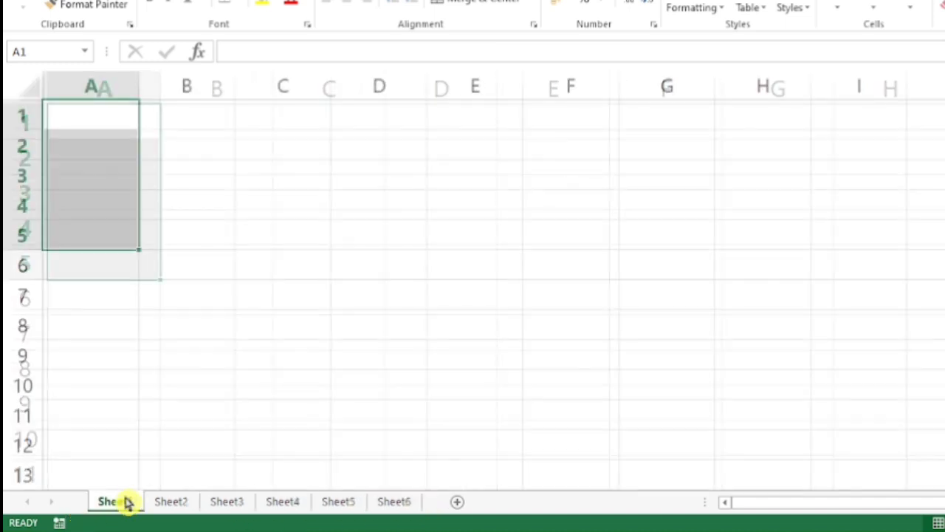